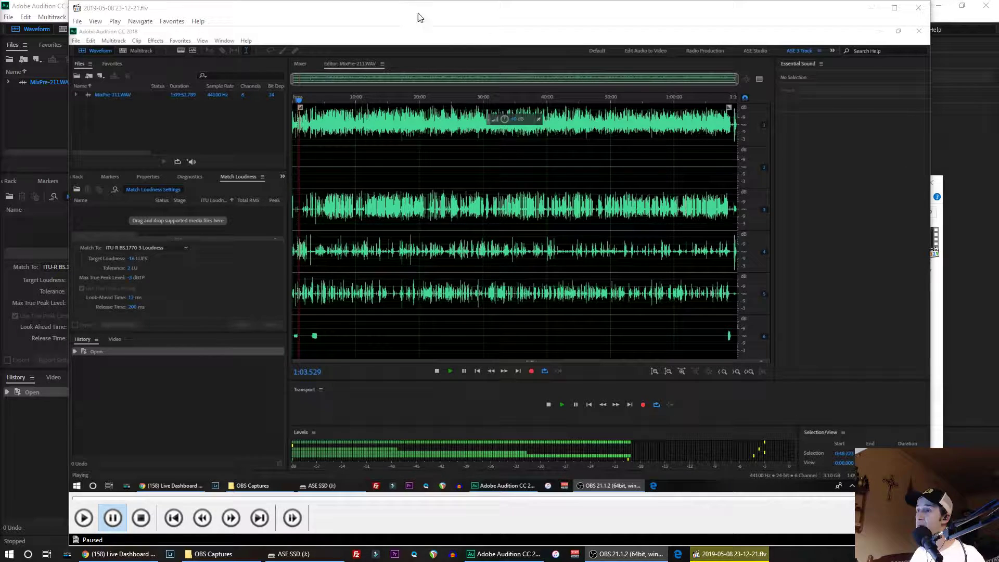
- Close the video player and the OBS Captures folder window, and switch to Audacity
left_click(919, 8)
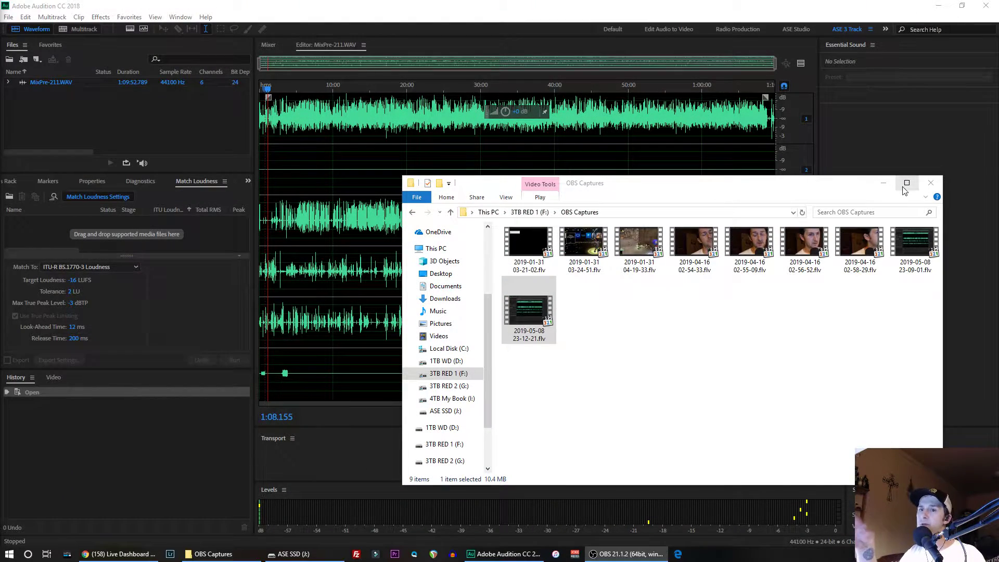
left_click(931, 182)
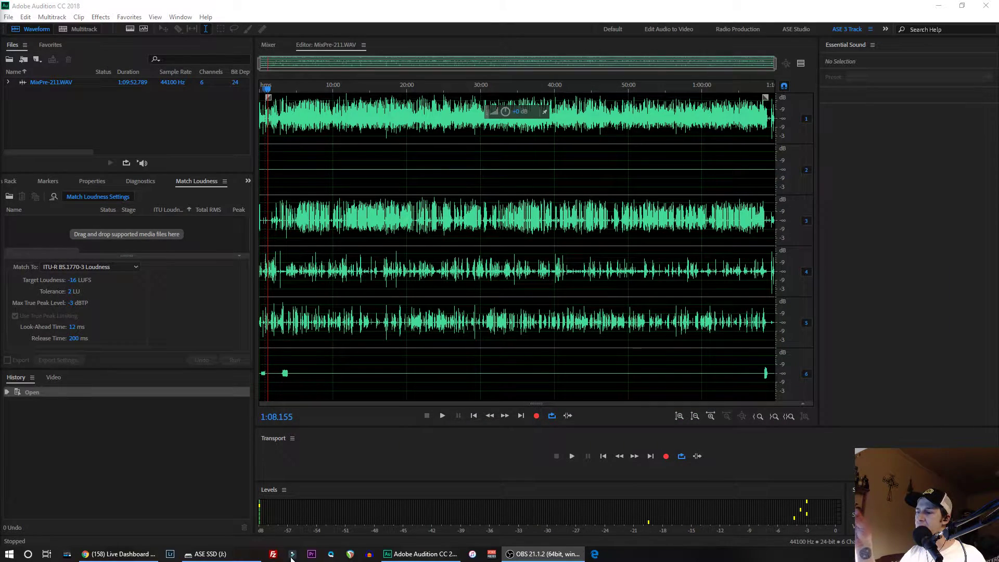
left_click(370, 554)
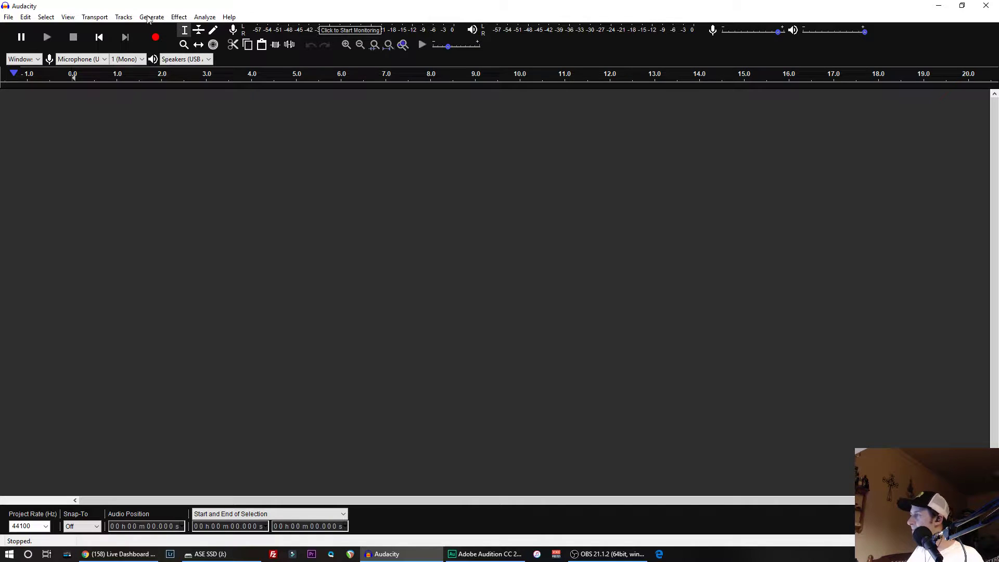
key("alt+Tab")
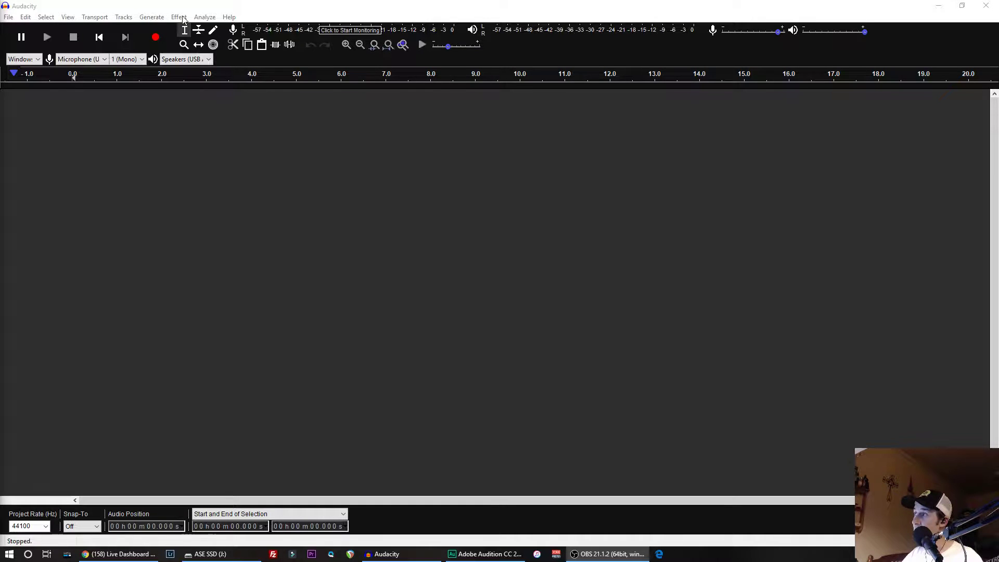
left_click(8, 17)
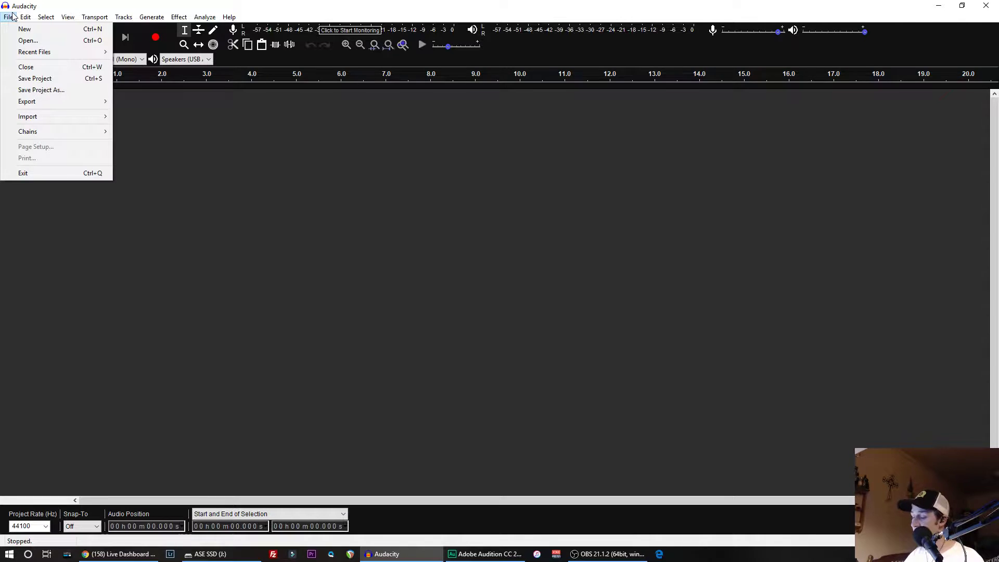
key("Escape")
key("alt+Tab")
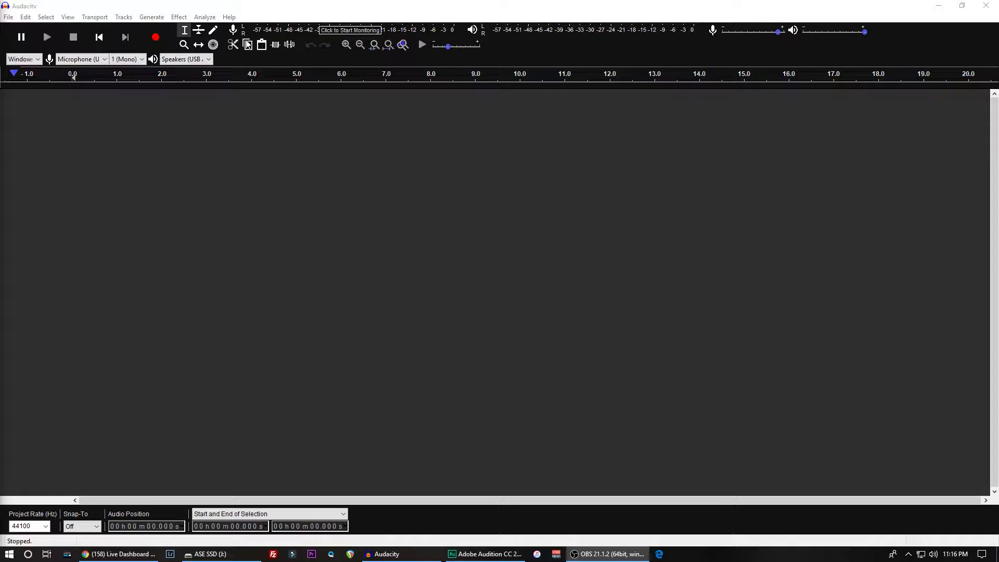
- Open MixPre-211 Mono All.wav from the 05-05-19 folder on the ASE SSD (J:) drive
left_click(8, 18)
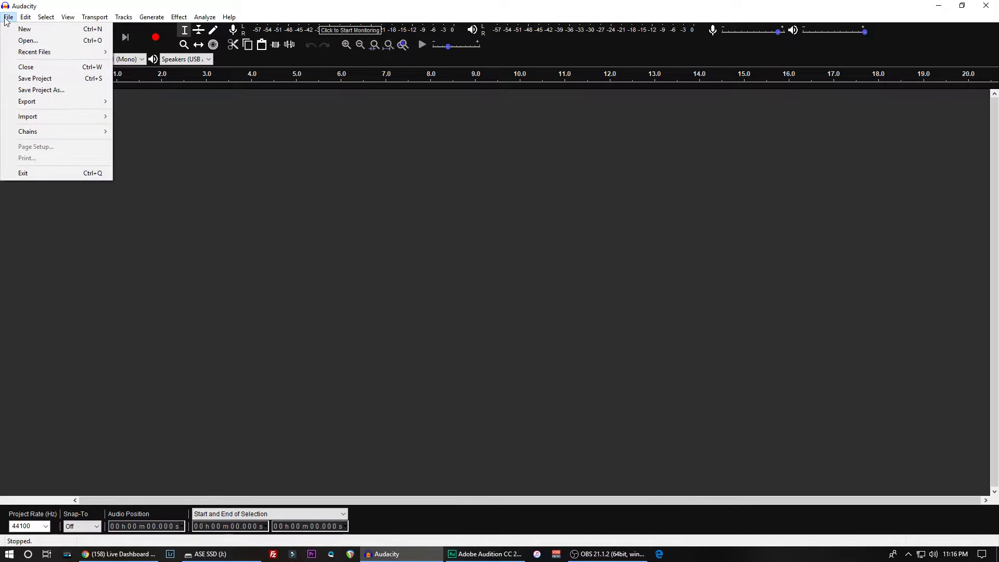
left_click(27, 40)
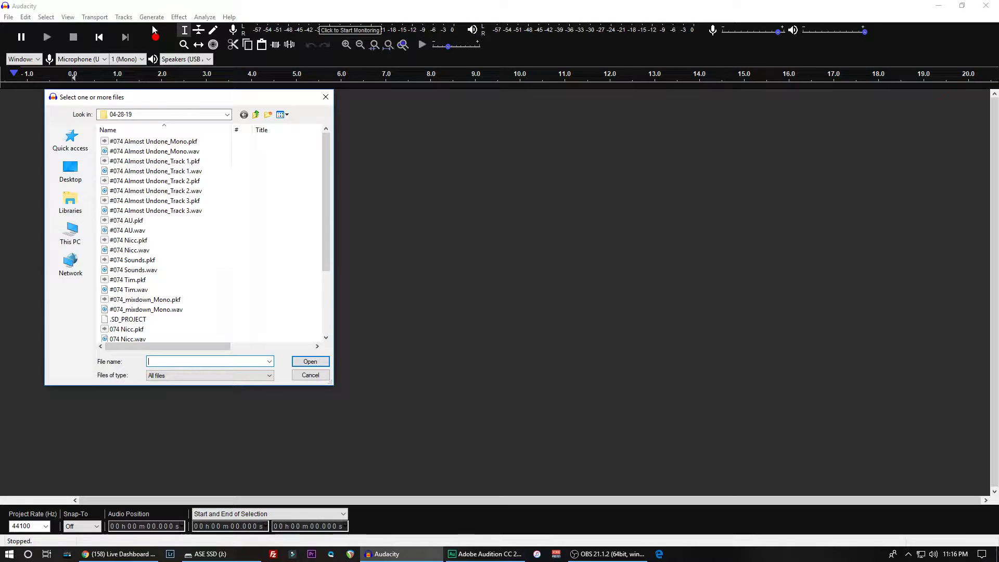
scroll(121, 182, "down", 1)
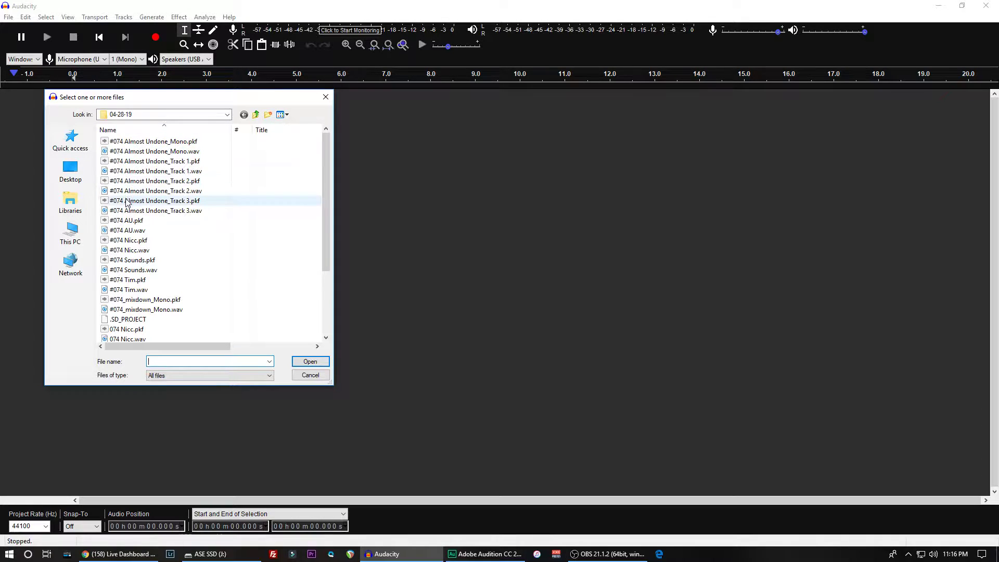
left_click(257, 115)
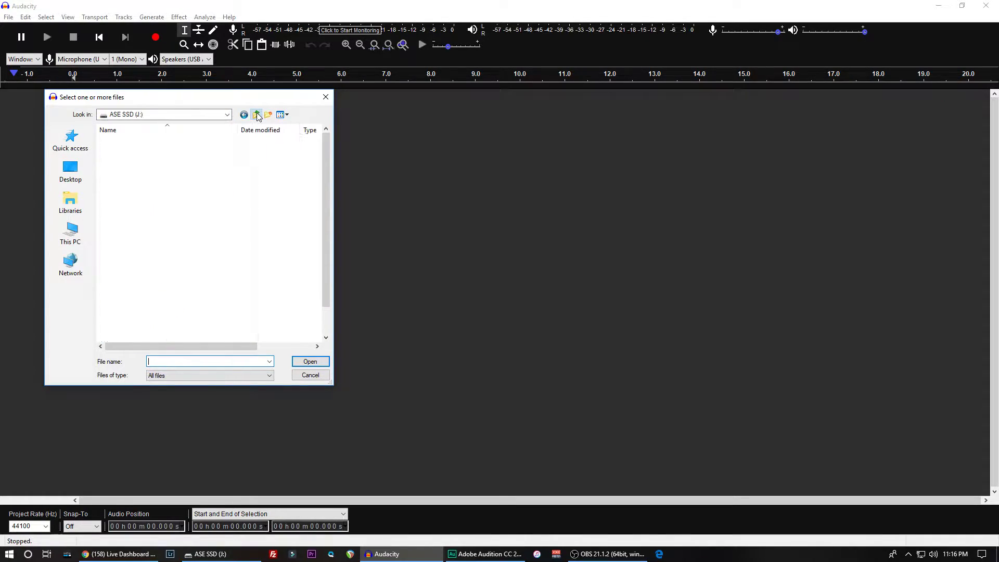
double_click(116, 182)
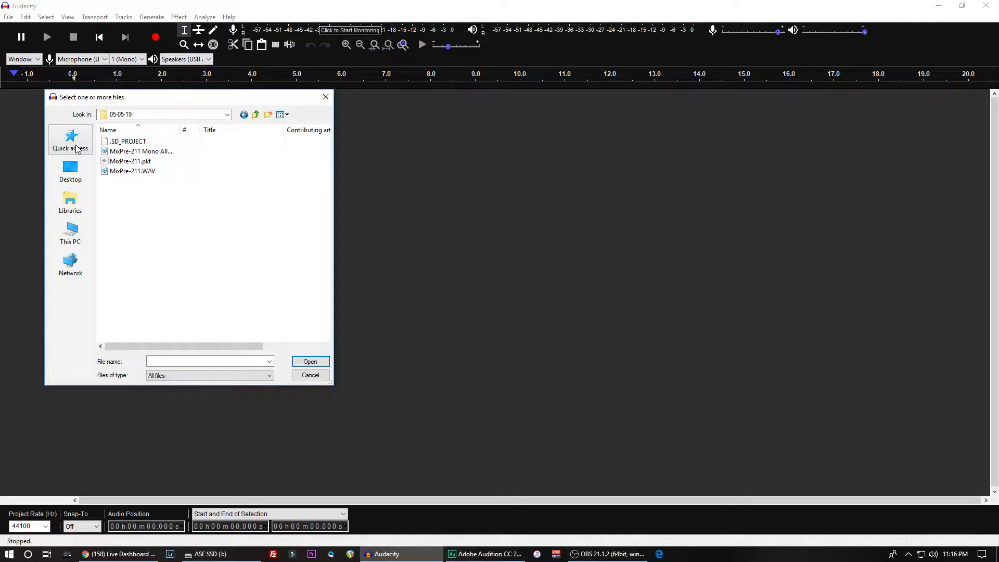
double_click(129, 151)
left_click(534, 355)
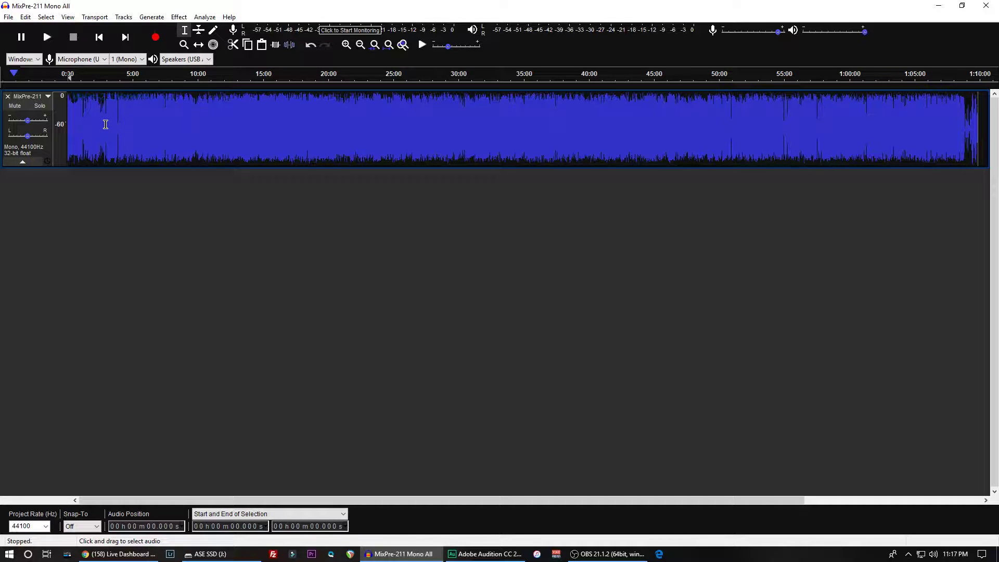
key("ctrl+a")
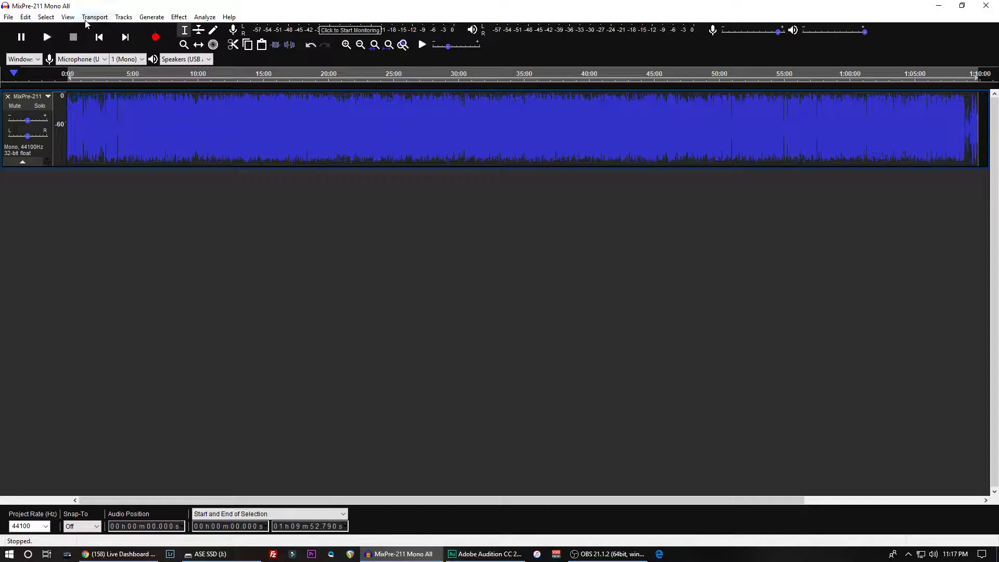
left_click(124, 18)
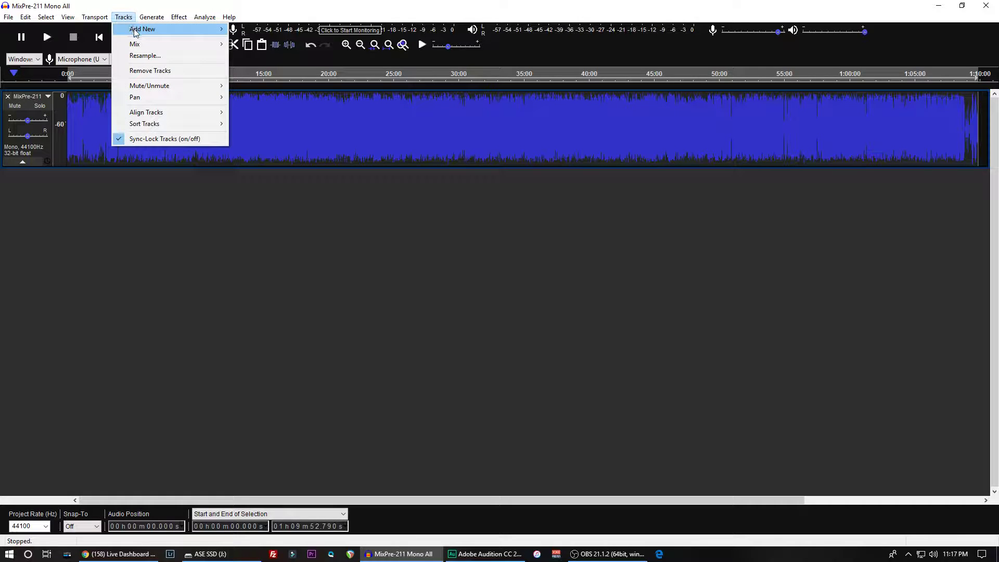
mouse_move(149, 47)
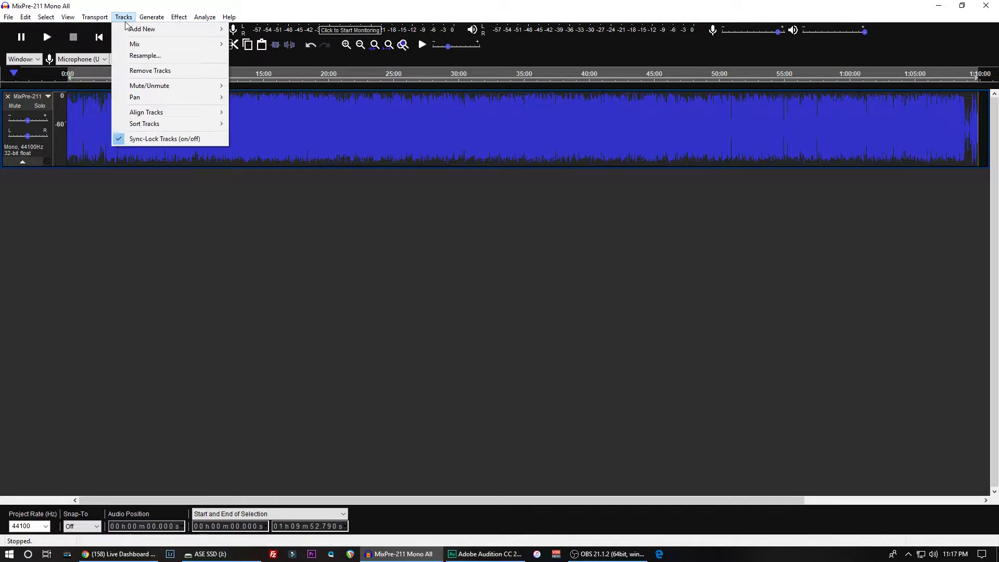
mouse_move(157, 31)
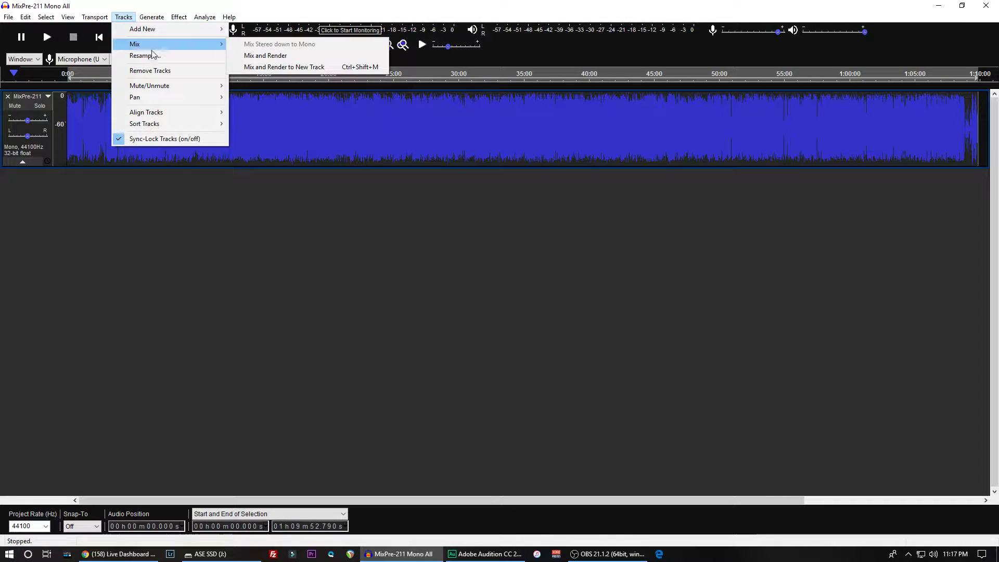
left_click(163, 6)
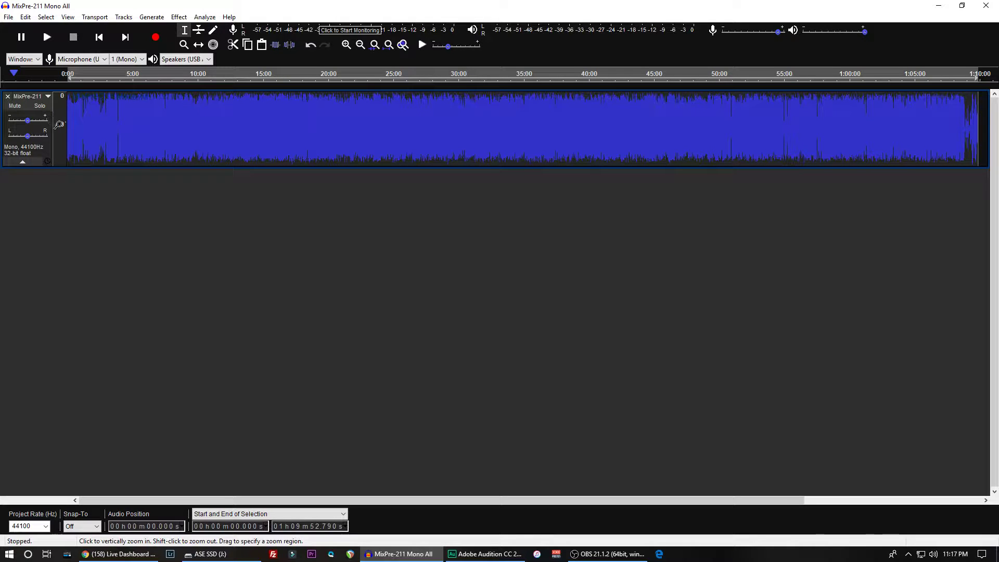
- Play short passages of the track starting at about 1:45 and about 3:21
left_click(91, 118)
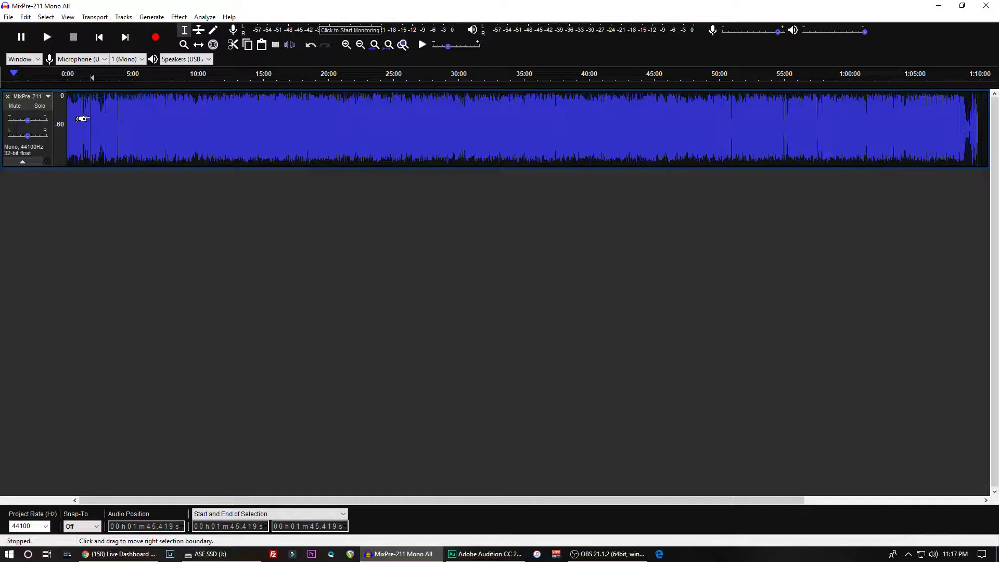
key("space")
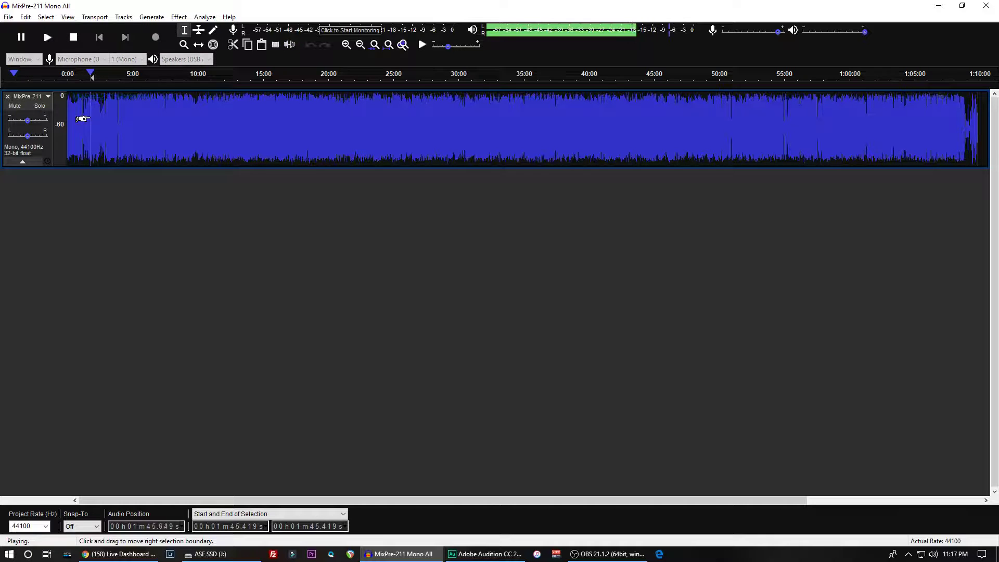
key("space")
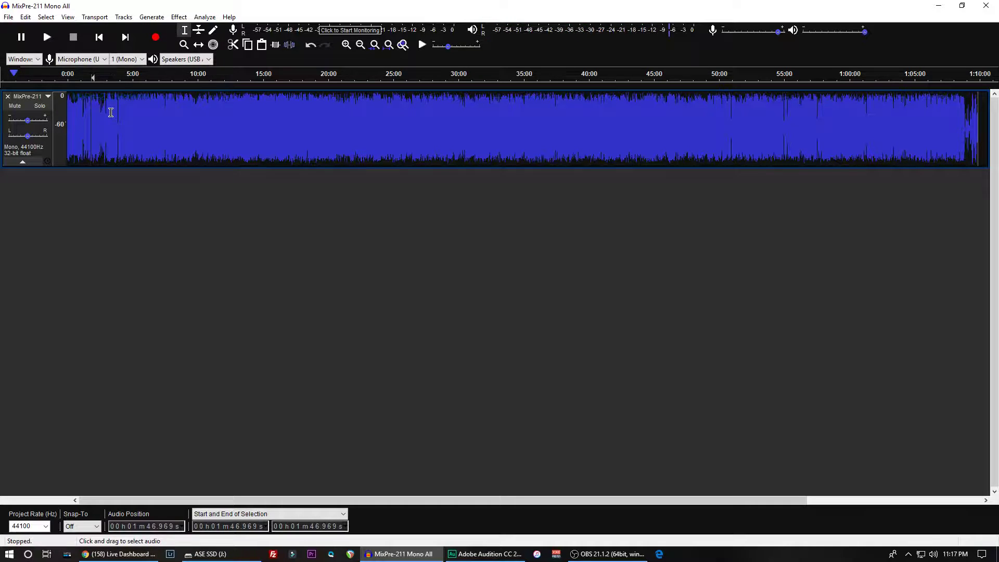
left_click(110, 116)
key("space")
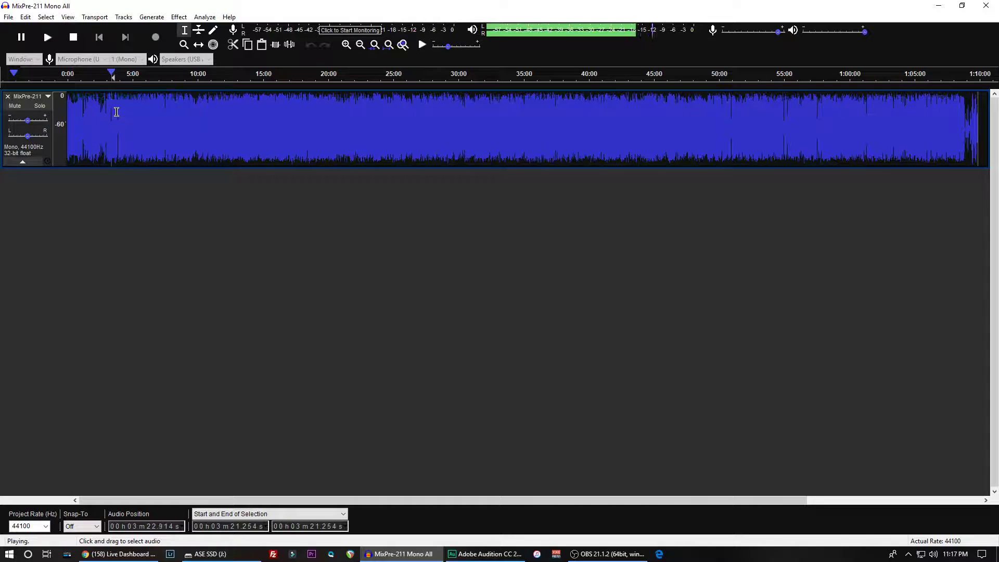
key("x")
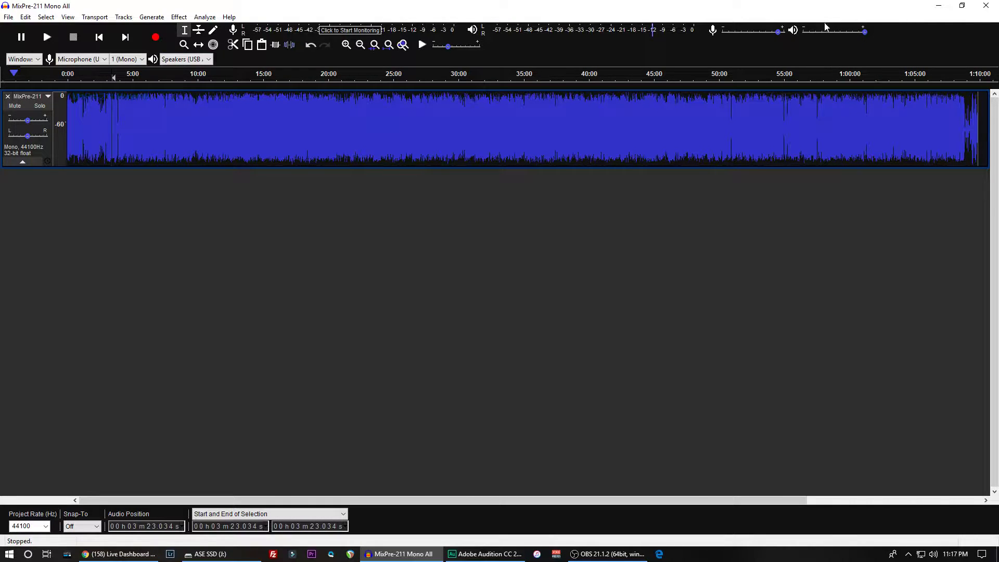
- Lower the playback volume to slightly under half while auditioning the track from about 3:23
mouse_move(865, 33)
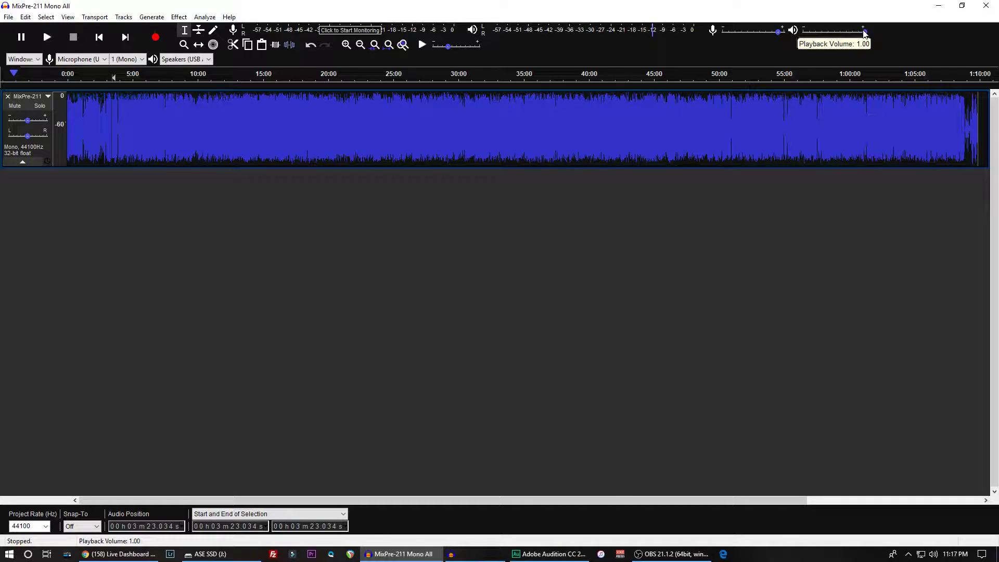
left_click_drag(865, 31, 839, 32)
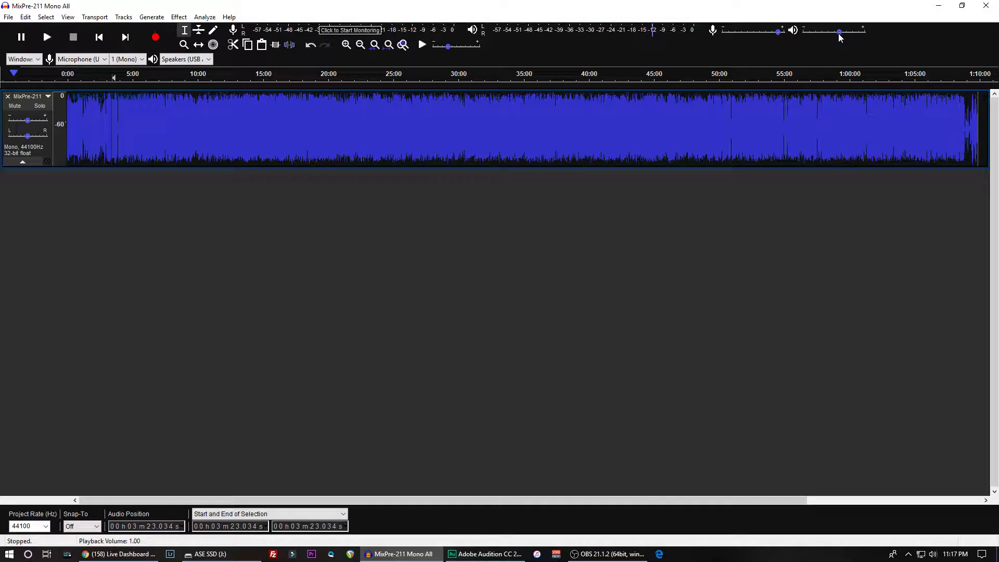
key("space")
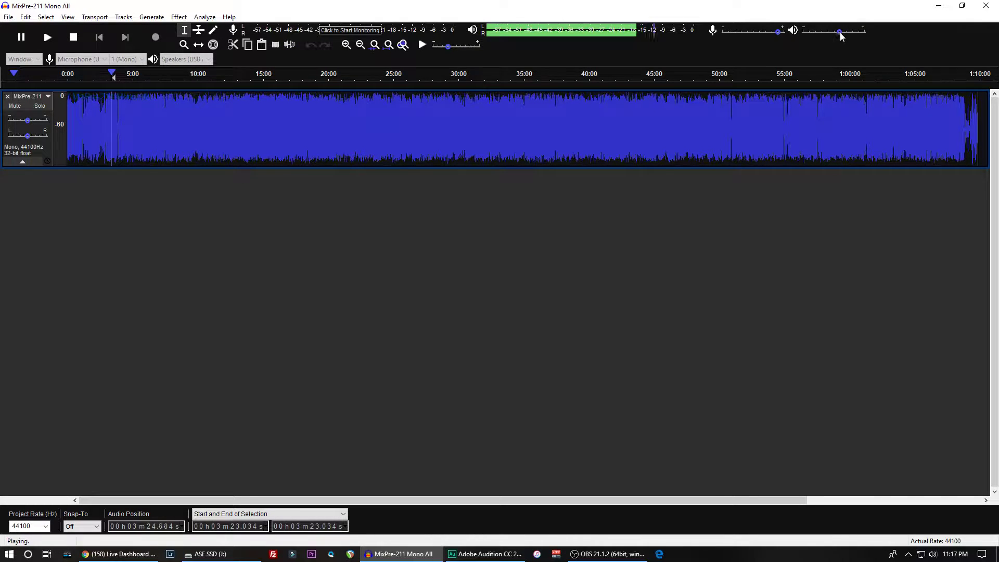
mouse_move(839, 33)
left_click_drag(839, 34, 830, 33)
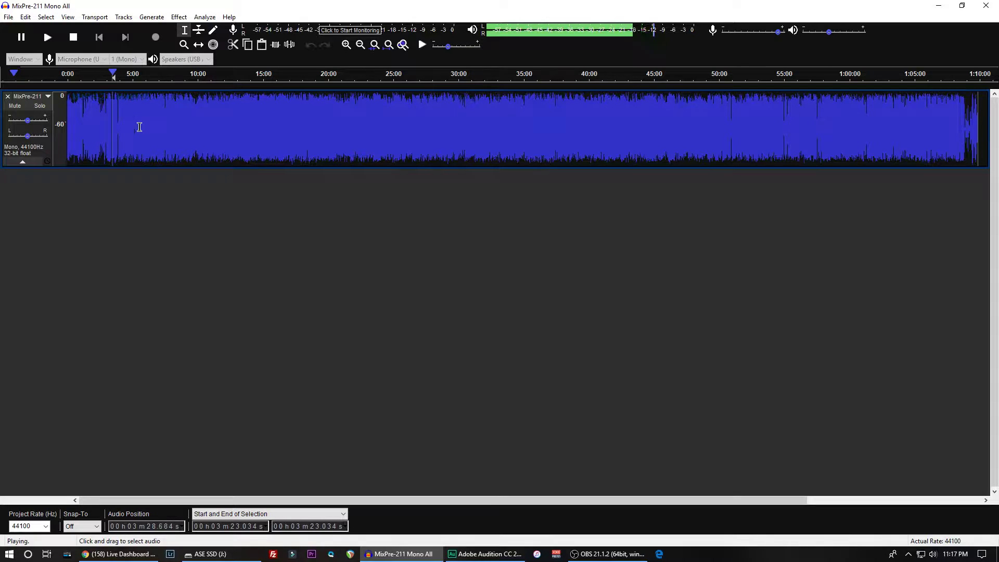
key("x")
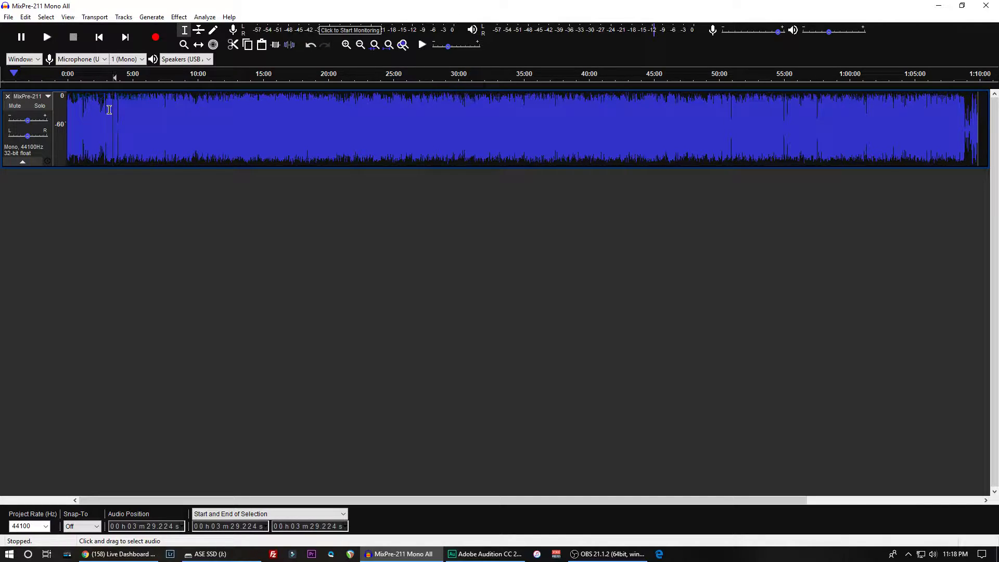
- Examine the waveform around 3:11 in detail and play a short passage from about 3:16
left_click(109, 110)
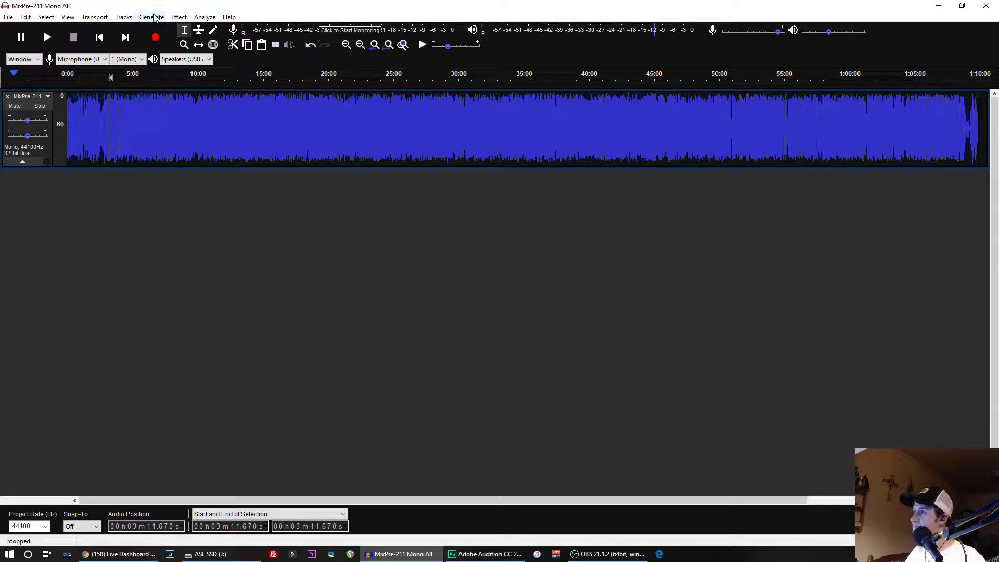
key("ctrl+2")
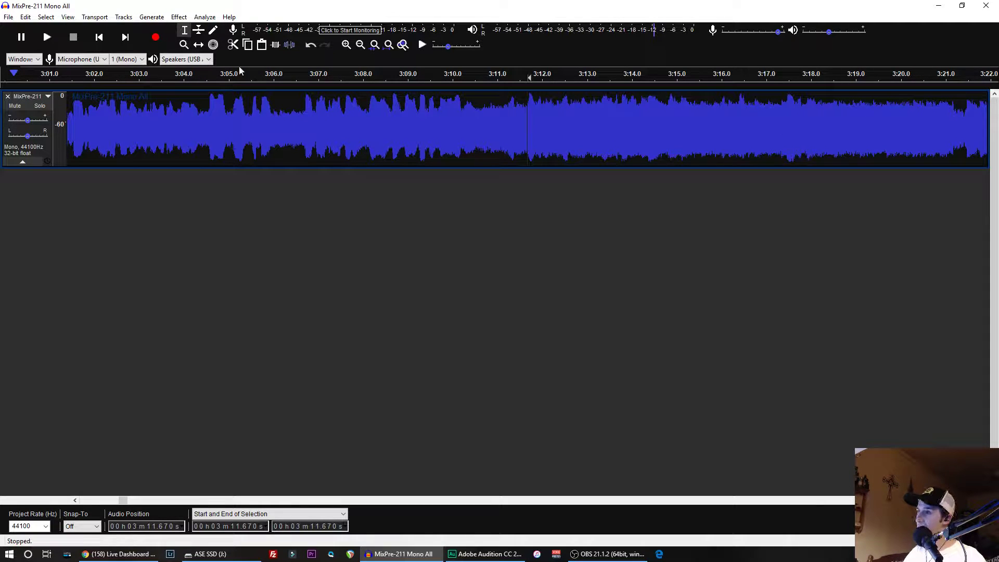
left_click(720, 115)
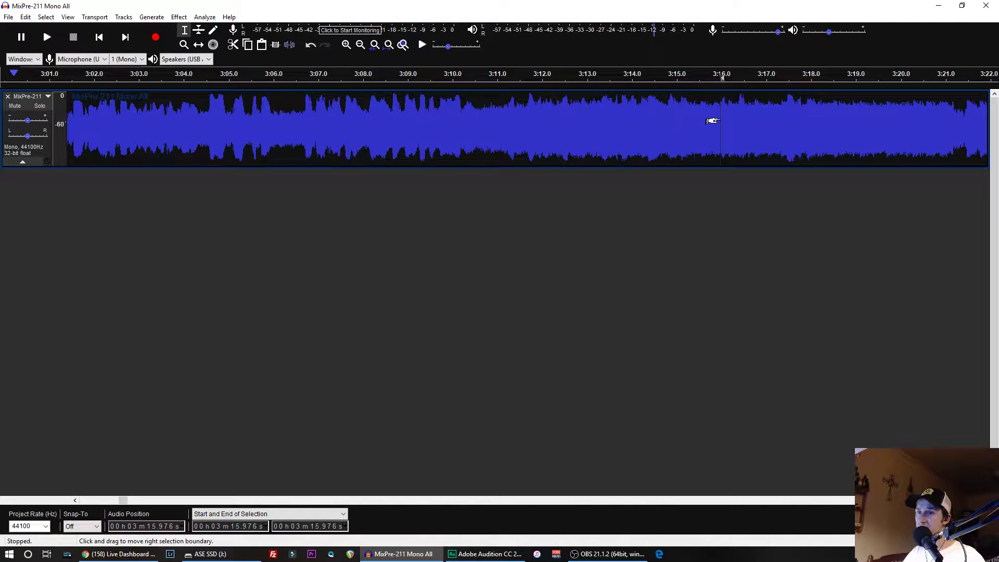
key("space")
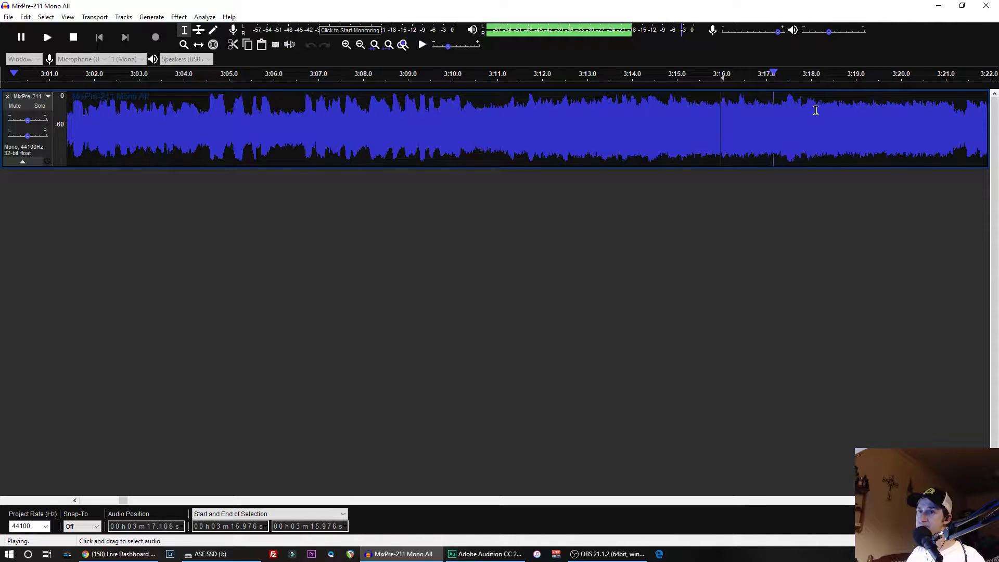
key("x")
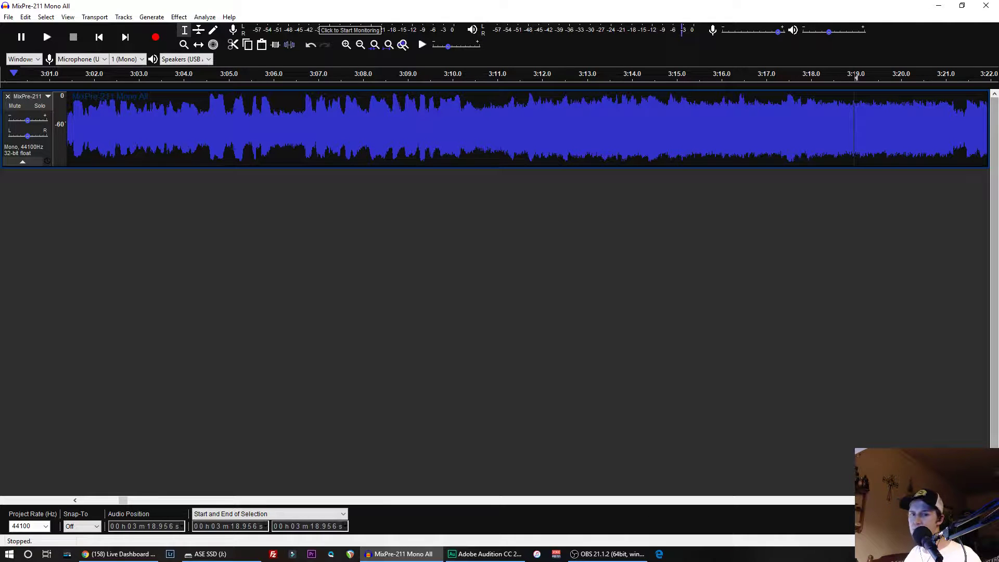
- Play the speech section of the track starting at about 3:53.6
left_click(986, 500)
left_click(986, 500)
left_click(985, 500)
left_click(985, 501)
left_click(986, 501)
left_click(985, 500)
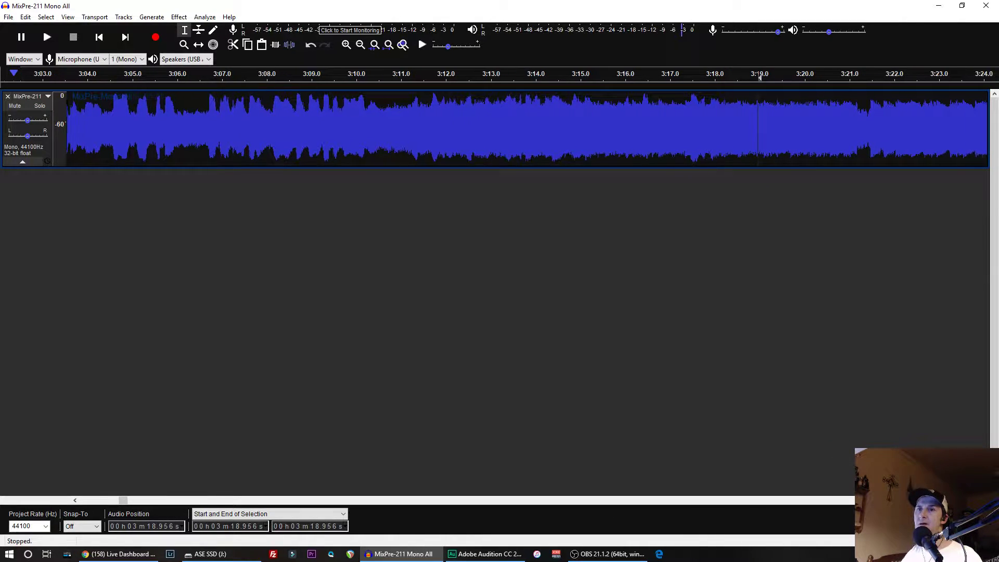
left_click(985, 501)
left_click_drag(985, 501, 986, 500)
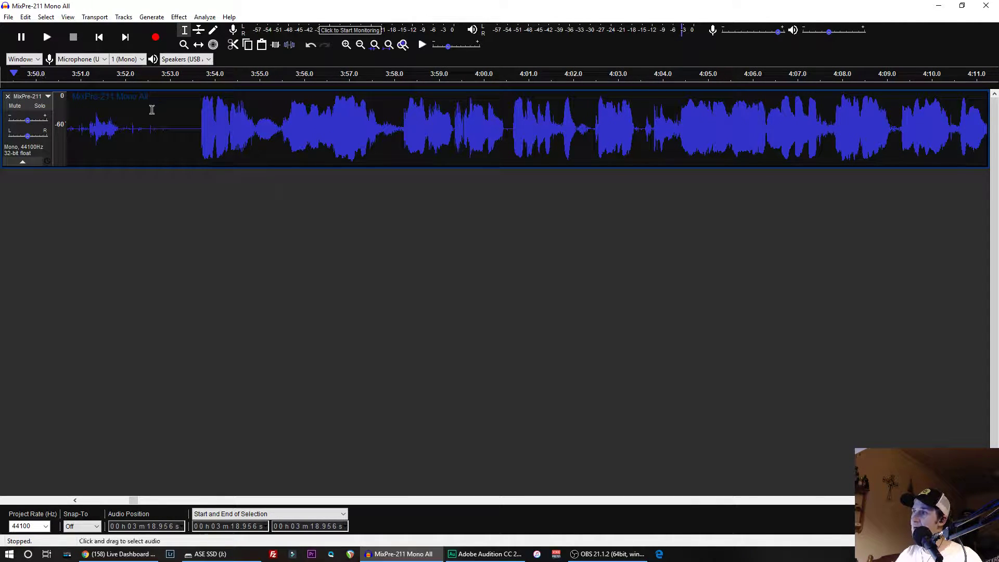
left_click(198, 123)
key("space")
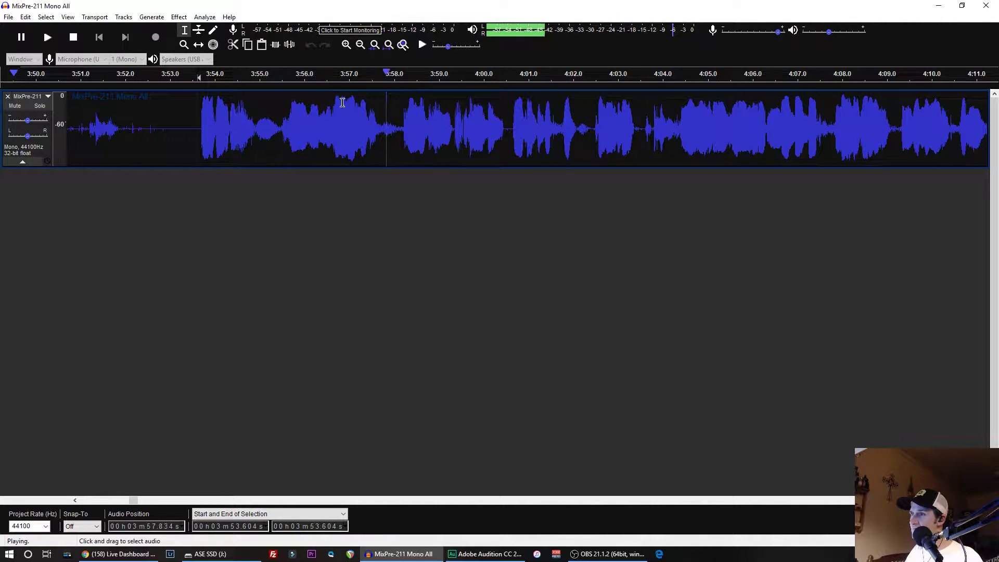
- Stop playback and select the speech passage from about 3:56.2 to 3:57.7
key("x")
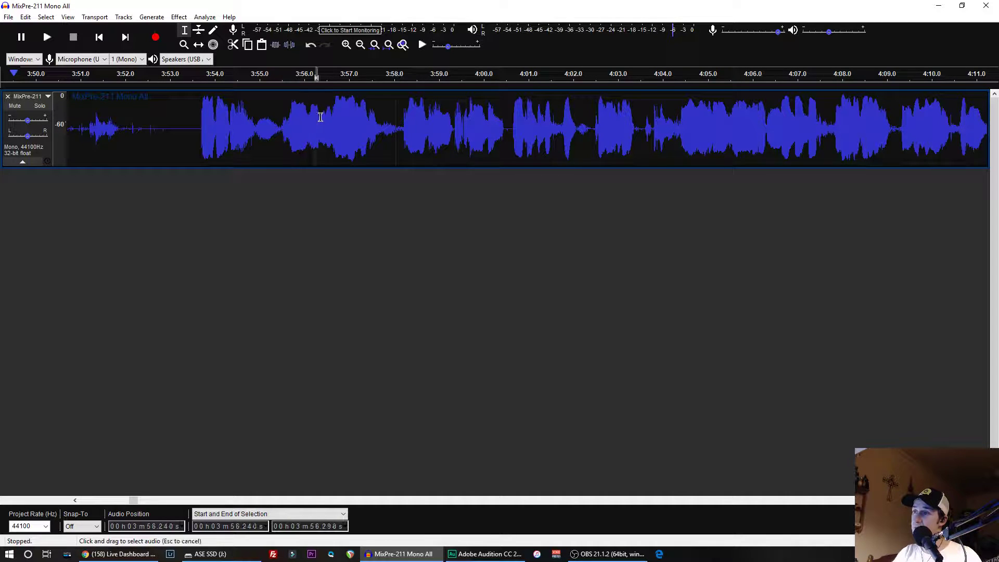
left_click_drag(316, 116, 381, 120)
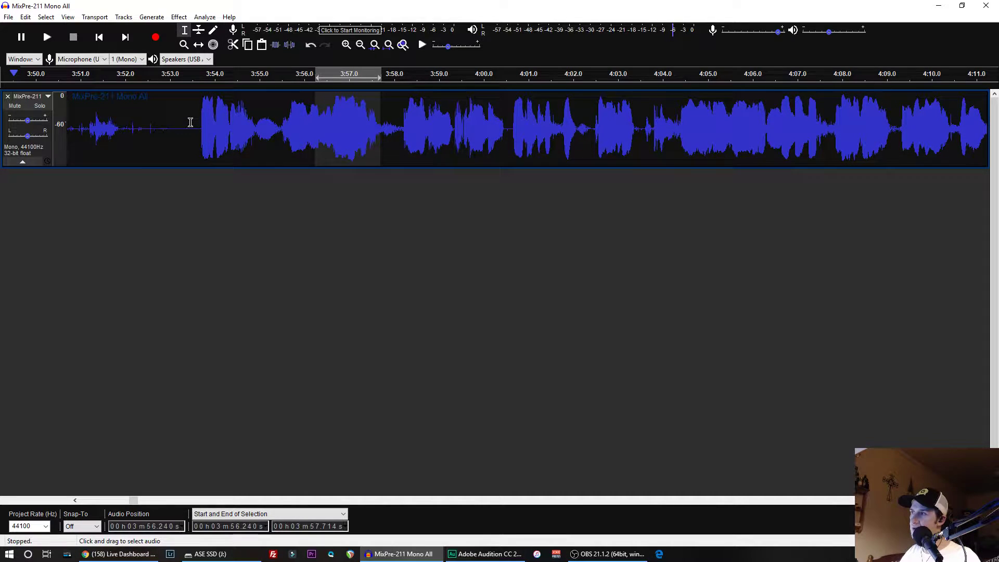
key("ctrl+a")
- Capture a noise profile from the quiet passage between about 3:52.2 and 3:53.7, and select the entire track
left_click_drag(200, 128, 137, 128)
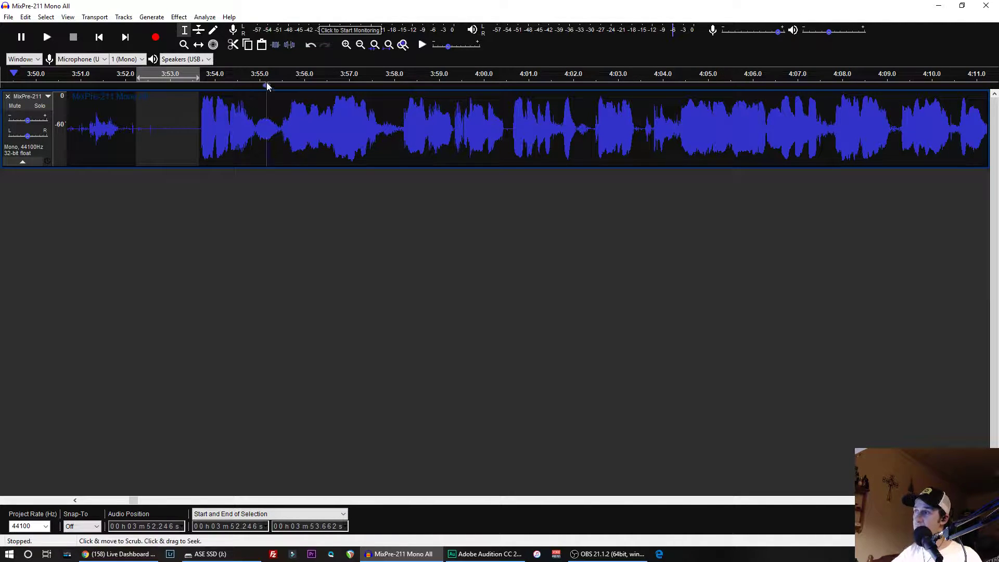
left_click(182, 16)
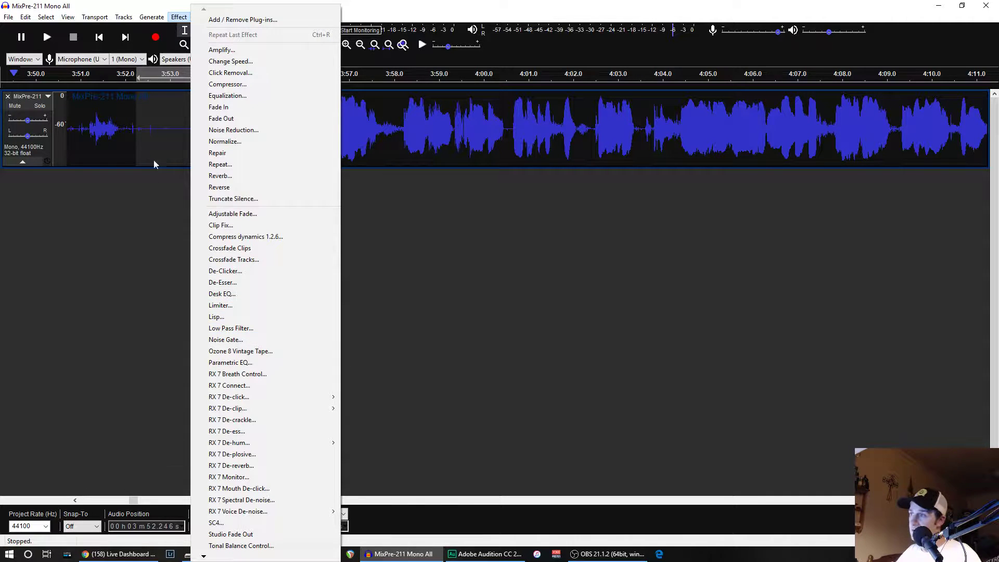
left_click(233, 131)
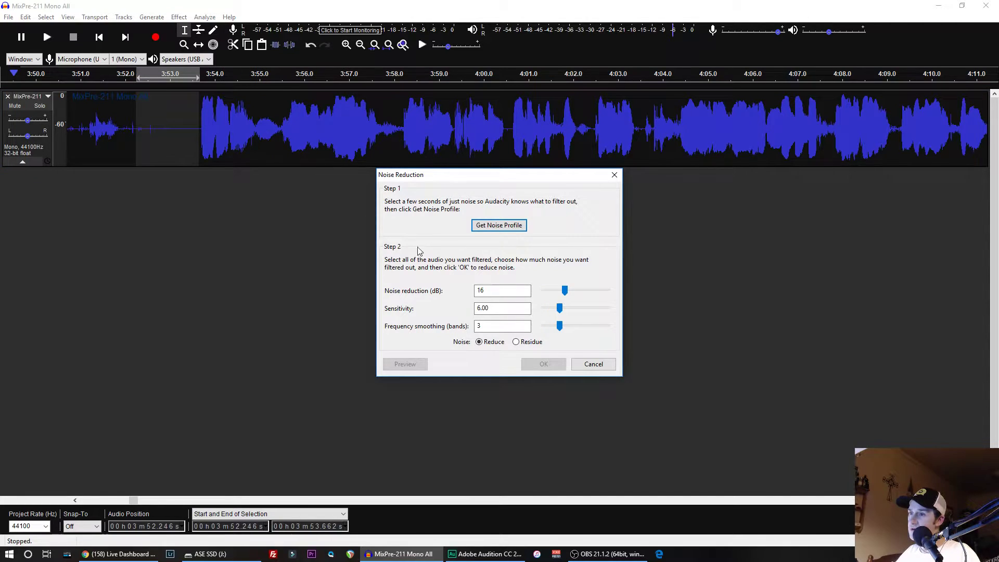
left_click(494, 226)
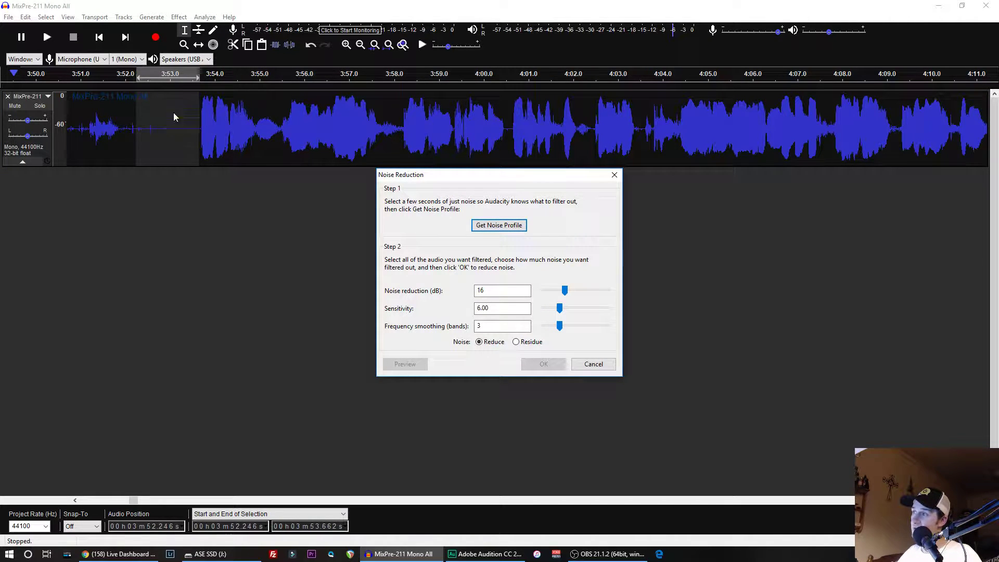
left_click(483, 224)
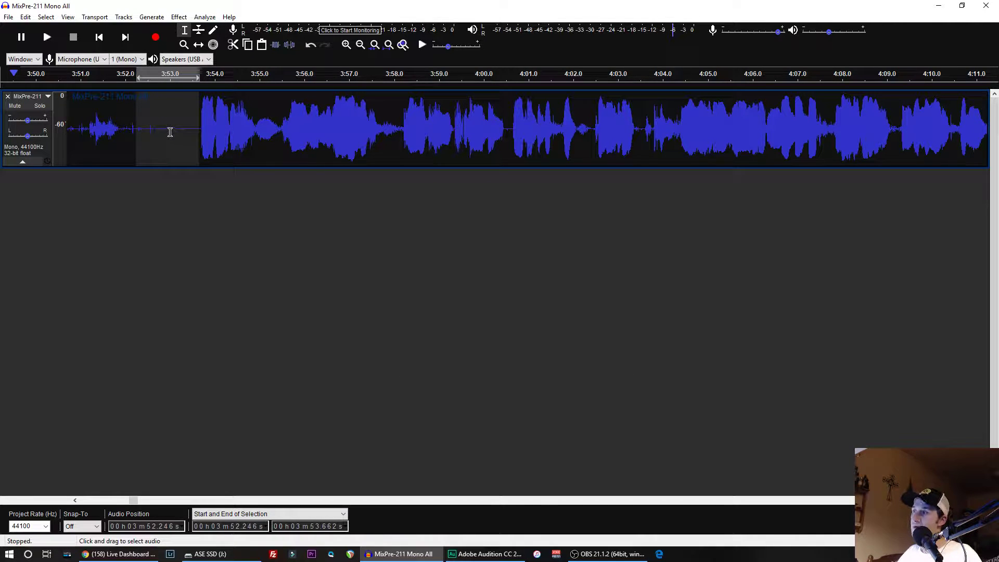
double_click(188, 121)
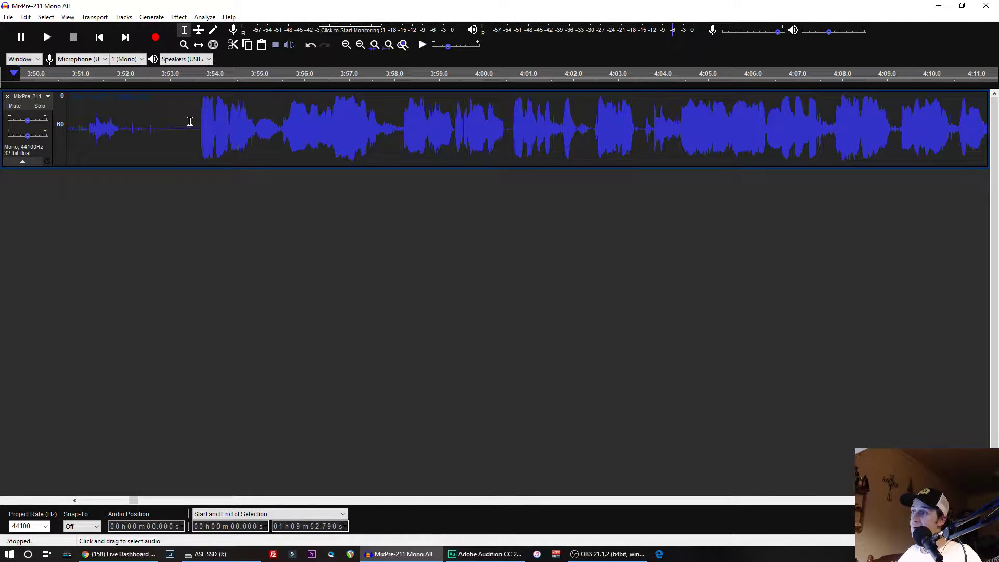
left_click(179, 17)
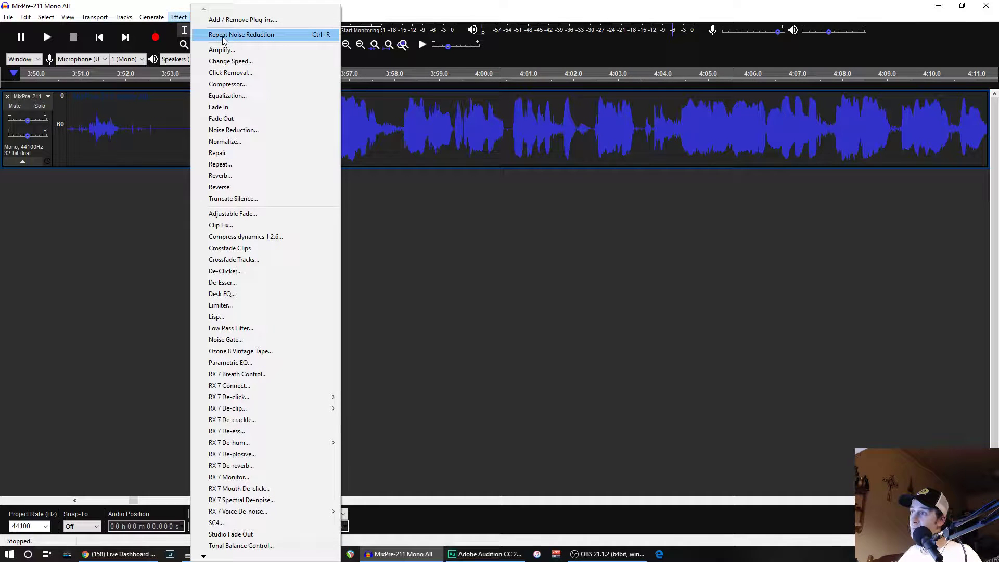
left_click(222, 35)
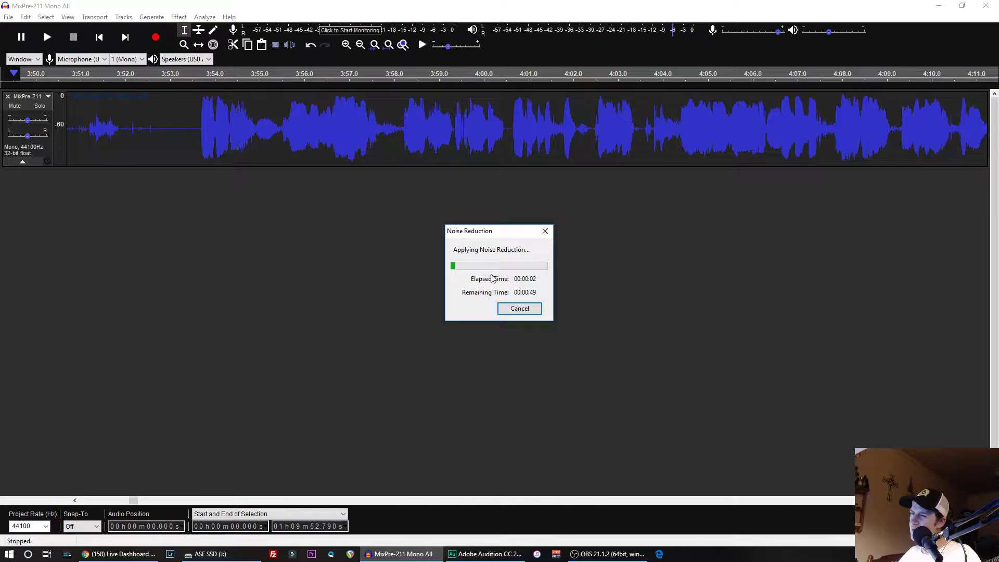
left_click(521, 309)
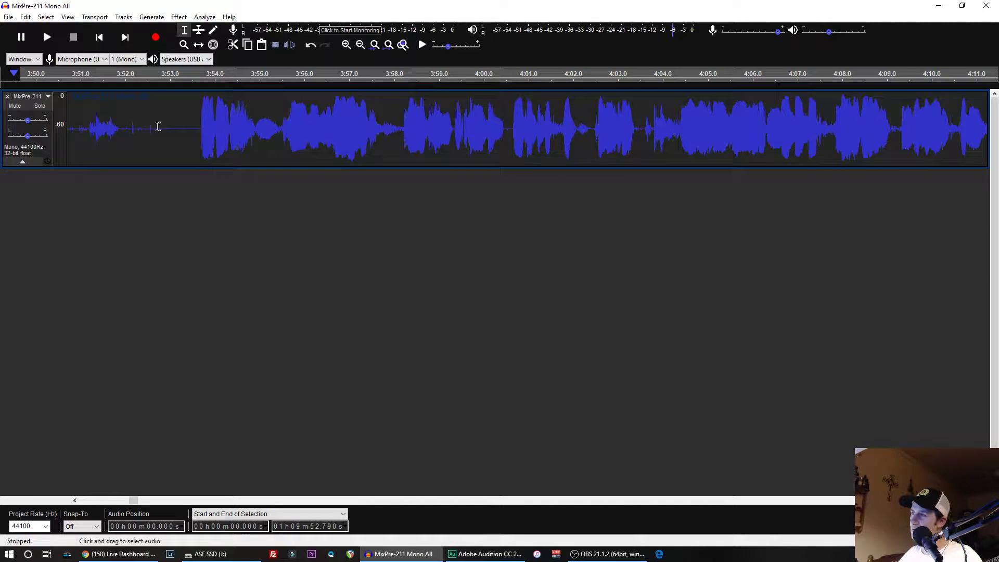
- Apply Noise Reduction to the whole track with 16 dB reduction, sensitivity 6.00 and 3 frequency smoothing bands
left_click(181, 17)
left_click(220, 129)
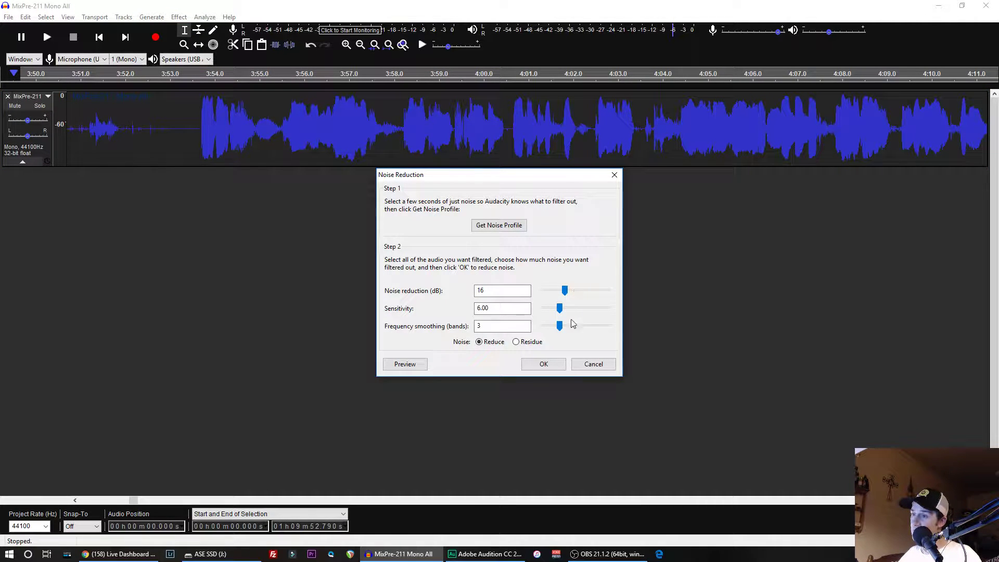
left_click(530, 313)
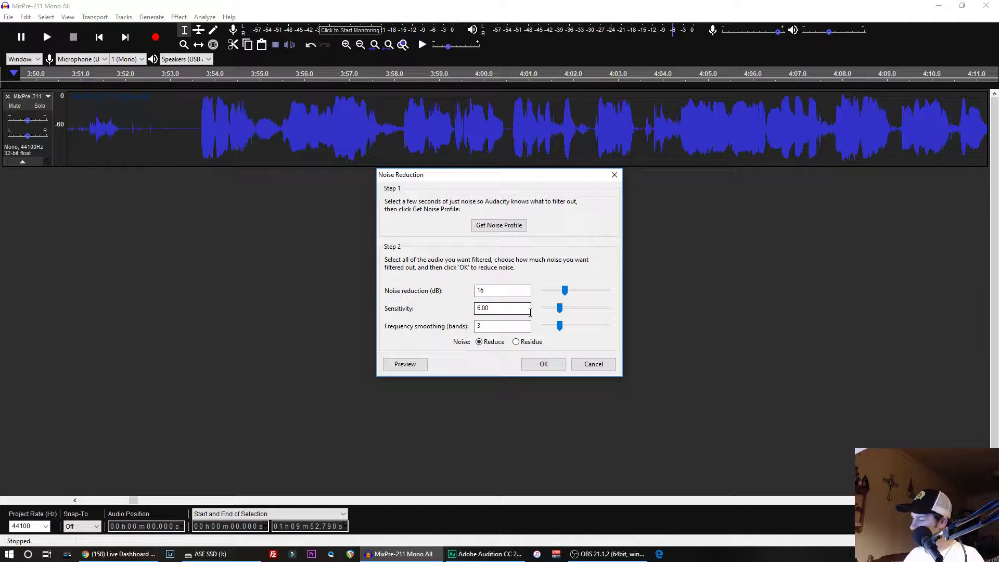
key("alt")
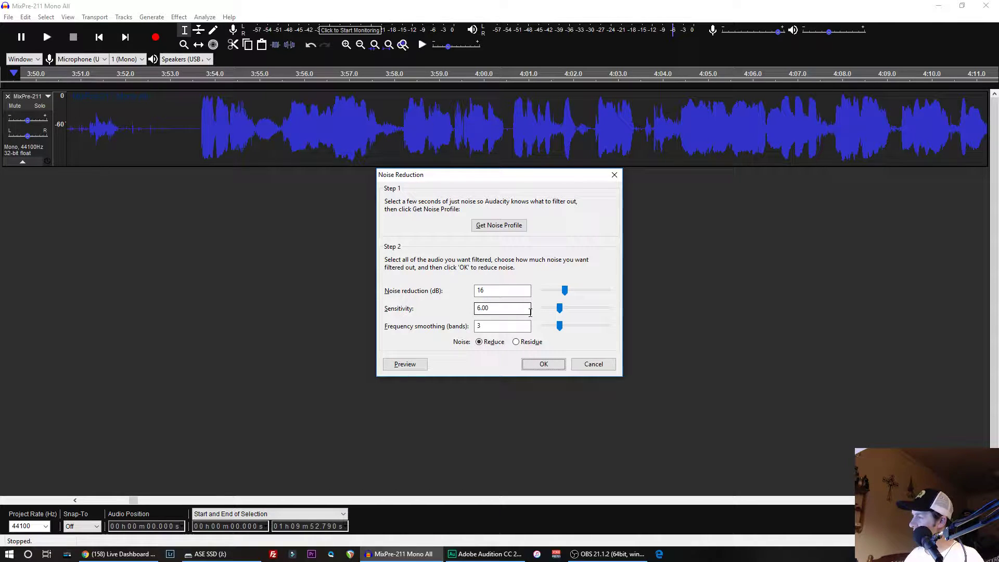
key("alt+Tab")
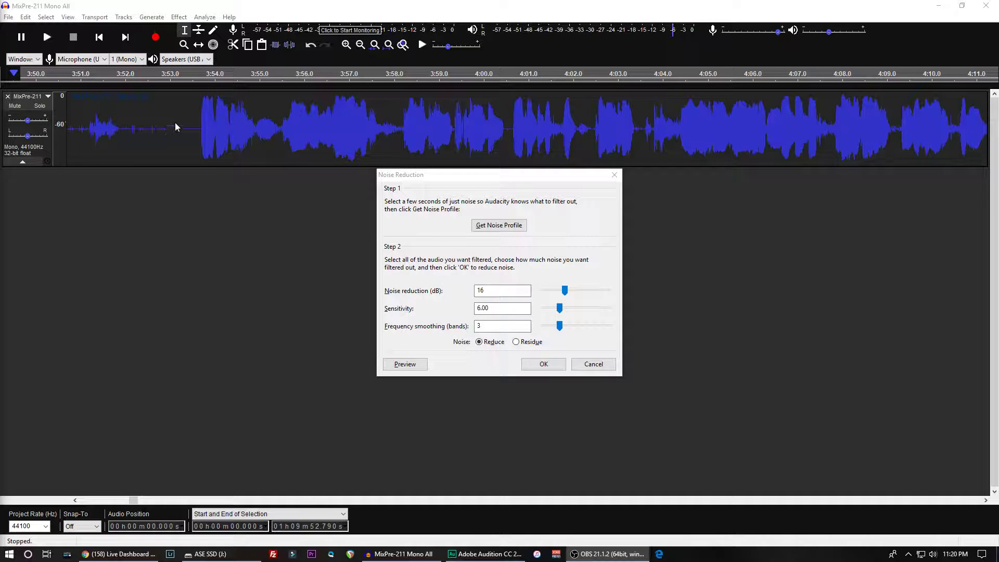
left_click(542, 364)
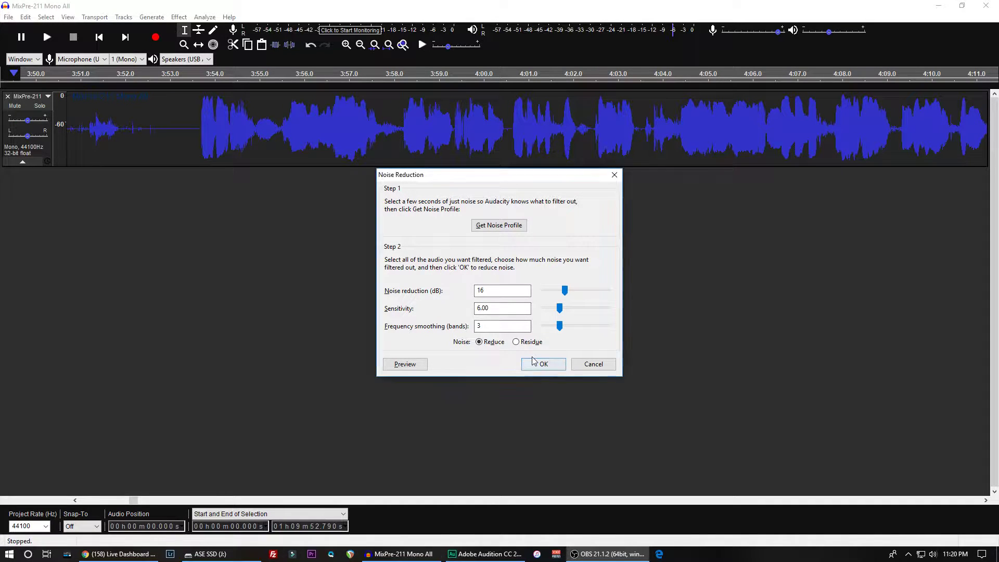
left_click(542, 364)
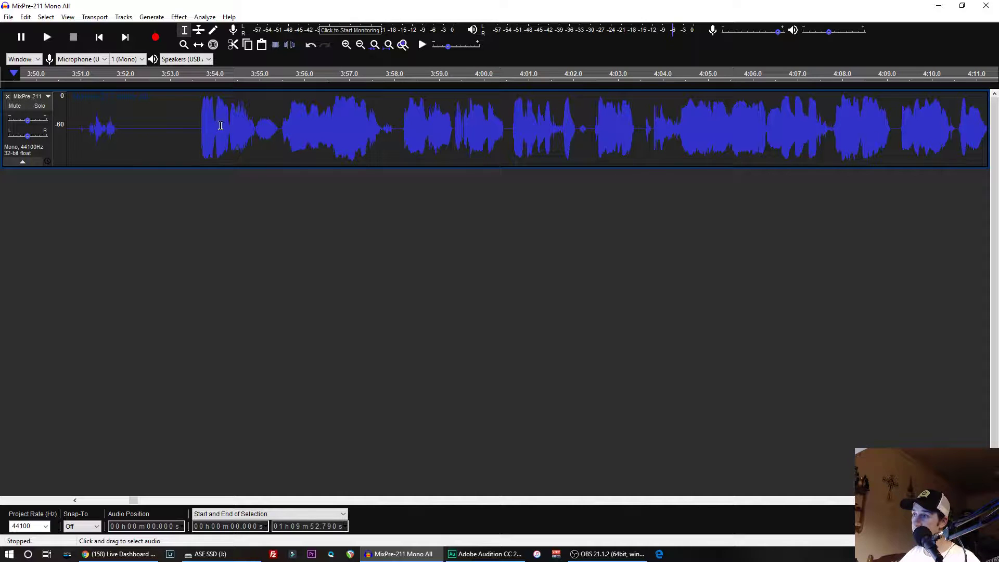
- Select the small quiet burst between about 3:54.9 and 3:55.5 and play it
left_click_drag(255, 124, 282, 130)
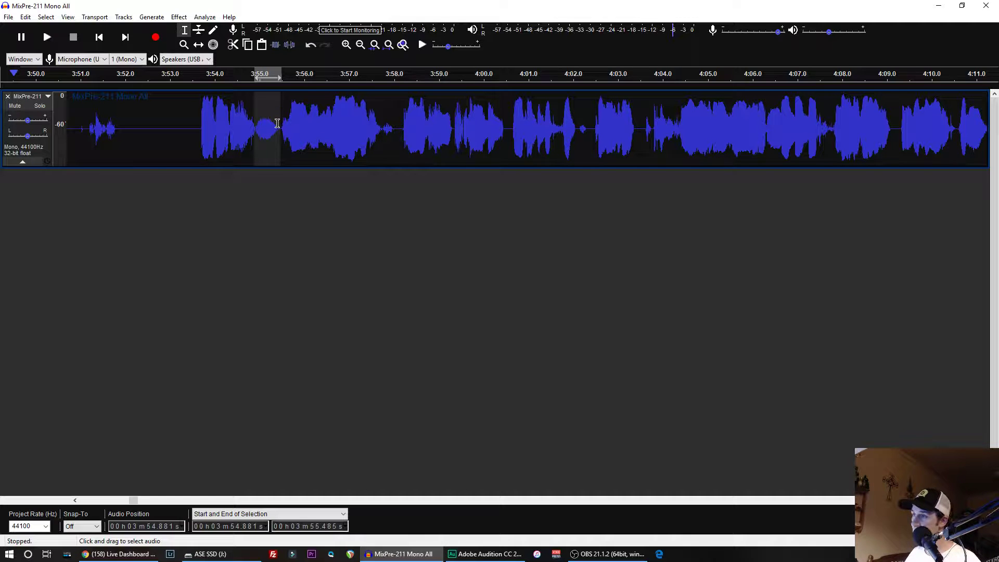
key("space")
key("space")
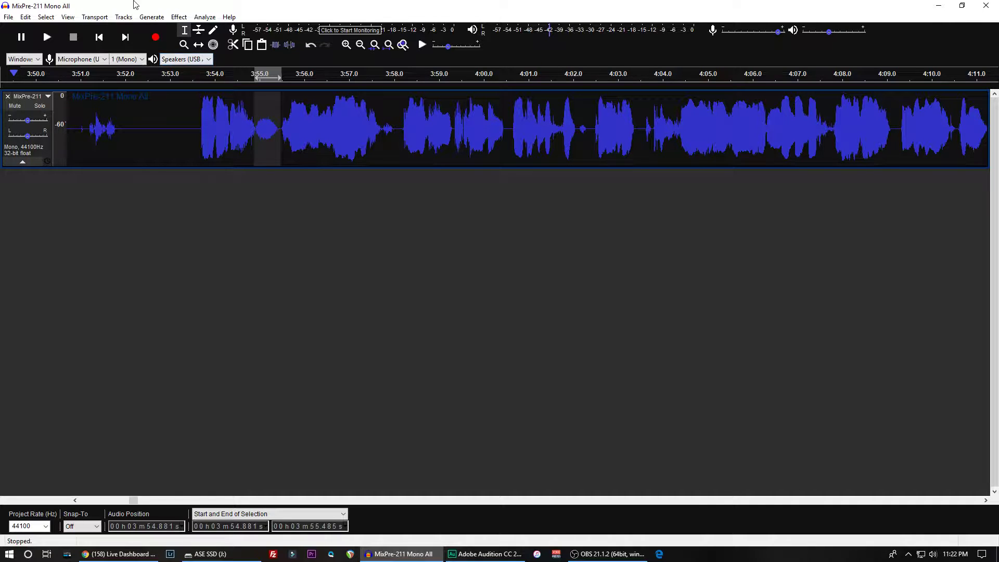
- Normalize the selected burst to a maximum amplitude of -48 dB
left_click(179, 16)
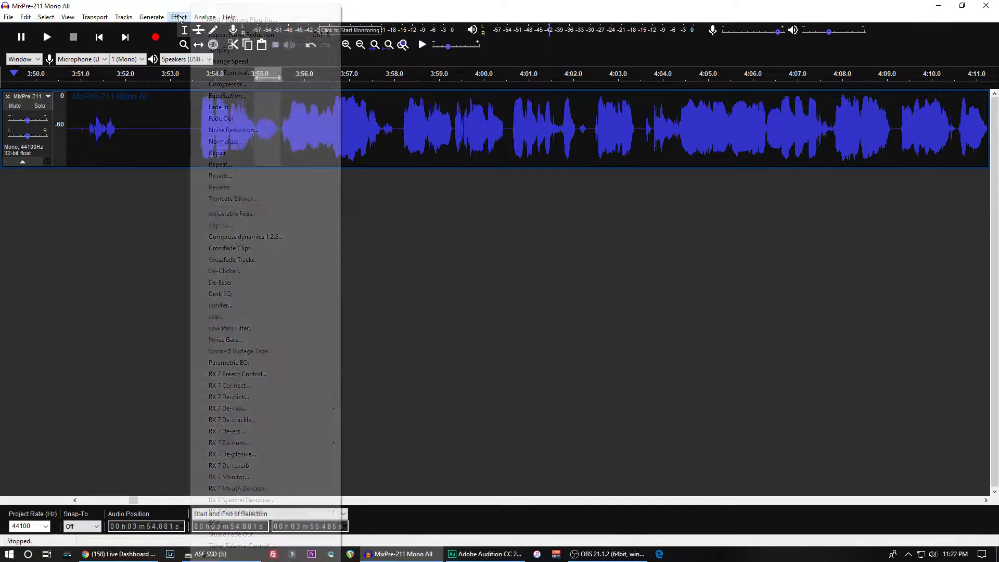
left_click(222, 141)
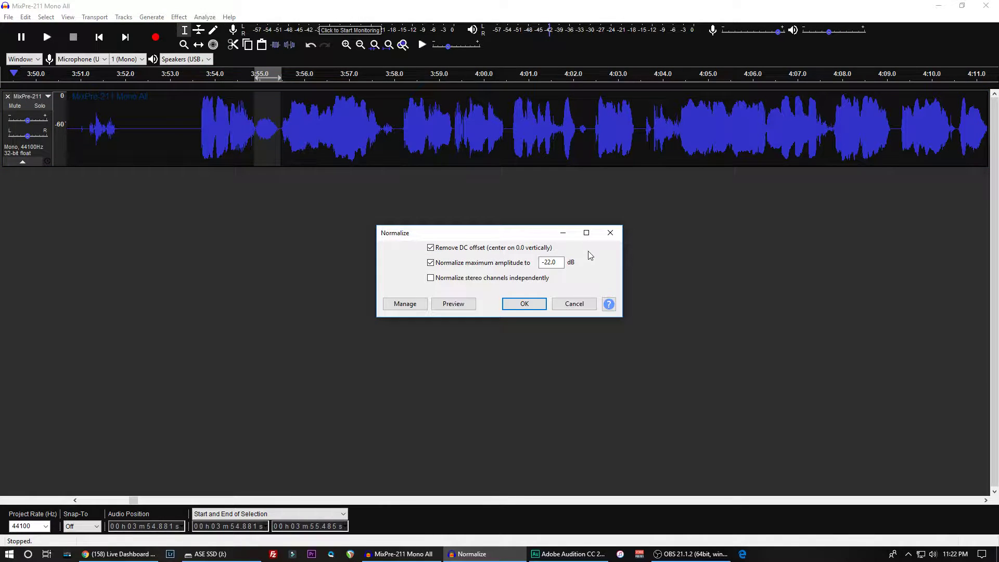
left_click(548, 261)
left_click_drag(553, 262, 543, 260)
type("48")
key("Return")
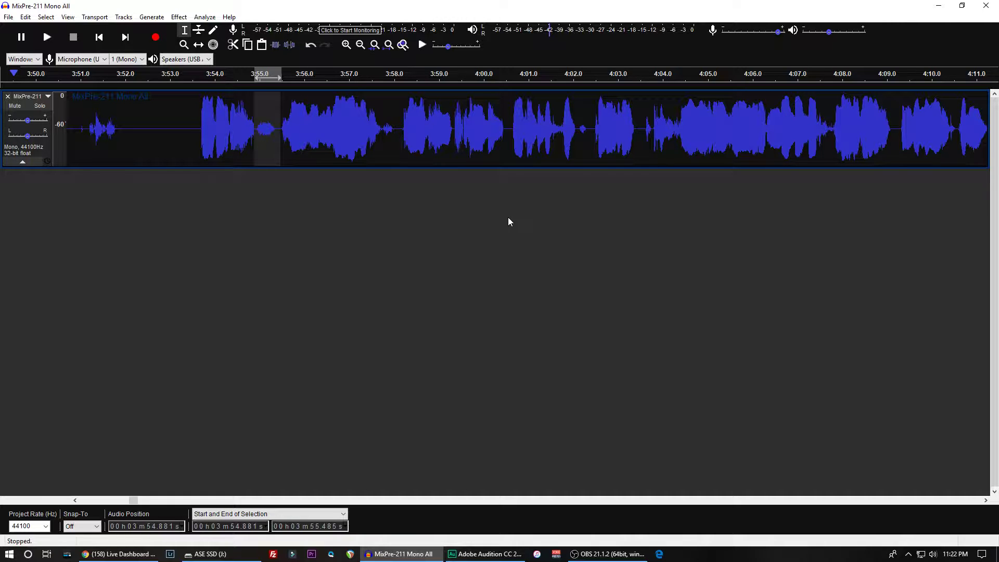
- Play the selected burst with and without the normalization to compare them, and undo the normalization
key("space")
key("space")
key("space")
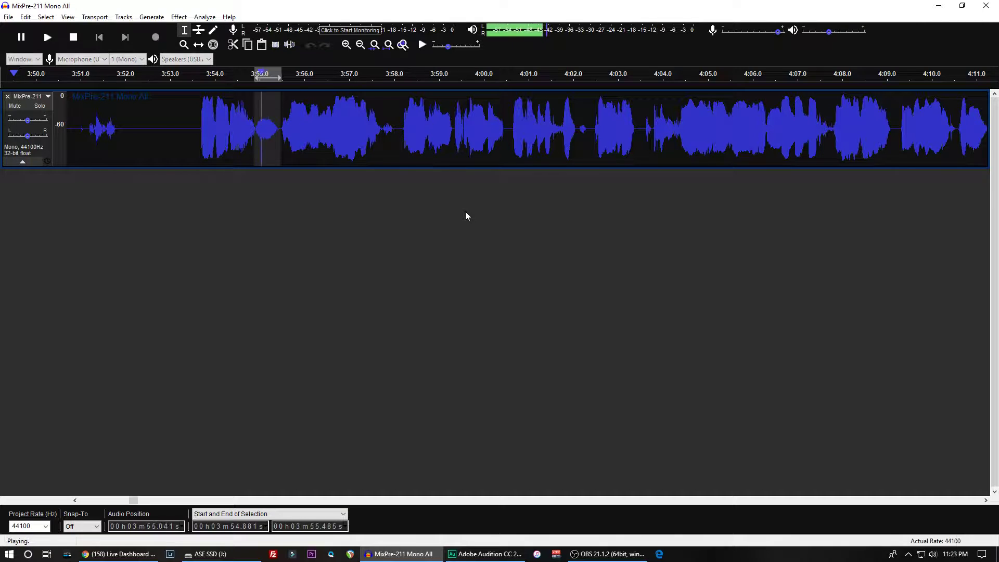
key("space")
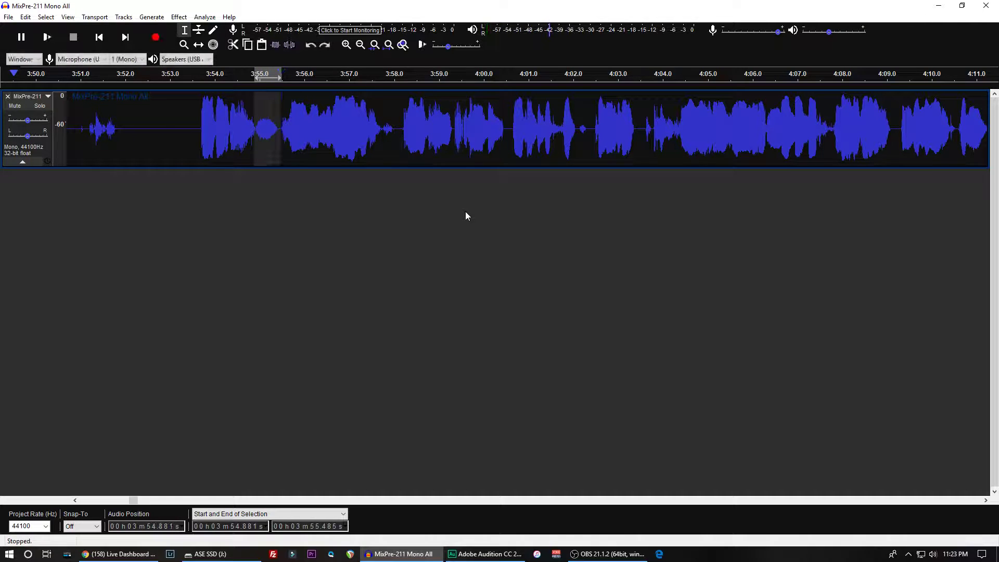
key("space")
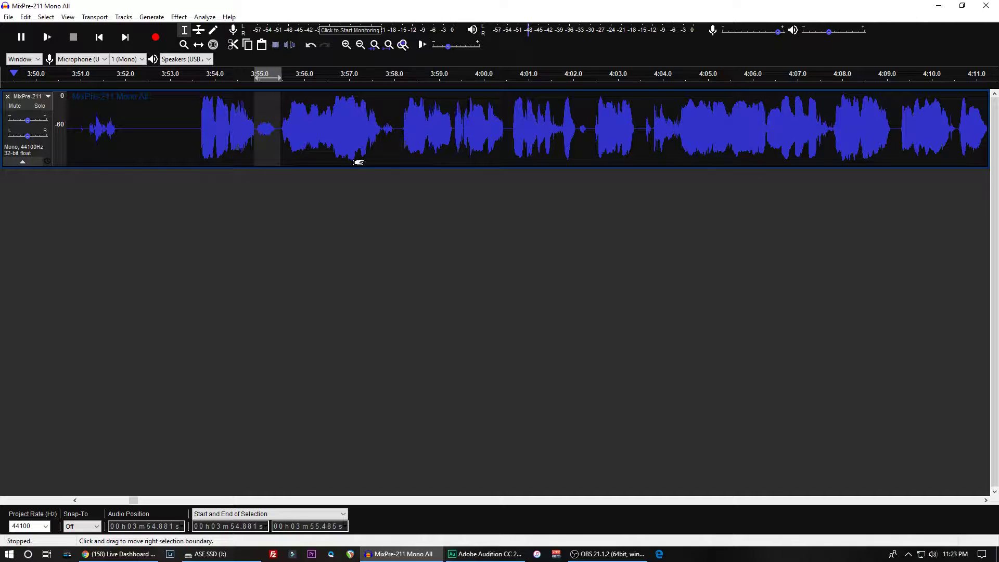
key("ctrl+z")
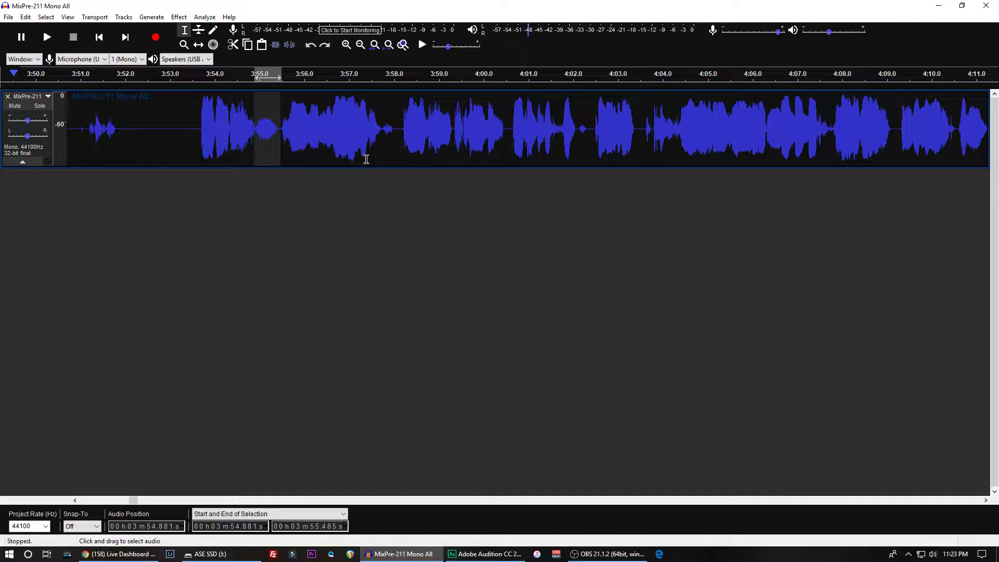
- Normalize the selected burst to a maximum amplitude of -55 dB and play it
left_click(178, 17)
left_click(223, 141)
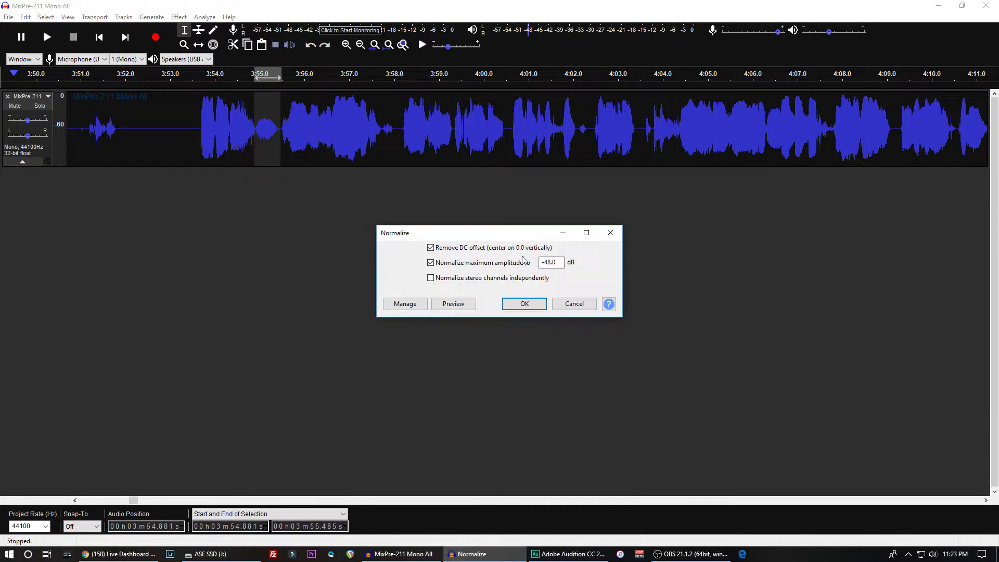
left_click_drag(552, 260, 547, 262)
type("55")
left_click(533, 302)
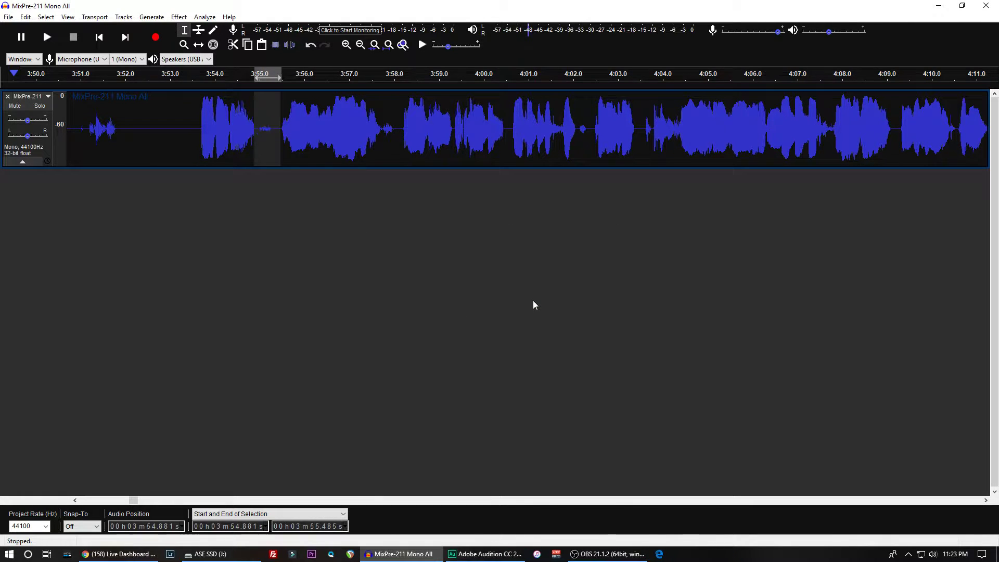
key("space")
left_click(195, 115)
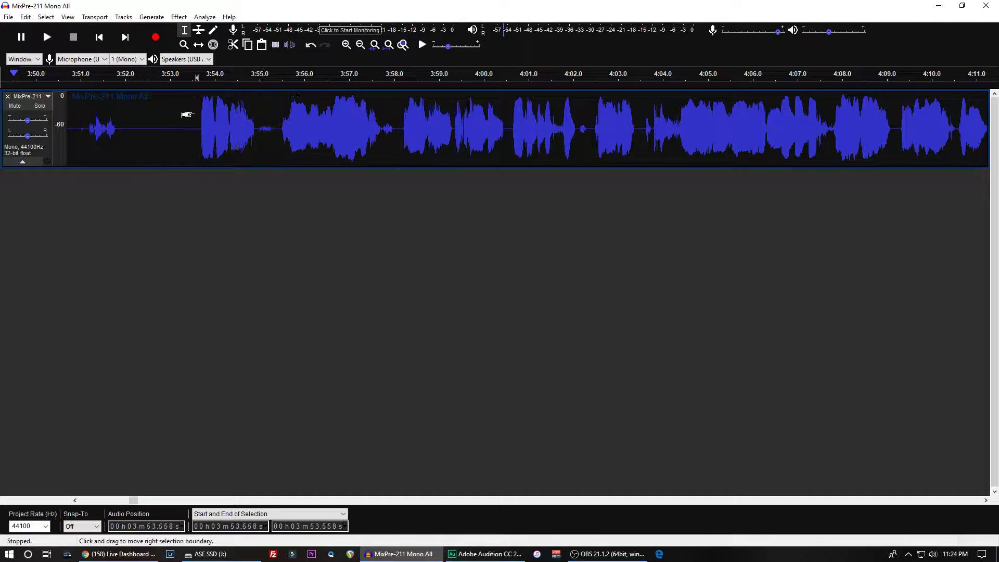
left_click(178, 17)
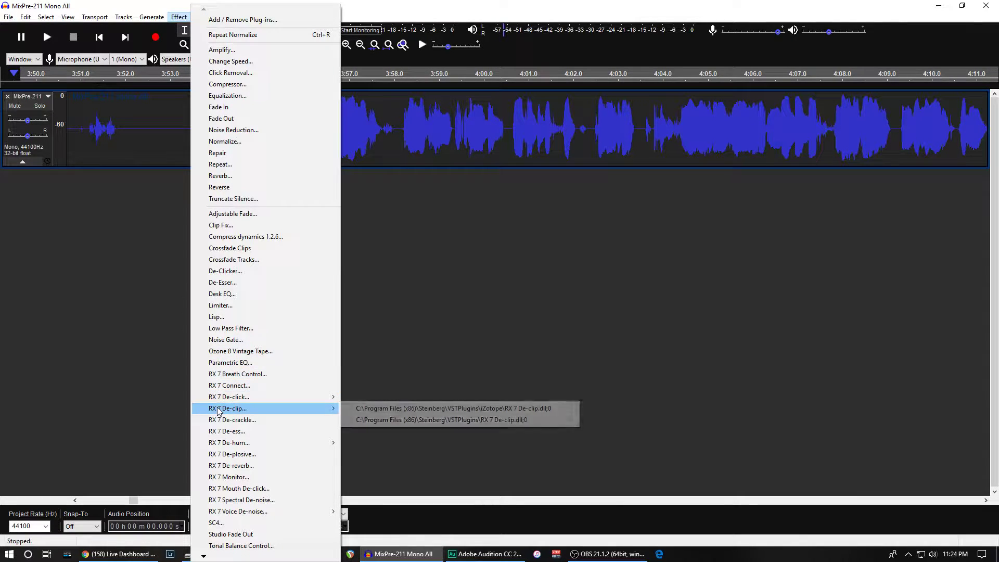
mouse_move(218, 402)
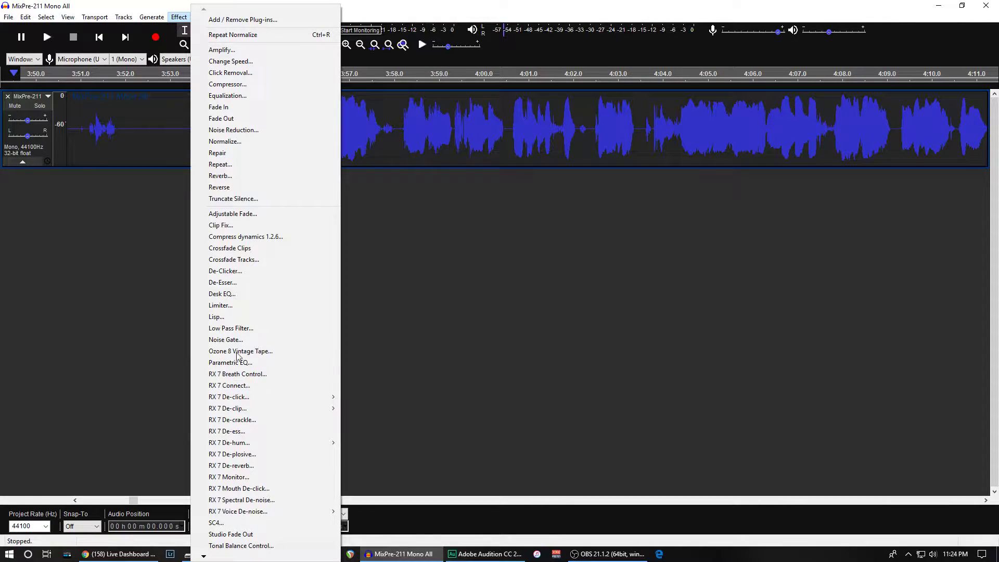
left_click(167, 130)
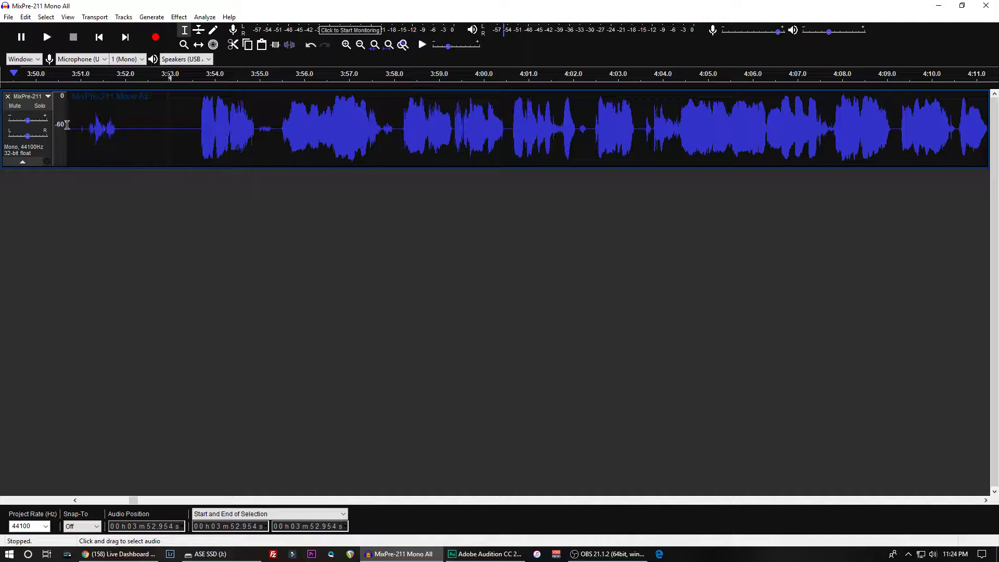
- Enlarge the track's waveform display vertically to nearly fill the window and select the entire track
left_click(49, 98)
left_click(36, 186)
left_click_drag(285, 169, 245, 404)
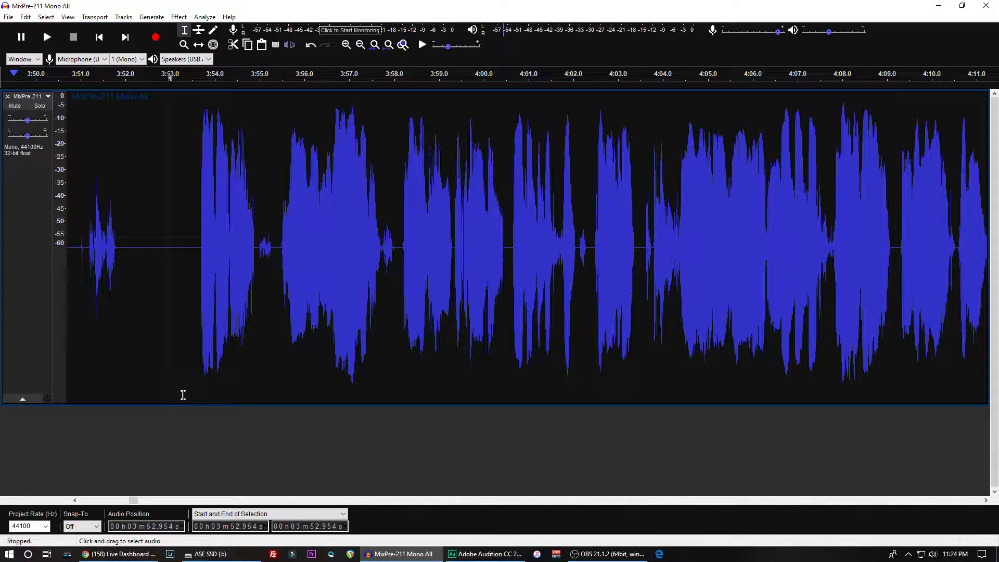
left_click_drag(198, 403, 198, 482)
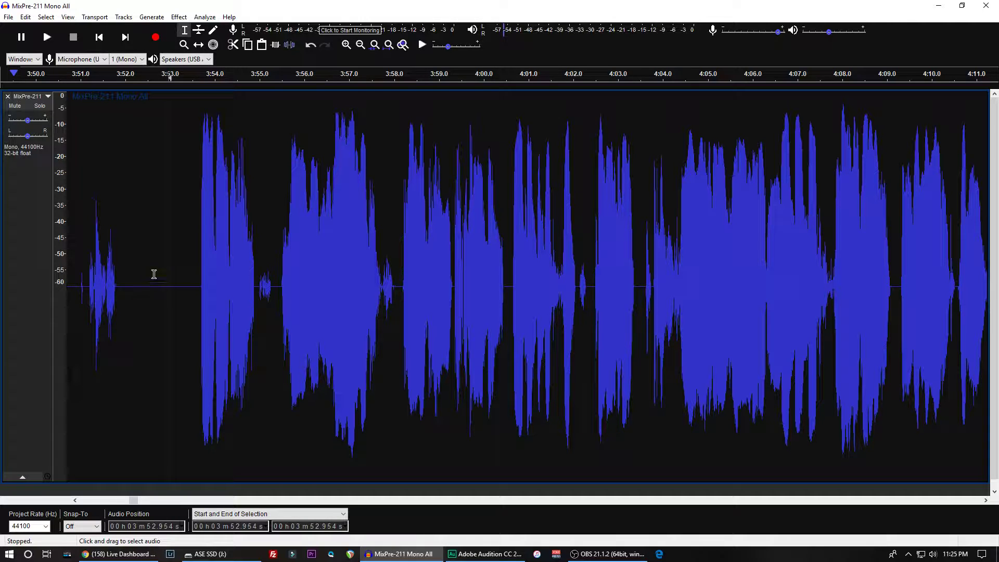
key("ctrl+a")
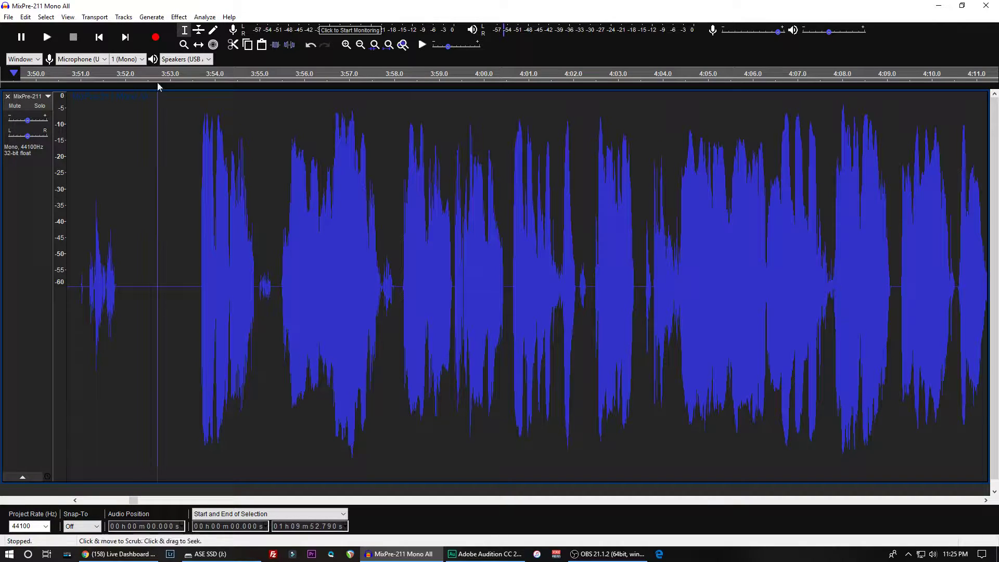
- Apply a Noise Gate to the entire track with no low-cut filter and a gate threshold of -40 dB
left_click(178, 18)
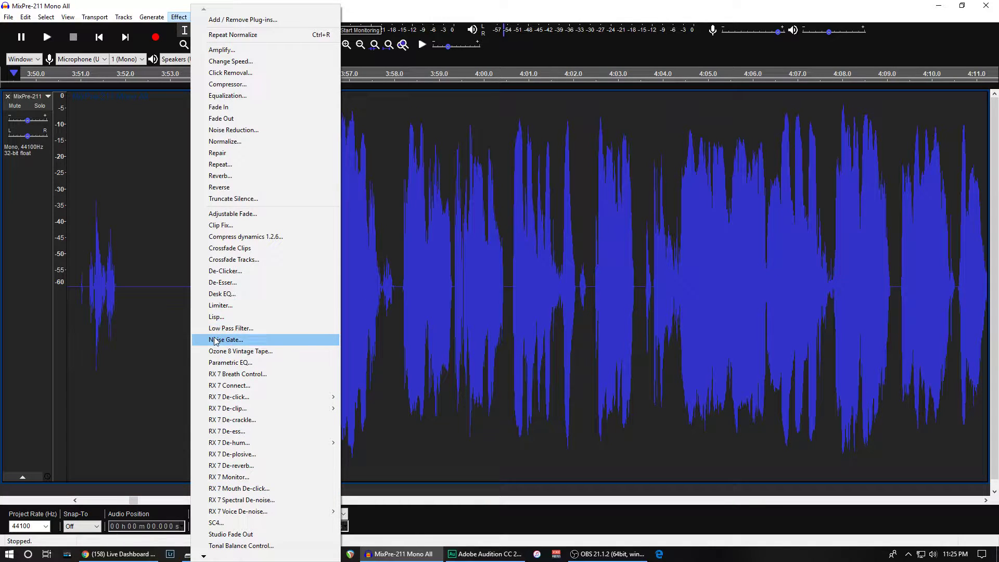
left_click(215, 339)
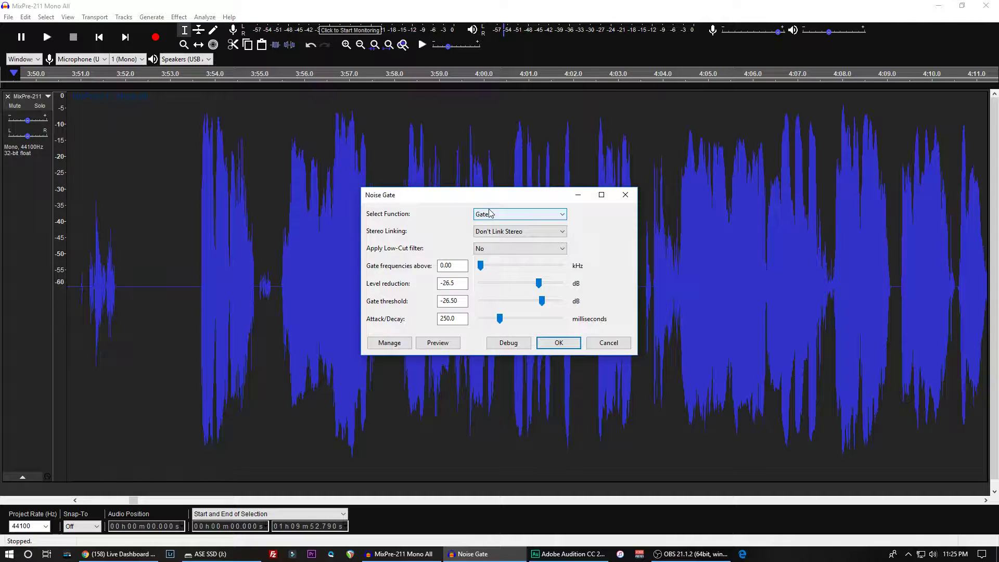
left_click(484, 250)
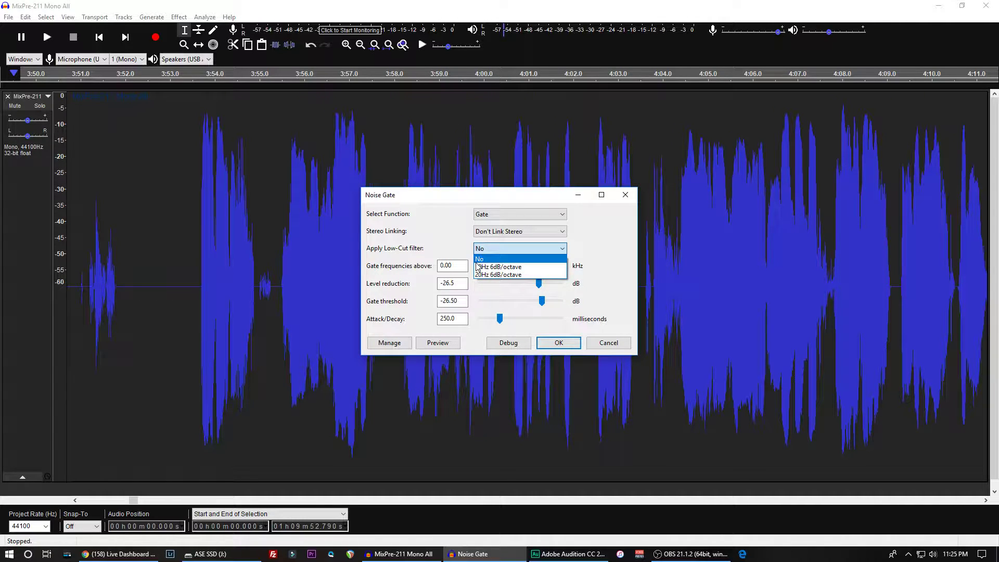
left_click(478, 261)
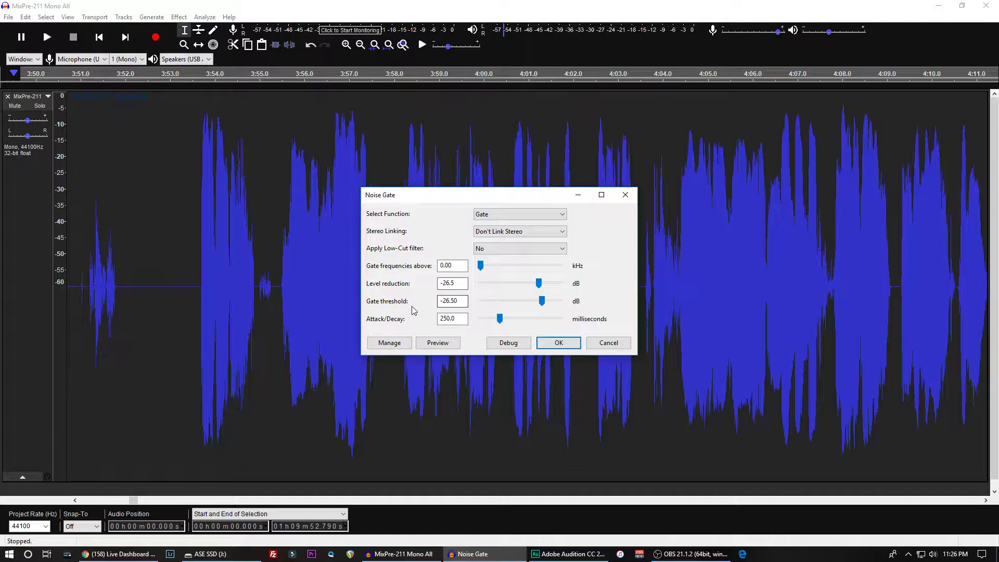
left_click(447, 299)
double_click(447, 301)
type("40.0")
left_click(554, 344)
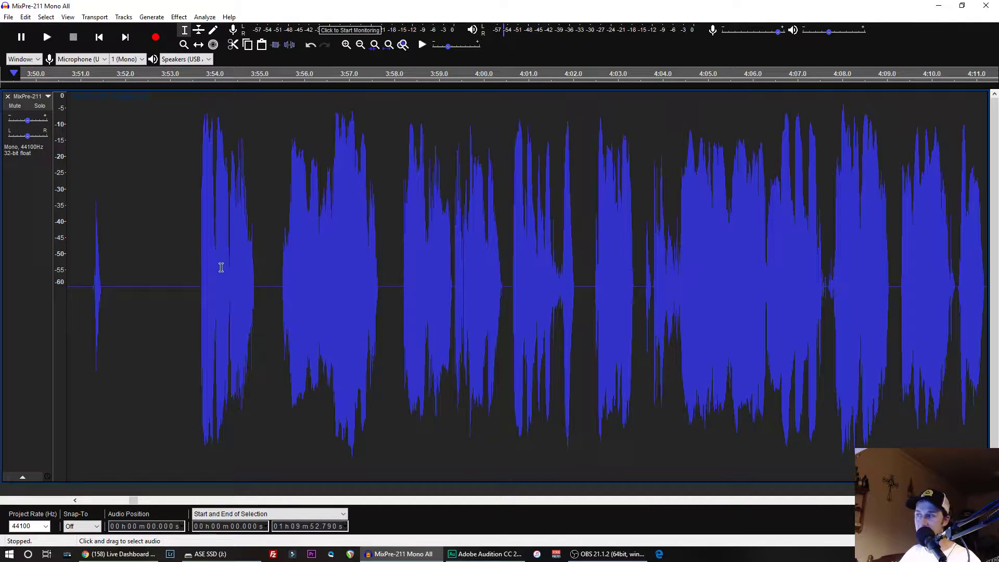
- Play the gated speech from just before the 3:54 phrase twice to check how the gate sounds
left_click(198, 267)
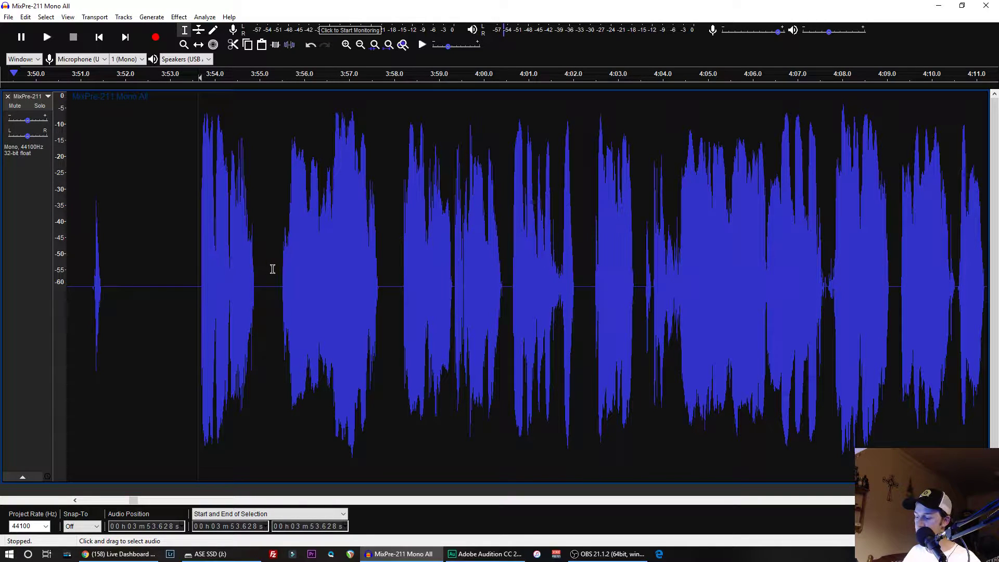
key("space")
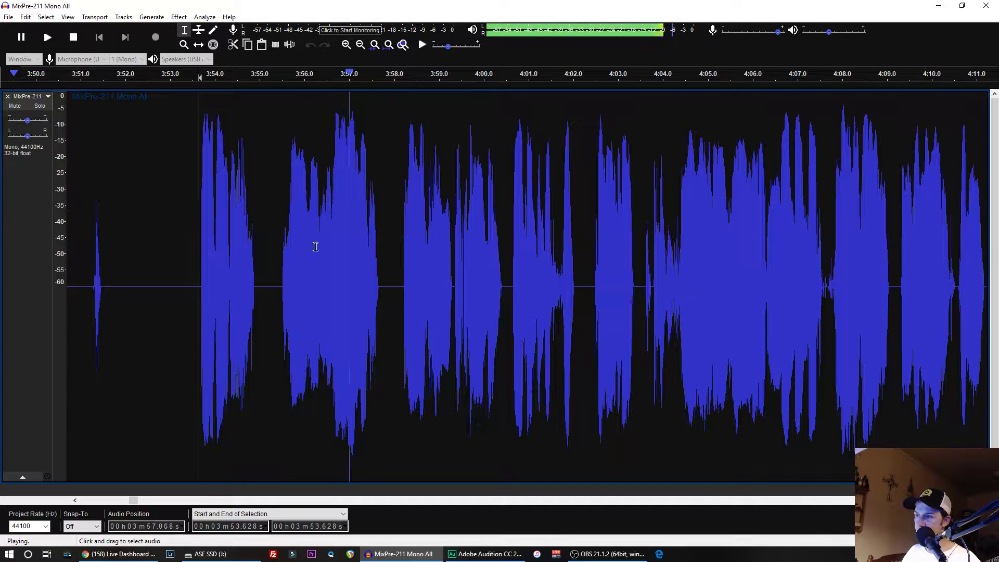
key("space")
left_click(176, 261)
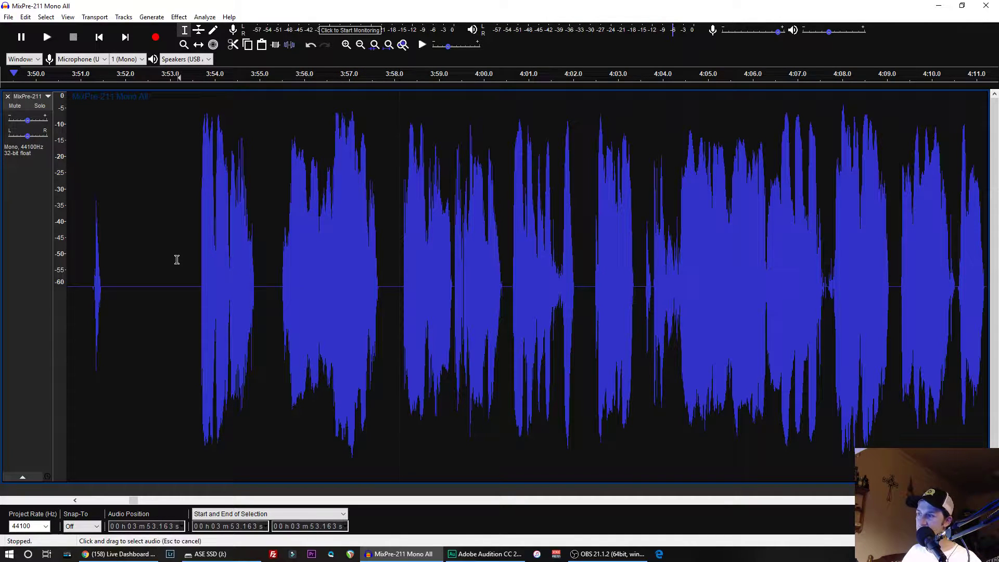
key("space")
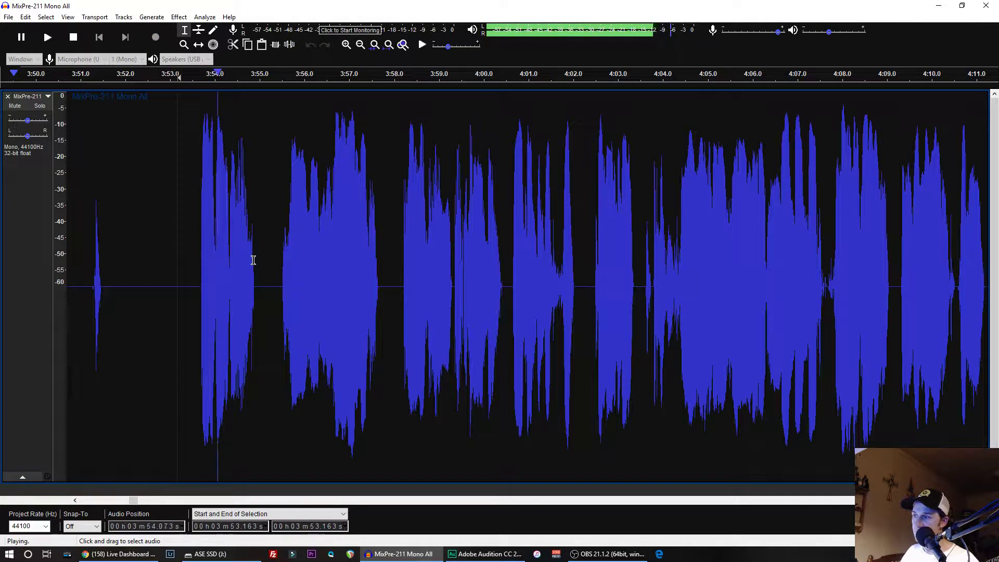
key("x")
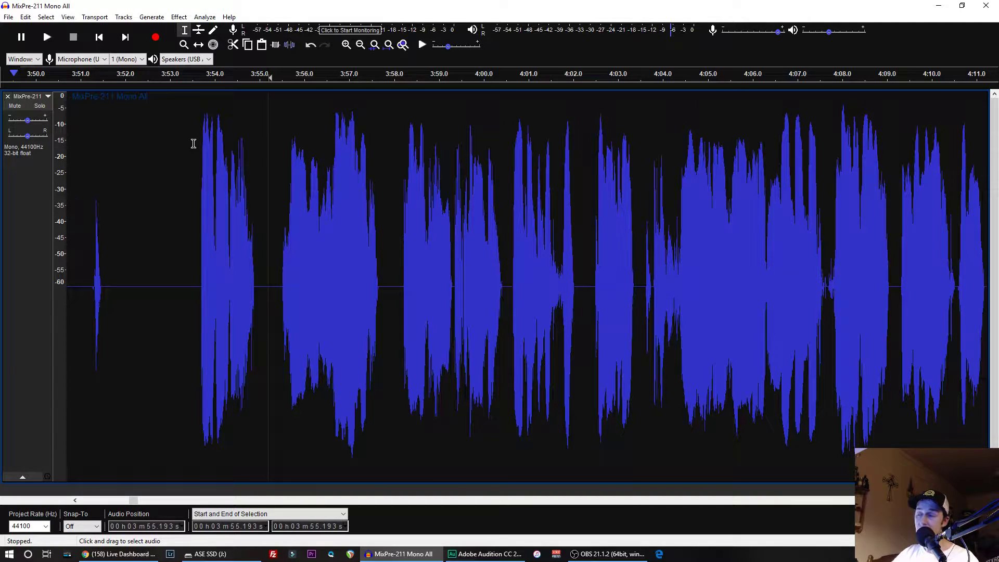
- Open the Equalization effect and view the saved ASE and ASE Podcast curves to compare them with ASE Fine
left_click(180, 16)
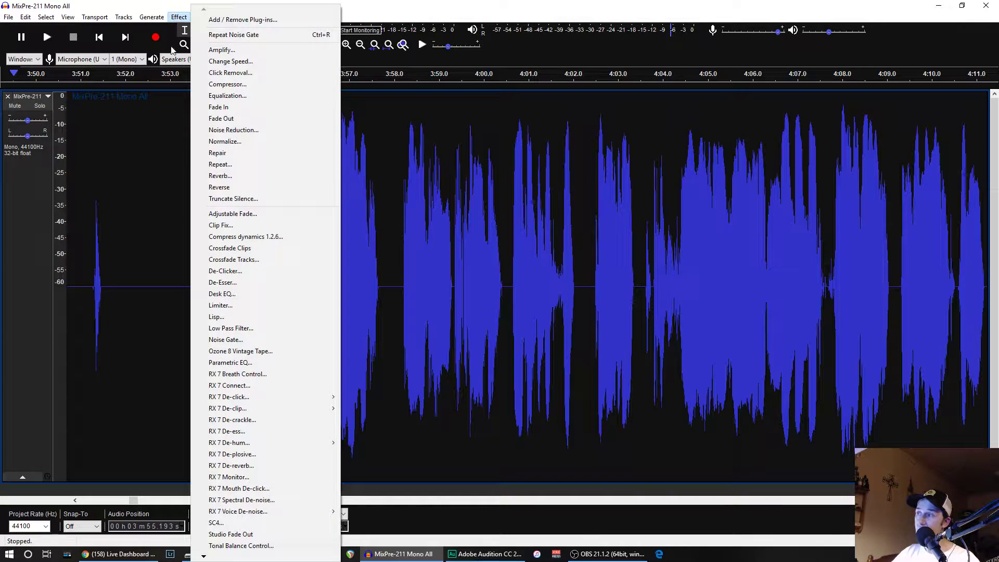
left_click(220, 96)
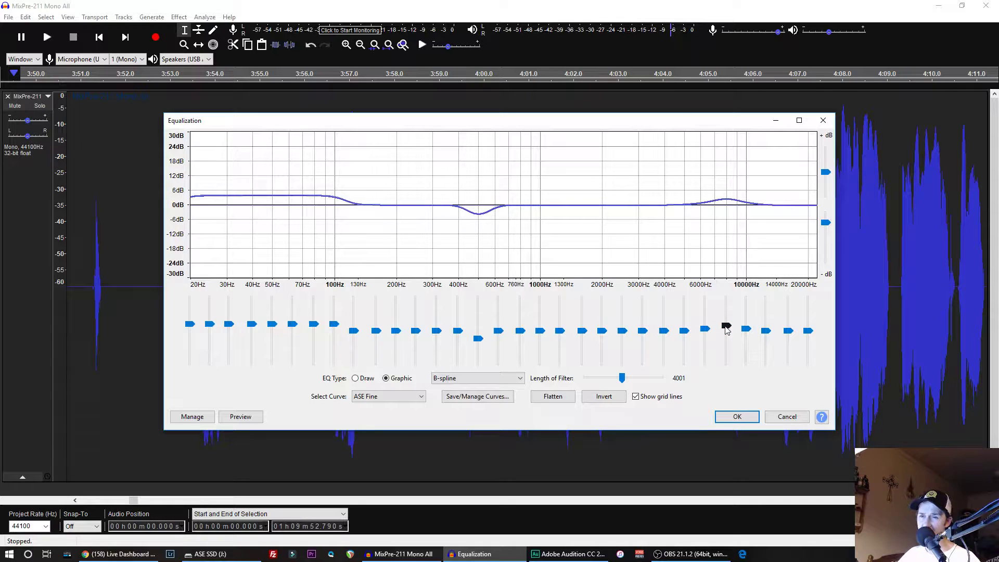
mouse_move(727, 330)
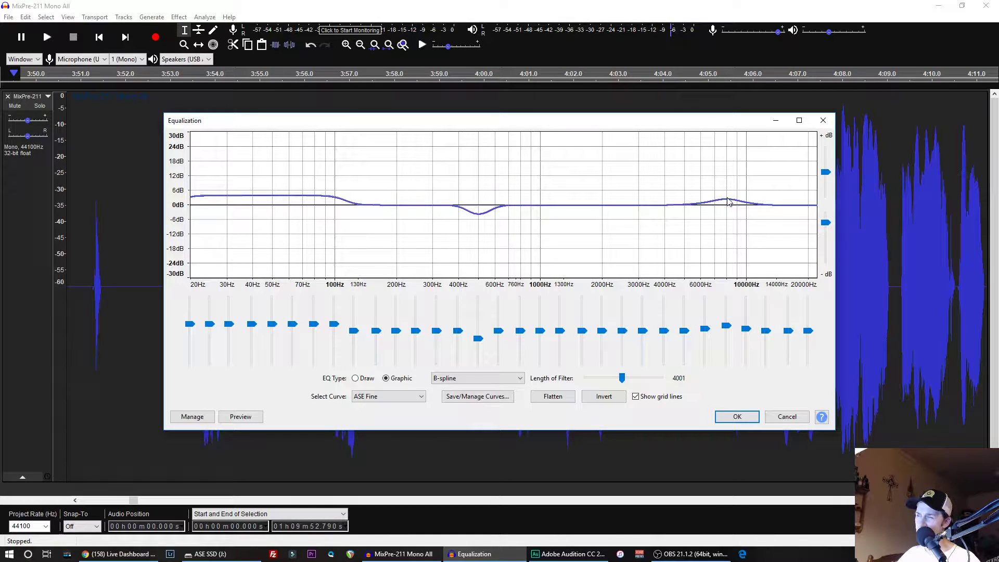
left_click(423, 396)
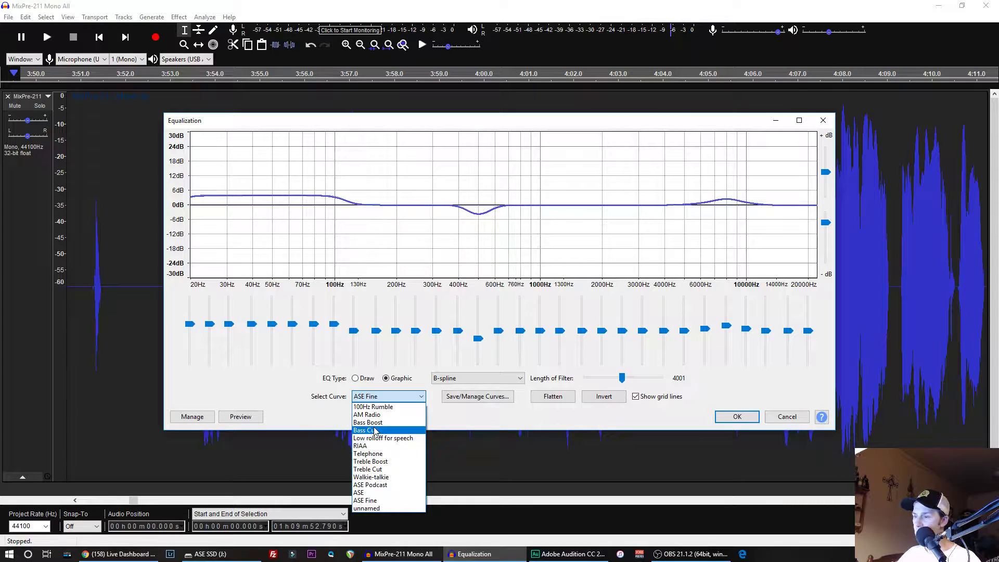
left_click(363, 492)
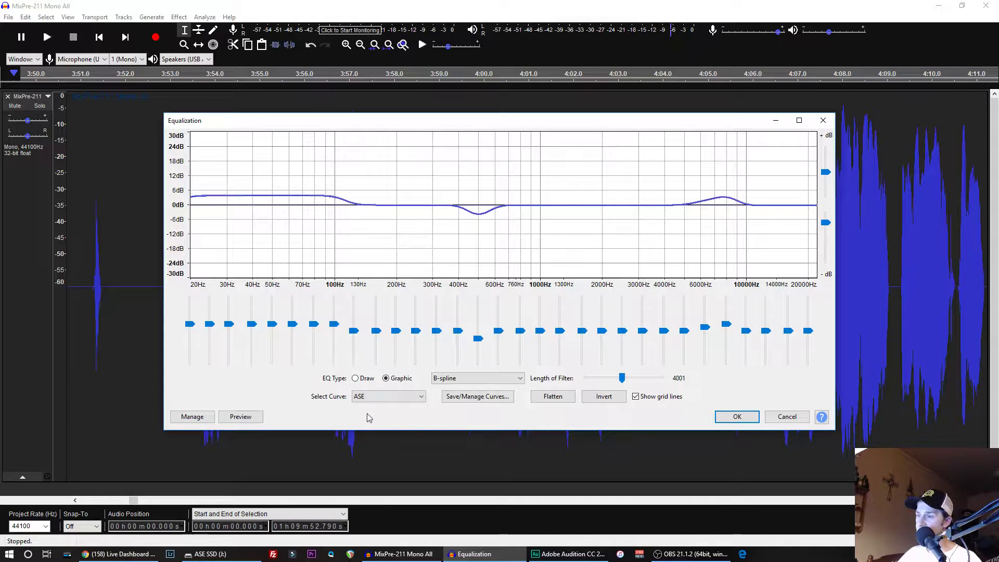
left_click(375, 398)
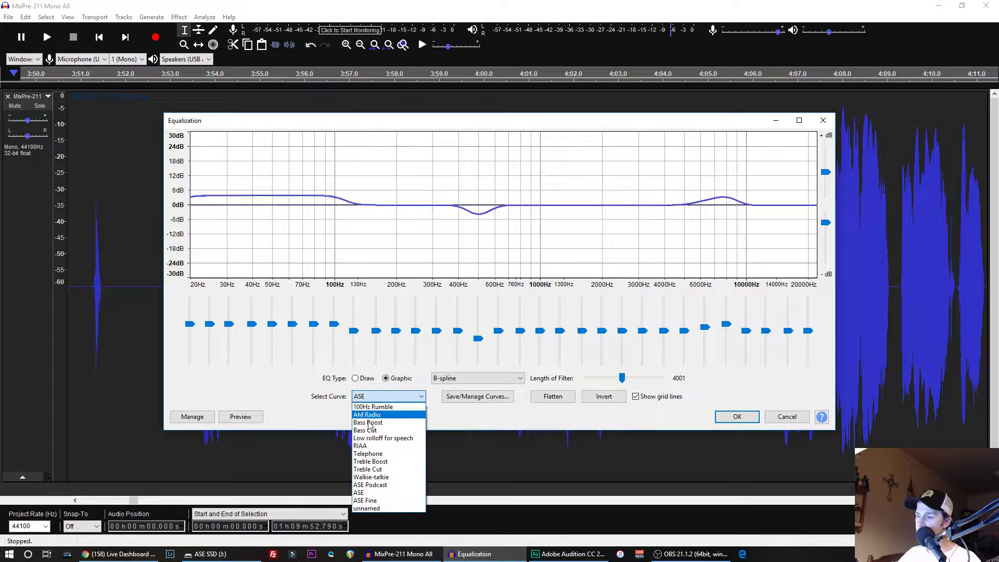
left_click(370, 484)
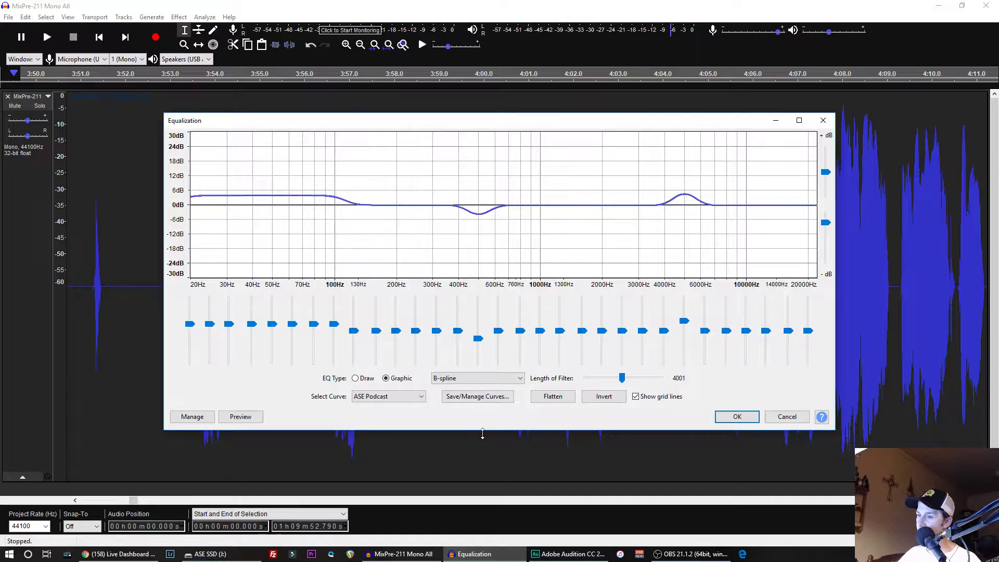
- Apply Equalization with the ASE Fine curve to the entire track
left_click(419, 399)
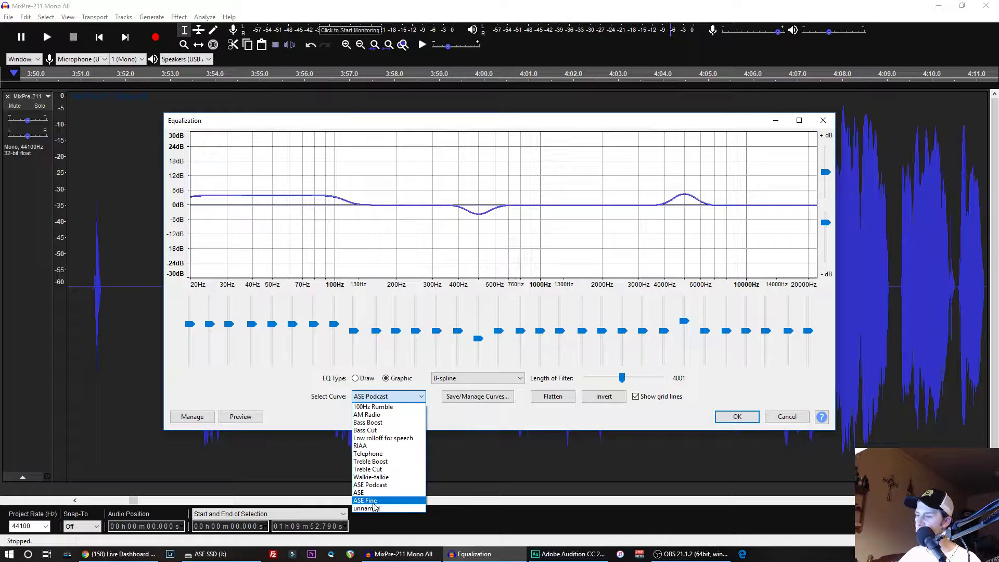
left_click(373, 502)
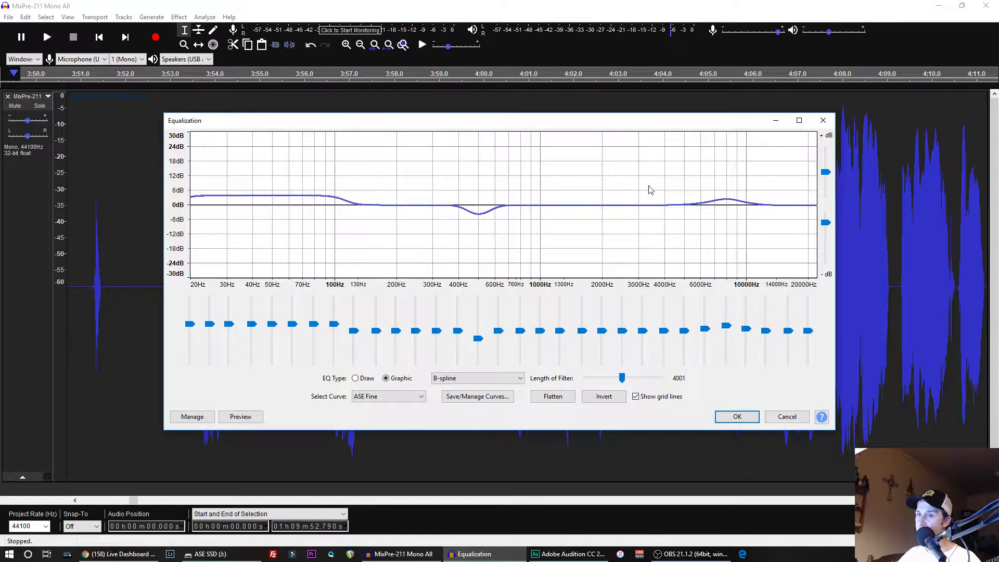
left_click(736, 417)
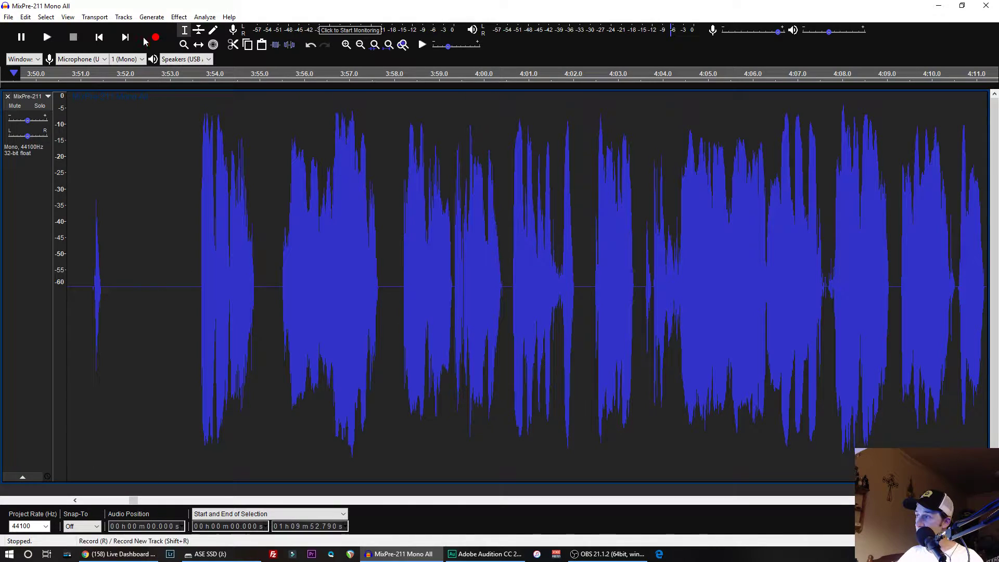
left_click(179, 17)
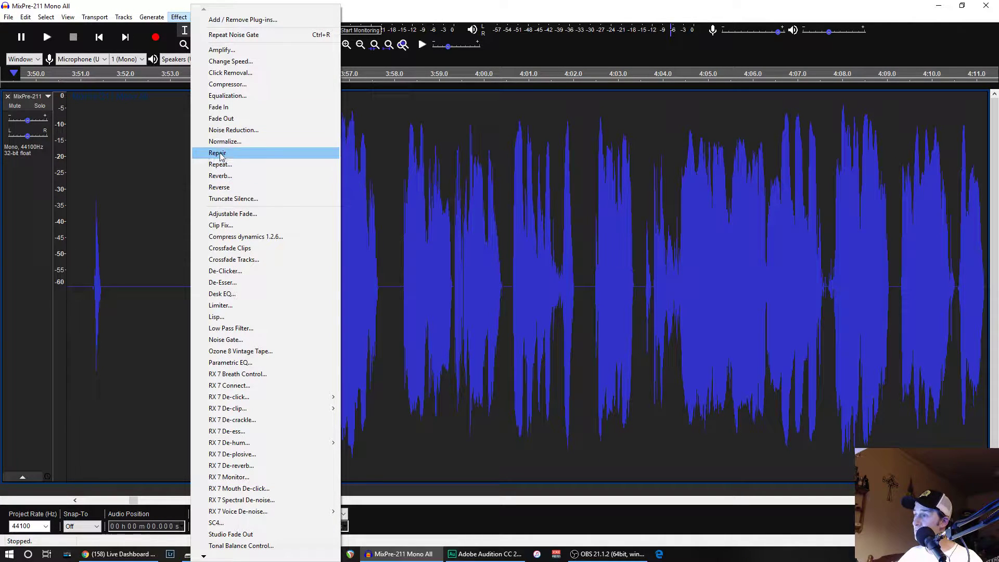
left_click(224, 97)
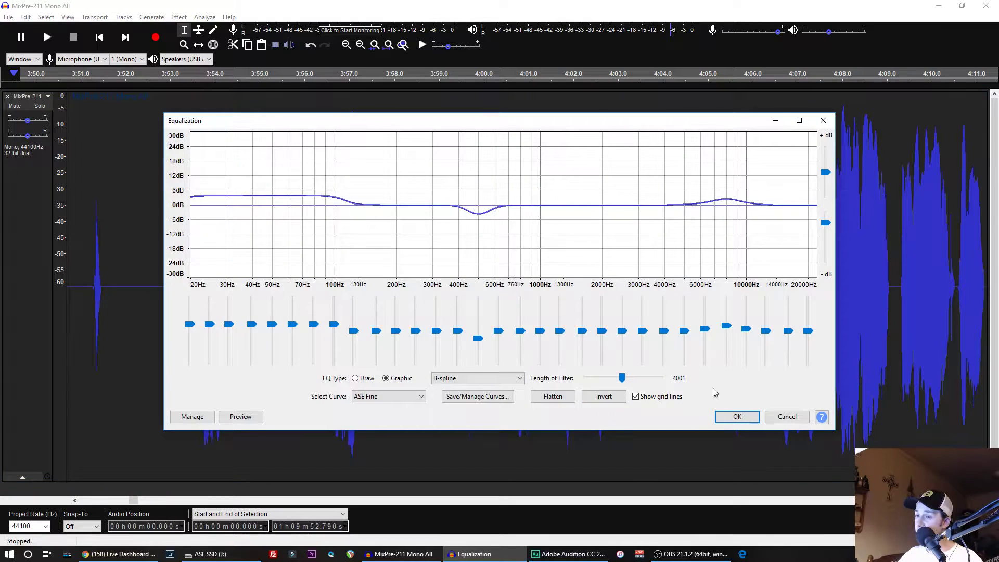
left_click(723, 417)
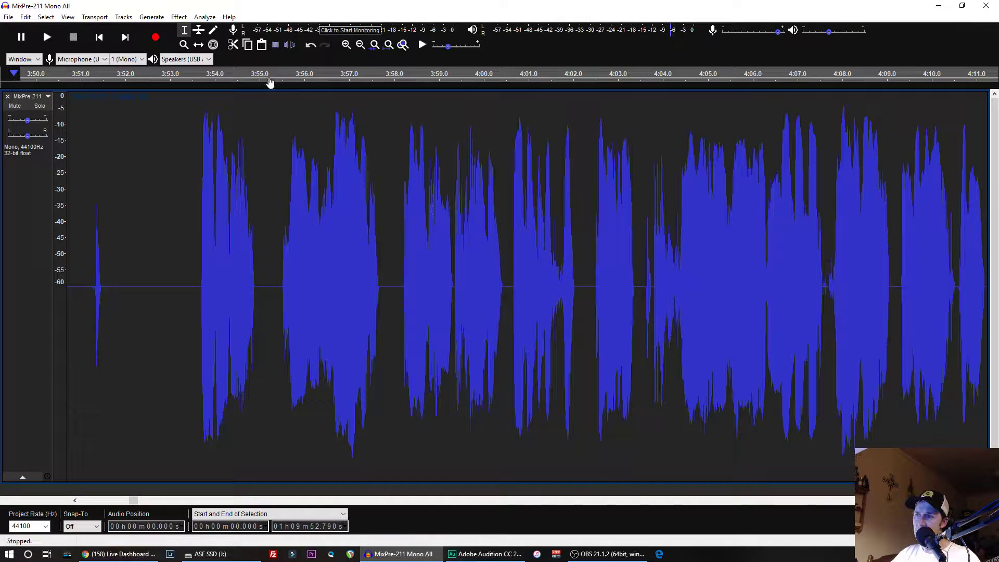
left_click(47, 18)
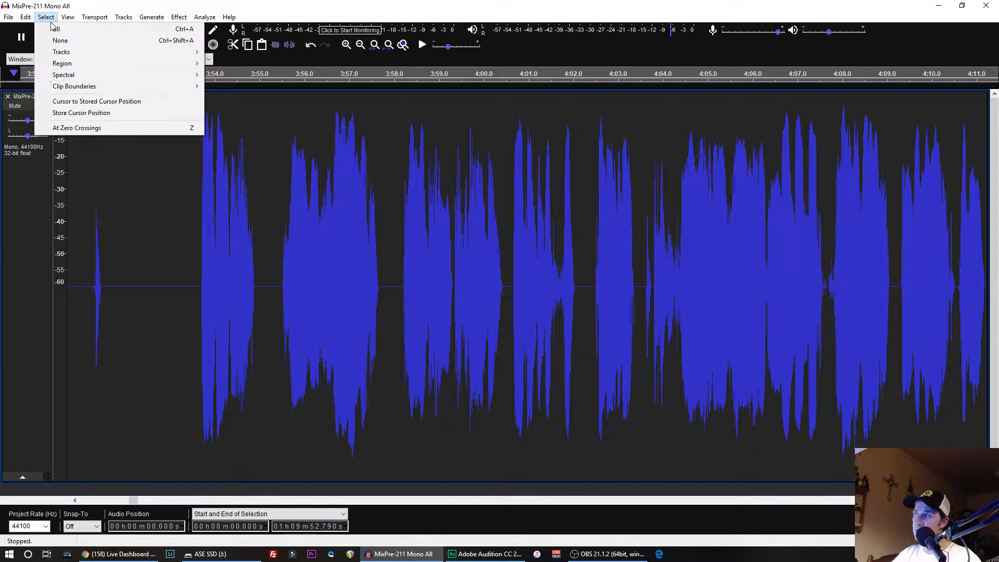
mouse_move(8, 19)
left_click(139, 166)
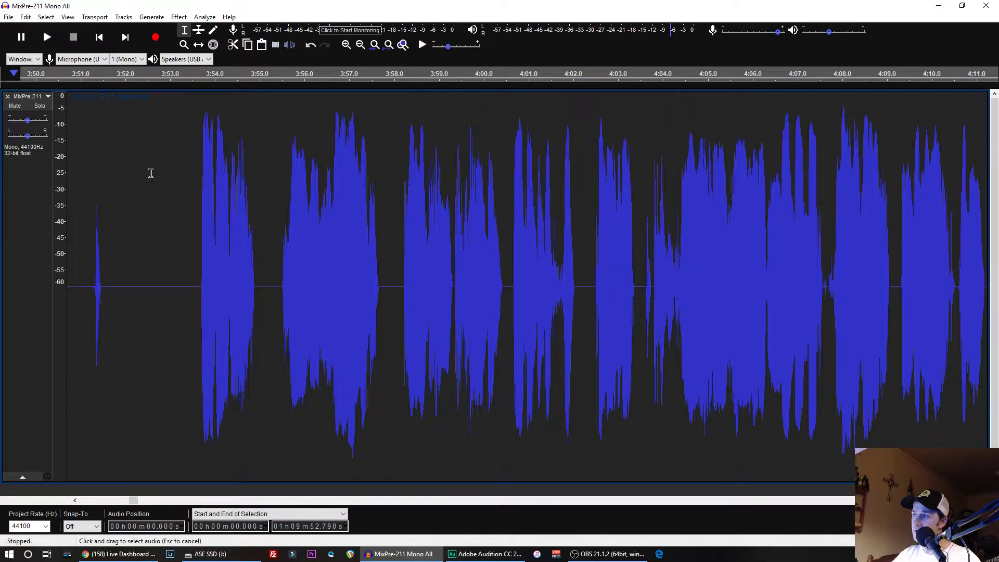
- Start a WAV export of the track into the 04-28-19 folder and name the file MixPre-211 Mono ex.wav
left_click(8, 17)
mouse_move(25, 17)
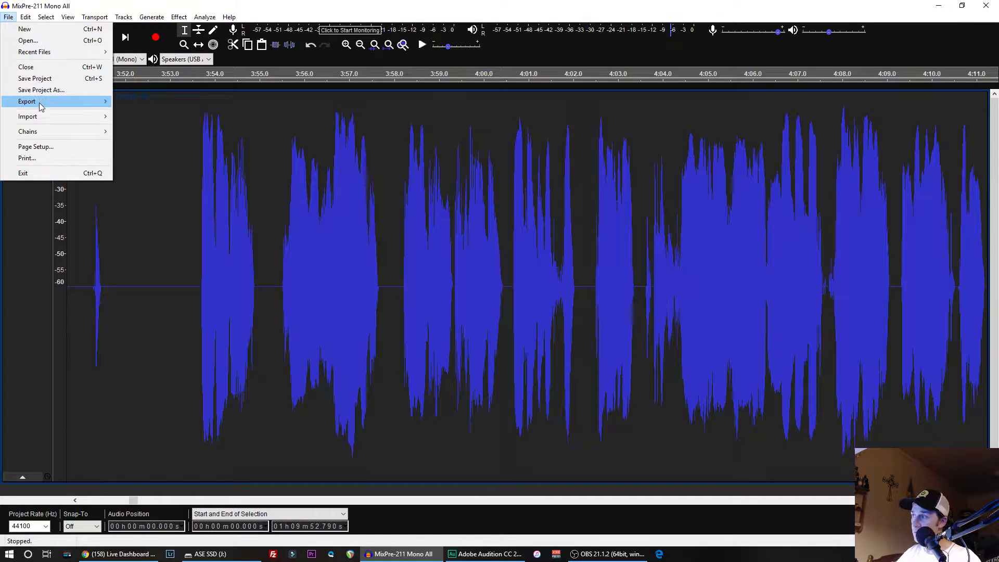
mouse_move(89, 102)
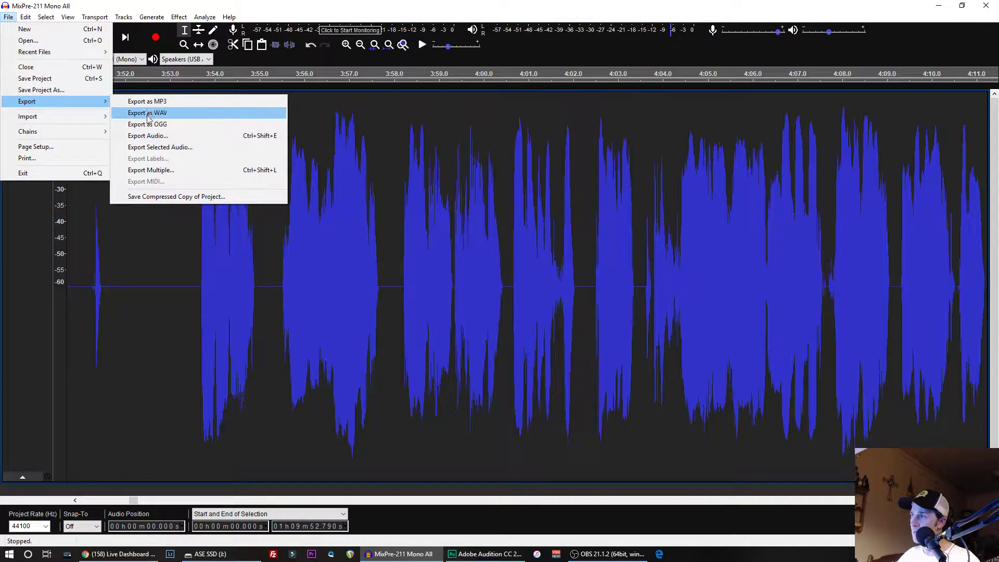
left_click(149, 114)
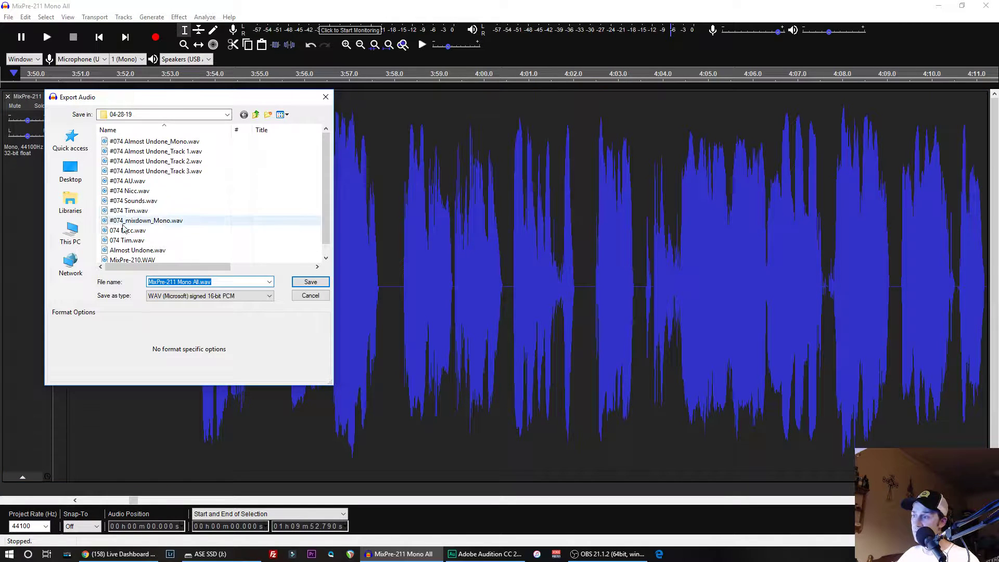
left_click(192, 282)
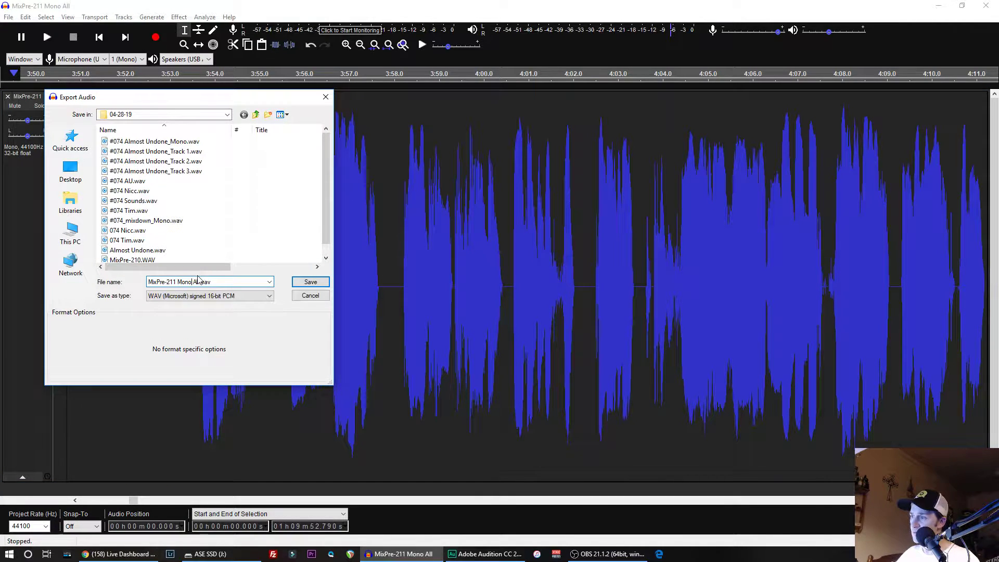
double_click(196, 282)
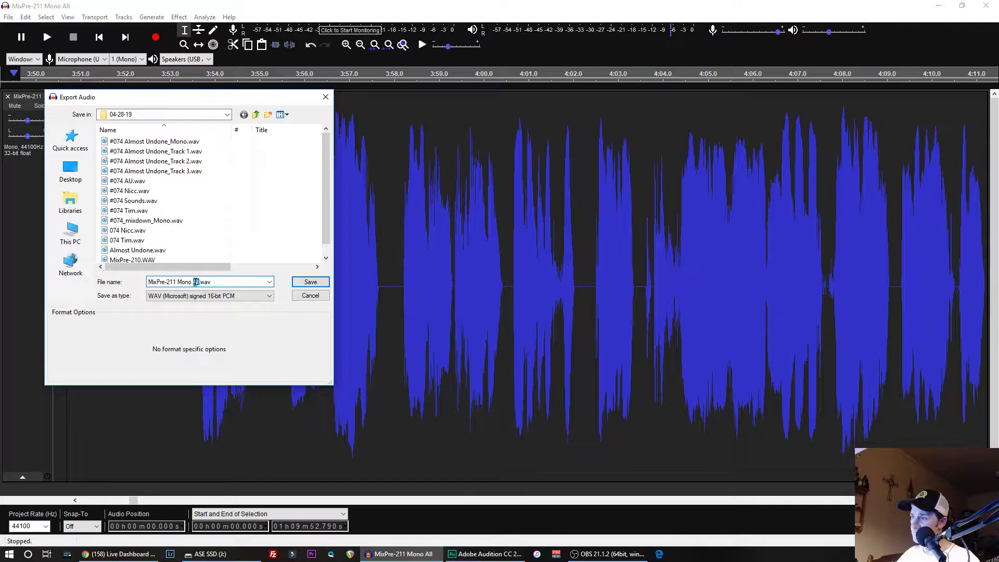
key("BackSpace")
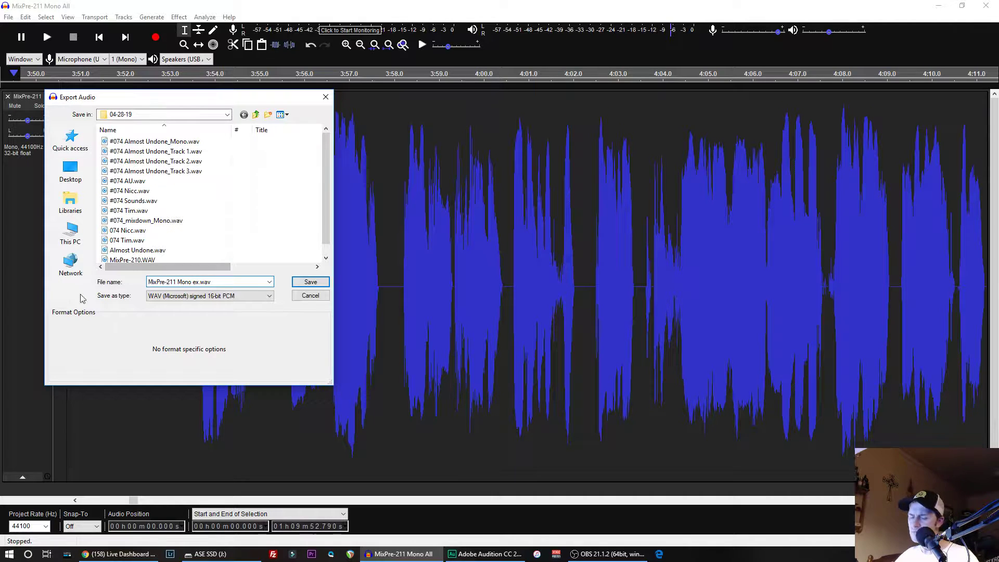
- Set the export format to Other uncompressed files with a WAV (Microsoft) header and Signed 24-bit PCM encoding
left_click(269, 295)
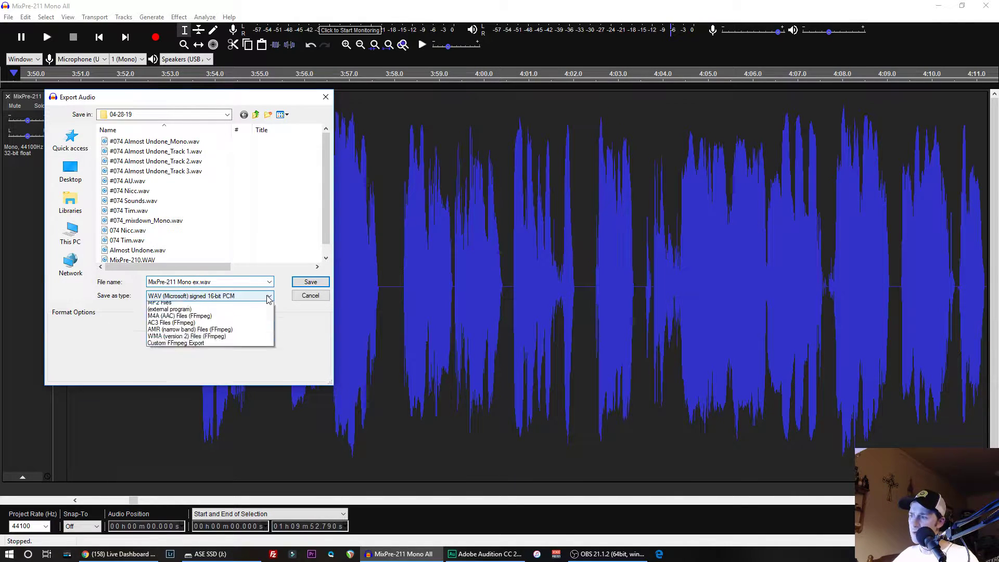
left_click(196, 327)
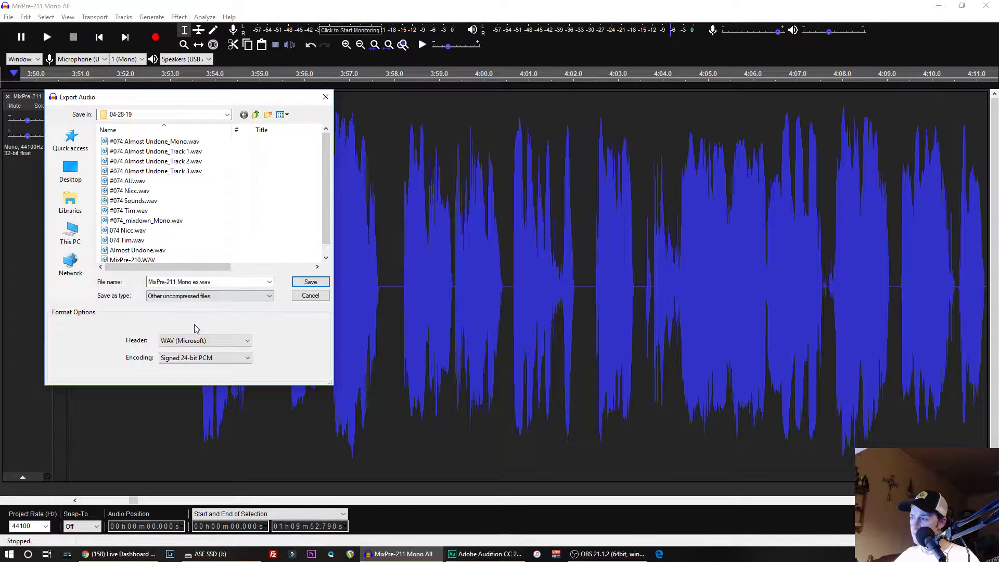
left_click(205, 296)
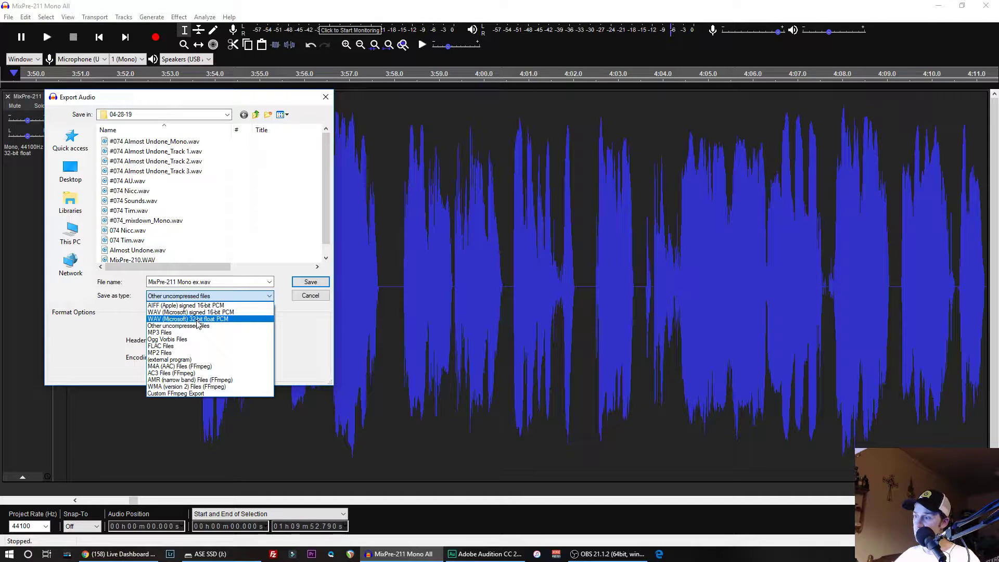
left_click(196, 320)
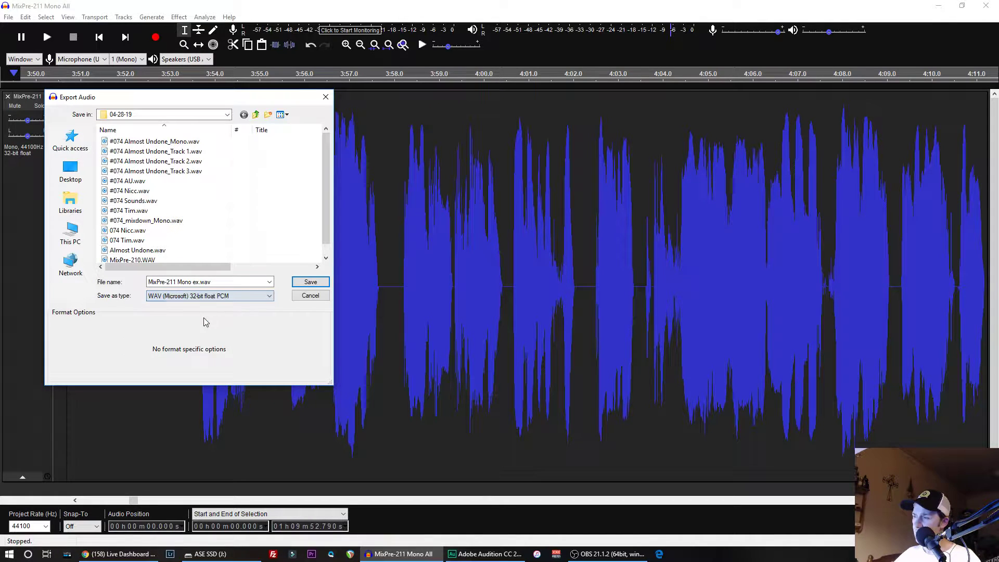
left_click(186, 295)
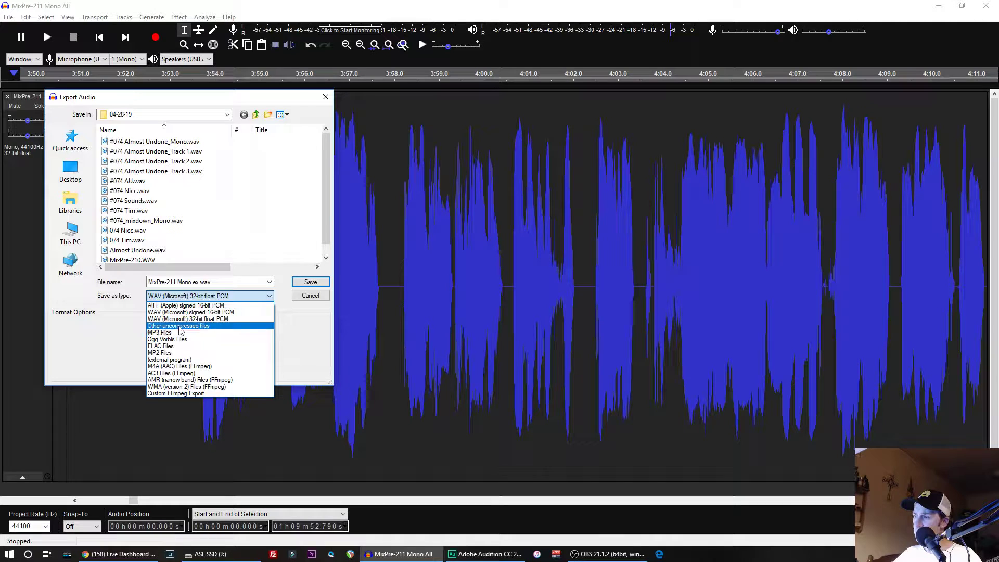
left_click(178, 326)
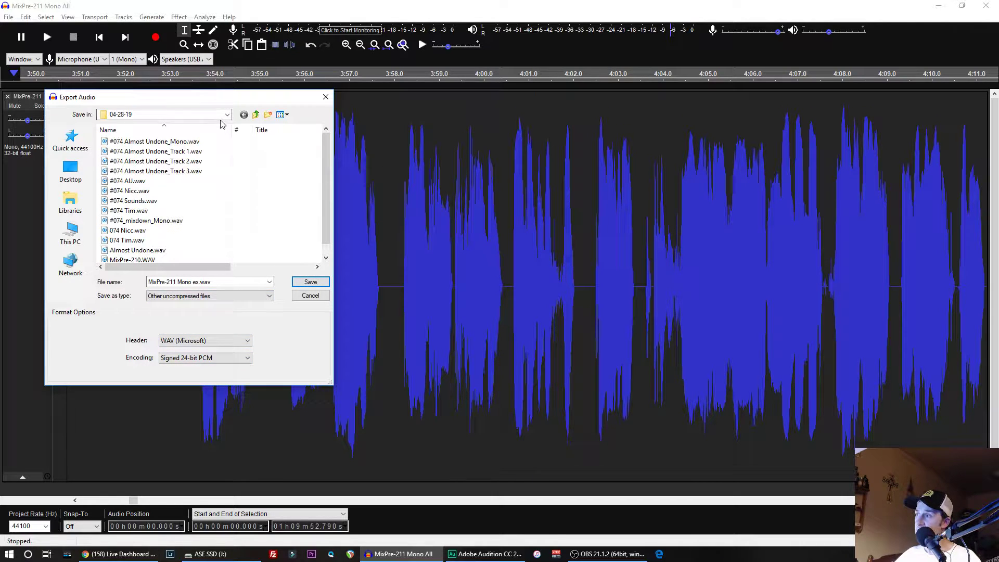
- Switch the export destination to the 05-05-19 folder on ASE SSD (J:) and export the file with one output channel
left_click(255, 115)
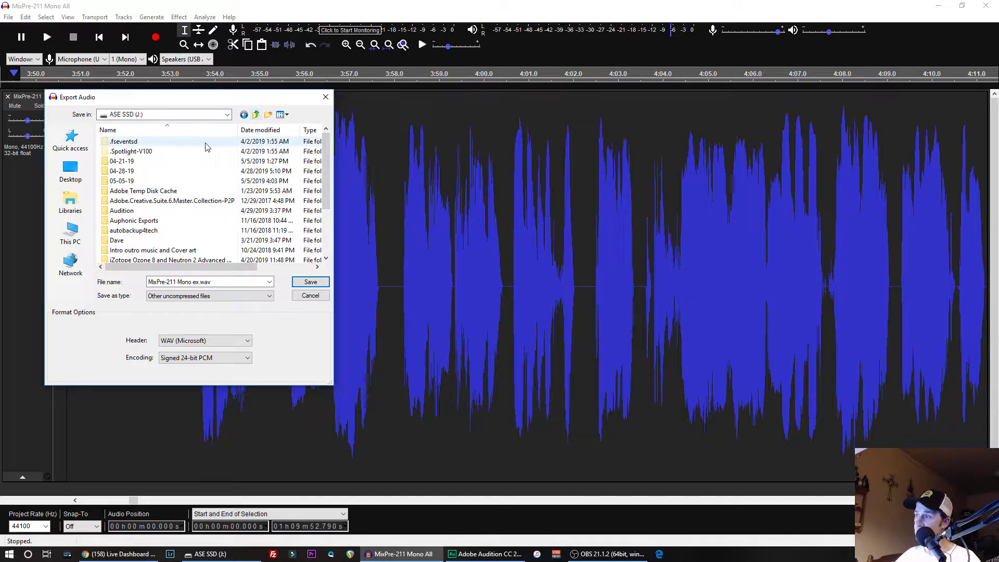
double_click(125, 181)
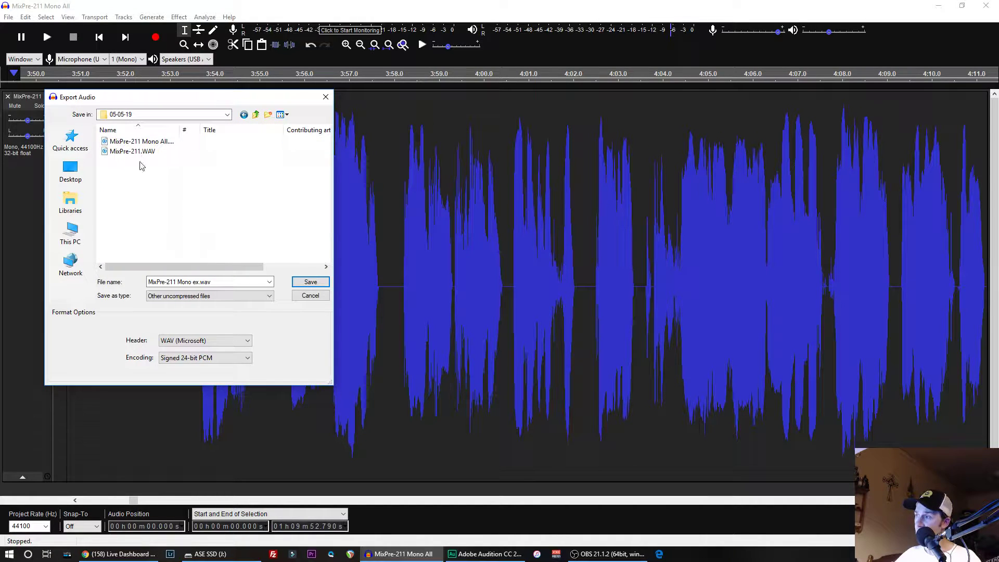
left_click(308, 282)
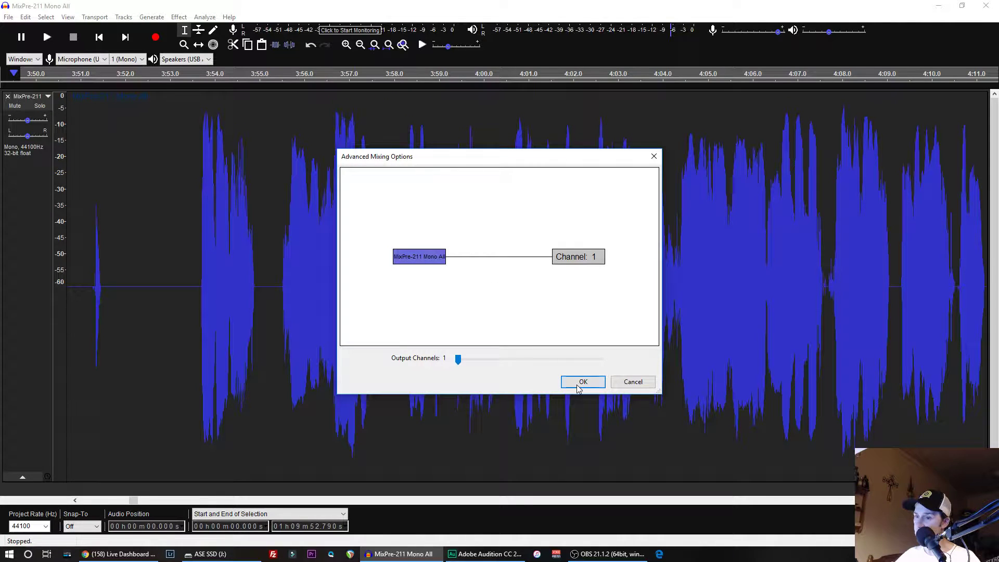
left_click(579, 385)
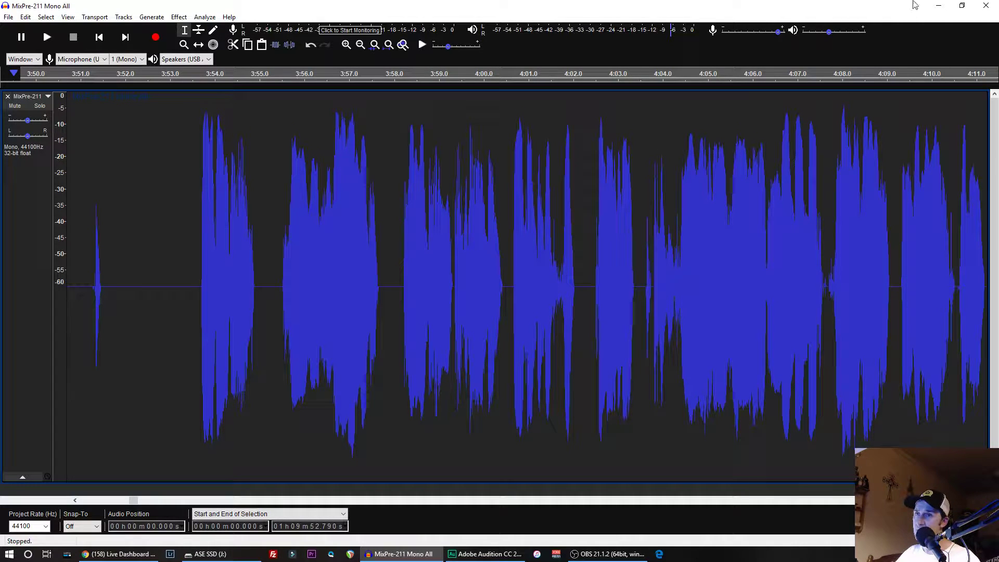
- Close the mono project and open MixPre-211.WAV from the 05-05-19 folder, making a copy of the file before editing
left_click(988, 8)
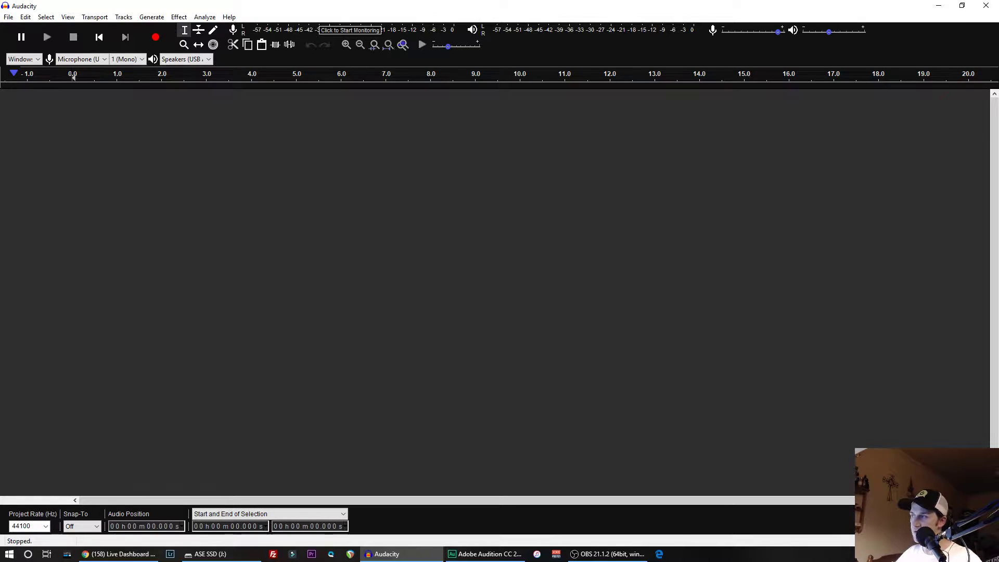
left_click(8, 17)
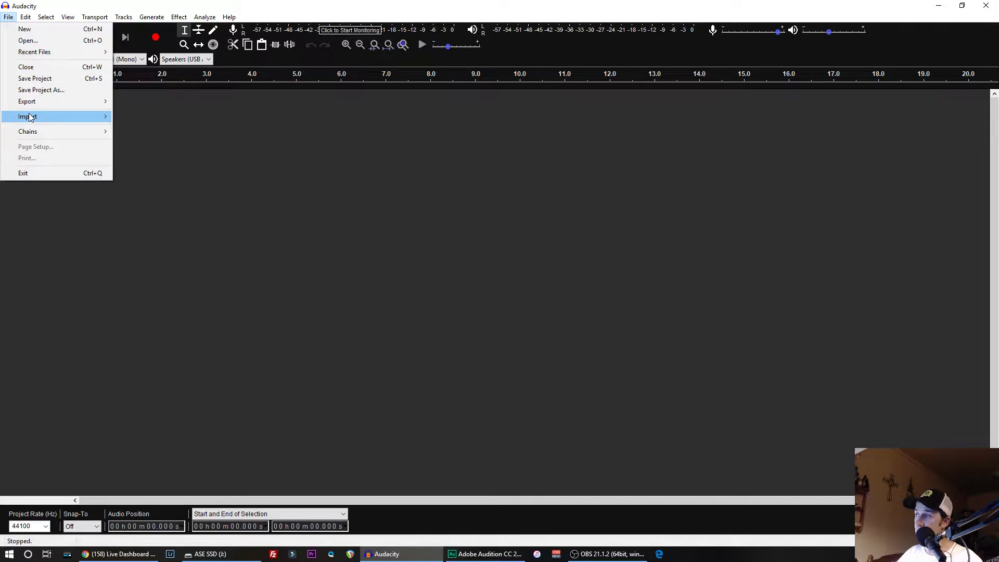
mouse_move(41, 102)
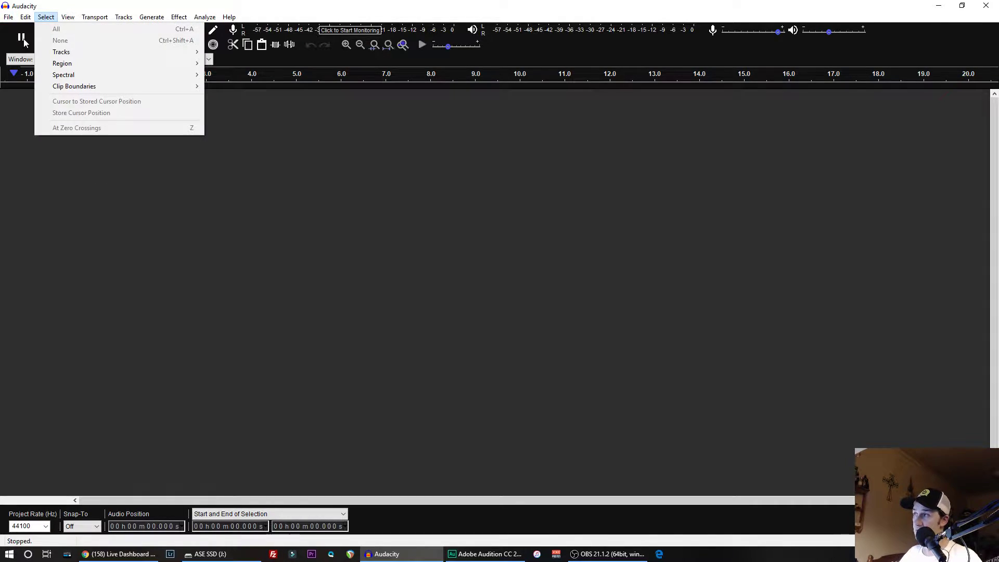
left_click(16, 41)
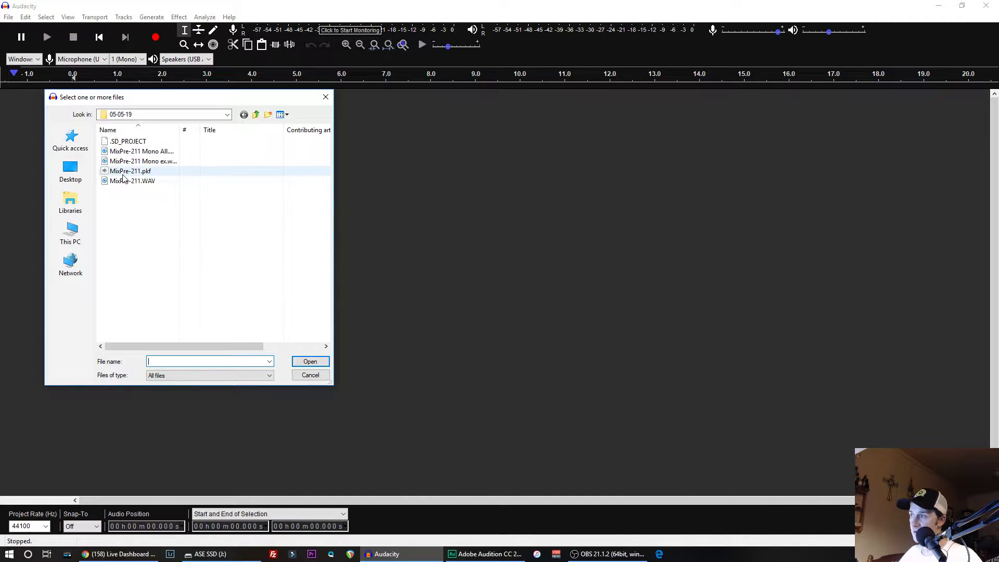
double_click(125, 182)
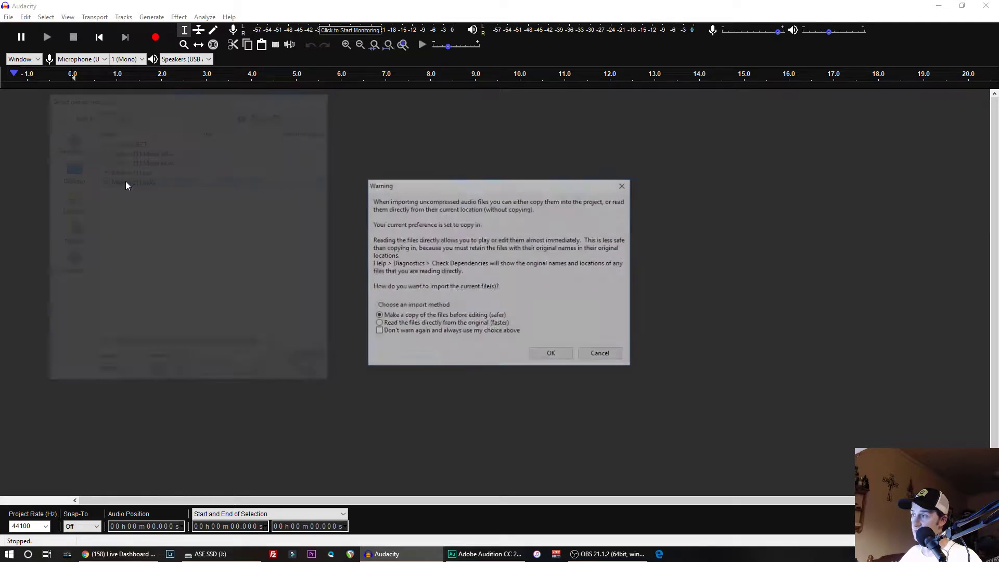
left_click(541, 357)
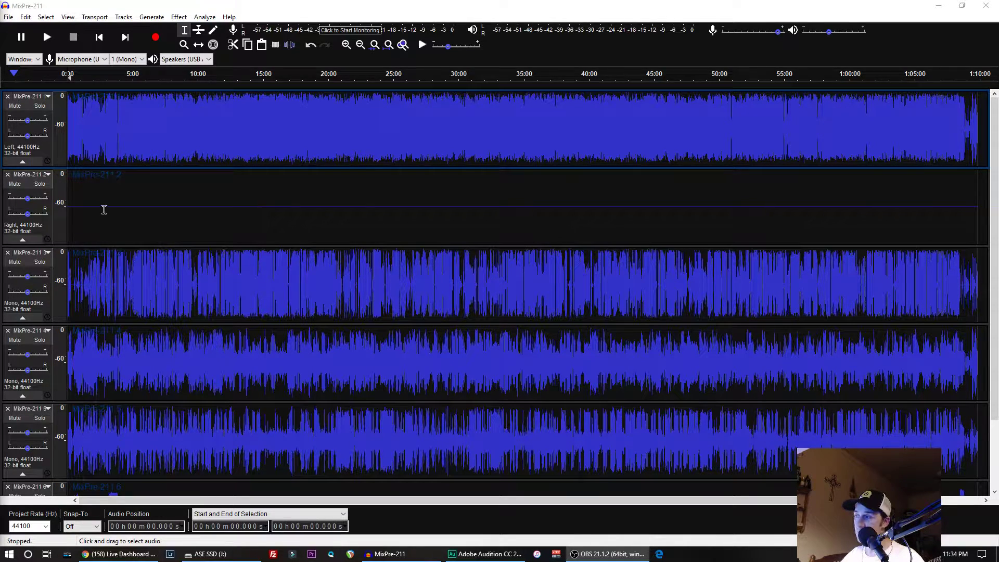
- Look over the imported tracks and remove the first two, the full left-channel mix and the empty right channel
scroll(103, 192, "down", 1)
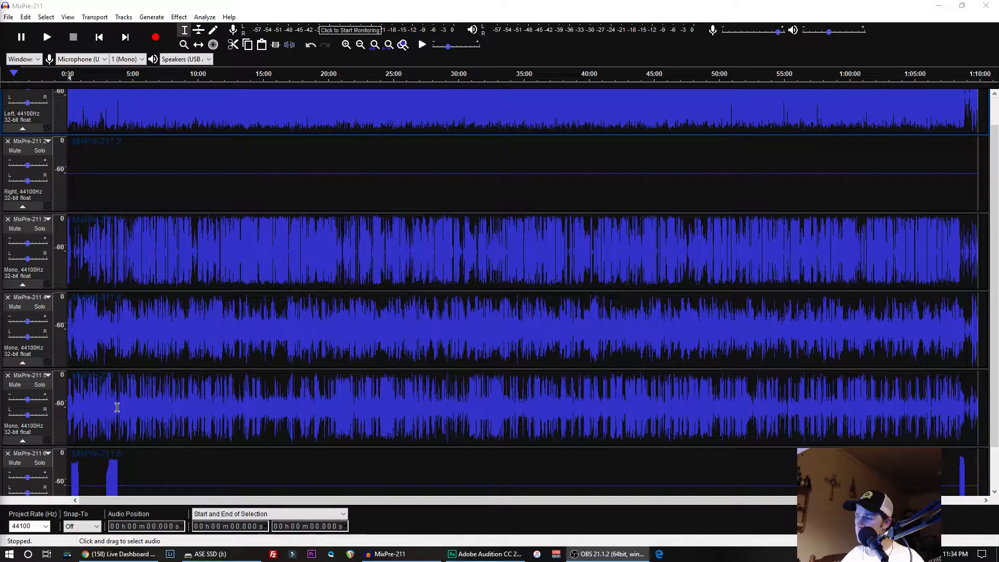
scroll(117, 395, "down", 2)
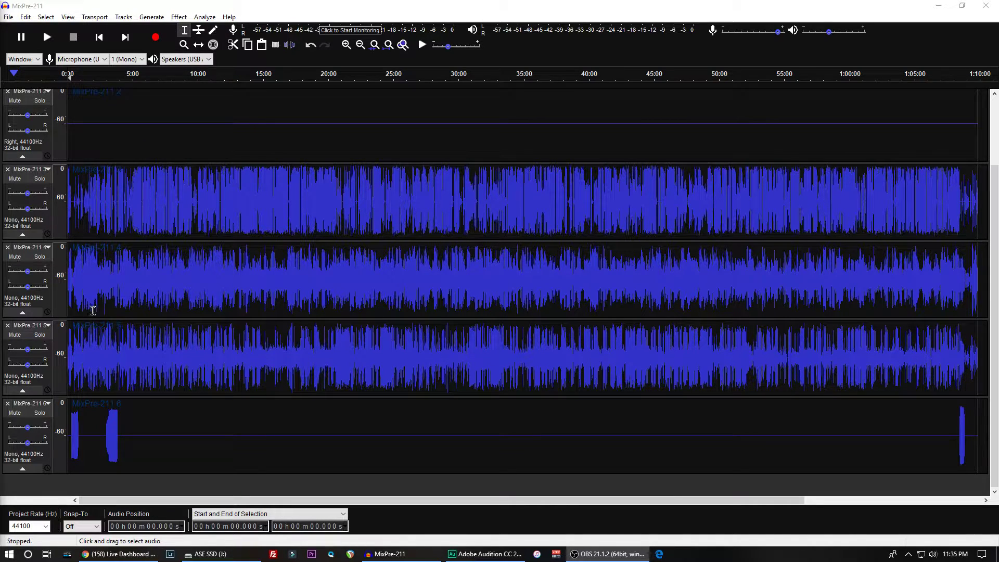
left_click(111, 359)
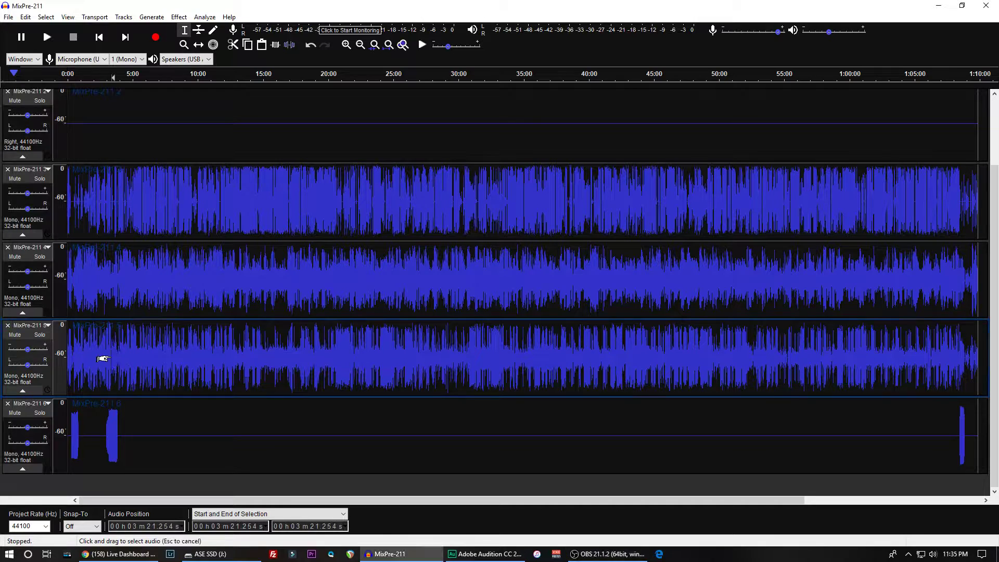
key("alt")
scroll(993, 254, "up", 3)
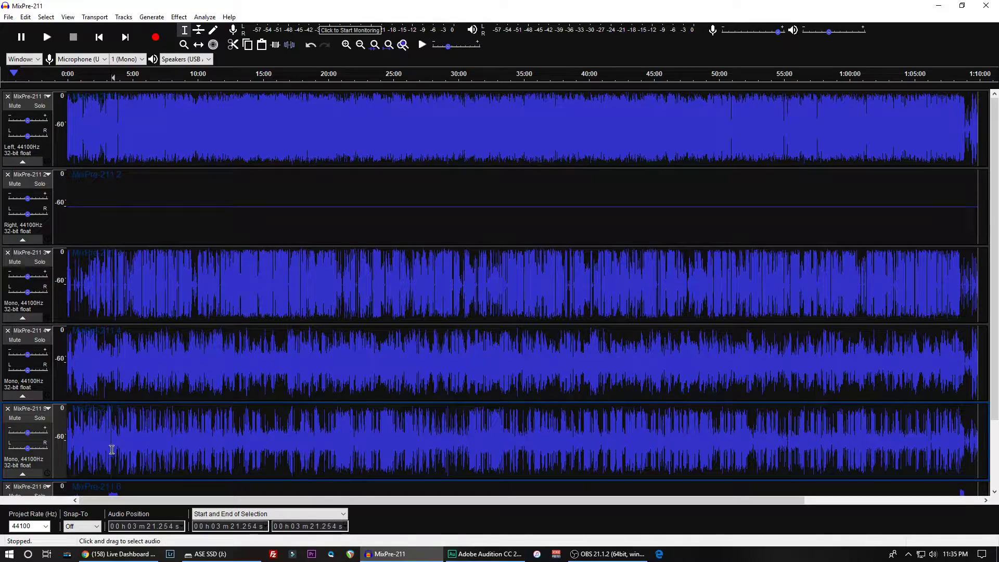
scroll(105, 383, "down", 2)
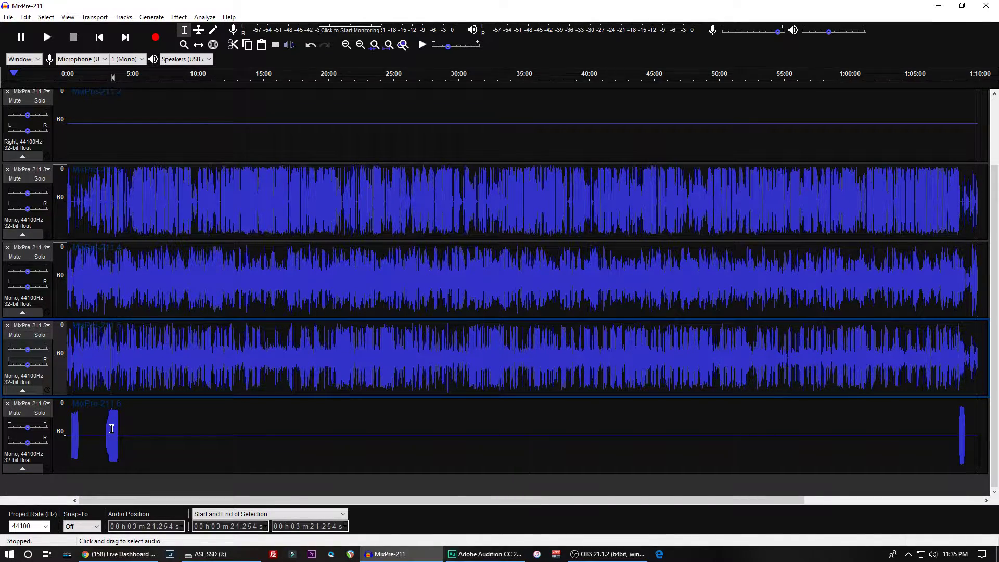
scroll(106, 390, "up", 2)
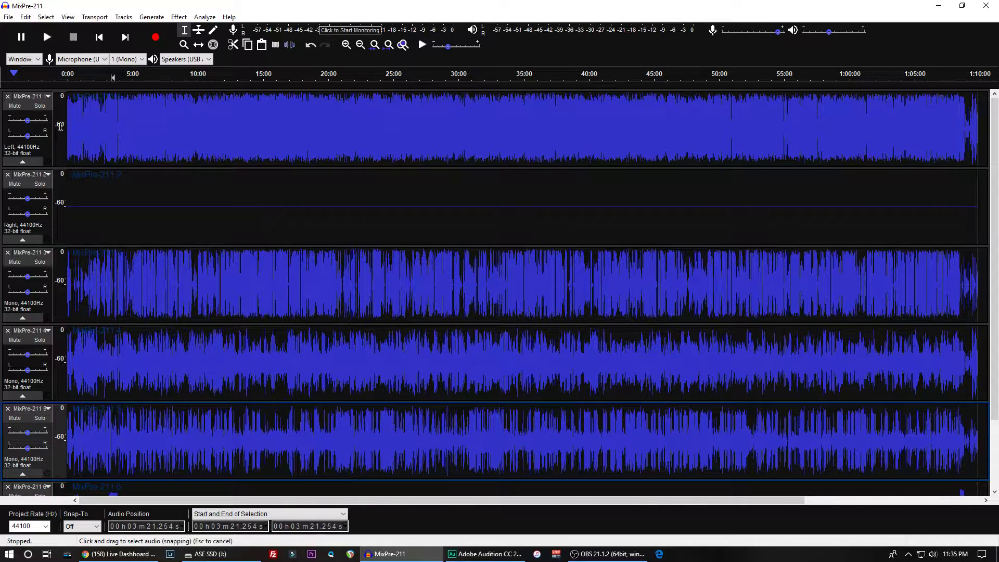
left_click(8, 97)
left_click(7, 96)
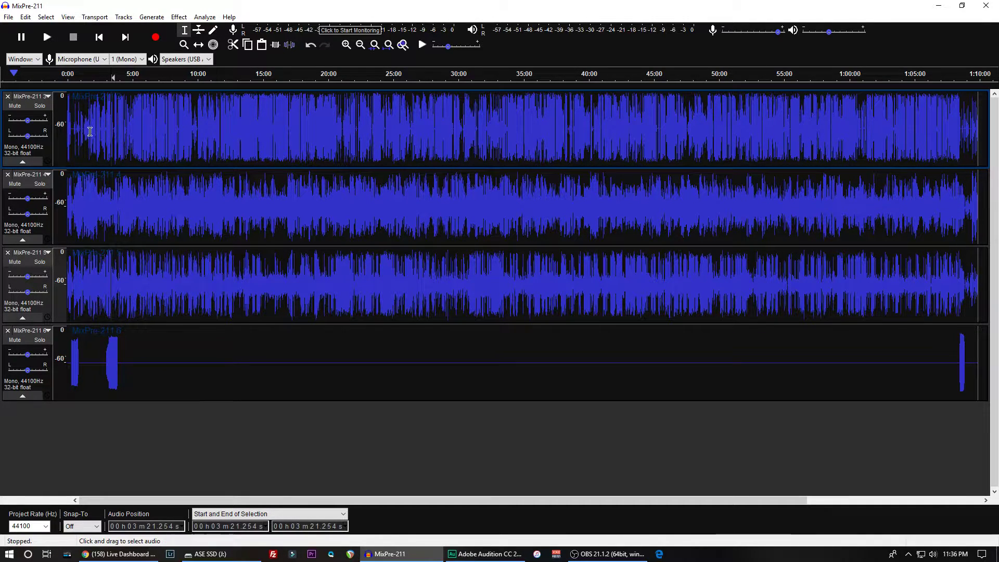
- Silence the three voice tracks from the start to about 3:53.5, just before the first phrase after the intro music
left_click(104, 357)
left_click_drag(104, 357, 107, 218)
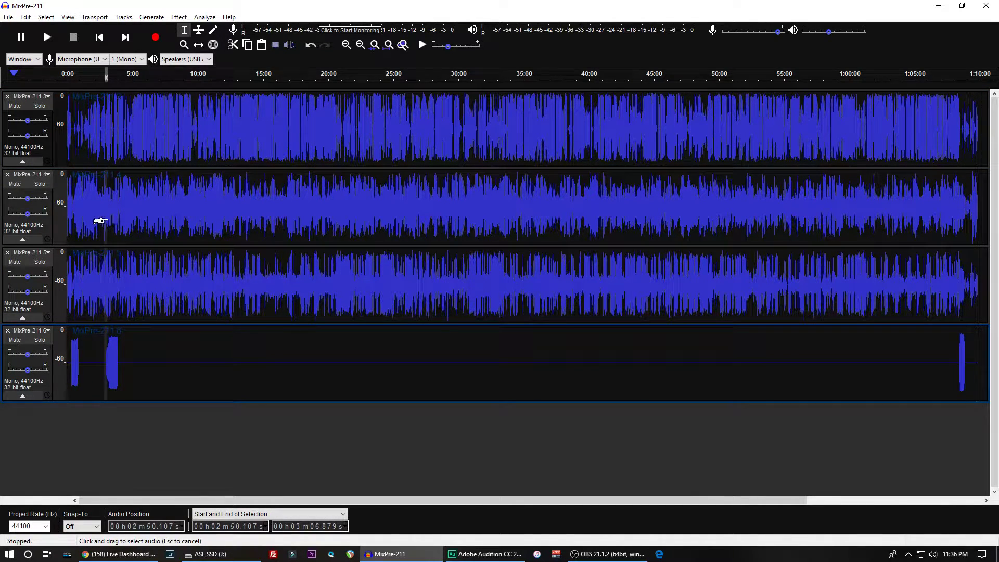
left_click(118, 346)
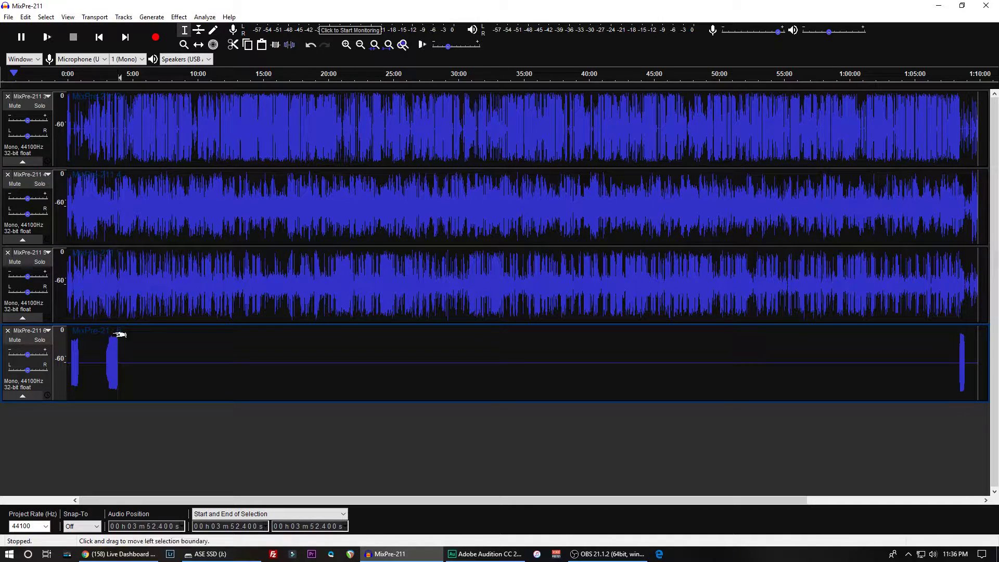
key("ctrl+2")
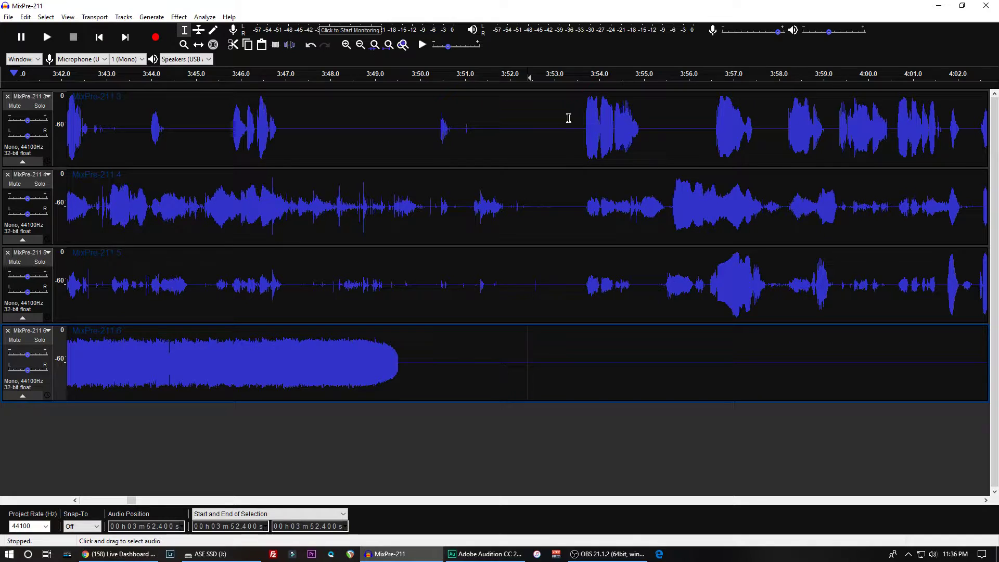
left_click_drag(579, 130, 213, 249)
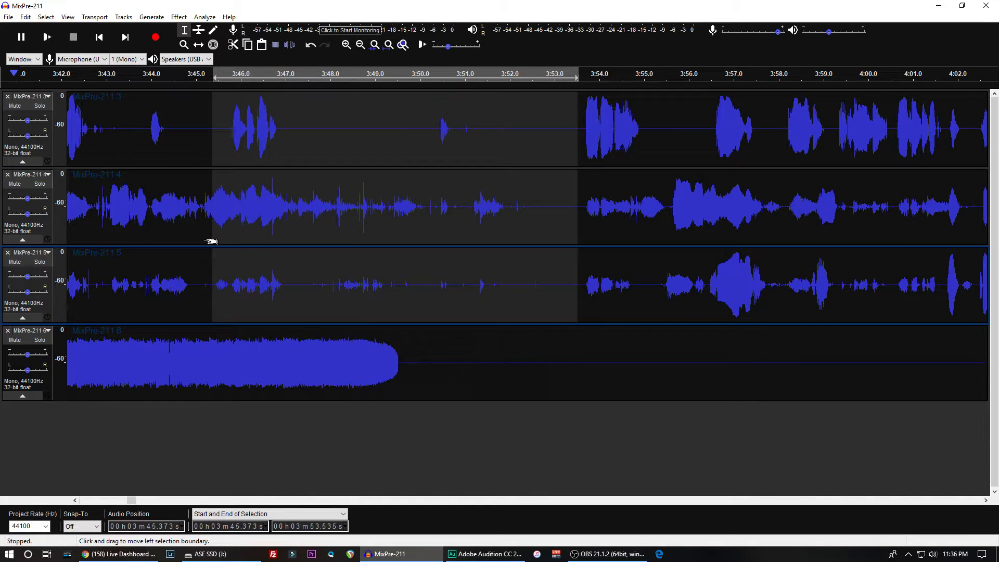
key("ctrl+3")
key("ctrl+3")
key("ctrl+3")
key("ctrl+3")
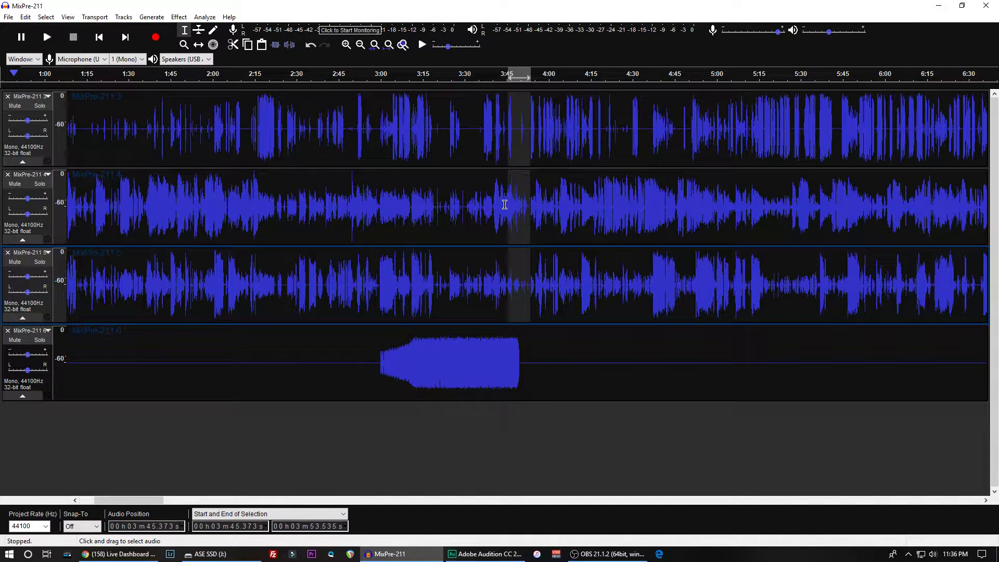
left_click_drag(510, 204, 90, 179)
scroll(90, 178, "down", 2, "ctrl")
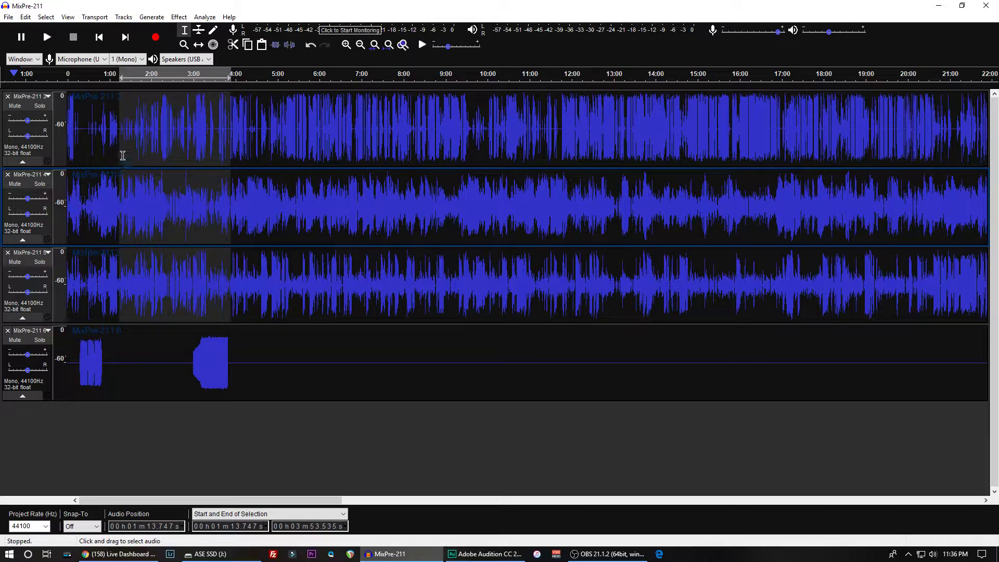
left_click_drag(127, 145, 29, 139)
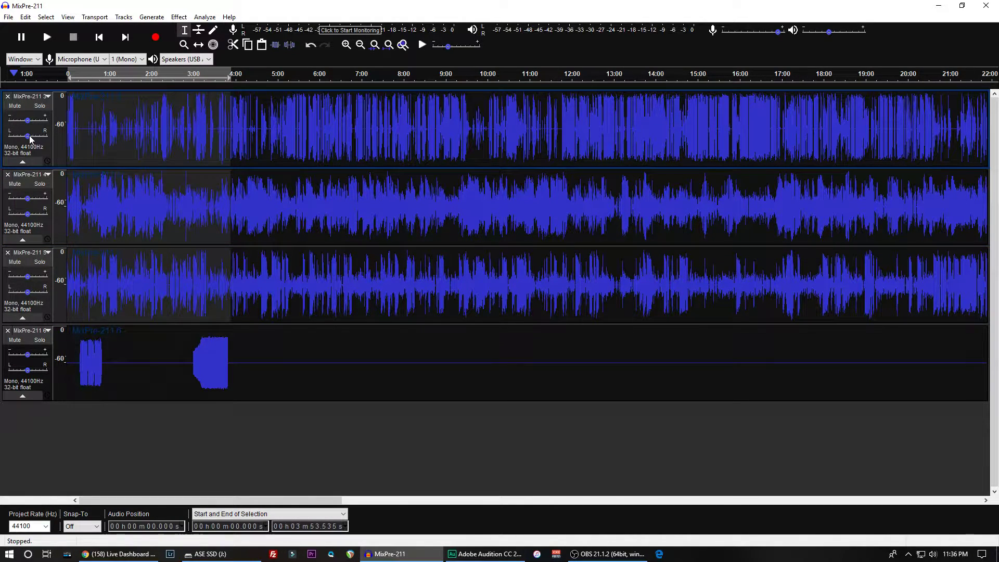
key("ctrl+l")
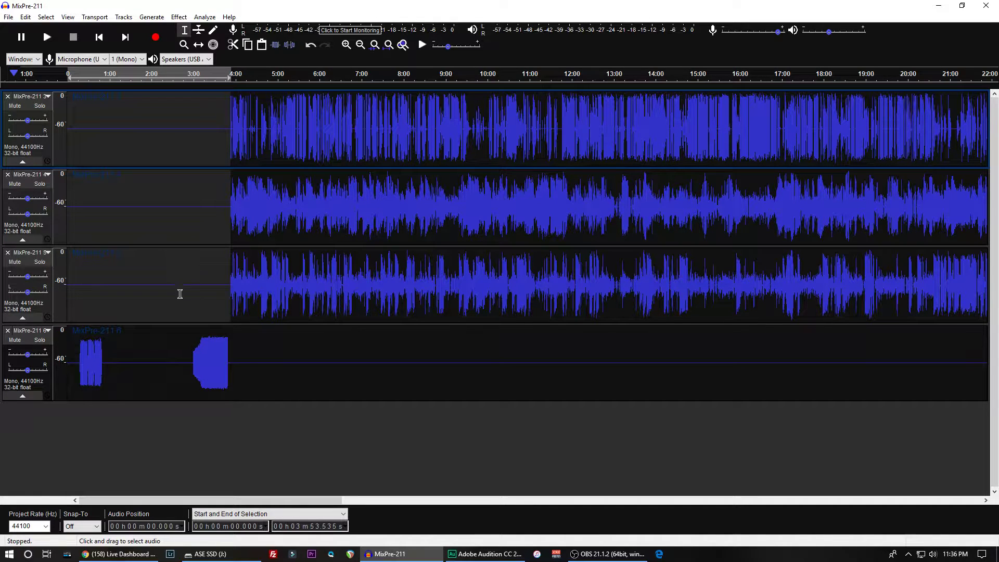
- Split all four tracks at about 2:57.05, a few seconds before the intro music starts in the last track
left_click(190, 355)
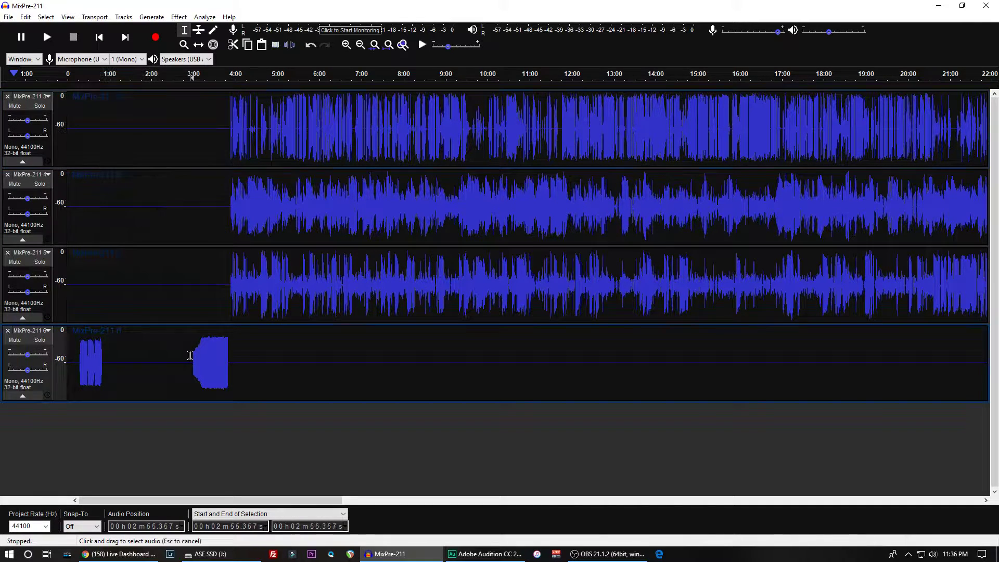
key("ctrl+2")
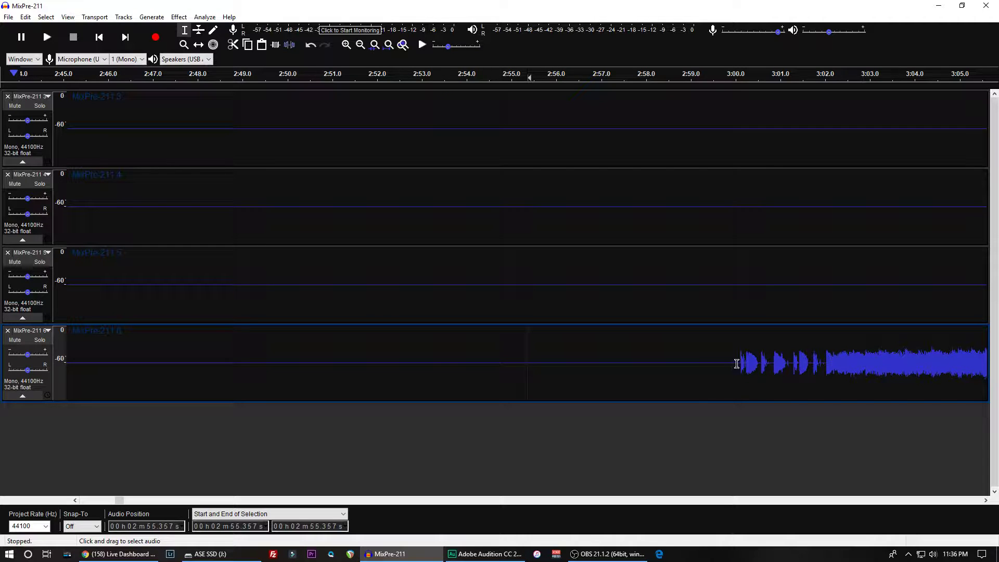
left_click_drag(737, 364, 709, 115)
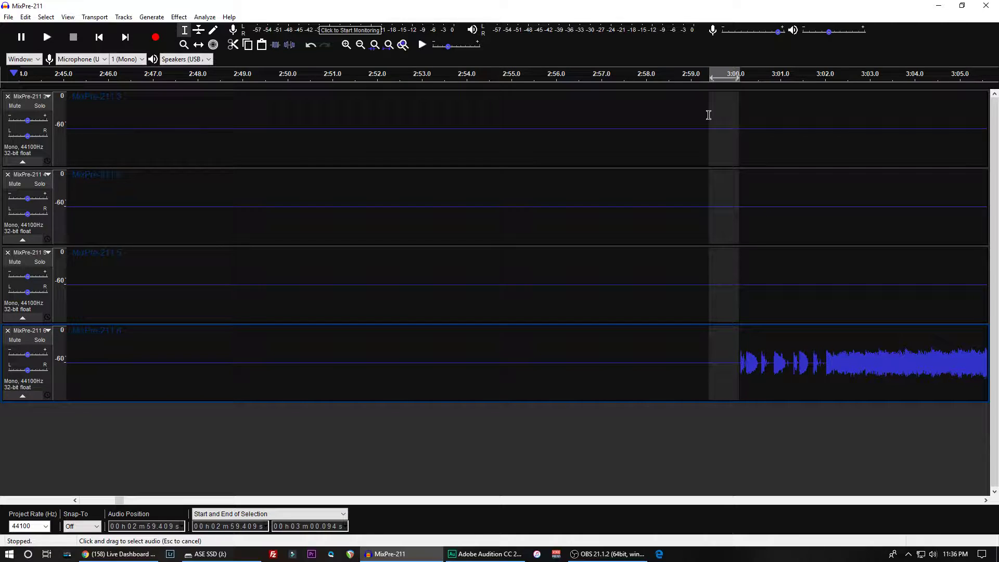
left_click_drag(709, 115, 710, 115)
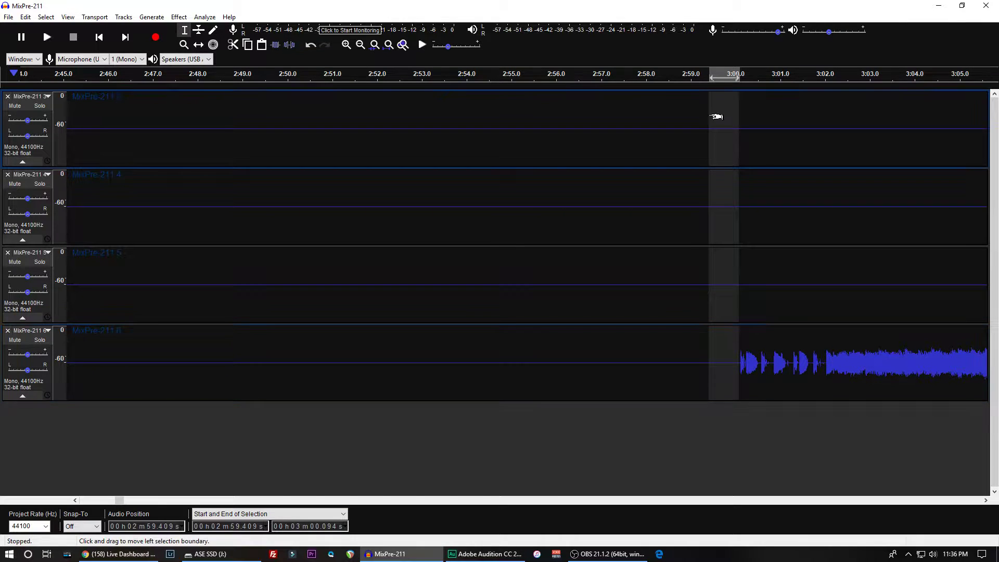
scroll(717, 117, "right", 3)
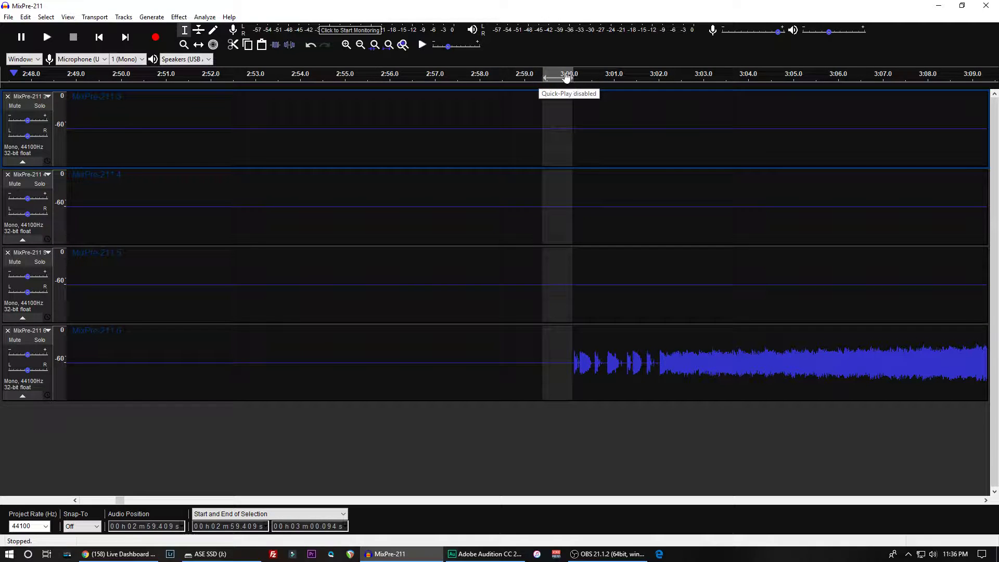
left_click(436, 95)
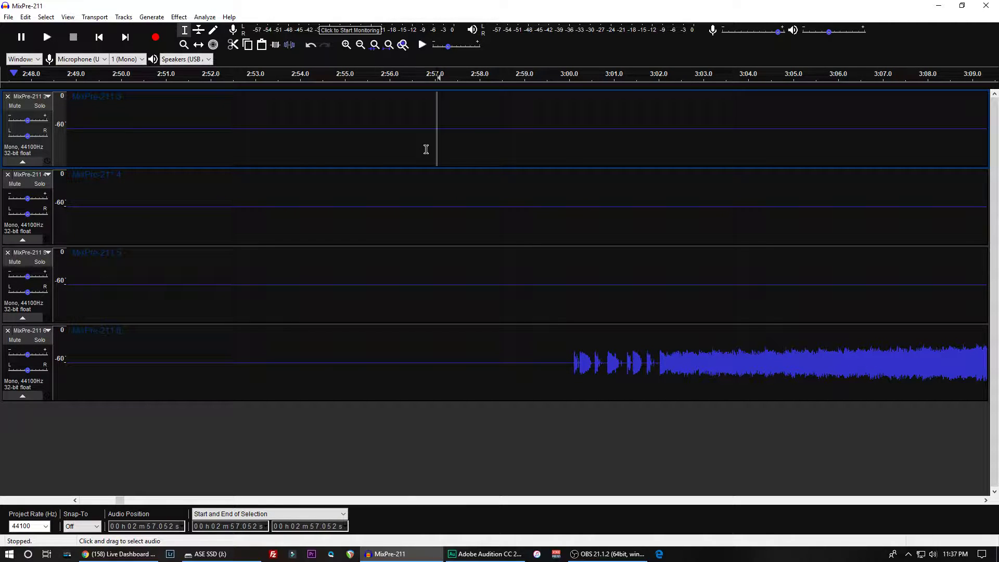
double_click(437, 190)
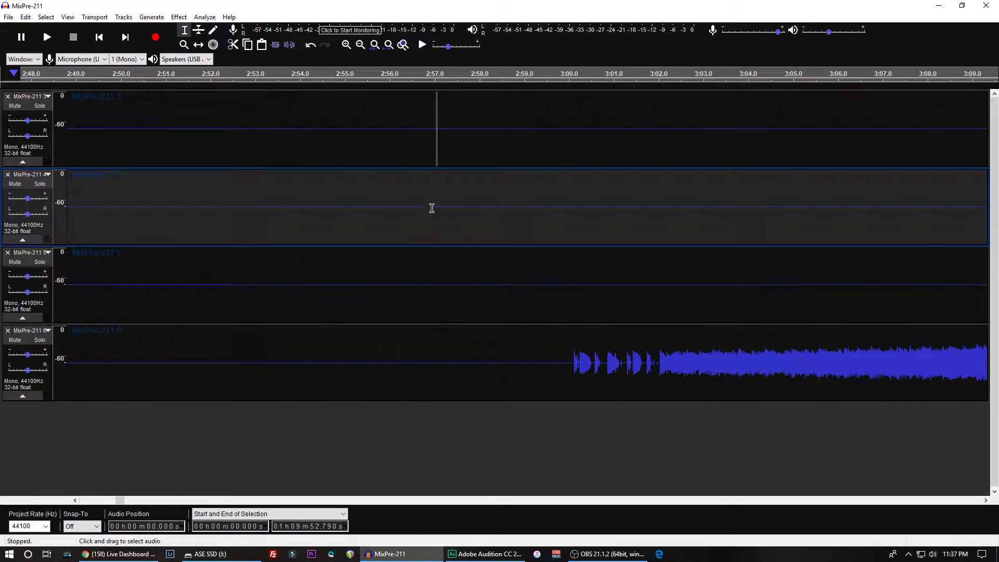
left_click(438, 275)
left_click(436, 198)
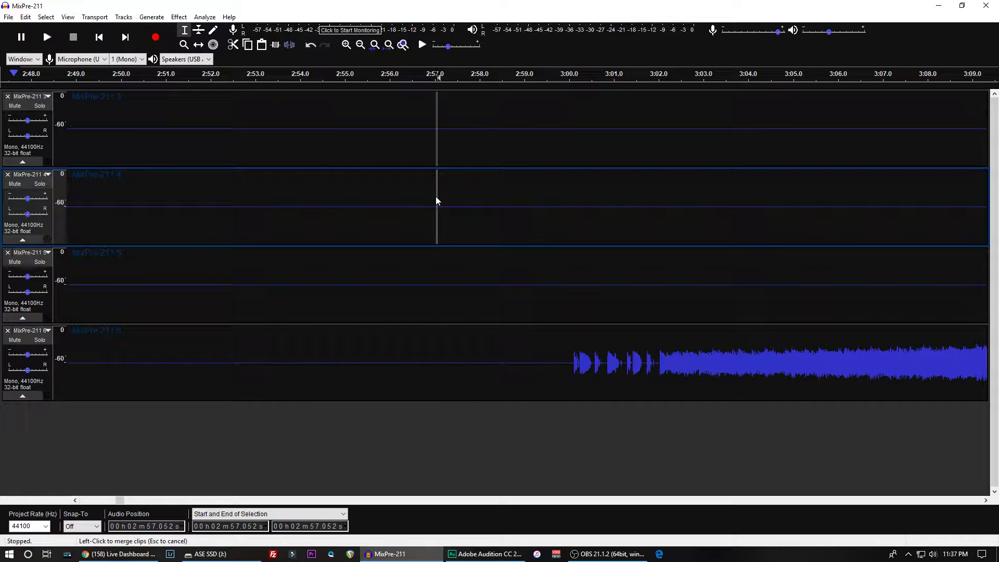
left_click(427, 278)
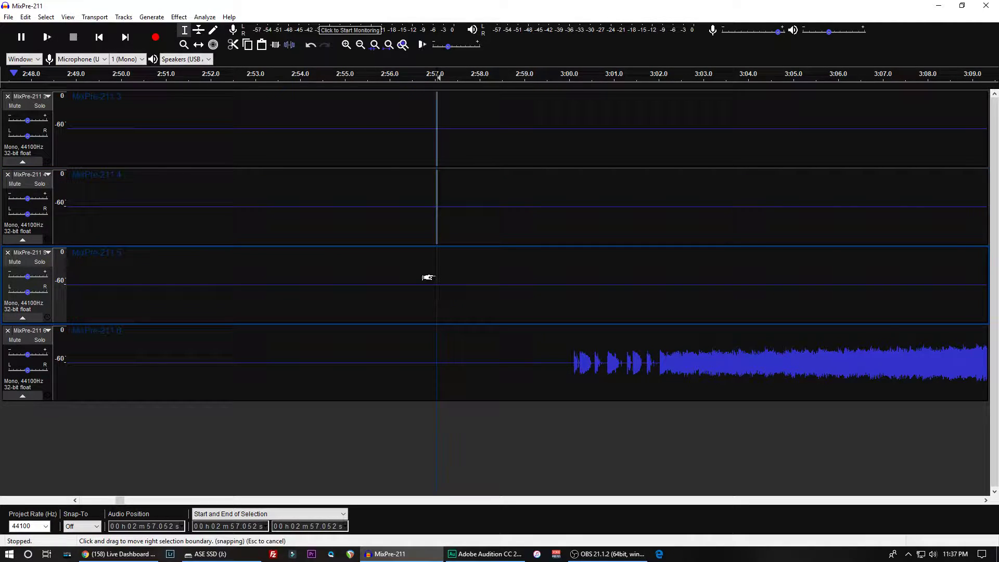
left_click(431, 350)
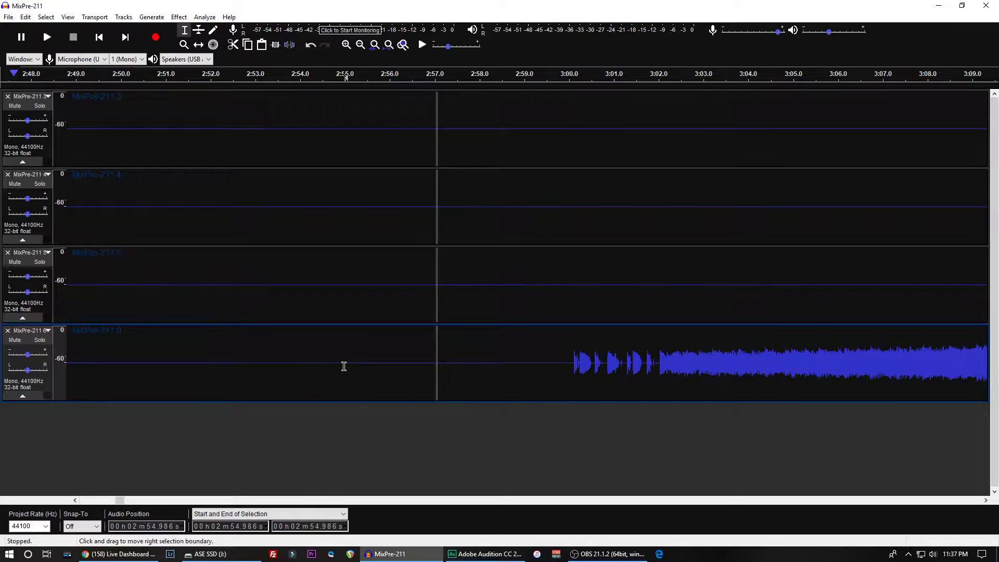
- Delete the audio from the start to about 2:56.7 across all four tracks, removing the pre-show section before the intro music
key("shift+Home")
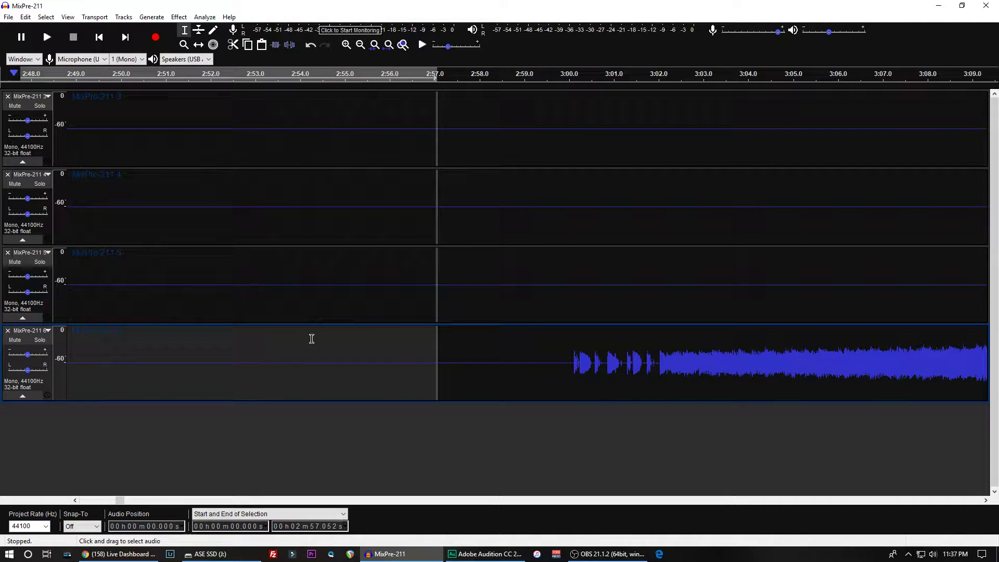
left_click_drag(422, 338, 181, 114)
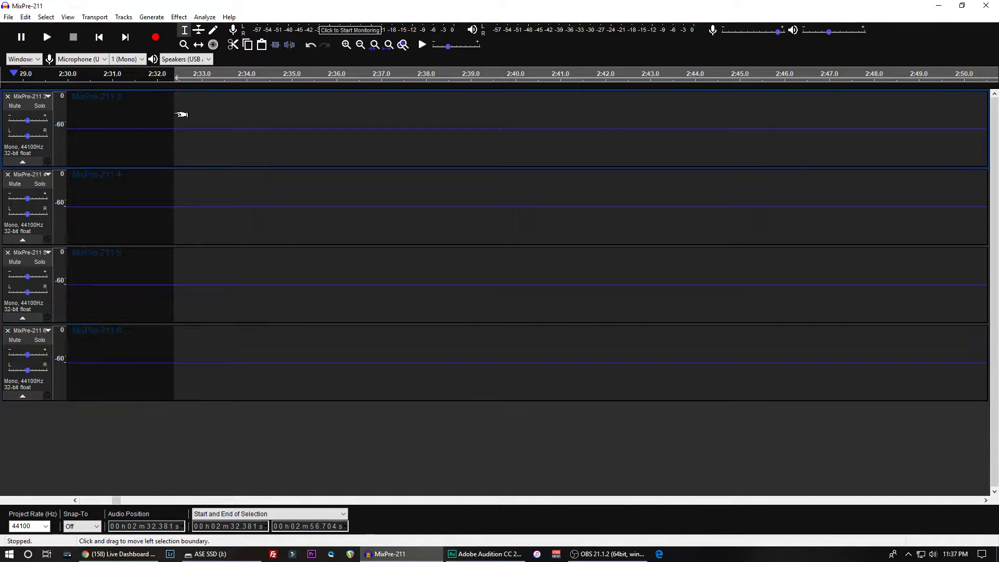
key("ctrl+3")
key("ctrl+3")
key("ctrl+3")
key("ctrl+3")
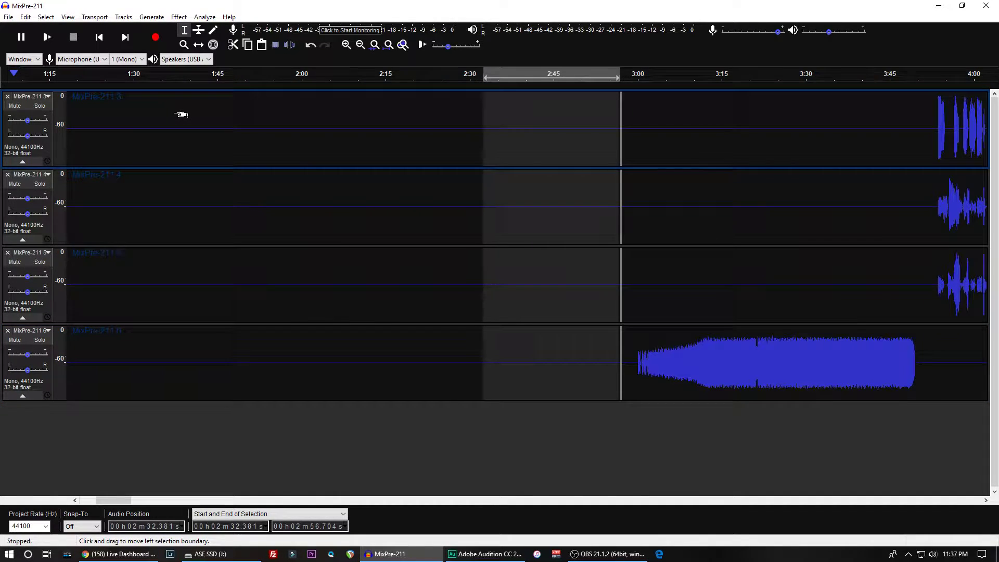
key("ctrl+3")
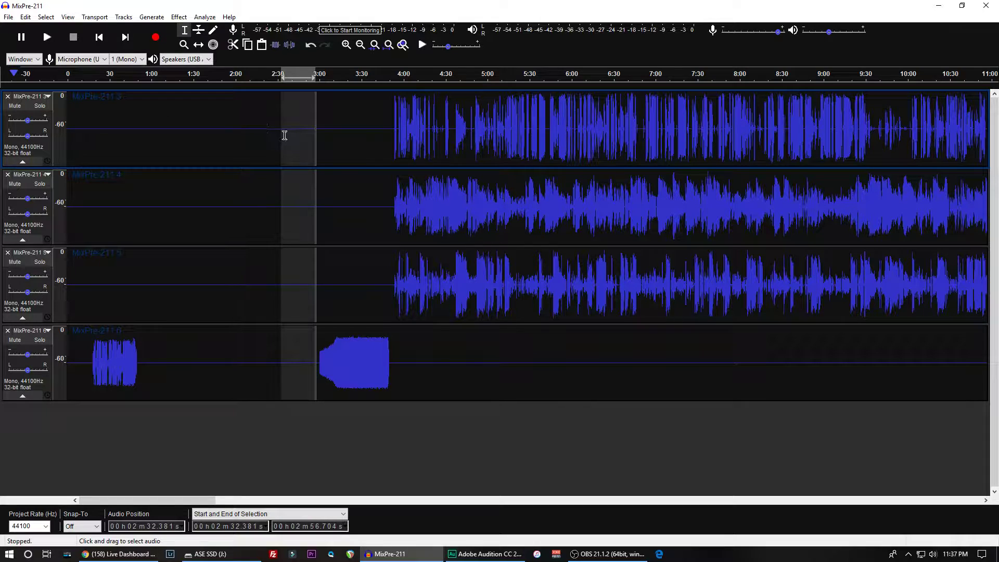
left_click_drag(287, 135, 67, 137)
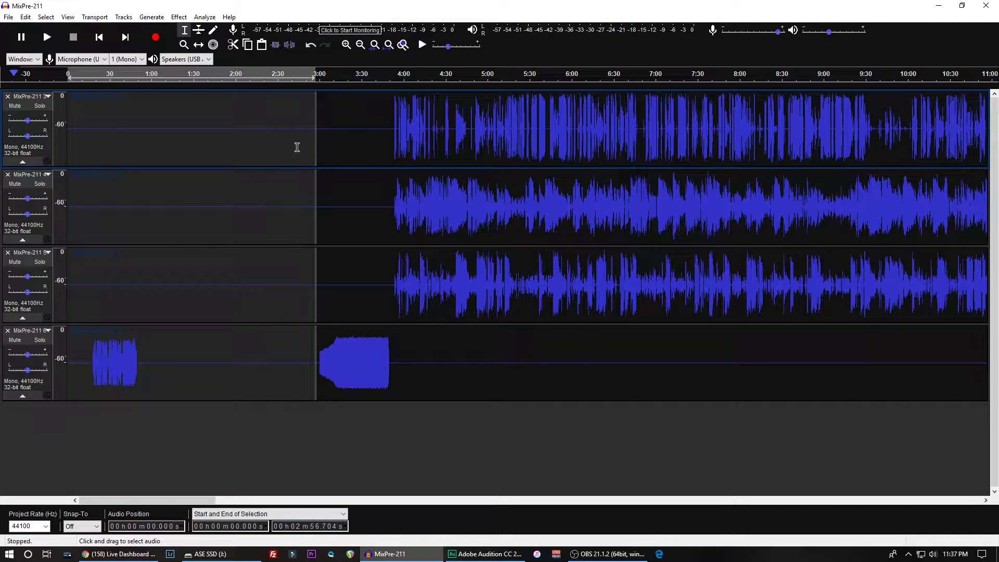
key("Delete")
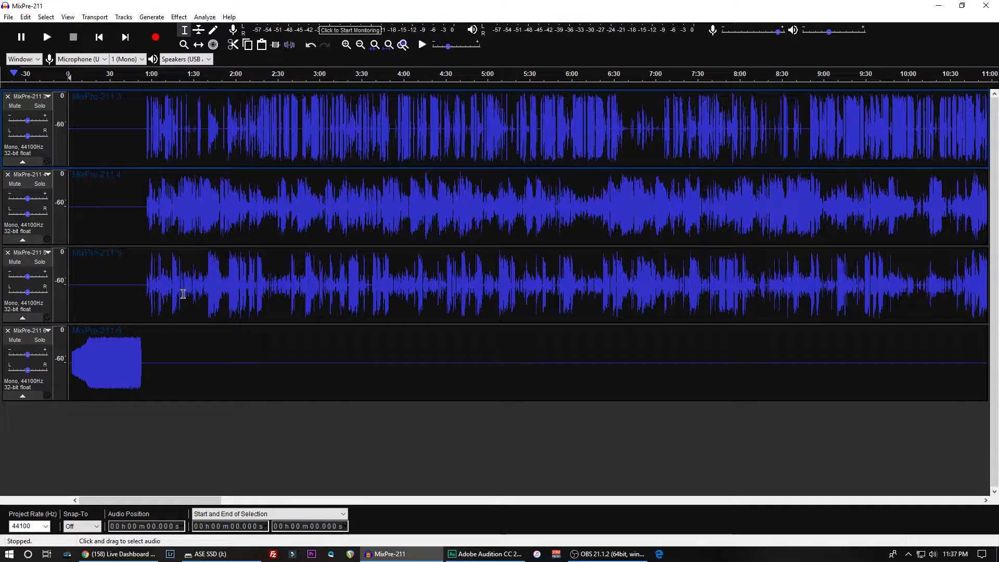
- Compare the three voice tracks between about 1:20 and 1:40 for microphone bleed, listening from about 1:21
double_click(141, 121)
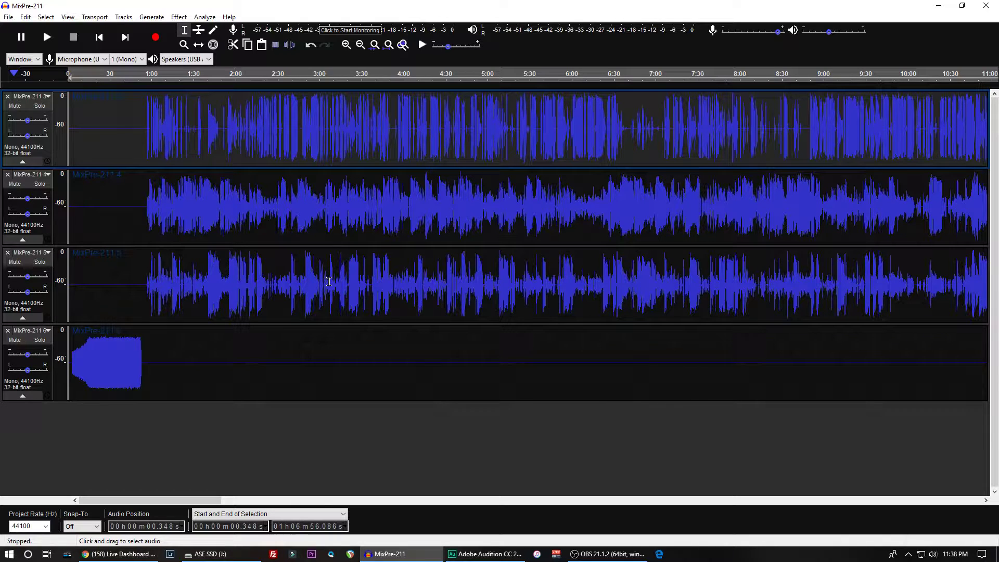
left_click(193, 125)
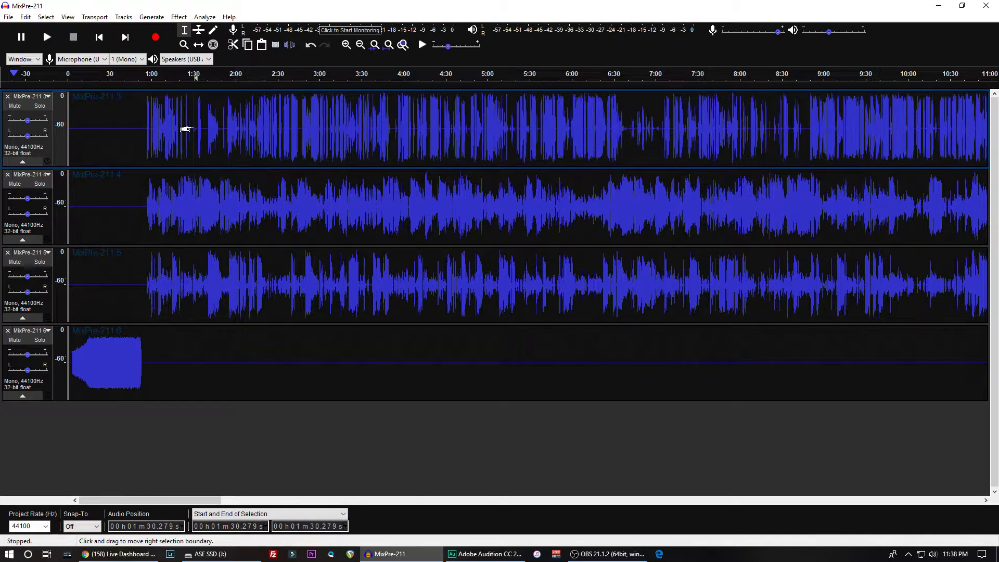
key("ctrl+1")
key("ctrl+1")
key("ctrl+1")
key("ctrl+1")
key("ctrl+1")
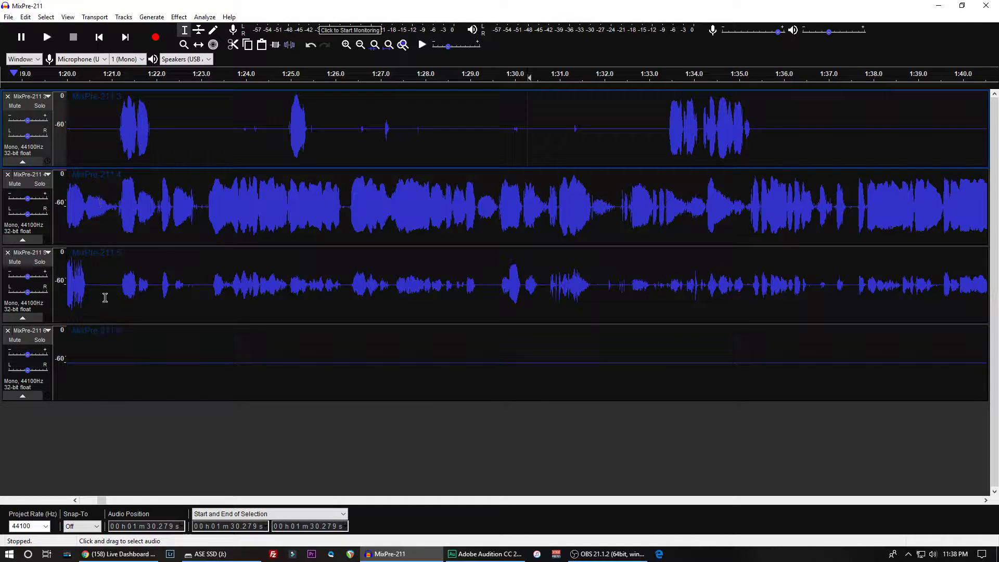
left_click(118, 208)
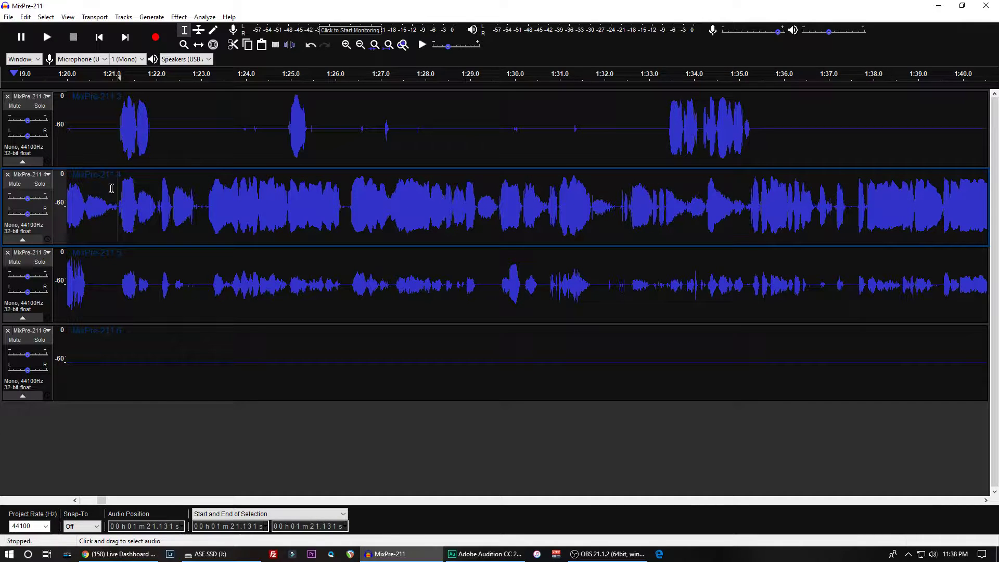
key("x")
key("x")
left_click(118, 283)
key("x")
key("x")
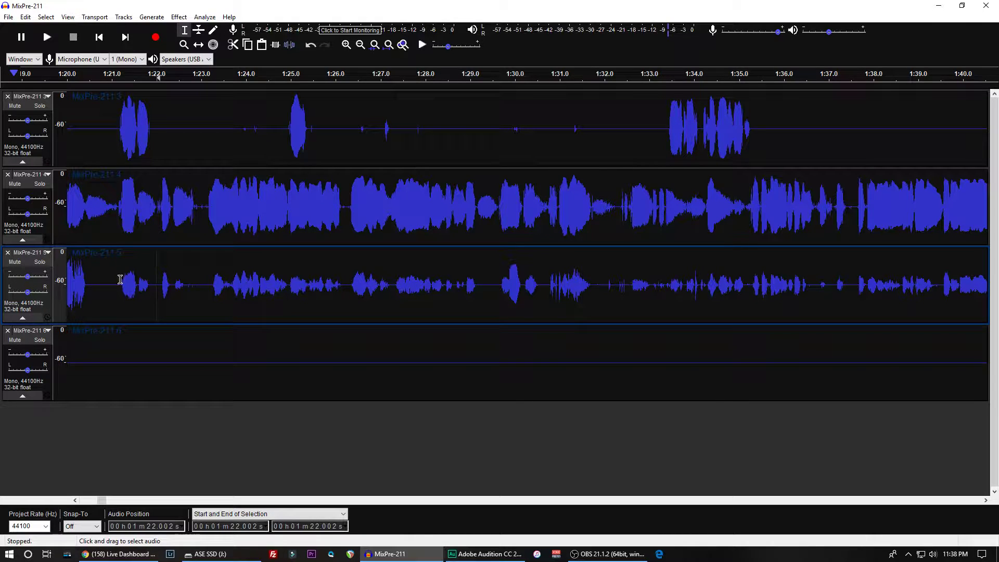
key("space")
key("space")
- Enlarge the third voice track to examine its bleed levels, listen from about 1:21 to 1:35, and shrink the track again
left_click(137, 329)
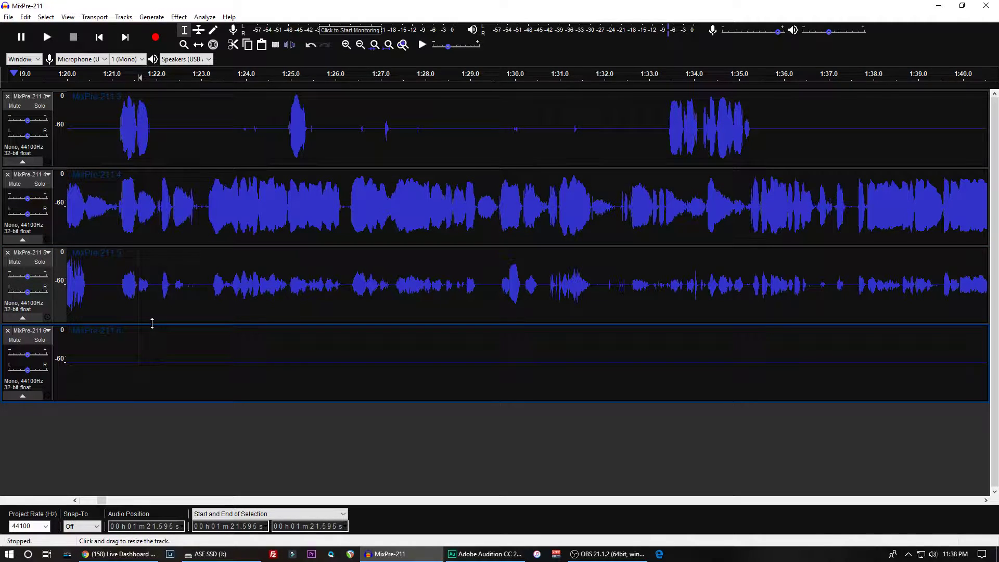
left_click_drag(152, 324, 163, 518)
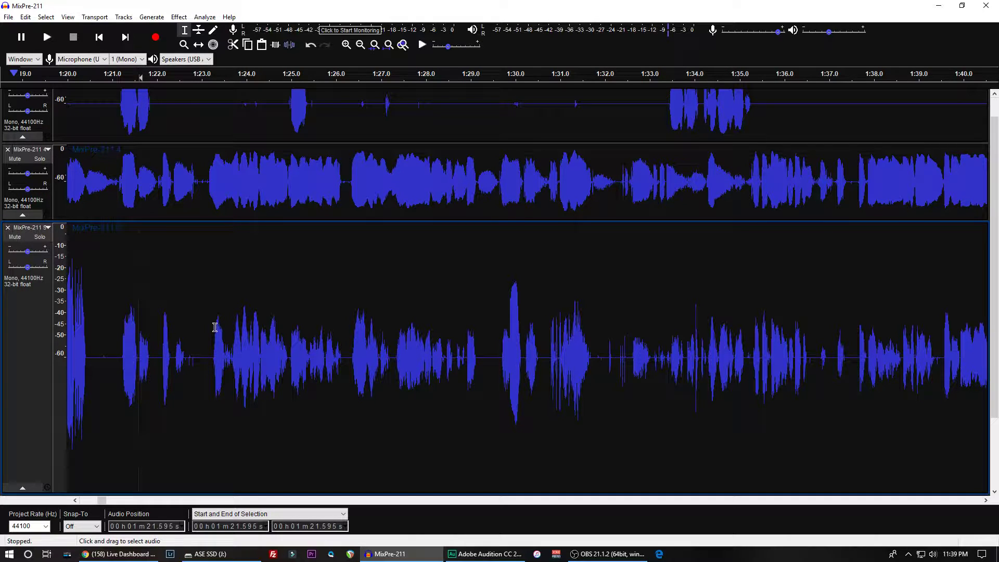
left_click(112, 320)
key("space")
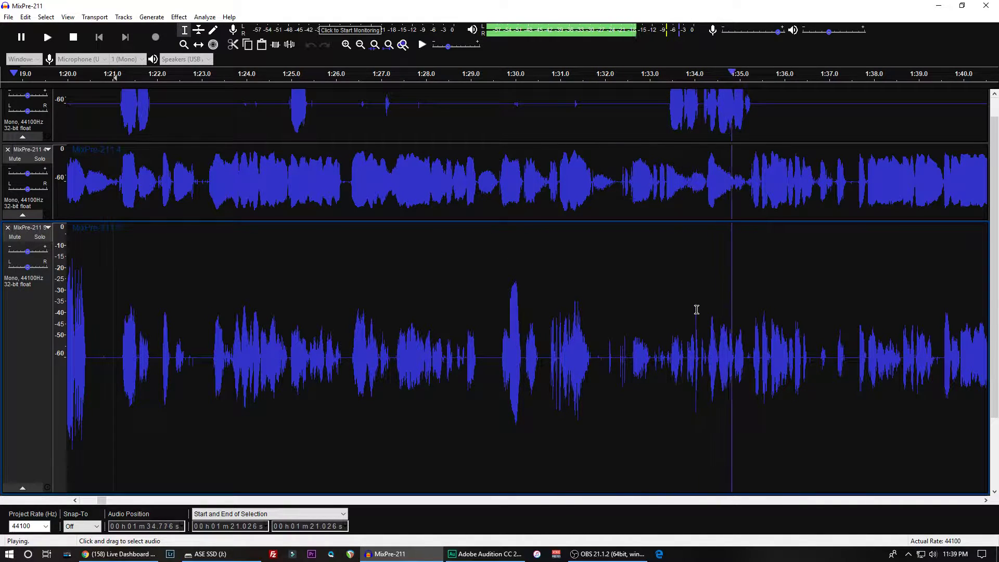
key("x")
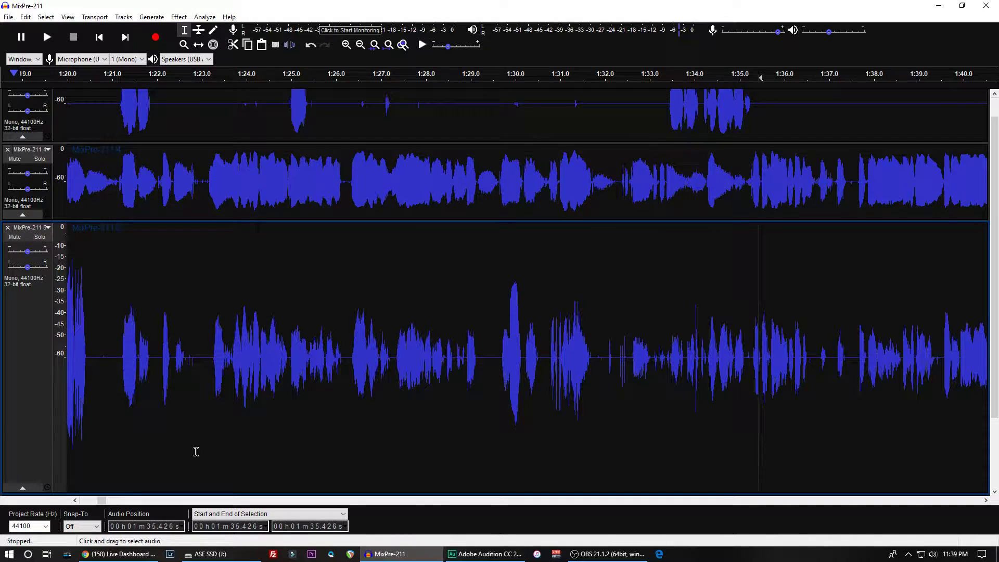
scroll(201, 481, "down", 2)
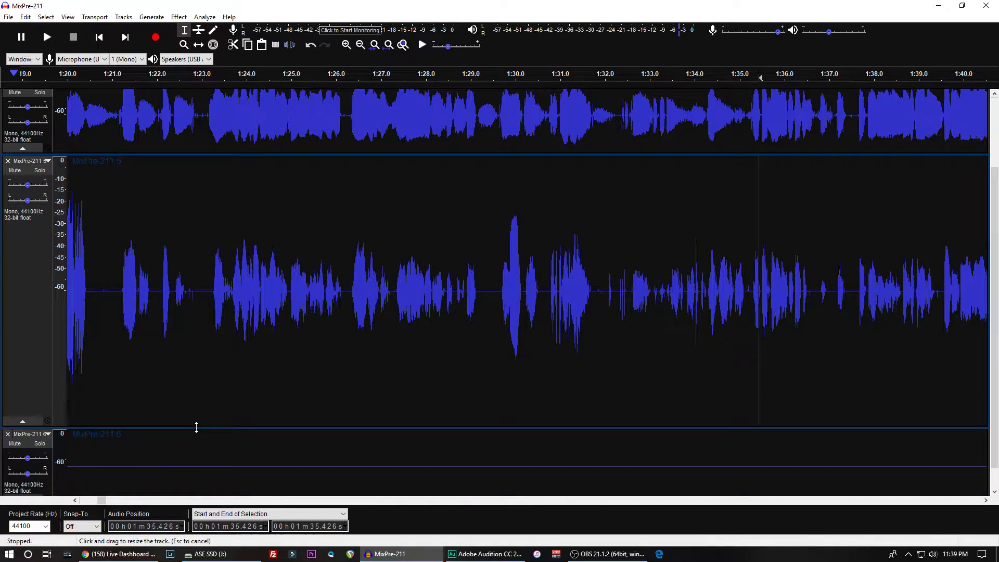
left_click_drag(194, 424, 198, 226)
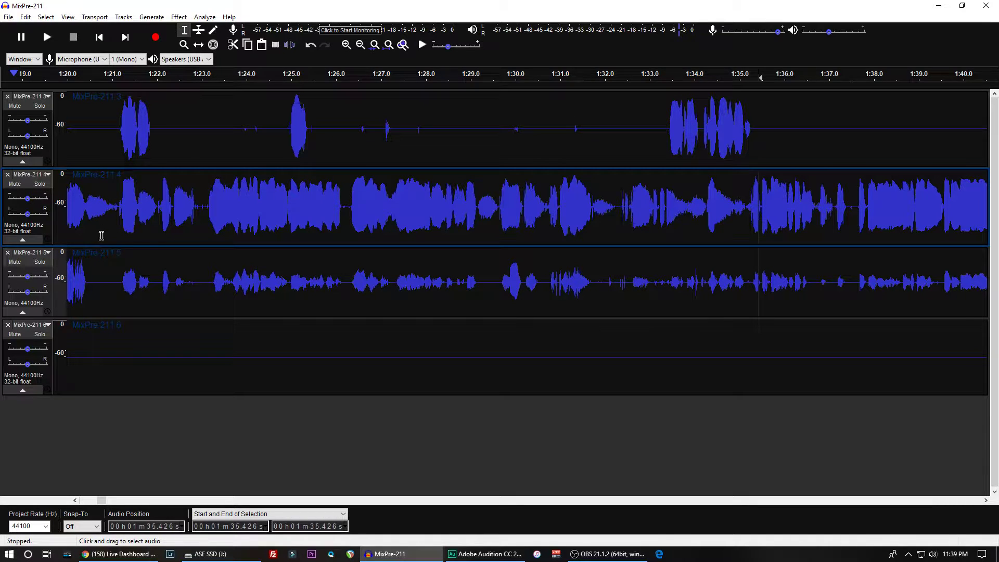
- Enlarge the second voice track around 1:12 to 1:33 to read the levels of its speech and bleed
left_click(199, 204)
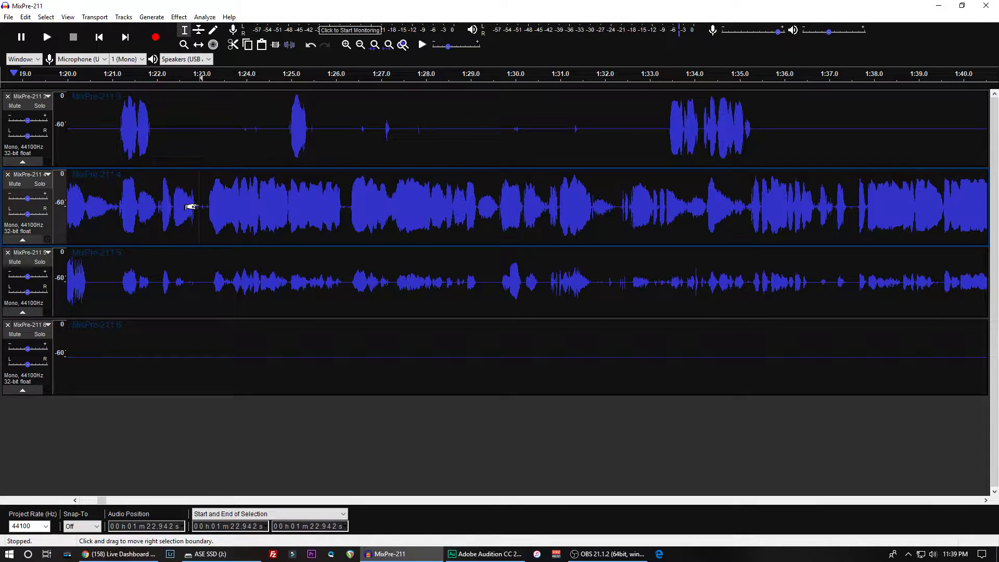
scroll(191, 207, "left", 5)
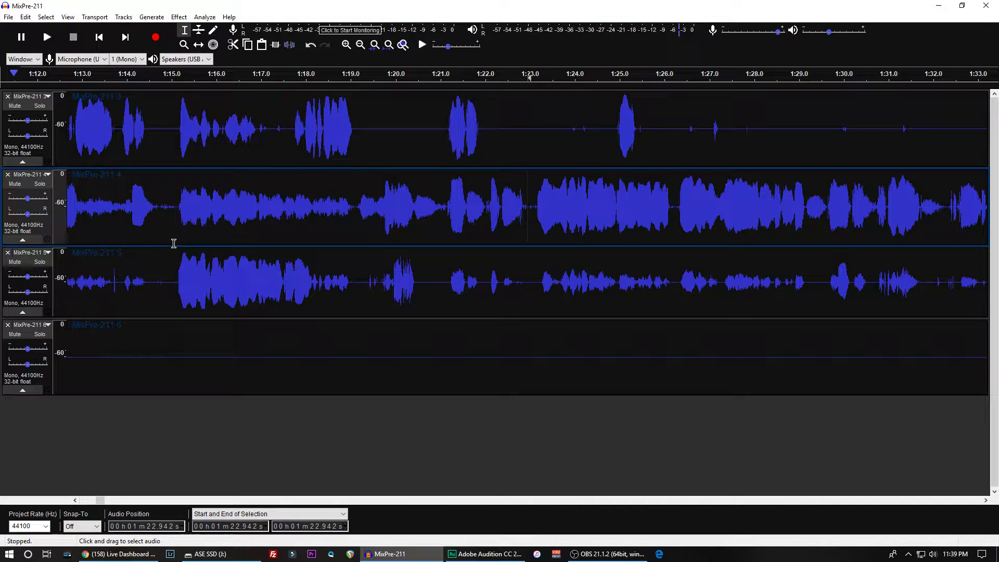
left_click_drag(174, 244, 180, 542)
scroll(151, 357, "down", 1)
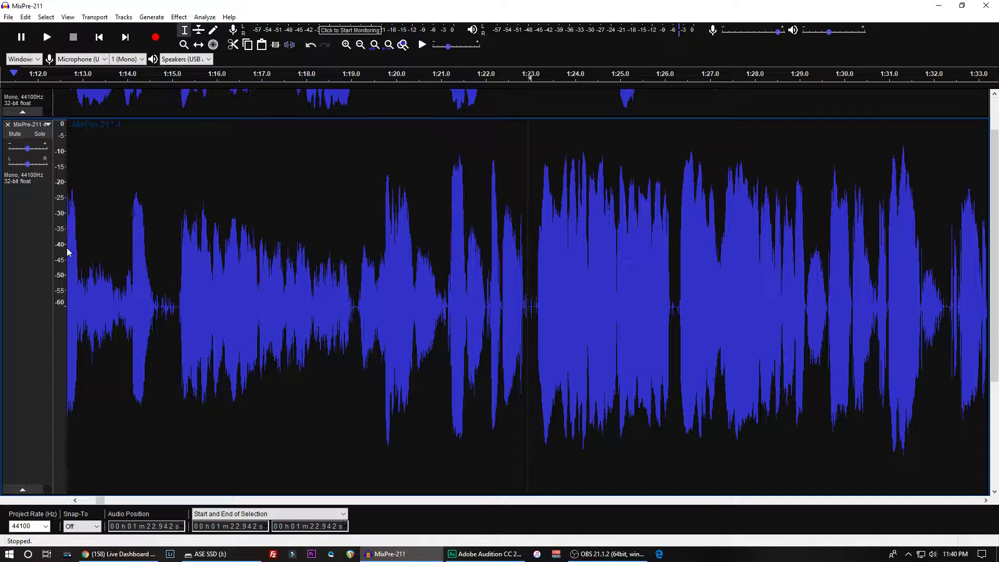
- Apply the Noise Gate effect to the second voice track from 0.348 s to its end, with a gate threshold of -37.5 dB
key("ctrl+a")
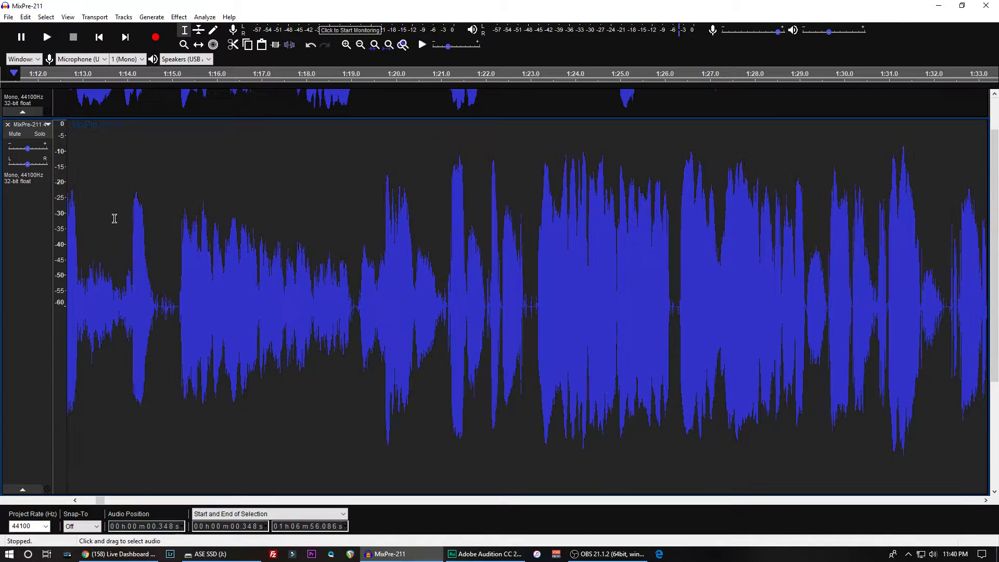
left_click(179, 16)
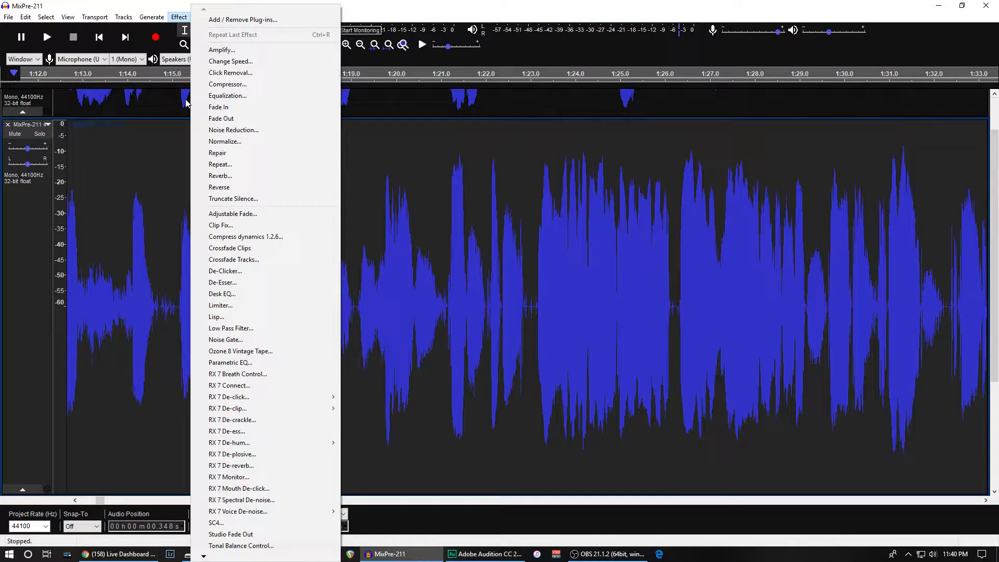
left_click(229, 341)
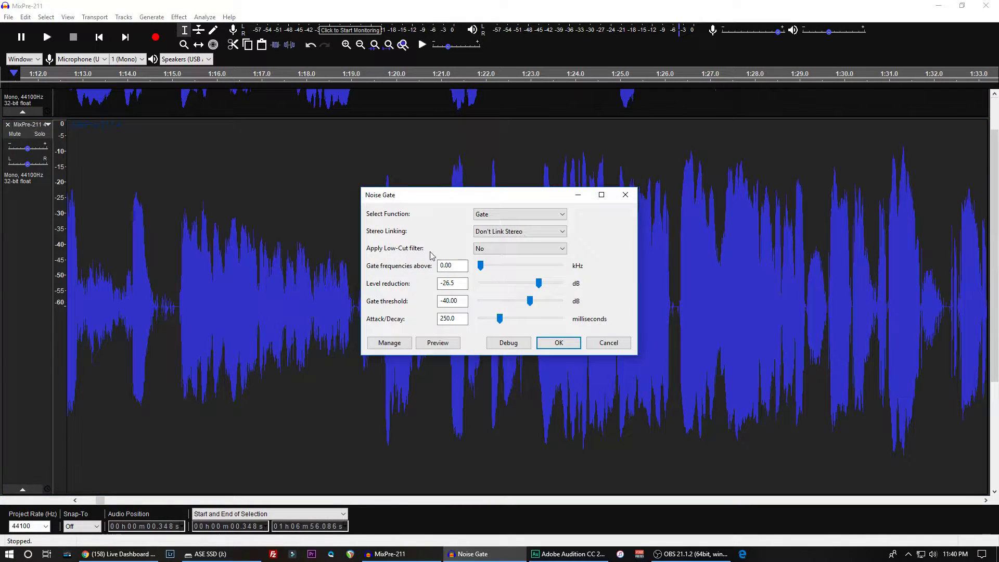
left_click(449, 300)
type("37.50")
left_click(559, 343)
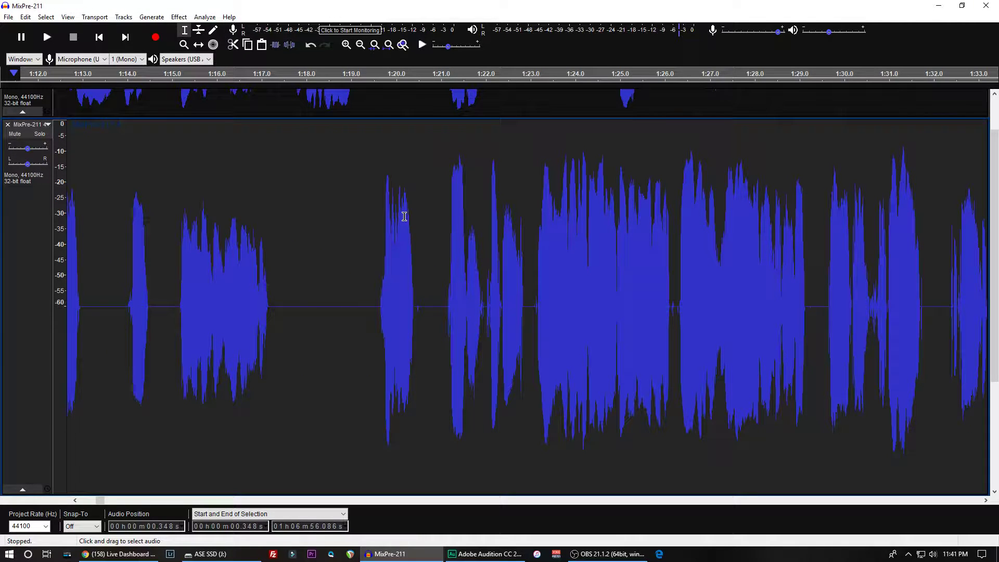
scroll(317, 266, "down", 5)
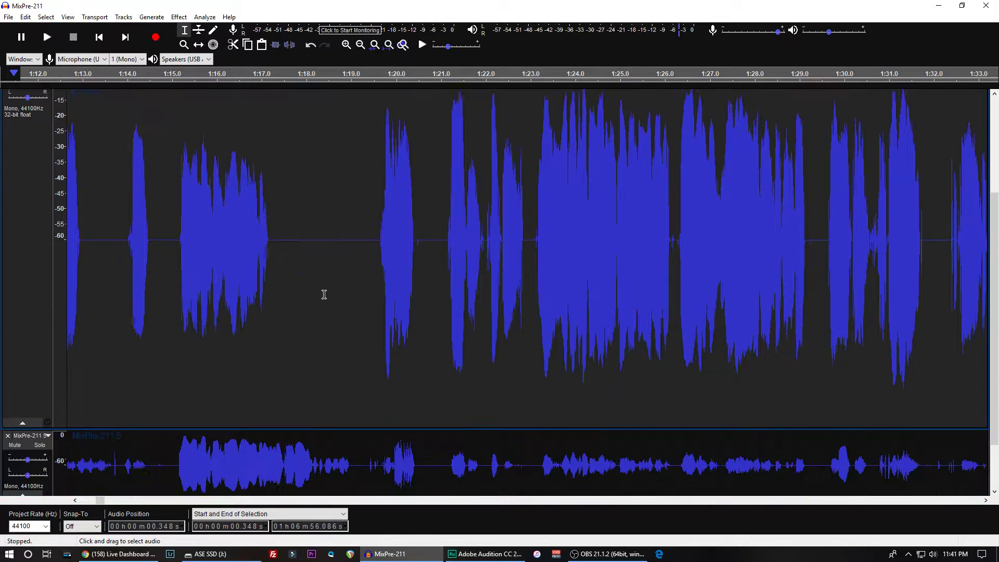
scroll(324, 279, "up", 6)
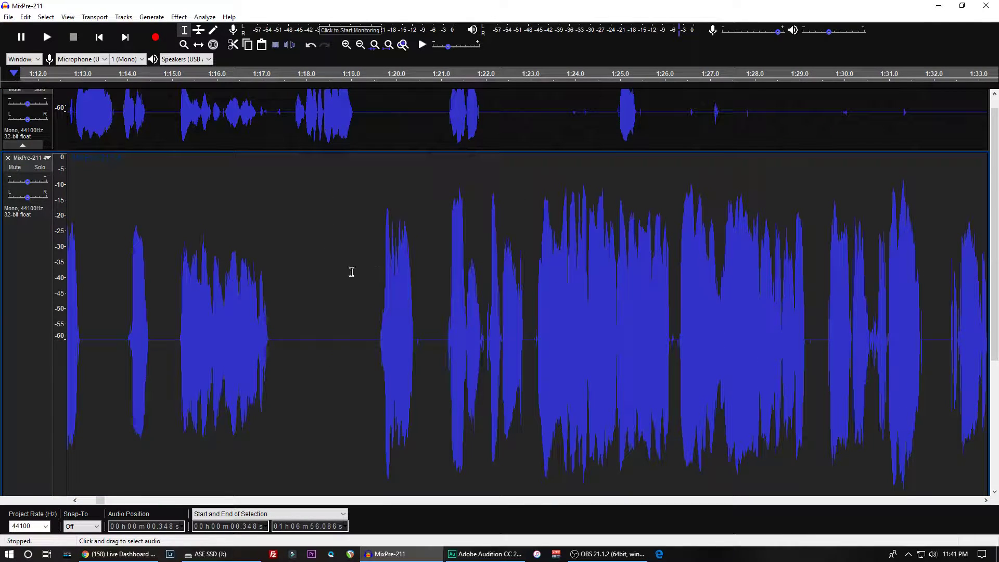
- Shrink the second voice track's height so that all four tracks fit in the view together
scroll(326, 363, "down", 3)
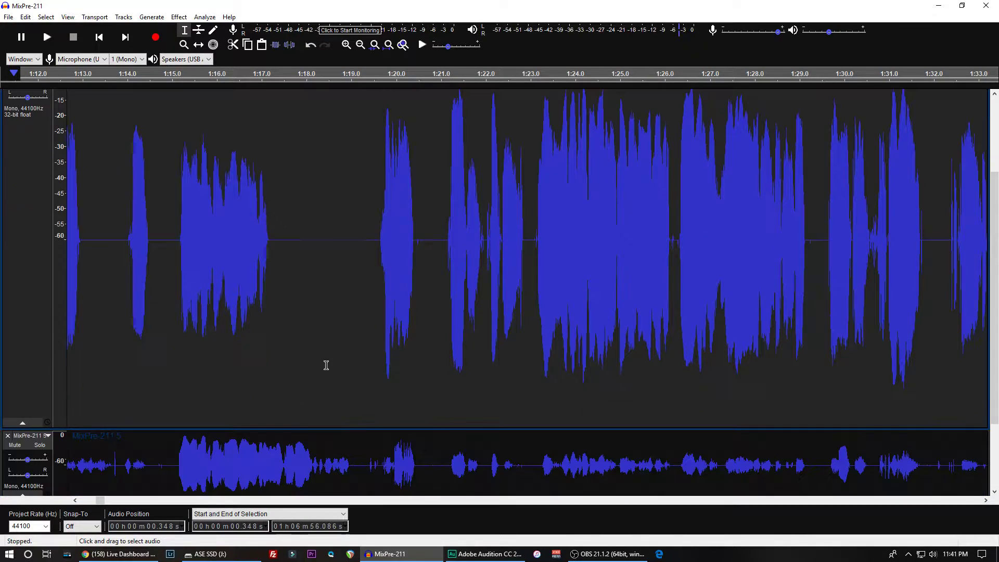
scroll(308, 406, "down", 7)
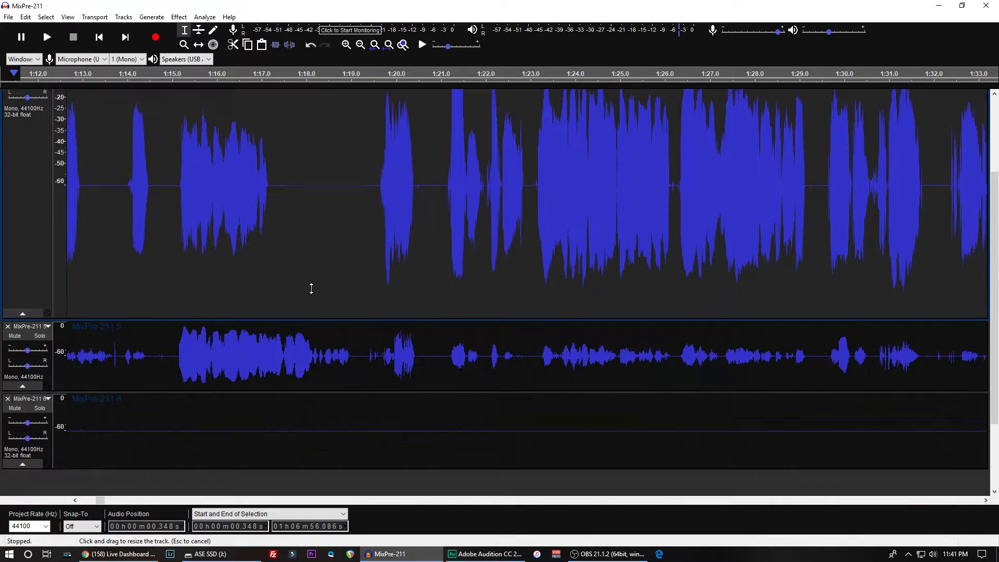
scroll(324, 231, "up", 3)
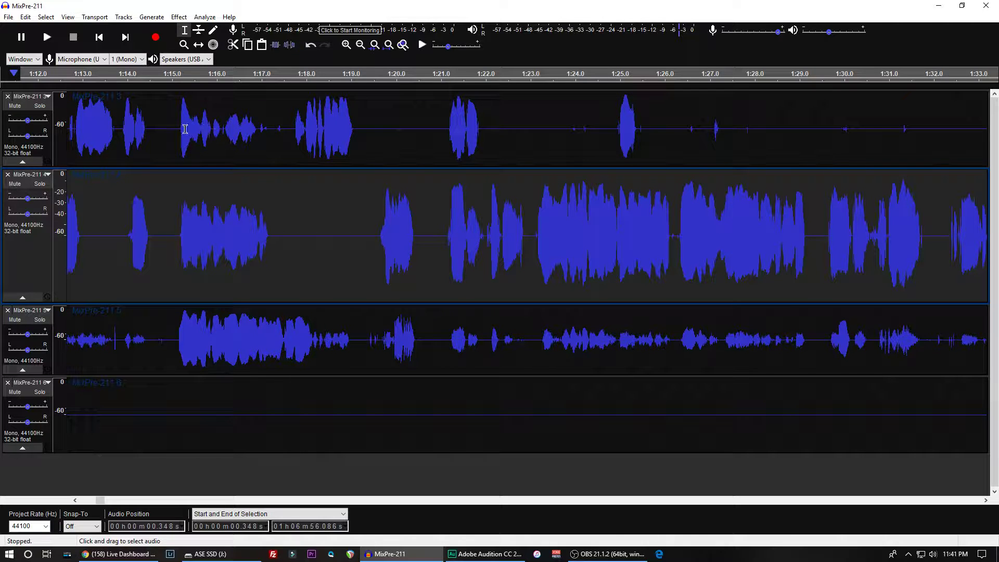
- Listen to all the tracks together from about 1:15 to 1:26 to check the gated voices
left_click(168, 130)
key("space")
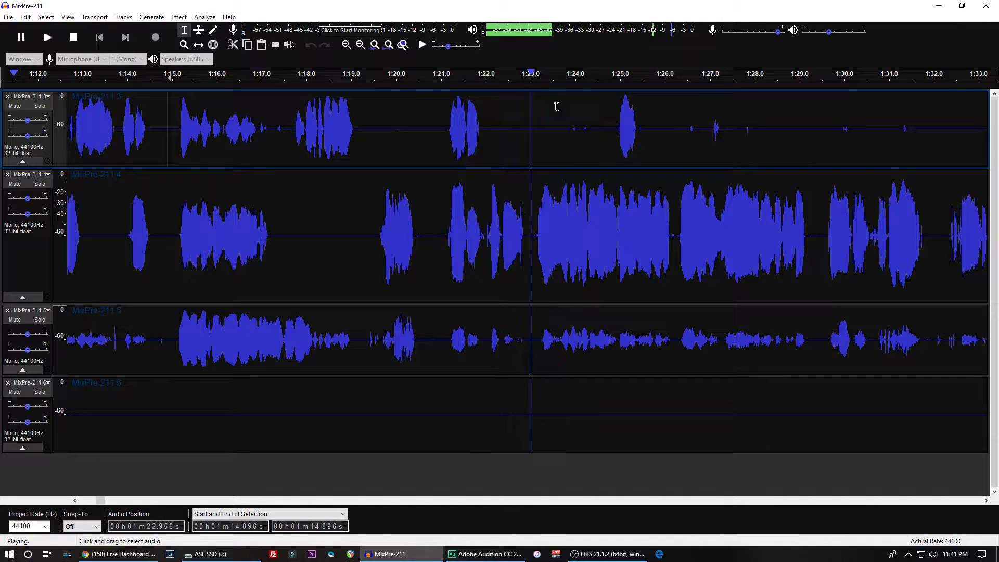
key("x")
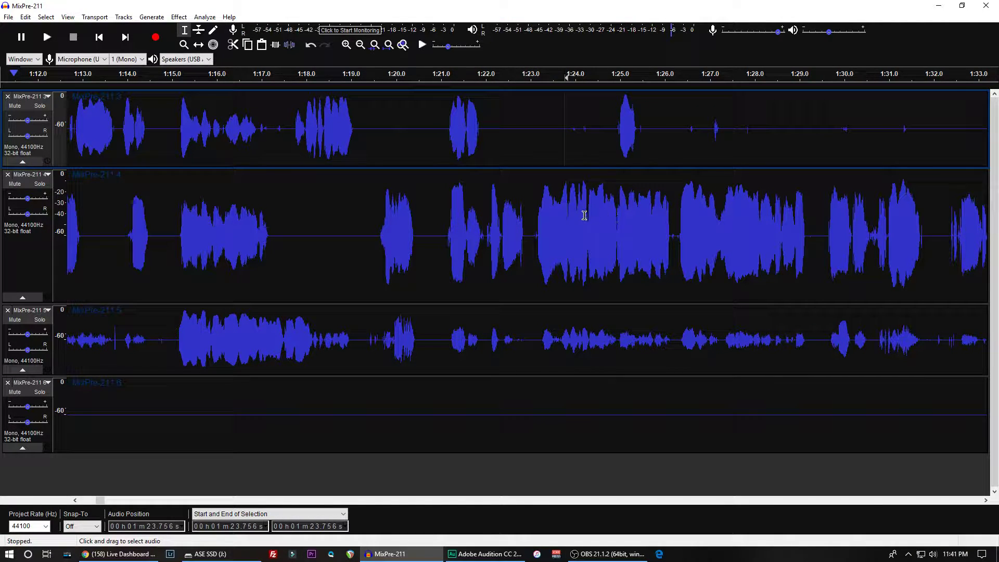
key("space")
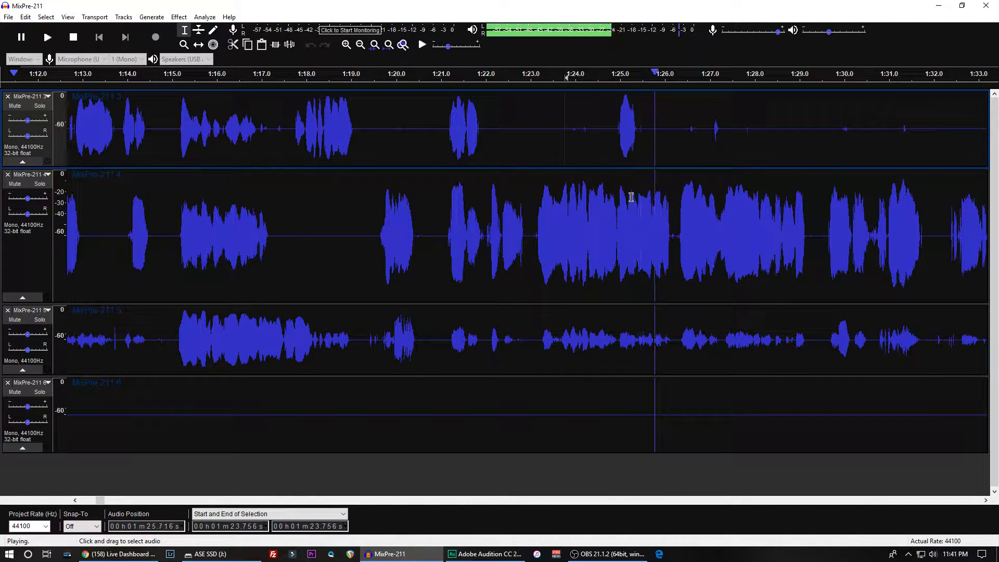
key("x")
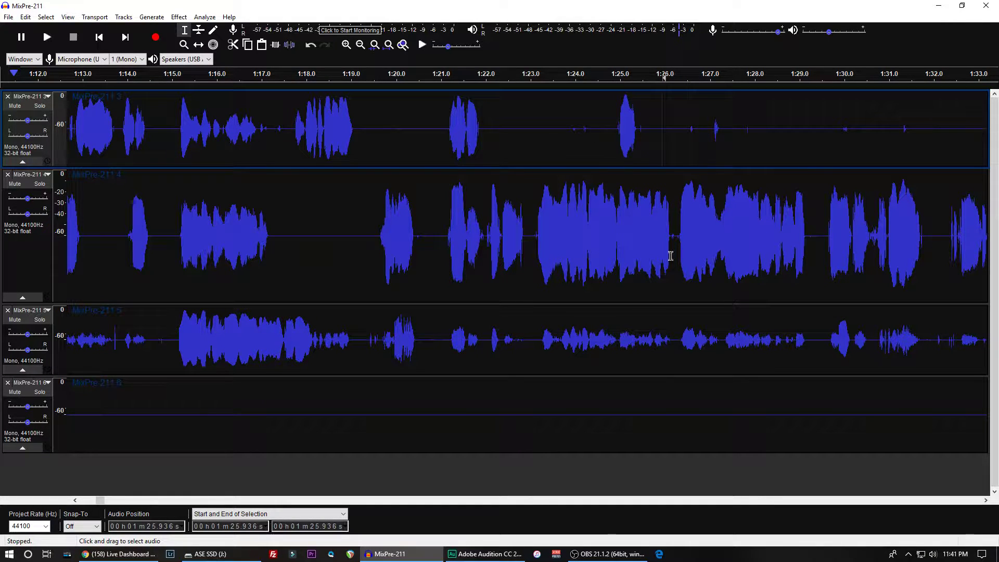
- Solo the second voice track and listen to its speech between about 1:23 and 1:26
left_click(617, 208)
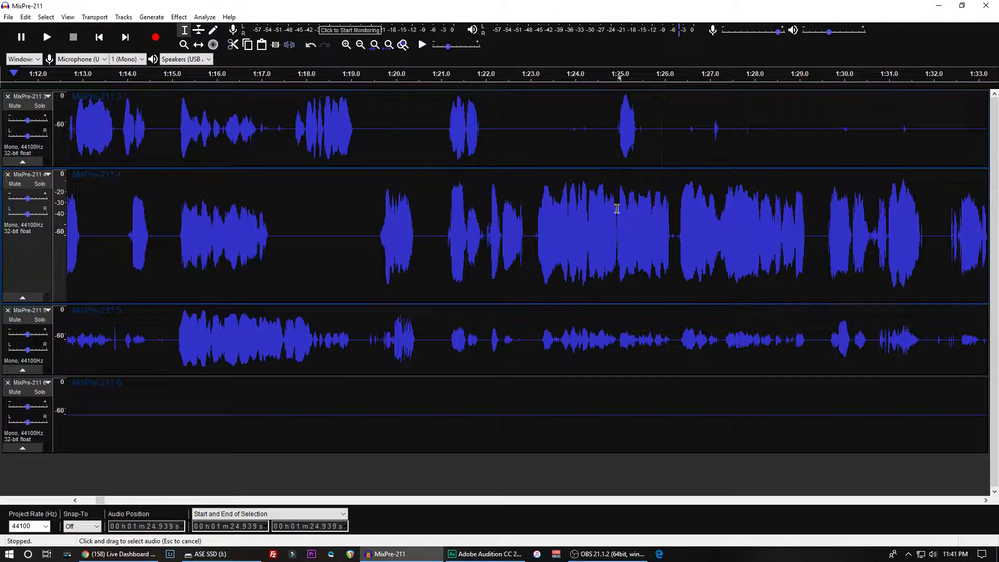
left_click(40, 185)
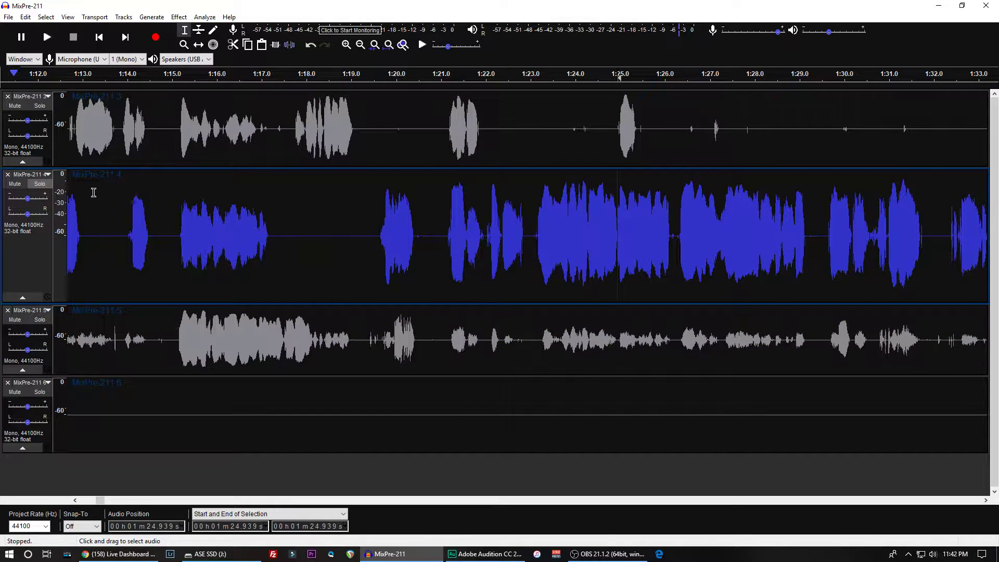
key("space")
key("x")
left_click(549, 202)
key("space")
key("space")
key("space")
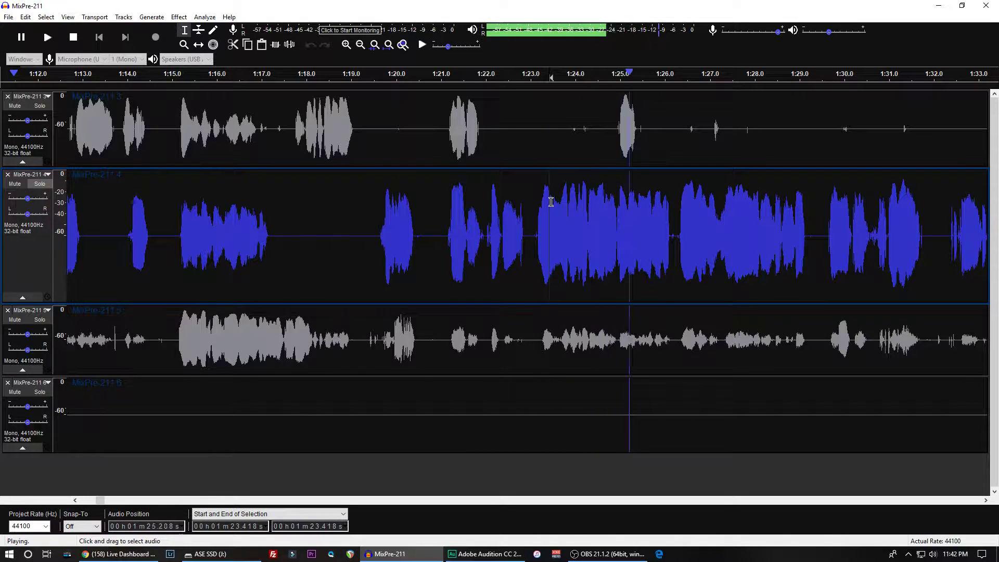
key("x")
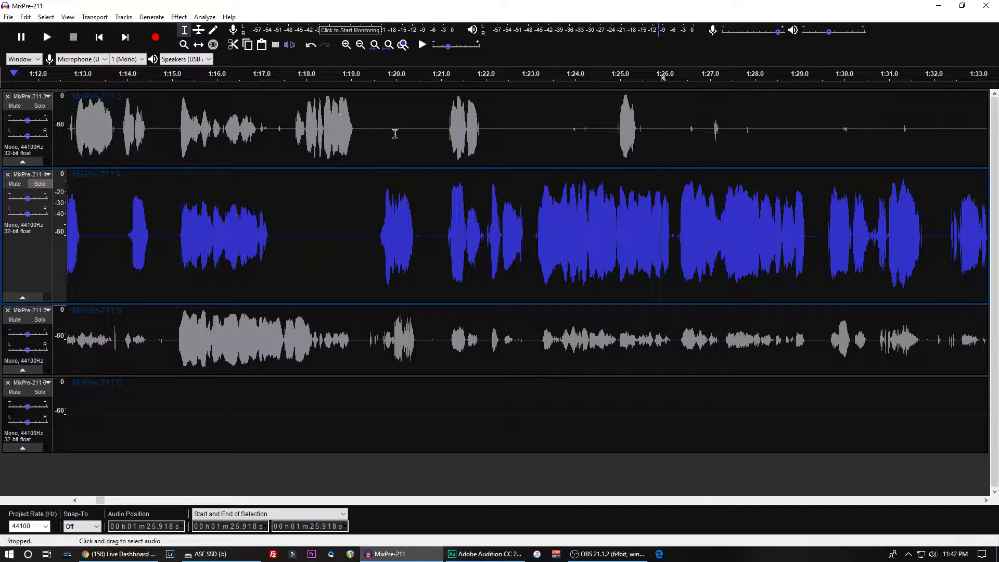
left_click(613, 206)
key("space")
key("space")
- Turn off solo on the second voice track and listen to all tracks from about 1:25 to 1:26
left_click(616, 124)
left_click(40, 185)
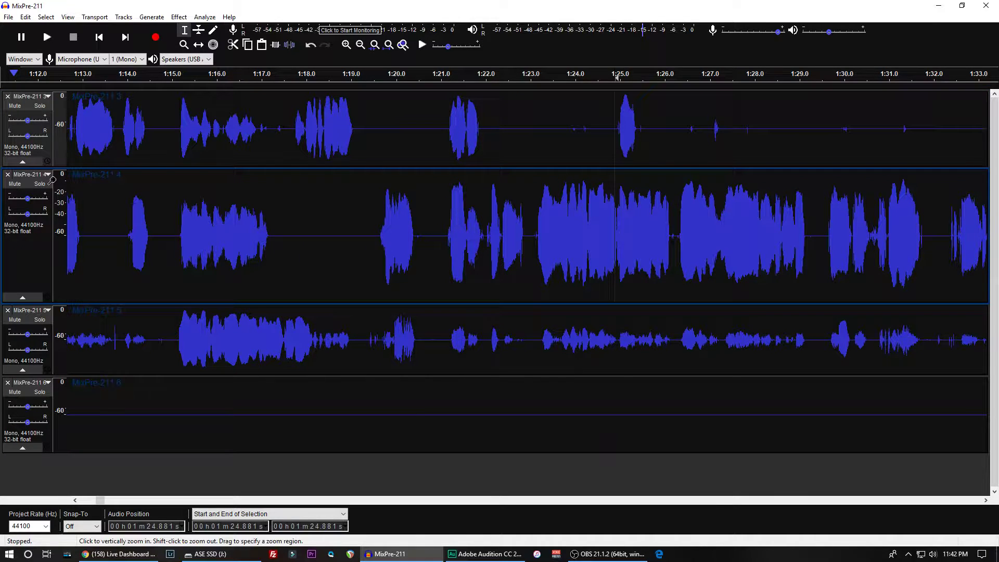
key("space")
key("x")
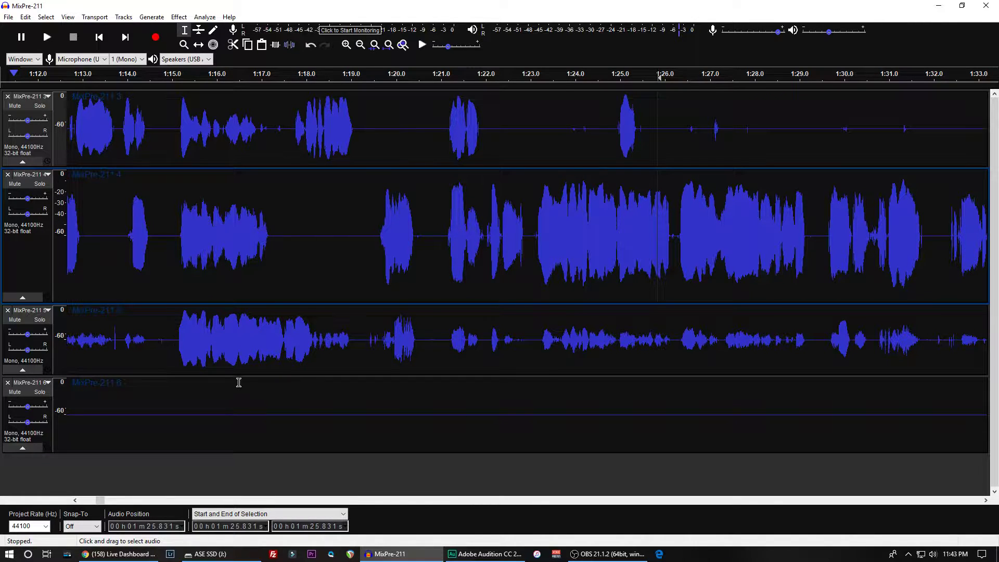
- Enlarge the third voice track (MixPre-211 5) to fill most of the view and shrink the second voice track to a thin strip
left_click_drag(239, 373, 227, 439)
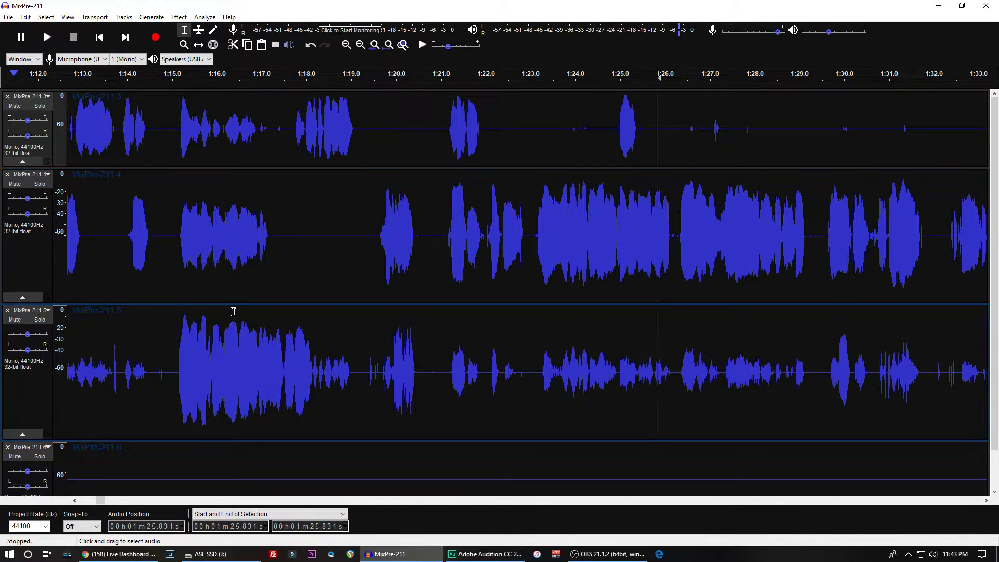
left_click_drag(232, 303, 252, 167)
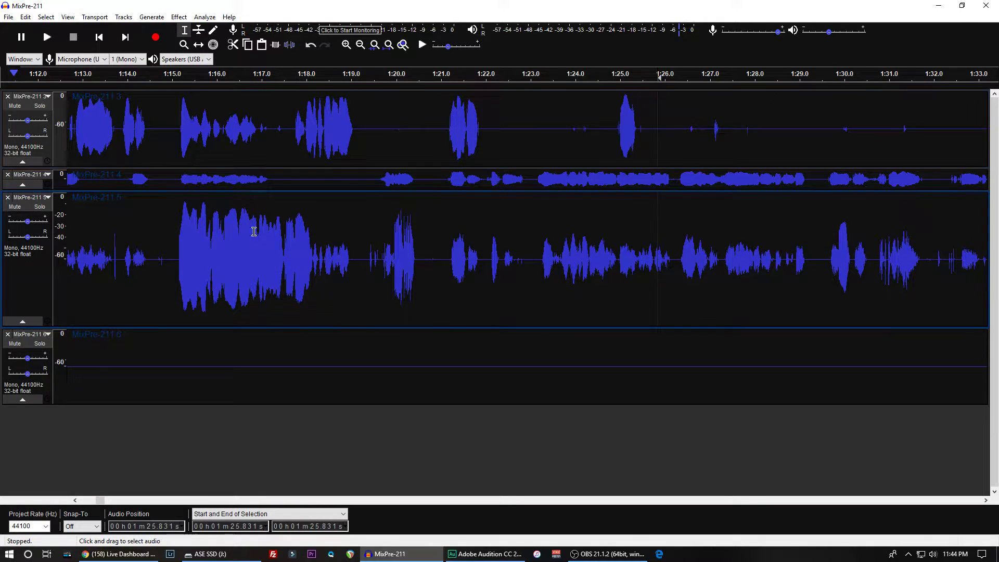
left_click_drag(292, 327, 280, 502)
scroll(257, 423, "down", 1)
- Listen to all tracks together from about 1:15 to 1:20 to compare the bleed on the third voice track
left_click(178, 297)
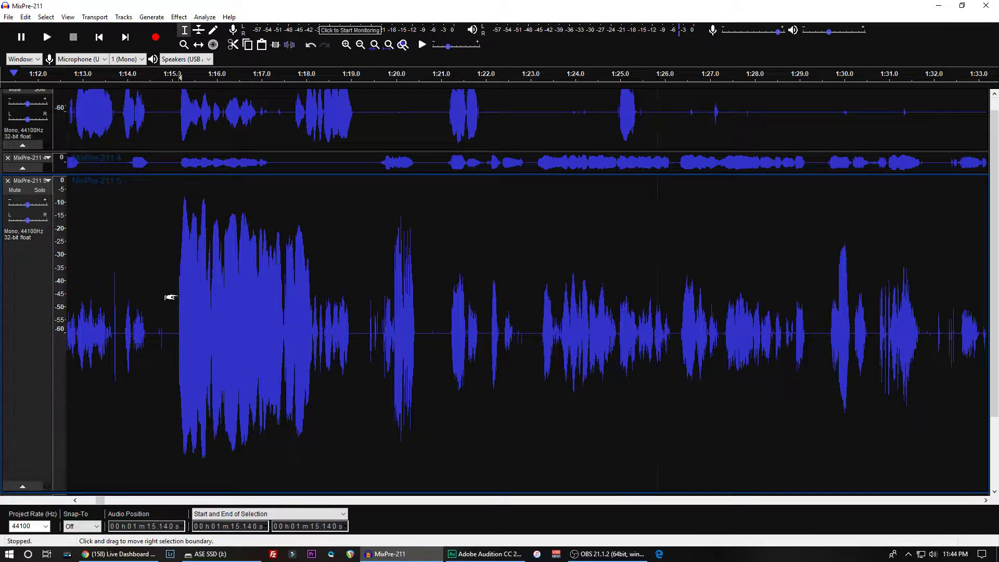
key("space")
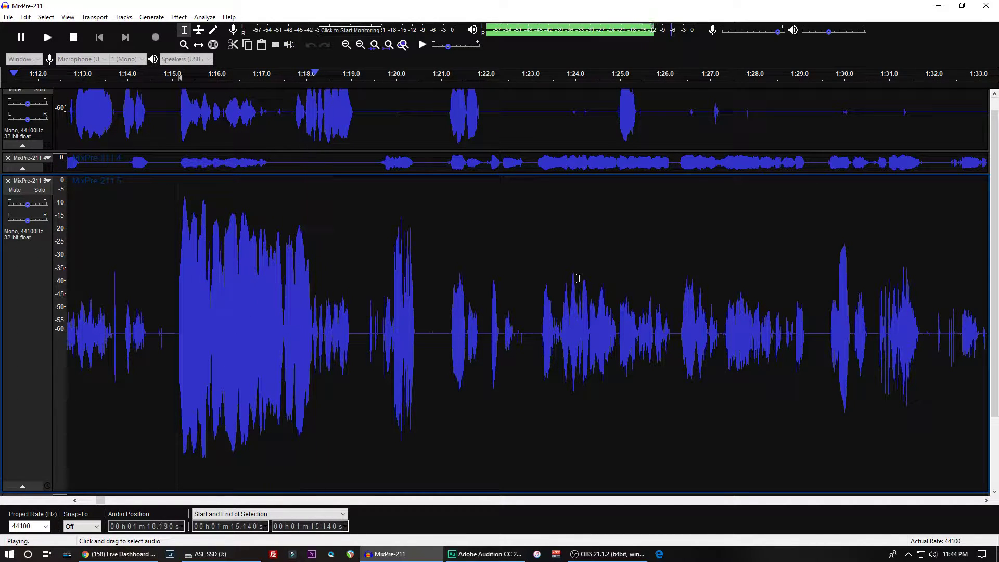
key("x")
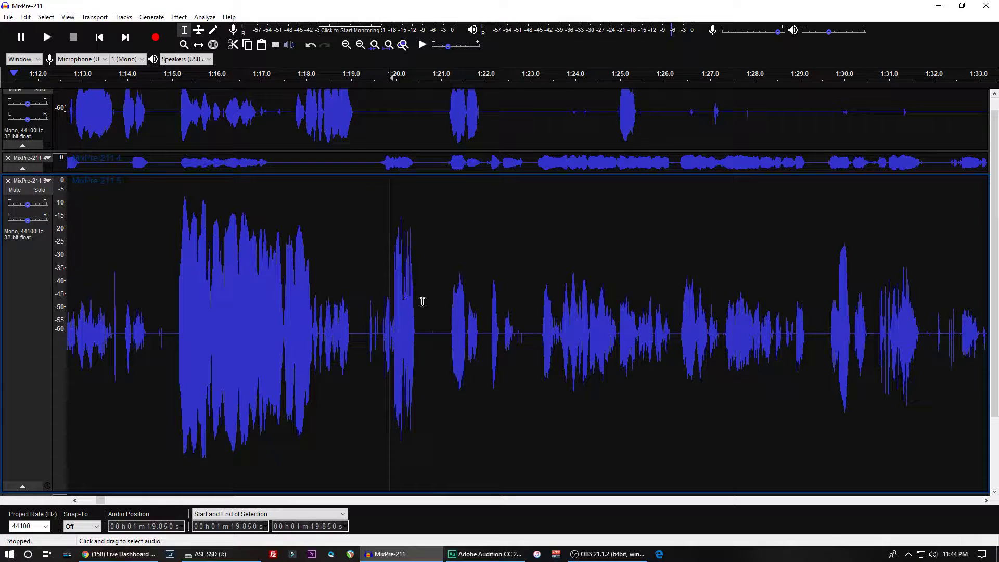
- Shrink the first voice track to a thin strip and stretch the third voice track to fill the freed height
left_click(386, 146)
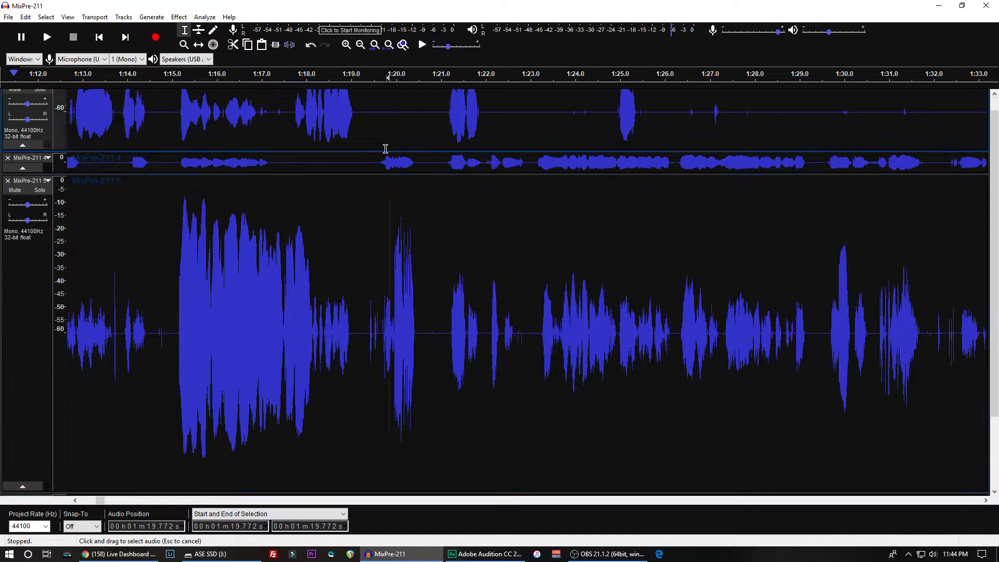
scroll(386, 127, "up", 1)
left_click_drag(370, 166, 359, 111)
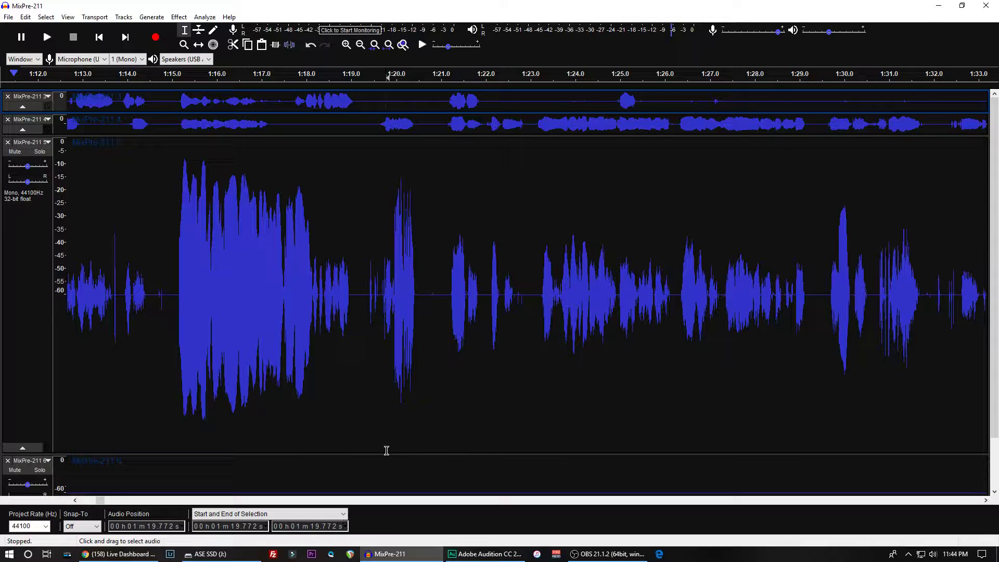
left_click_drag(386, 453, 393, 484)
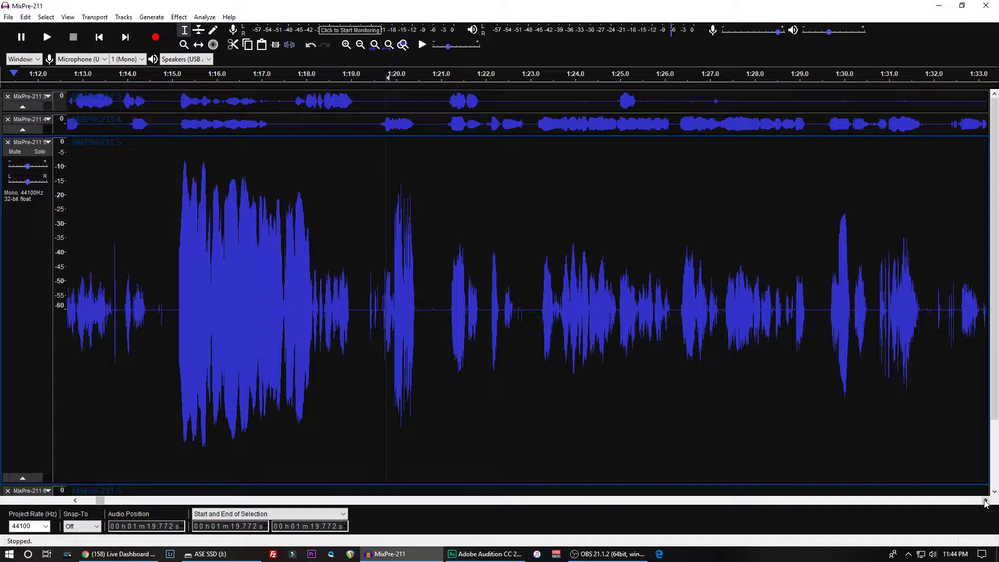
- Try to apply the Noise Gate effect with an adjusted gate threshold to the whole third voice track
left_click_drag(985, 502, 985, 502)
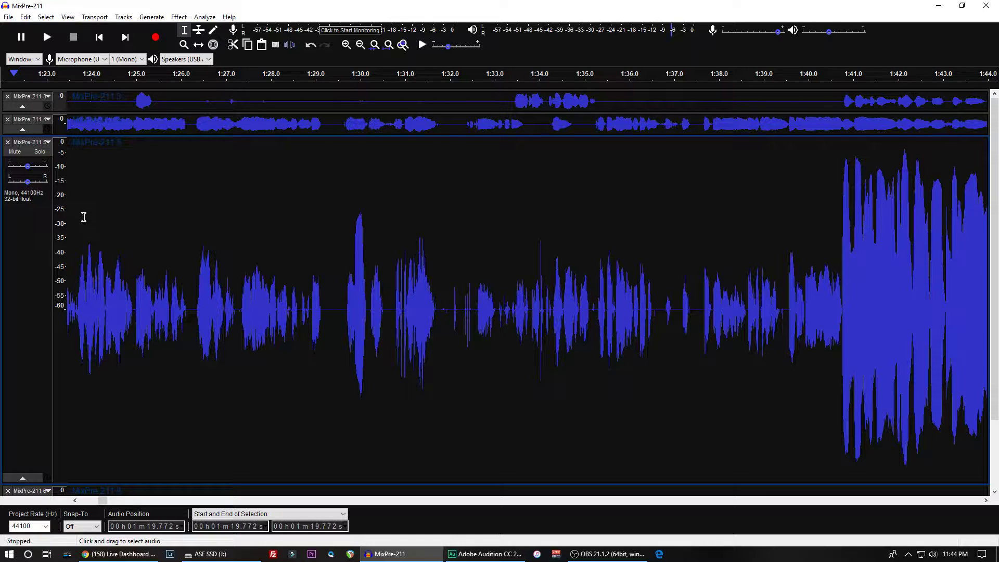
key("ctrl+a")
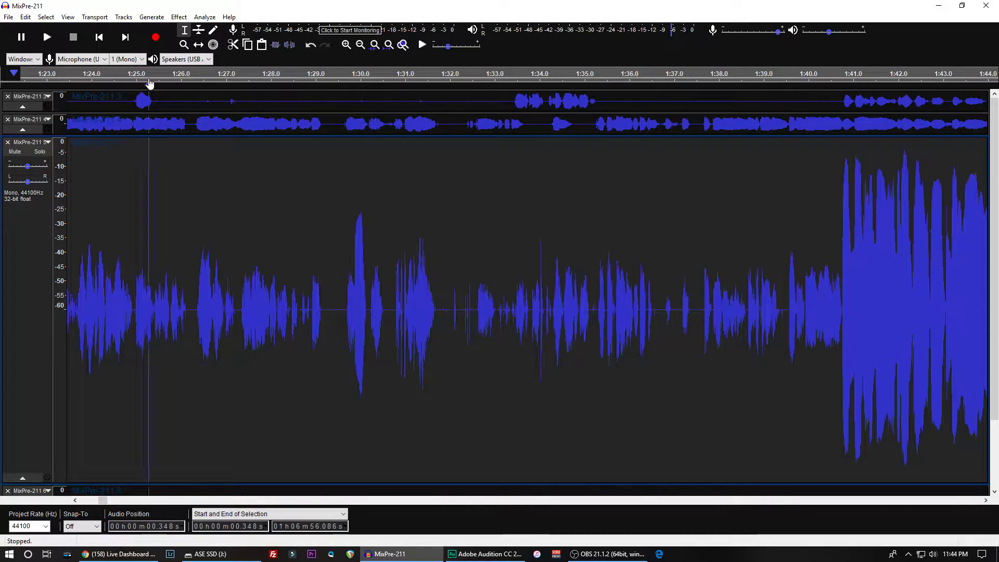
left_click(175, 18)
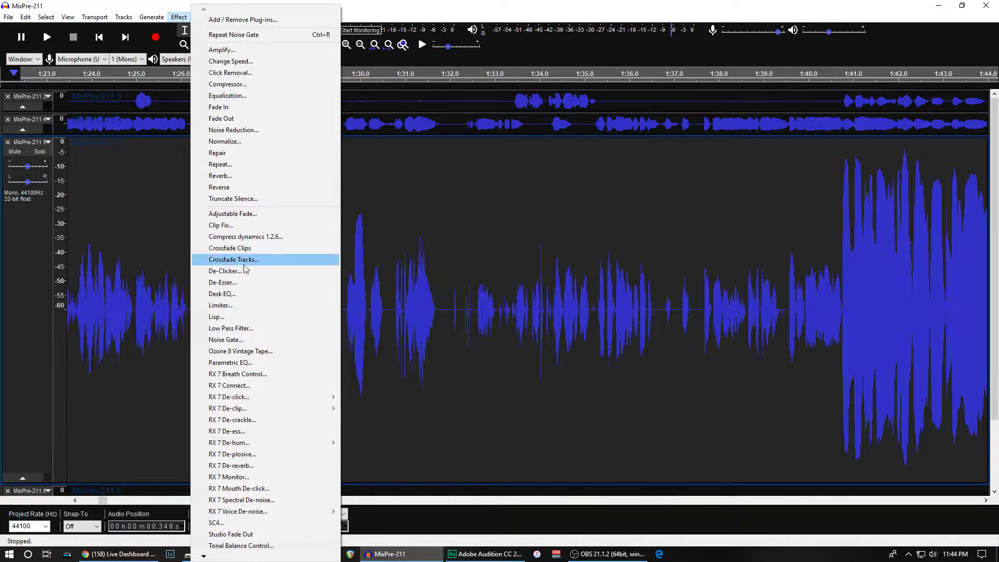
left_click(233, 341)
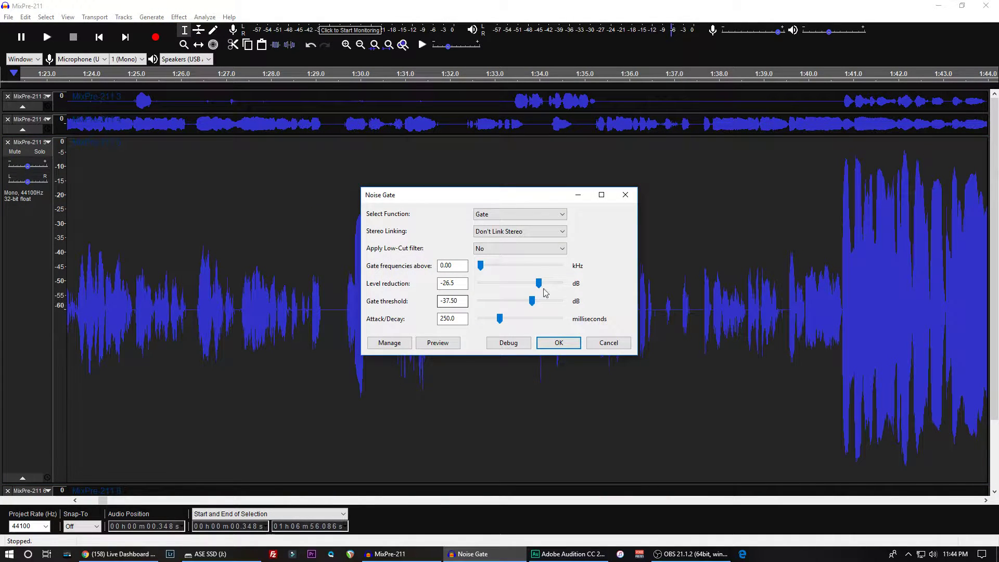
left_click(448, 301)
type("2")
left_click(559, 343)
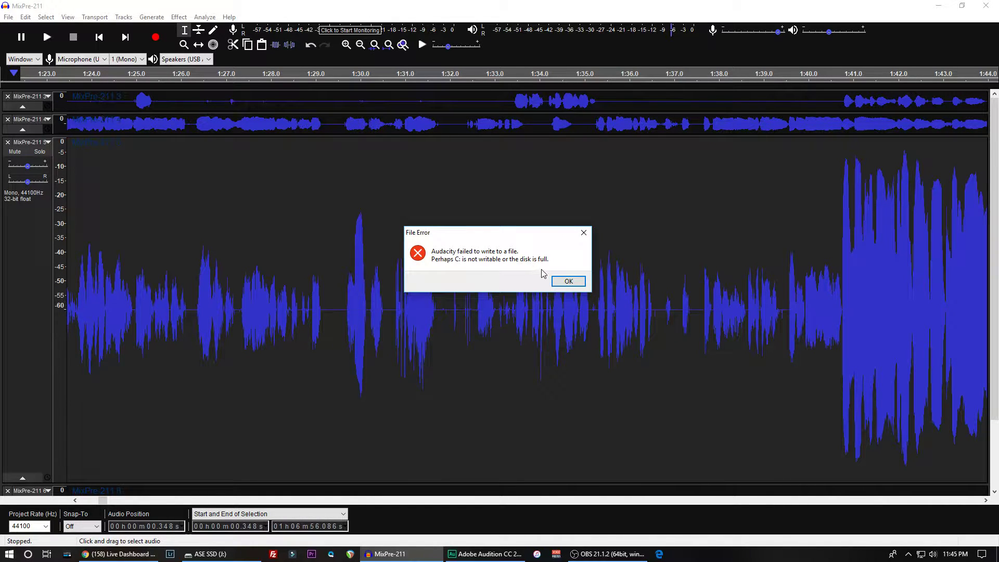
left_click(568, 281)
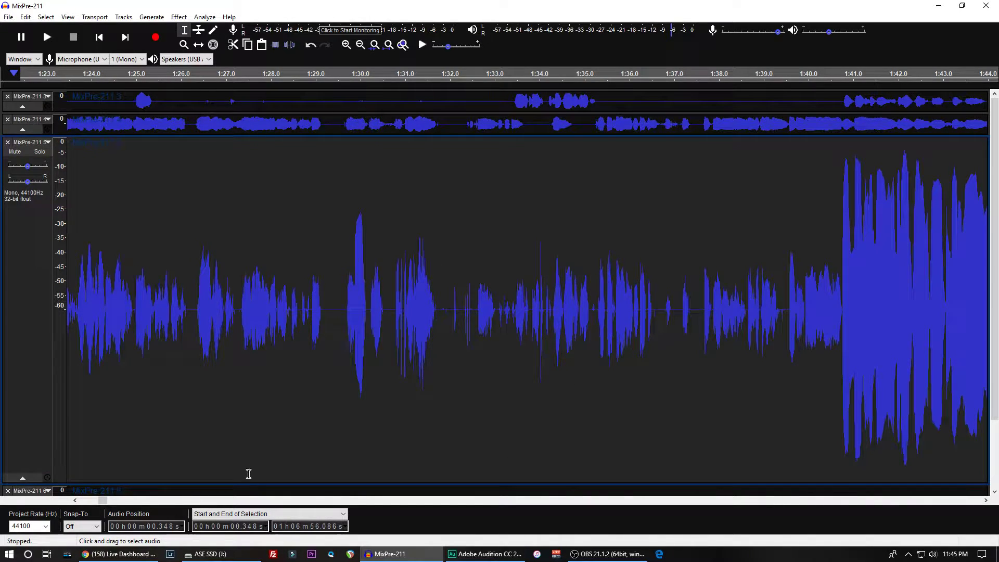
- Switch to File Explorer and copy the 04-21-19 and 04-28-19 folders from ASE SSD (J:) into MixPre-6 Backup on 3TB RED 2 (G:)
left_click(210, 554)
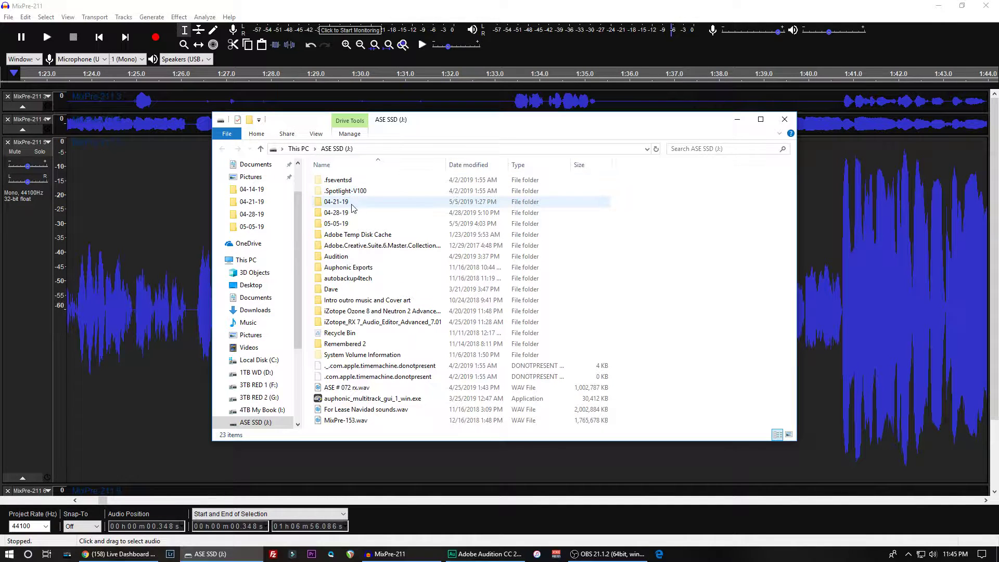
left_click_drag(308, 202, 333, 216)
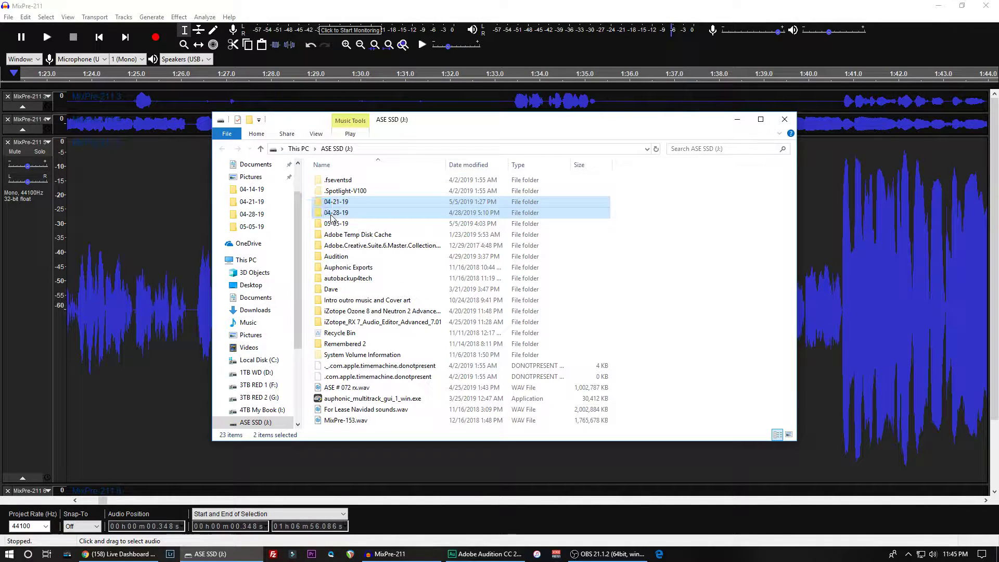
right_click(334, 198)
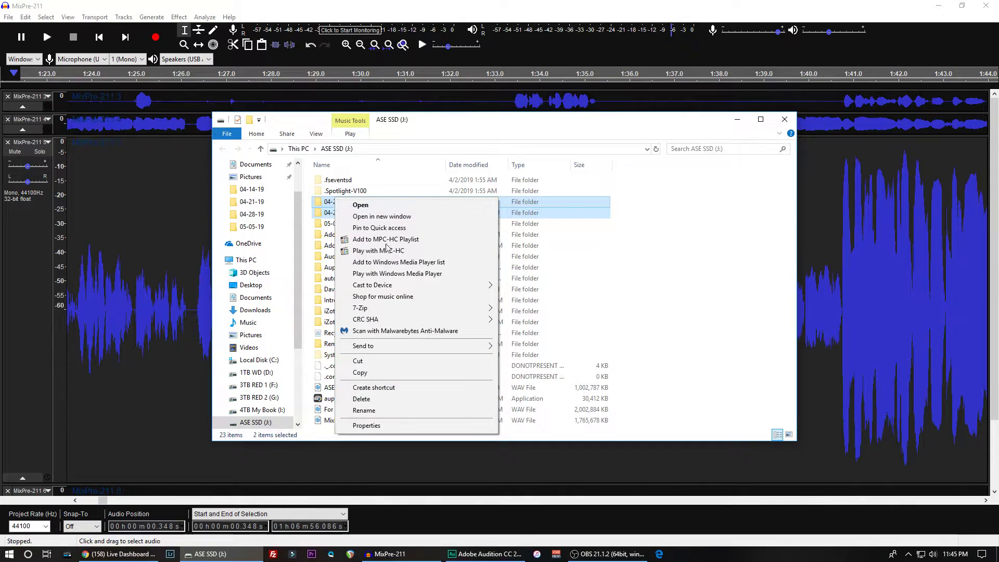
left_click(360, 373)
scroll(259, 360, "down", 2)
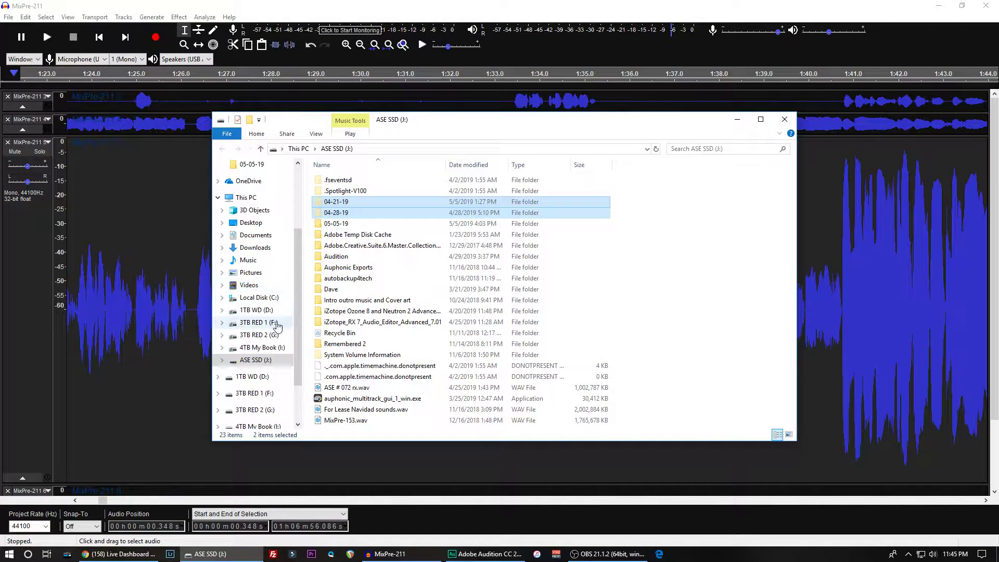
left_click(258, 322)
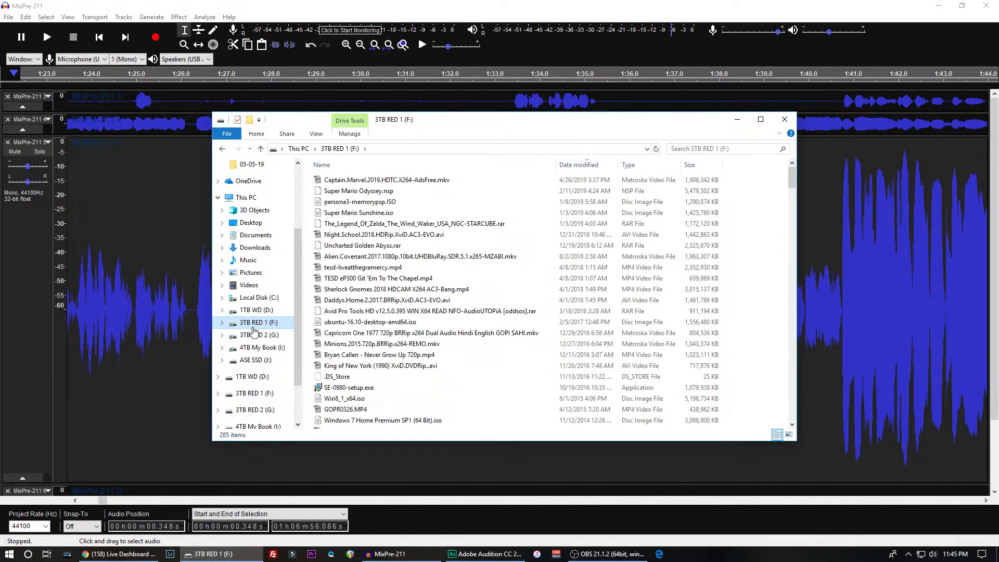
left_click(259, 334)
scroll(349, 312, "down", 18)
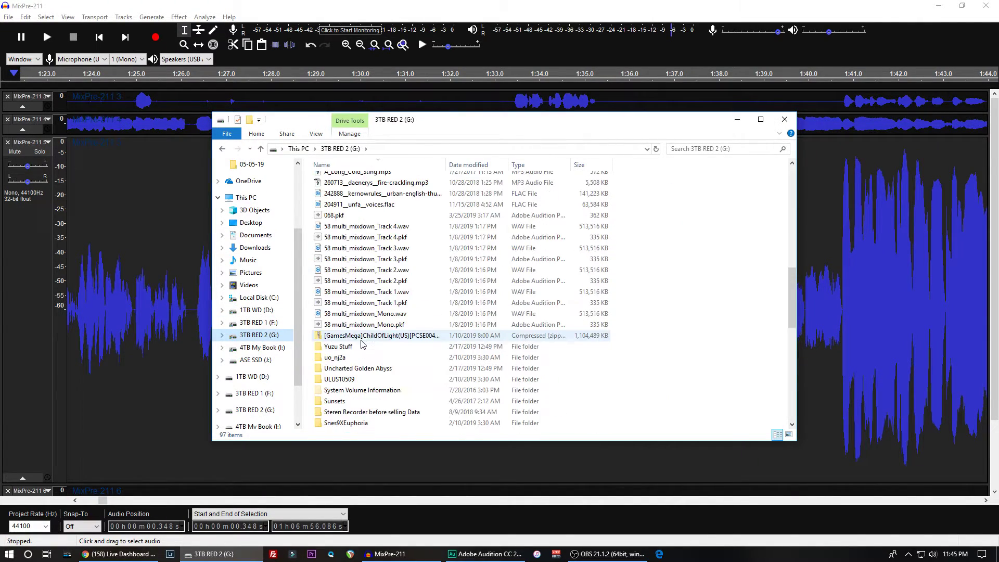
double_click(349, 324)
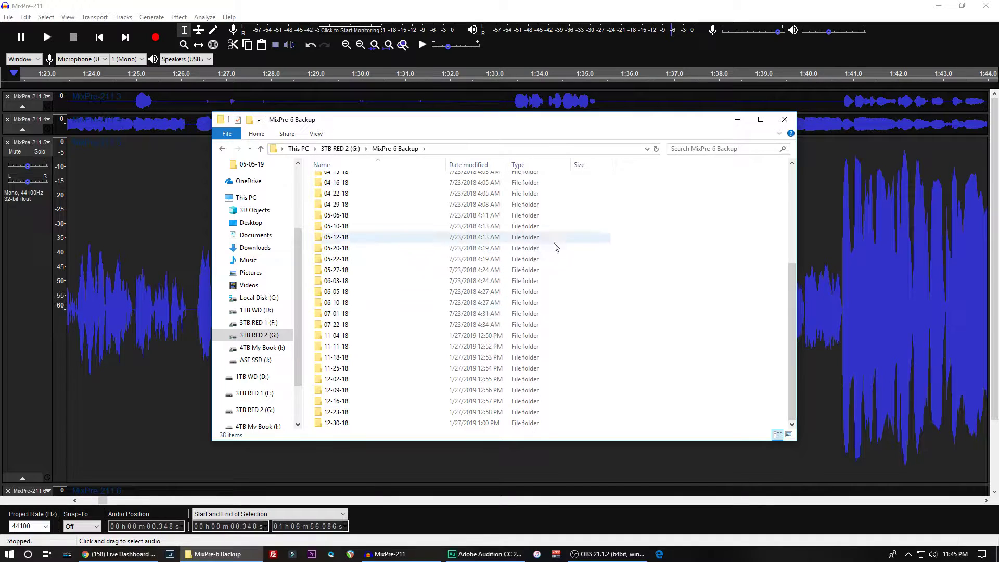
right_click(733, 273)
left_click(755, 345)
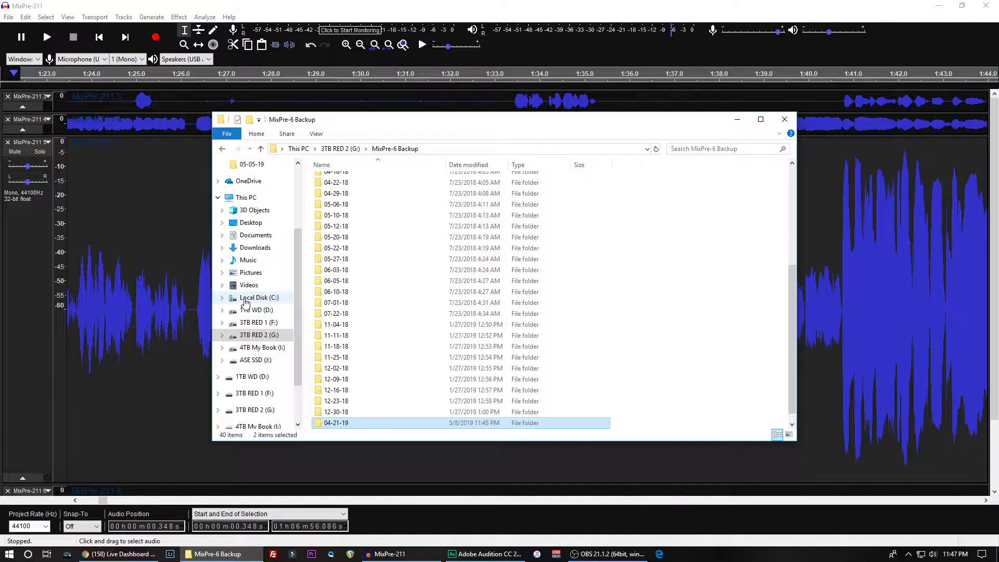
- Check the free space of all drives under This PC, especially Local Disk (C:), and close File Explorer
left_click(243, 198)
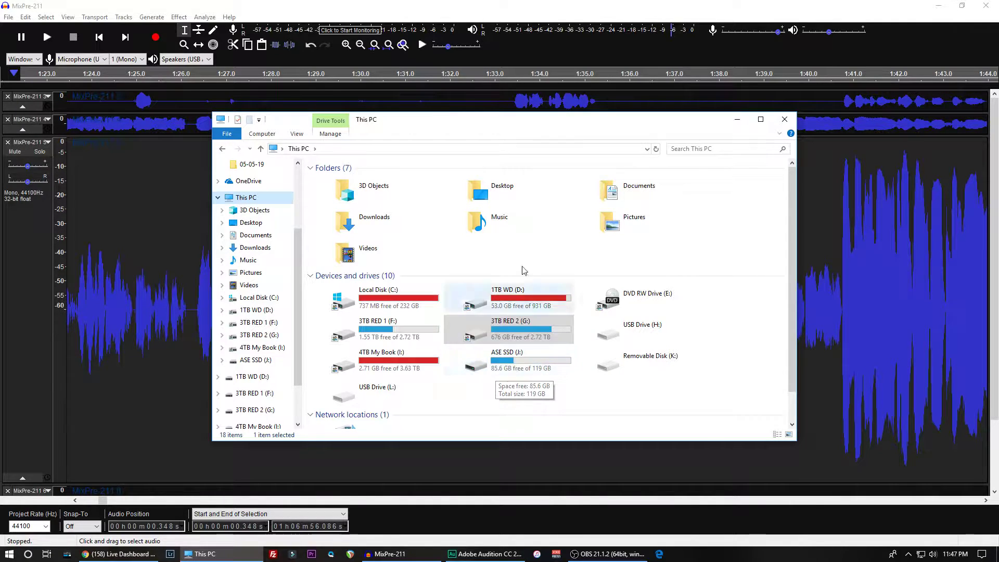
left_click(785, 119)
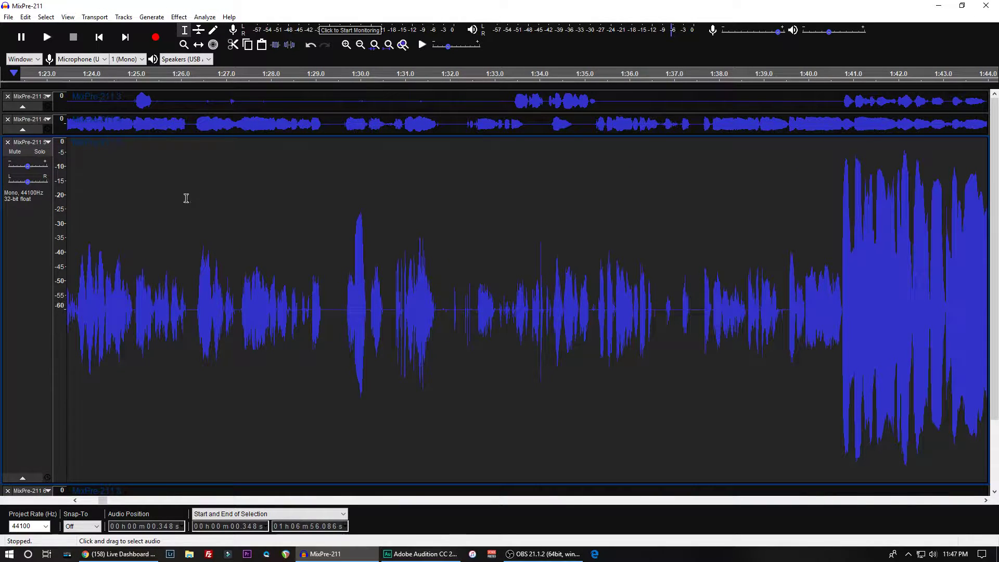
left_click(189, 554)
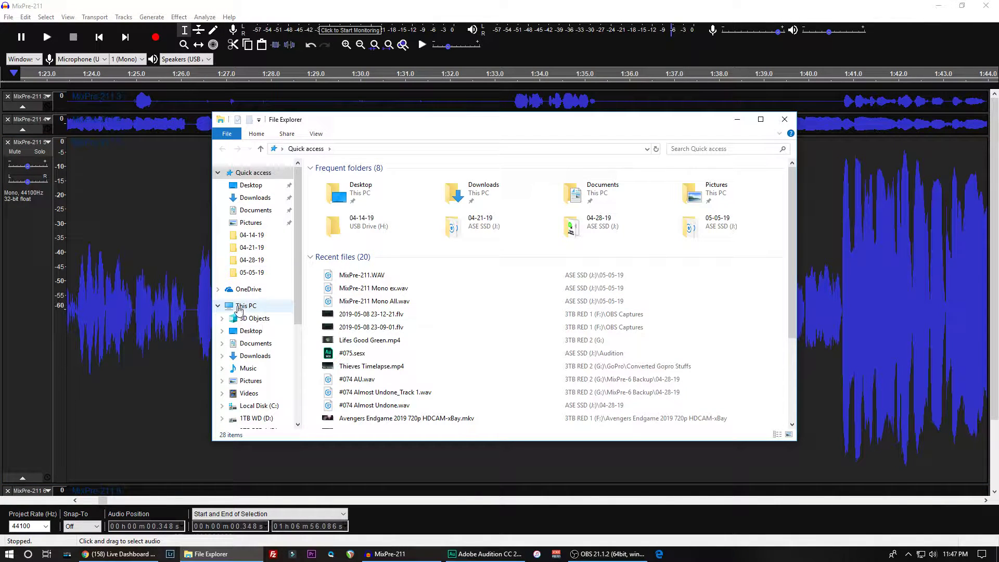
left_click(242, 307)
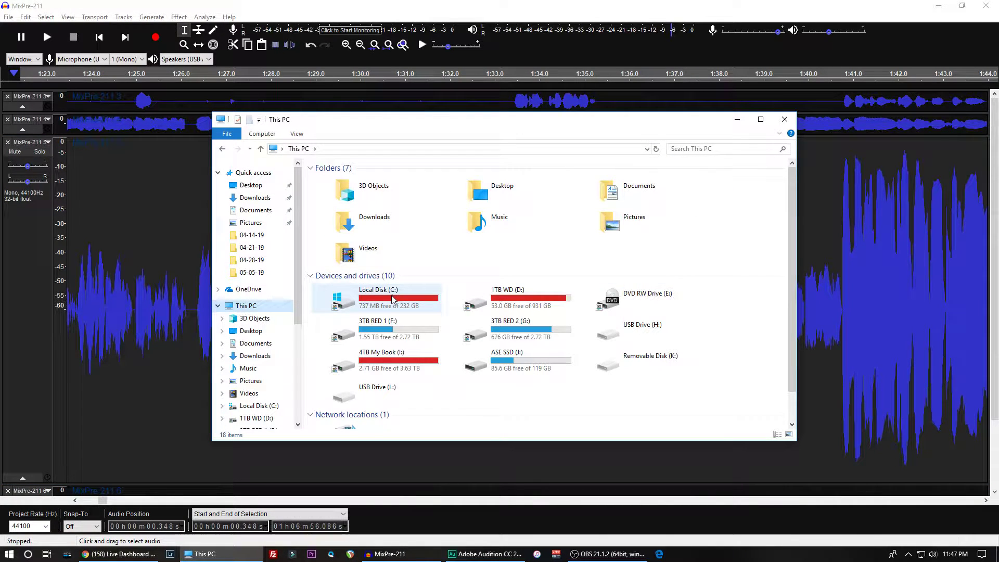
left_click(785, 119)
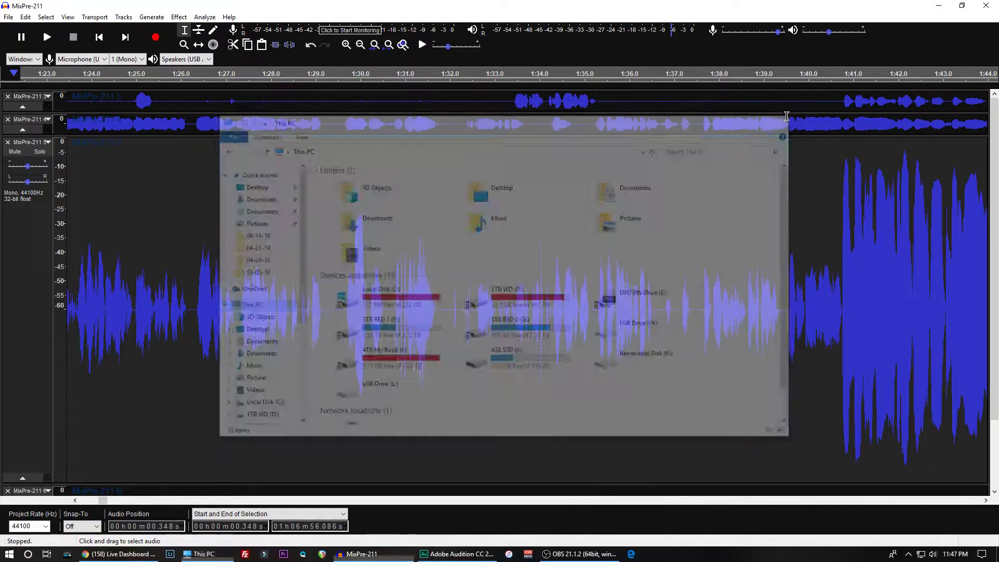
- Uncover the desktop, inspect the Recycle Bin for files taking up disk space, and restore Adobe Audition to full screen
left_click_drag(251, 6, 326, 81)
left_click(244, 4)
double_click(242, 5)
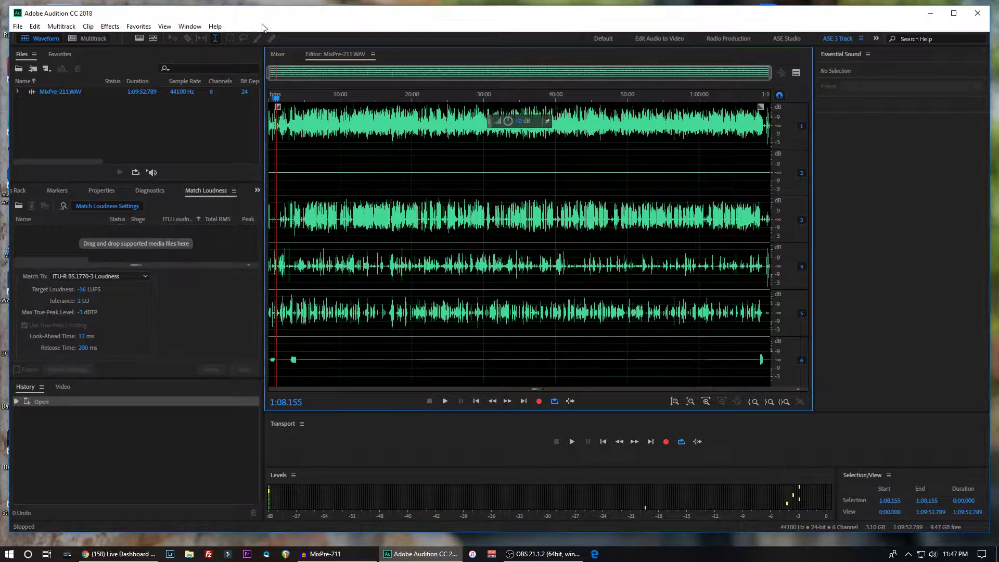
left_click_drag(259, 9, 275, 24)
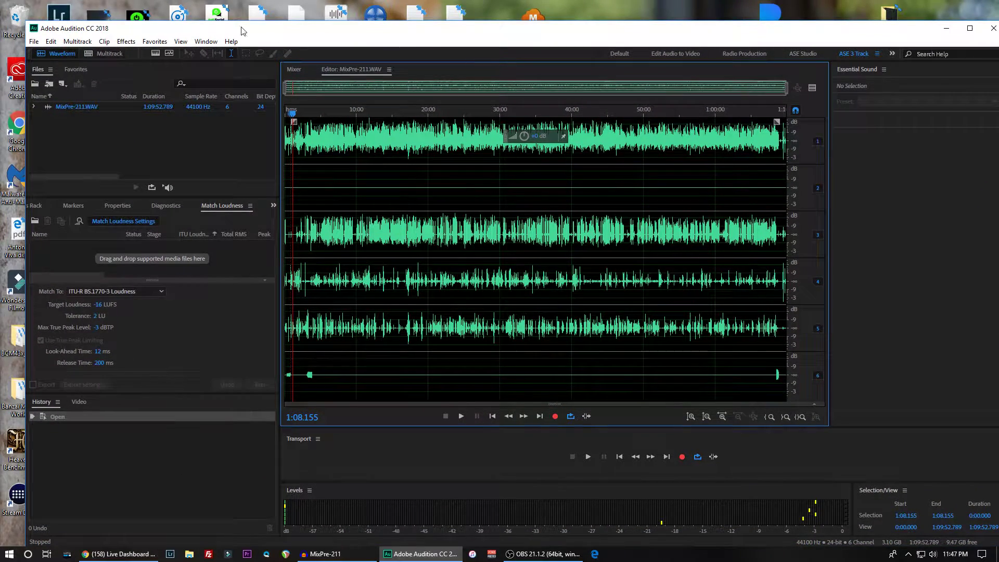
double_click(21, 18)
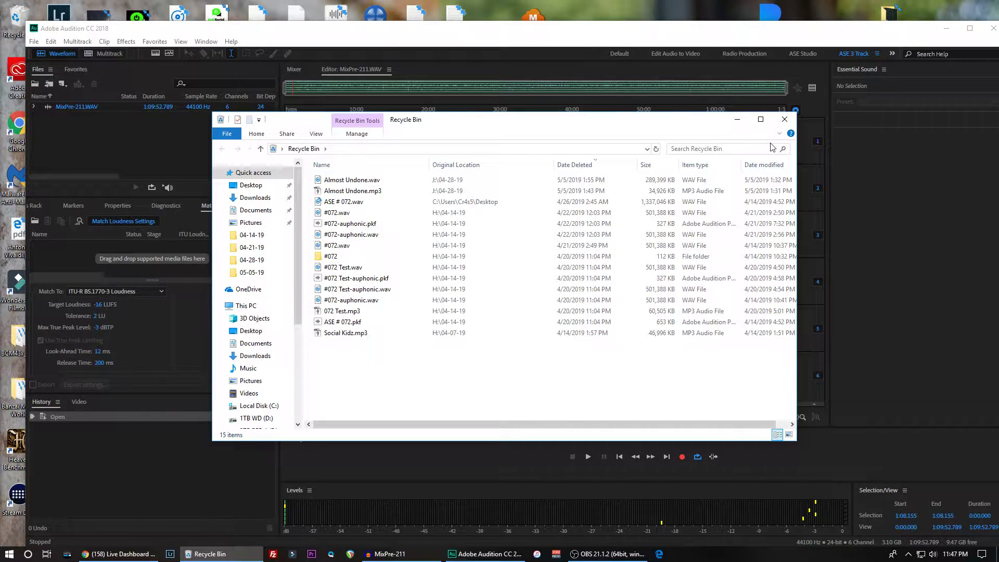
left_click(786, 120)
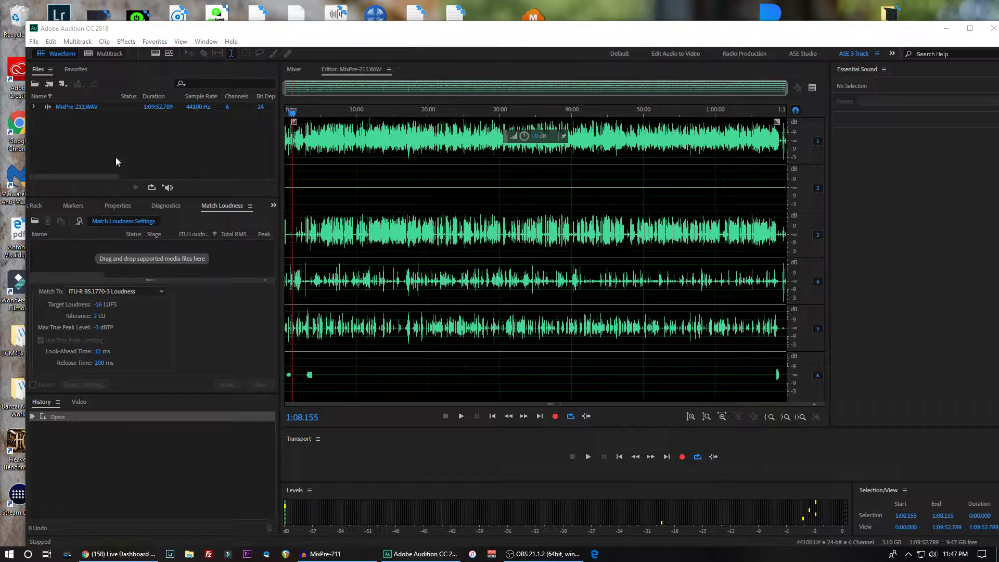
double_click(350, 29)
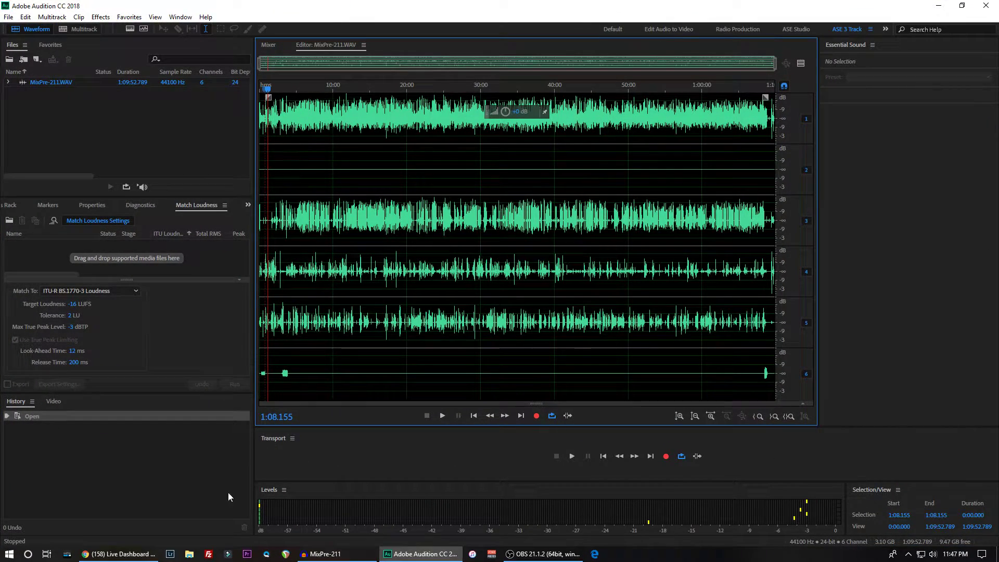
- Look through the Adobe Audition 11.0 folder in Documents, including the #075 session and its Backup folder, for large files, and close File Explorer
left_click(190, 553)
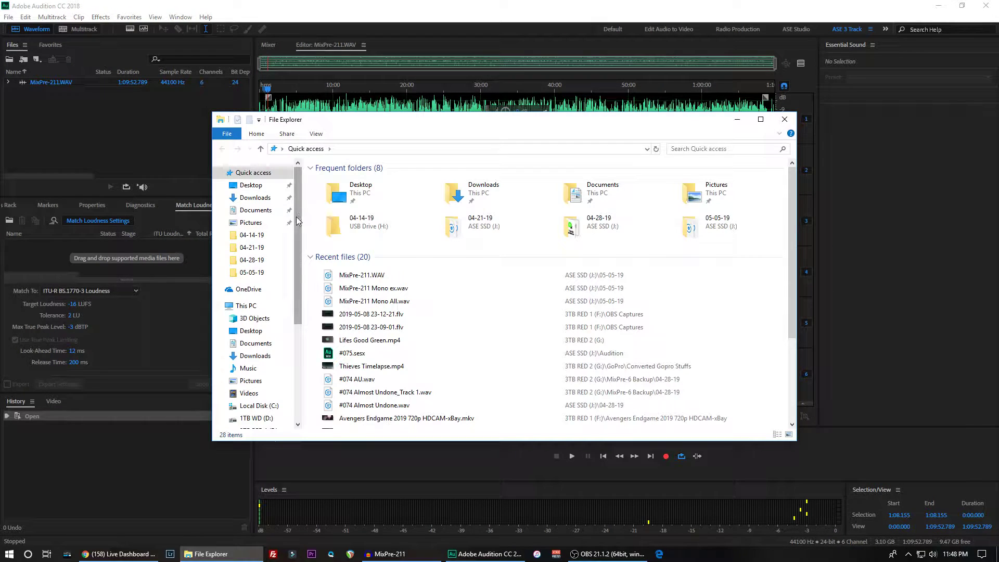
left_click(256, 209)
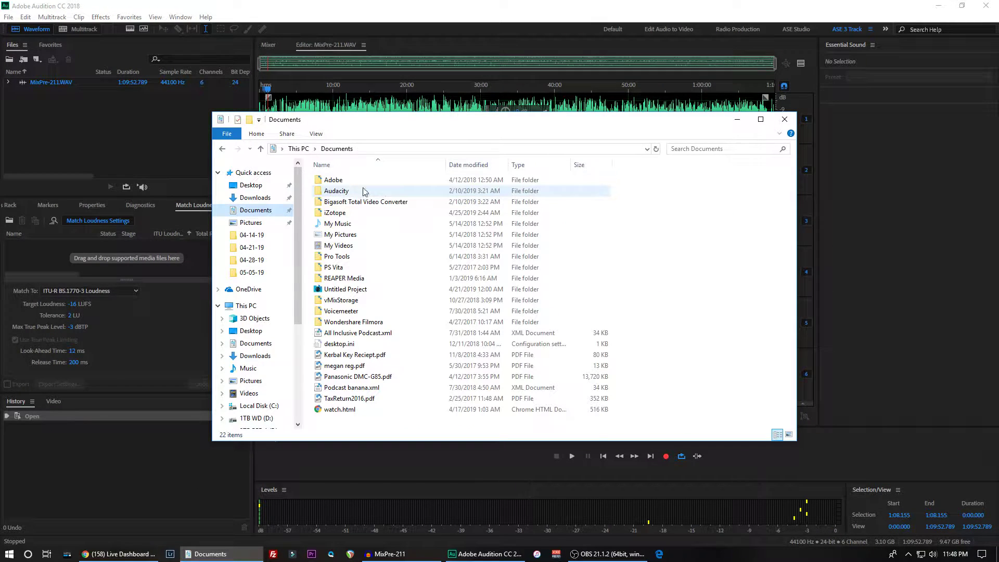
double_click(331, 182)
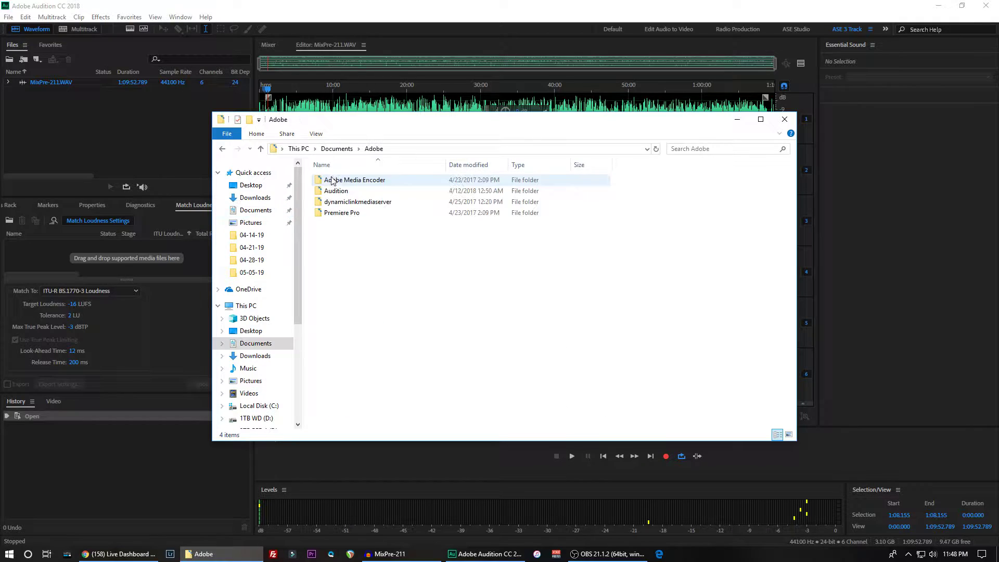
double_click(334, 191)
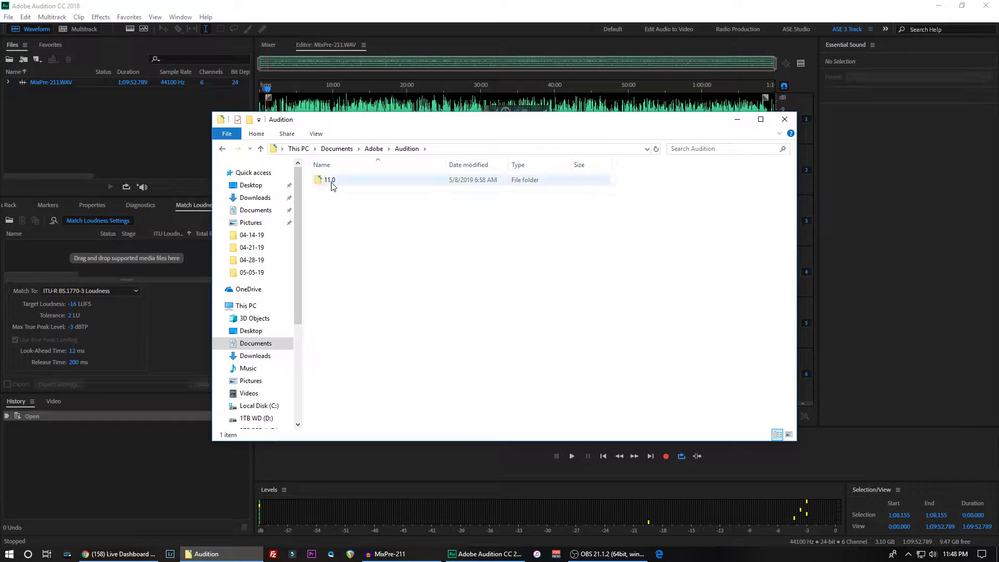
double_click(331, 180)
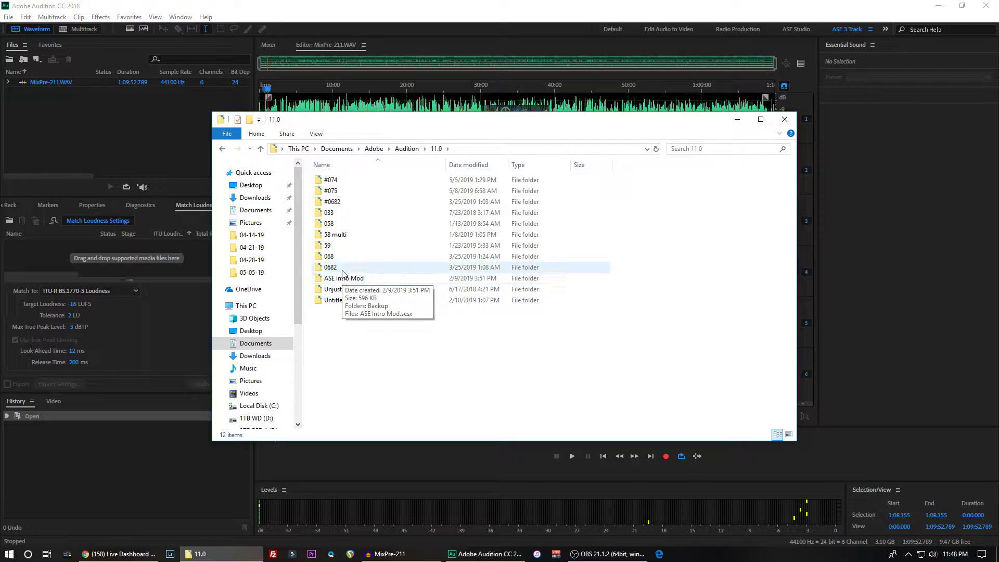
double_click(329, 191)
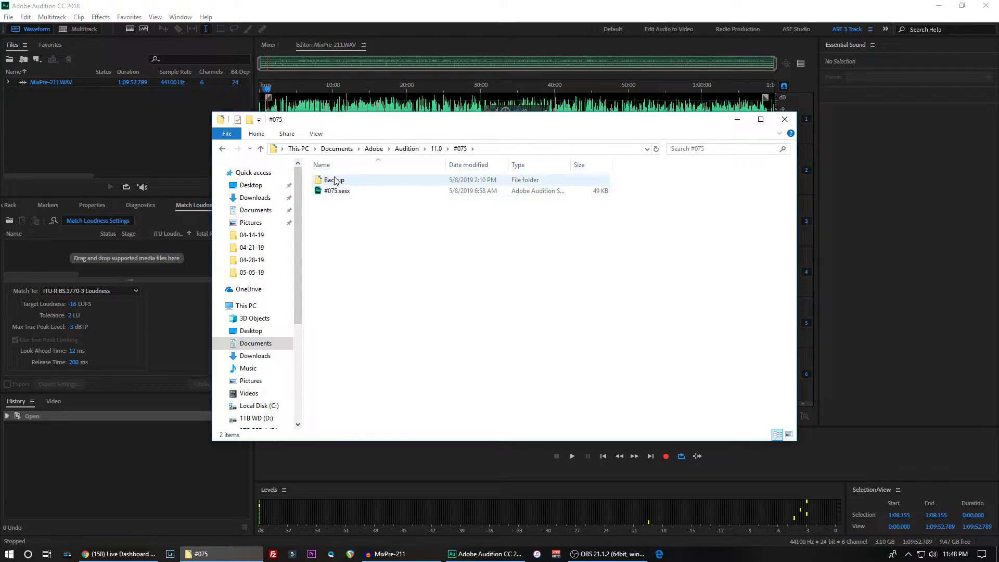
double_click(333, 181)
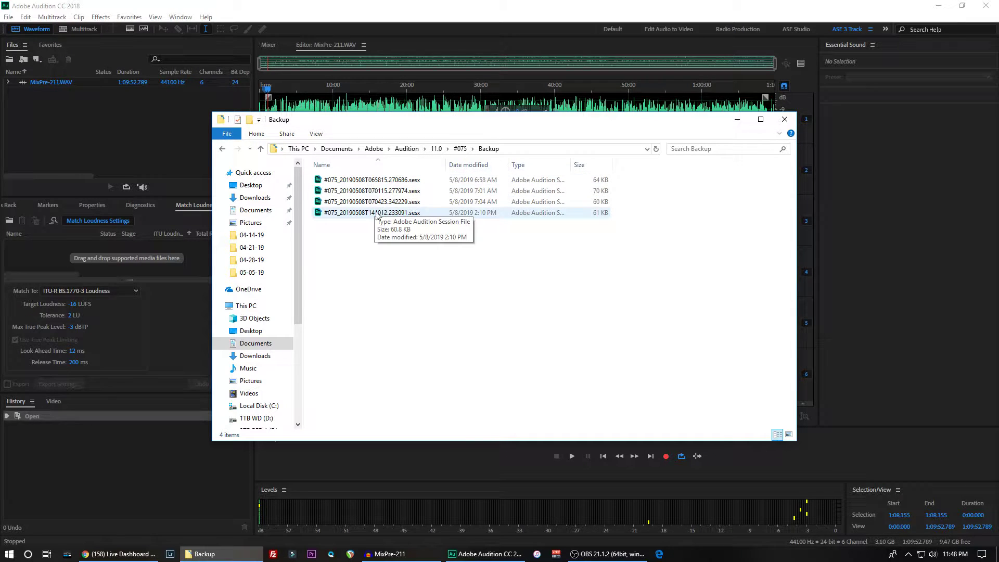
left_click(222, 149)
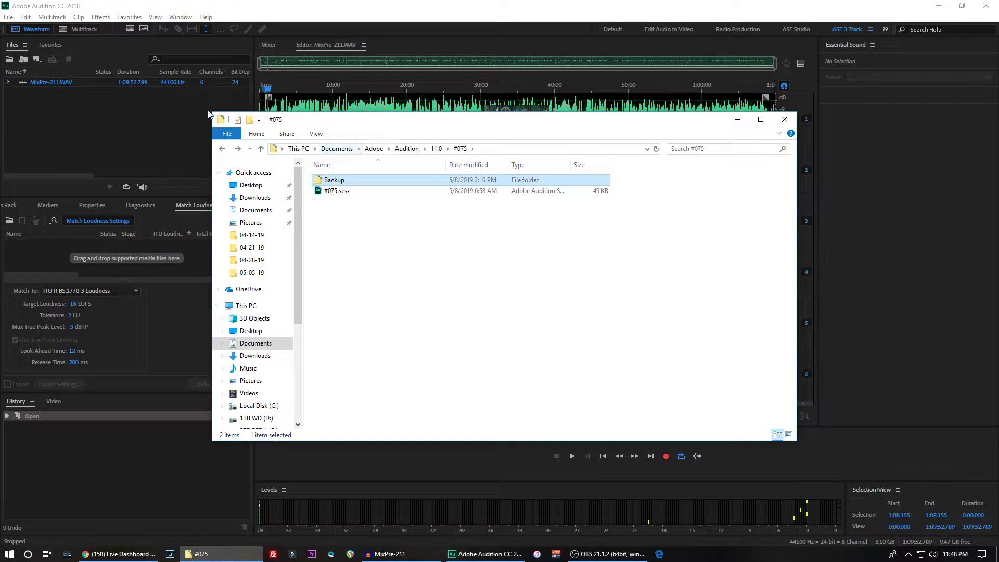
left_click(778, 119)
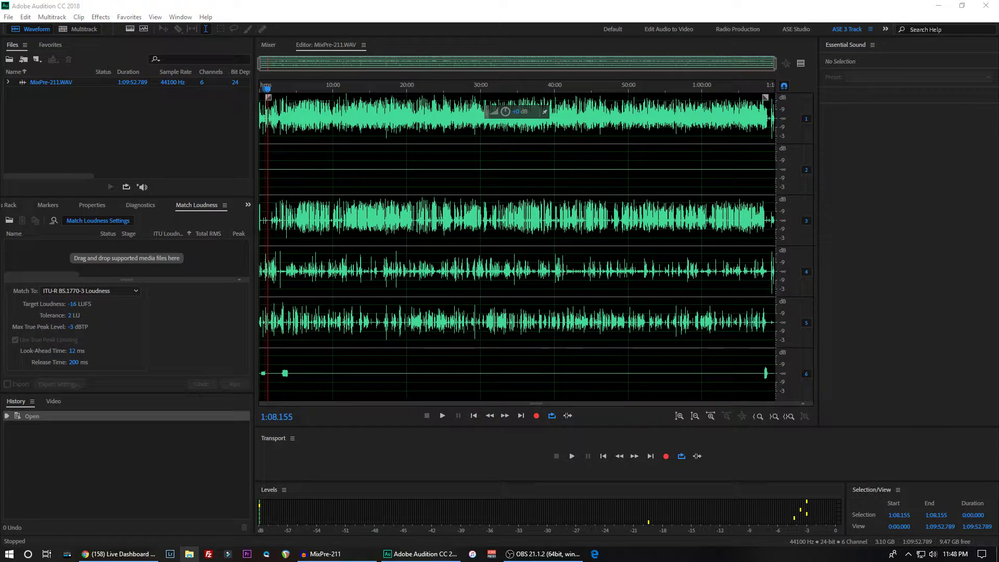
- Open File Explorer on the other monitor, uncover the desktop and check the Recycle Bin, cancelling the insert-disk prompt for USB Drive (H:)
left_click(190, 553)
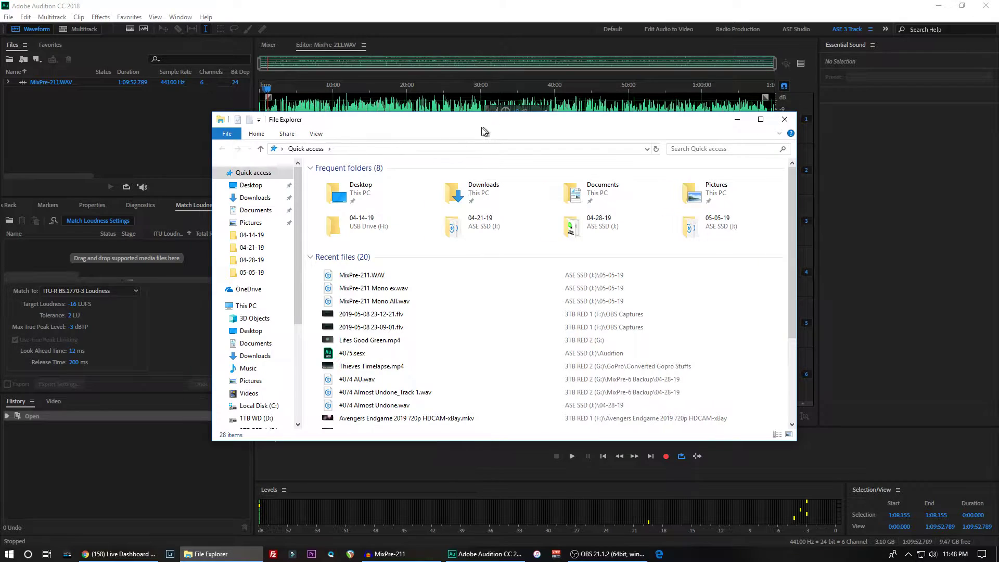
left_click_drag(482, 127, 0, 185)
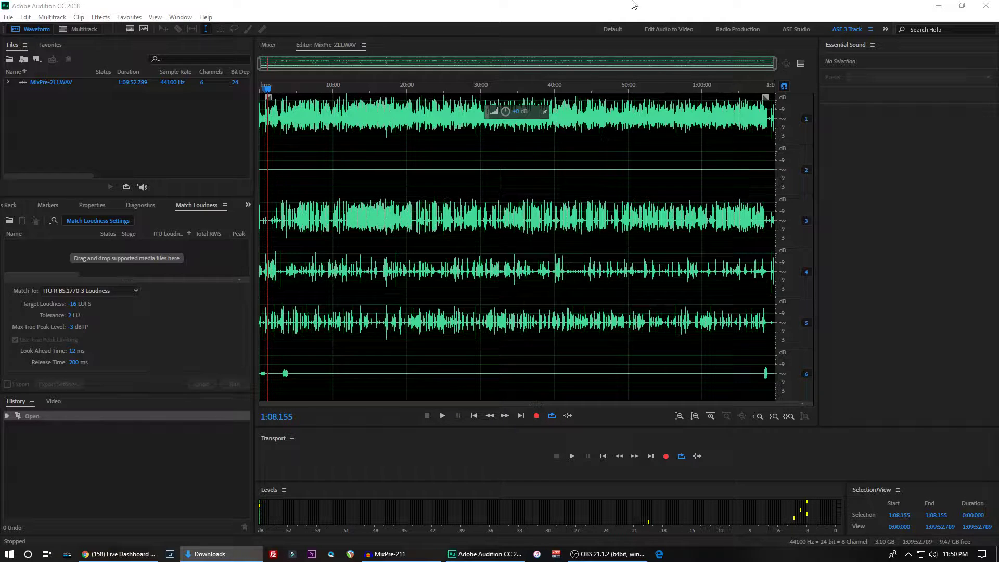
left_click(939, 6)
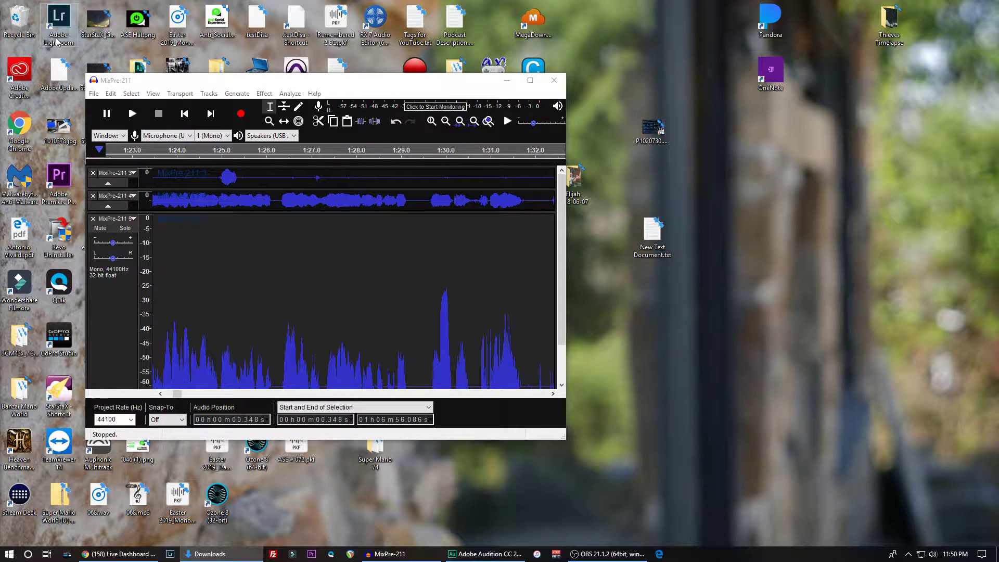
double_click(34, 13)
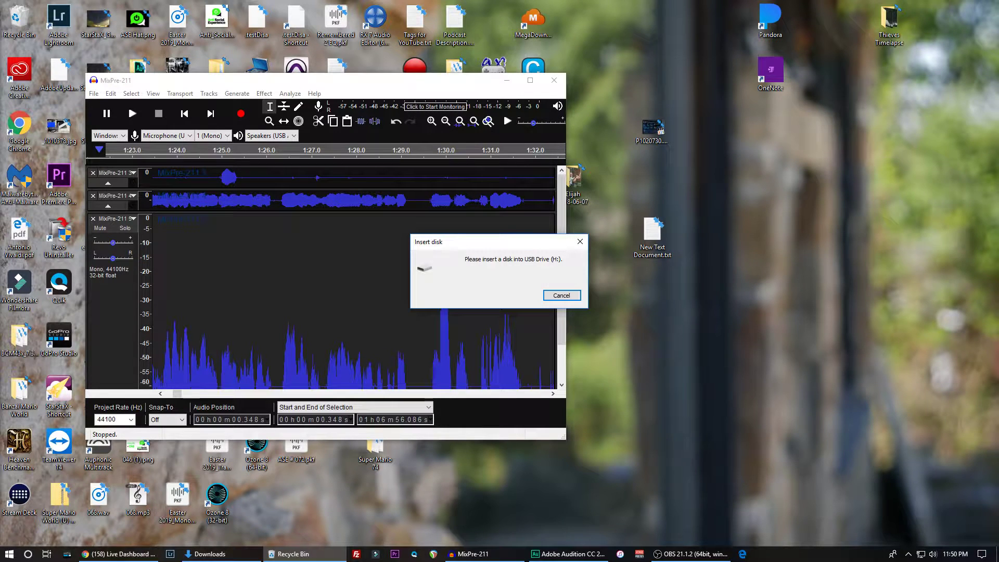
left_click(550, 294)
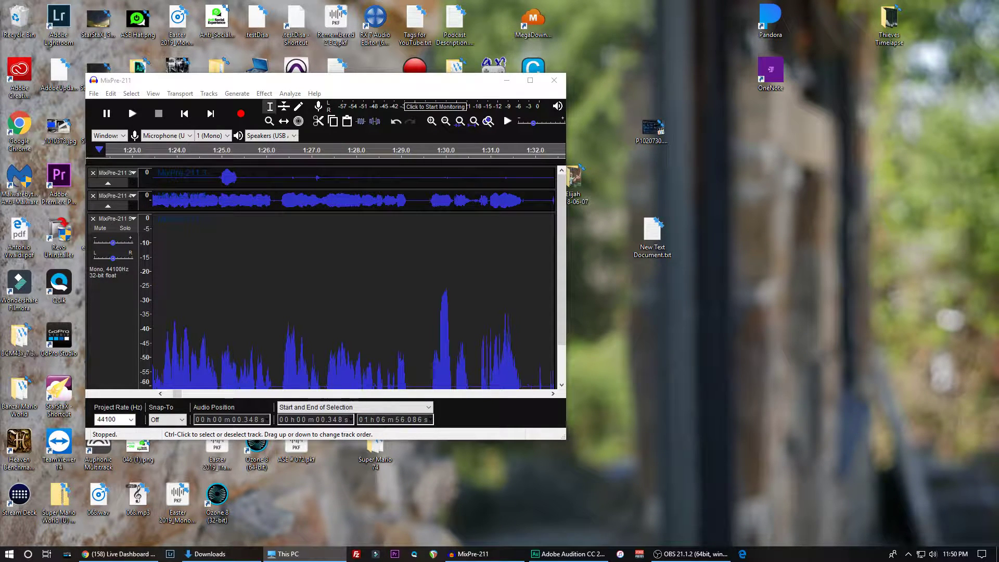
double_click(10, 13)
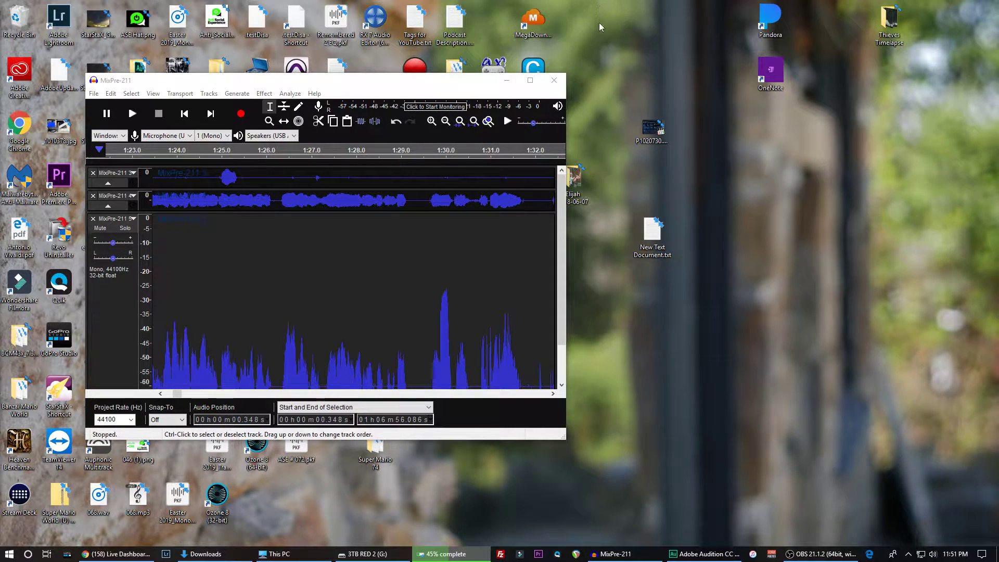
- Maximize the Audacity project MixPre-211, uncover the desktop to look over its files, and bring Audacity back to full screen
left_click_drag(441, 83, 441, 1)
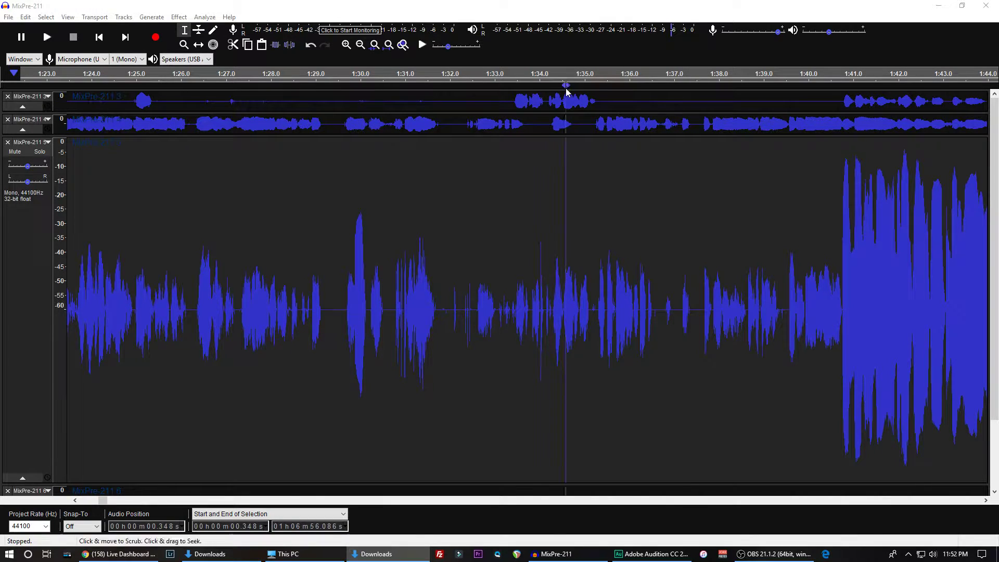
left_click(940, 7)
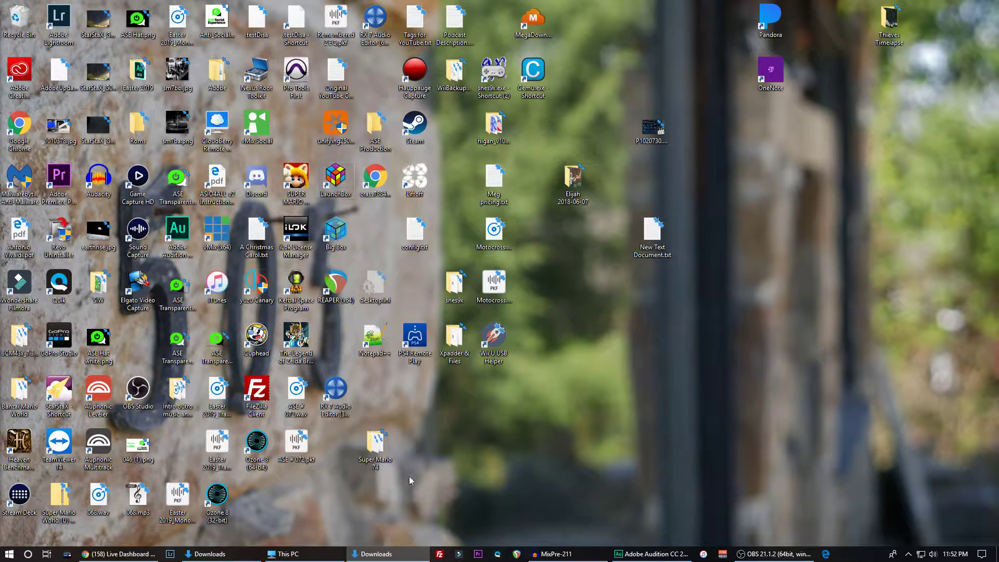
left_click(590, 559)
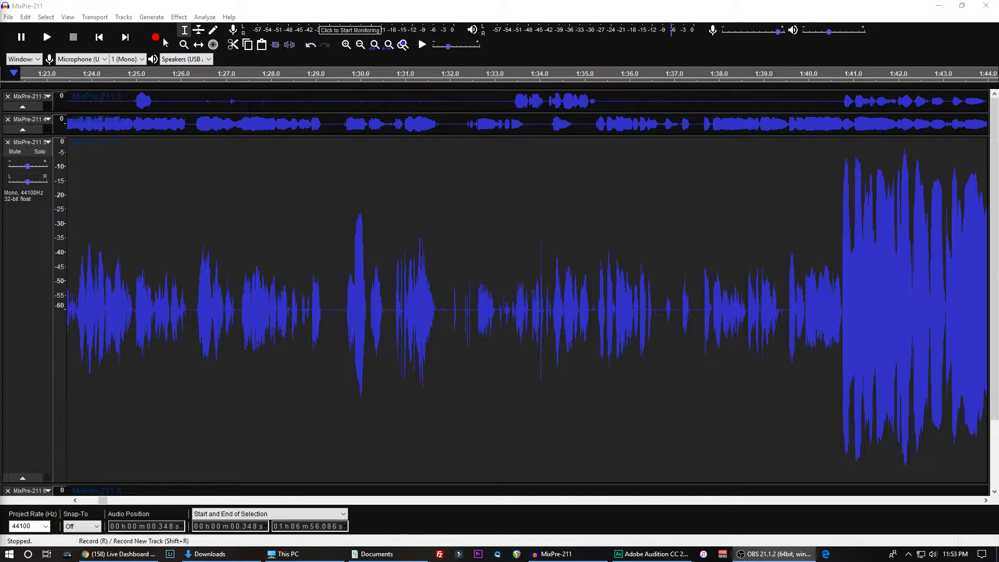
- Try to repeat the last Noise Gate on the MixPre-211 5 track
left_click(178, 16)
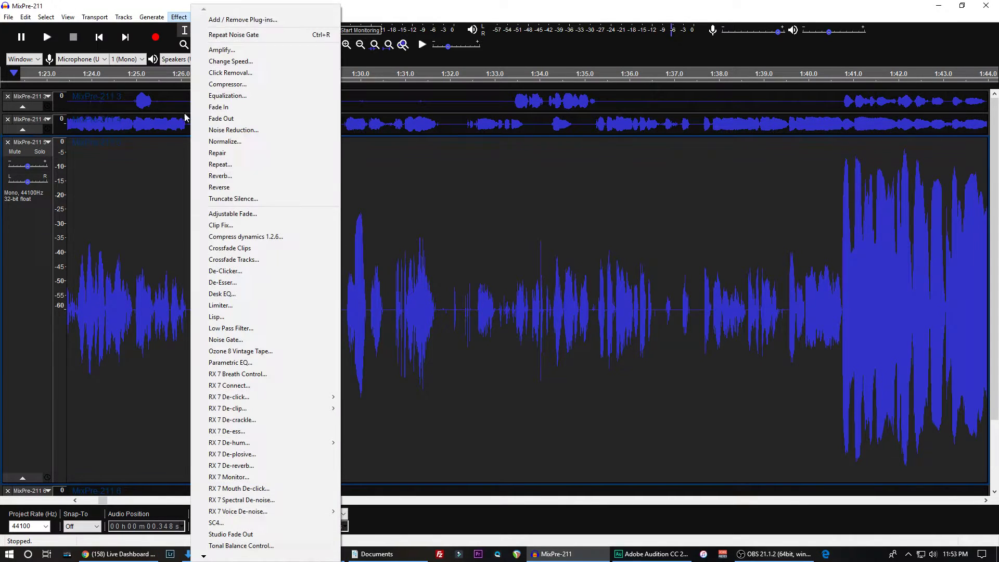
left_click(221, 37)
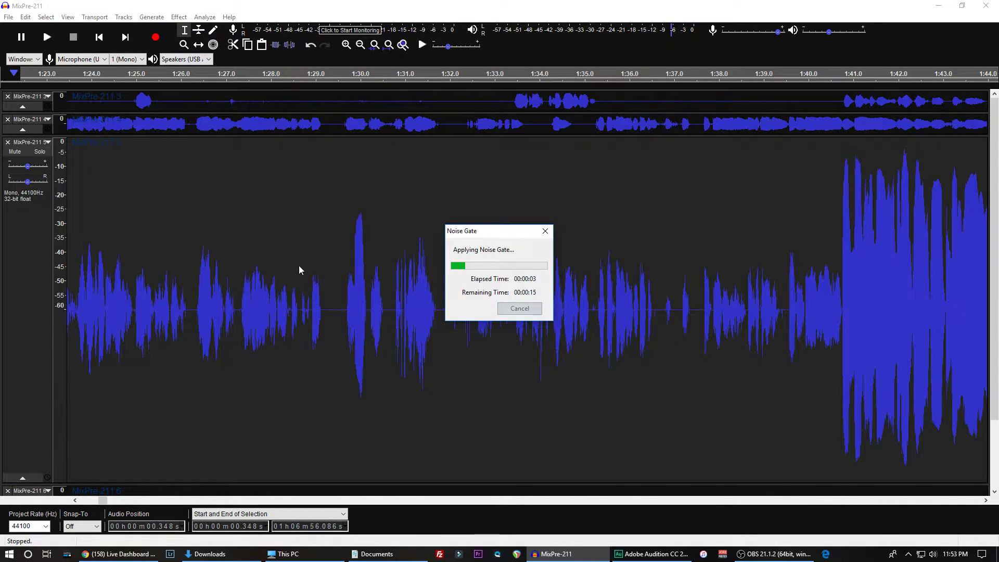
left_click(274, 252)
- Apply a Noise Gate with -26.5 dB level reduction, -32.50 dB threshold and 250 ms attack/decay to MixPre-211 5, and reduce the track's height
key("ctrl+a")
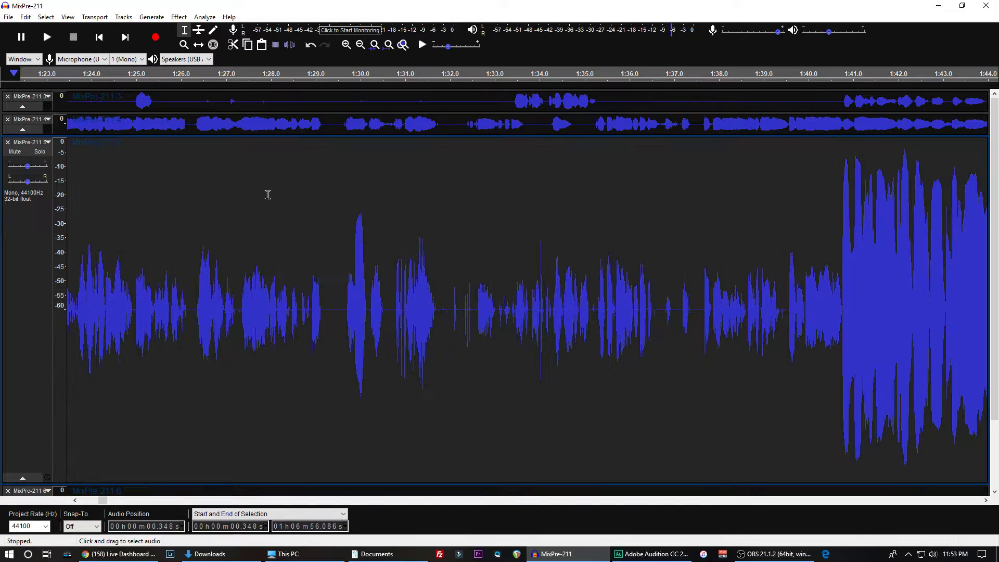
left_click(179, 16)
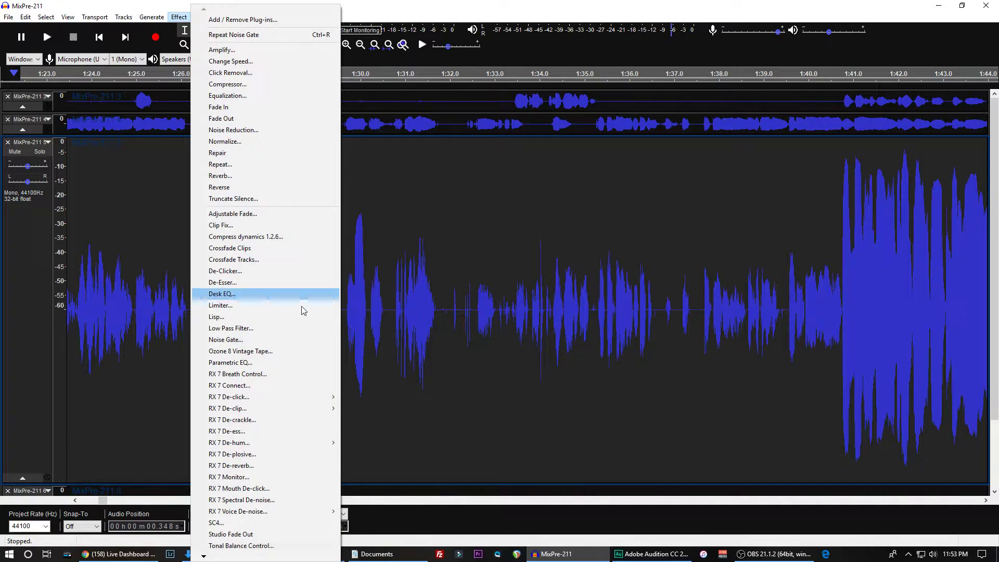
left_click(238, 340)
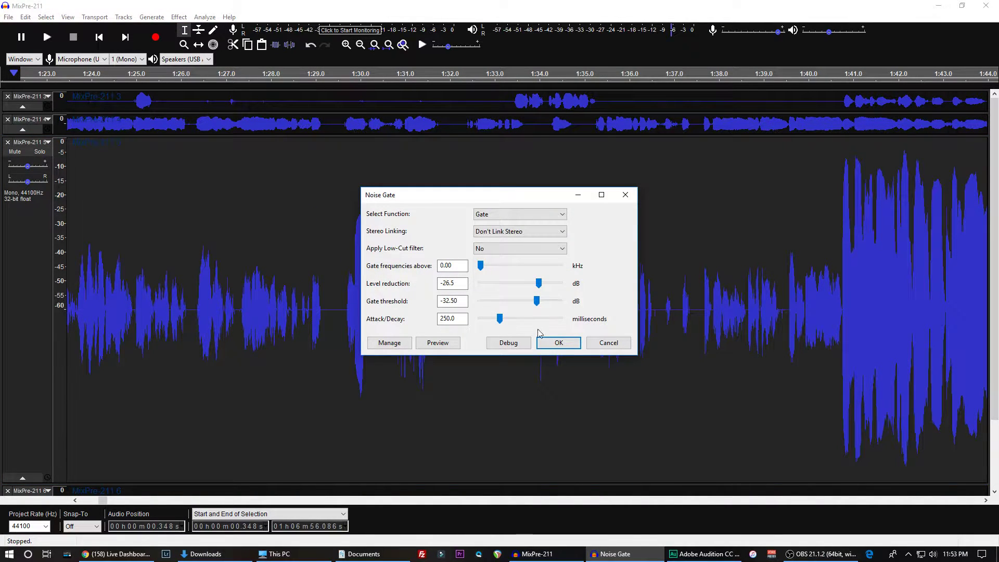
left_click(546, 343)
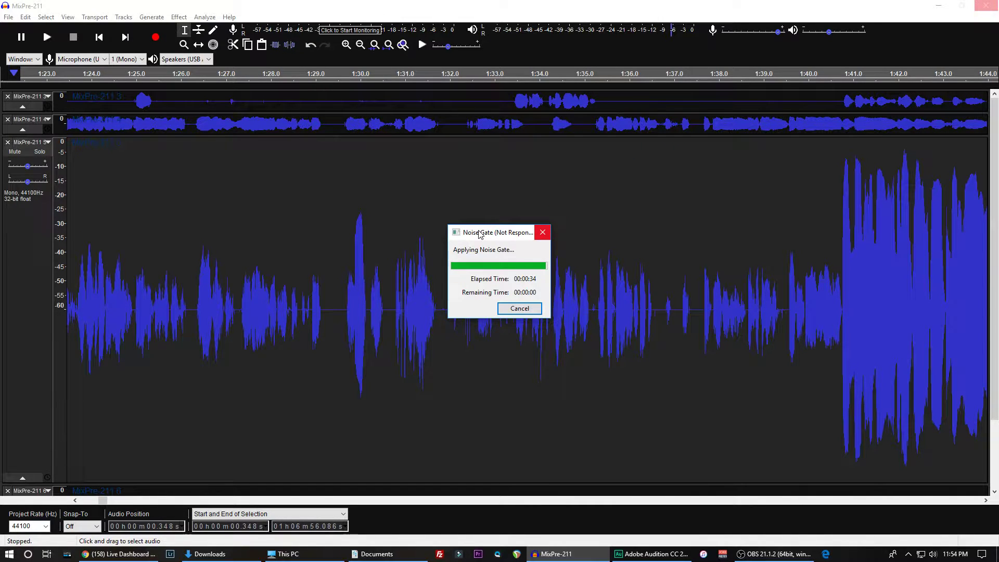
left_click_drag(479, 231, 379, 239)
left_click_drag(378, 203, 389, 199)
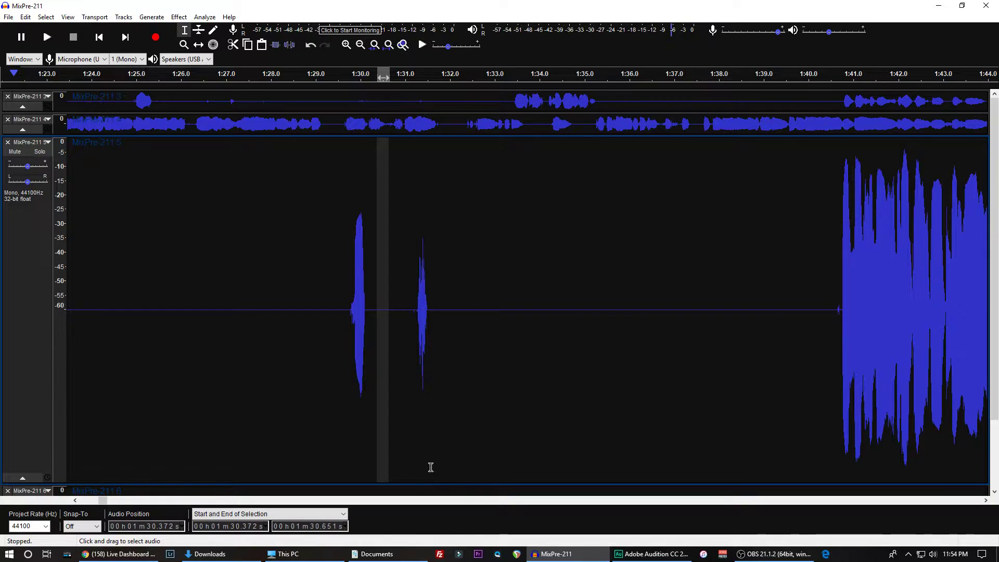
left_click_drag(432, 481, 453, 331)
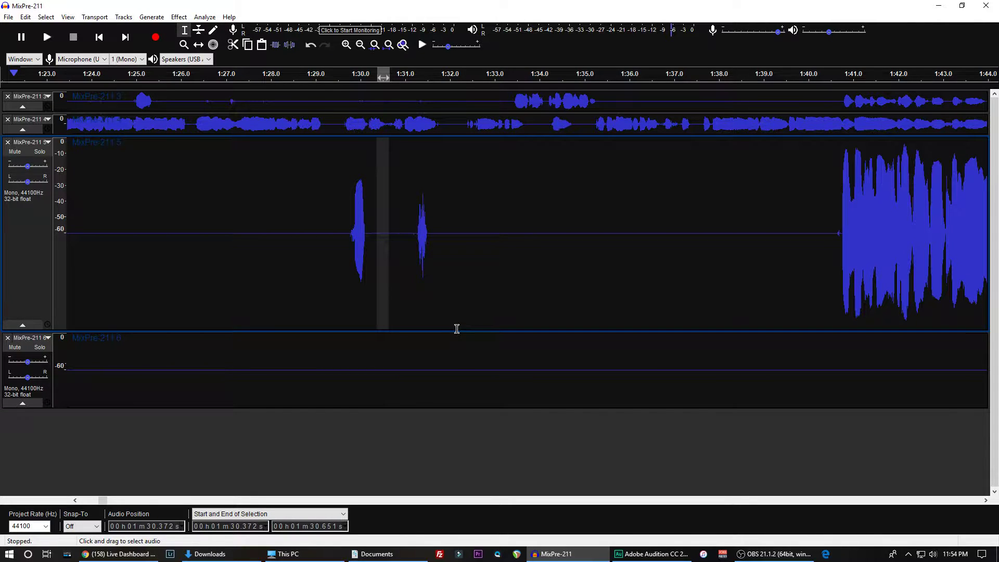
- Undo the last Noise Gate on MixPre-211 5, try to repeat the effect, and dismiss the file error
key("ctrl+z")
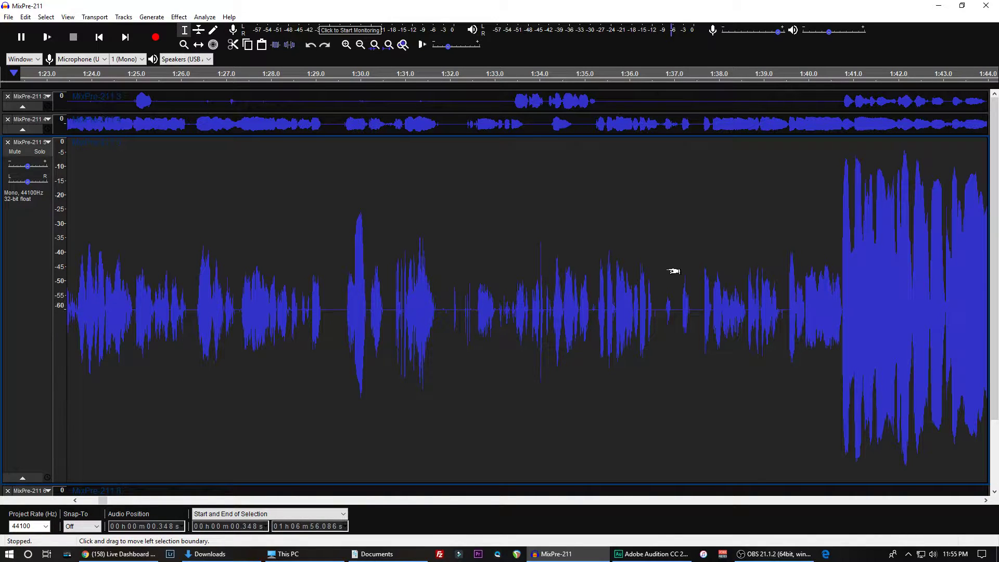
key("ctrl+r")
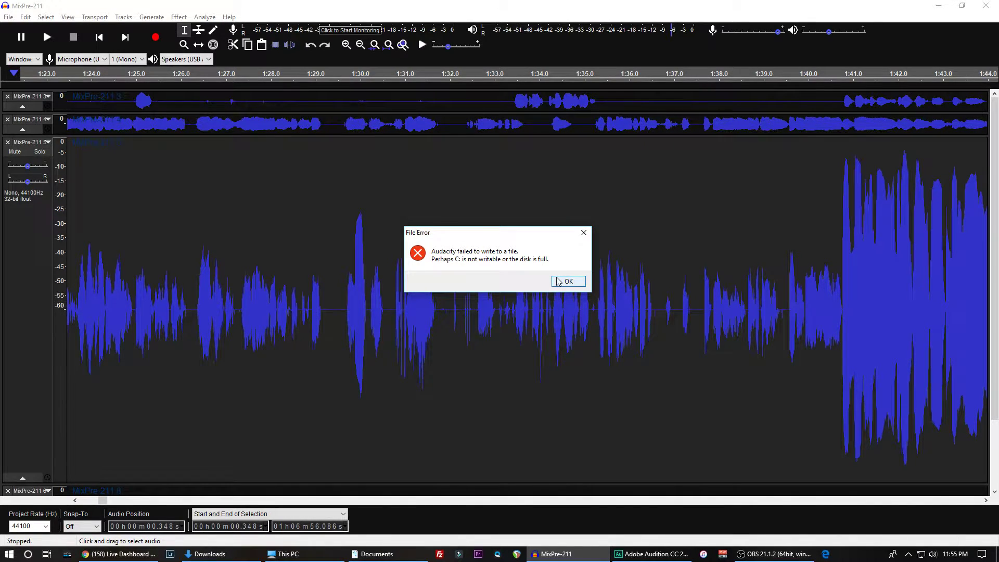
left_click(561, 284)
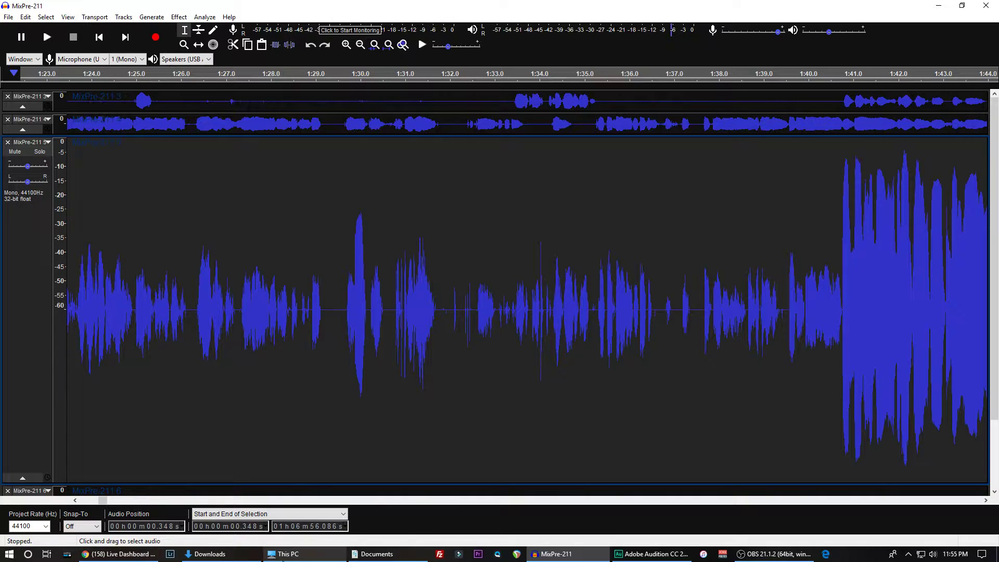
- Move the large files from the Desktop to 3TB RED 2 (G:), cancelling the replacement of ASE # 072.wav
left_click(243, 555)
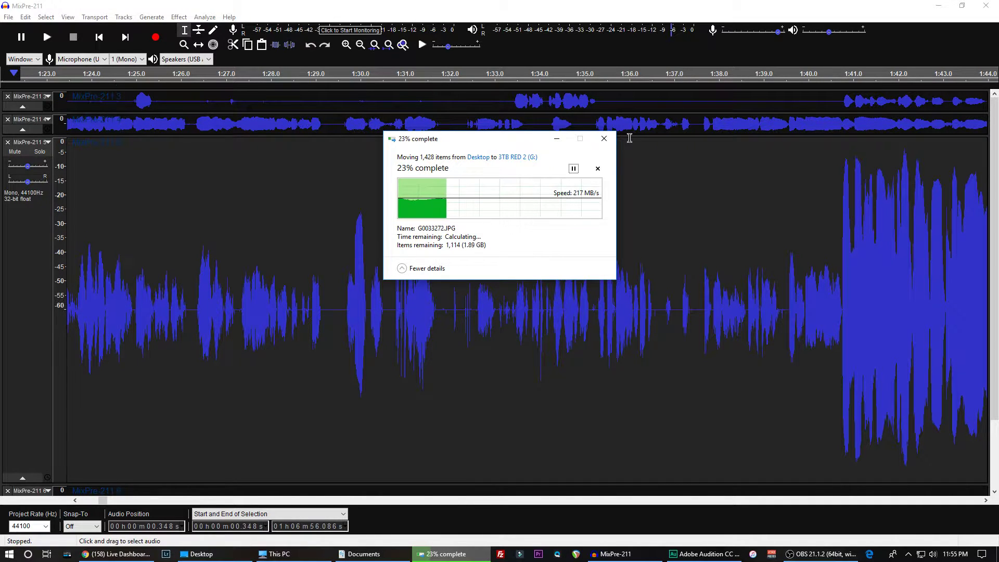
left_click_drag(489, 139, 0, 270)
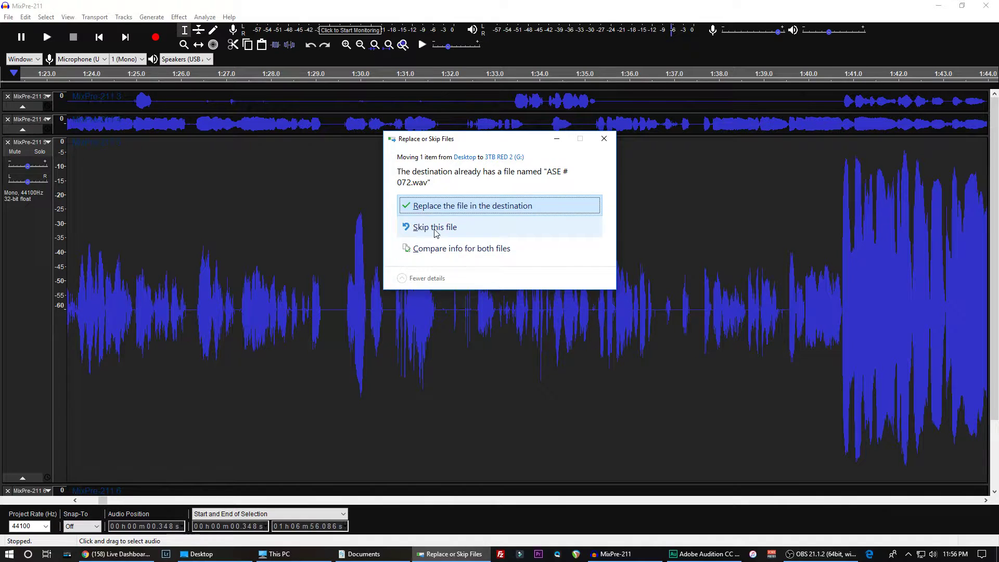
left_click(604, 138)
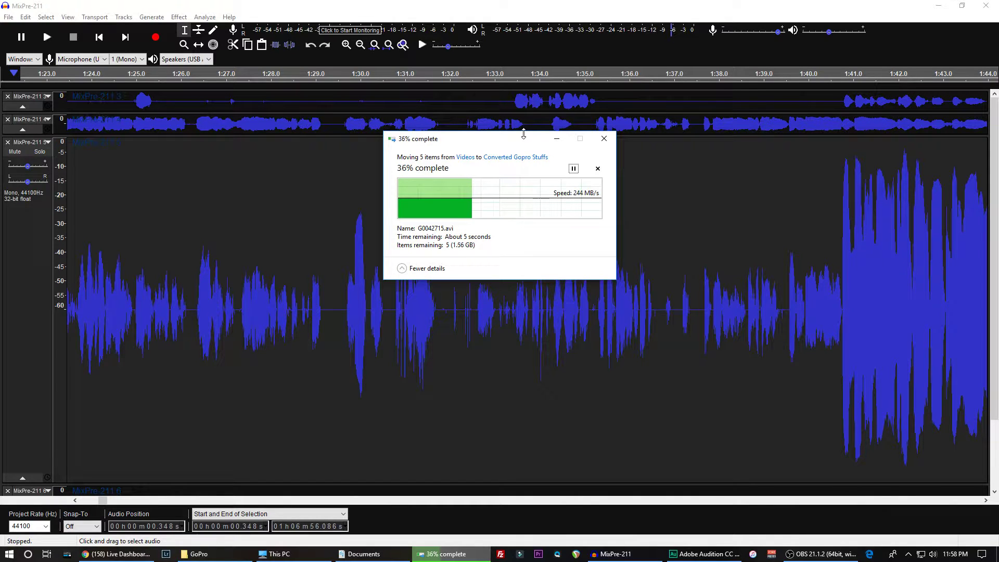
- Move the five GoPro items from Videos to Converted Gopro Stuffs and check the free space of the drives under This PC
left_click_drag(524, 141, 0, 219)
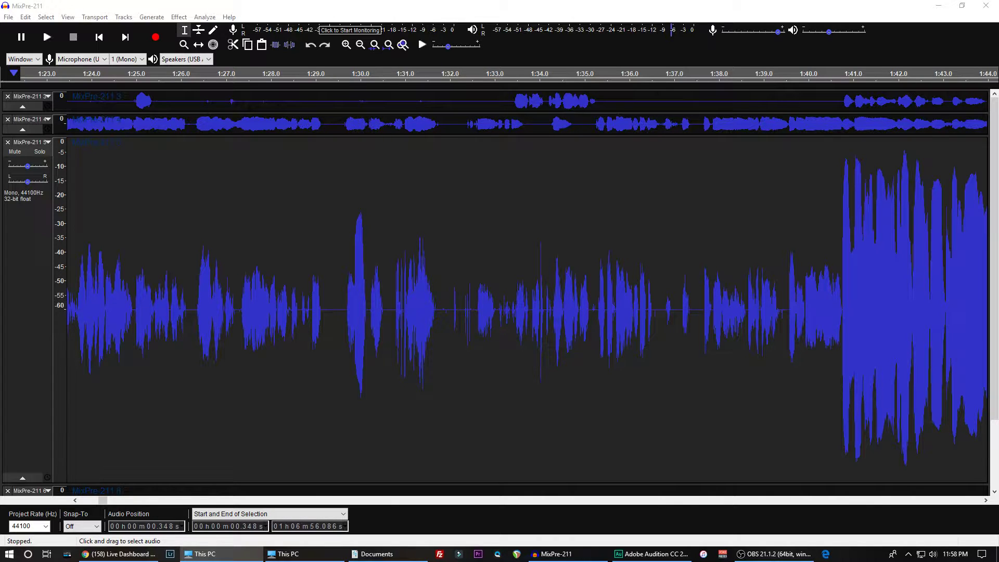
left_click_drag(0, 211, 530, 126)
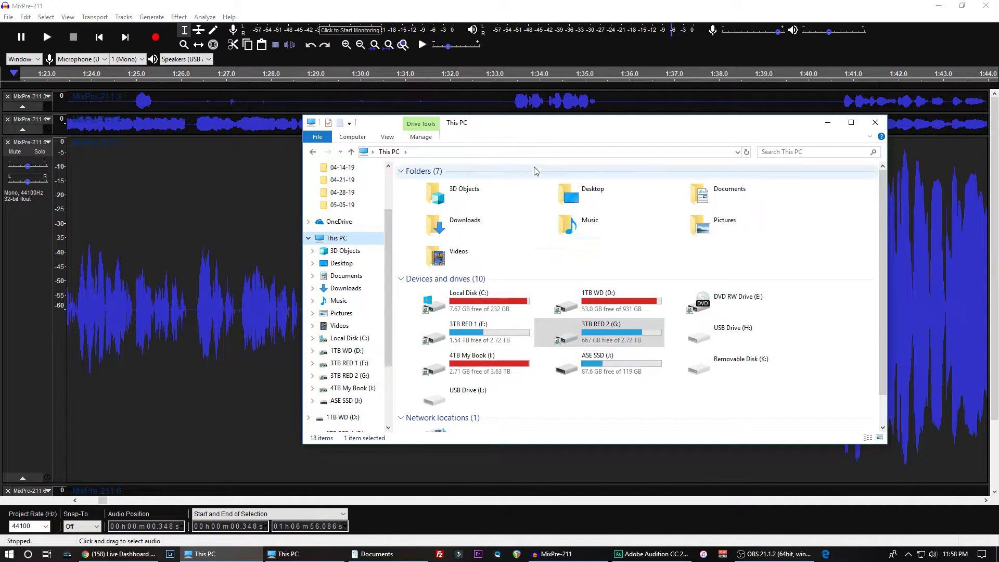
left_click_drag(541, 124, 0, 125)
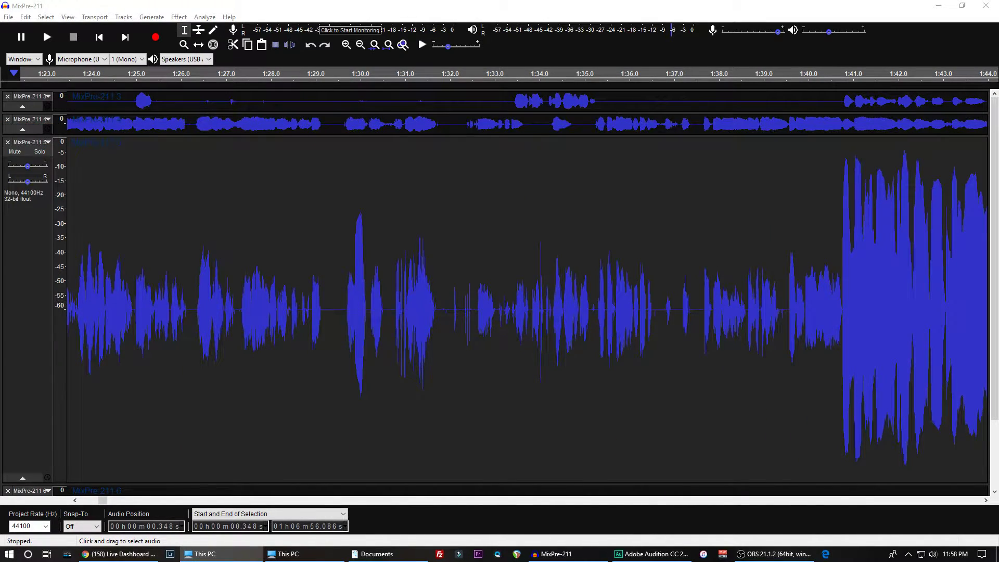
- Close the open This PC and Documents windows in File Explorer
key("alt+F4")
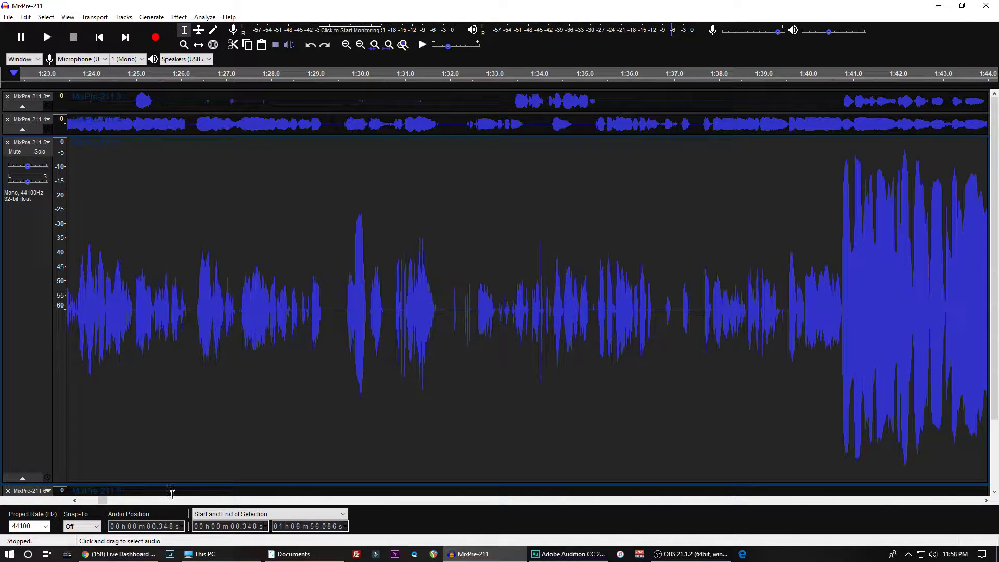
right_click(335, 555)
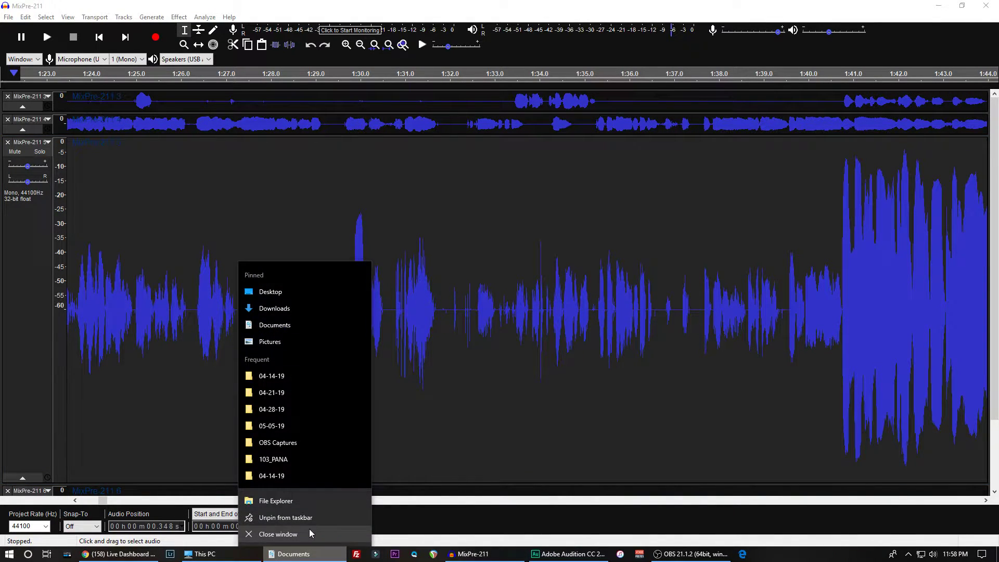
left_click(312, 536)
right_click(196, 556)
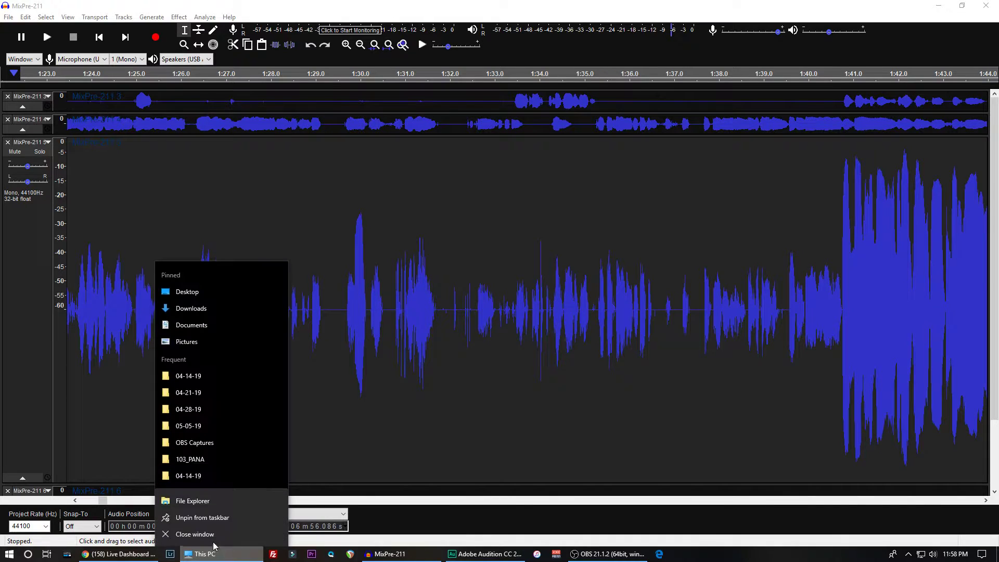
left_click(198, 535)
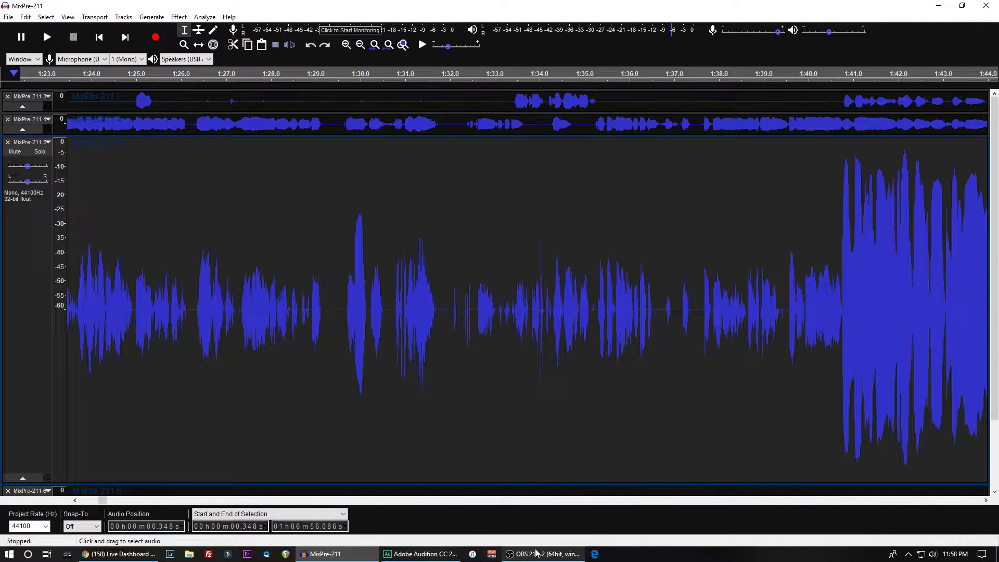
- Repeat the last Noise Gate on MixPre-211 5 and reduce the track's height
mouse_move(549, 558)
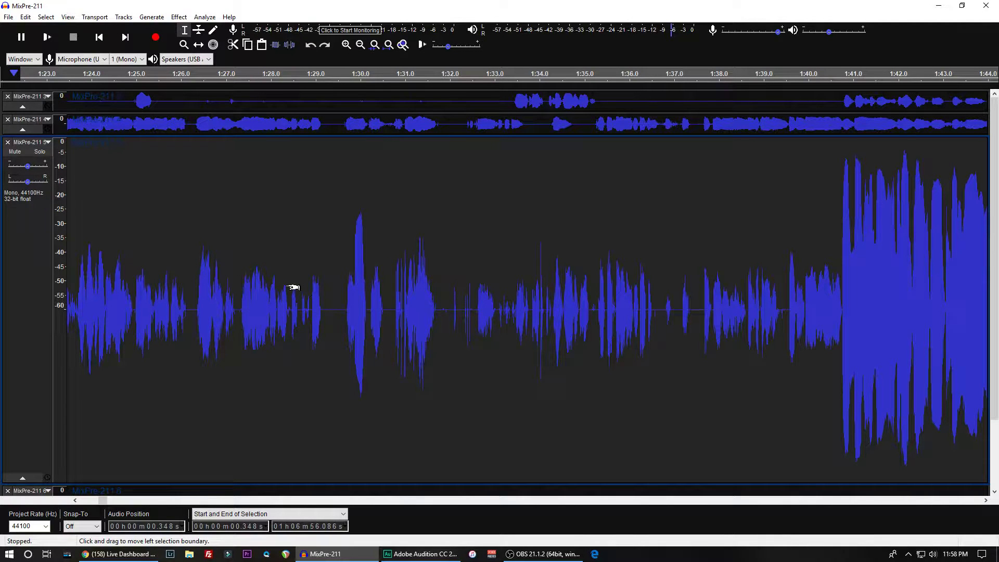
key("ctrl+r")
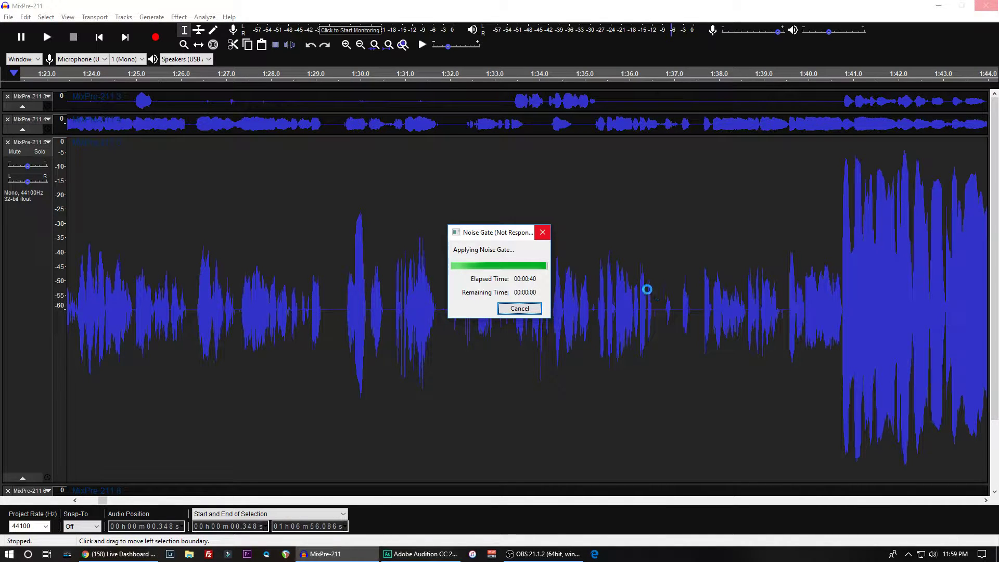
left_click_drag(490, 233, 483, 234)
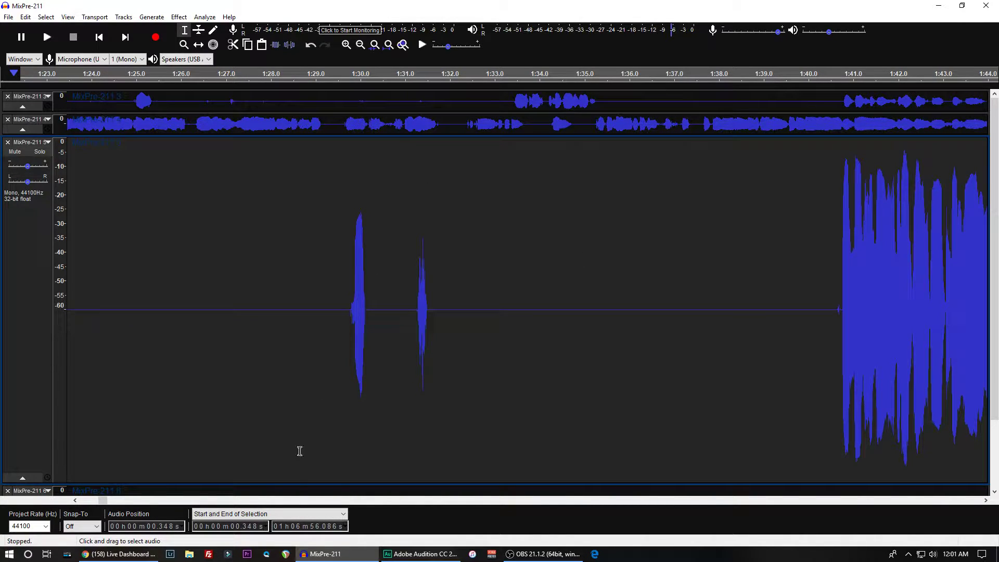
left_click_drag(296, 483, 303, 234)
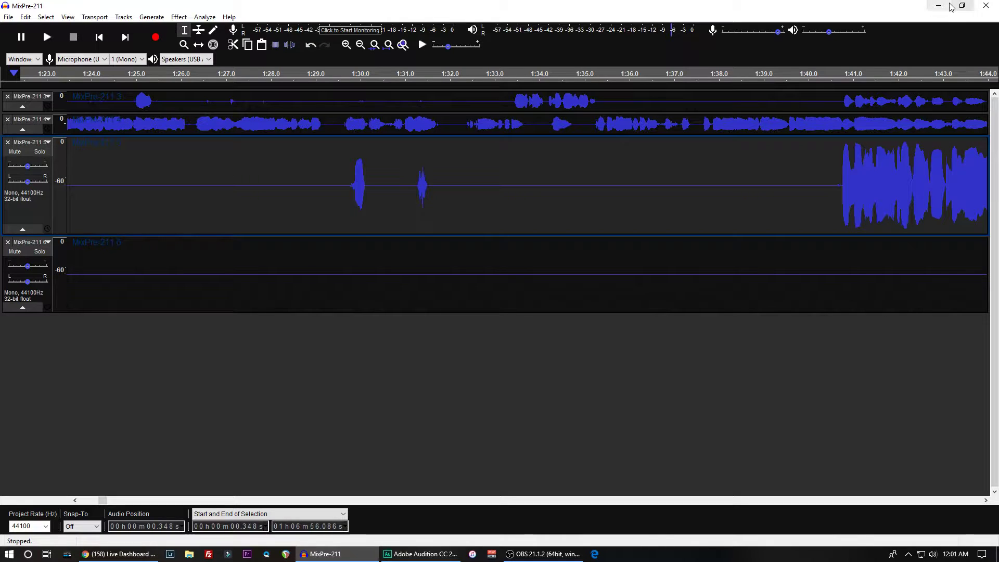
- Select and enlarge MixPre-211 4, and play the recording from about 3:20 and from about 3:22 to check its gaps
left_click(191, 121)
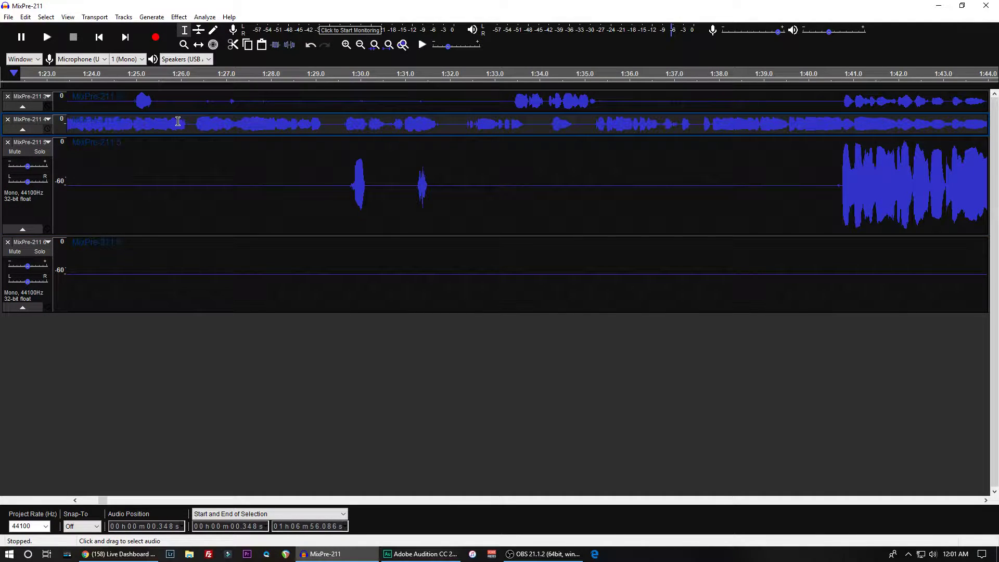
left_click_drag(214, 134, 187, 445)
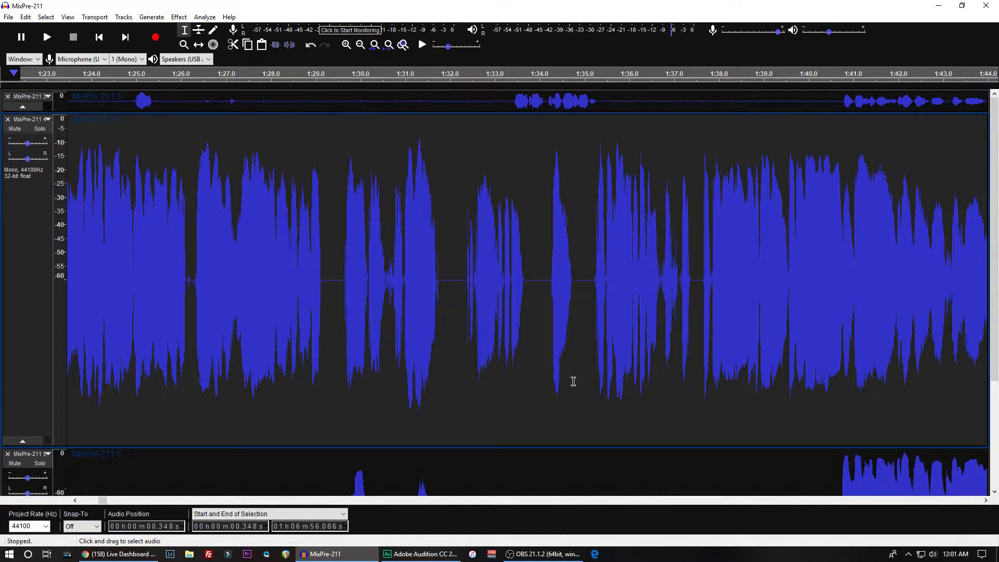
left_click_drag(102, 501, 125, 501)
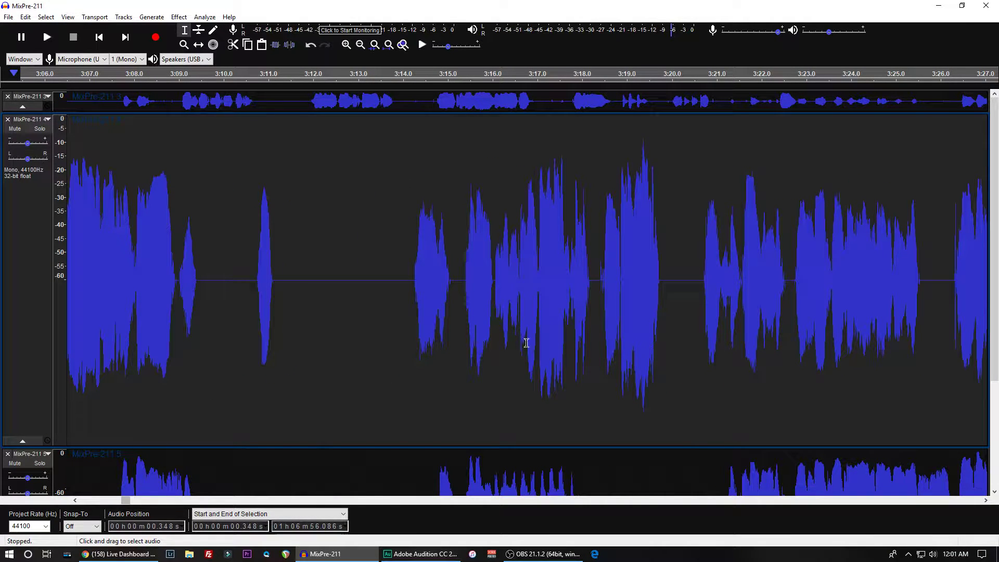
left_click(682, 284)
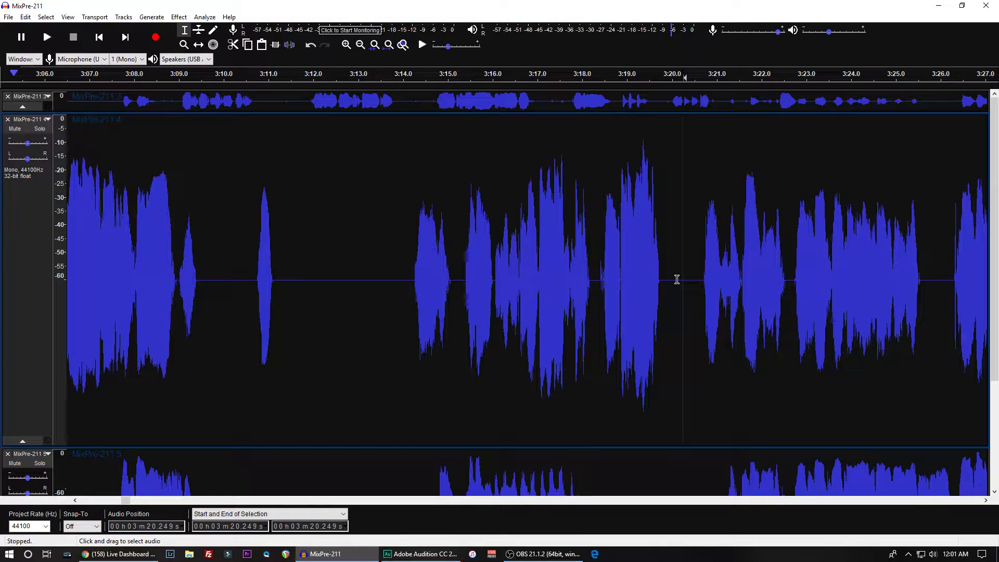
key("space")
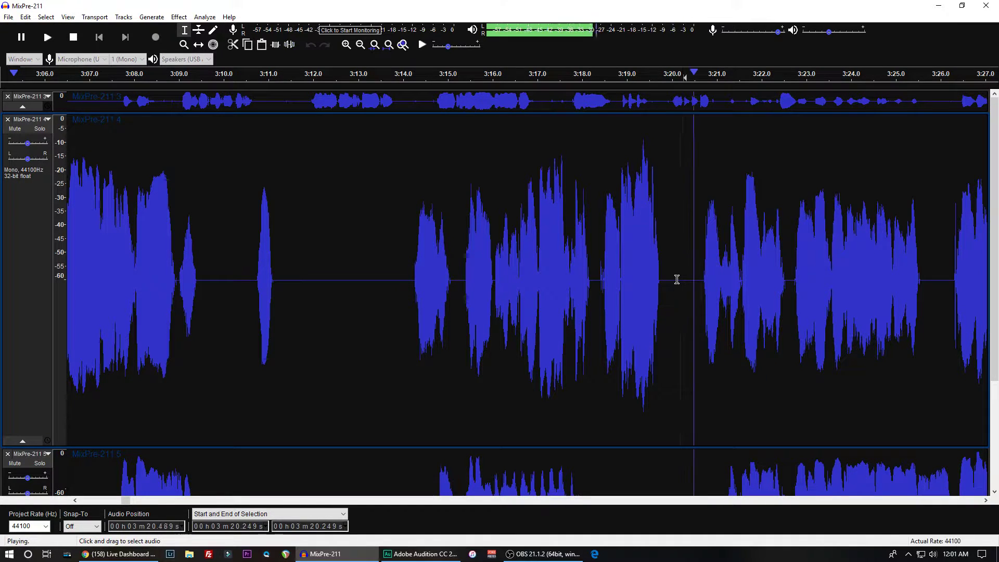
key("x")
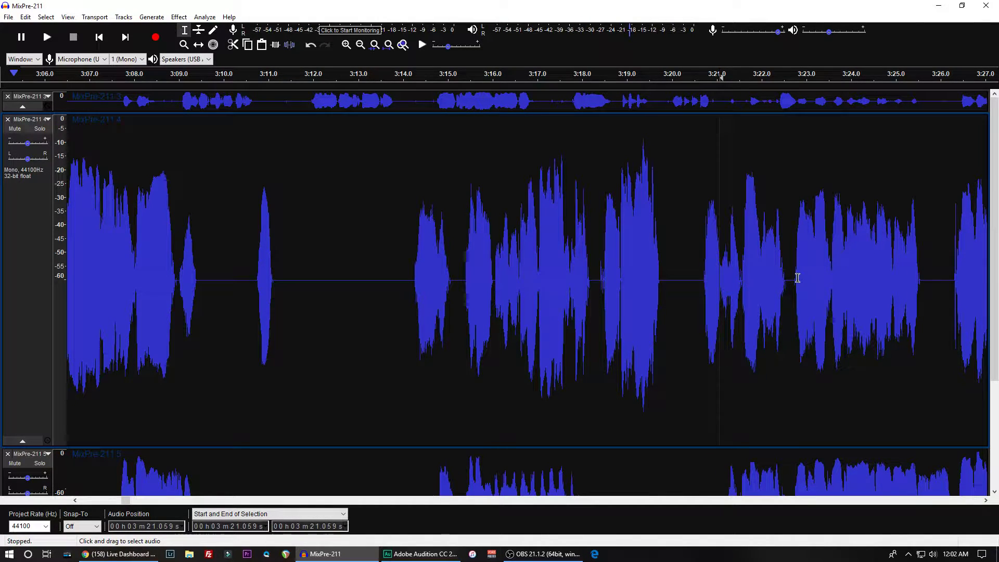
left_click_drag(797, 279, 794, 280)
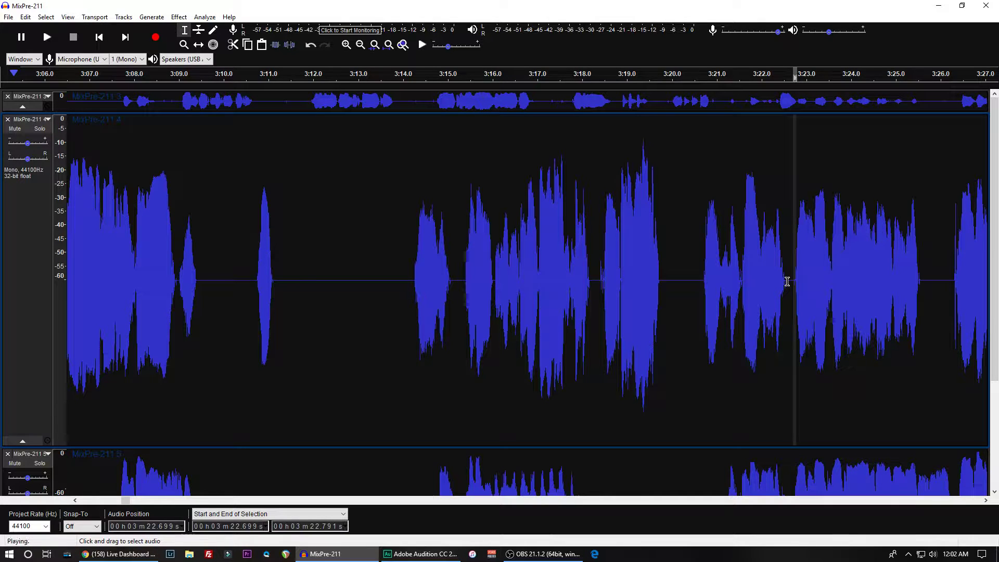
left_click(783, 278)
key("space")
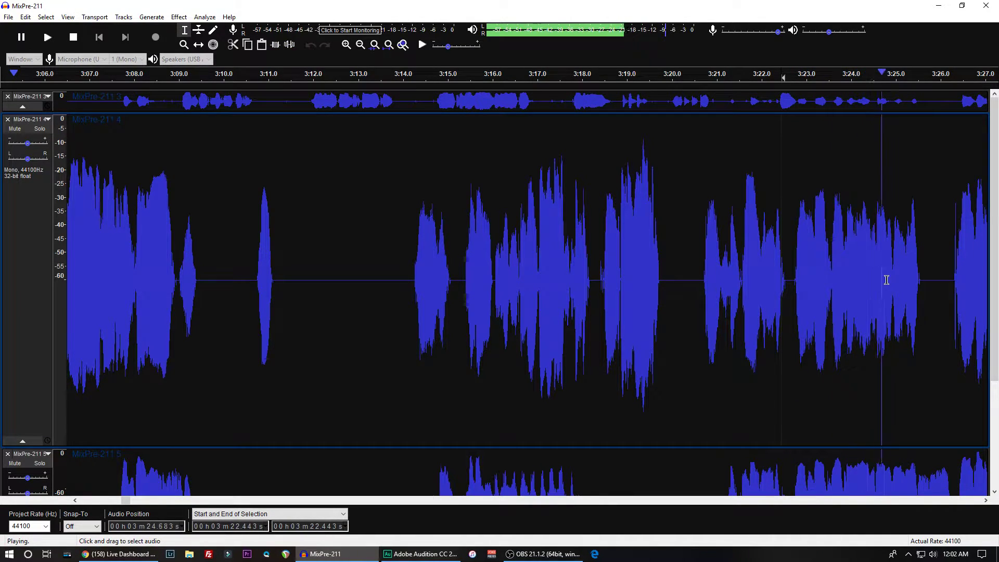
key("x")
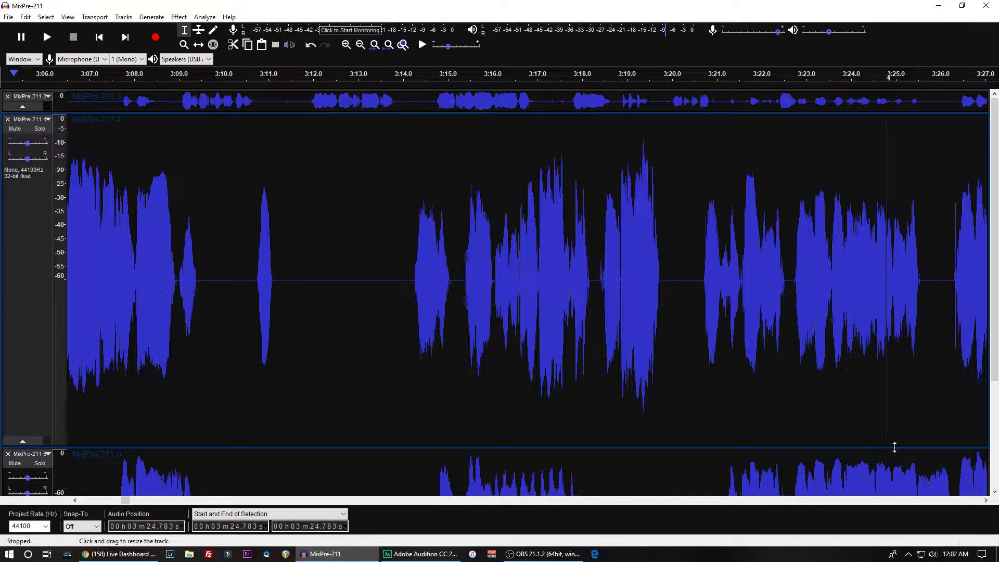
- Reduce the height of MixPre-211 4 and play the recording from about 4:40 and from about 4:32
left_click_drag(894, 446, 896, 300)
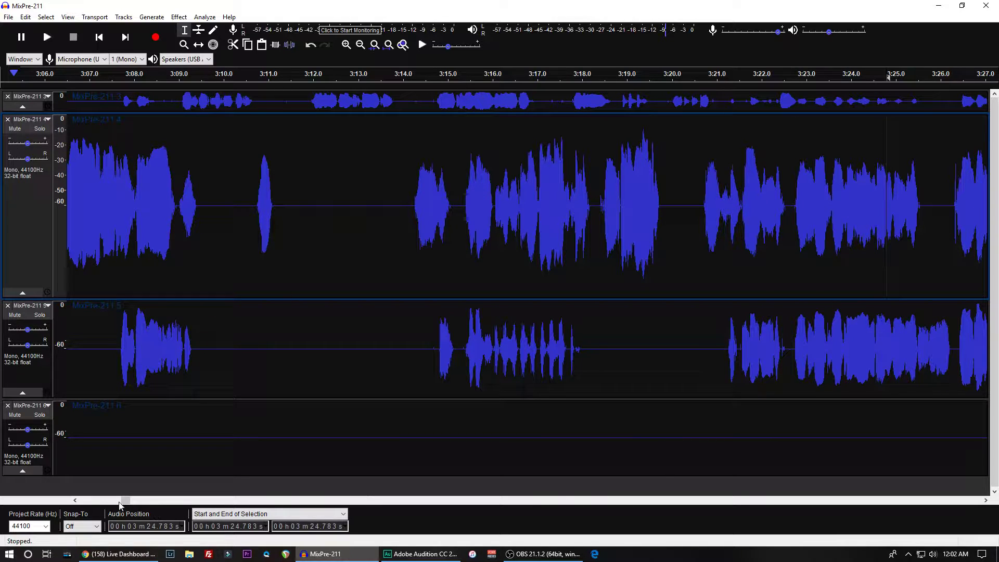
left_click_drag(126, 503, 145, 503)
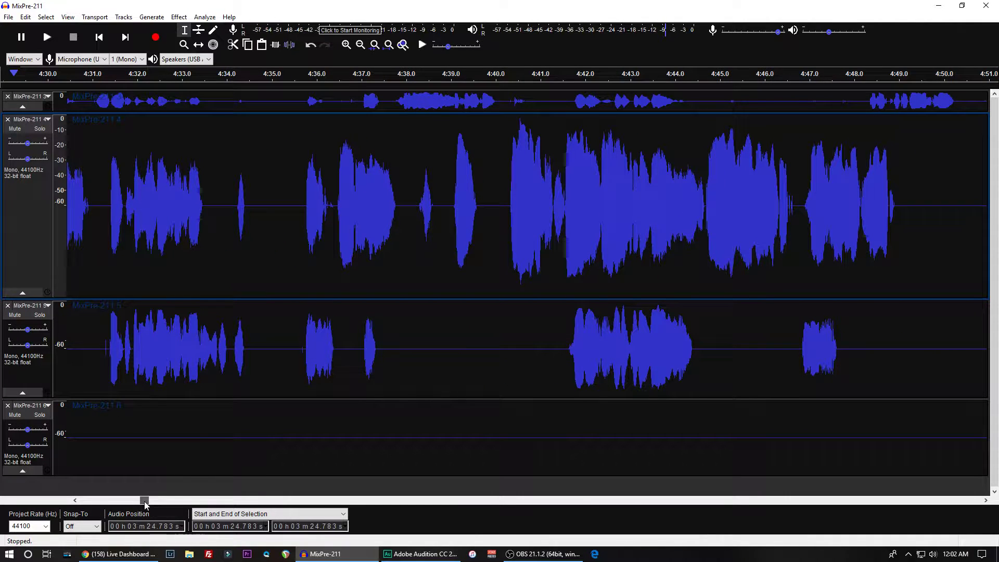
left_click(504, 213)
key("space")
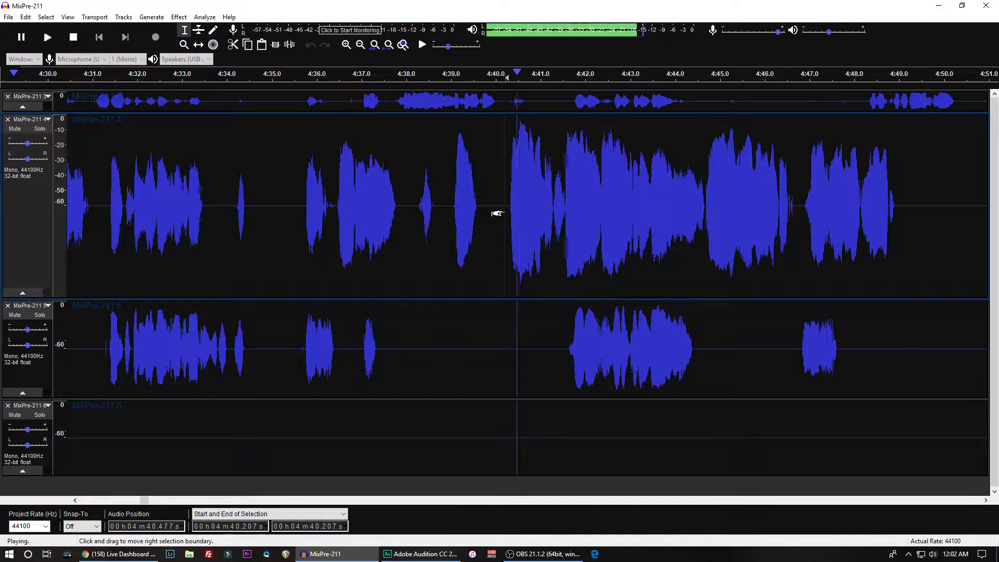
key("x")
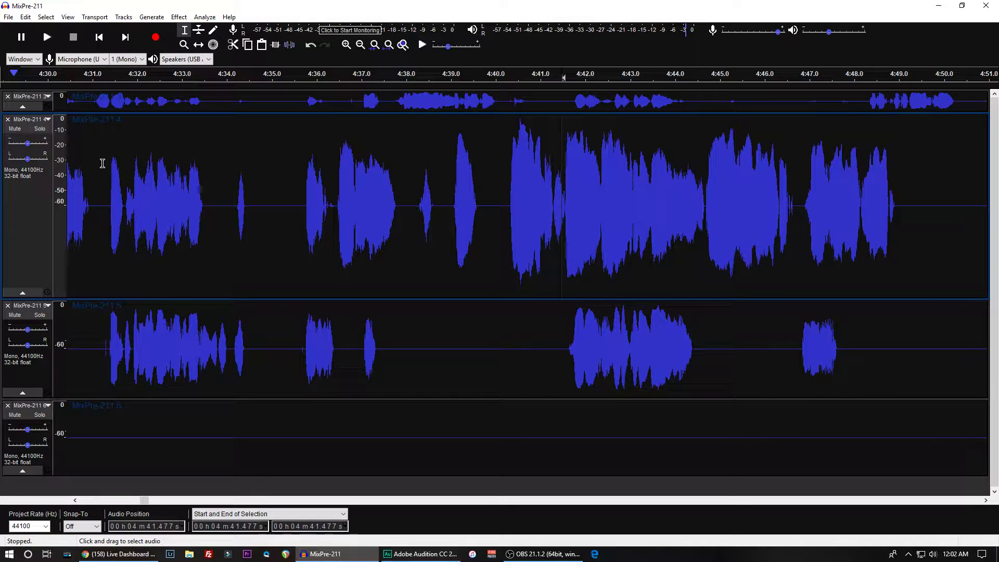
left_click(133, 177)
key("space")
key("x")
- Enlarge MixPre-211 4 until its waveform fills the track area
left_click(284, 296)
left_click_drag(284, 296, 281, 381)
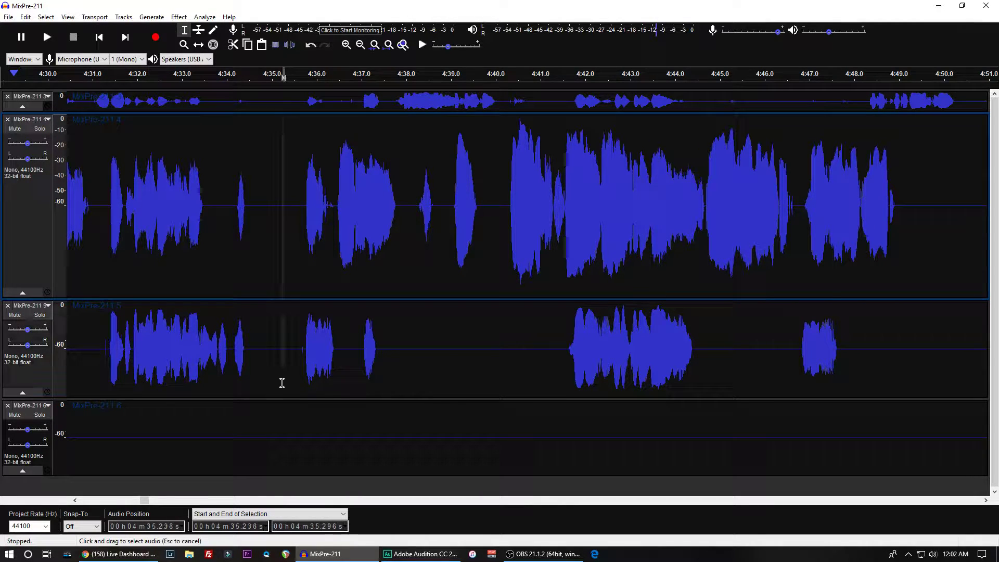
left_click_drag(275, 298, 277, 561)
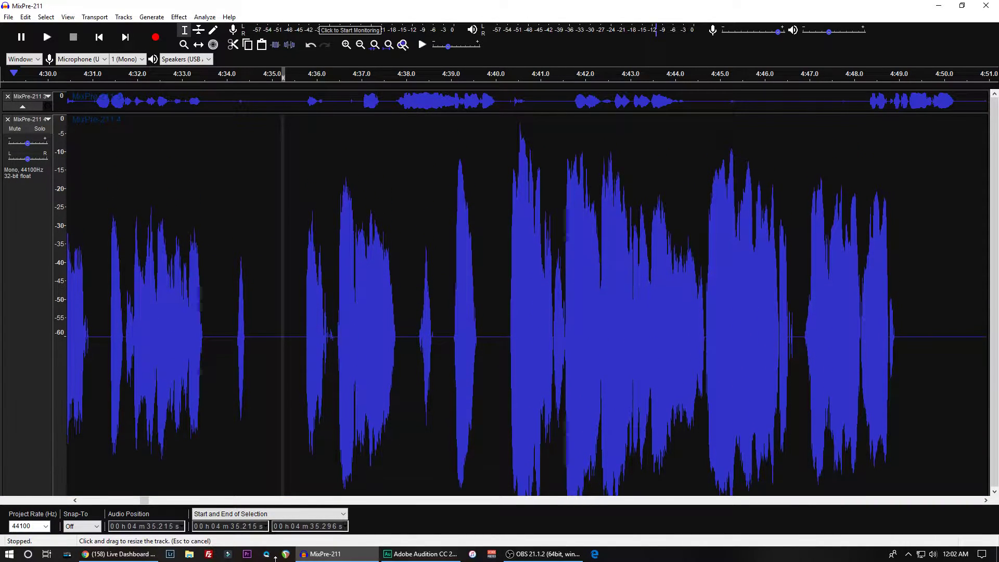
scroll(163, 452, "down", 2)
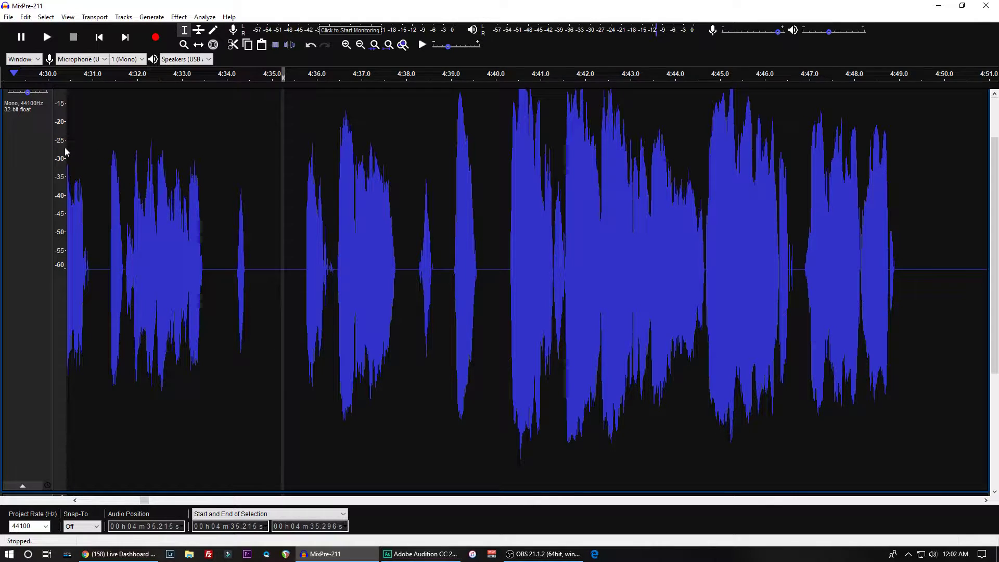
- Apply a Noise Gate with a -28.50 dB gate threshold to the whole MixPre-211 4 track
left_click(226, 216)
key("ctrl+a")
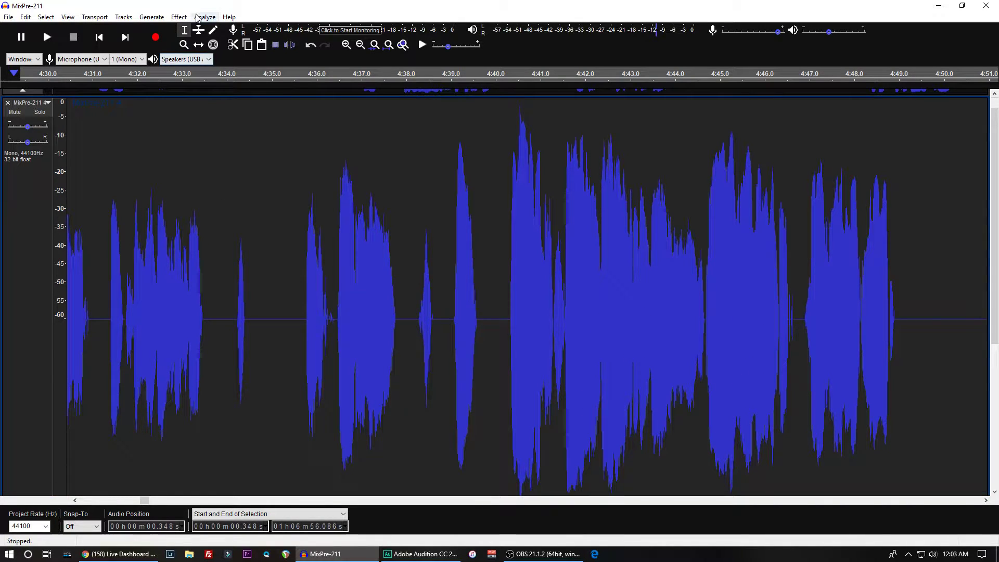
left_click(179, 17)
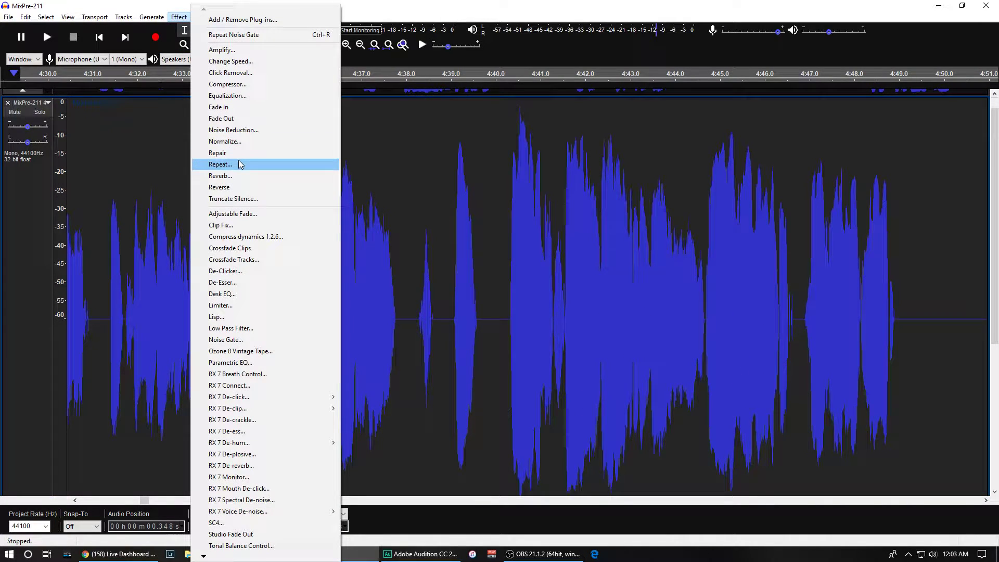
left_click(223, 340)
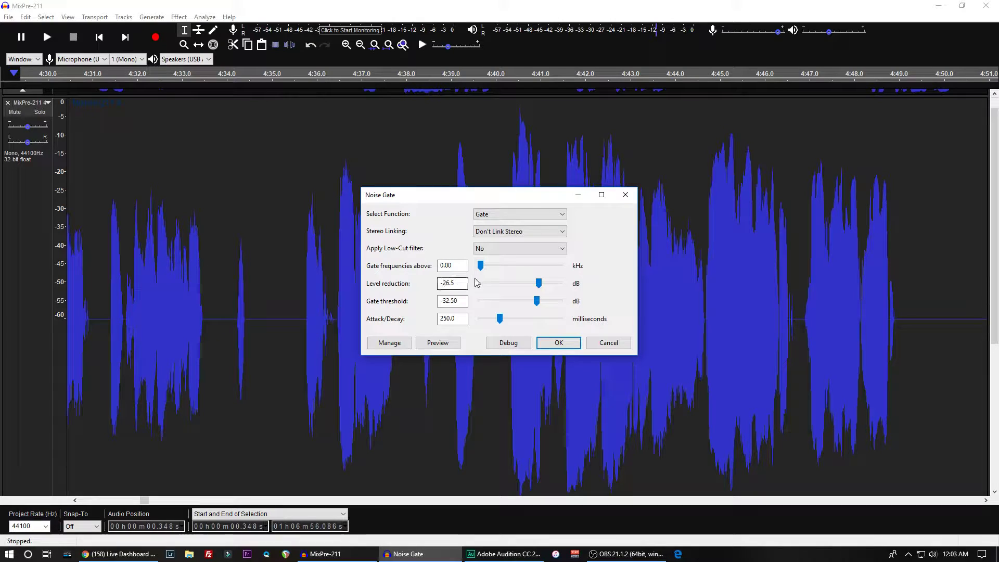
left_click_drag(449, 302, 443, 302)
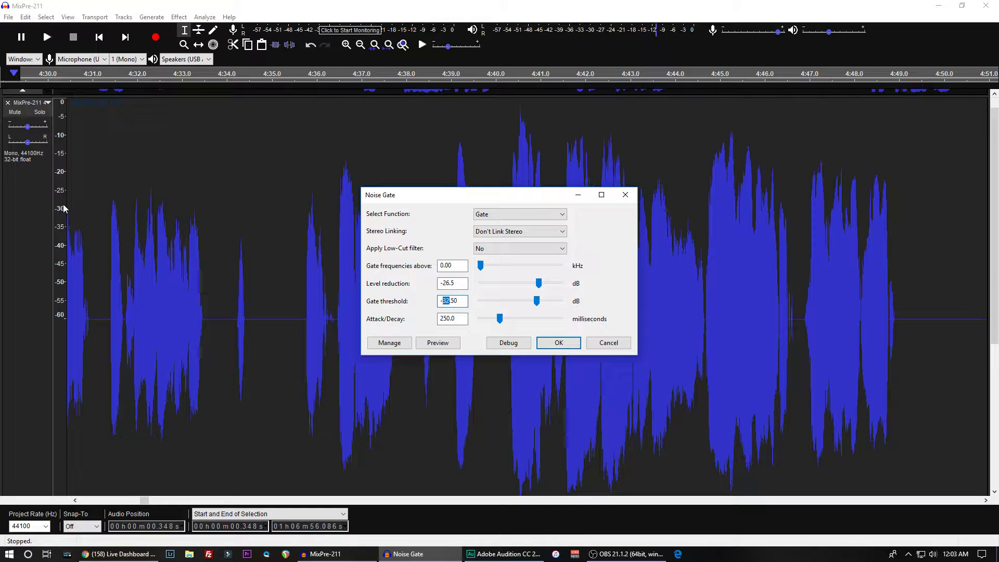
type("28")
left_click(558, 342)
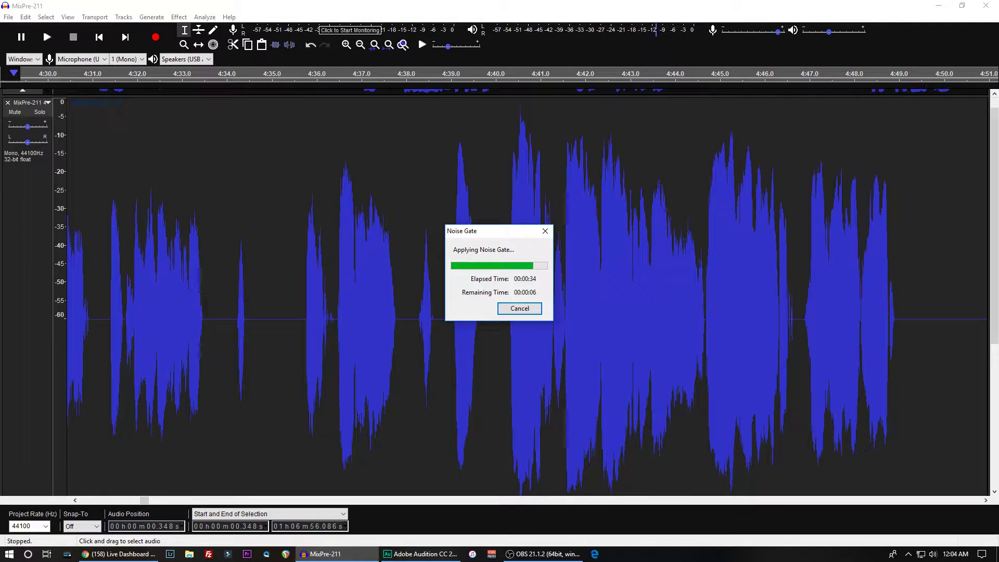
- Play the gated MixPre-211 4 from about 4:33 and from about 4:39 to check the result
key("alt+Tab")
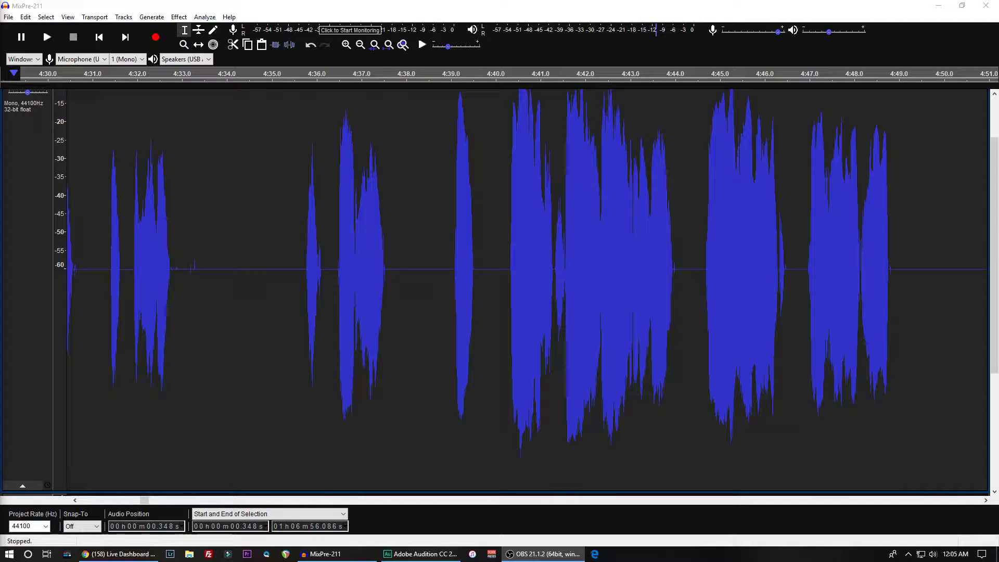
left_click(175, 247)
scroll(166, 250, "up", 2)
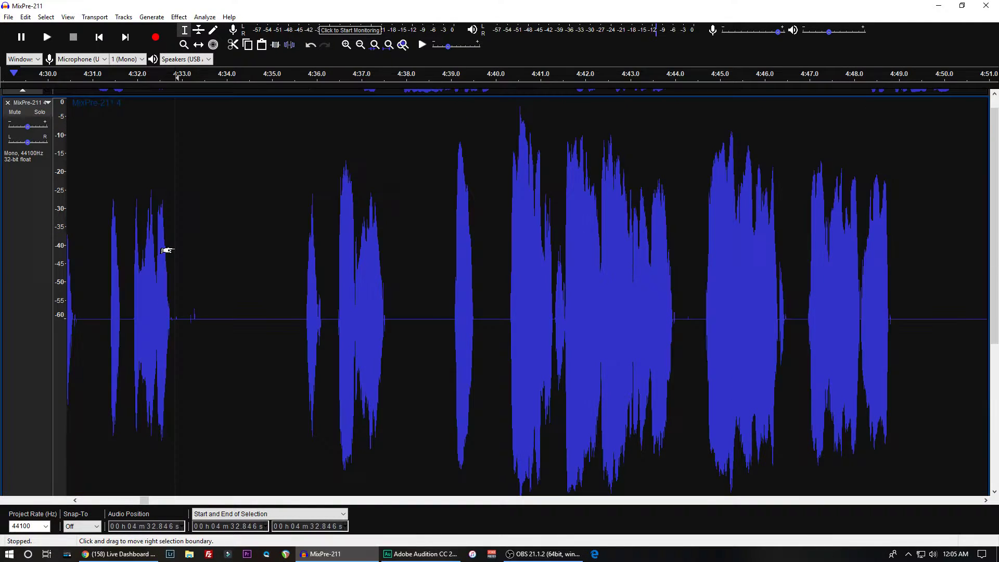
key("space")
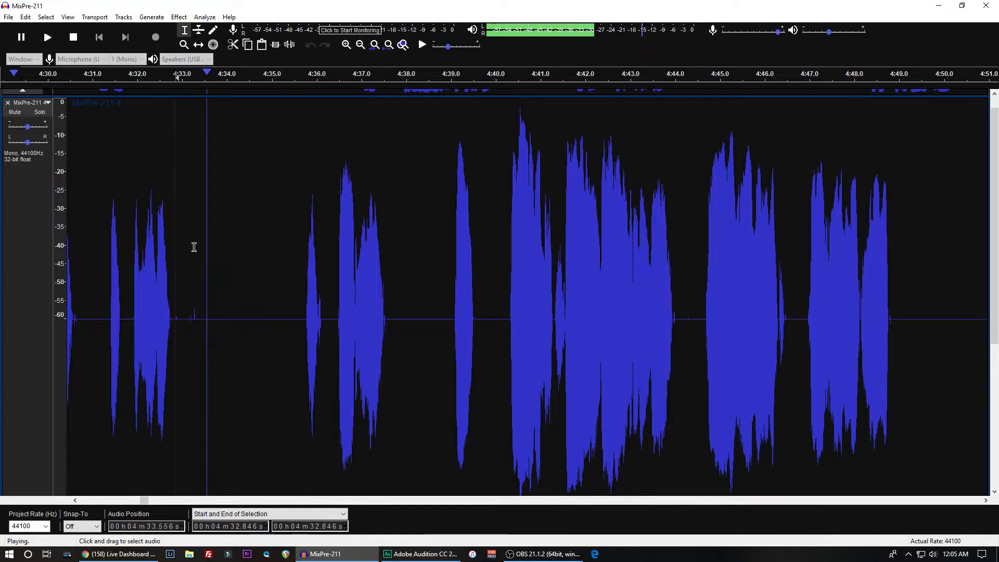
scroll(283, 260, "down", 2)
scroll(285, 267, "down", 2)
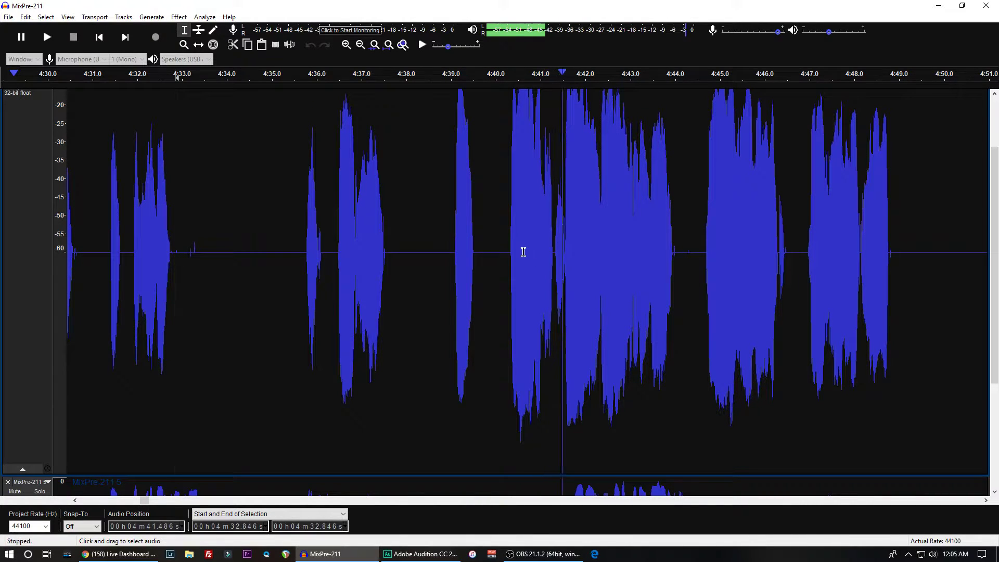
left_click(452, 245)
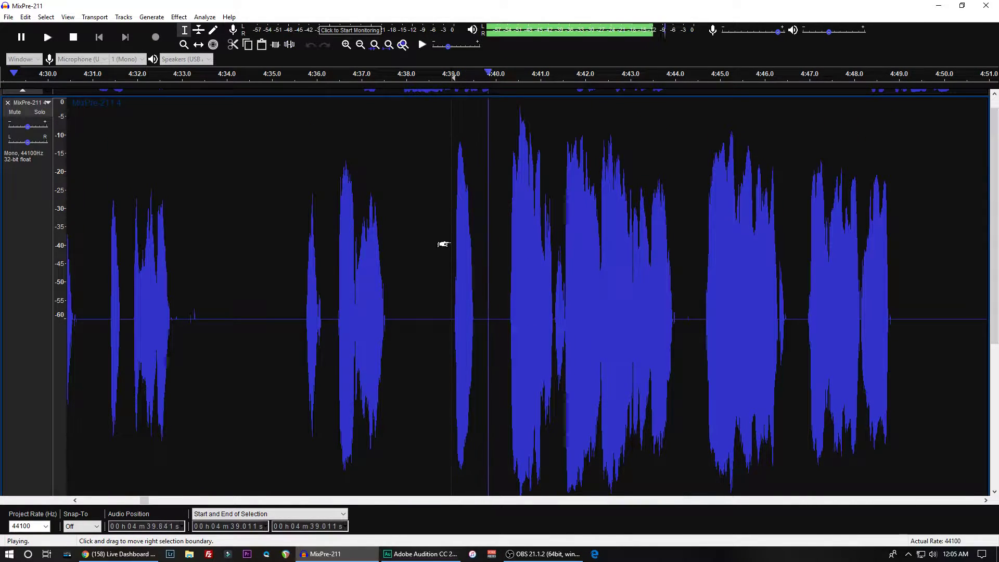
- Play the gated MixPre-211 4 again from about 4:38.9 and from about 4:36.4
key("space")
left_click(446, 287)
key("space")
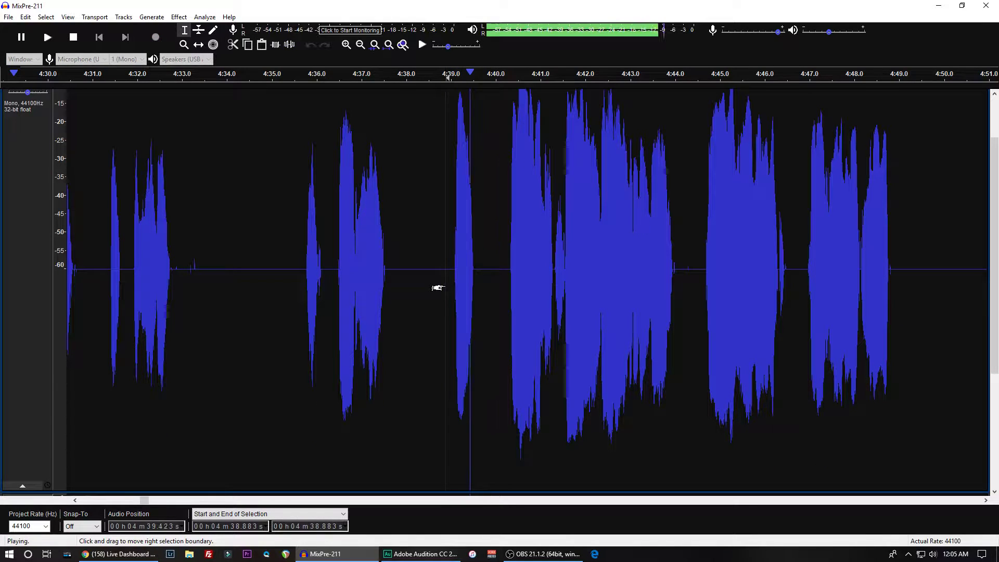
key("x")
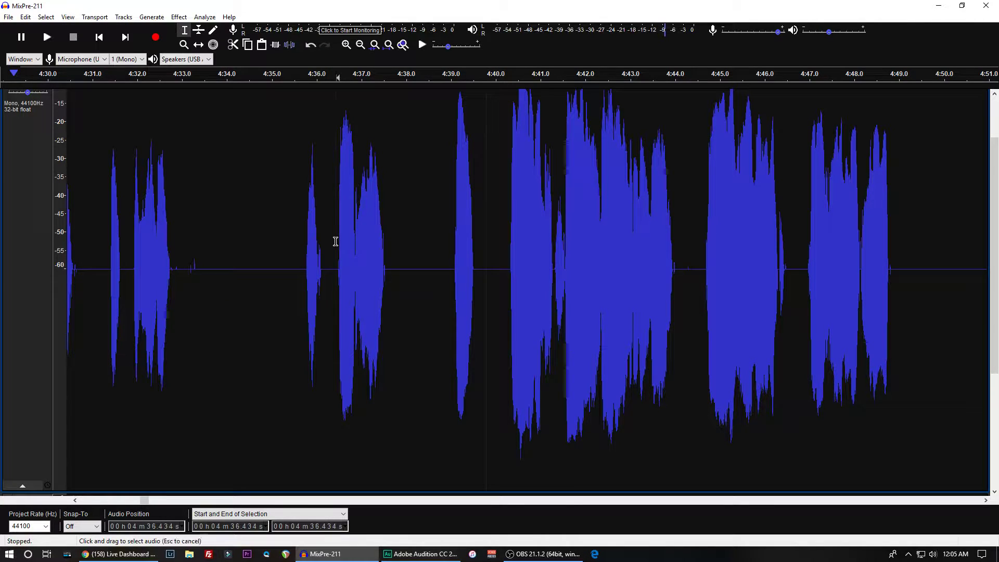
left_click(337, 240)
key("space")
- Select the short sound on MixPre-211 4 from about 4:35.6 to 4:36.2 and play it
key("space")
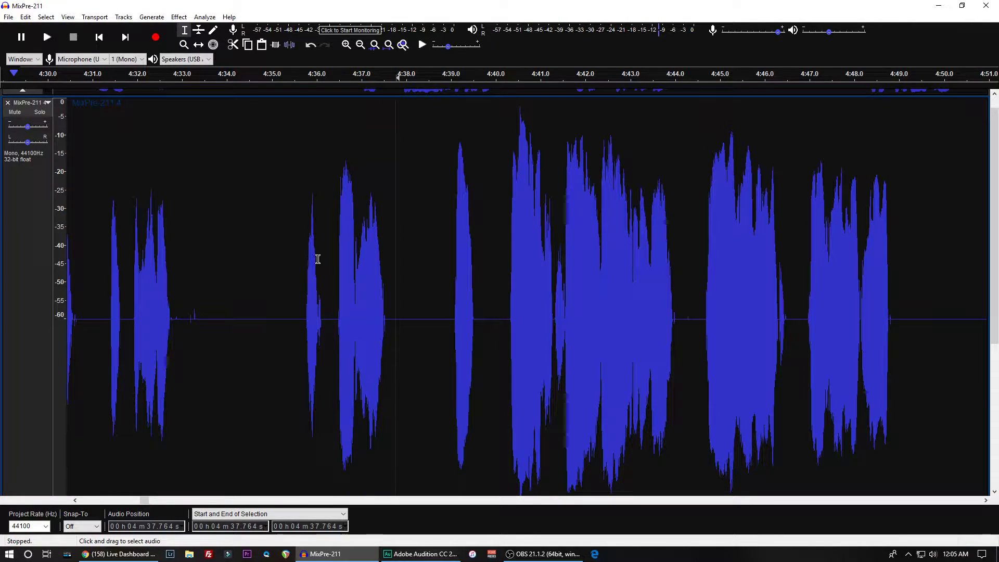
left_click(327, 272)
left_click_drag(326, 272, 301, 273)
key("space")
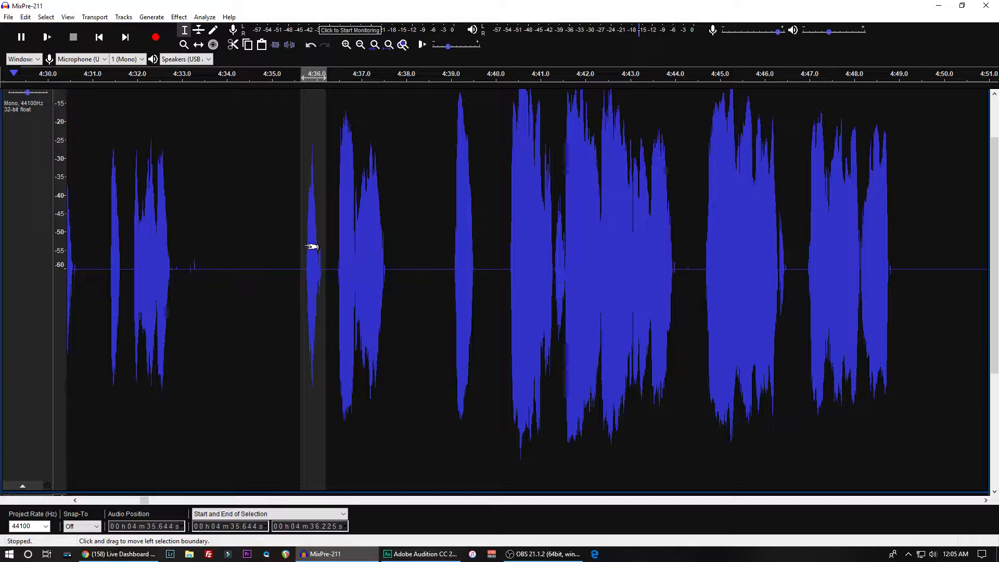
- Undo the Noise Gate passes applied to MixPre-211 4
key("ctrl+z")
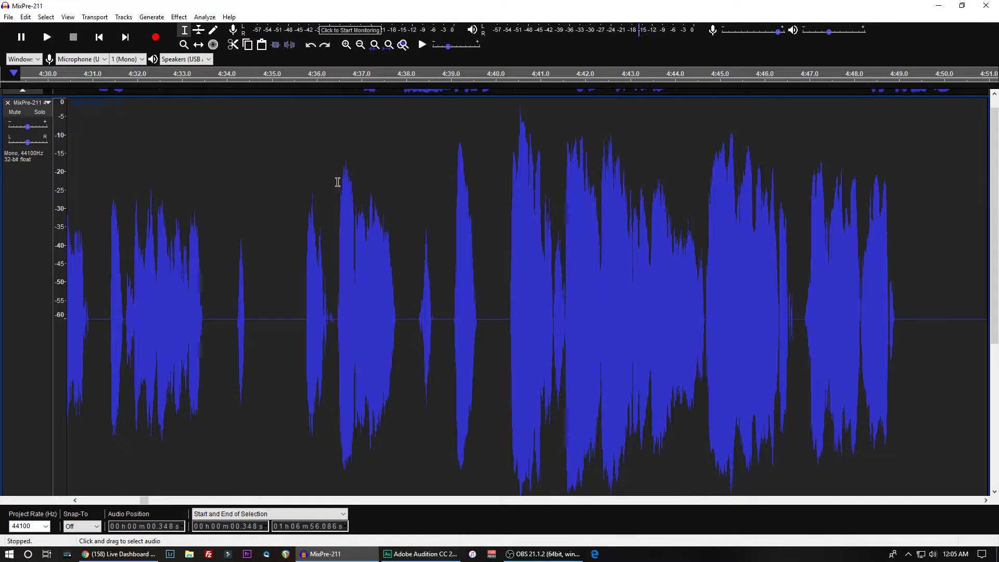
scroll(330, 183, "up", 1)
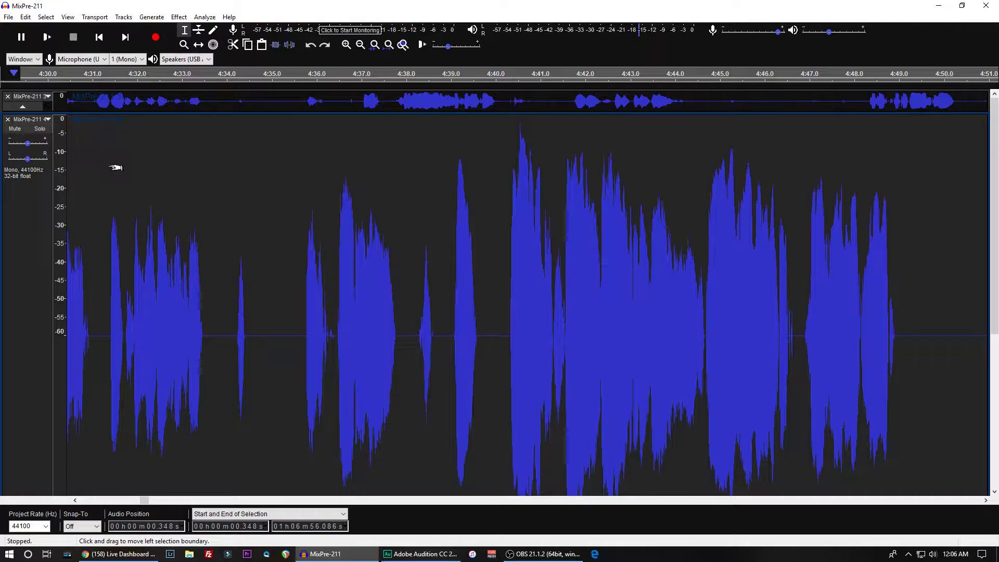
key("ctrl+z")
key("ctrl+z")
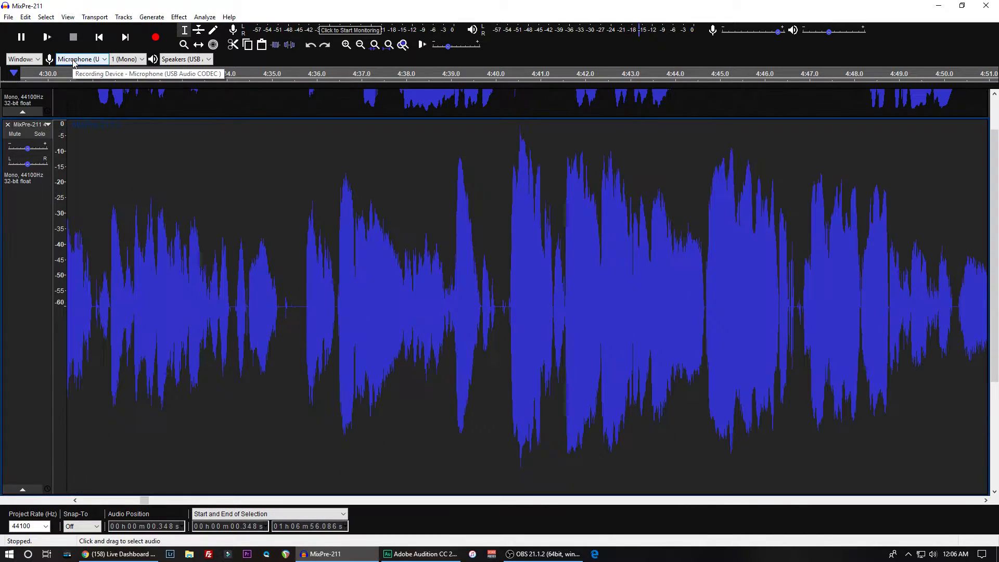
- Undo the earlier cut, and redo it after checking the start of the tracks
key("ctrl+z")
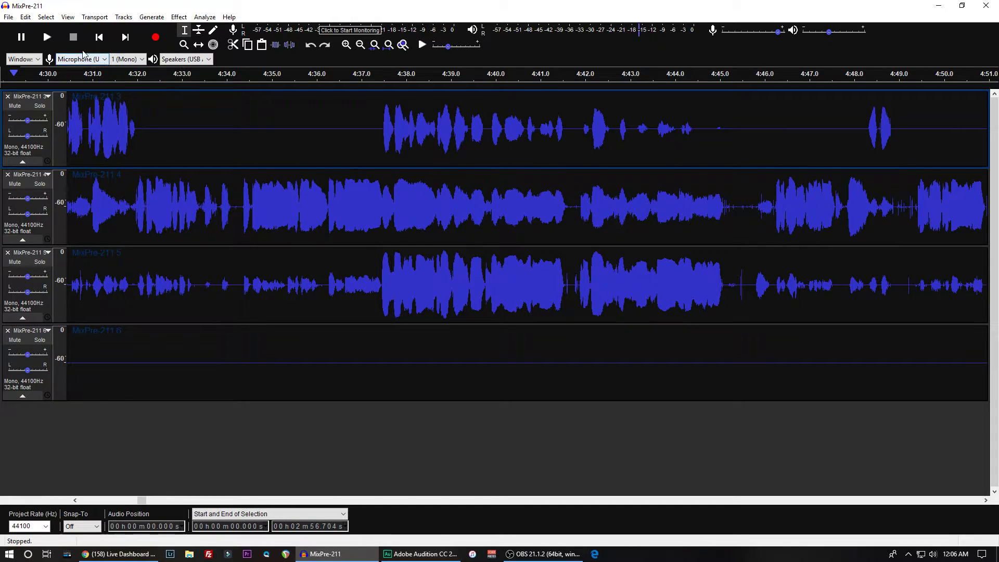
left_click(25, 17)
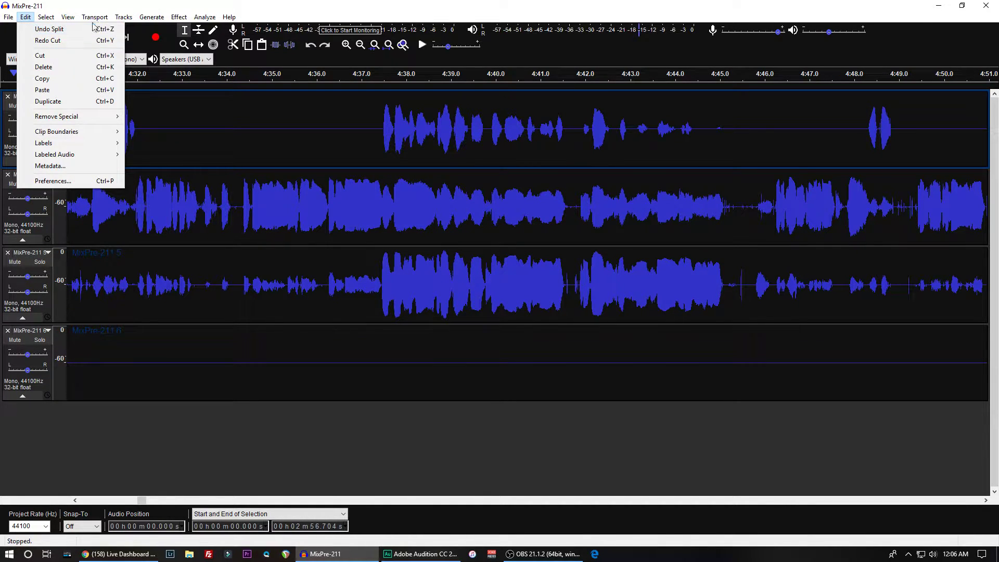
left_click(146, 502)
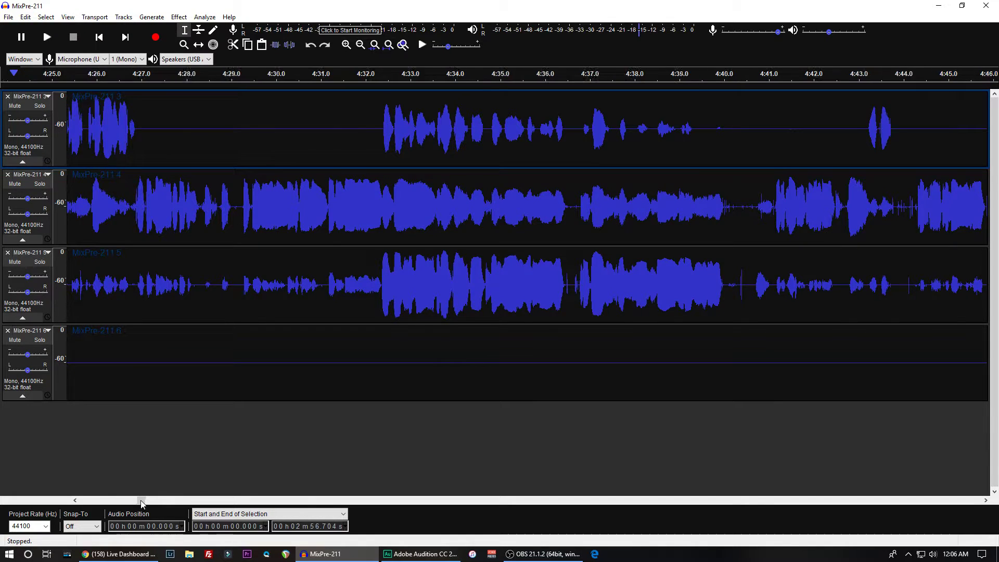
left_click_drag(146, 502, 67, 476)
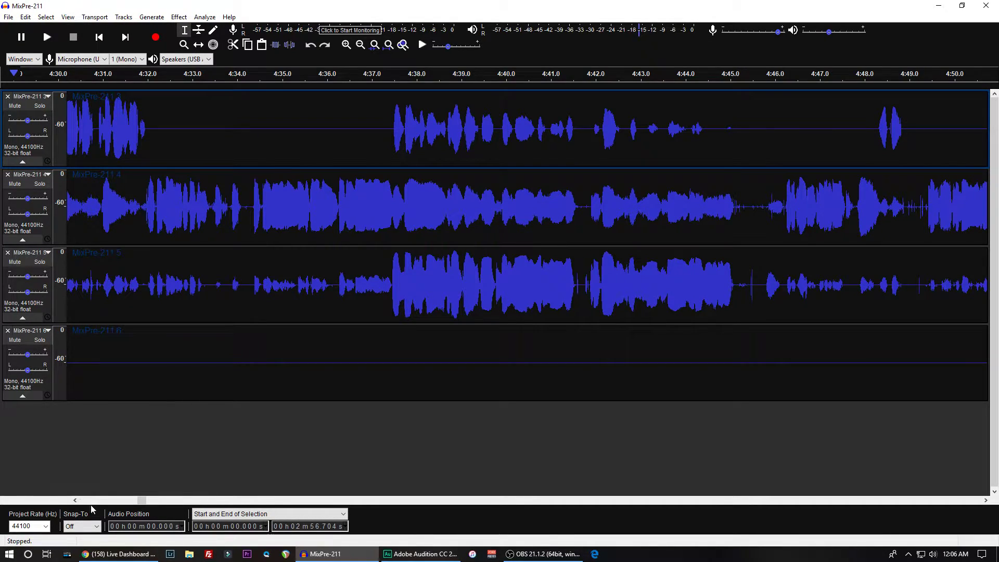
left_click_drag(139, 504, 79, 510)
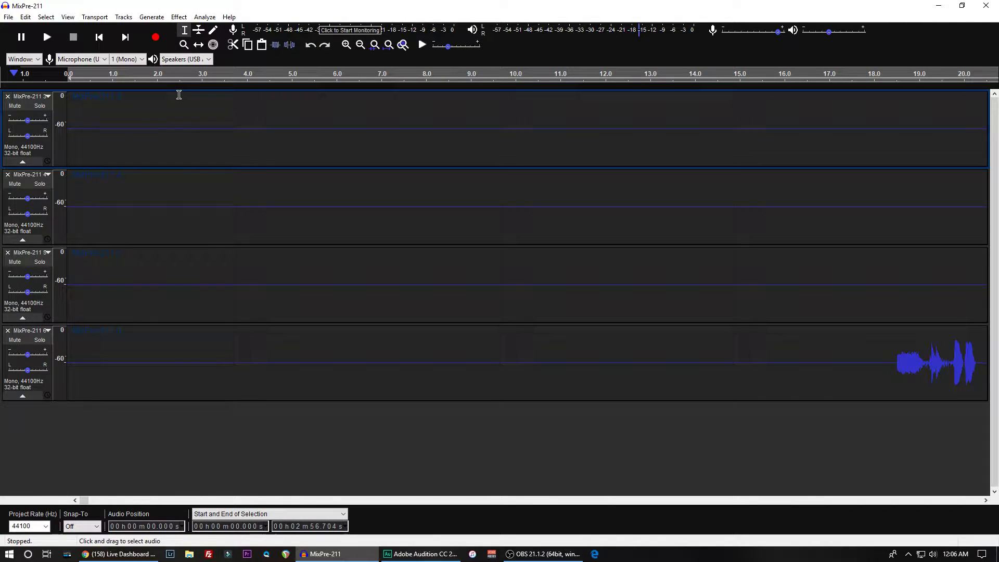
left_click(26, 19)
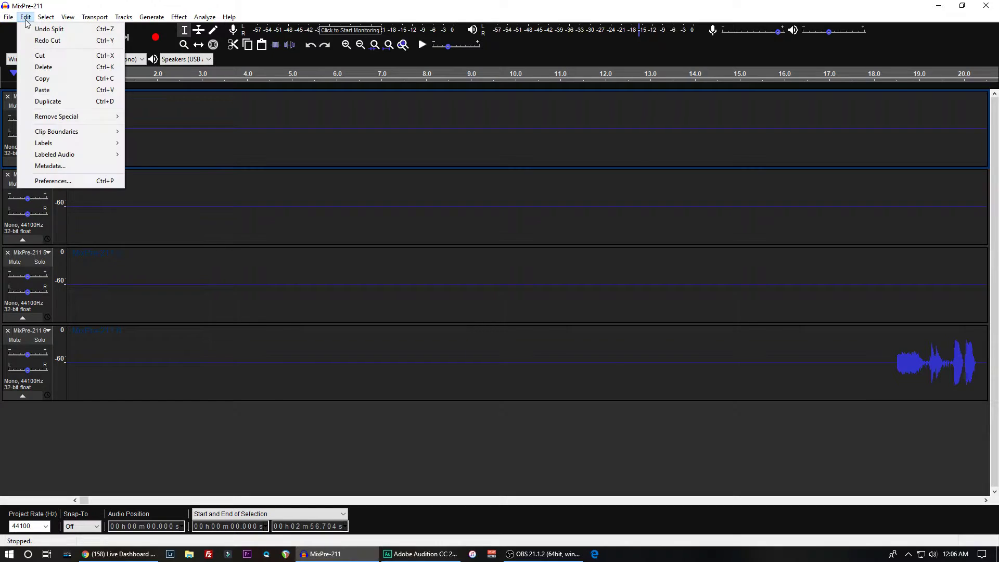
left_click(44, 40)
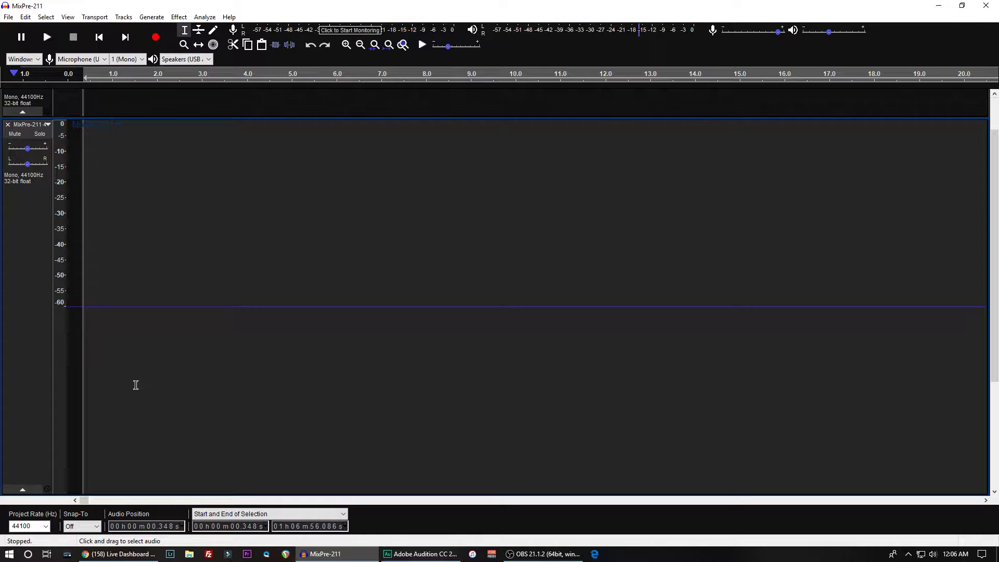
- Reduce the height of MixPre-211 4 and delete the first 0.348 s from all four tracks
scroll(245, 416, "down", 3)
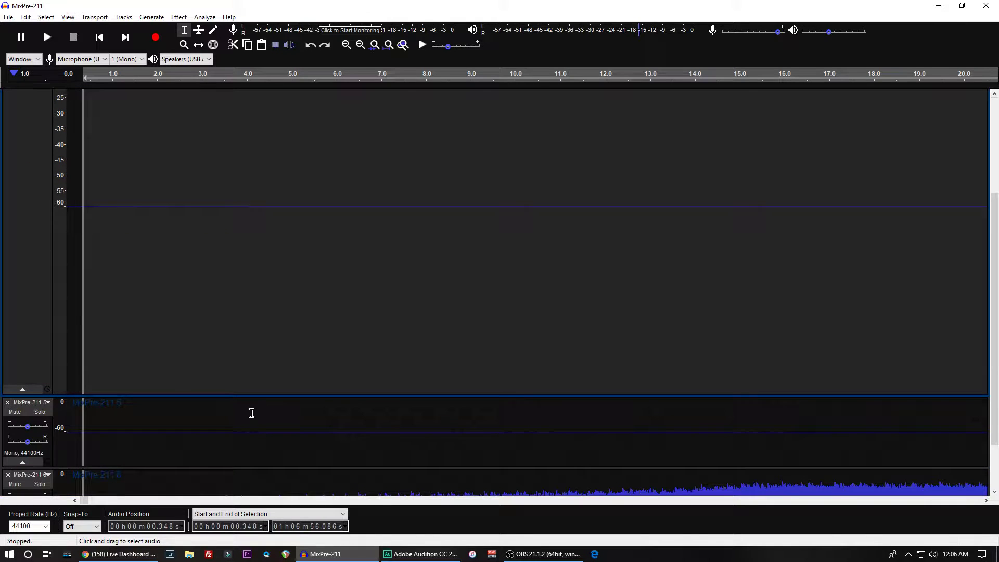
left_click_drag(248, 397, 257, 147)
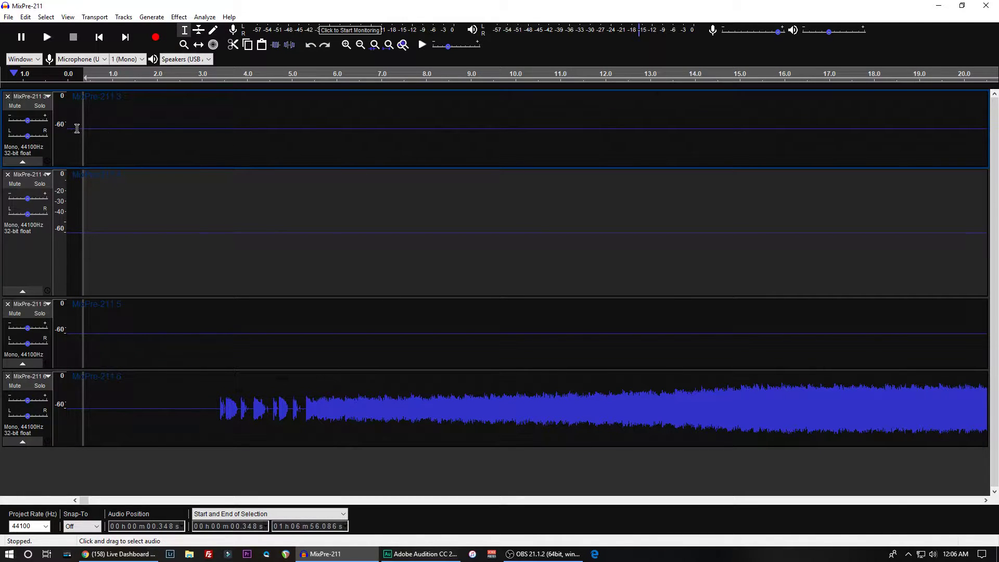
left_click_drag(83, 126, 72, 116)
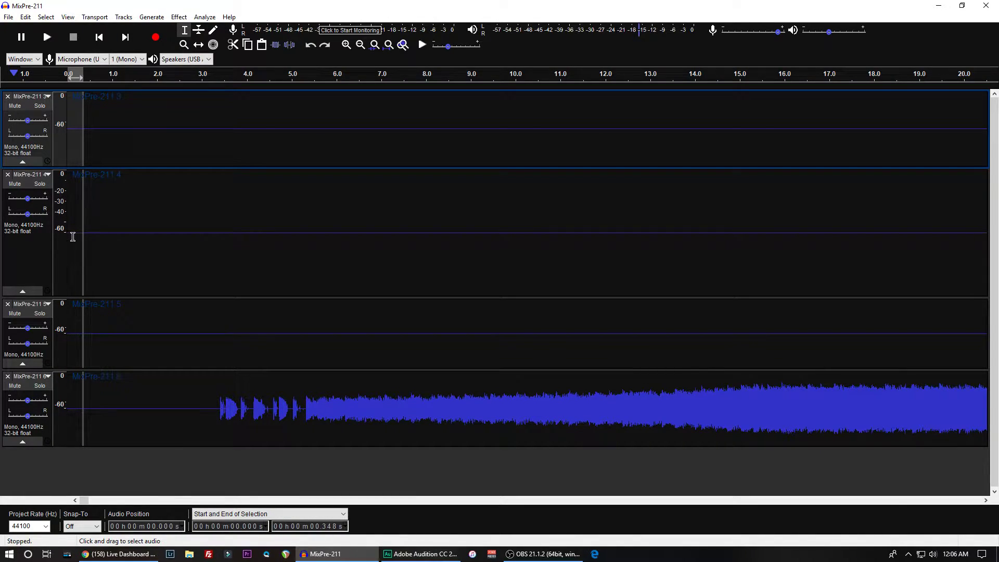
left_click_drag(73, 229, 81, 230)
mouse_move(85, 145)
left_mouse_down()
mouse_move(83, 130)
mouse_move(73, 129)
mouse_move(81, 247)
mouse_move(71, 332)
left_mouse_up()
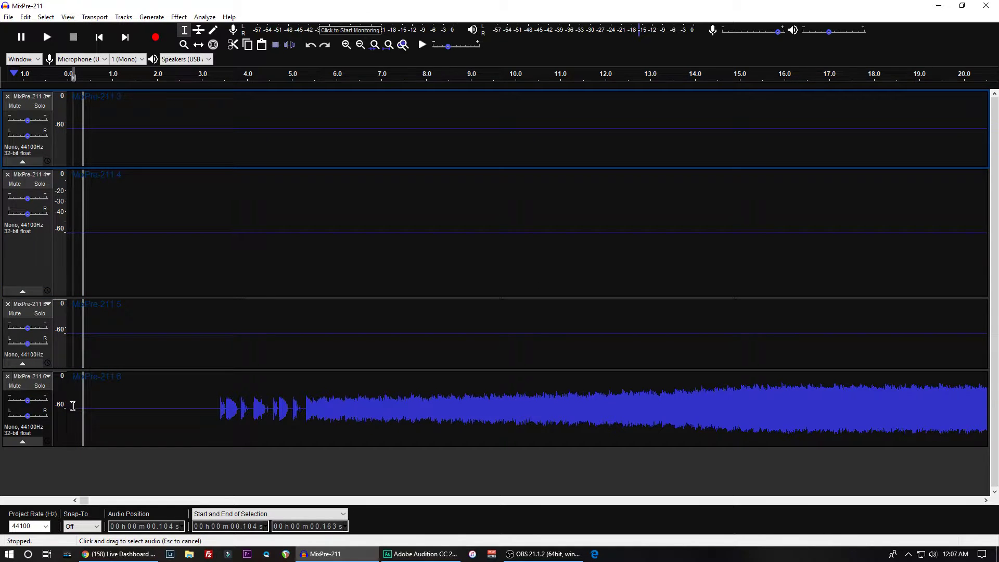
left_click_drag(74, 445, 60, 393)
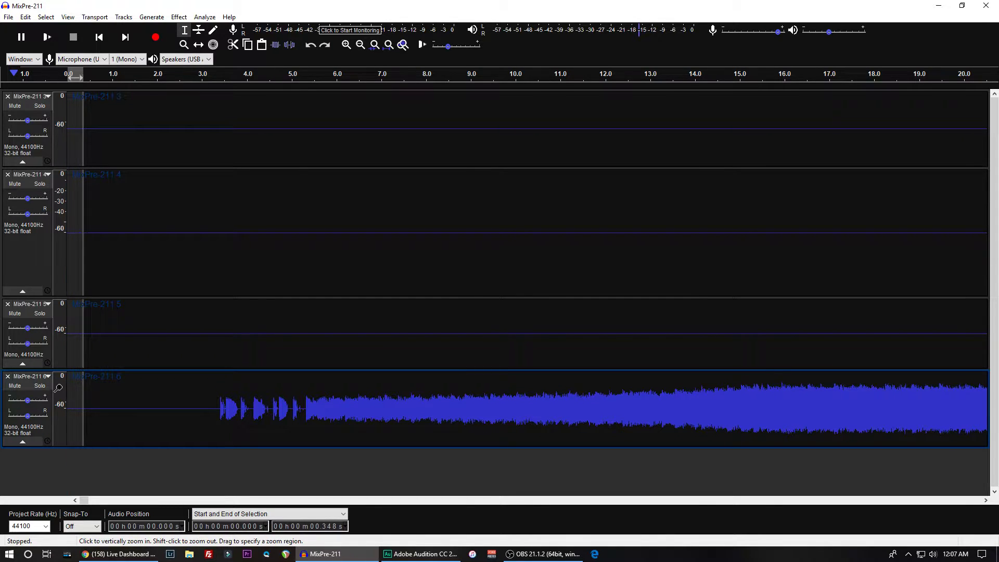
key("Delete")
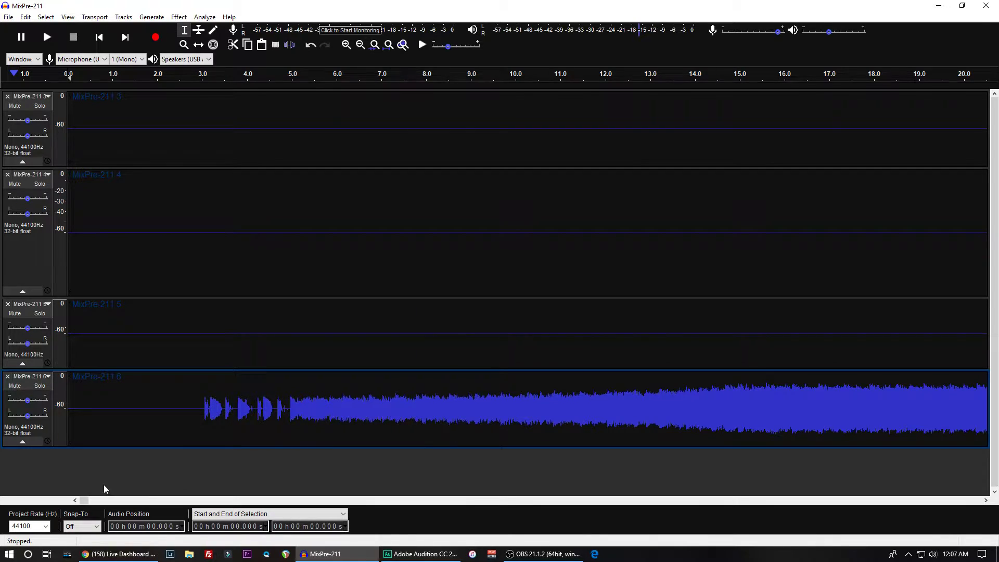
- Examine the end of the recording to locate the start of the last loud passage on MixPre-211 6
left_click_drag(86, 501, 997, 458)
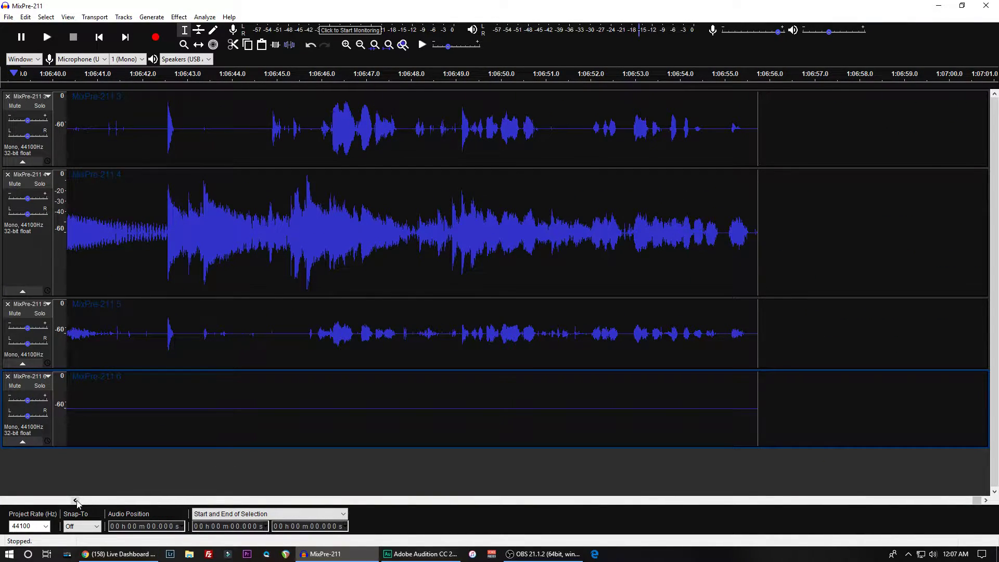
left_click_drag(76, 501, 77, 502)
left_click(83, 502)
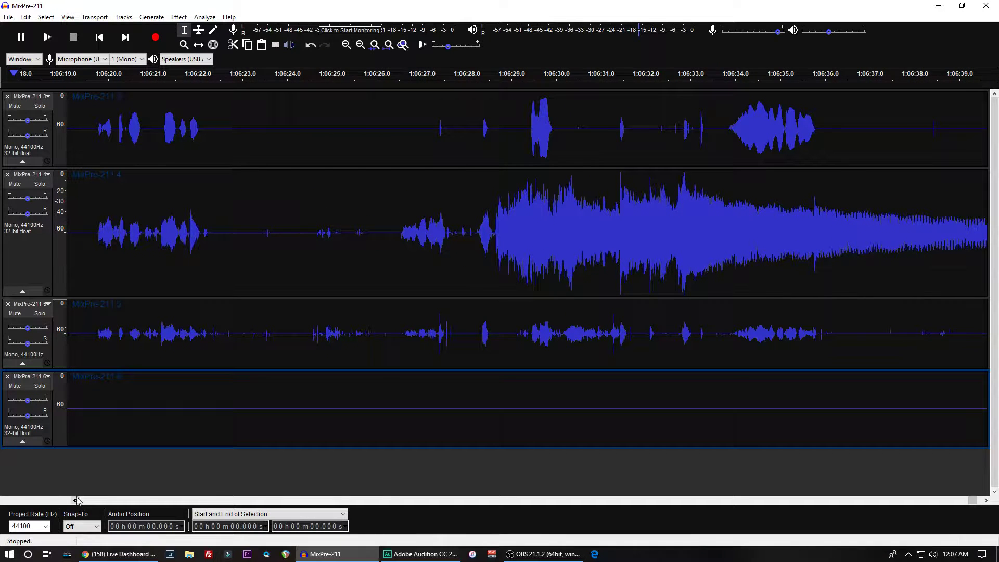
key("ctrl+3")
key("ctrl+3")
key("ctrl+3")
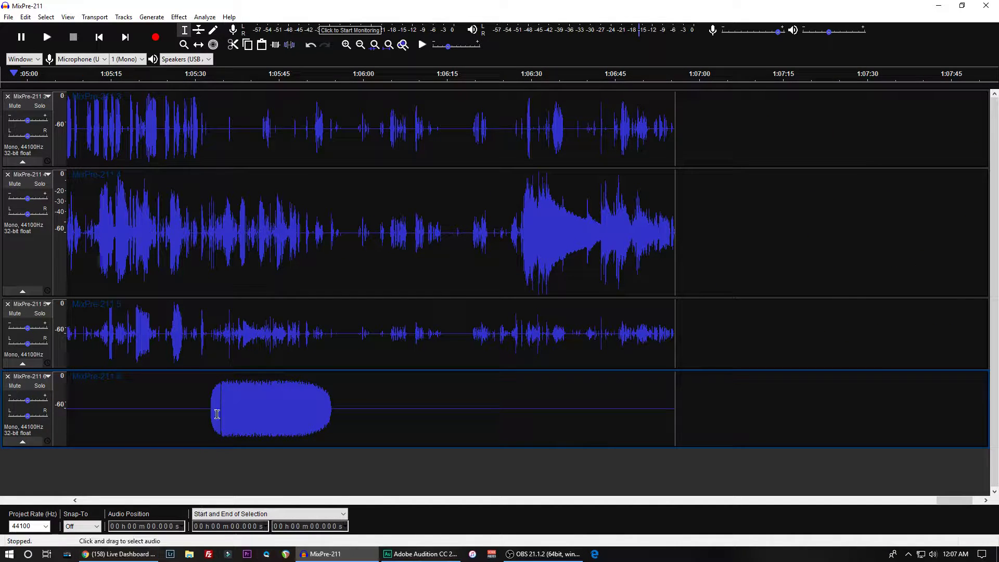
left_click(209, 395)
key("ctrl+1")
key("ctrl+1")
key("ctrl+1")
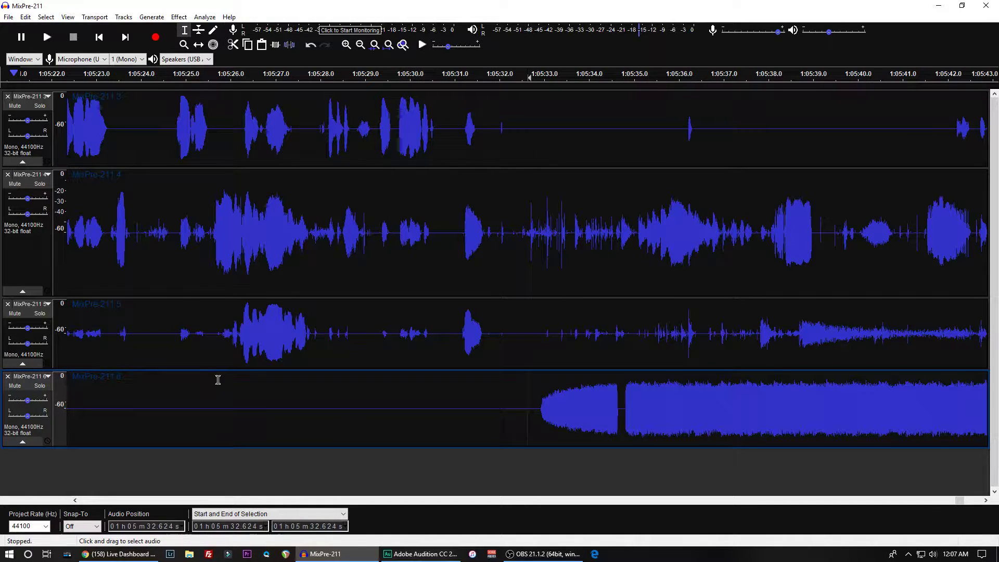
- Play the recording from about 1:05:34.3, just before the gap in the last loud passage of MixPre-211 6
left_click(624, 412)
left_click(605, 404)
key("space")
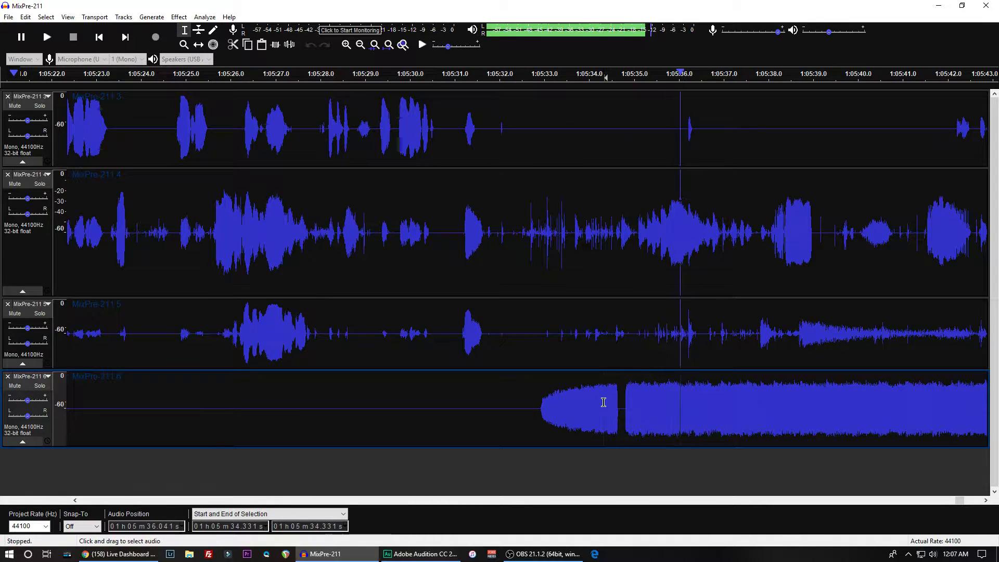
key("x")
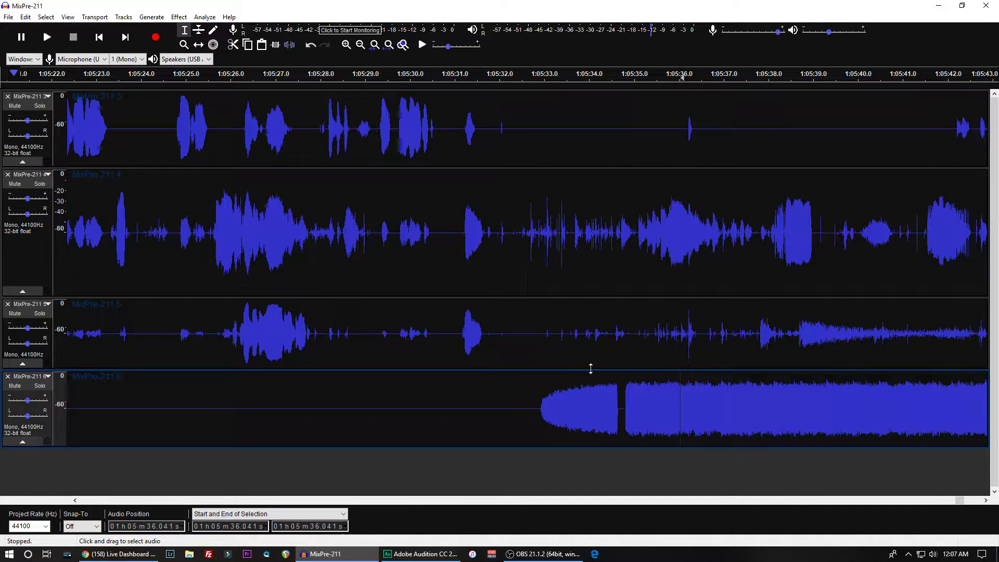
- Silence MixPre-211 3, 4 and 5 from about 1:05:31.7 to the end of the recording
left_click_drag(489, 335, 997, 182)
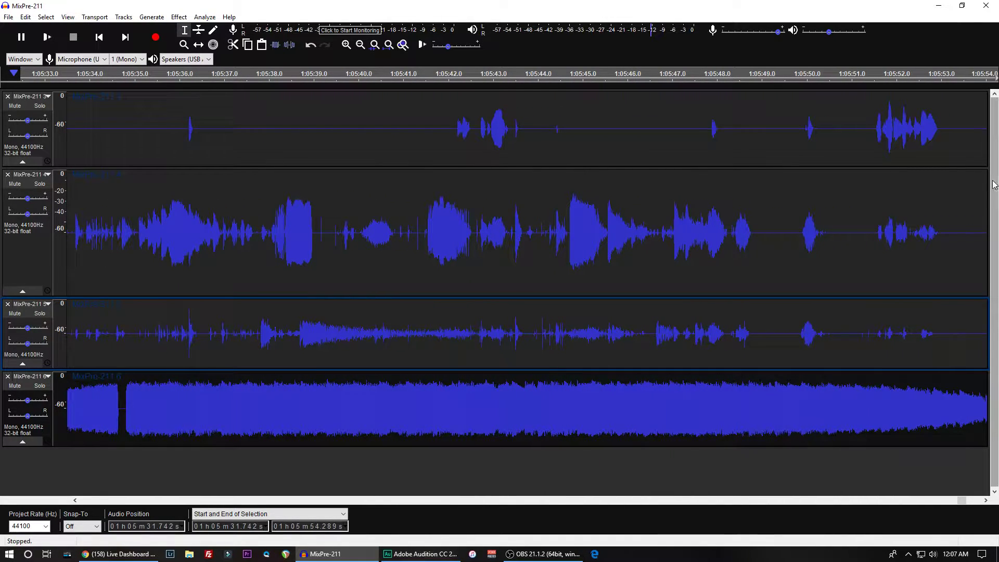
key("ctrl+3")
key("ctrl+3")
key("ctrl+3")
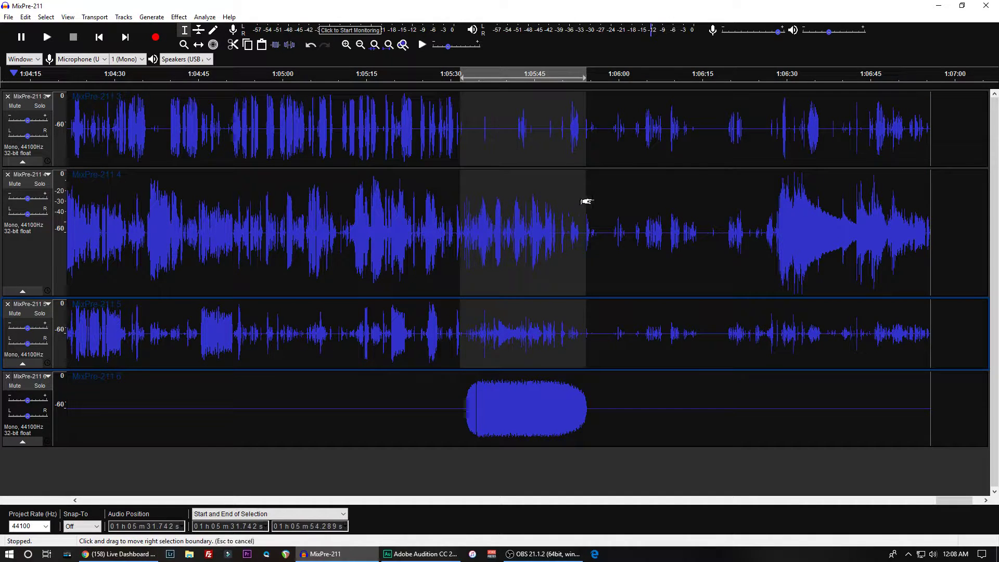
left_click_drag(585, 203, 924, 211)
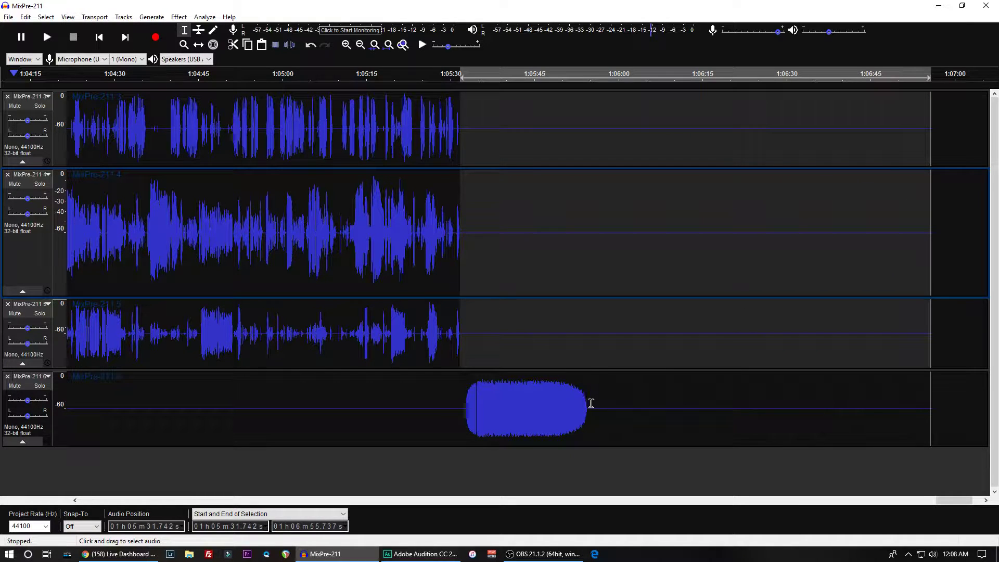
- Copy the silent section from about 1:05:54.4 to 1:05:55.1 on all four tracks
left_click_drag(591, 403, 659, 113)
key("ctrl+2")
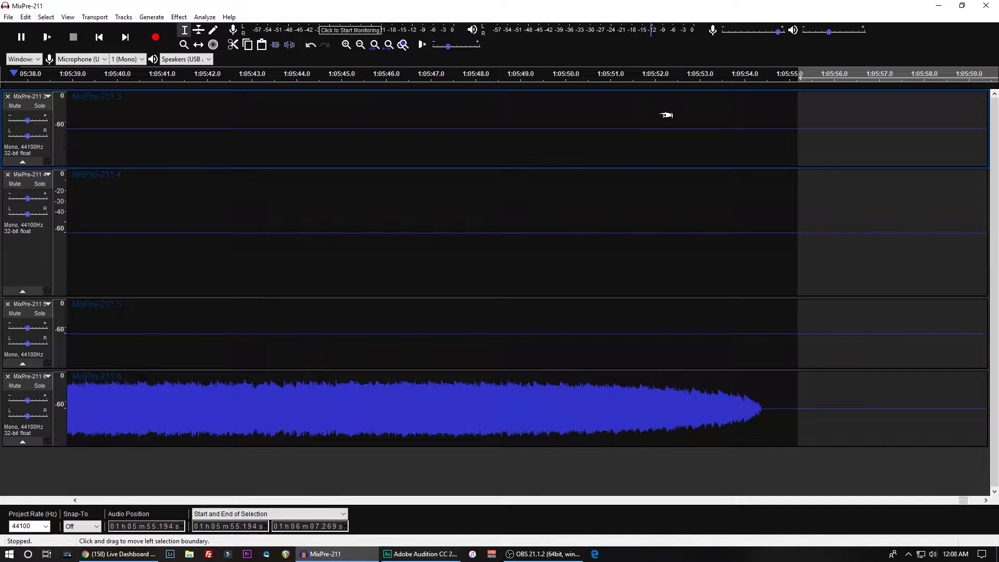
left_click(986, 501)
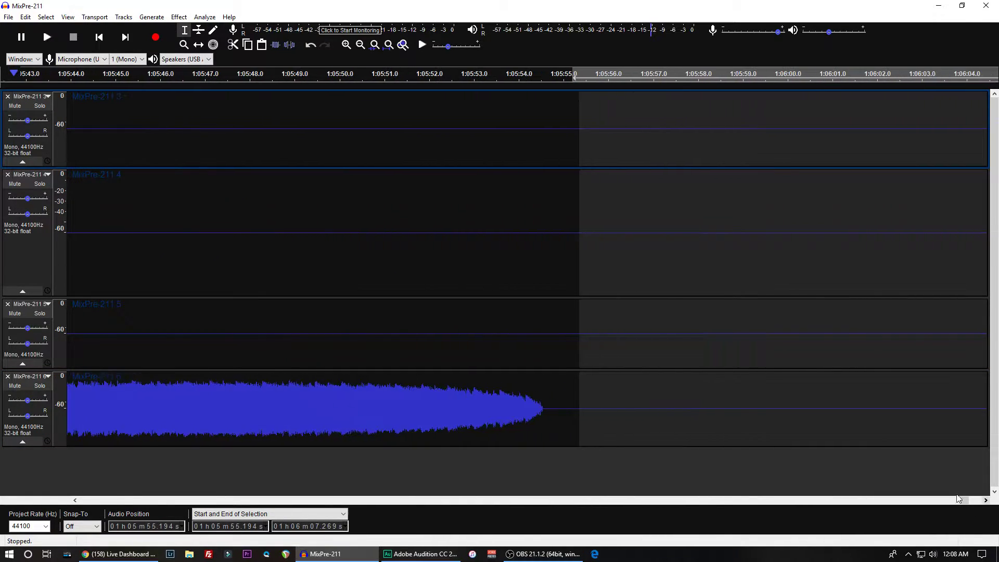
left_click_drag(536, 409, 569, 109)
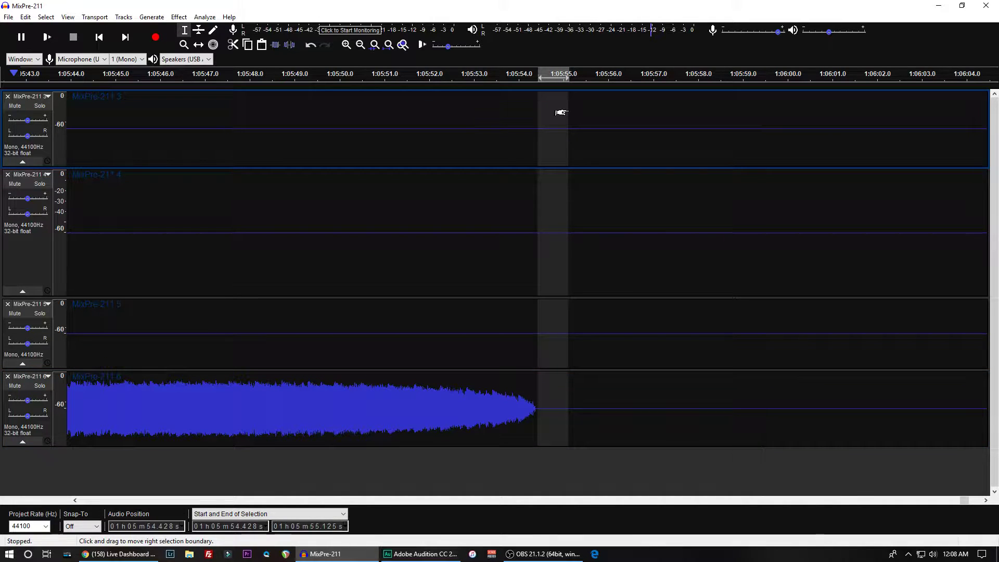
key("ctrl+c")
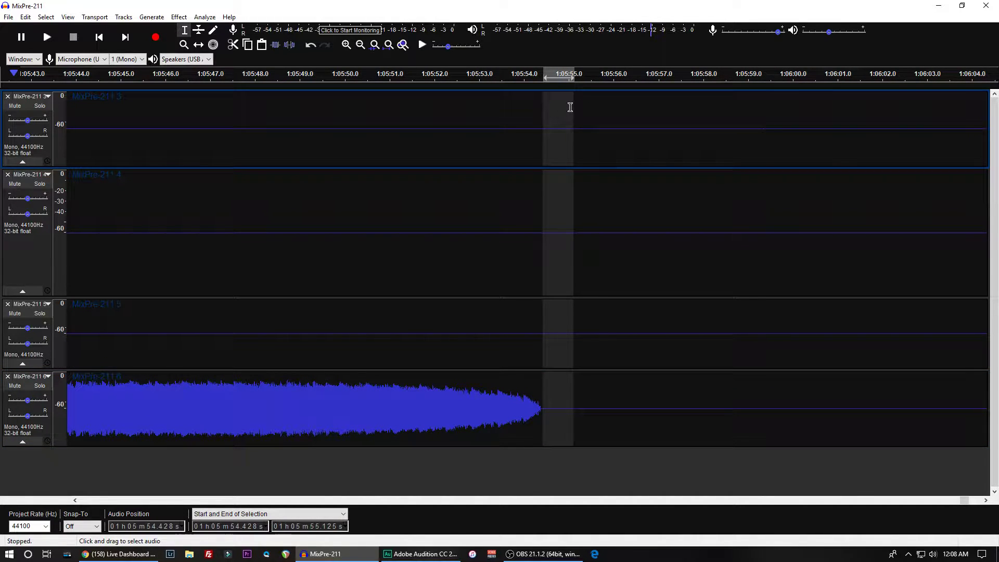
- Insert a silent section from about 1:05:54.4 to 1:05:57.6 on all four tracks and merge the clips at its start
left_click(571, 106)
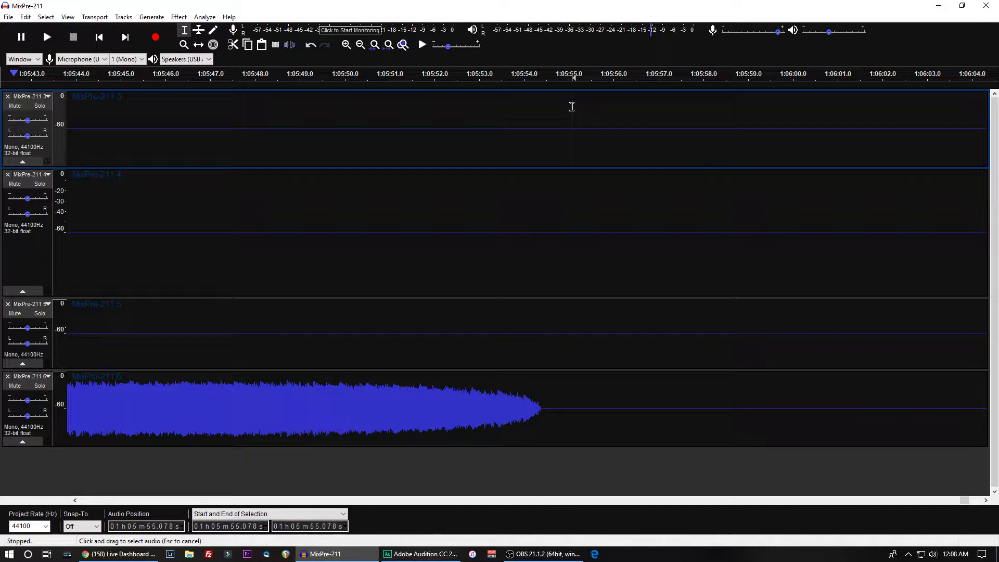
left_click(544, 410)
left_click_drag(554, 89, 684, 103)
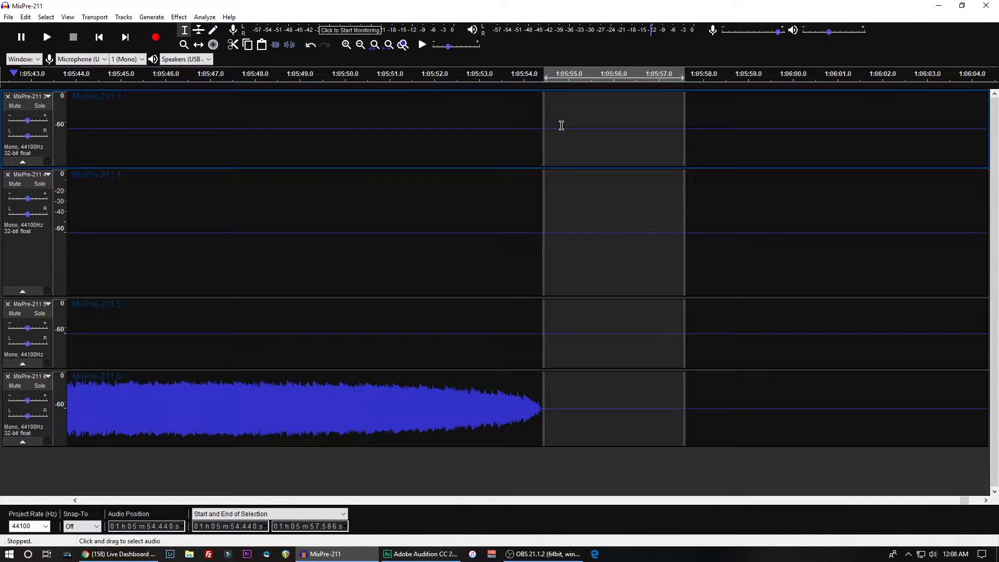
left_click(543, 196)
left_click(542, 323)
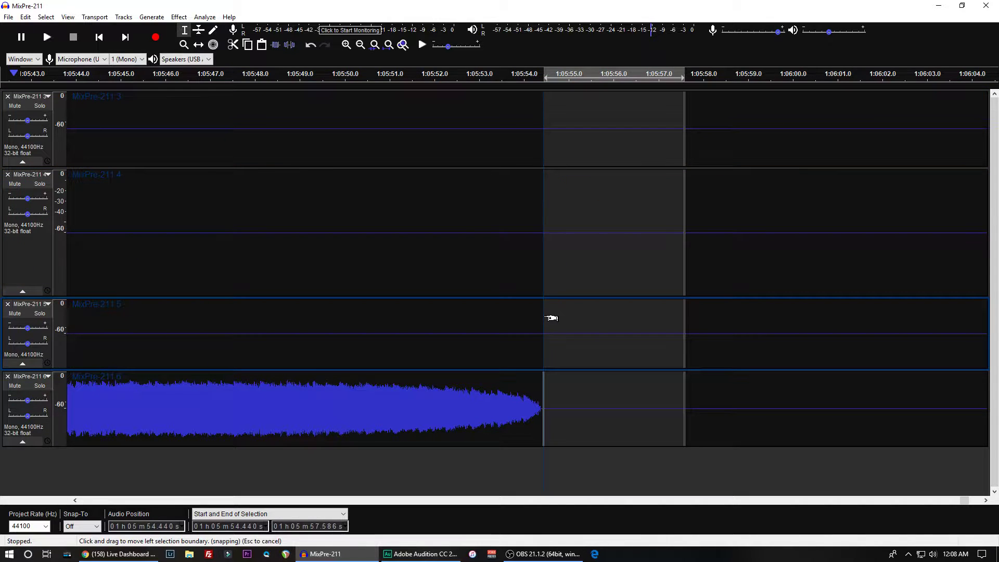
left_click(542, 378)
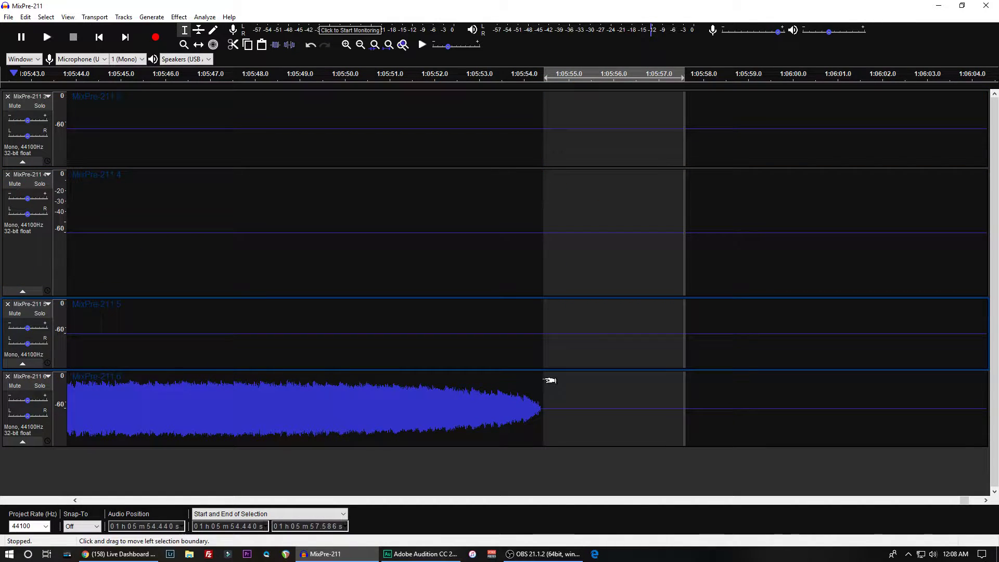
- Delete everything from about 1:05:57.6 to the end of the recording on all four tracks
left_click(732, 399)
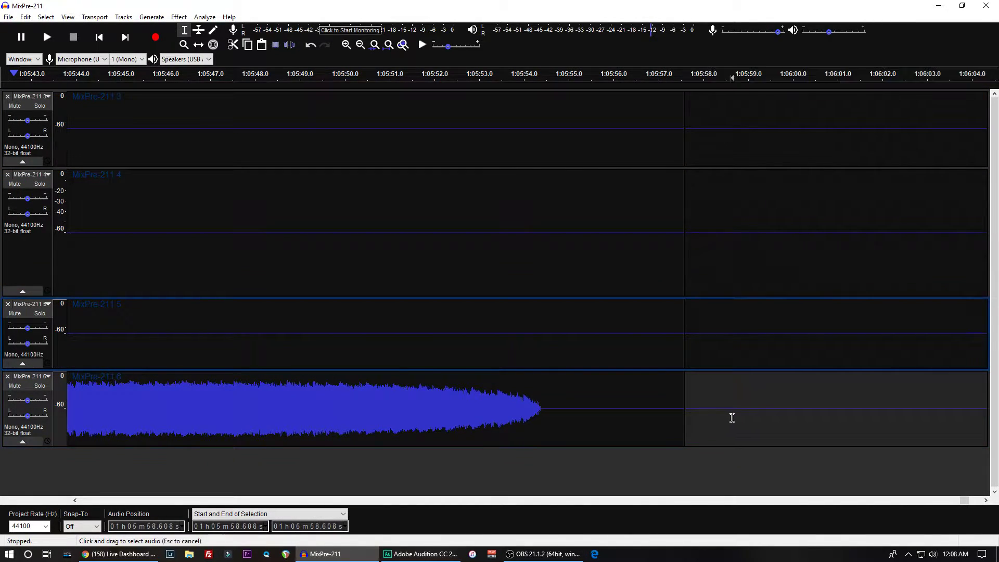
left_click_drag(733, 418, 895, 140)
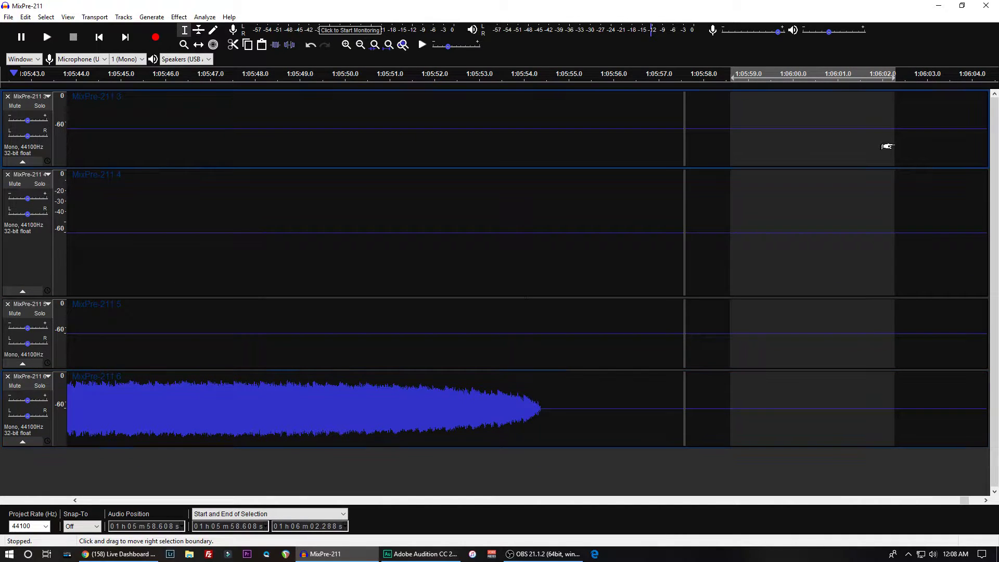
key("ctrl+3")
key("ctrl+3")
key("ctrl+3")
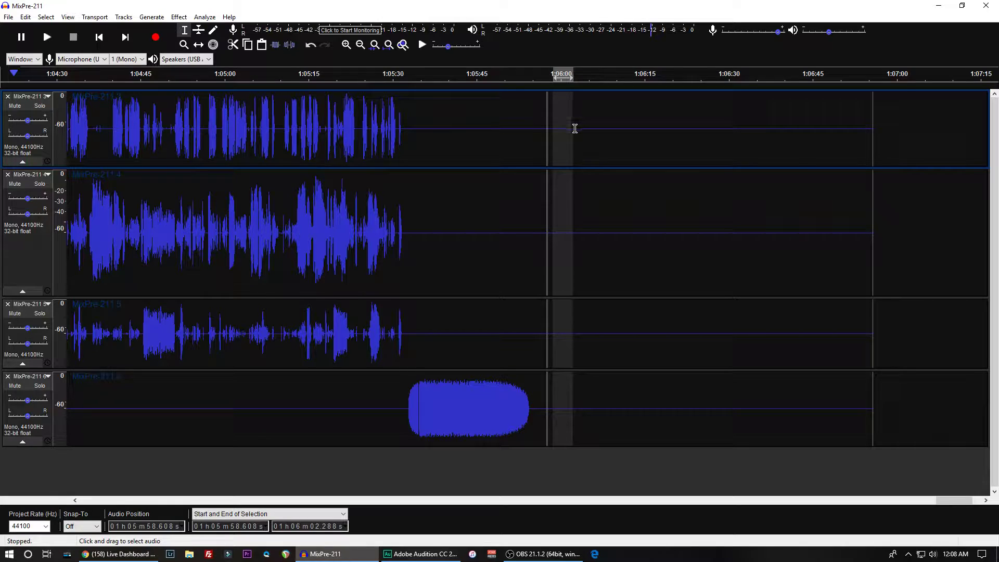
left_click_drag(571, 133, 873, 143)
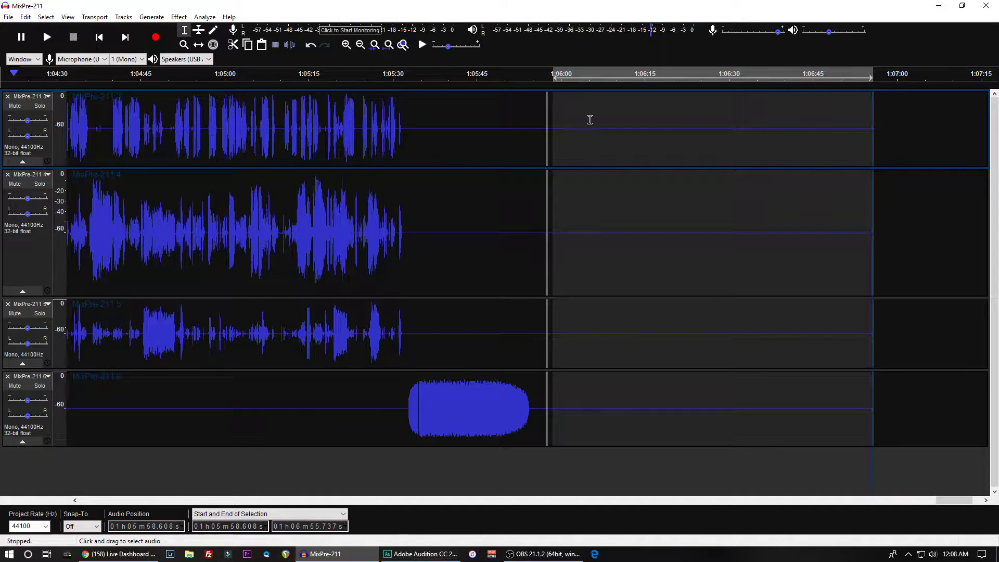
left_click_drag(557, 131, 551, 133)
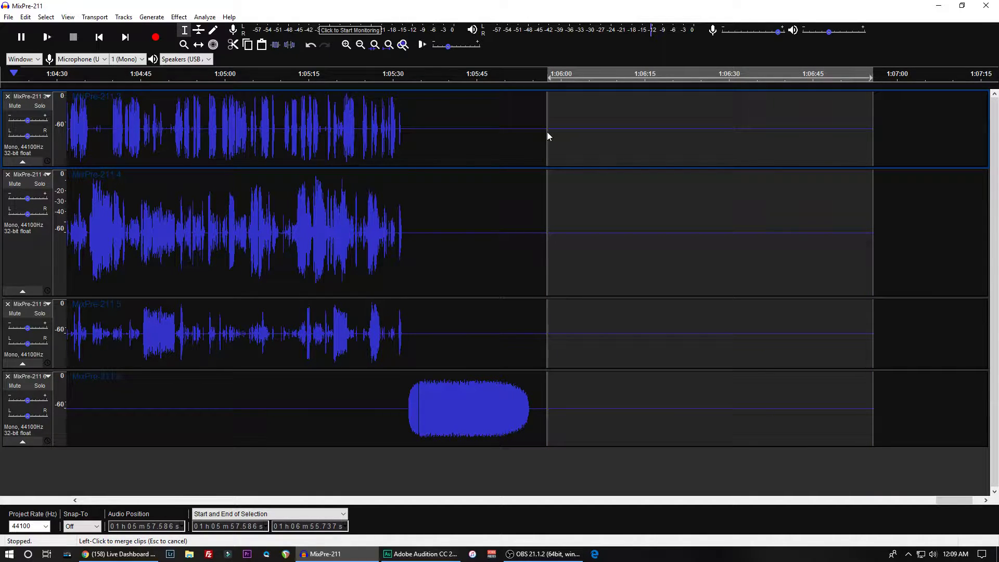
left_click(547, 136)
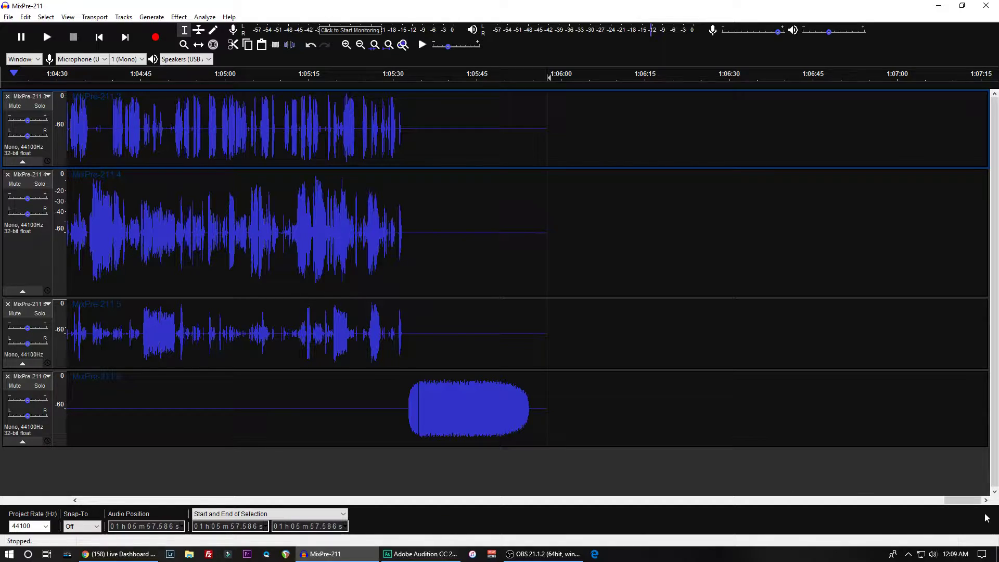
- Start a WAV export of the whole four-track recording
left_click_drag(963, 500, 722, 517)
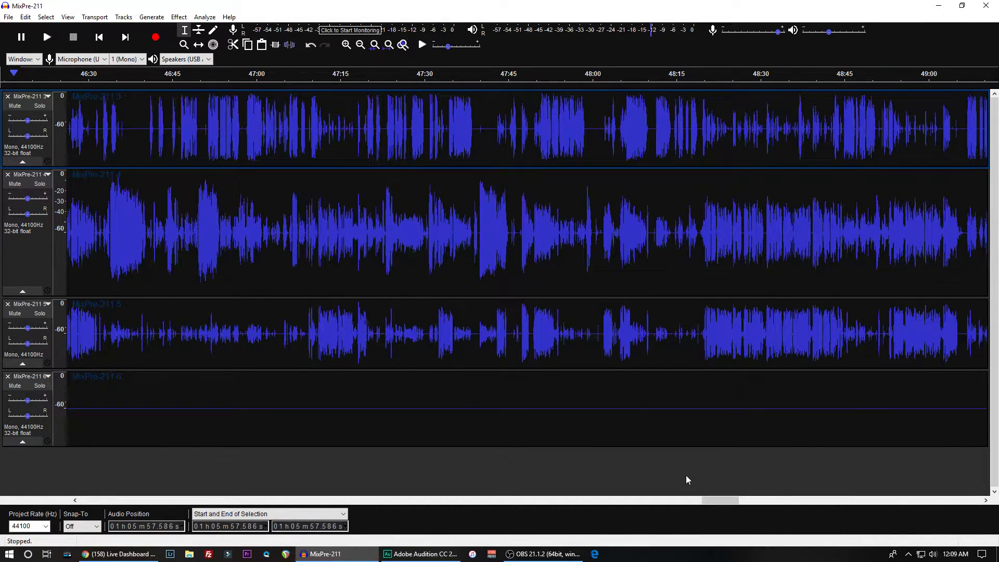
scroll(686, 475, "down", 7)
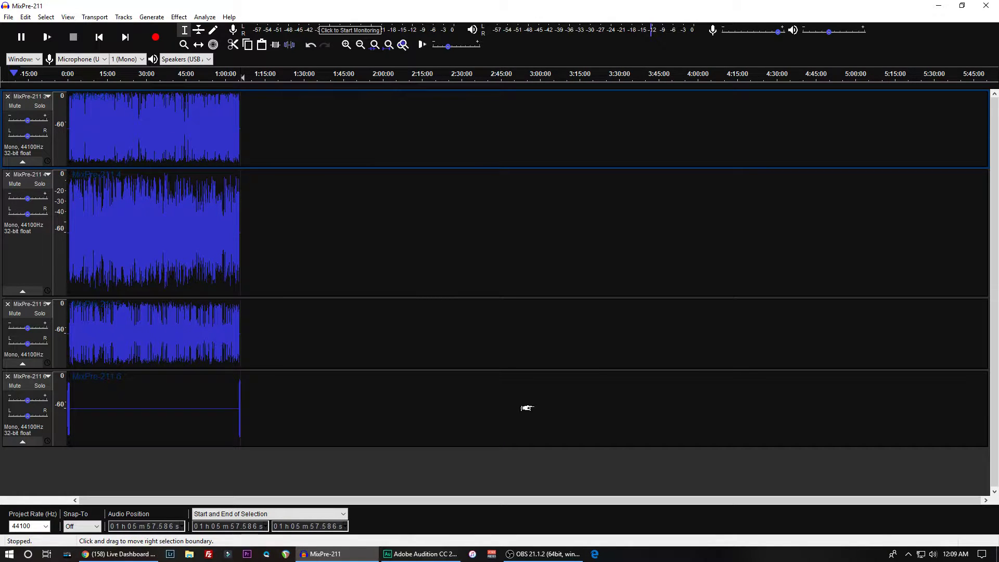
scroll(527, 408, "up", 1)
scroll(526, 402, "up", 1)
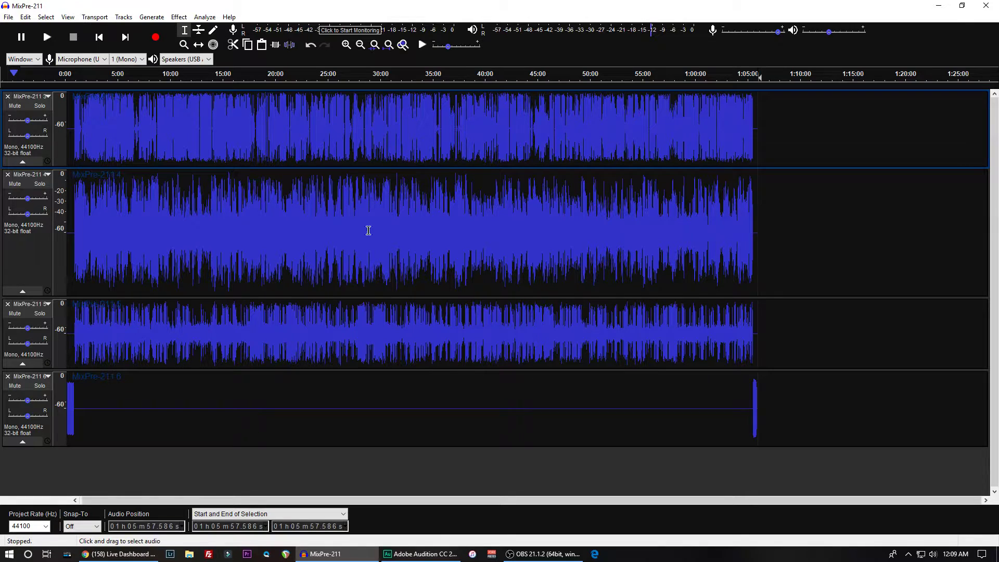
left_click(9, 17)
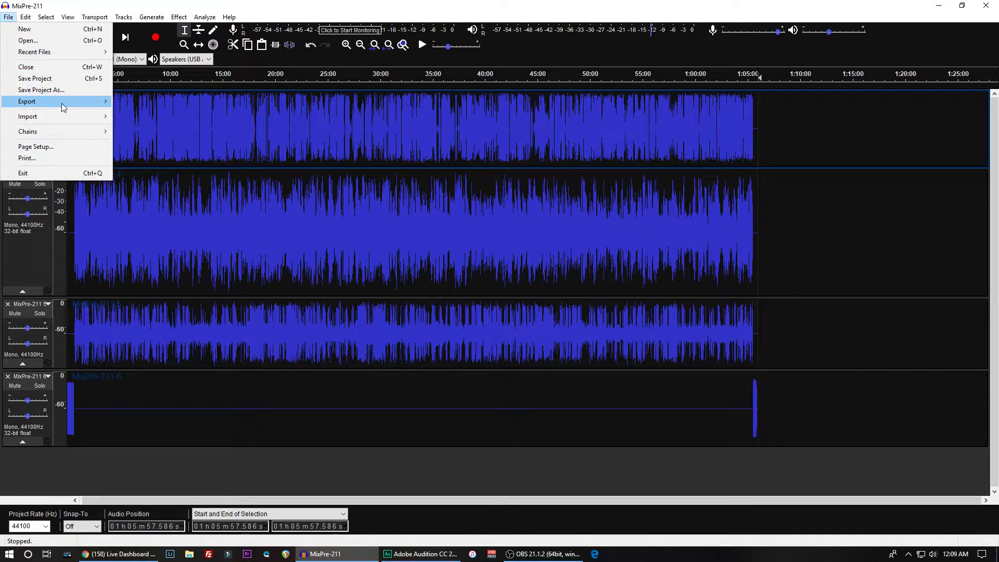
mouse_move(73, 101)
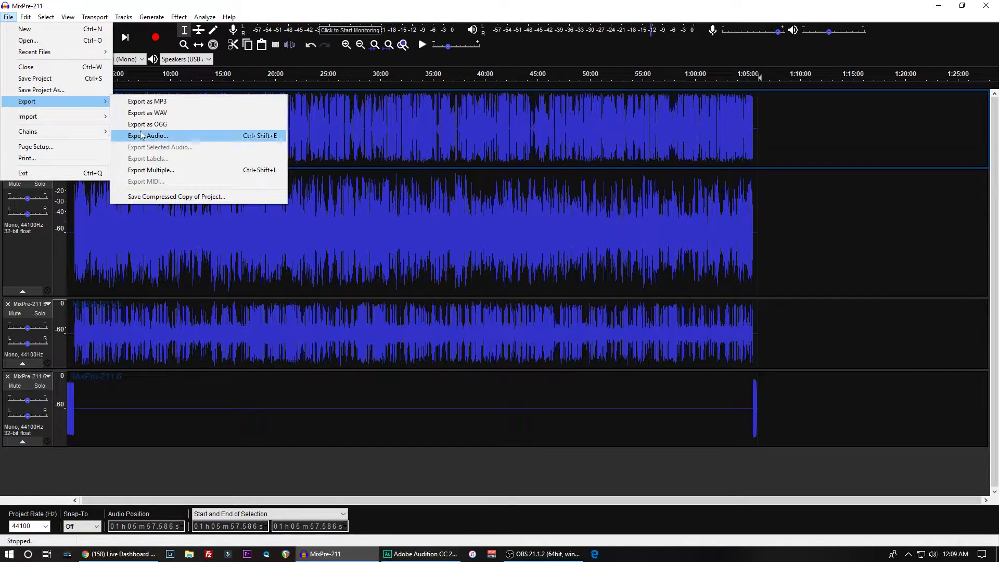
left_click(142, 114)
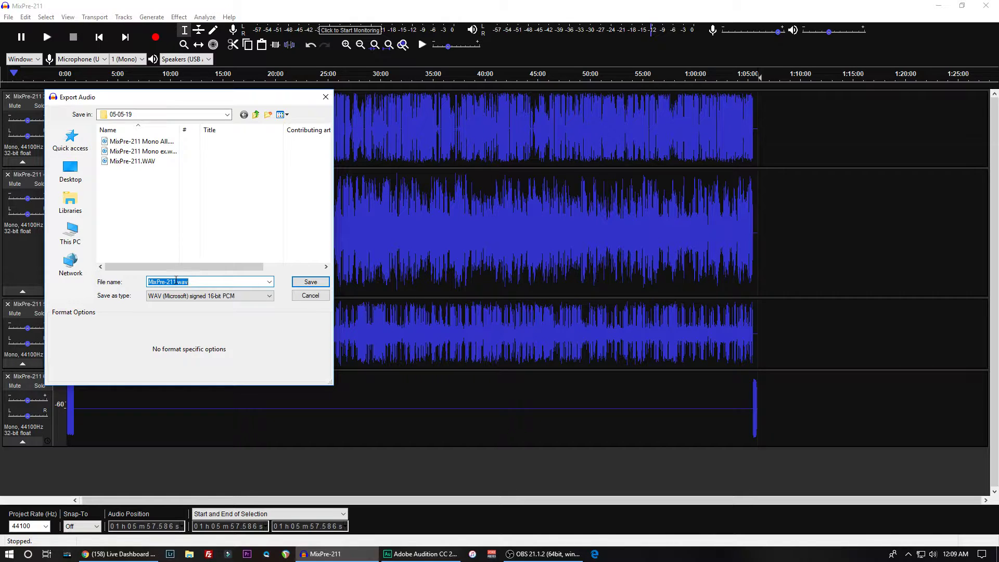
left_click_drag(176, 280, 148, 282)
left_click(256, 114)
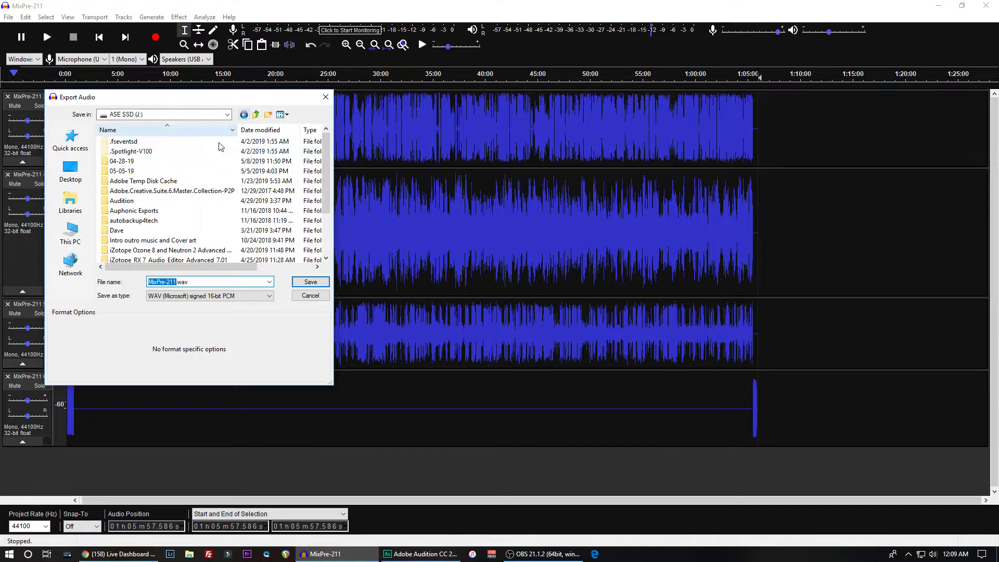
left_click(129, 161)
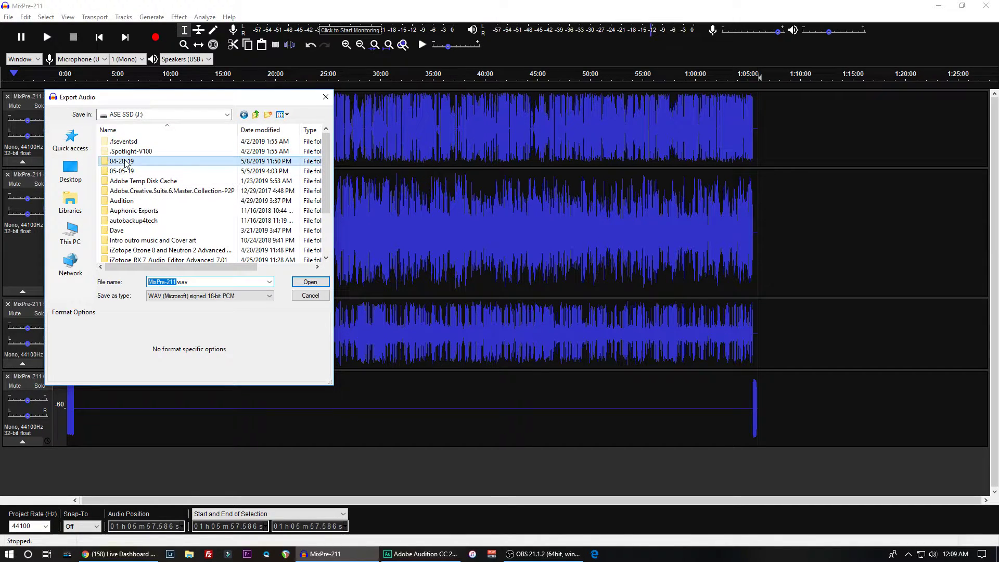
double_click(129, 162)
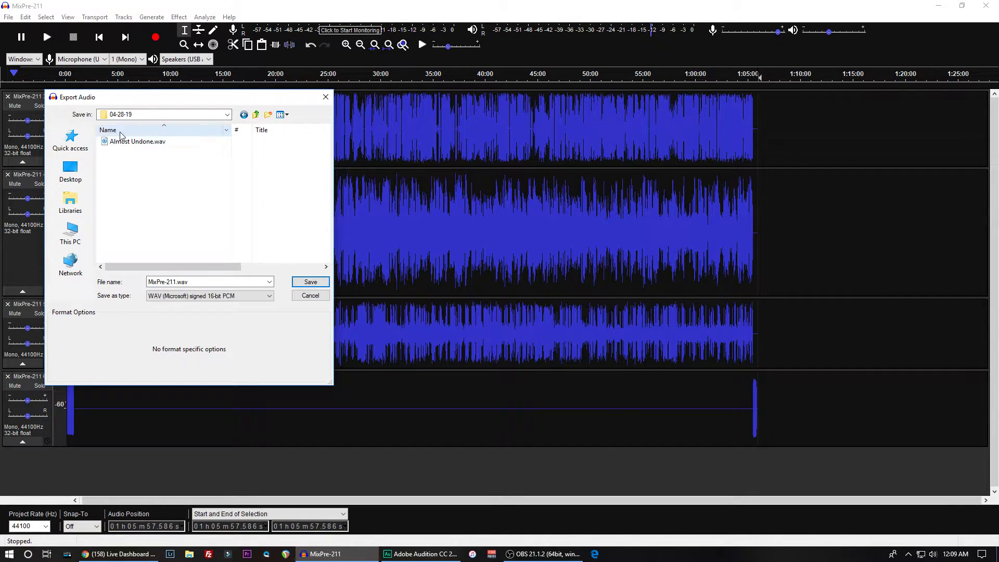
left_click(255, 114)
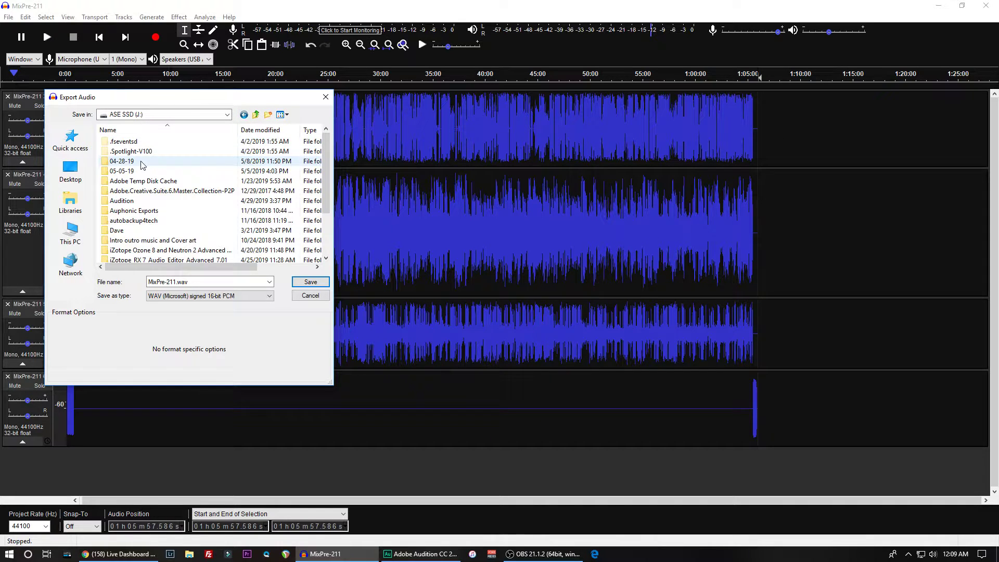
double_click(123, 172)
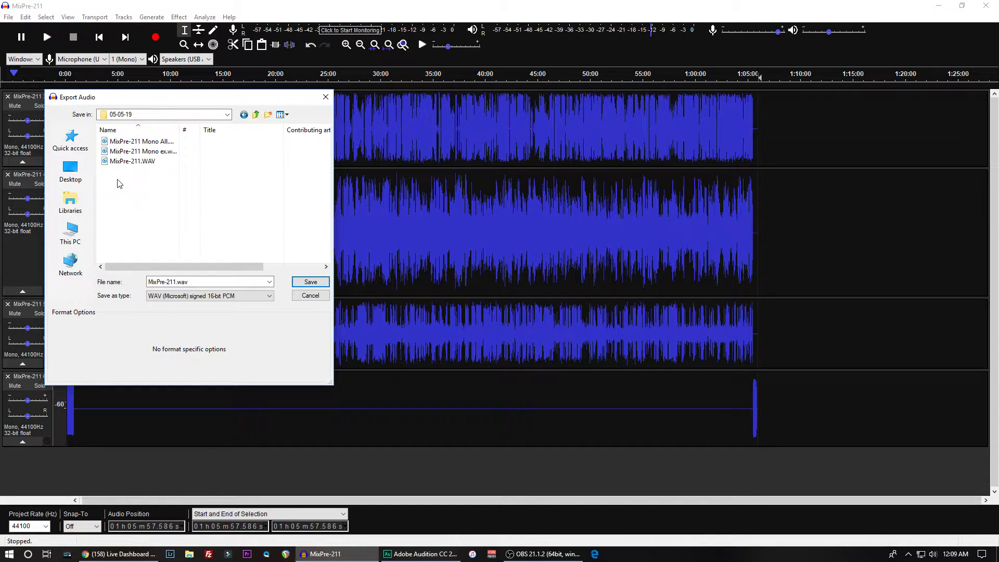
- Name the export file 75-.wav in the 05-05-19 folder
double_click(167, 281)
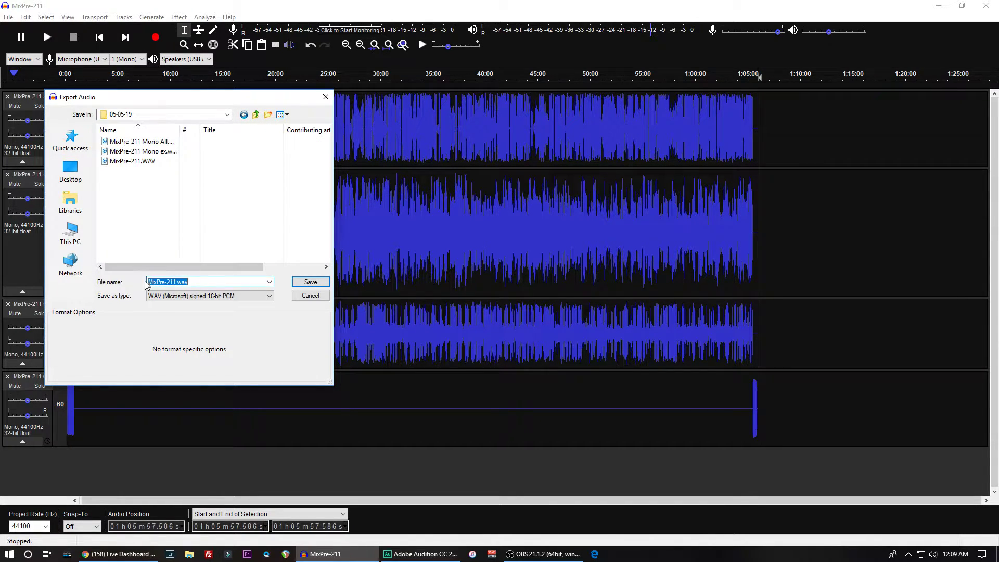
left_click_drag(174, 281, 149, 281)
type("1")
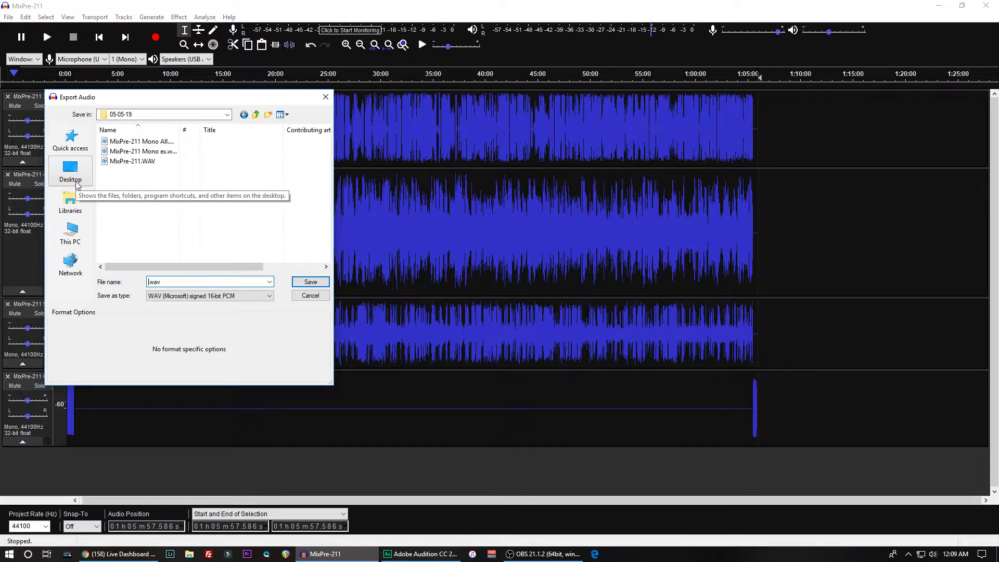
type("75")
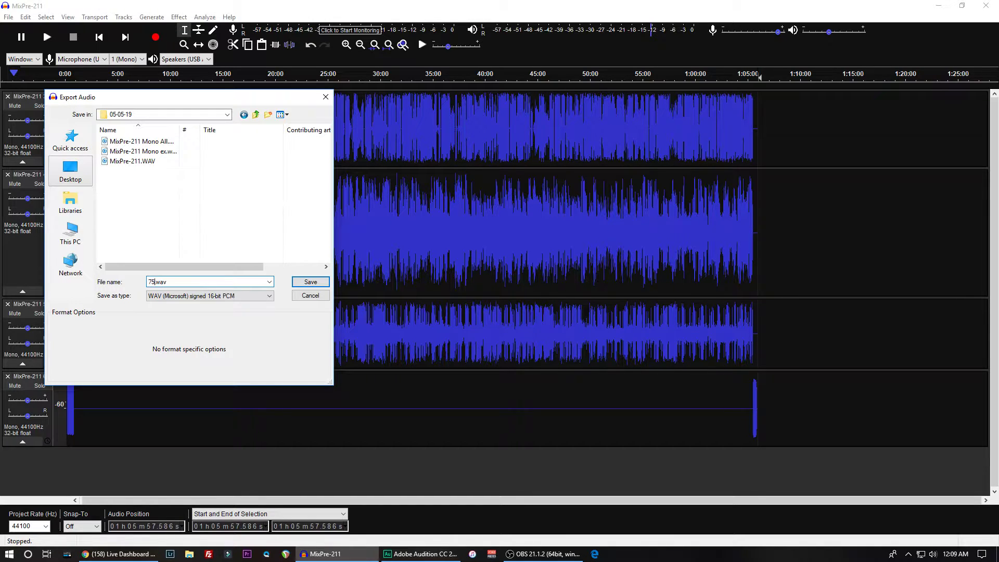
type("-")
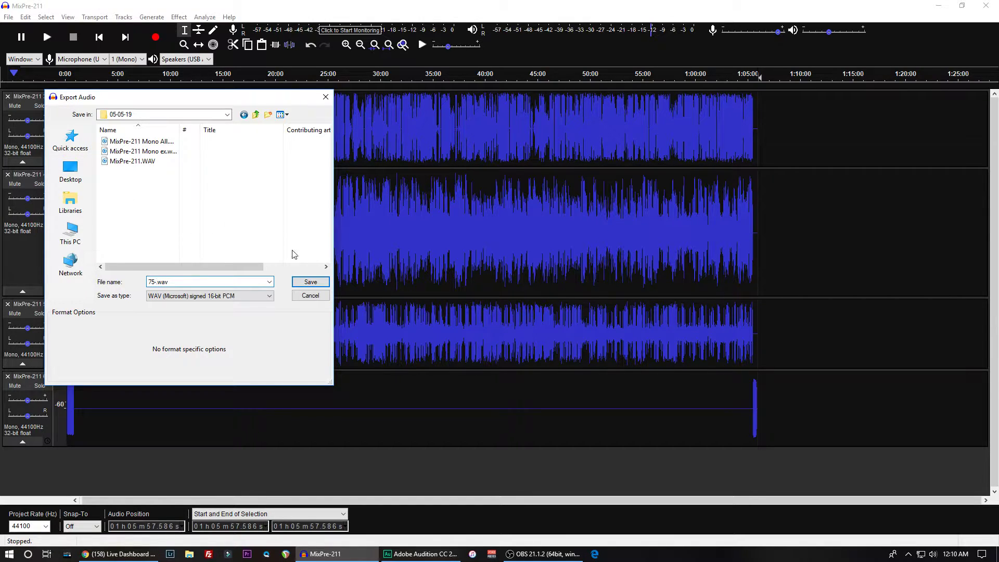
- Export as other uncompressed files with WAV (Microsoft) header and Signed 24-bit PCM encoding, mapping the four tracks to channels 1 to 4
left_click(261, 297)
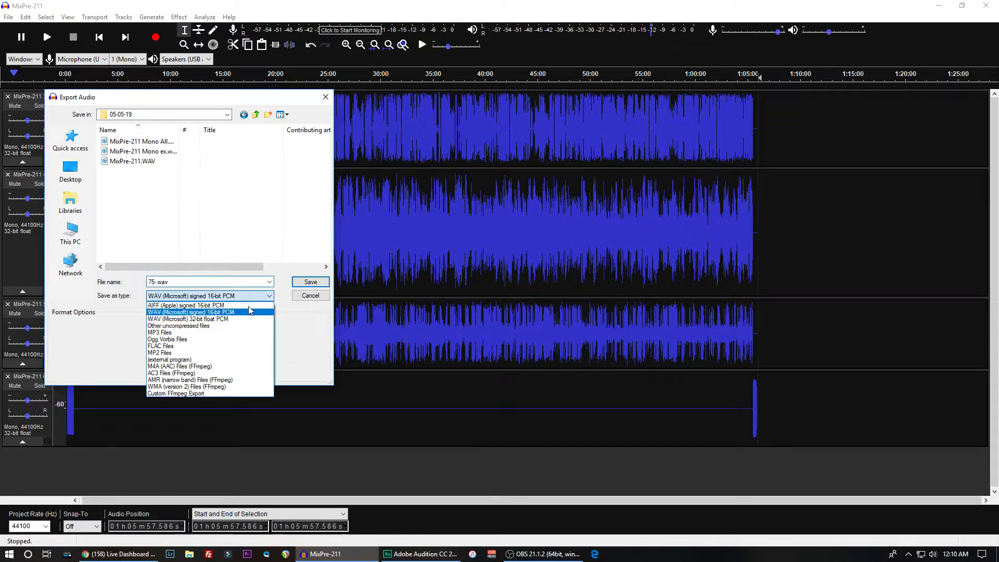
left_click(201, 319)
left_click(204, 296)
left_click(193, 328)
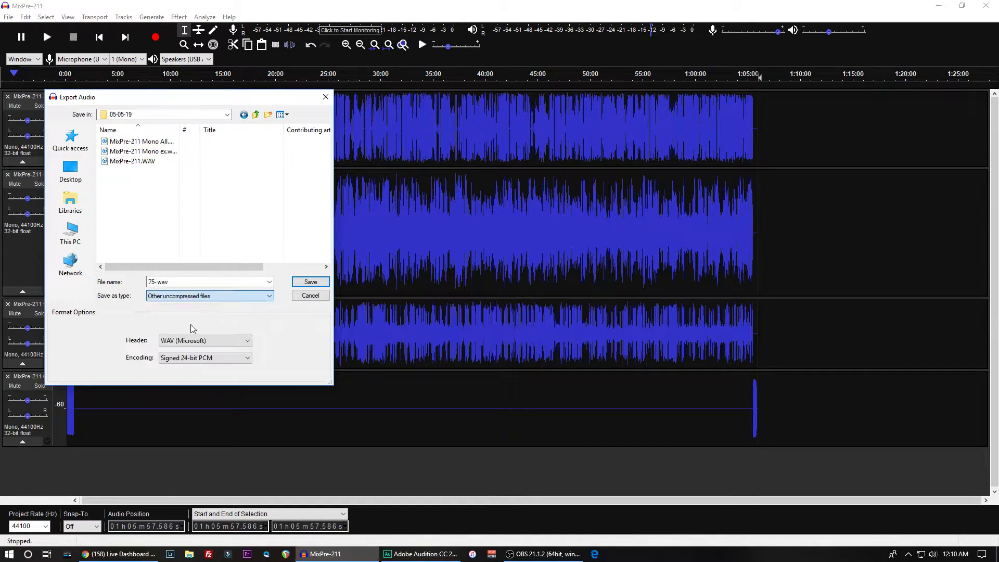
left_click(311, 282)
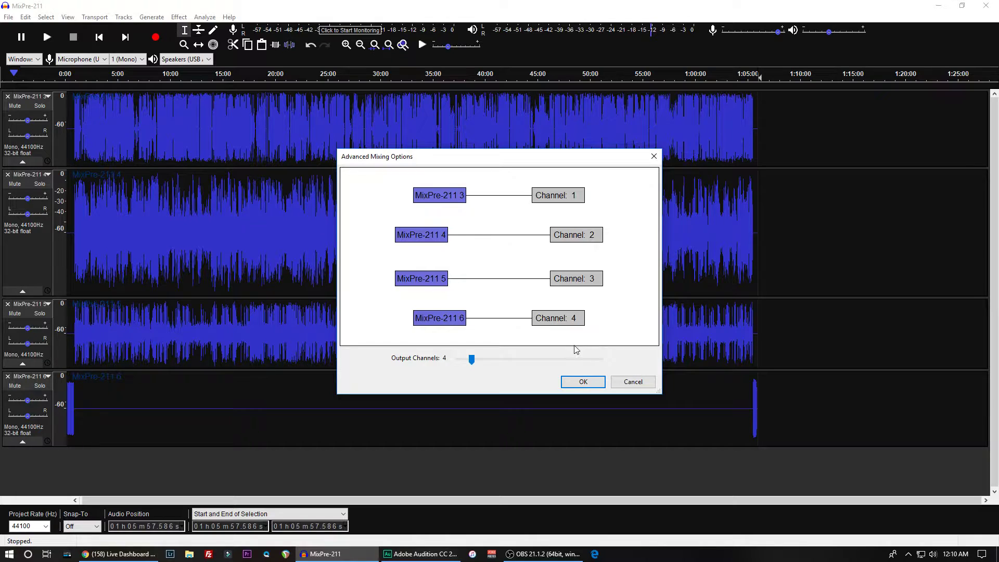
left_click(583, 382)
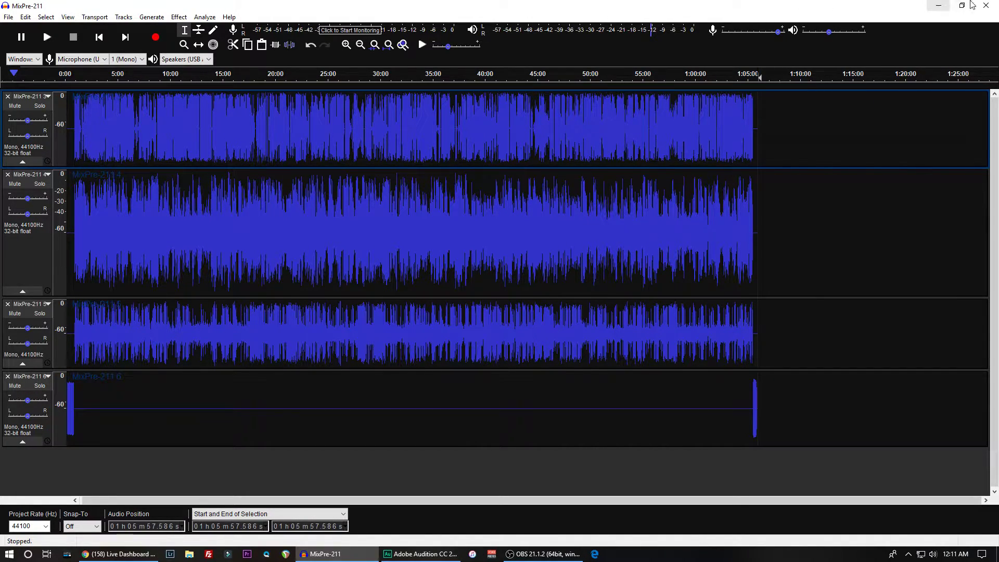
- Close the MixPre-211 project without saving its changes
left_click(987, 5)
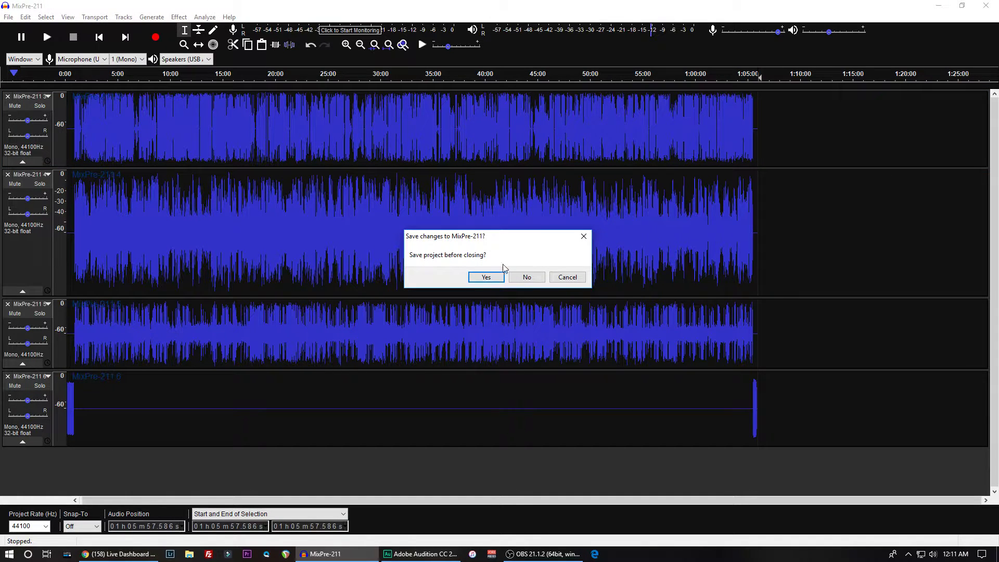
left_click(524, 278)
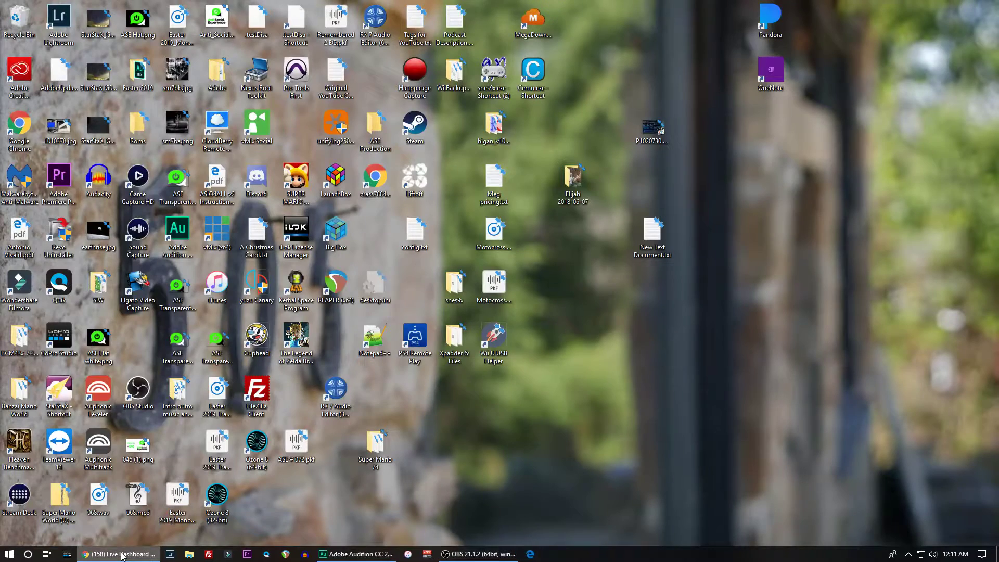
- Open auphonic.com/standalone in a new Google Chrome window
right_click(123, 555)
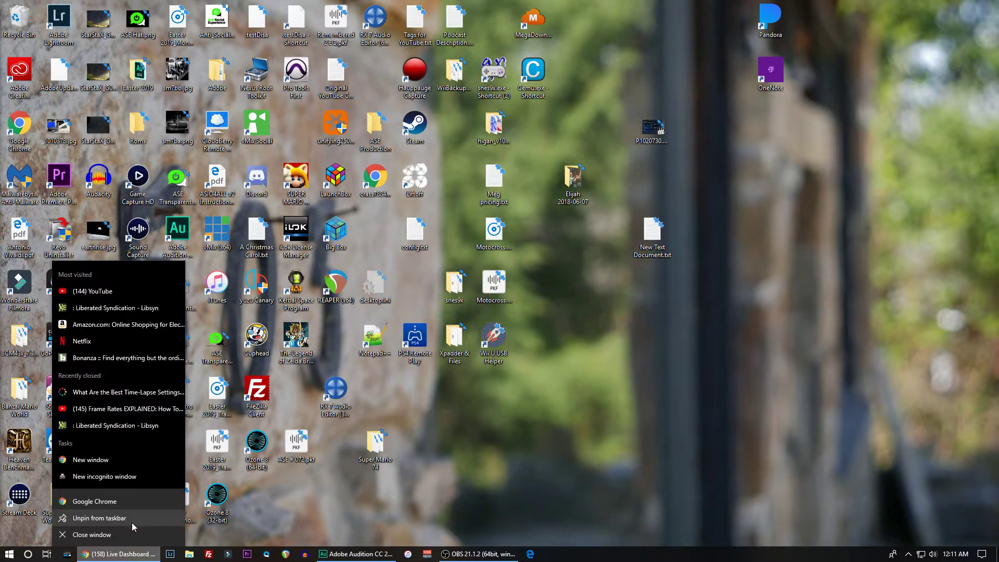
left_click(101, 498)
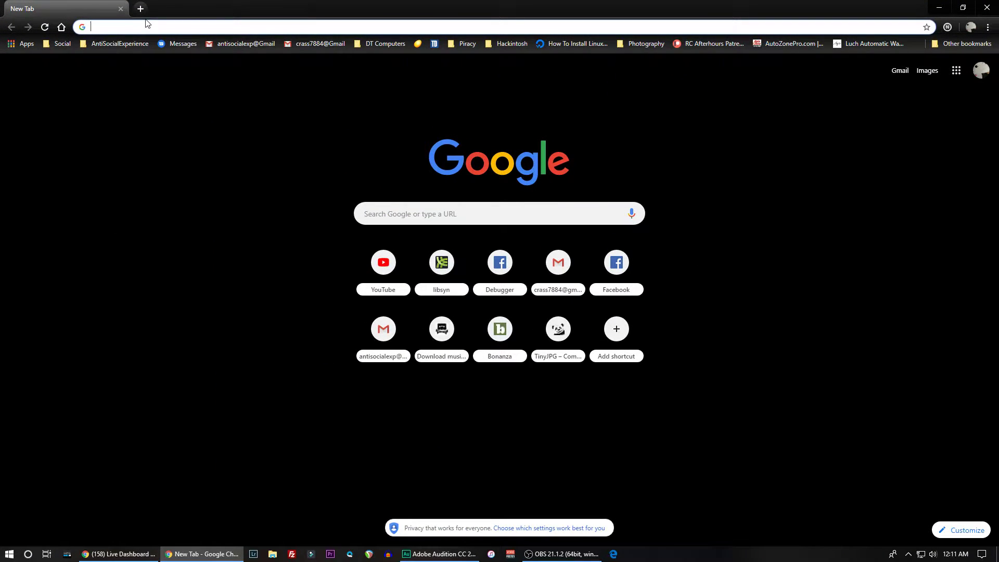
type("aupho")
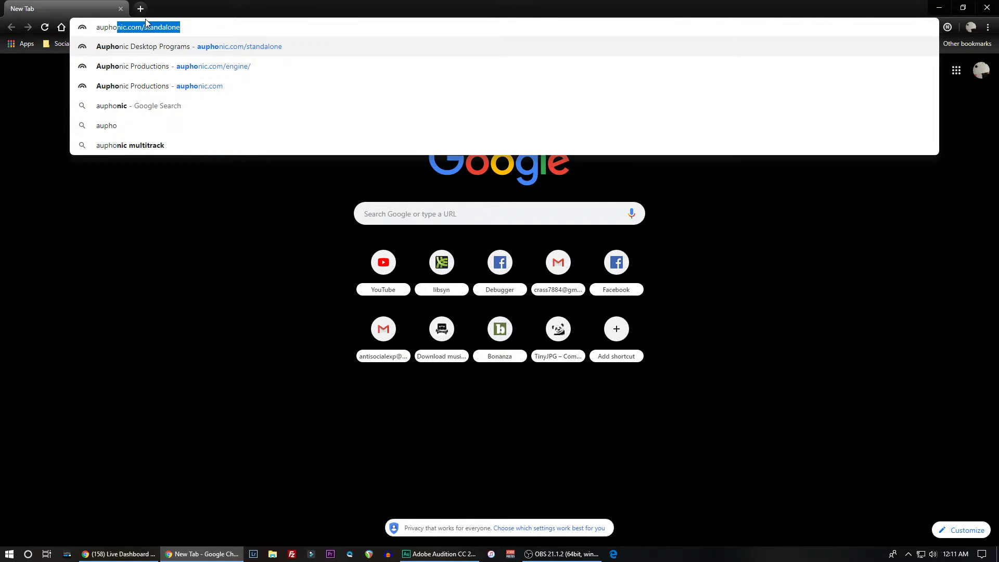
key("Return")
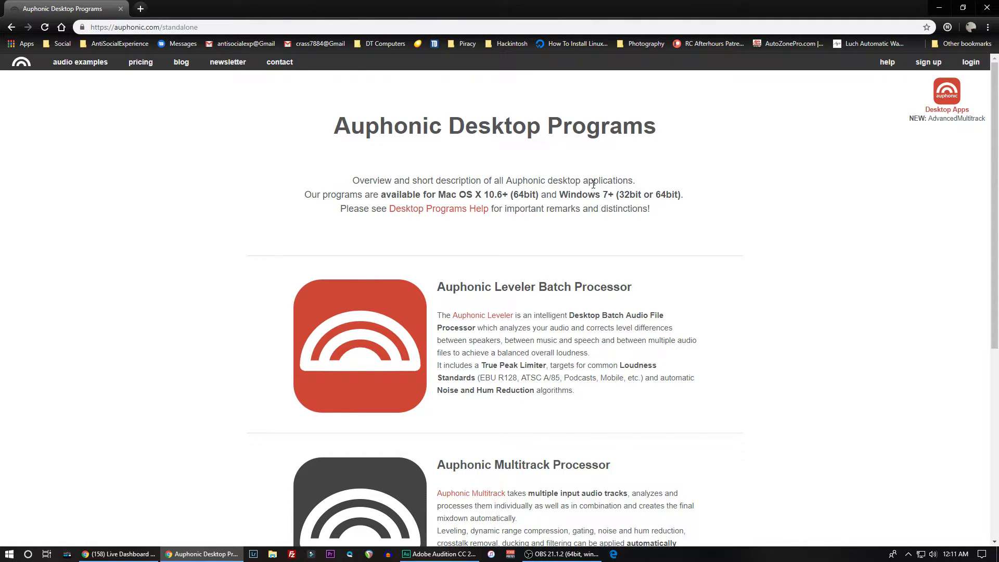
- Open the Auphonic Leveler Batch Processor page from the desktop programs overview and review its algorithms, statistics and supported file formats
scroll(462, 279, "down", 2)
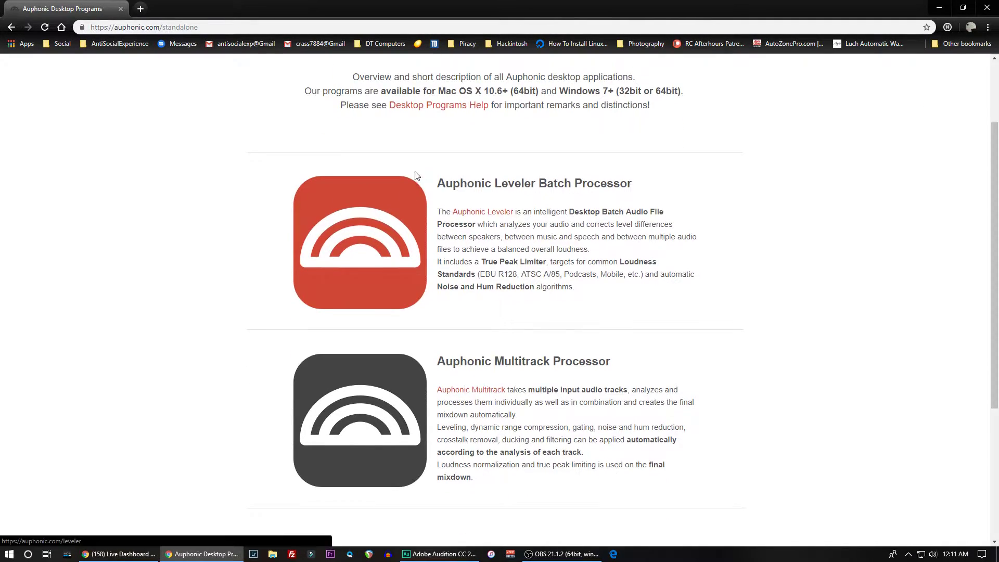
scroll(416, 206, "up", 2)
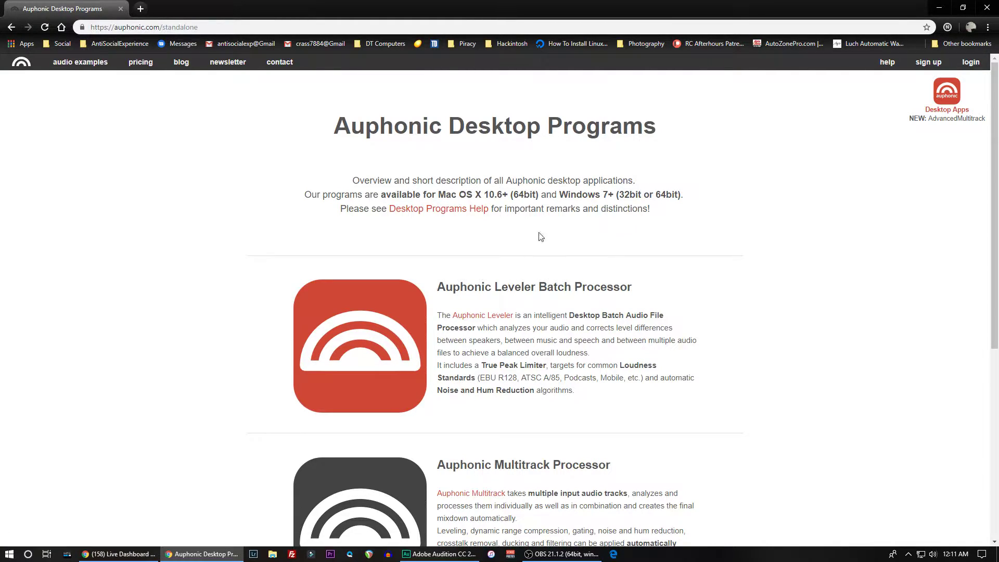
left_click(464, 288)
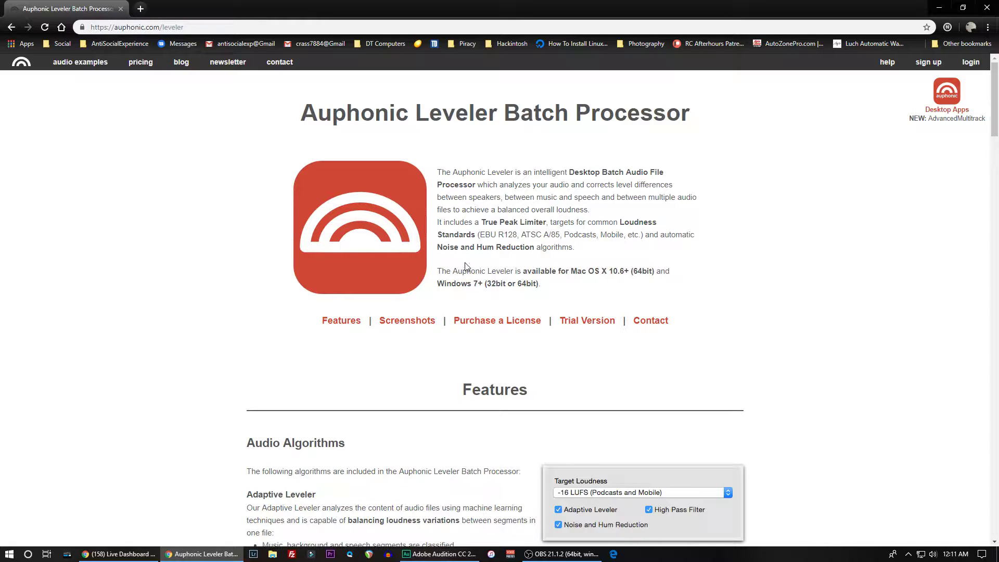
scroll(480, 276, "down", 9)
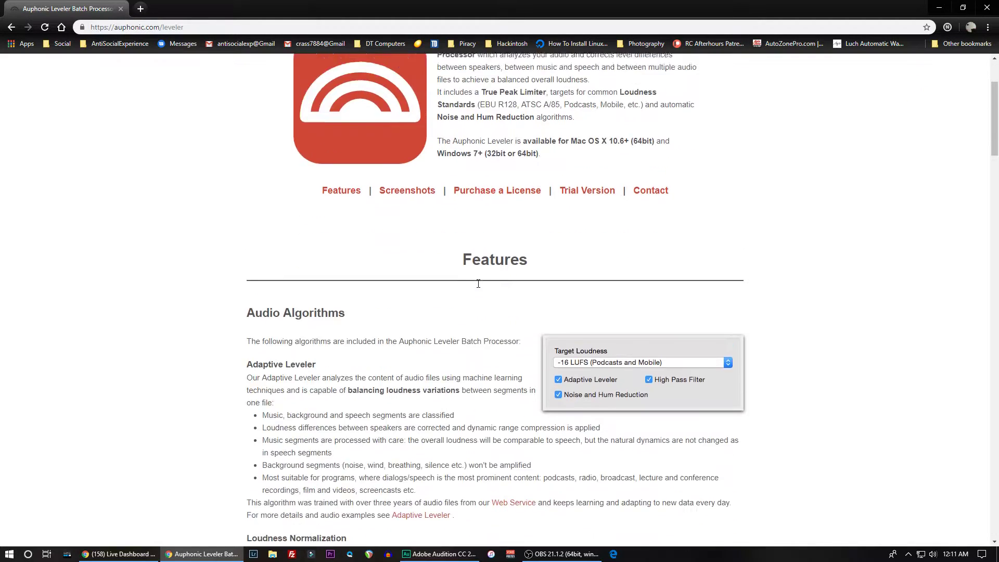
scroll(480, 287, "down", 7)
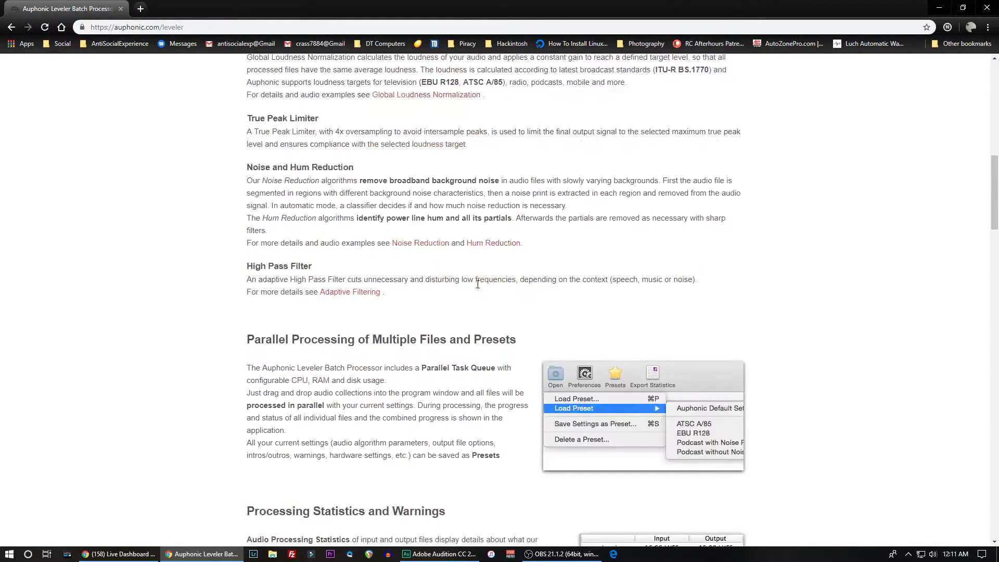
scroll(479, 288, "down", 8)
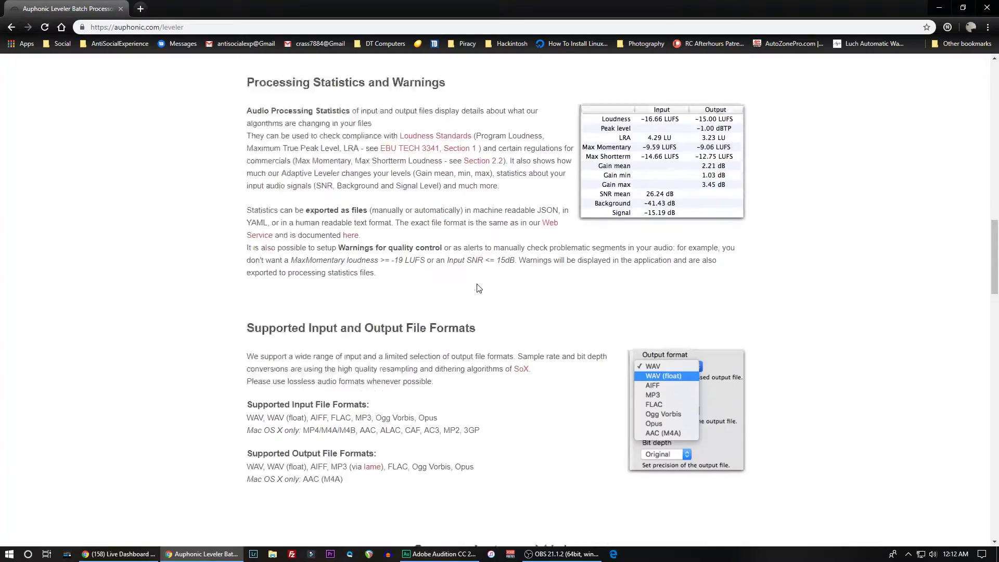
scroll(478, 281, "up", 6)
scroll(477, 280, "up", 18)
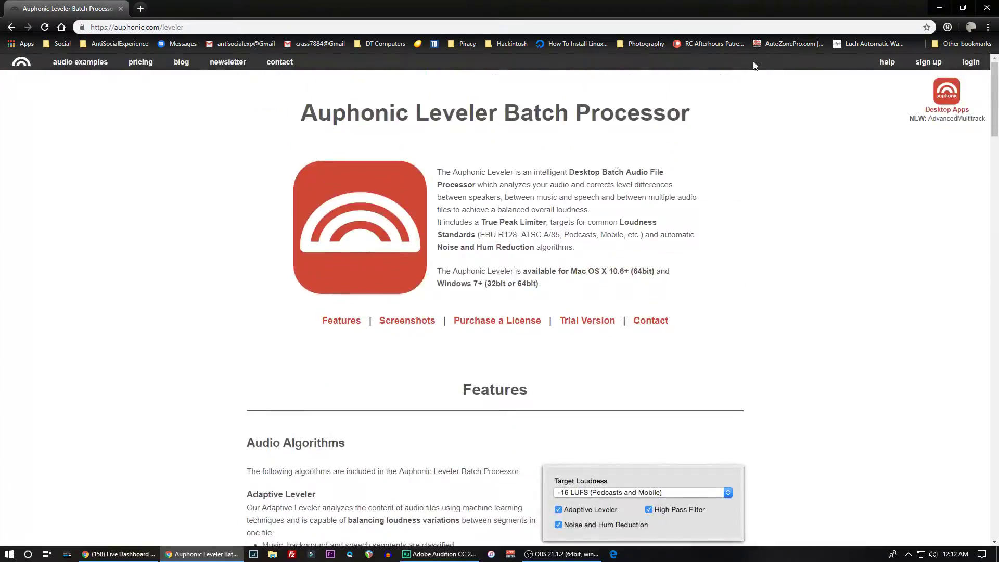
- Log in to the Auphonic account and look over the productions page
left_click(971, 62)
left_click(499, 216)
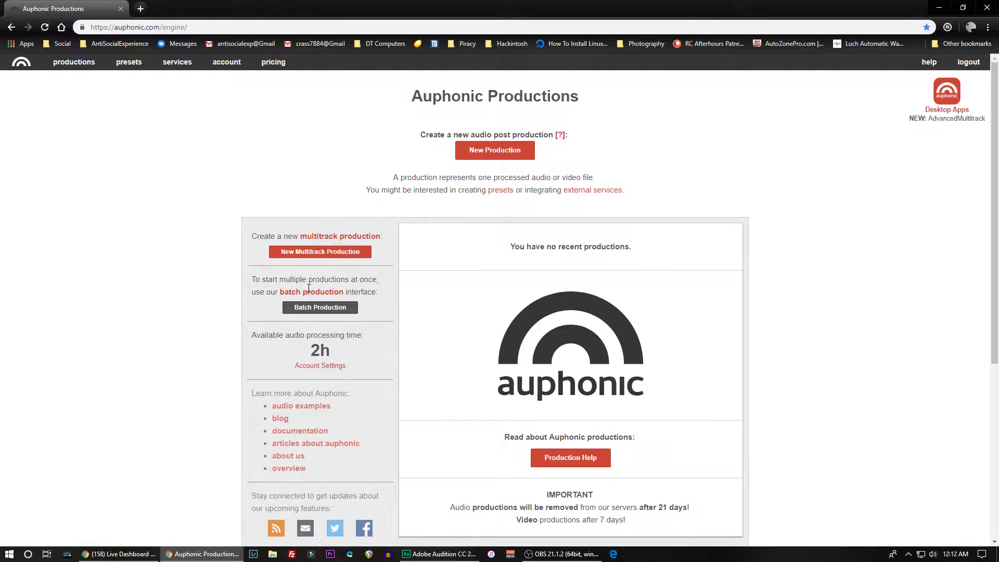
scroll(346, 355, "down", 5)
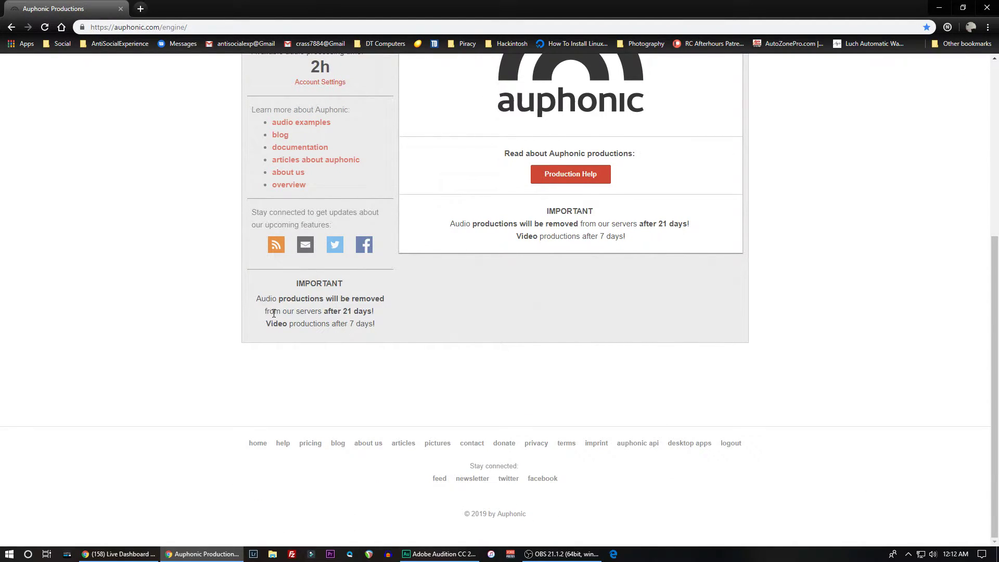
scroll(413, 229, "up", 5)
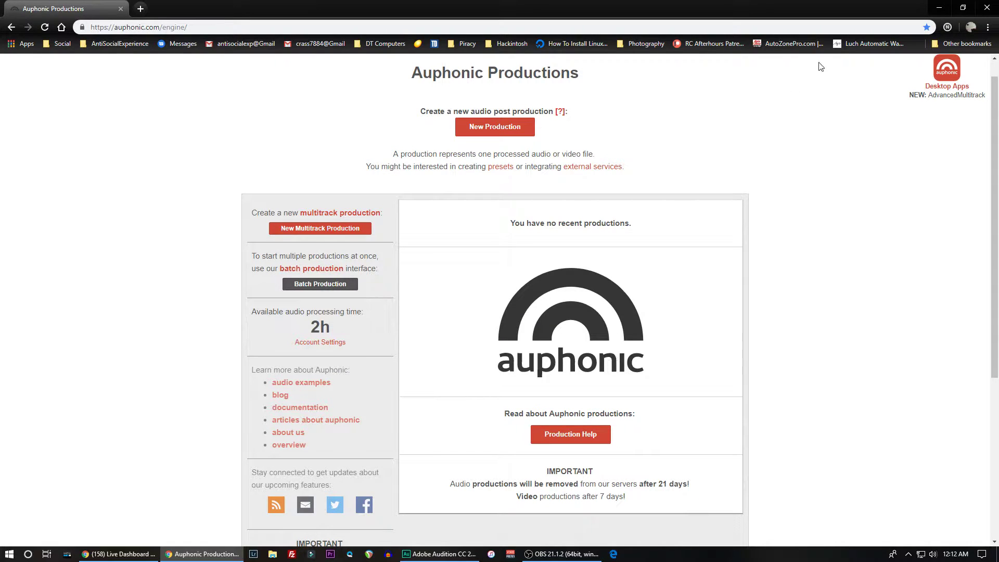
- Go from the productions page to the desktop apps' Auphonic Leveler page and examine its license options and latest-version download section
left_click(941, 88)
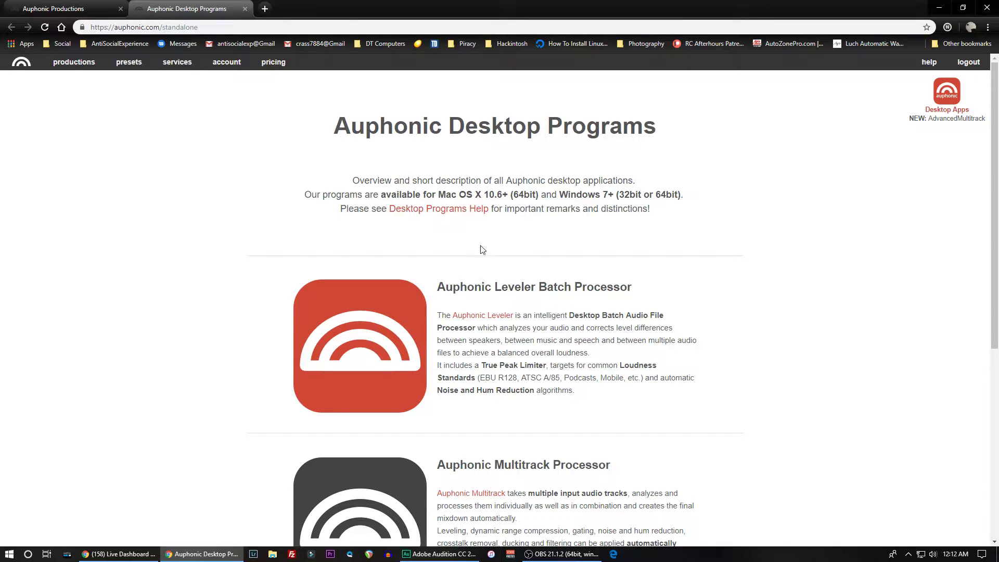
scroll(483, 250, "down", 2)
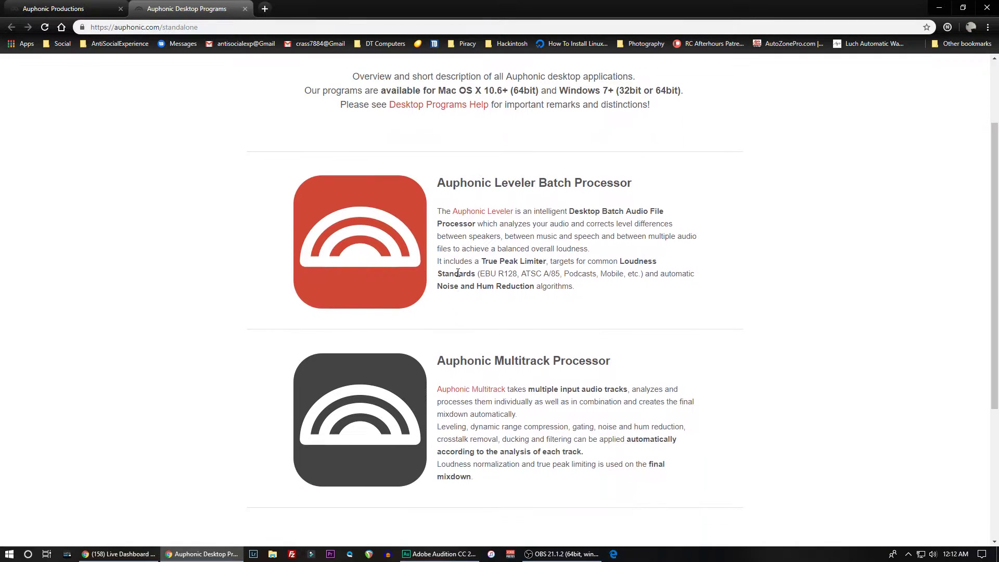
left_click(478, 211)
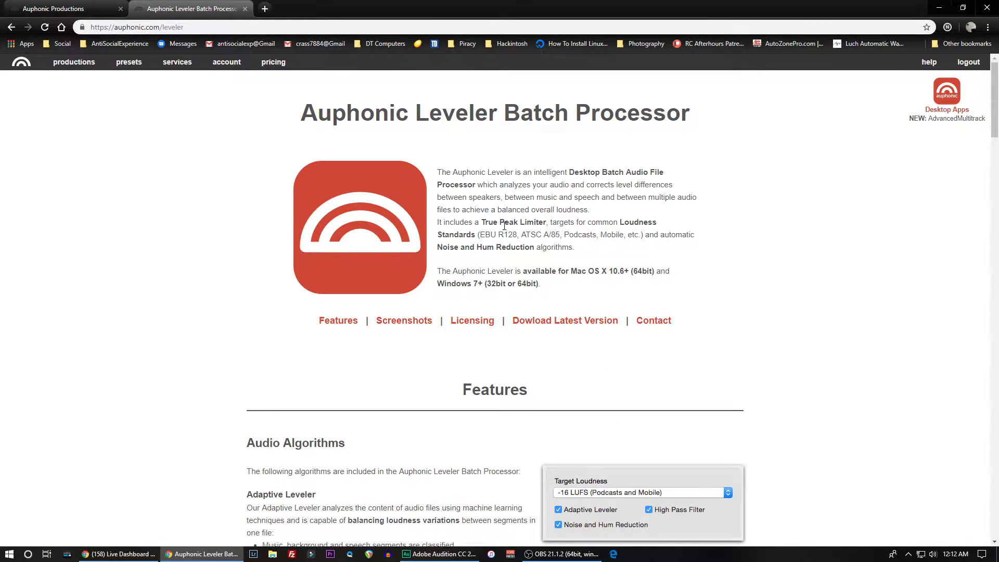
scroll(477, 209, "down", 14)
scroll(491, 253, "down", 20)
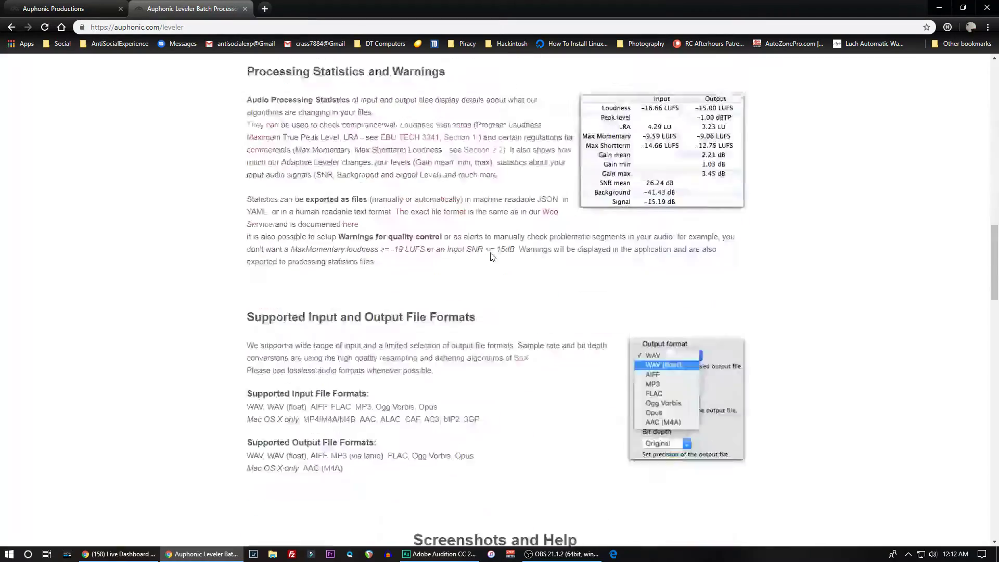
scroll(493, 253, "down", 3)
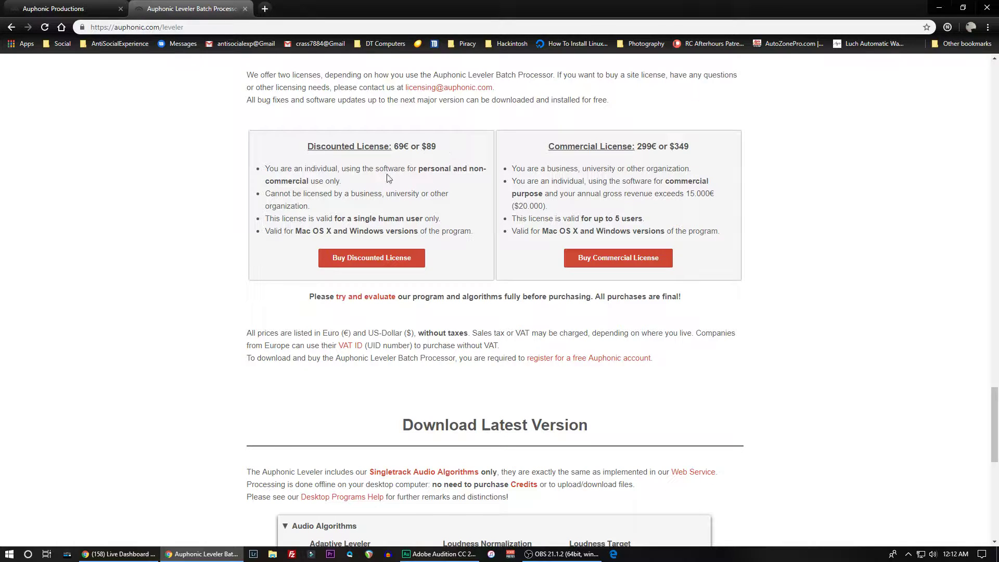
scroll(370, 290, "down", 4)
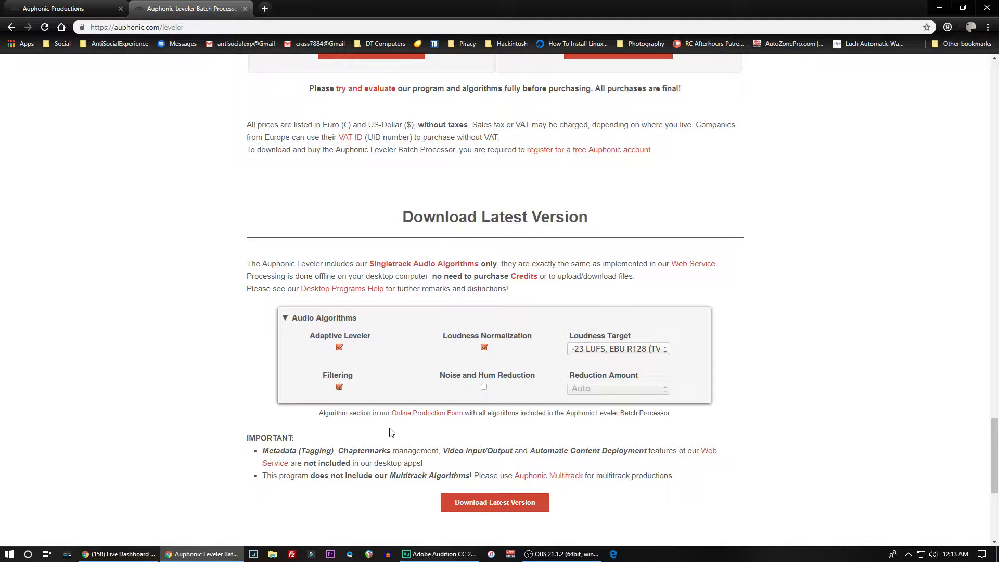
- Review the Auphonic Leveler page's download, licensing, supported file format, screenshot and processing statistics sections
scroll(542, 458, "down", 2)
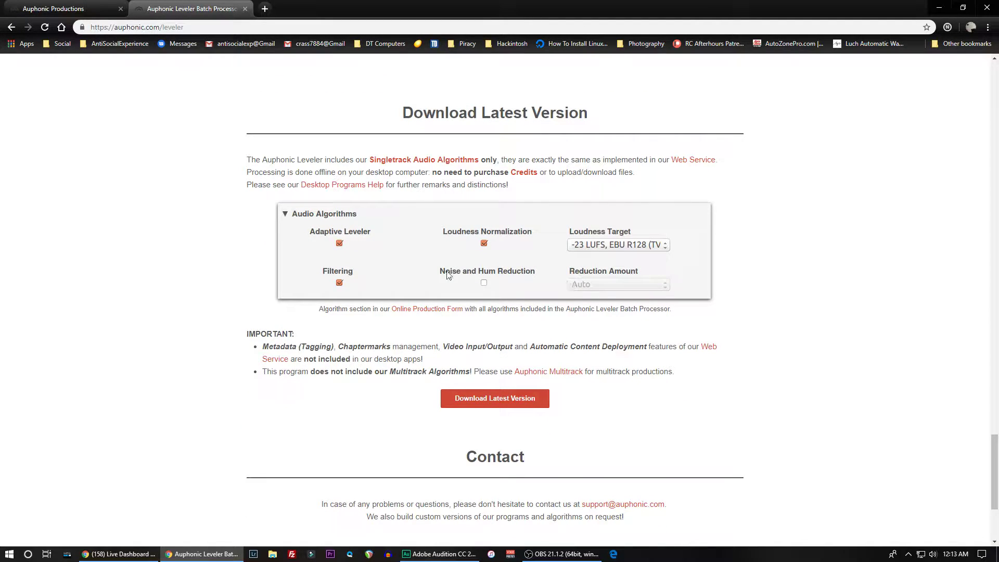
scroll(396, 333, "up", 12)
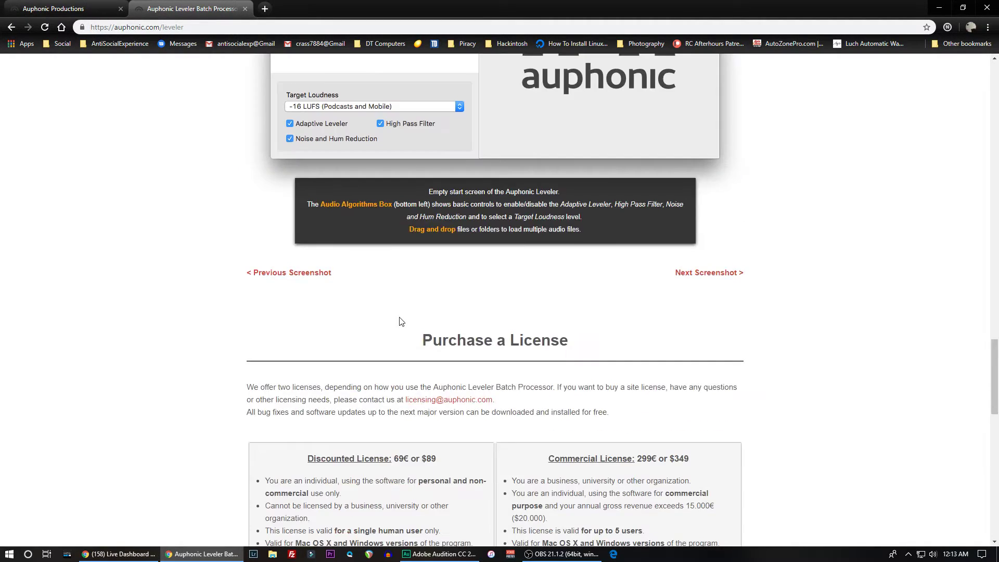
scroll(401, 321, "up", 10)
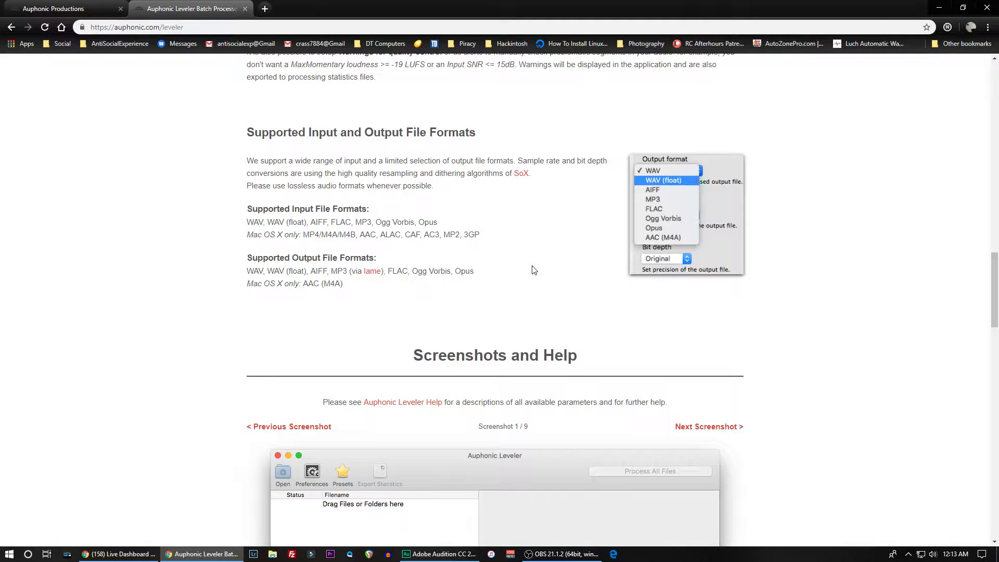
scroll(507, 436, "down", 4)
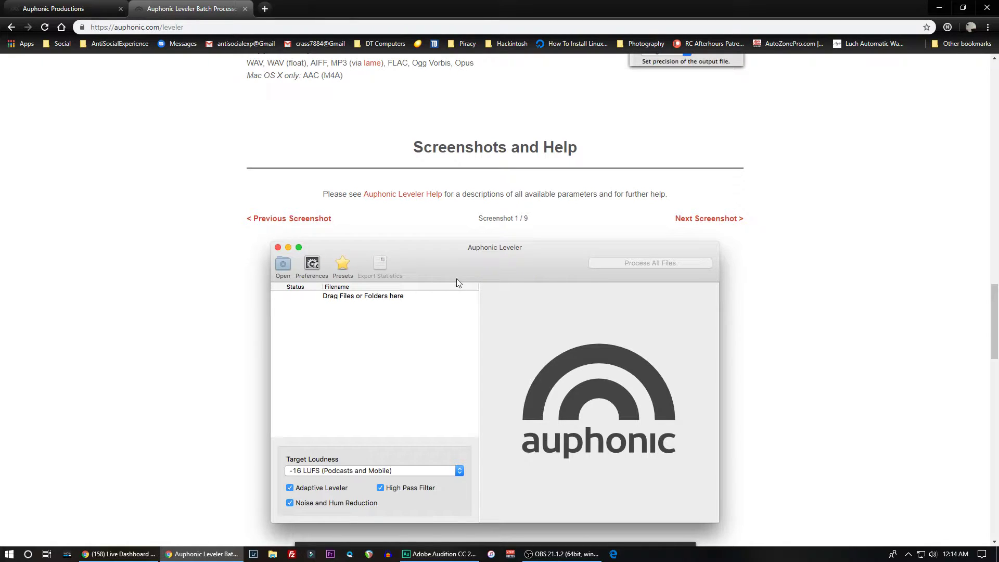
scroll(474, 246, "up", 20)
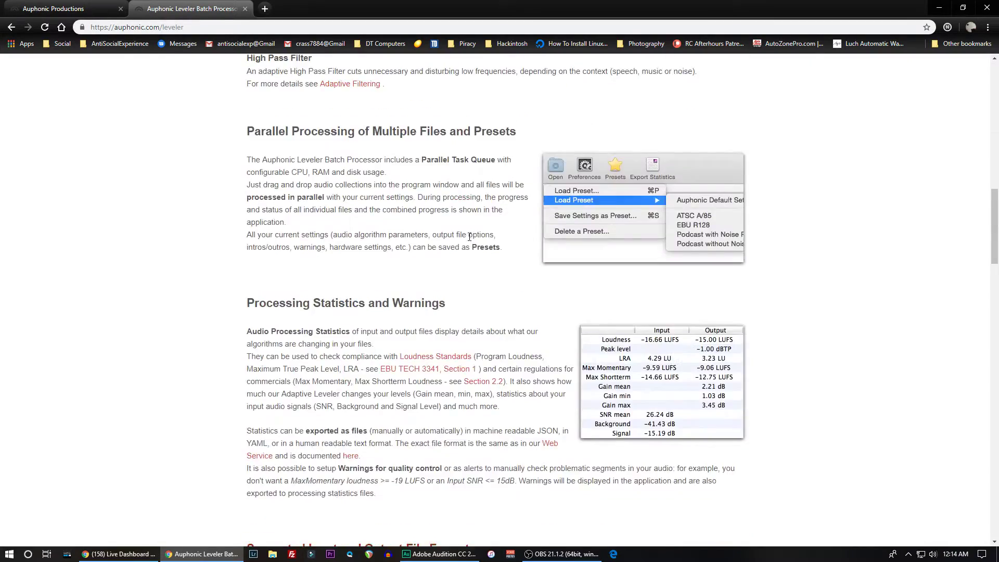
scroll(471, 230, "up", 4)
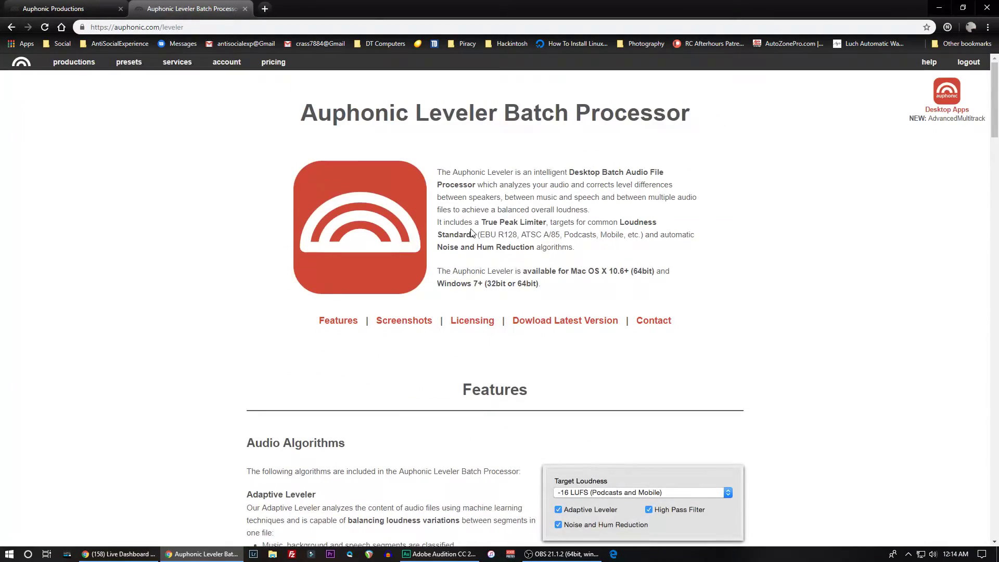
- Open the Auphonic Multitrack Processor page from the desktop programs overview
left_click(931, 113)
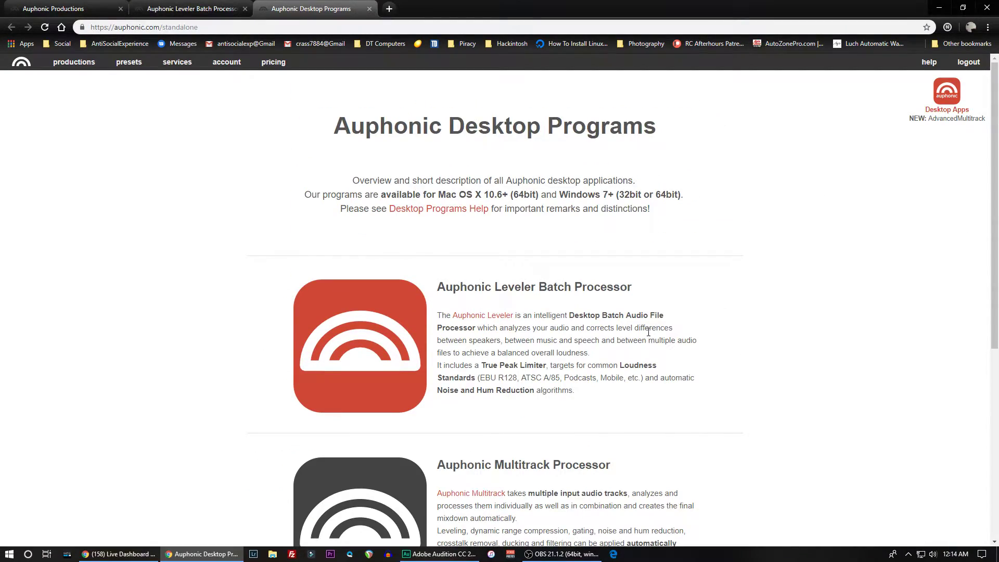
scroll(646, 332, "down", 2)
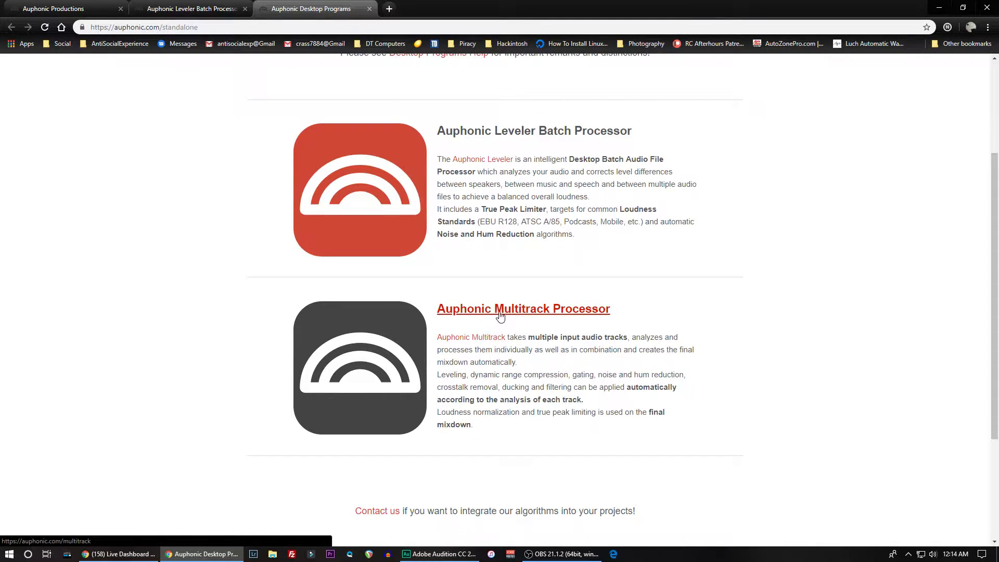
left_click(496, 311)
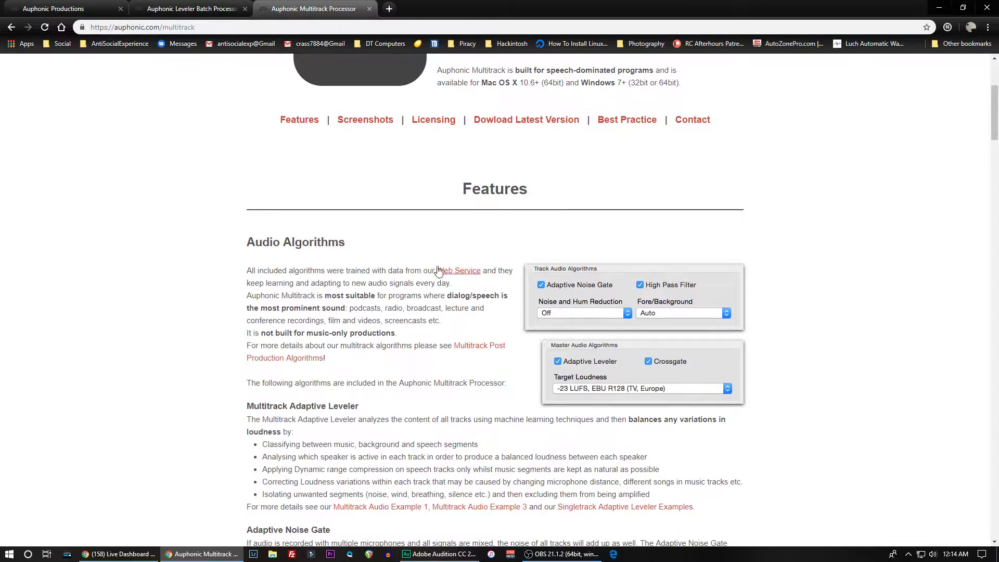
- Examine the Multitrack Processor's introduction and audio algorithms, including the adaptive leveler, noise gate, crossgate, ducking, noise reduction and loudness normalization
scroll(534, 137, "down", 3)
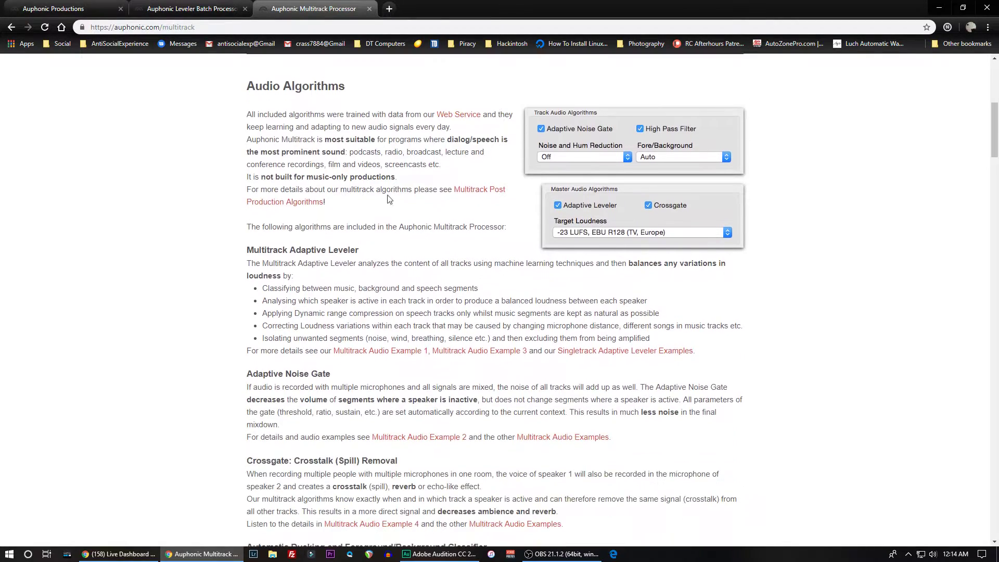
scroll(325, 334, "down", 5)
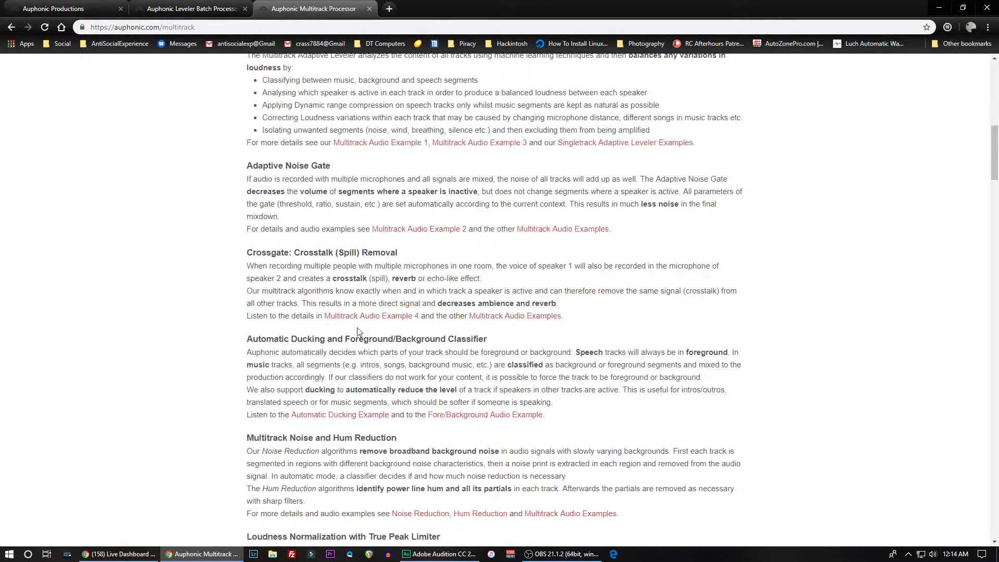
scroll(367, 366, "down", 1)
scroll(368, 369, "down", 3)
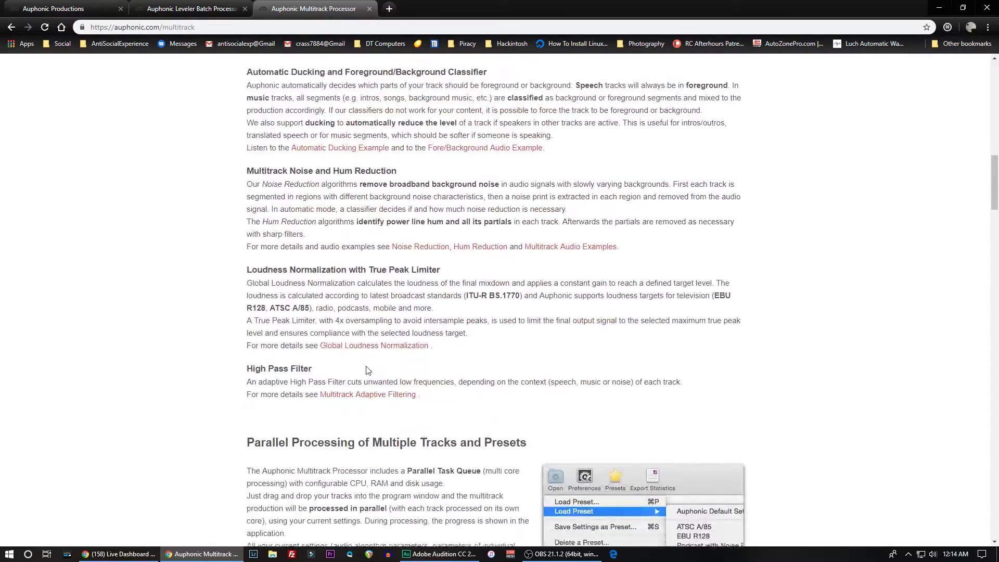
scroll(368, 370, "down", 5)
scroll(370, 364, "up", 7)
scroll(370, 360, "up", 14)
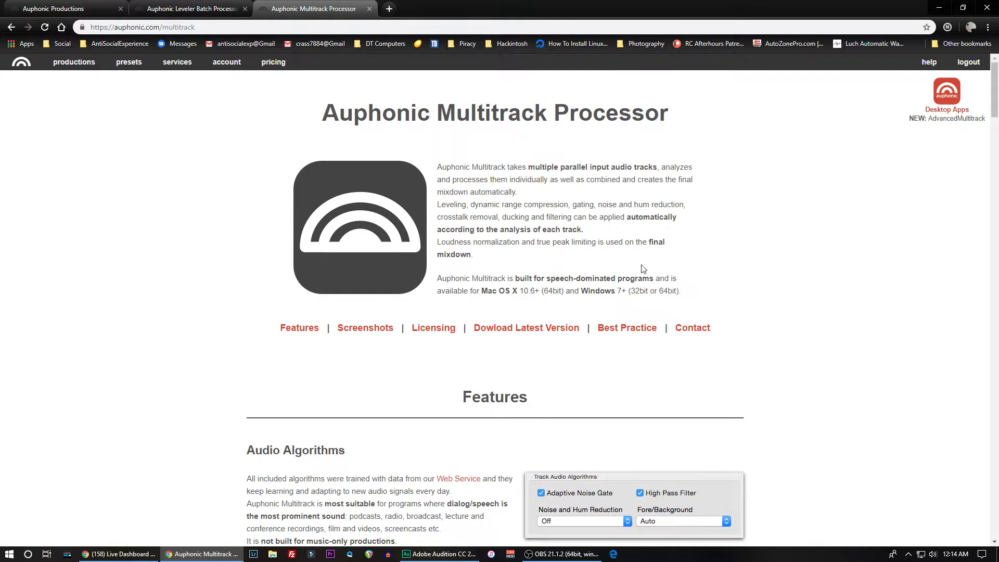
scroll(662, 306, "down", 6)
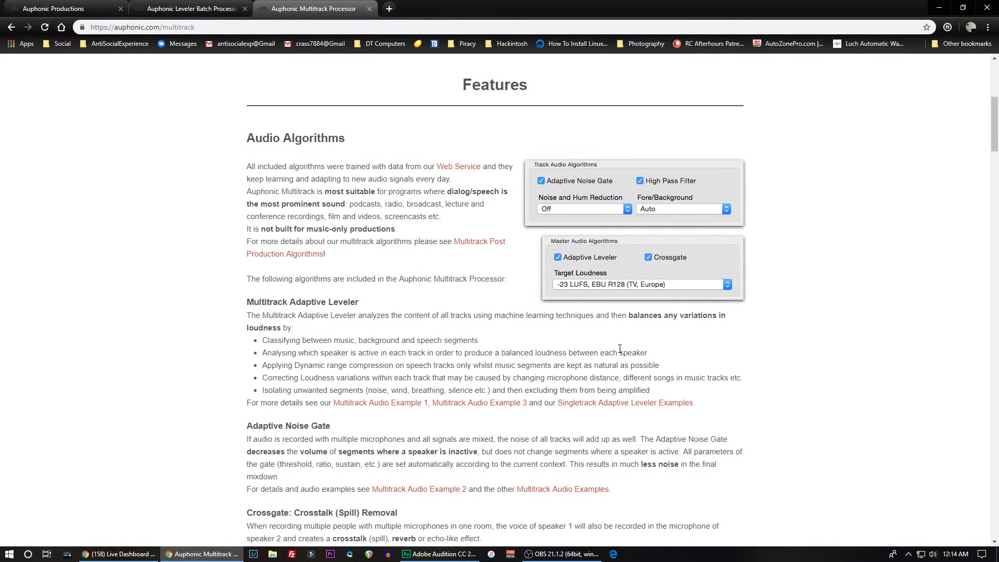
scroll(621, 349, "up", 6)
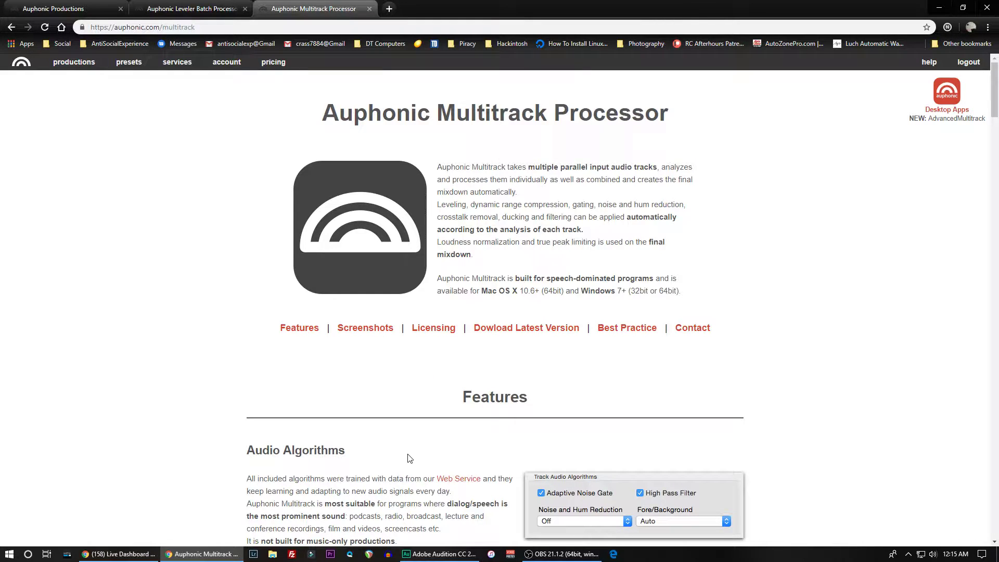
- Check the file properties of 75-.wav in the 05-05-19 folder using File Explorer, and close the folder window
left_click(273, 555)
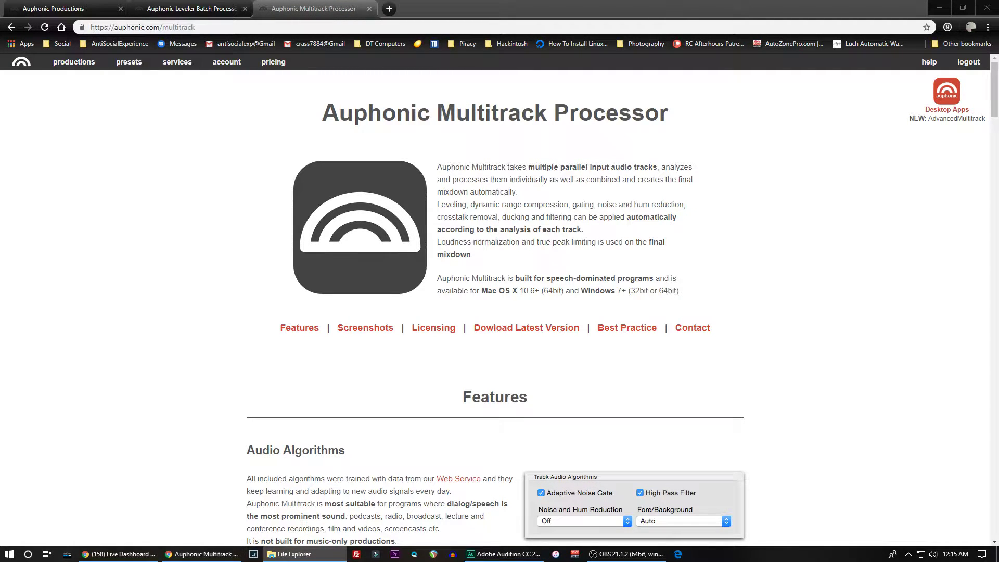
left_click_drag(0, 121, 746, 123)
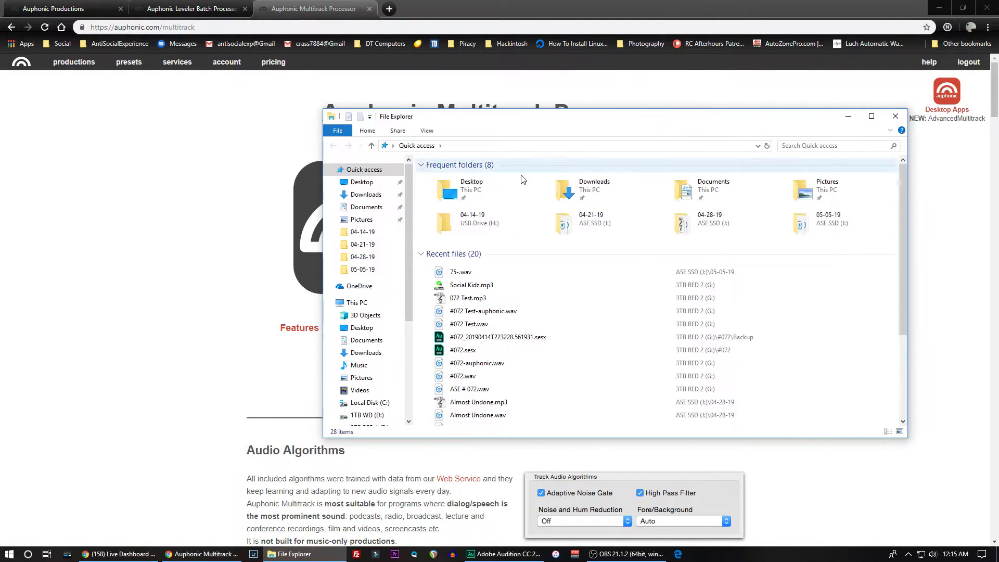
left_click(363, 269)
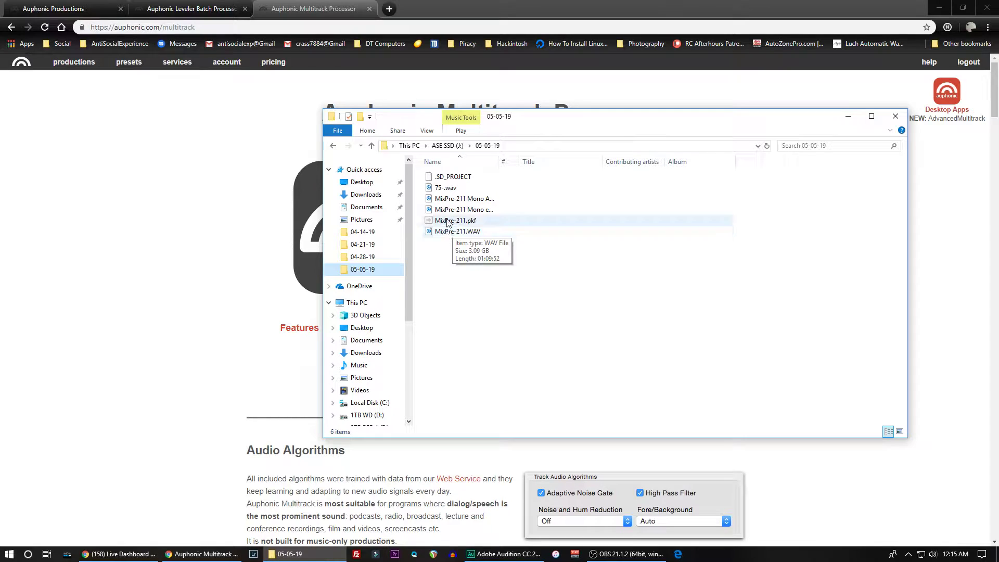
left_click(438, 191)
right_click(444, 188)
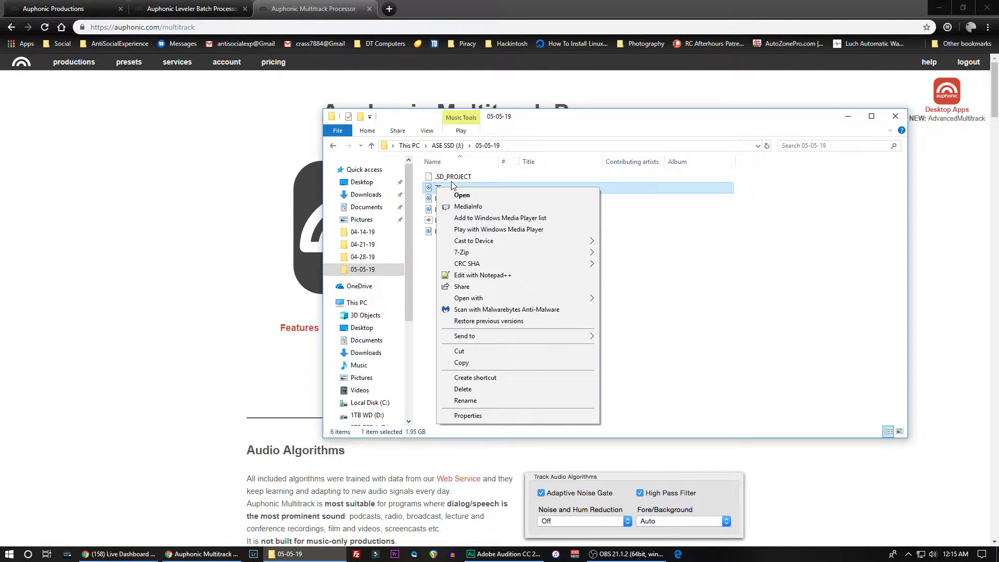
key("r")
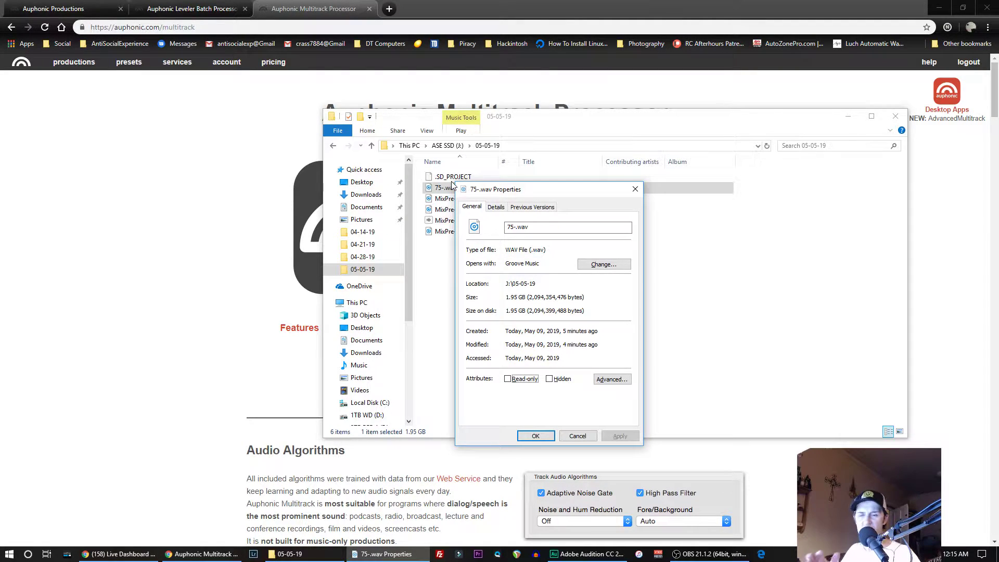
left_click(537, 436)
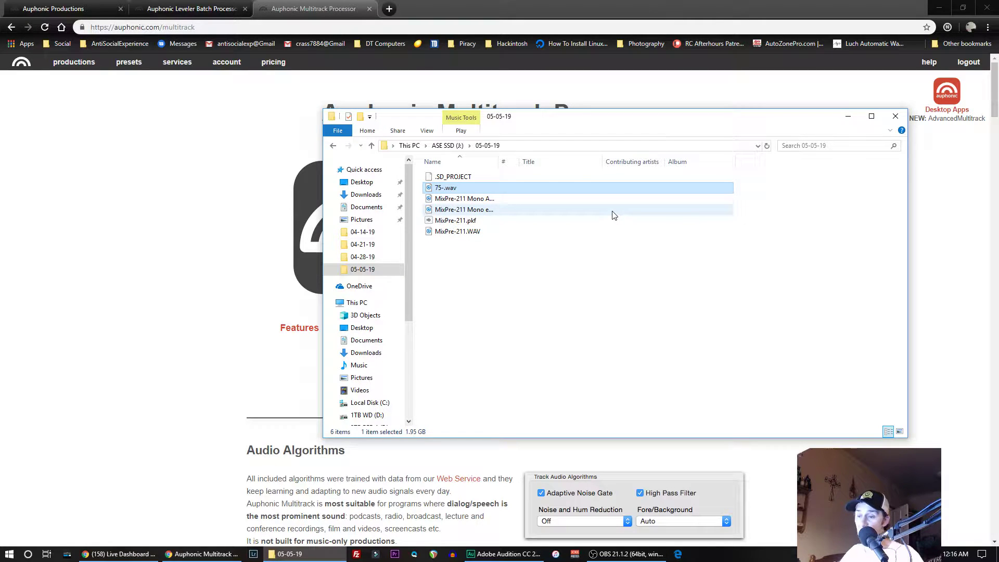
left_click(896, 120)
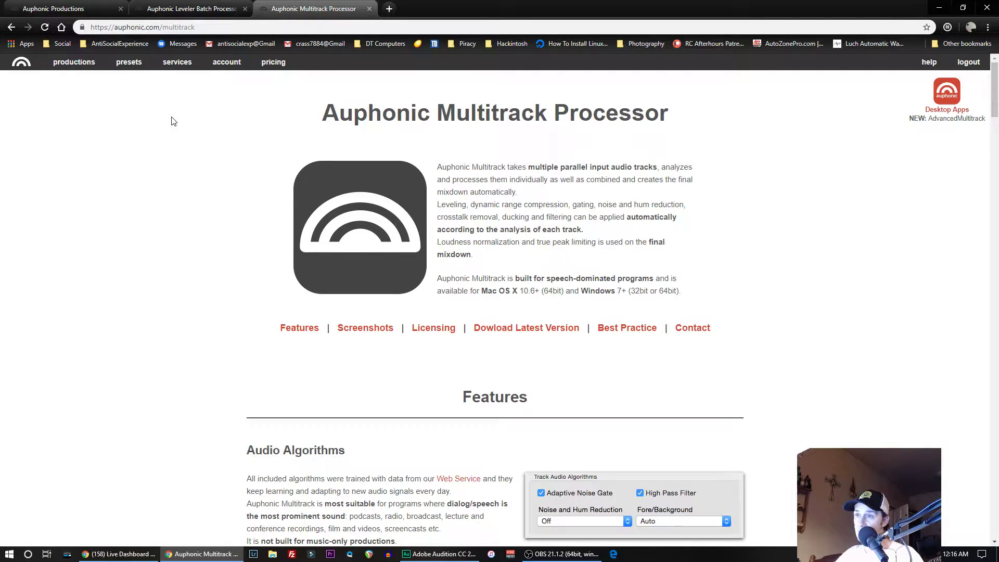
- Minimize the browser, launch Auphonic Multitrack from the desktop and reposition its window
left_click(941, 8)
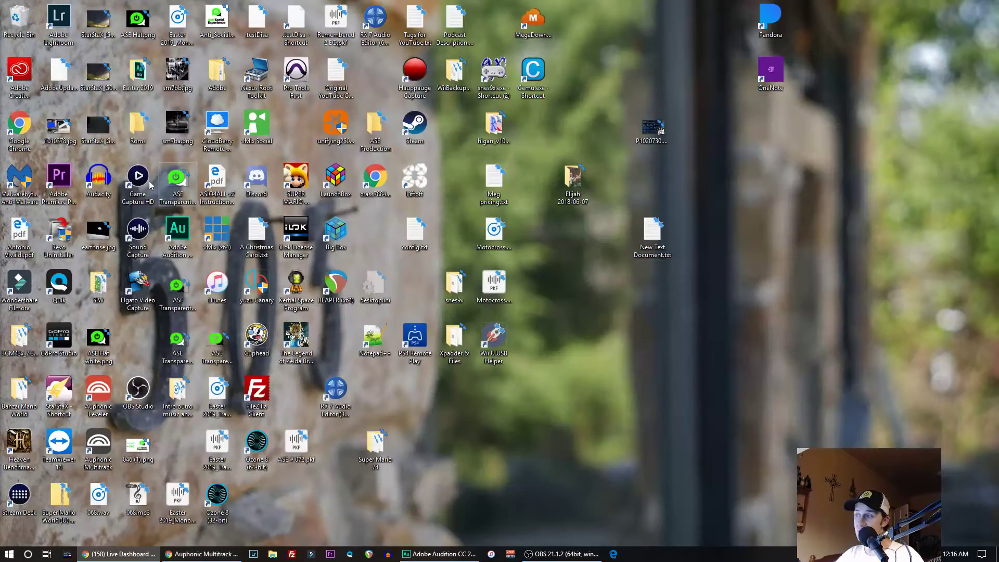
double_click(102, 446)
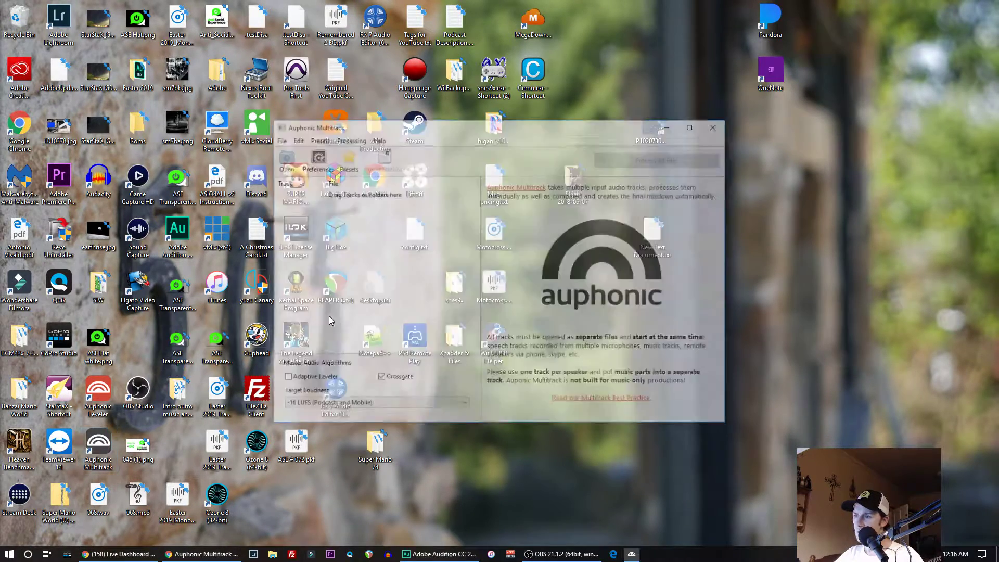
left_click_drag(536, 134, 314, 129)
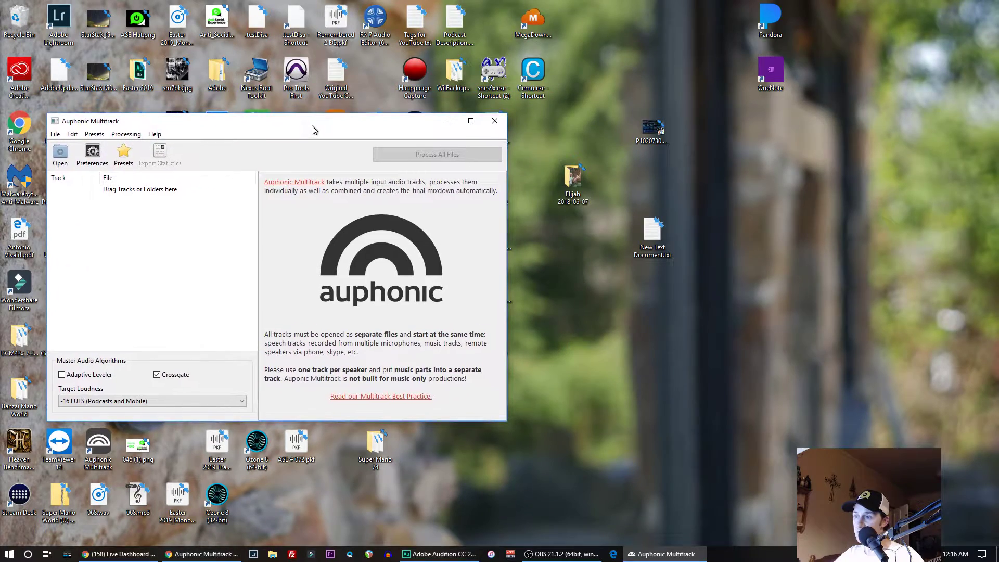
- Switch to Adobe Audition and close the Auphonic browser window
left_click(443, 553)
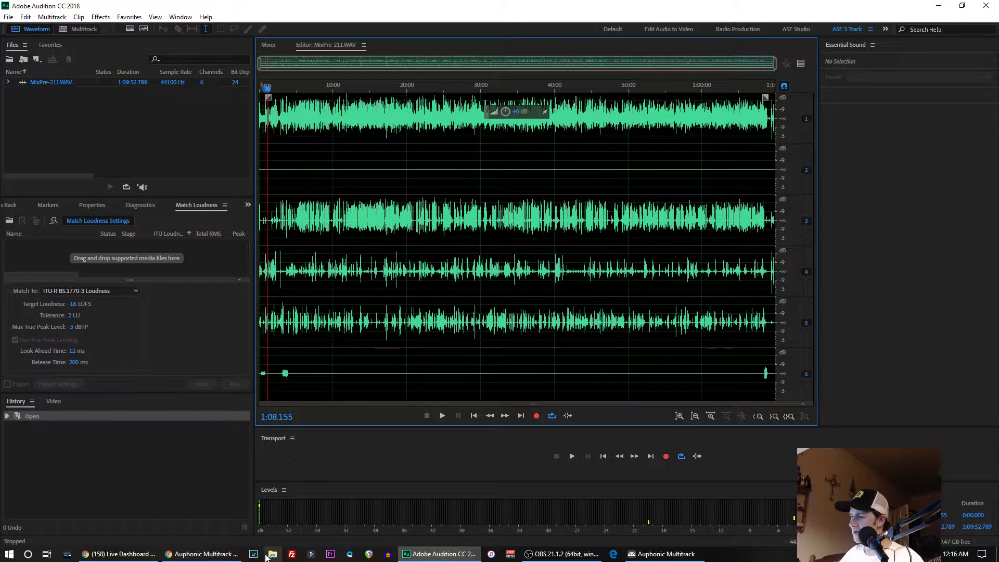
right_click(229, 554)
left_click(177, 534)
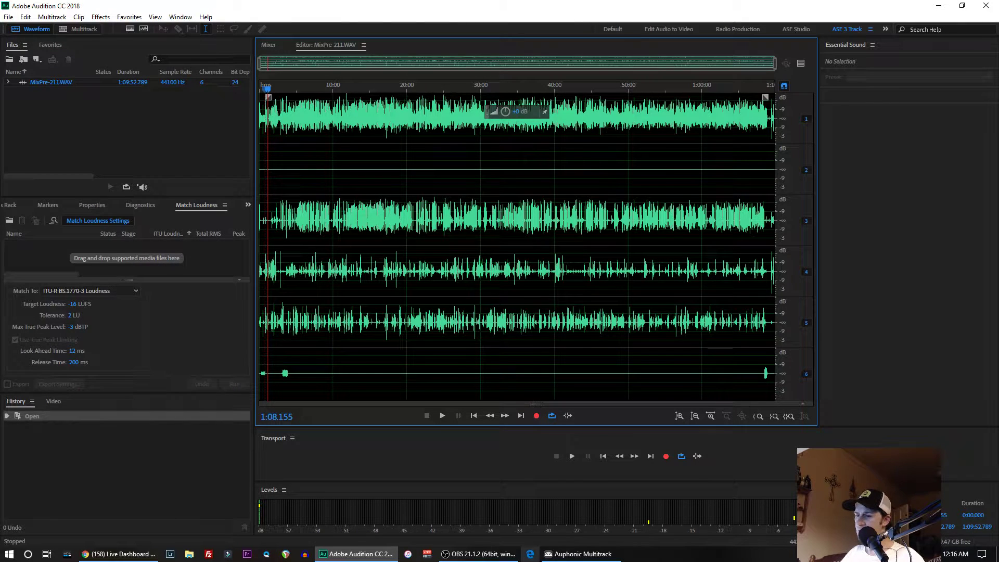
- Check the Auphonic Multitrack window, return to Adobe Audition, select the entire MixPre-211.WAV waveform and show its editing commands
left_click(571, 558)
left_click(359, 554)
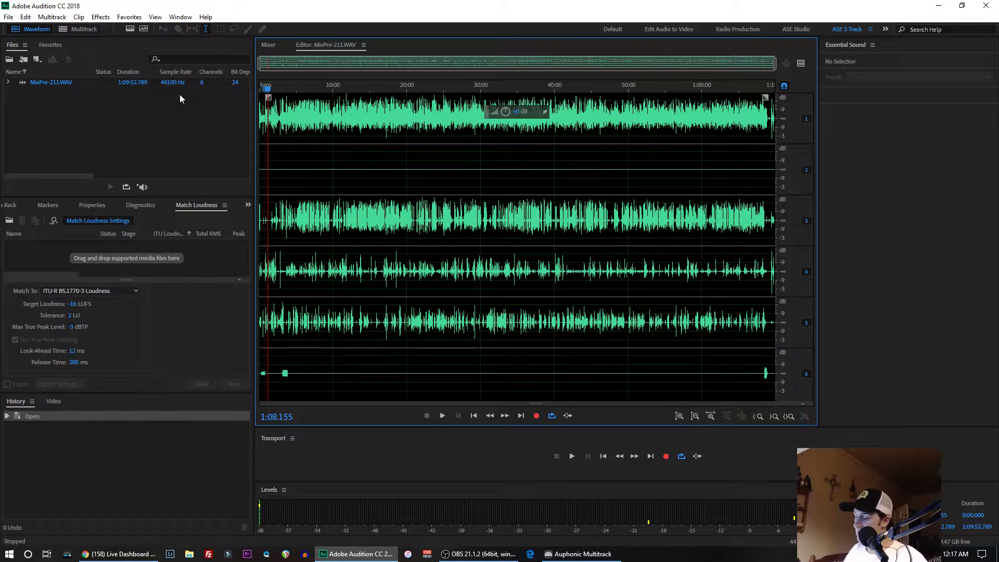
key("ctrl+a")
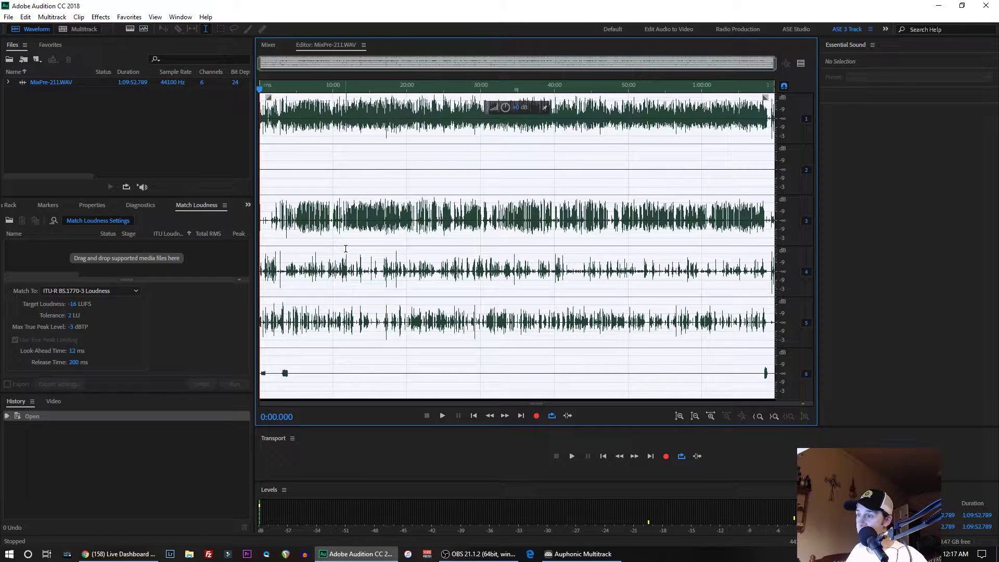
right_click(298, 124)
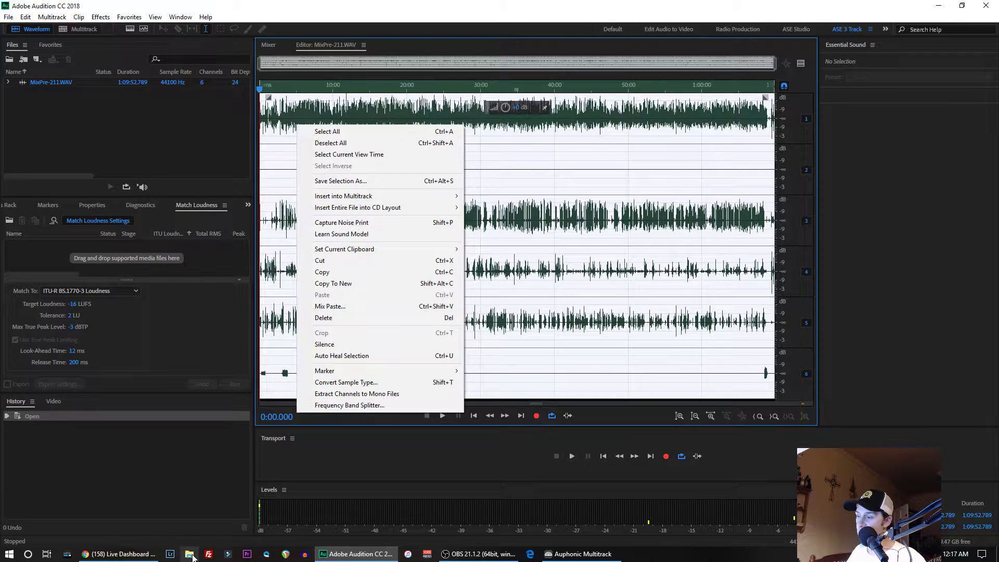
- Browse the 05-05-19 folder on ASE SSD (J:) in File Explorer and widen its Name column to show the full file names
left_click(189, 554)
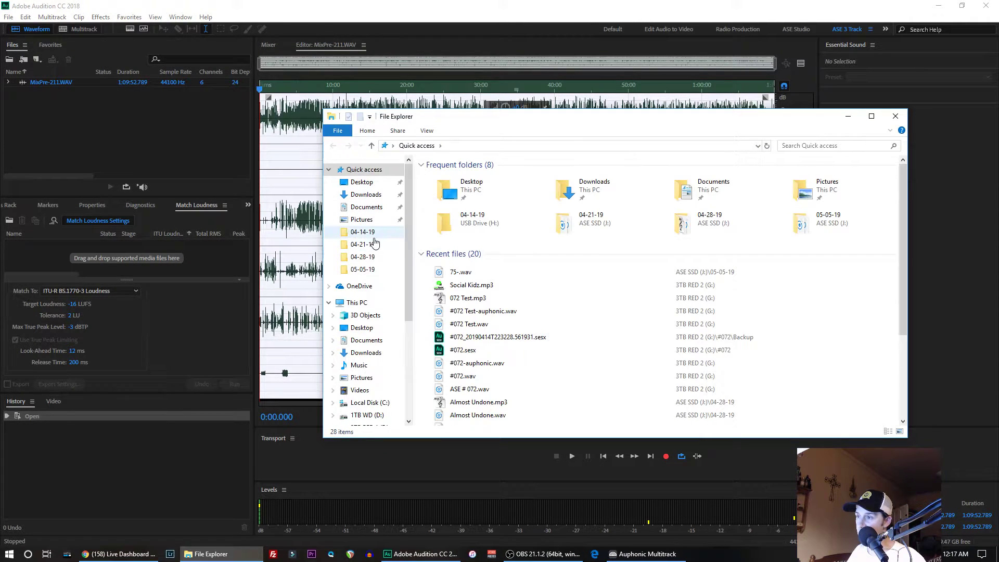
left_click(363, 269)
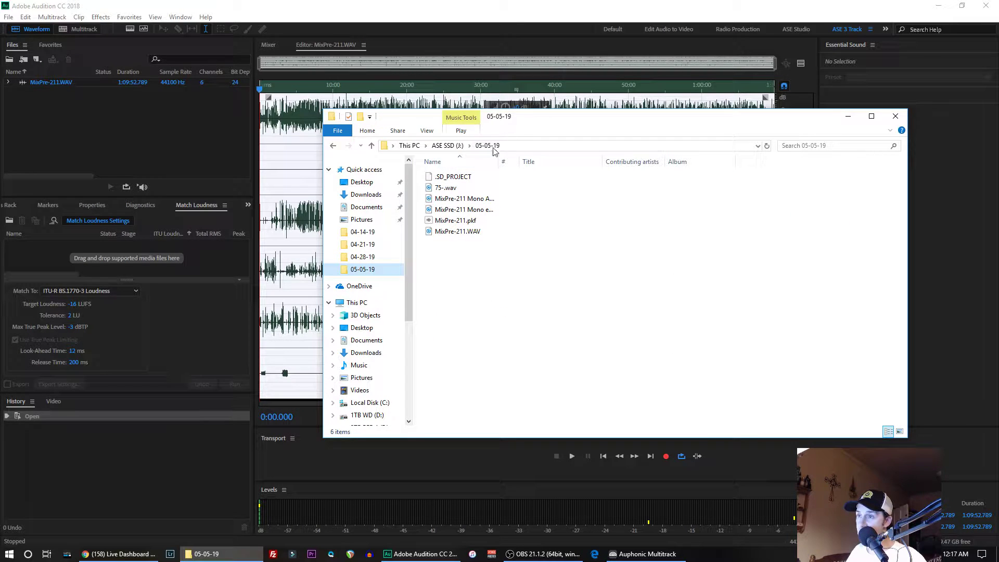
left_click(445, 146)
double_click(446, 209)
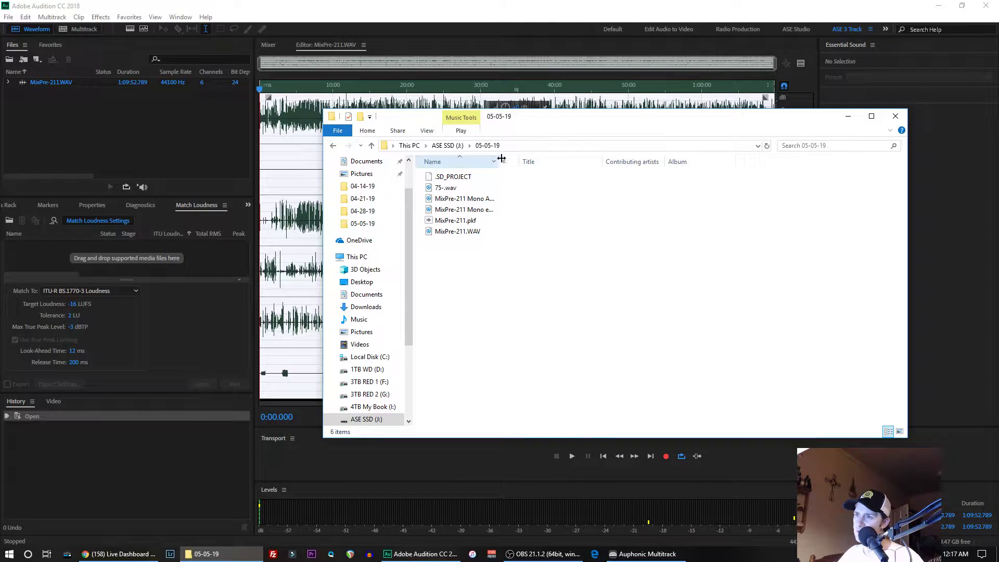
left_click_drag(502, 159, 576, 159)
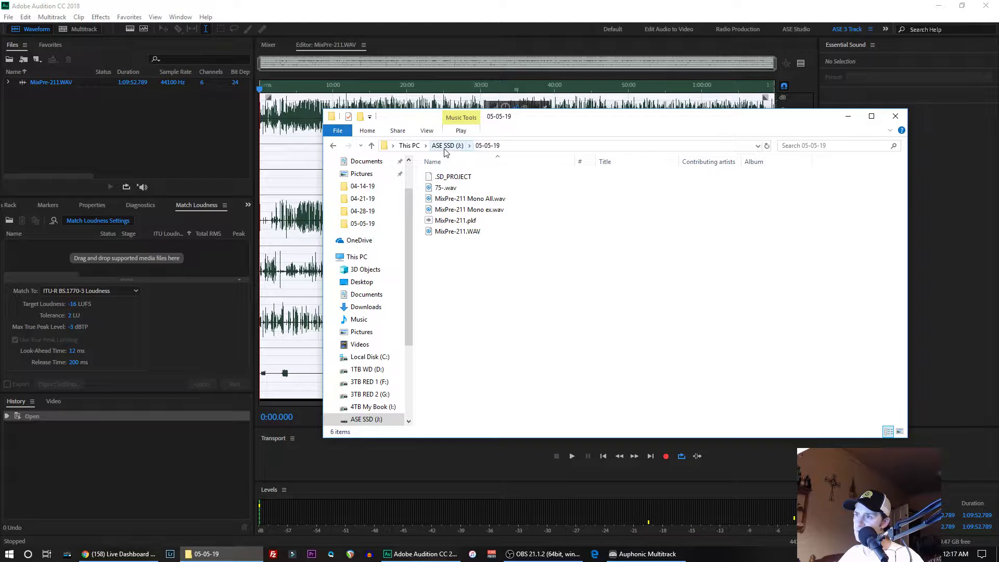
- Compare the Audition folder on ASE SSD (J:) with the 05-05-19 folder, ending at the extracted MixPre-211 mono files
left_click(441, 147)
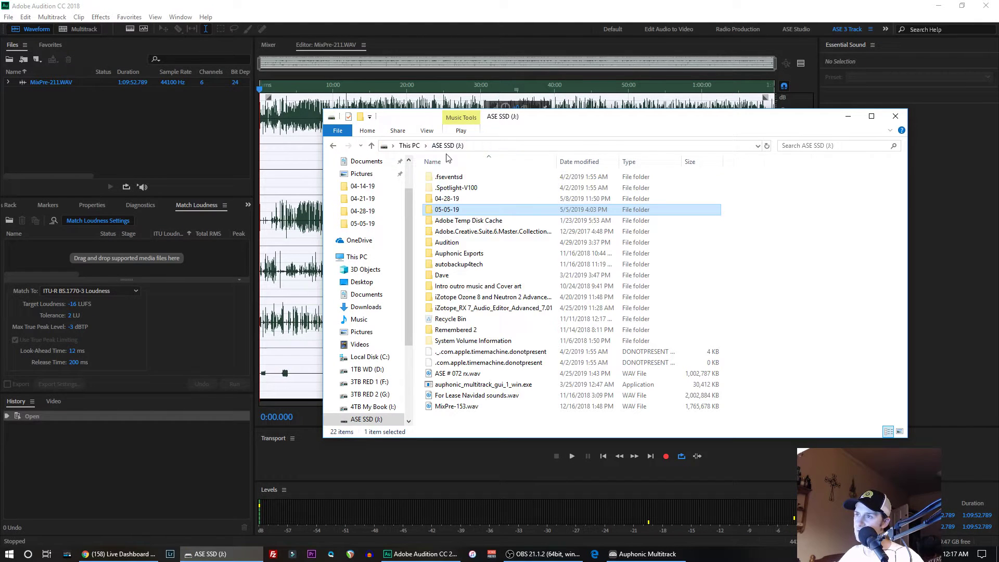
left_click(443, 242)
double_click(442, 242)
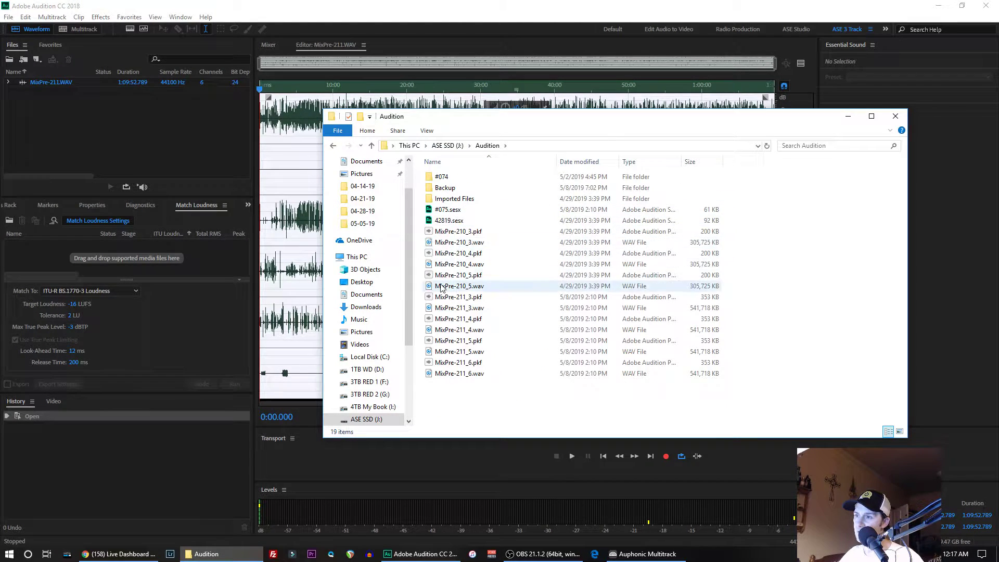
left_click(447, 145)
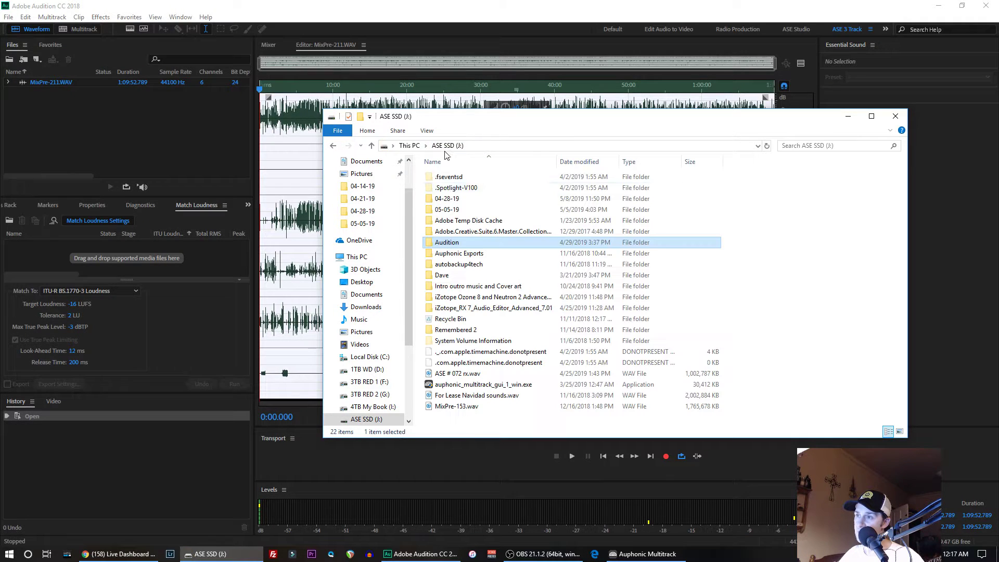
double_click(450, 209)
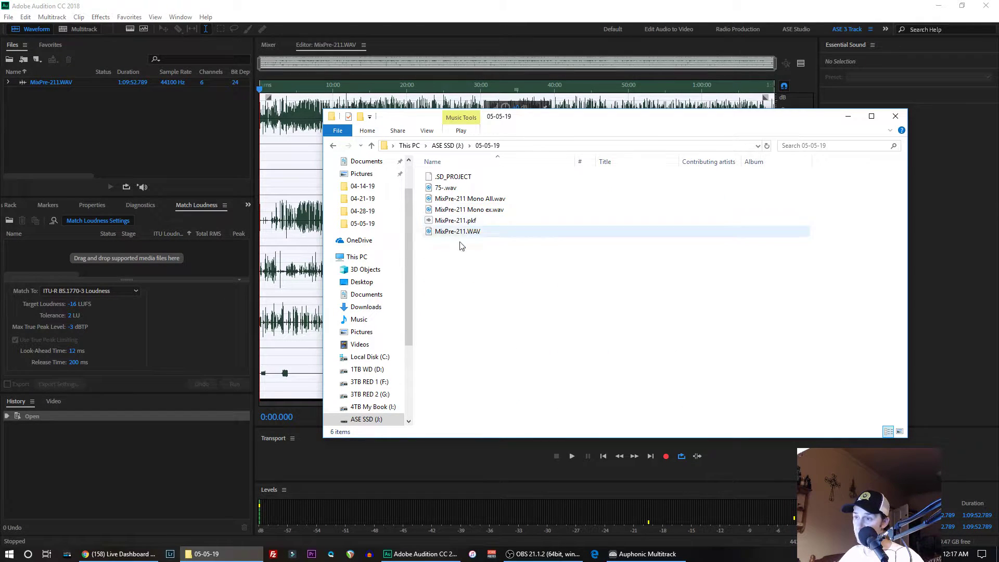
left_click(448, 146)
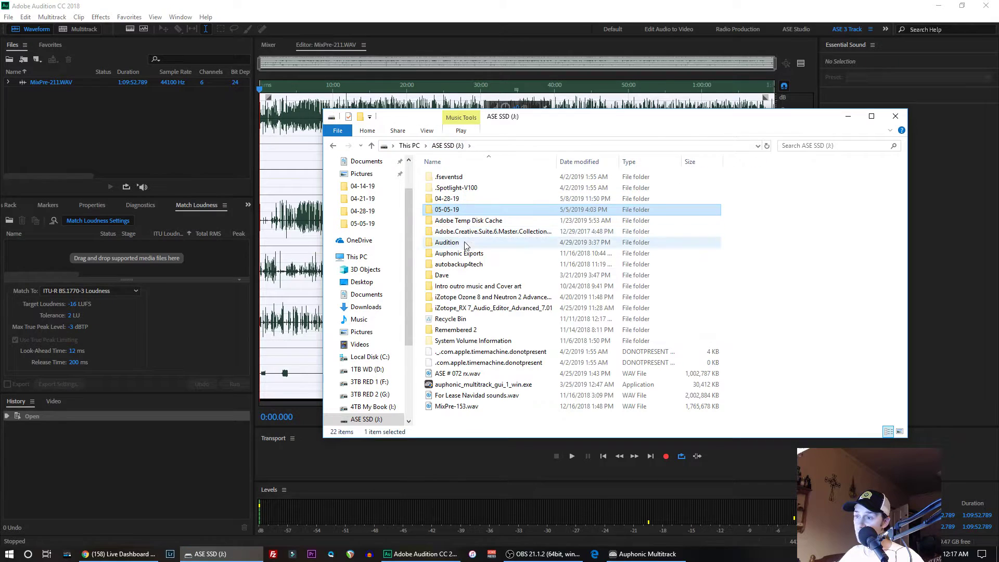
double_click(448, 242)
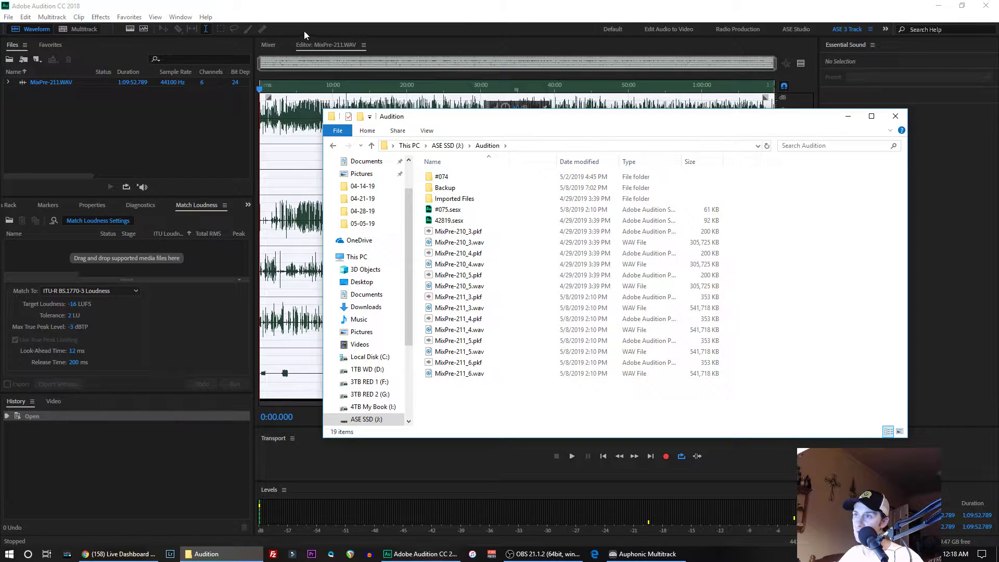
- Return to Adobe Audition and open the multitrack session #075.sesx from the Audition folder on ASE SSD (J:)
left_click(191, 118)
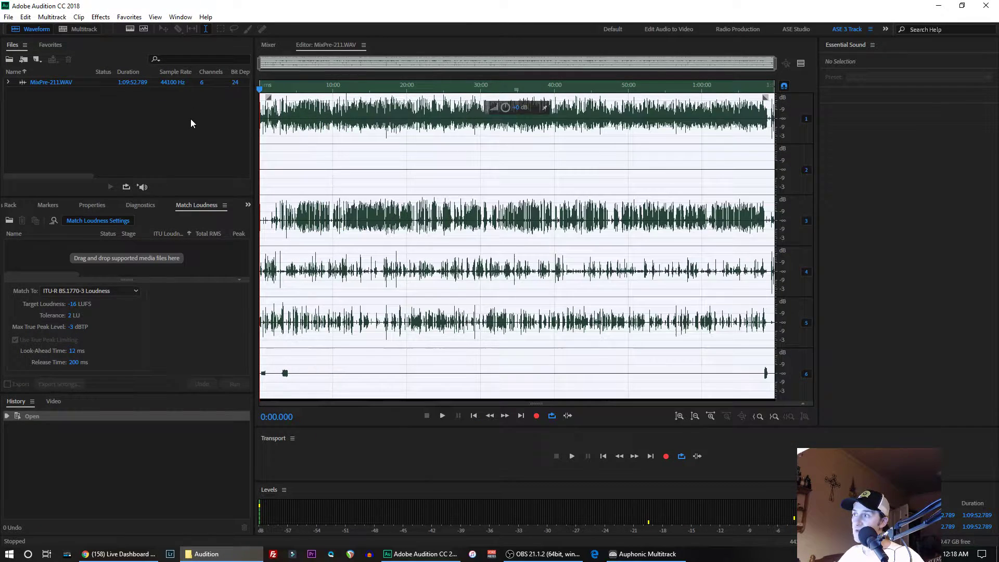
right_click(58, 82)
left_click(12, 116)
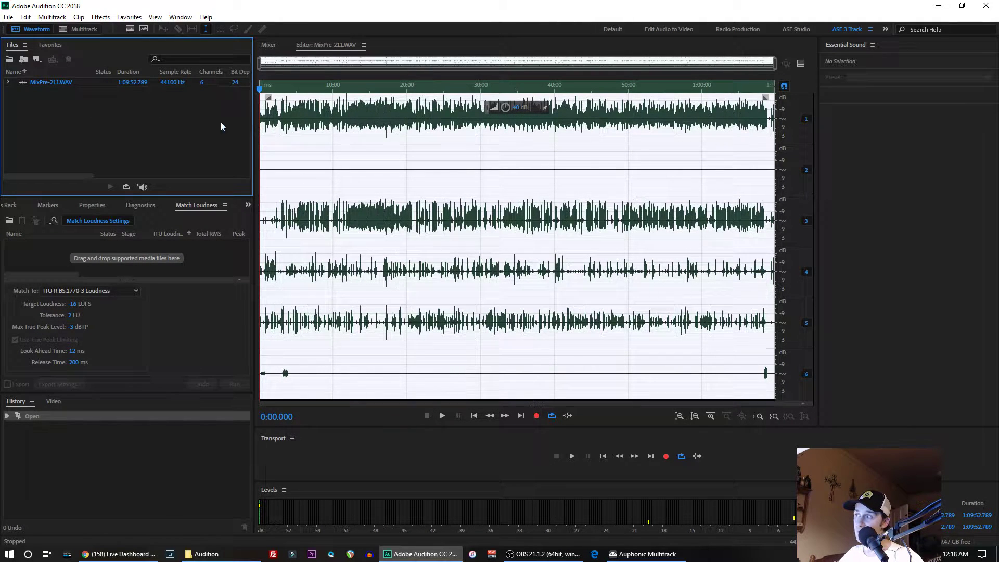
left_click(9, 17)
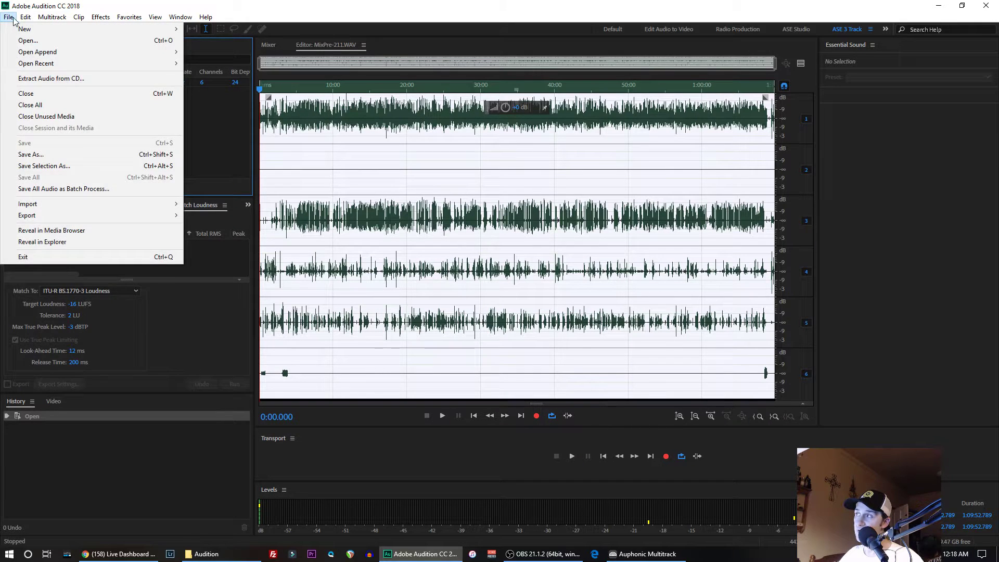
left_click(15, 45)
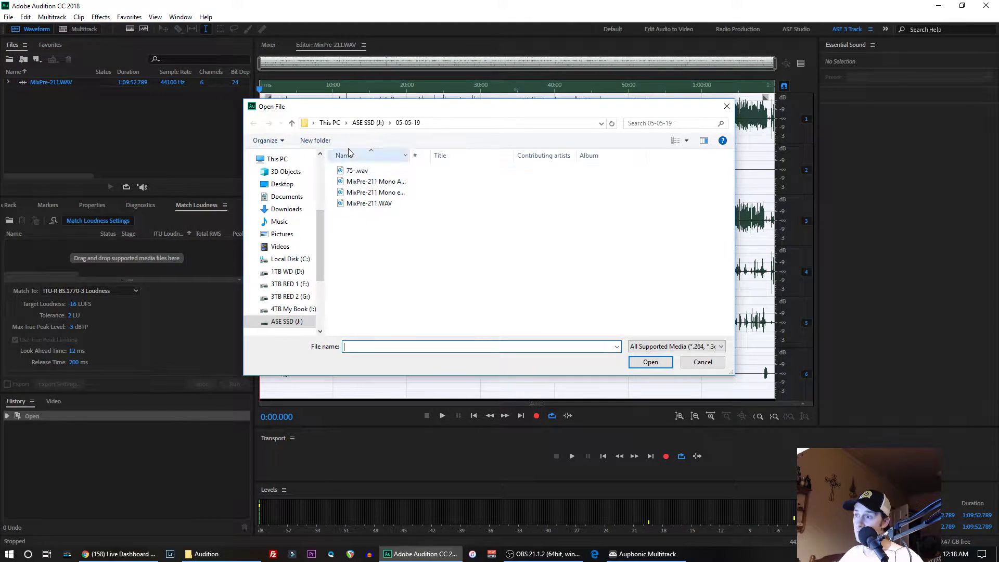
left_click(370, 124)
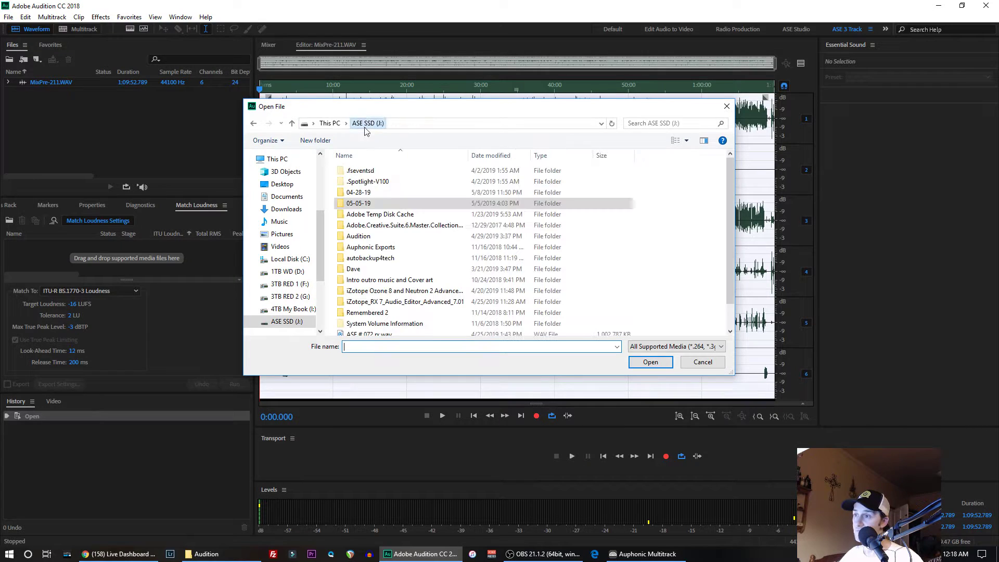
double_click(363, 237)
left_click(356, 204)
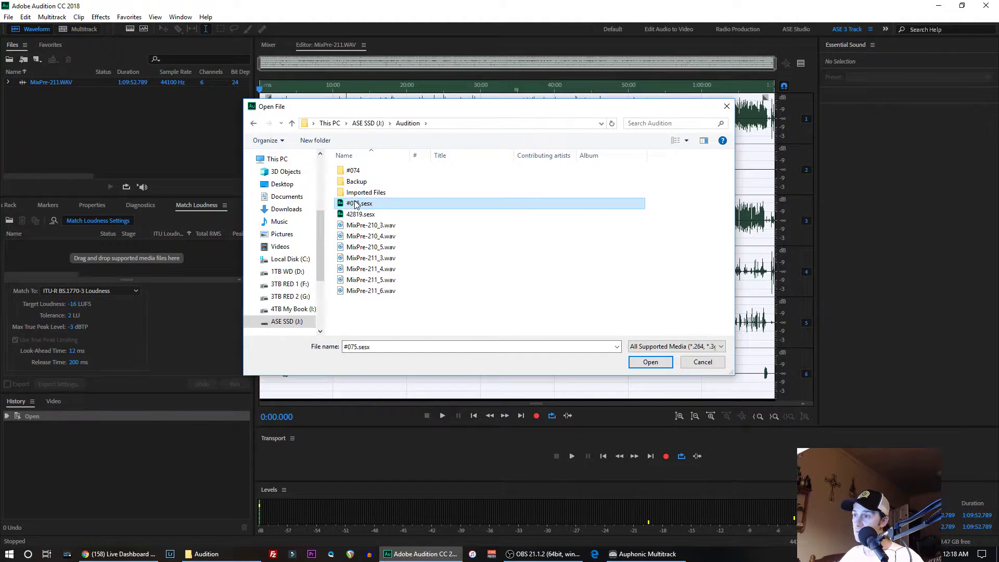
double_click(356, 204)
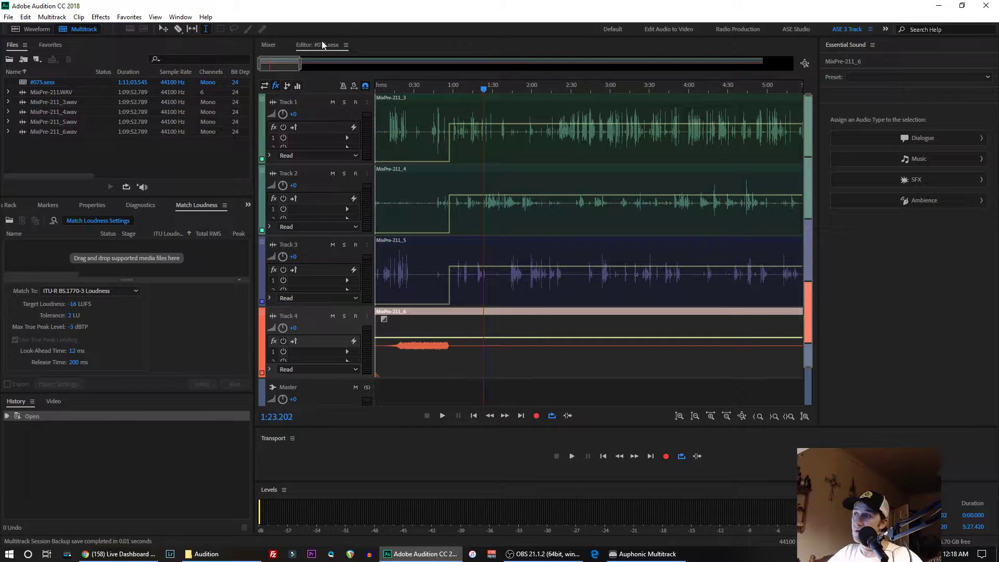
- Split the clips on Tracks 1, 2 and 3 with the Razor tool shortly before 1:00, just after the volume rise
scroll(293, 61, "down", 3)
scroll(293, 61, "down", 5)
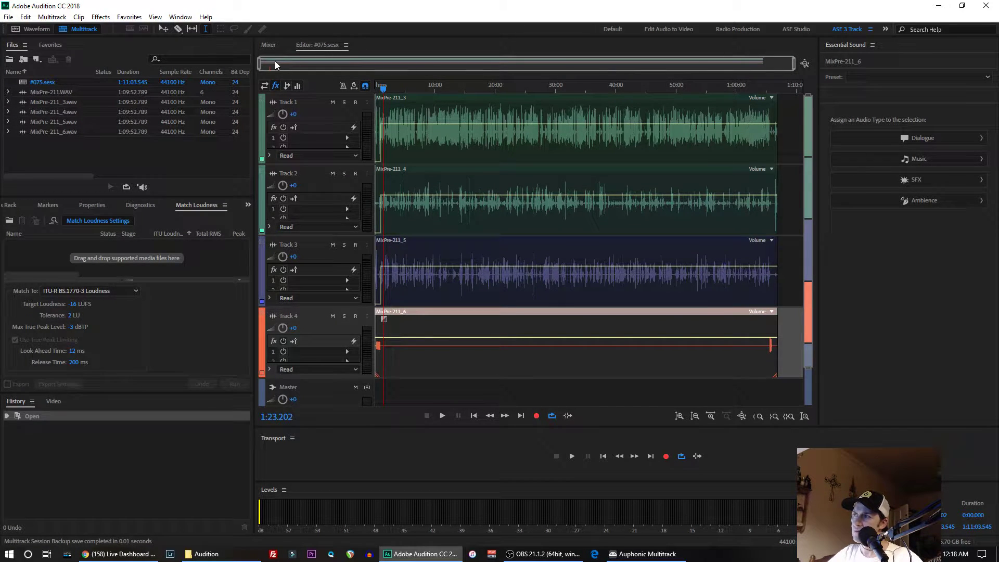
scroll(275, 61, "up", 8)
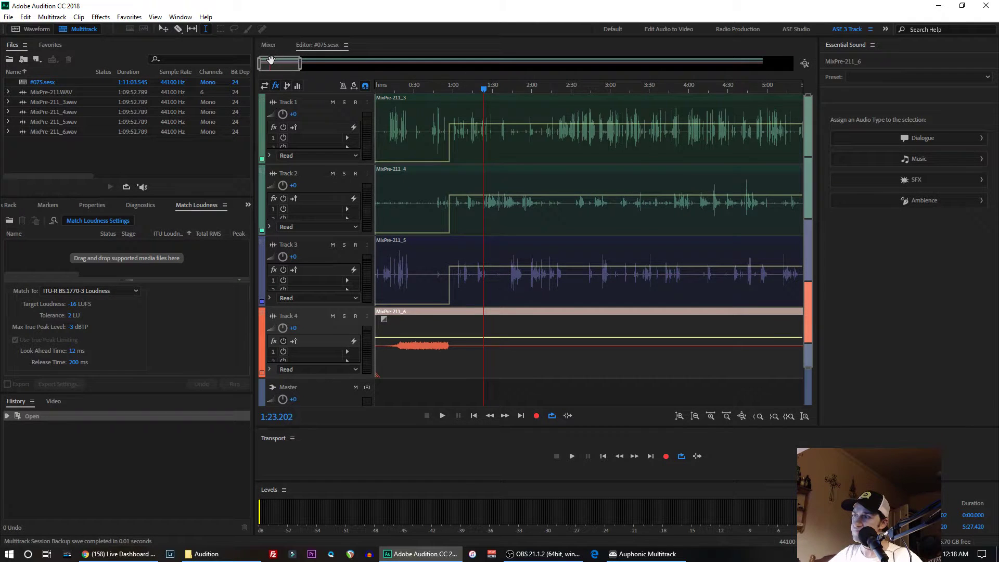
scroll(271, 60, "down", 1)
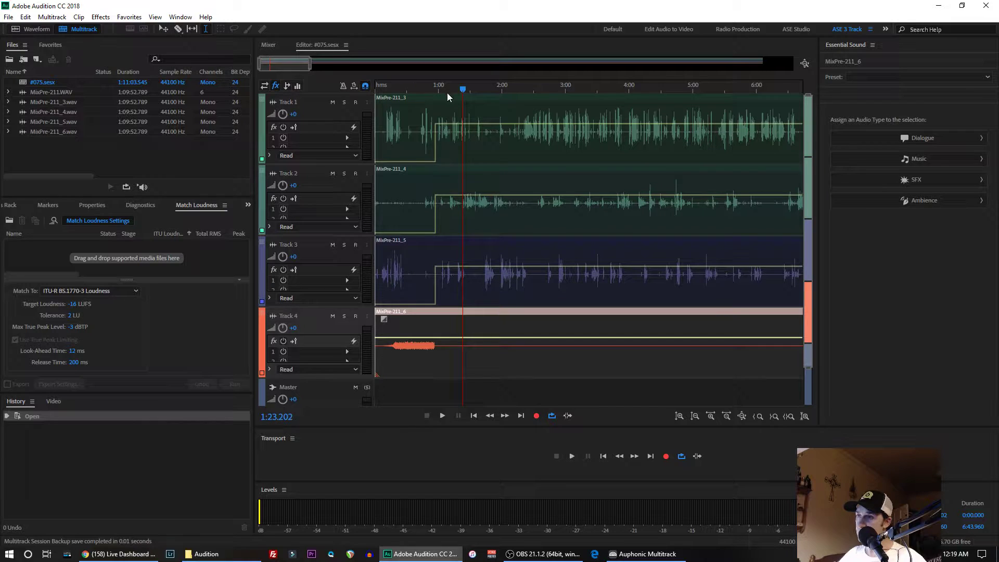
scroll(437, 87, "up", 4)
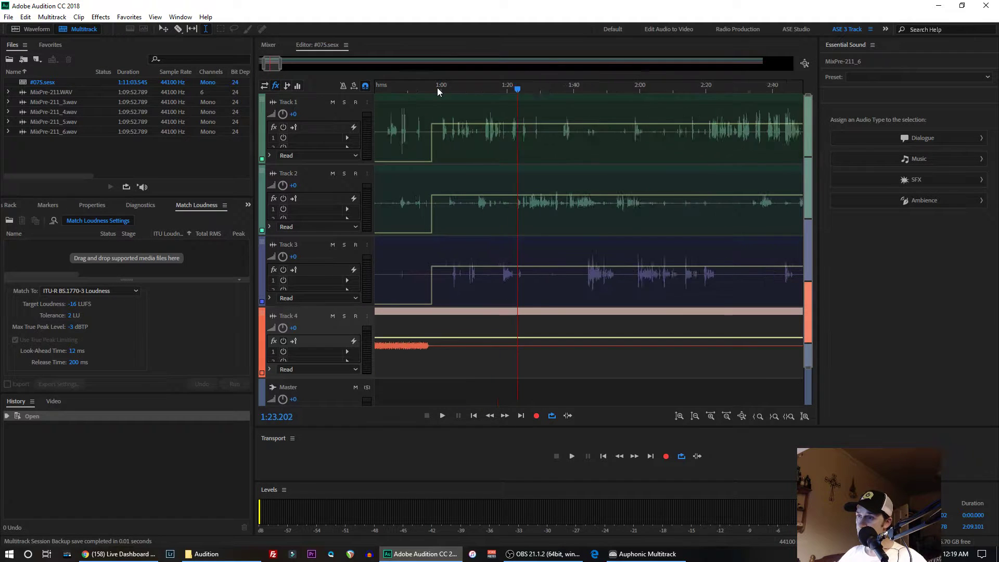
scroll(437, 87, "up", 6)
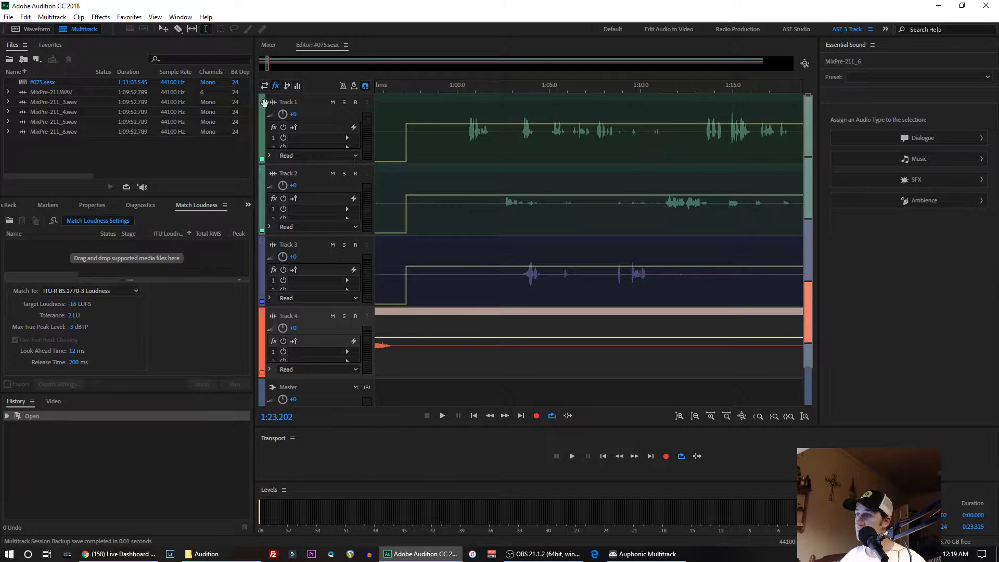
left_click(178, 29)
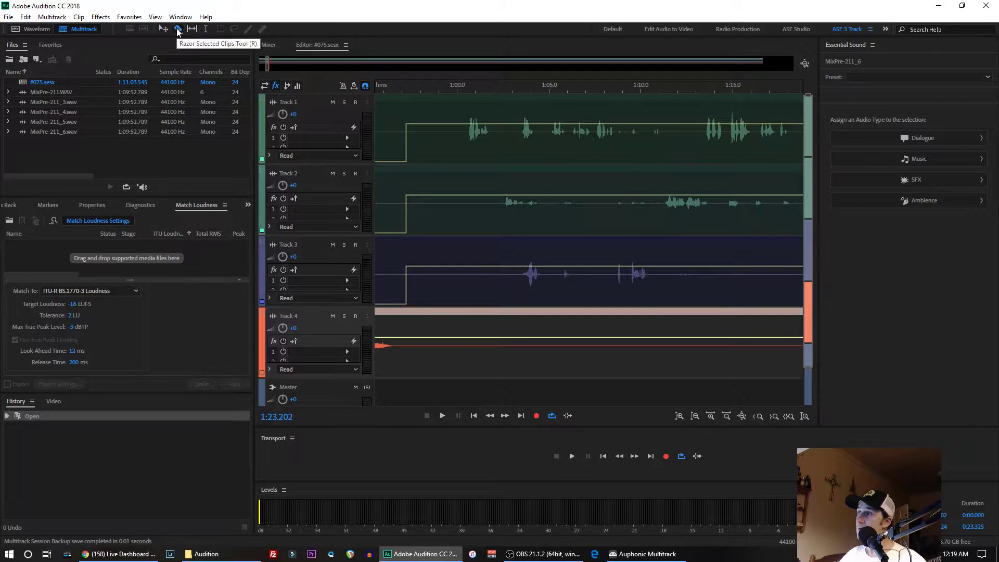
left_click(421, 127)
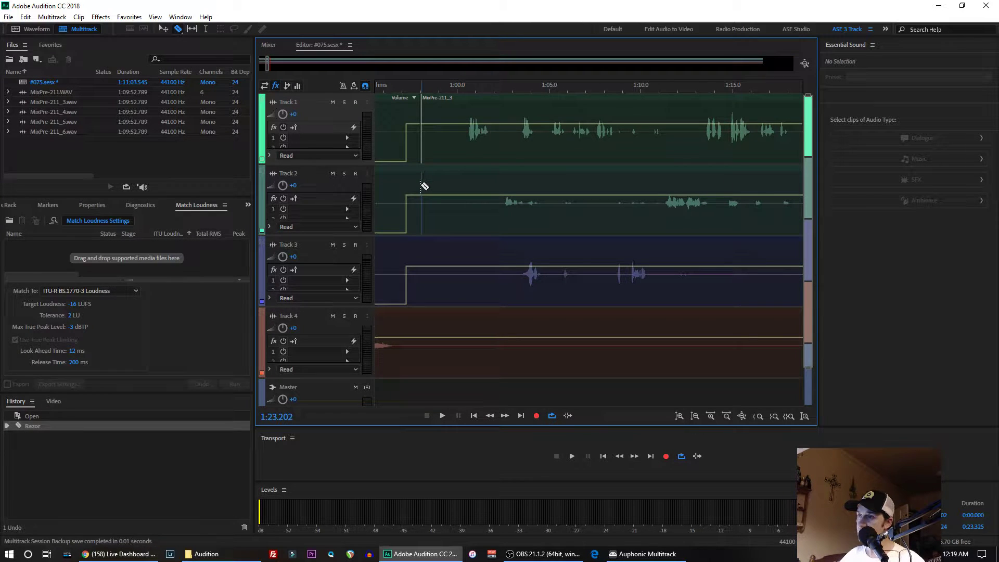
left_click(423, 186)
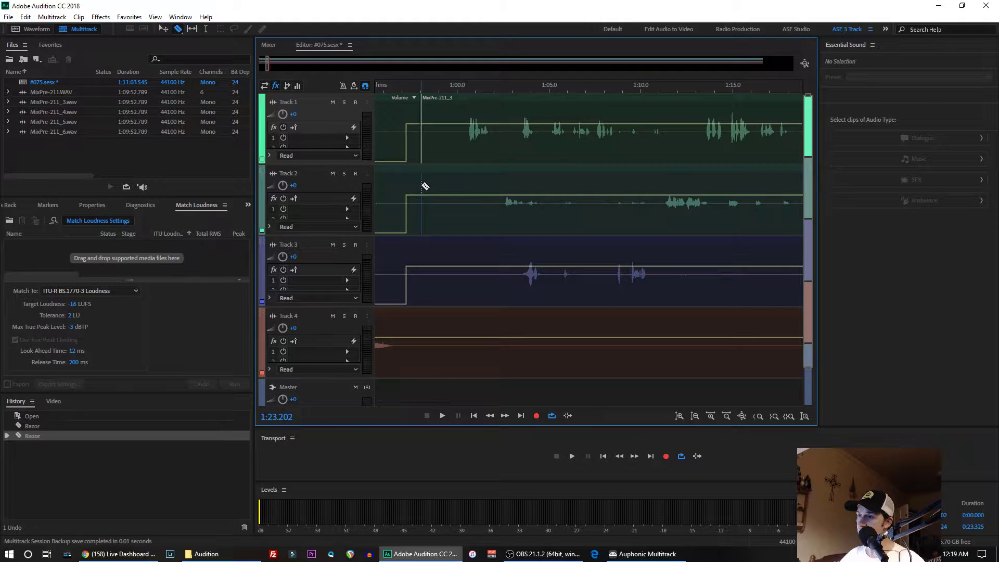
left_click(423, 253)
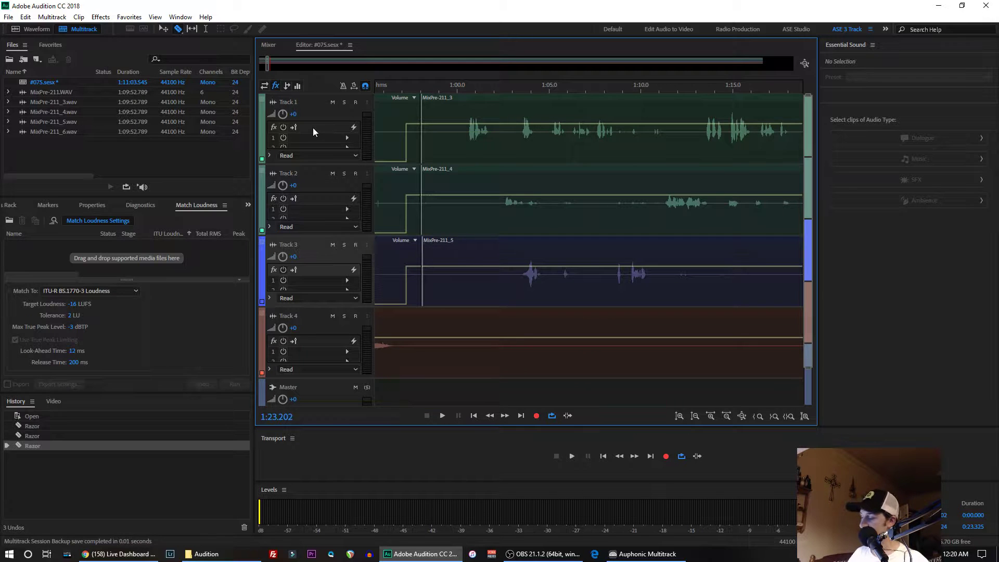
- Undo the three razor cuts on Tracks 1, 2 and 3
key("ctrl+z")
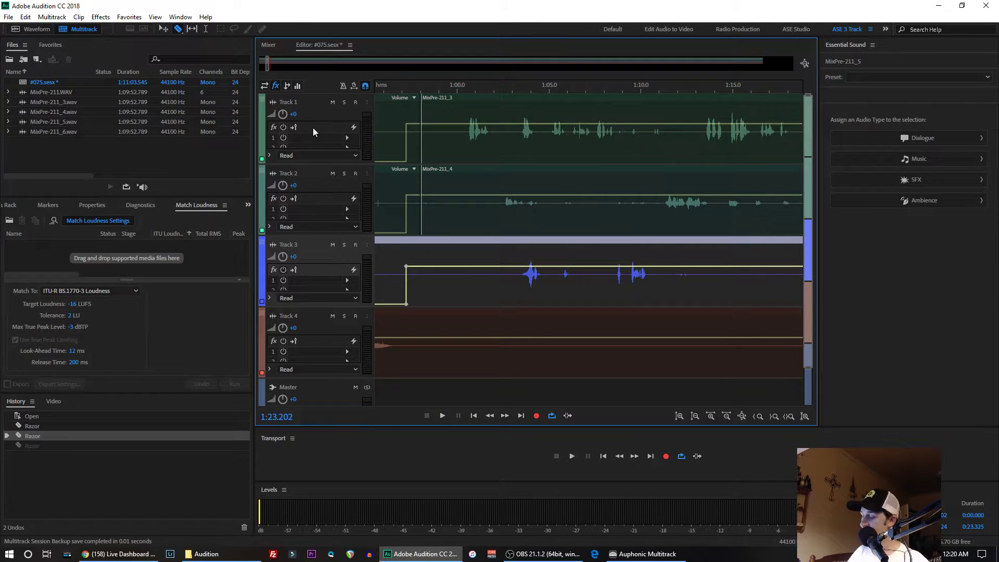
key("ctrl+z")
key("ctrl+z")
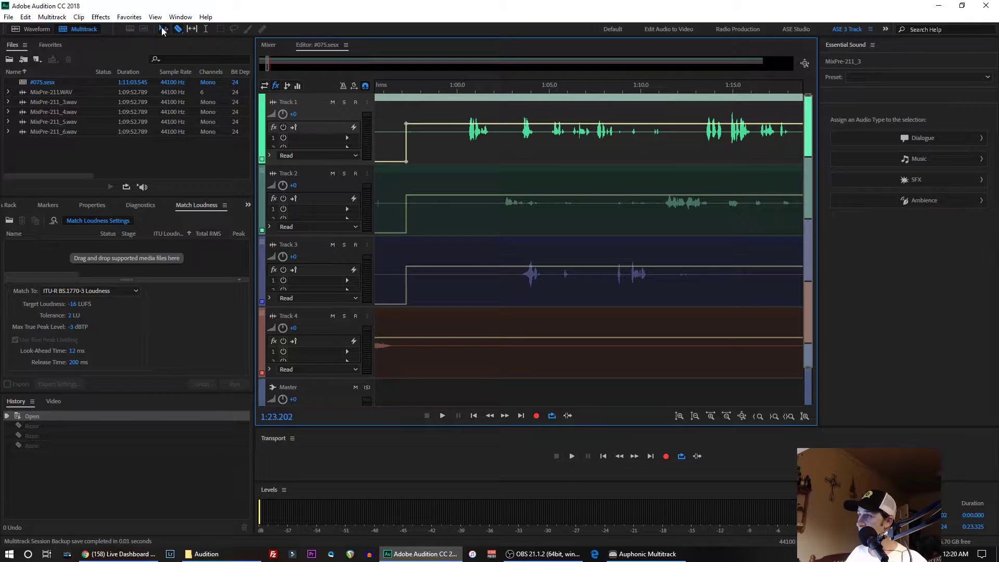
- Select the clips on Tracks 1 to 4 with the playhead at 0:57.851 and try to split them there with the Razor tool
left_click(205, 29)
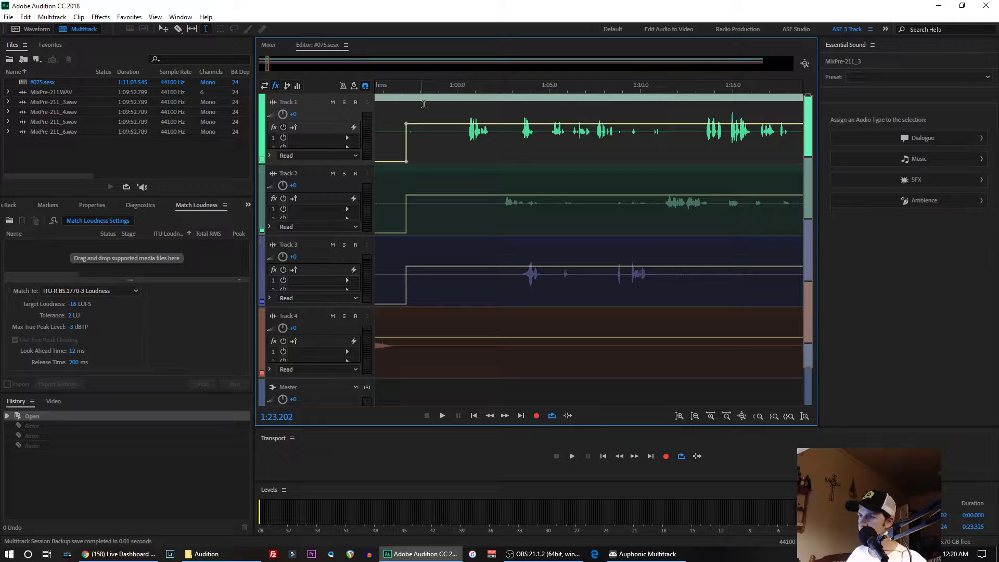
left_click(419, 127)
left_click_drag(420, 127, 418, 356)
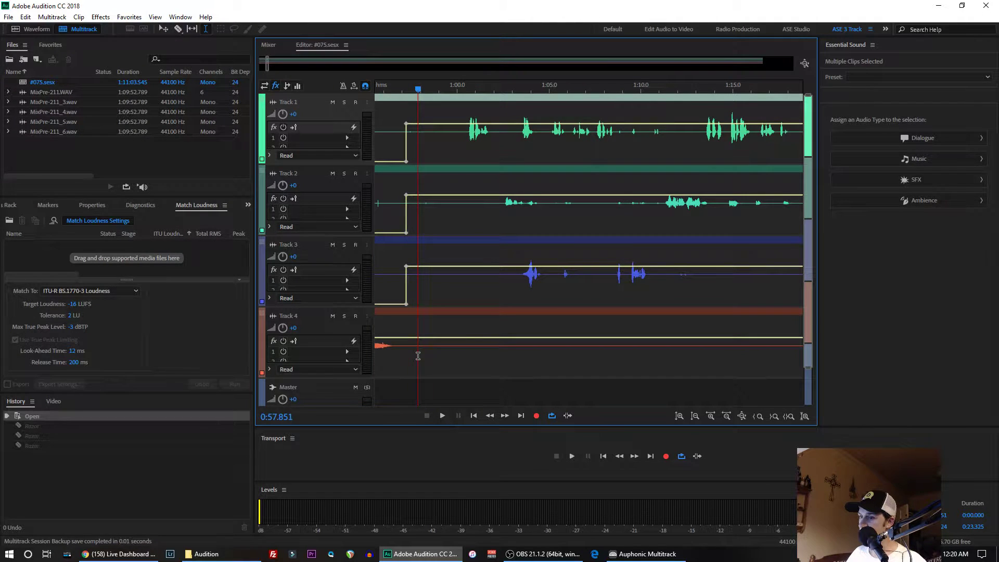
left_click(180, 30)
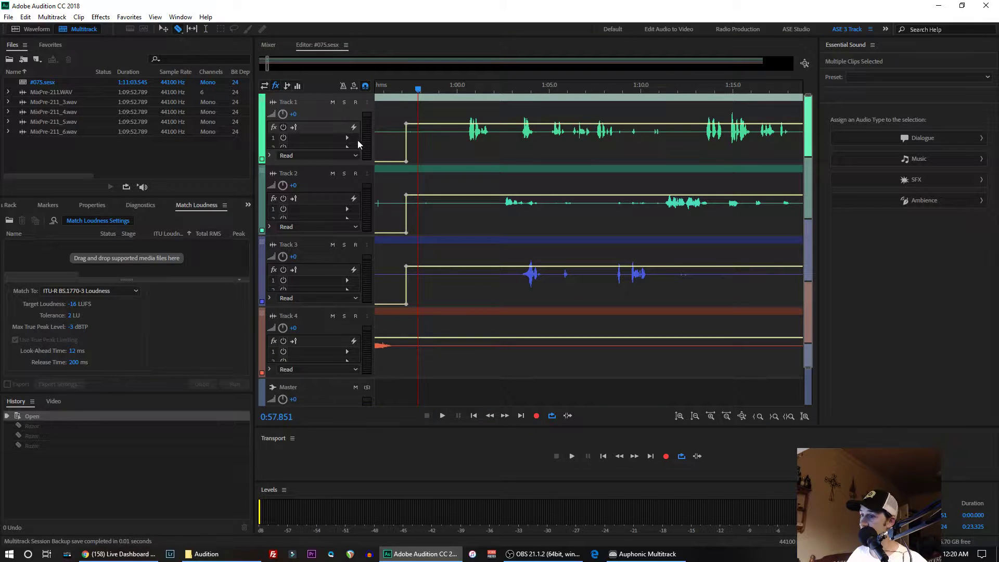
left_click(418, 196)
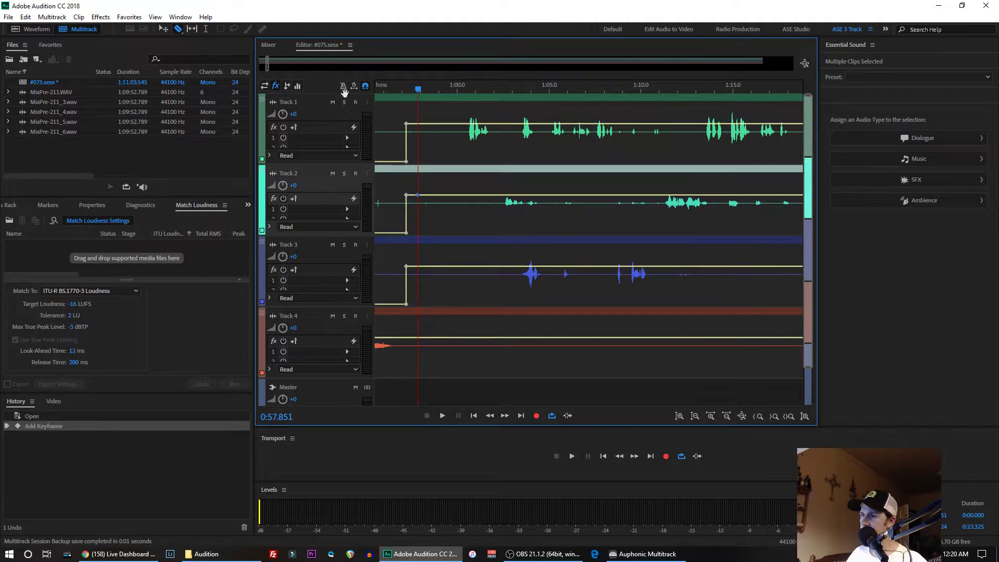
- Switch to the Time Selection tool and place the playhead at 0:59.410, just before the speech on Track 1
left_click(164, 31)
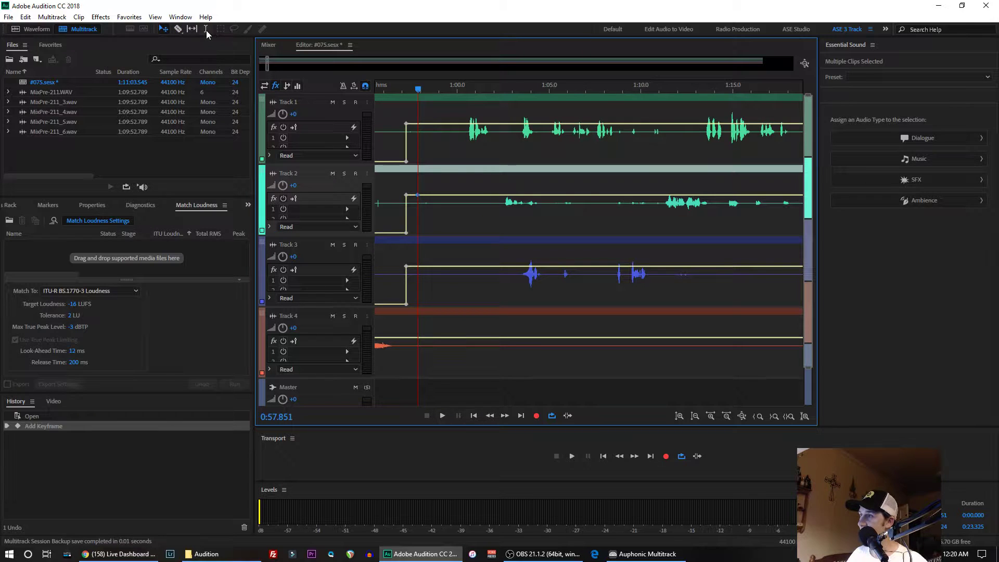
left_click(206, 29)
left_click(447, 133)
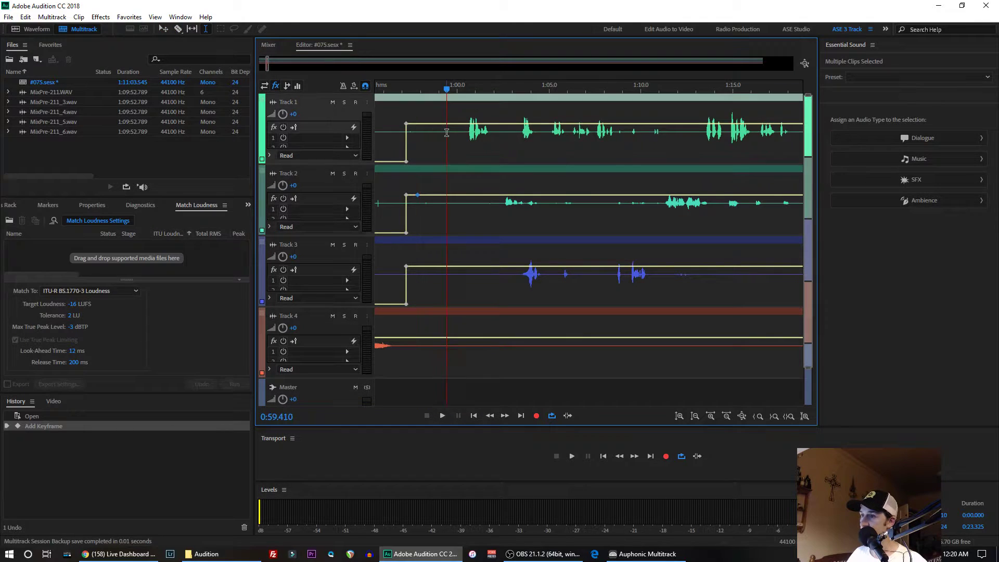
- Select all the volume keyframes on the Track 2 clip and delete them
right_click(418, 195)
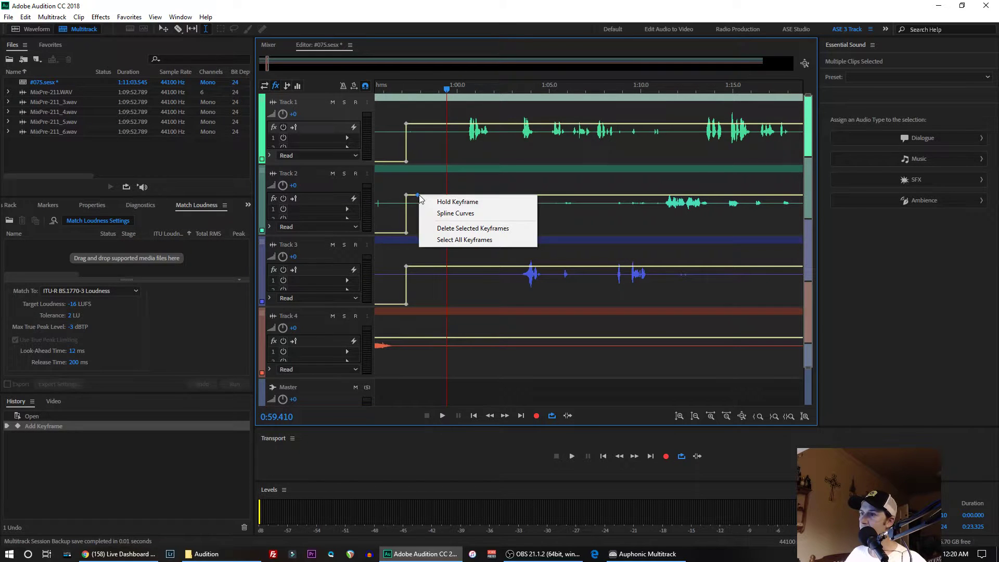
left_click(440, 240)
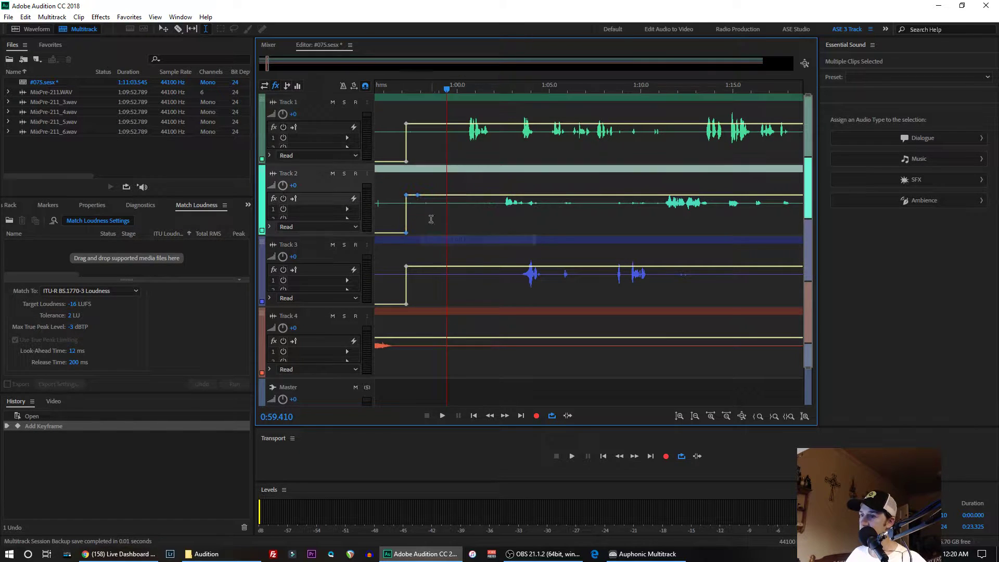
right_click(418, 195)
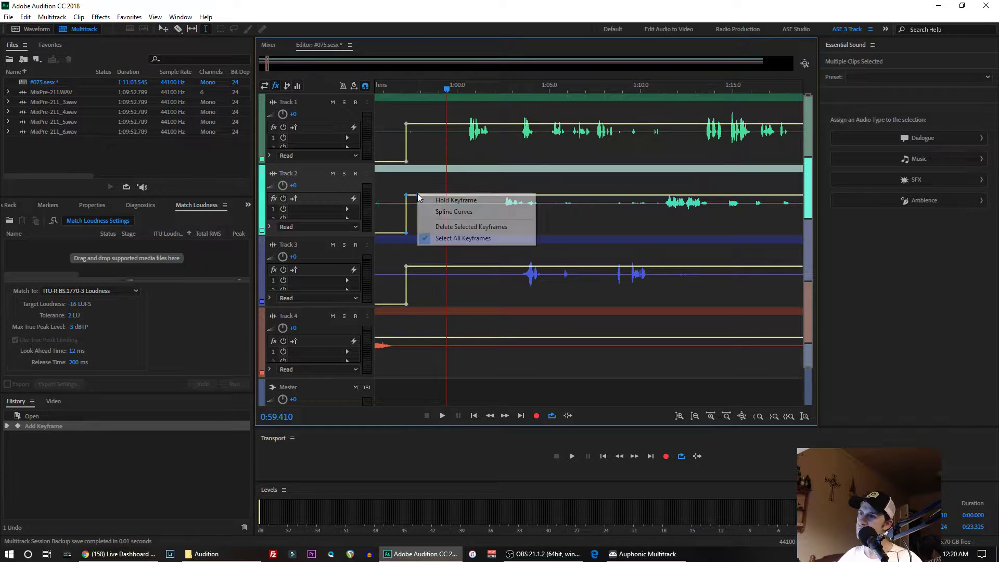
left_click(441, 228)
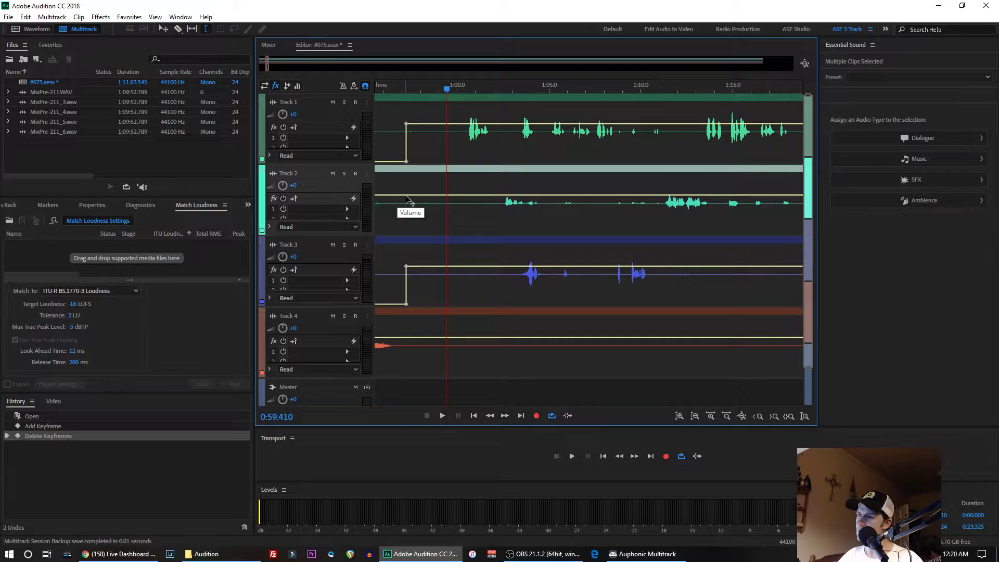
- Undo the keyframe deletion and the stray keyframe addition on the Track 2 volume envelope
left_click(24, 17)
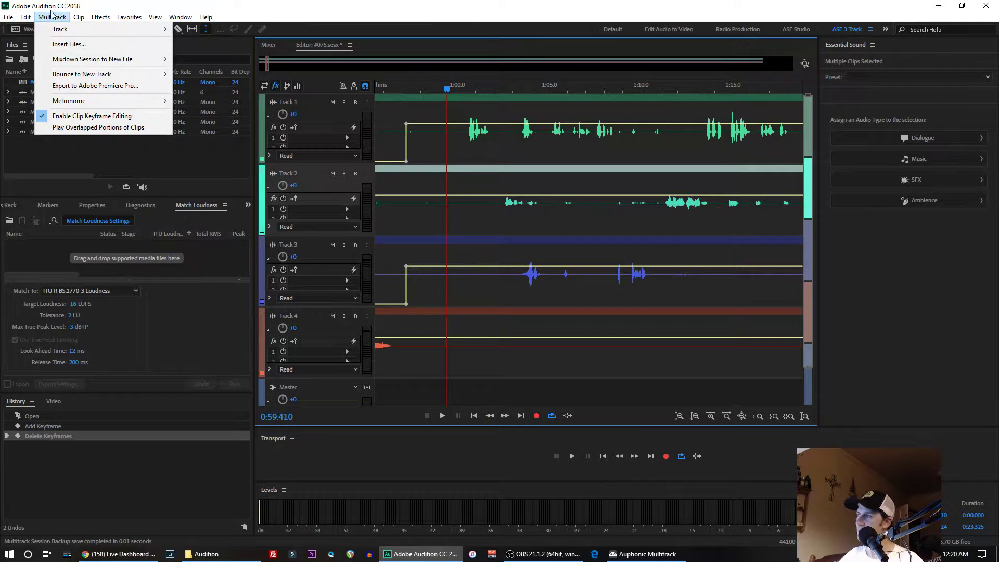
left_click(67, 29)
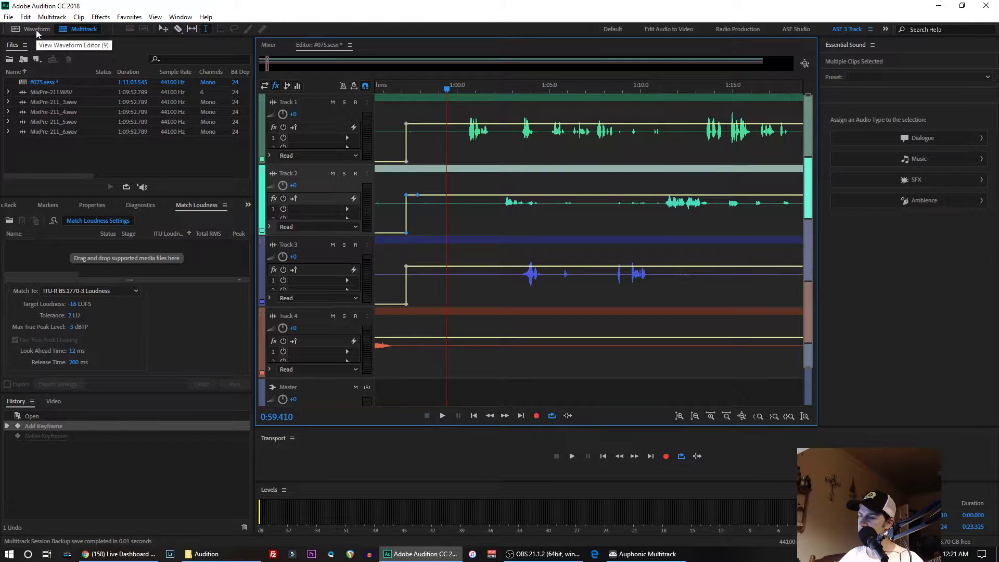
left_click(25, 17)
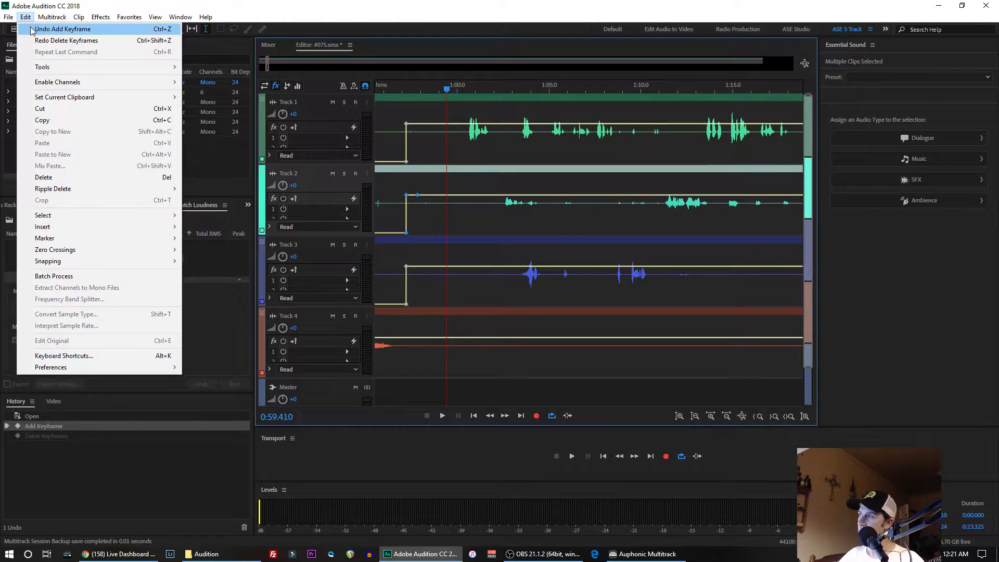
left_click(31, 30)
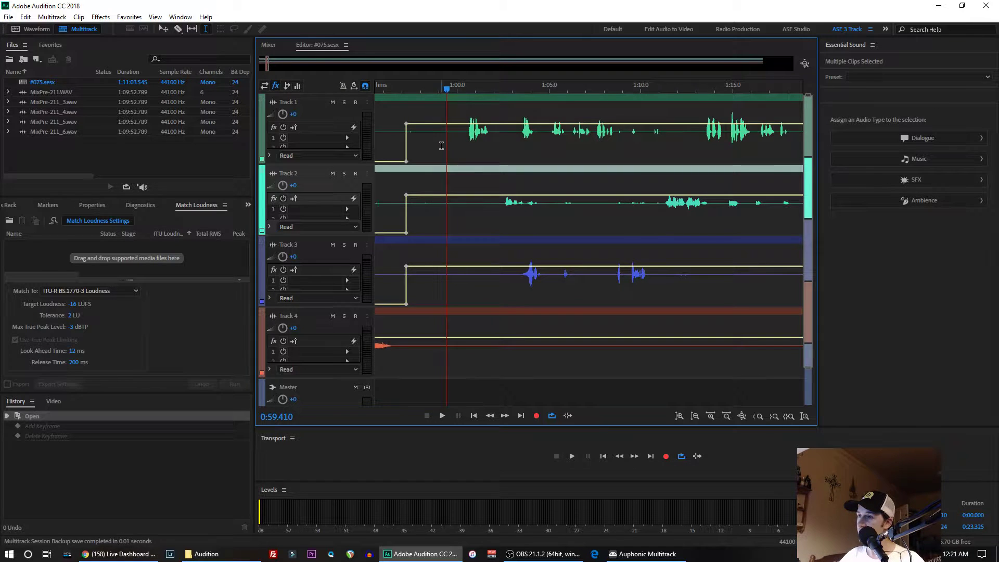
- Split the selected clips on Tracks 1 to 4 together at 0:59.410 with the Razor tool, then return to the Time Selection tool
left_click(178, 29)
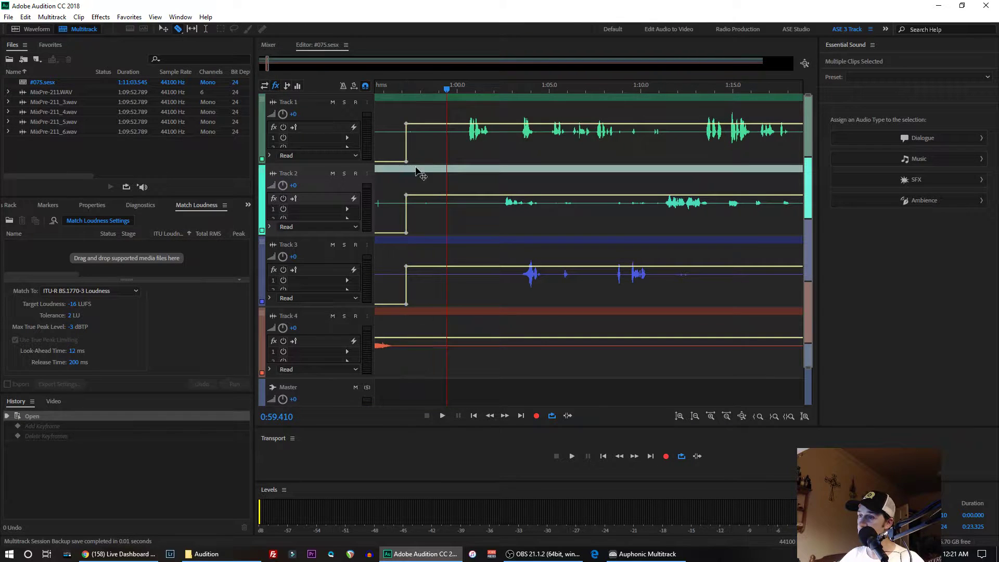
left_click(449, 223)
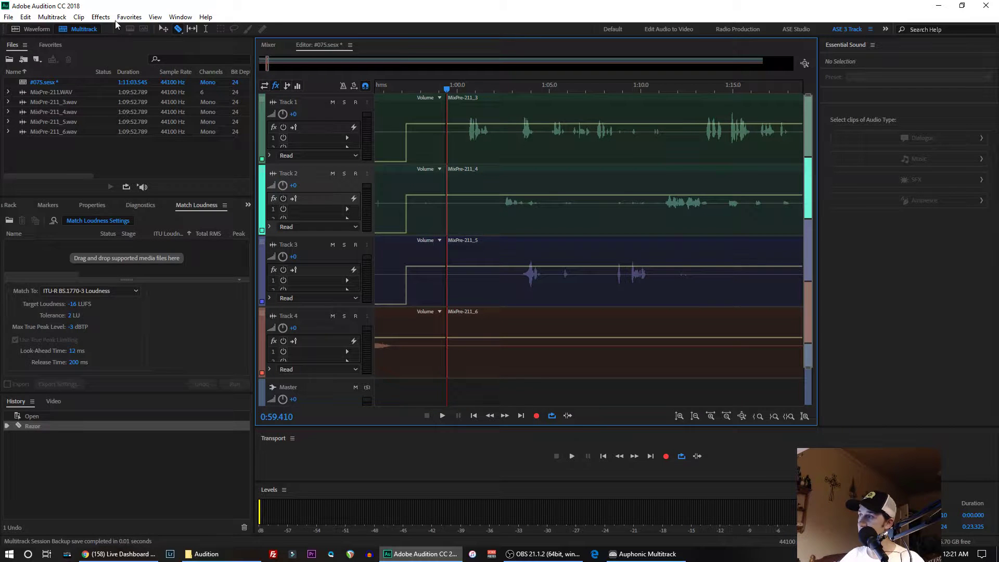
left_click(205, 30)
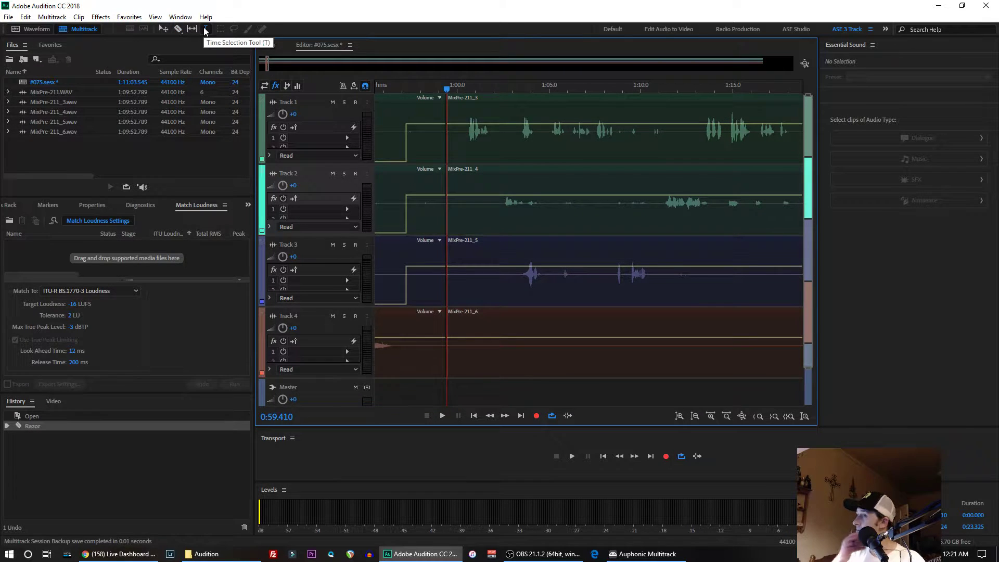
- Go to the end of the session and place the playhead at 1:05:35.687, just before the closing audio on Track 4
left_click(458, 151)
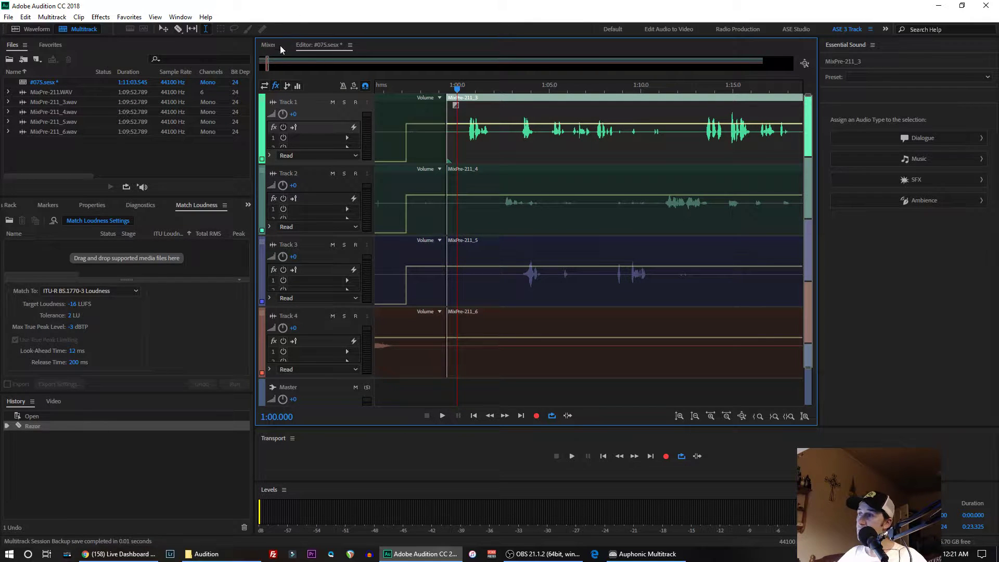
left_click_drag(268, 66, 269, 66)
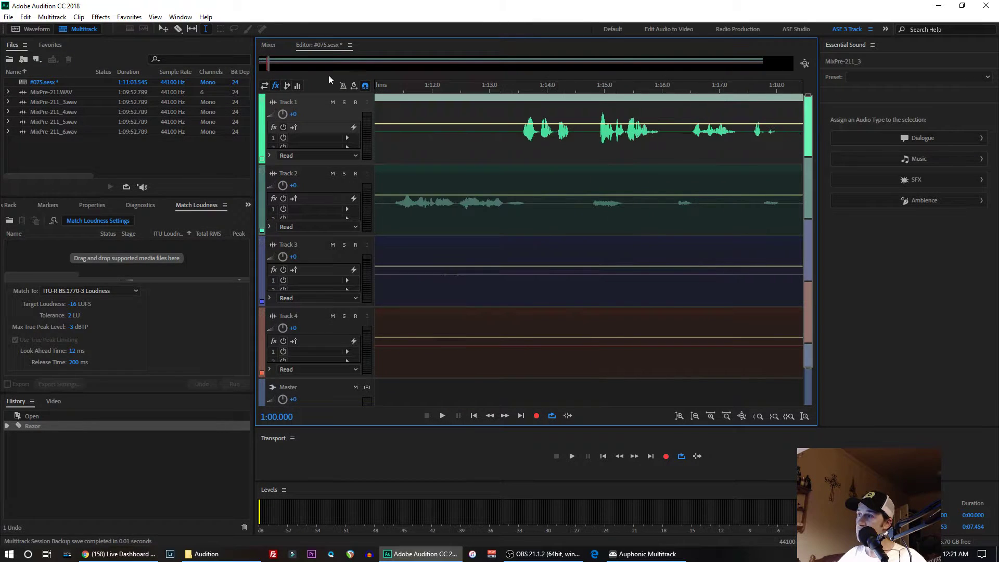
scroll(410, 86, "down", 8)
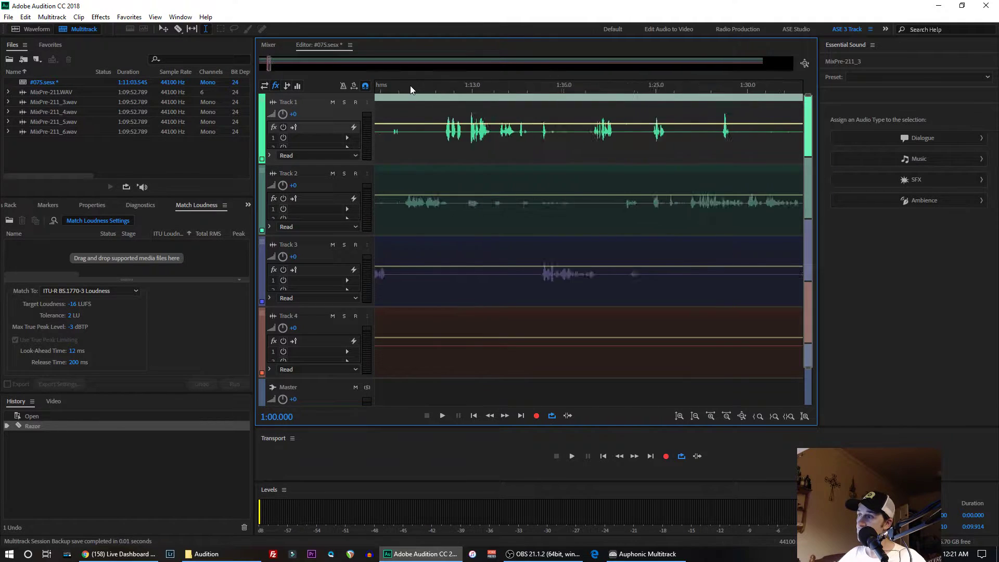
scroll(410, 86, "down", 5)
left_click_drag(282, 64, 750, 74)
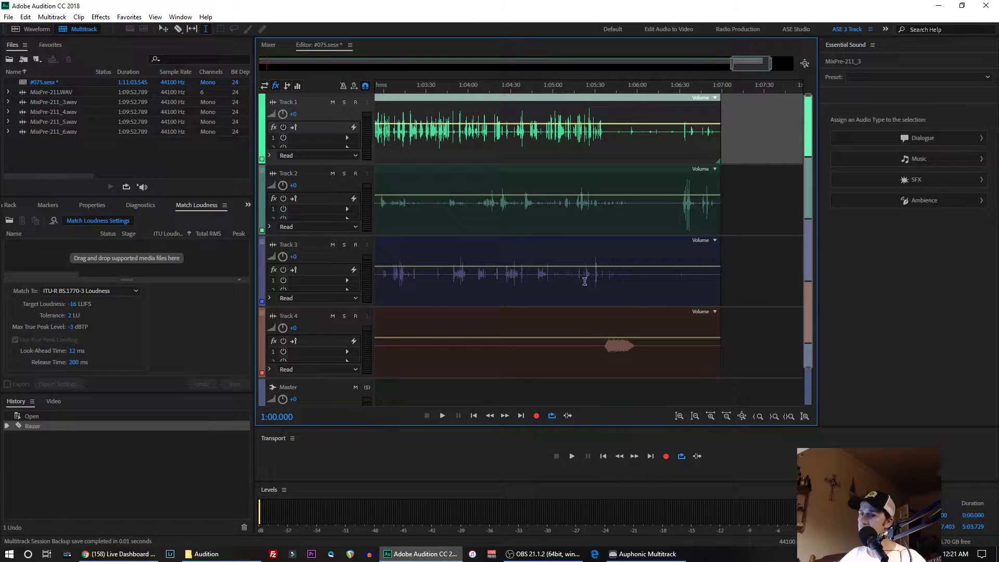
left_click(603, 342)
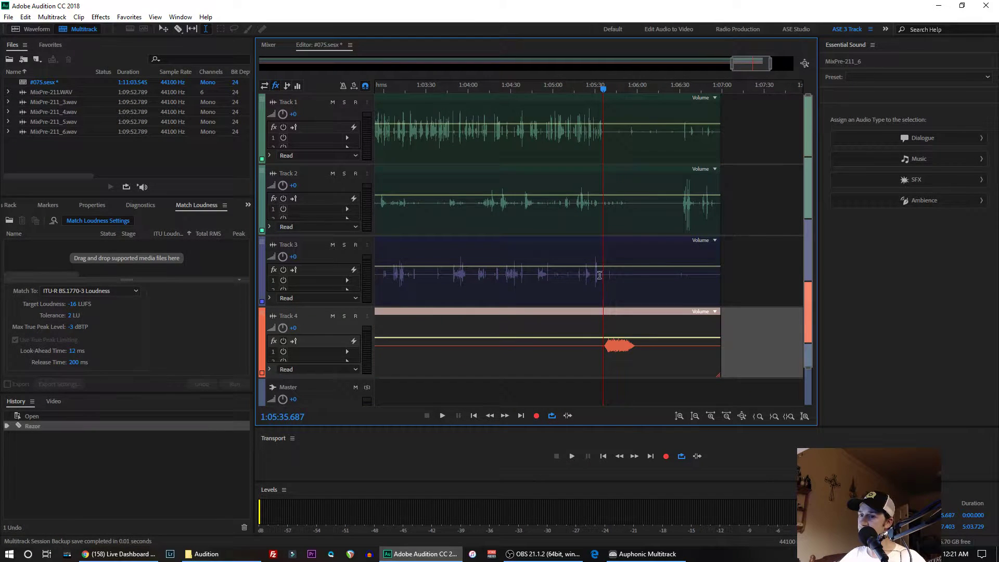
scroll(604, 85, "up", 10)
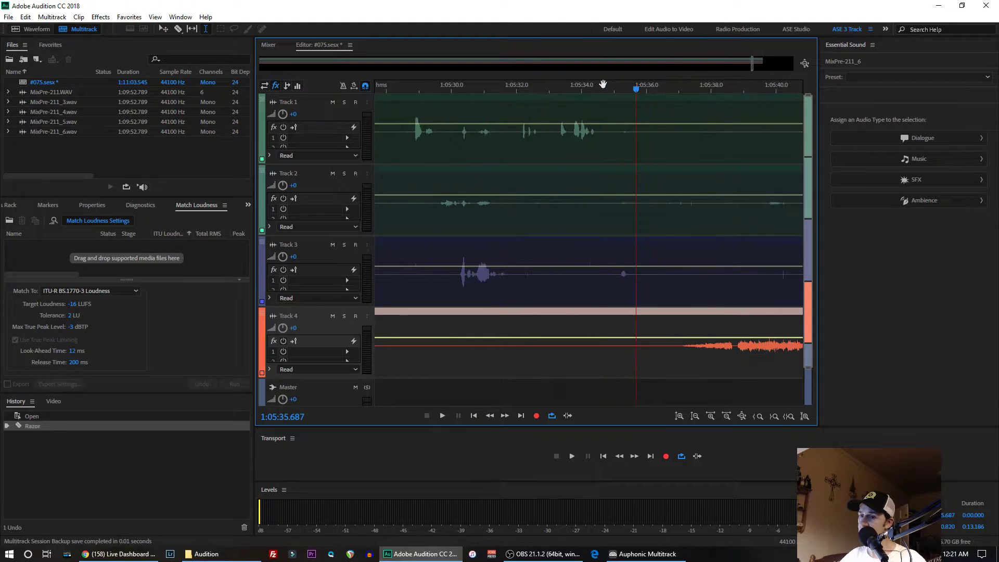
scroll(604, 84, "down", 2)
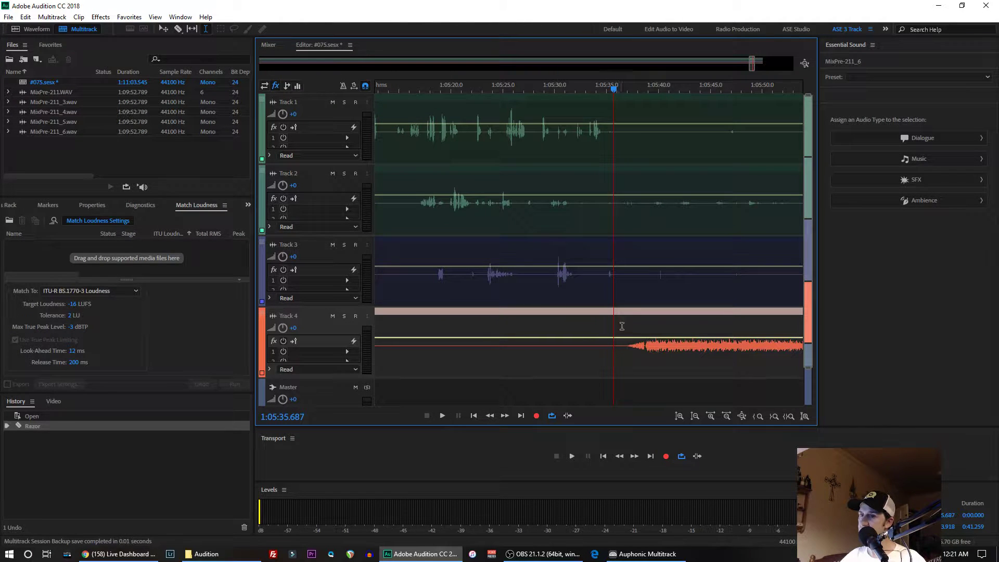
- Split the clips on Tracks 3, 2, 1 and 4 at 1:05:35.687 with the Razor tool
left_click(179, 30)
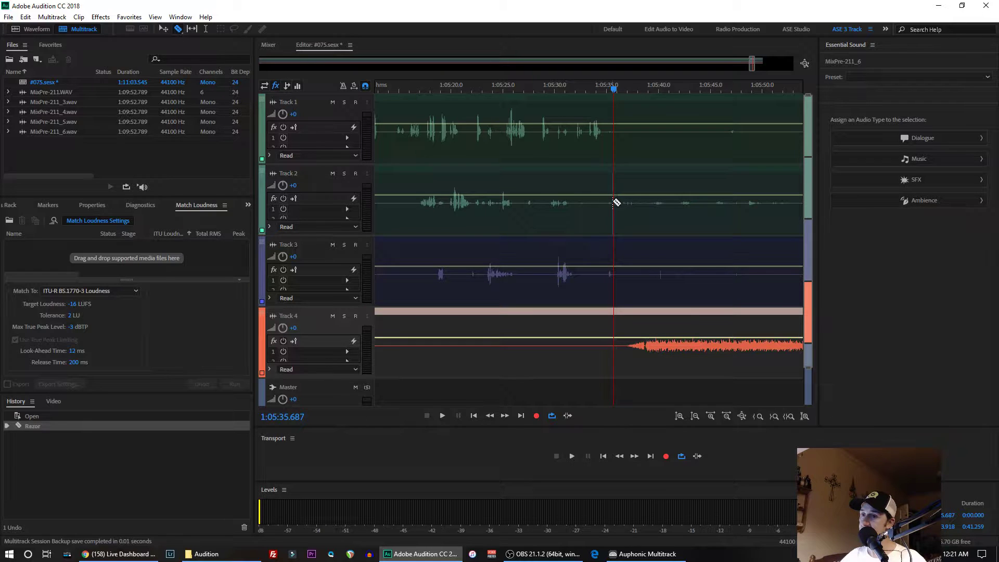
left_click(616, 246)
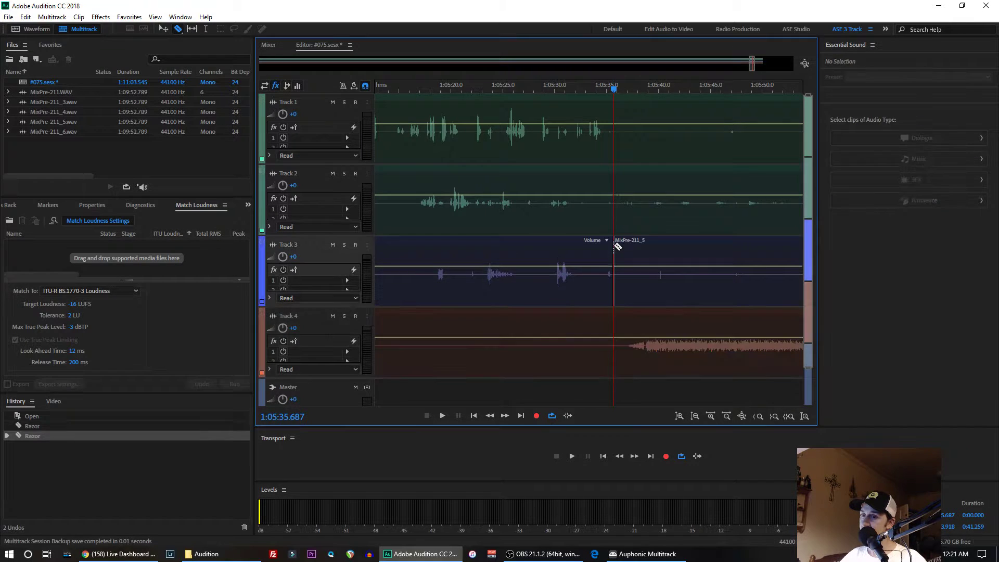
left_click(617, 218)
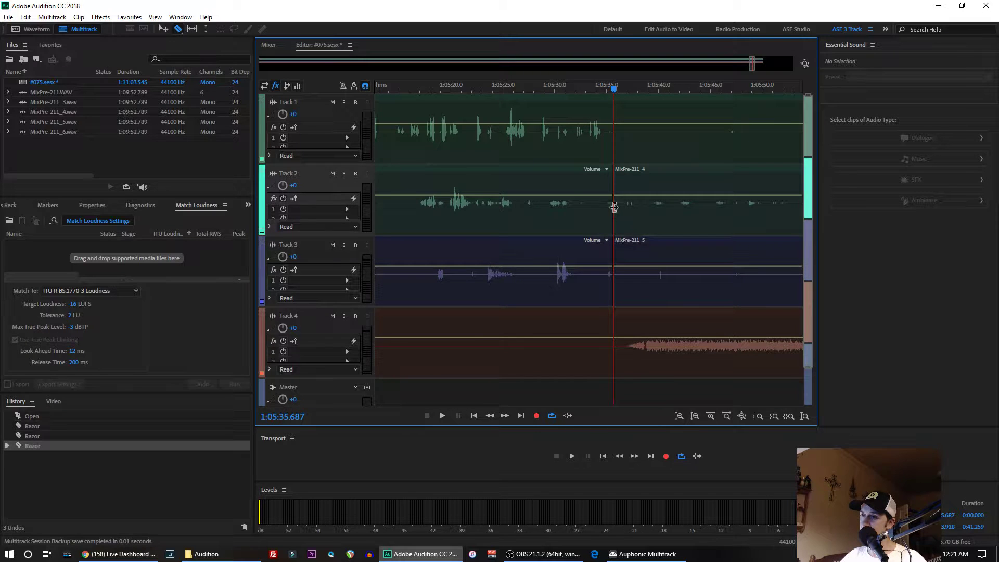
left_click(618, 148)
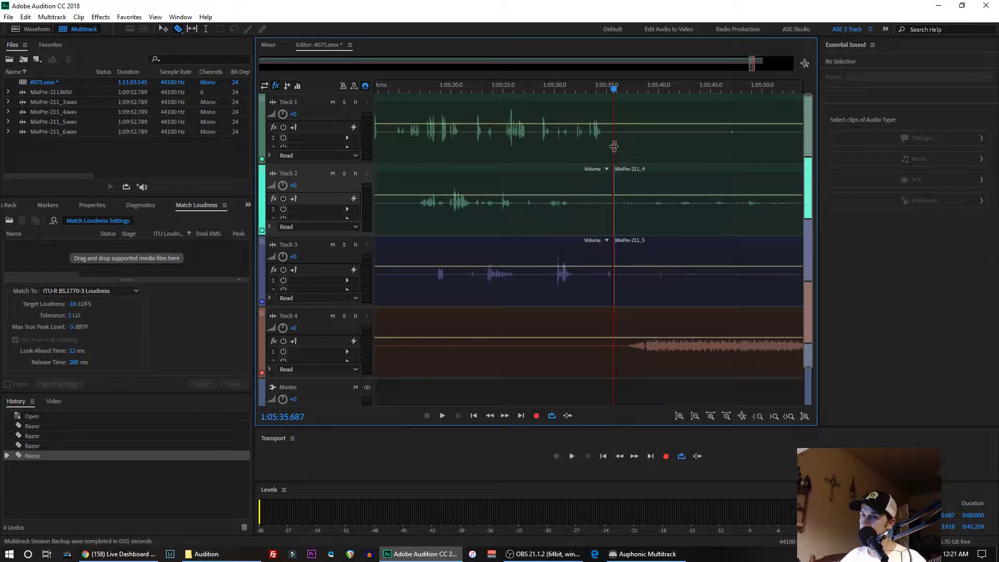
left_click(617, 335)
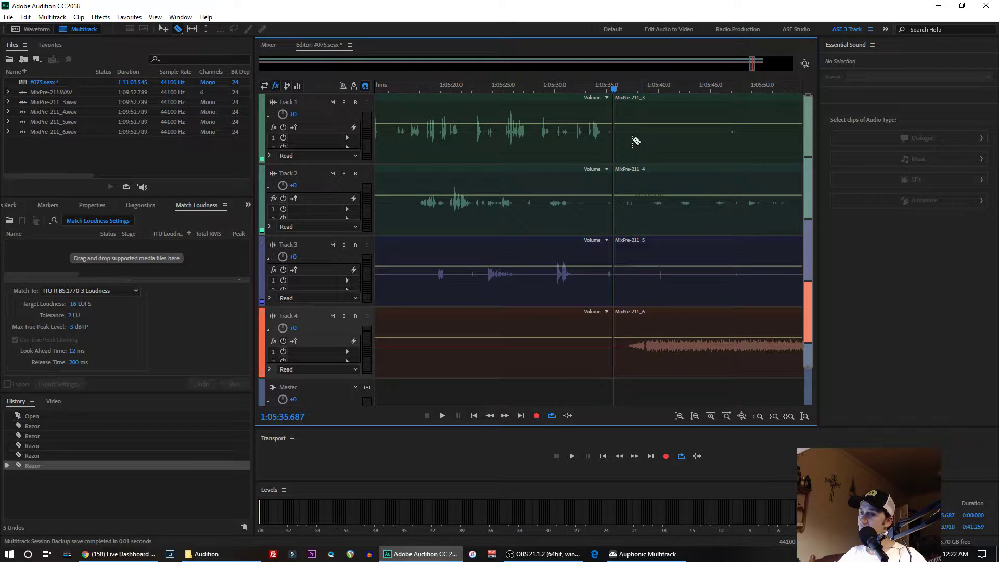
- Select the time range from 1:05:37.073 to about 1:06:03.8 across the clips on Tracks 1 to 3, past the closing audio
left_click(207, 30)
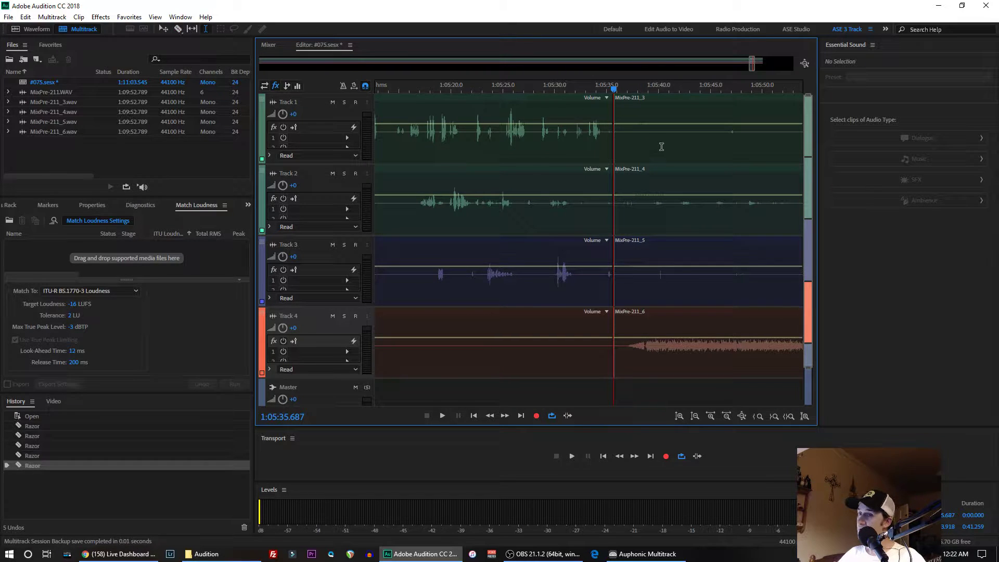
double_click(654, 144)
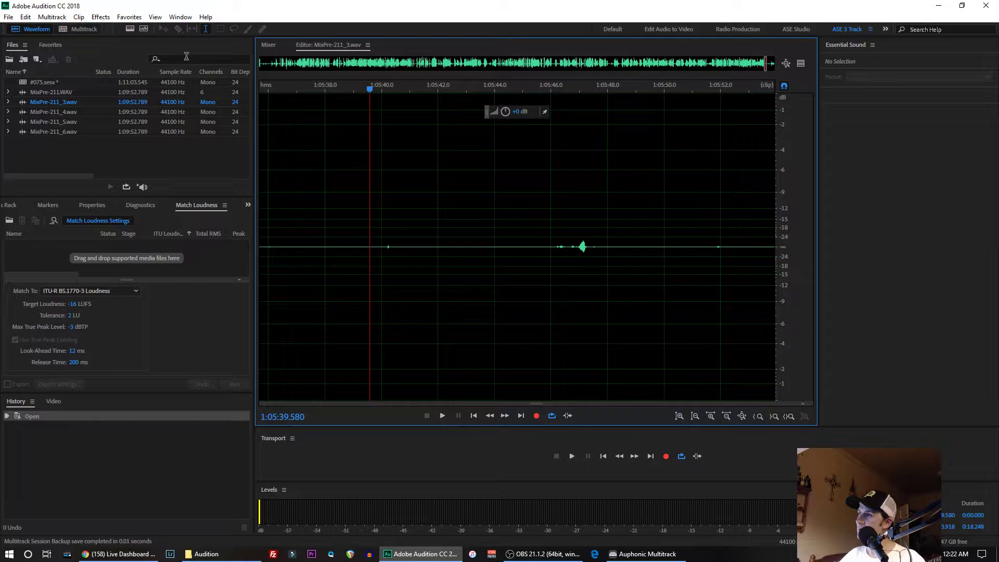
left_click(85, 29)
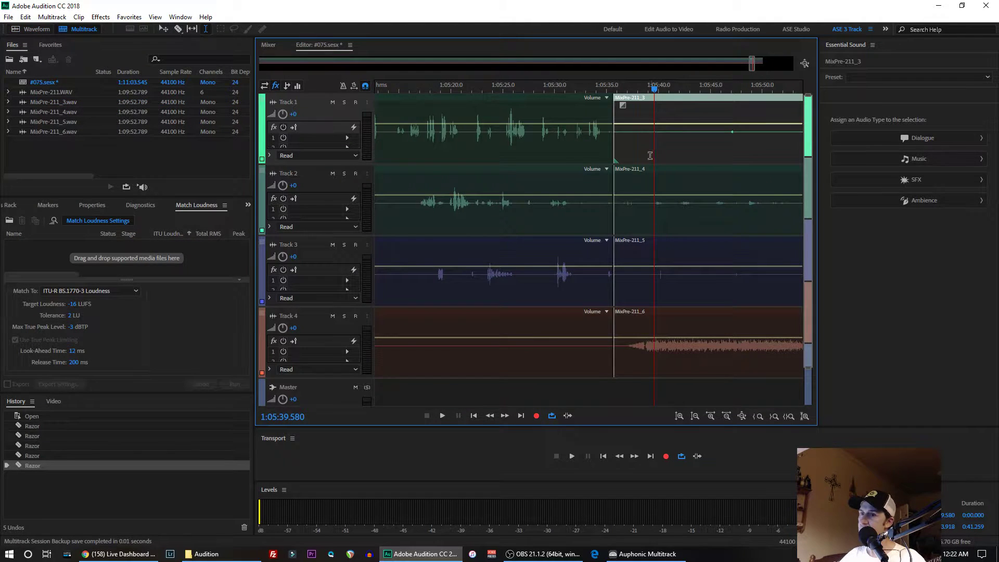
left_click_drag(629, 141, 577, 273)
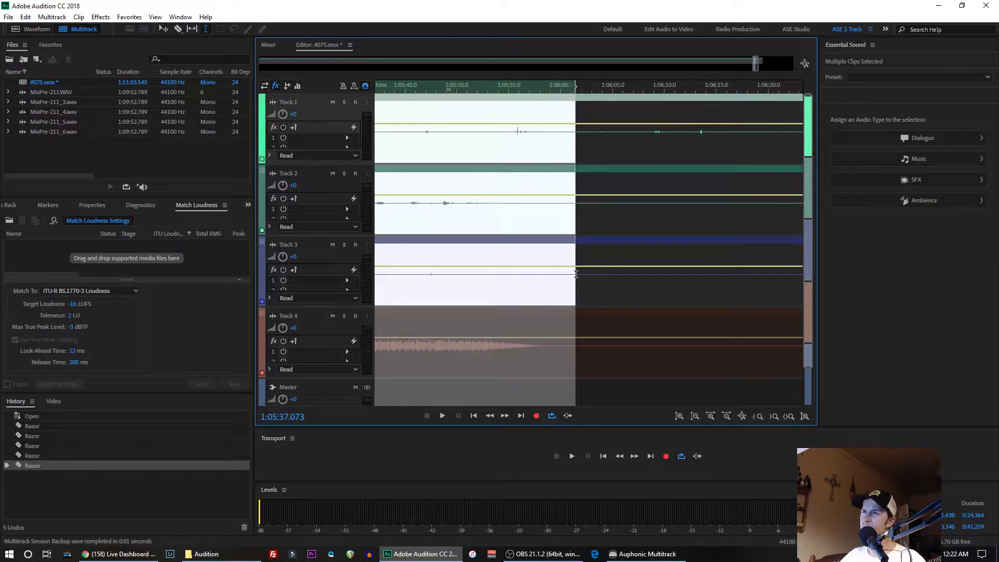
left_click_drag(579, 274, 601, 269)
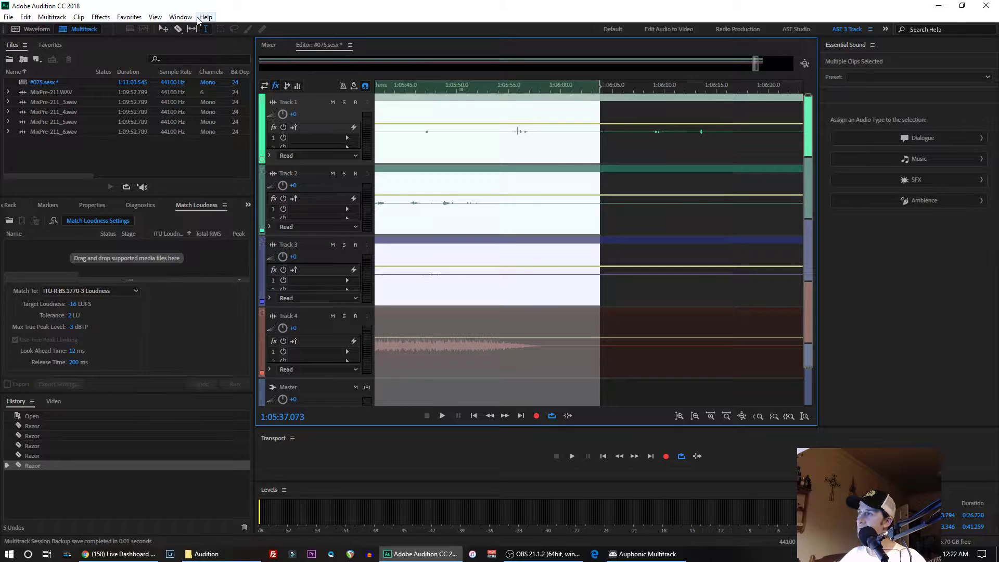
- Split the clips on Tracks 1 to 4 at the end of the time selection with the Razor tool
left_click(178, 28)
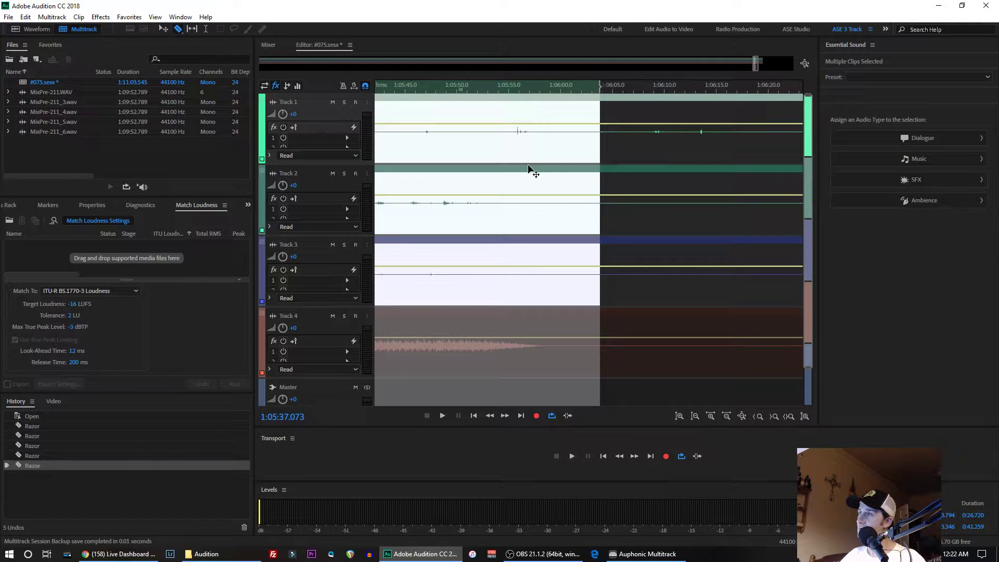
left_click(603, 185)
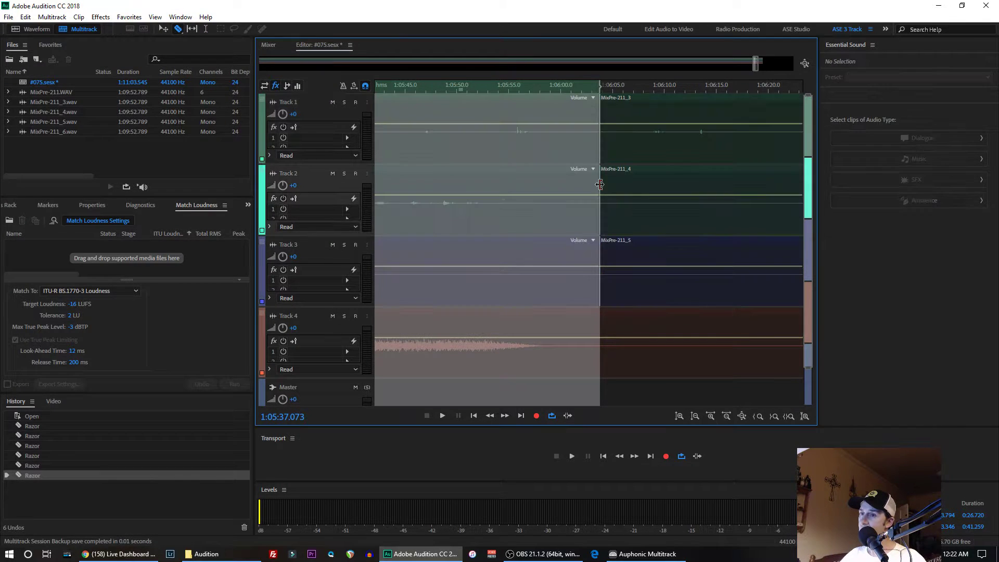
left_click(604, 319)
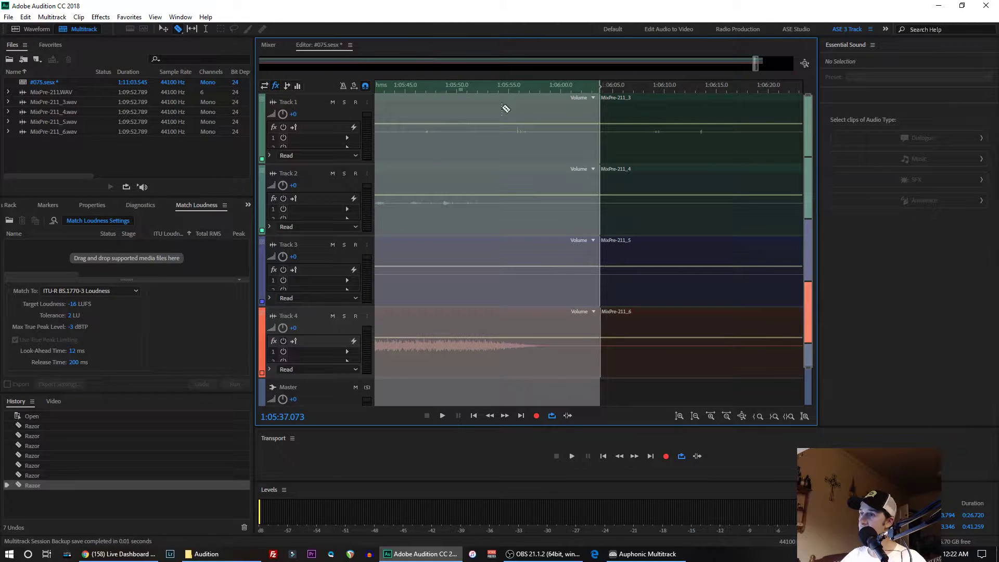
left_click(471, 152)
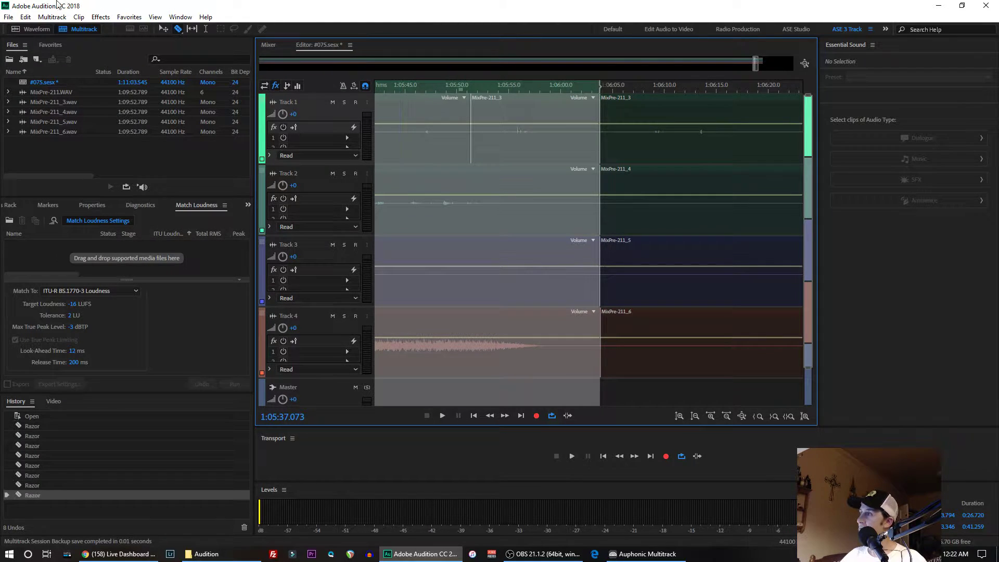
left_click(24, 17)
left_click(33, 29)
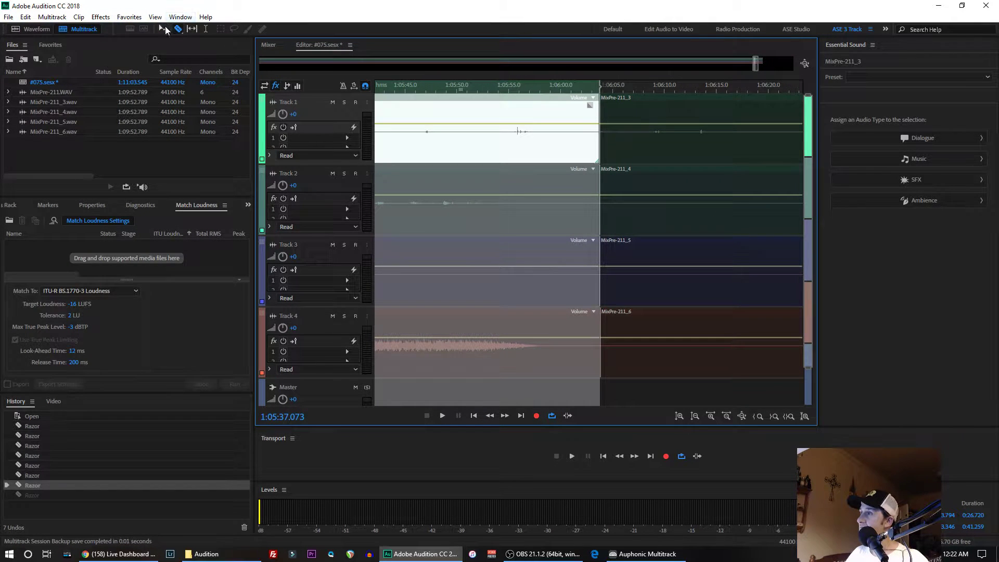
left_click(206, 30)
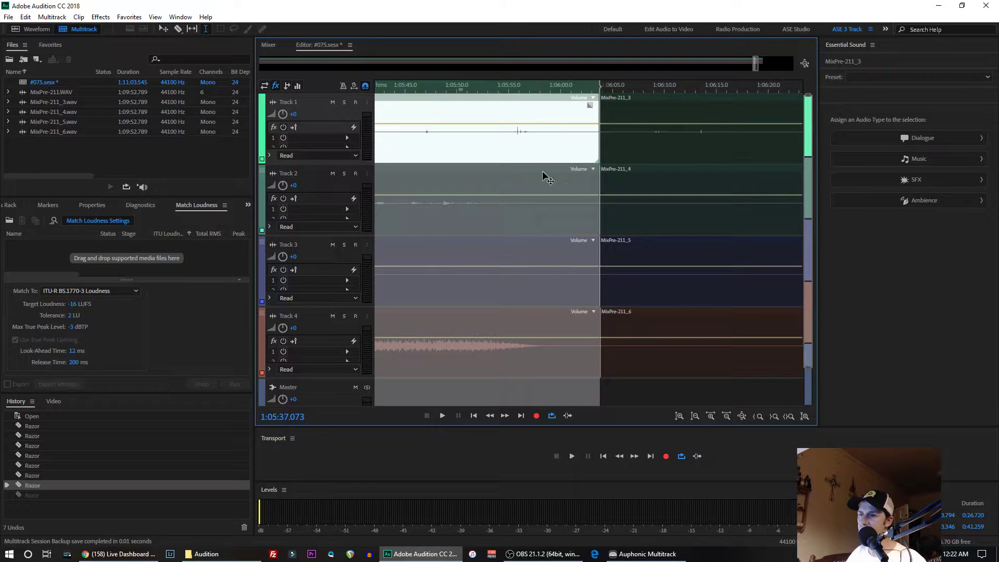
key("r")
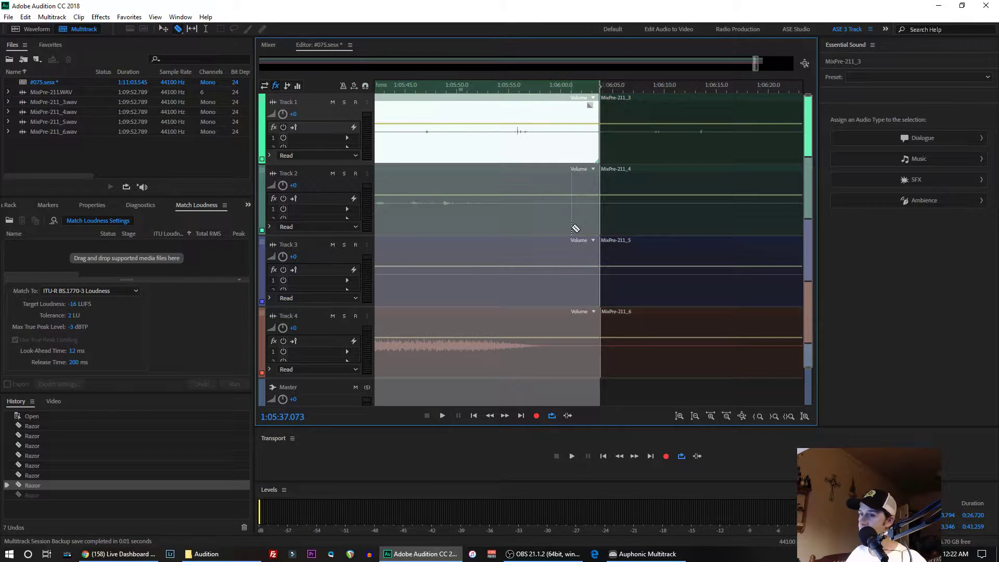
left_click(206, 30)
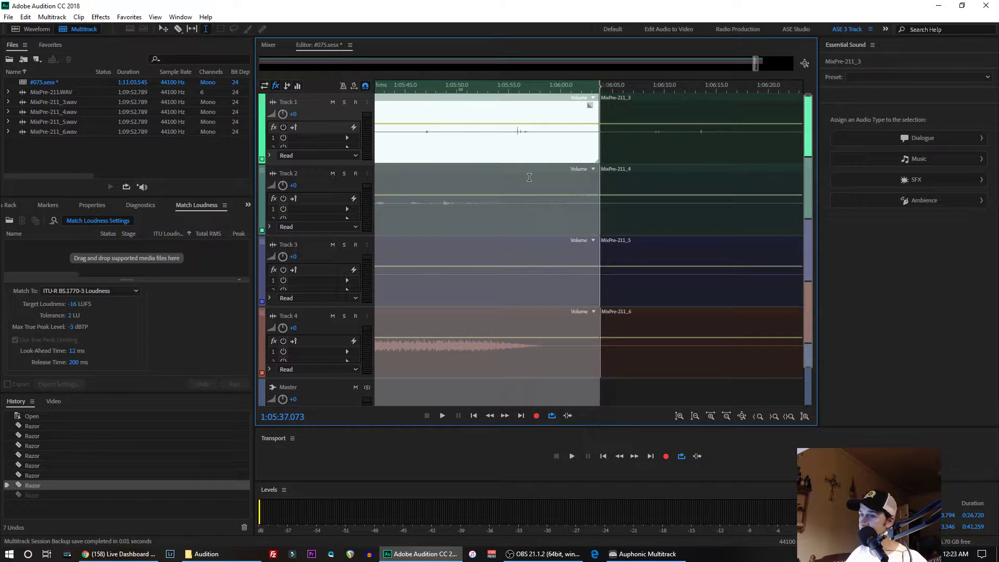
key("r")
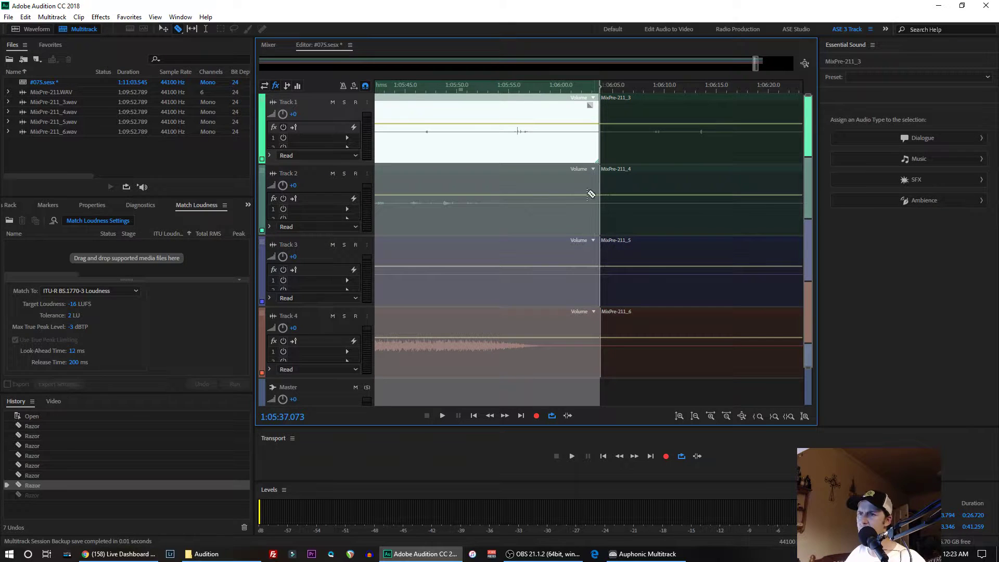
left_click(164, 29)
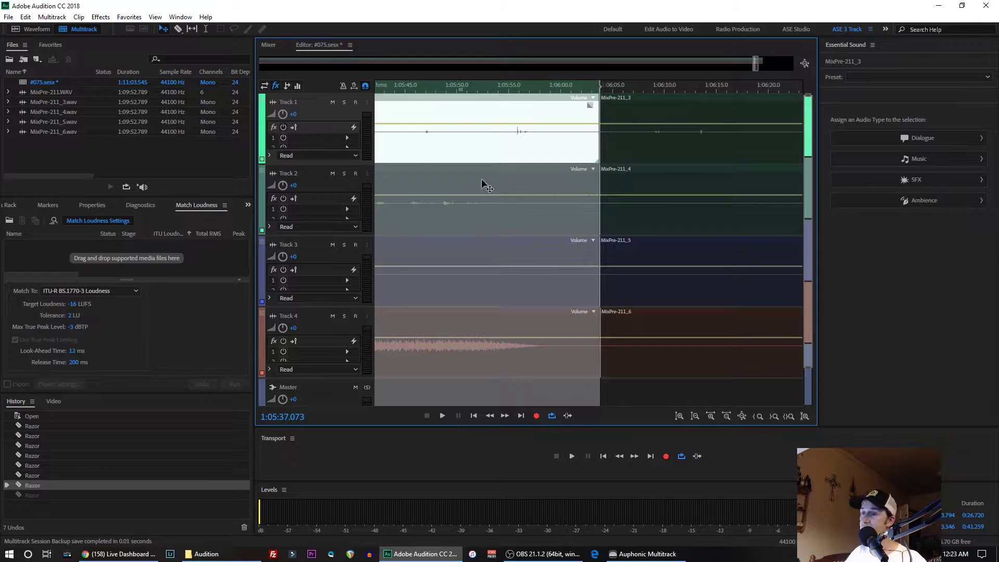
double_click(629, 138)
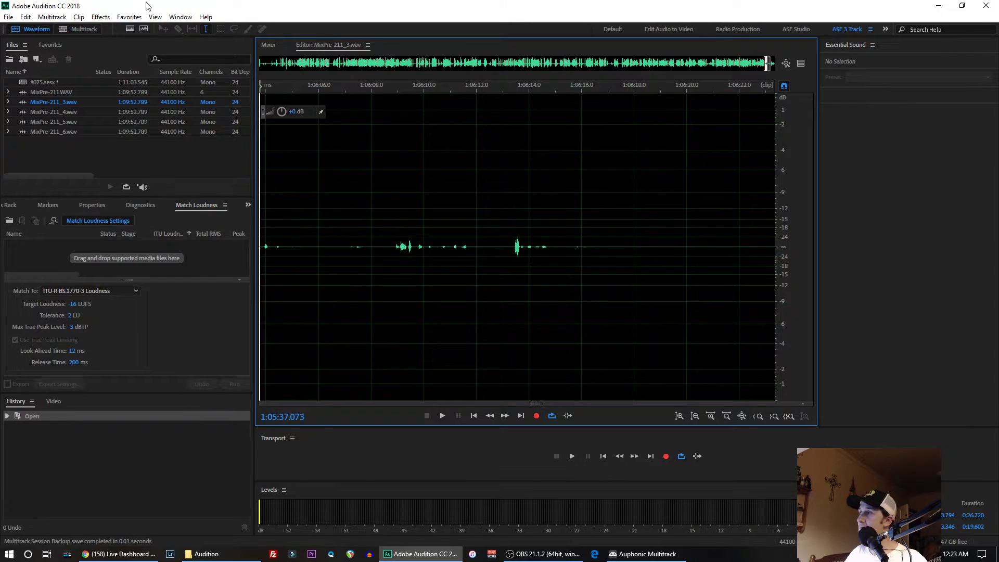
left_click(87, 32)
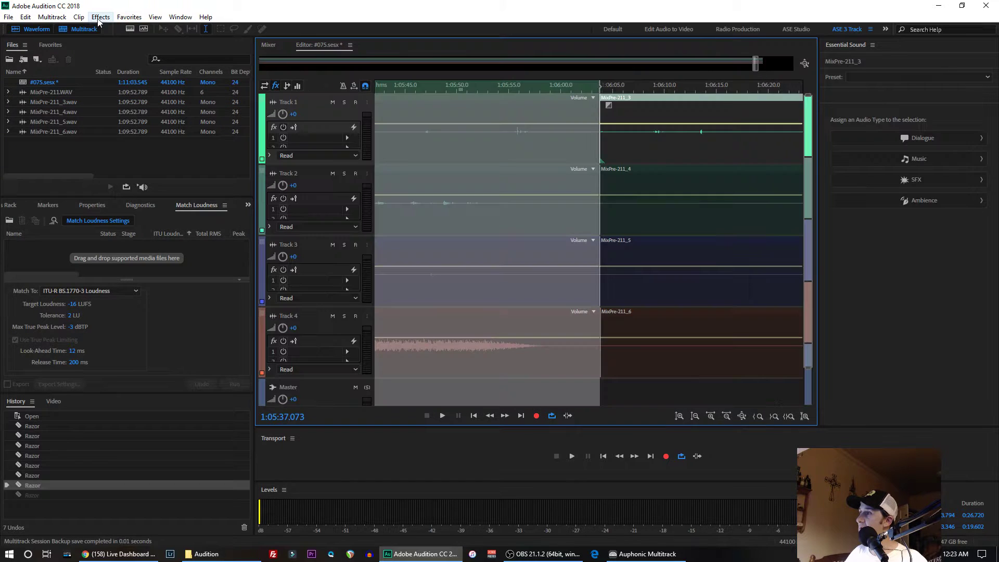
- Ripple delete the time range from 1:06:03.794 to the end of the clips in all tracks
left_click(206, 29)
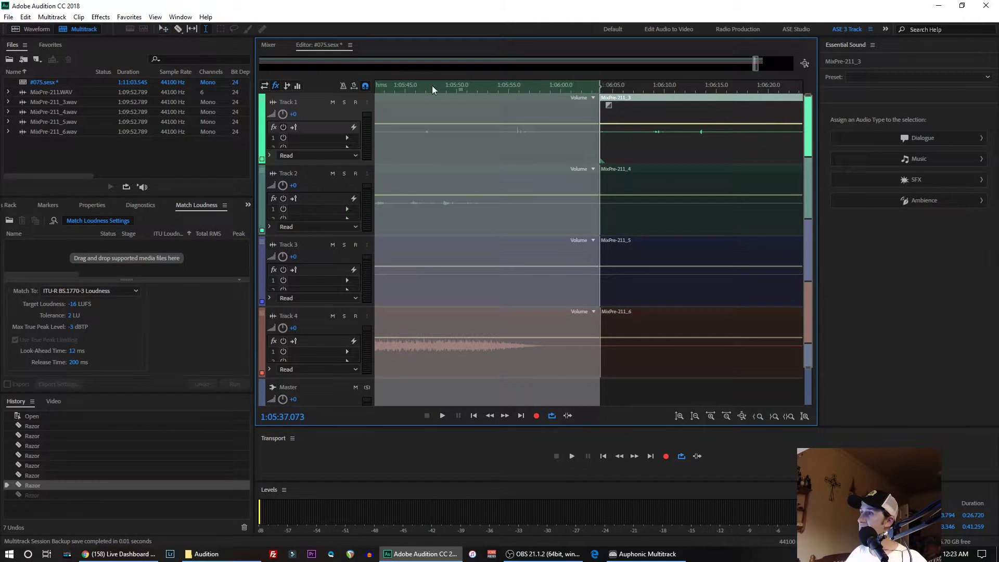
left_click_drag(622, 148, 450, 334)
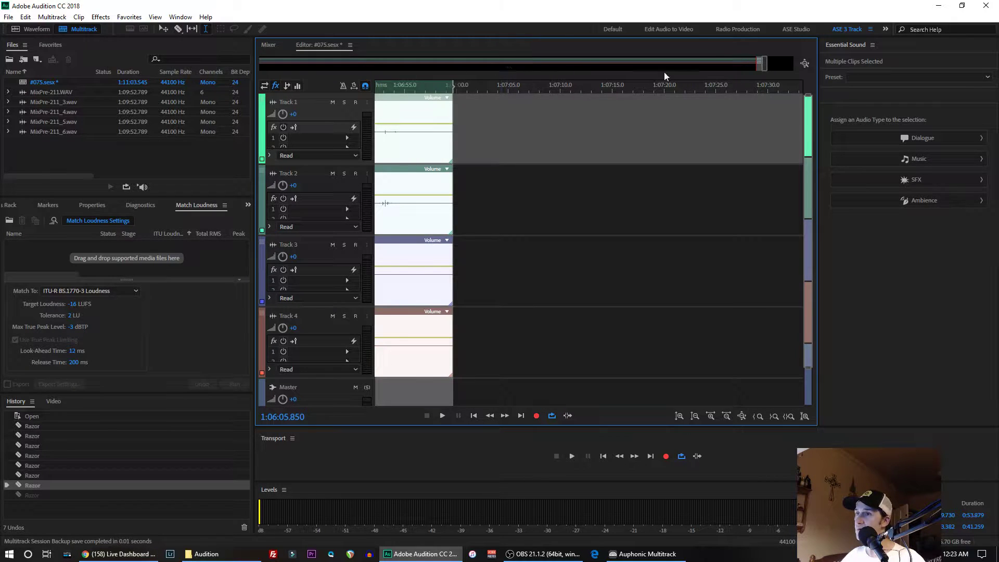
scroll(752, 64, "down", 4)
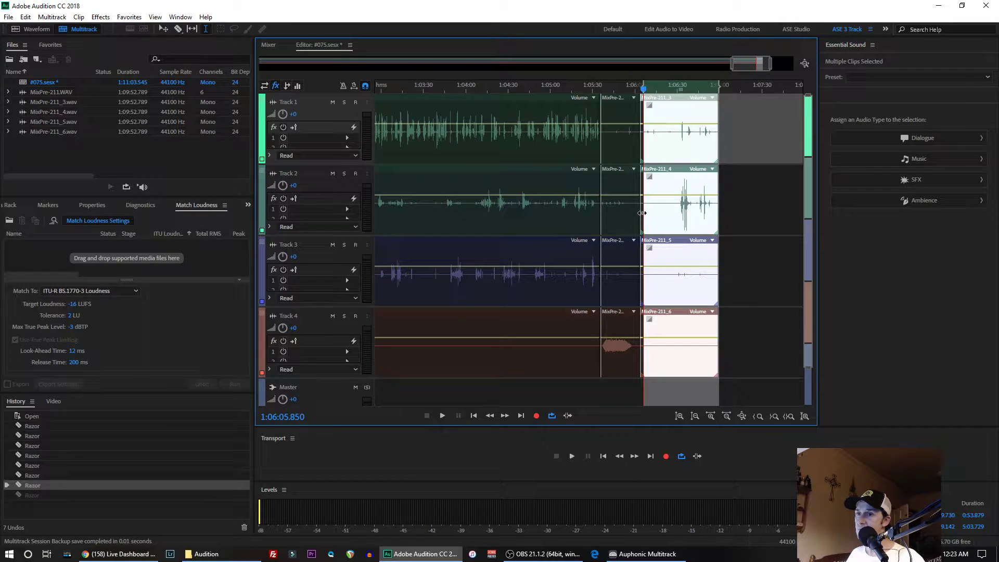
left_click_drag(645, 212, 645, 212)
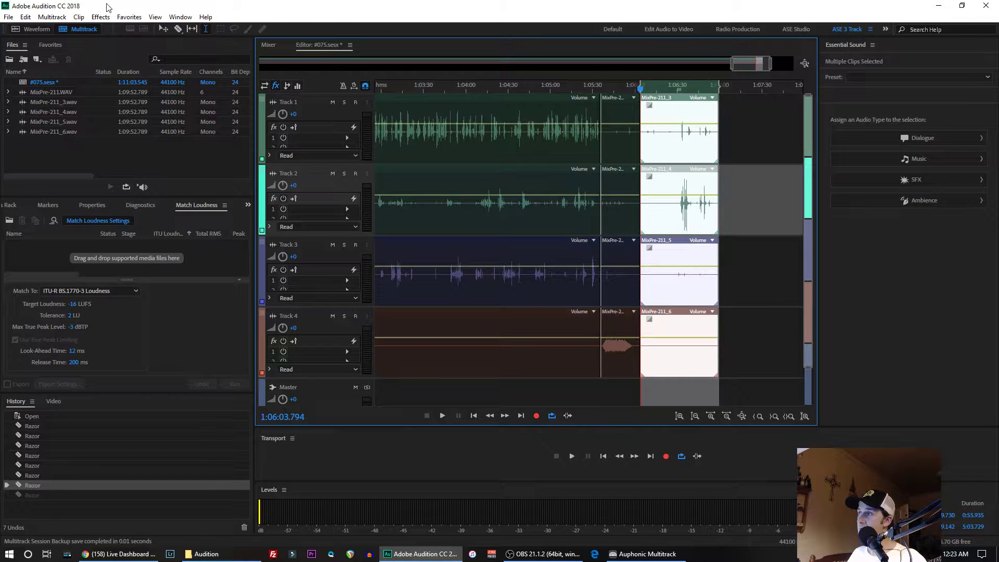
right_click(669, 156)
mouse_move(686, 176)
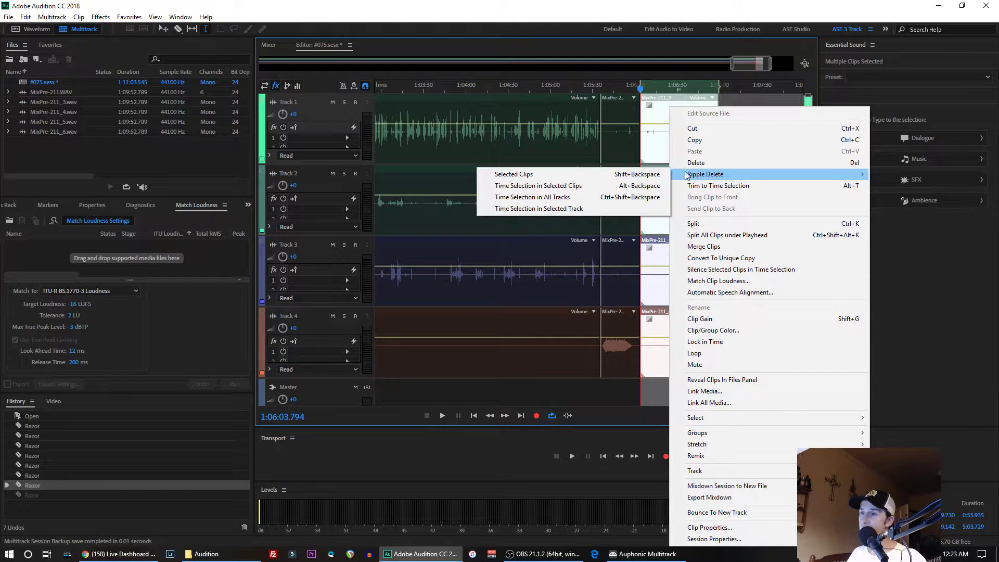
left_click(526, 199)
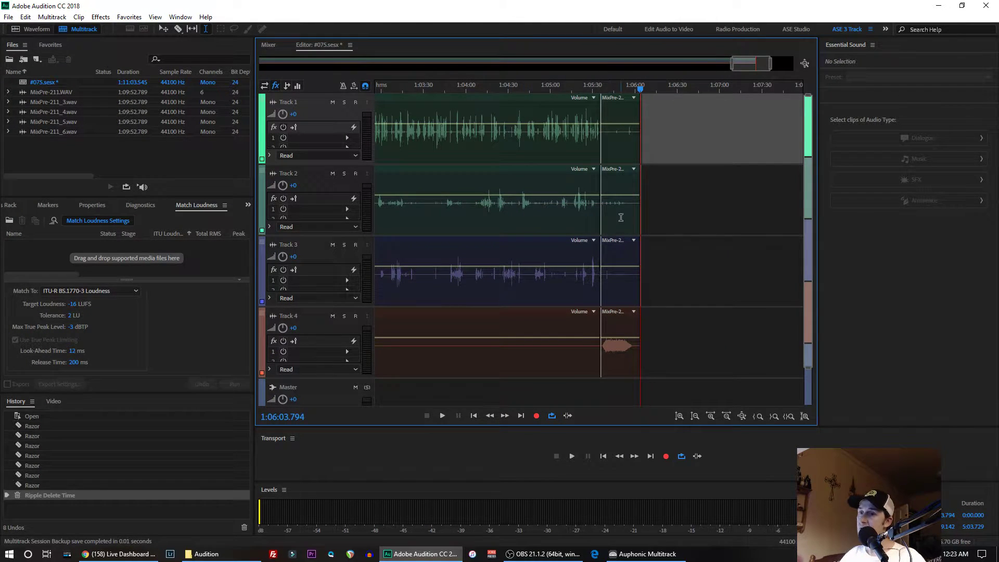
- Silence the clips on Tracks 1 to 3 in the time selection from 1:05:35.670 to the clips' end, over the closing audio
left_click(624, 281)
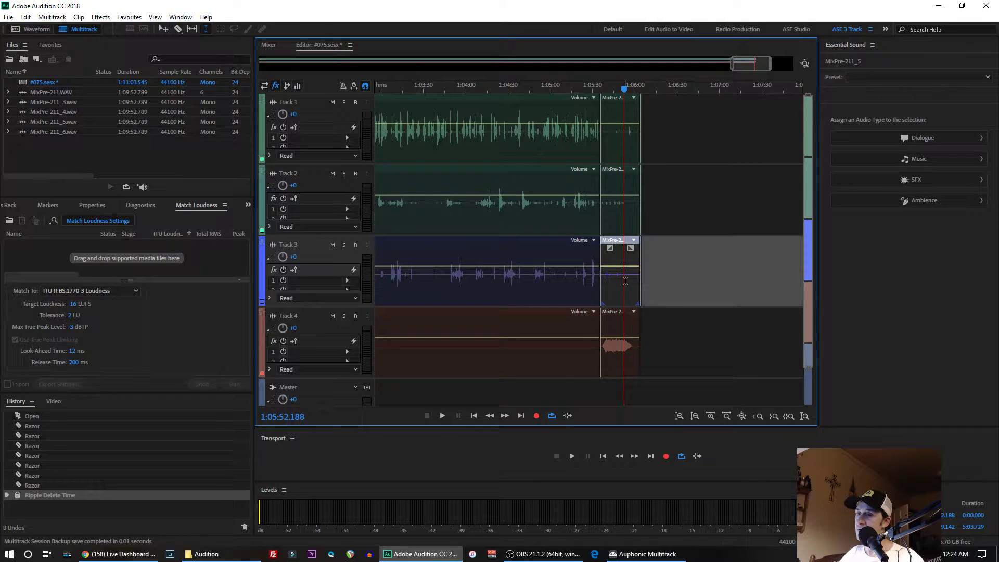
left_click(621, 208, "ctrl")
left_click(623, 142, "ctrl")
right_click(624, 106)
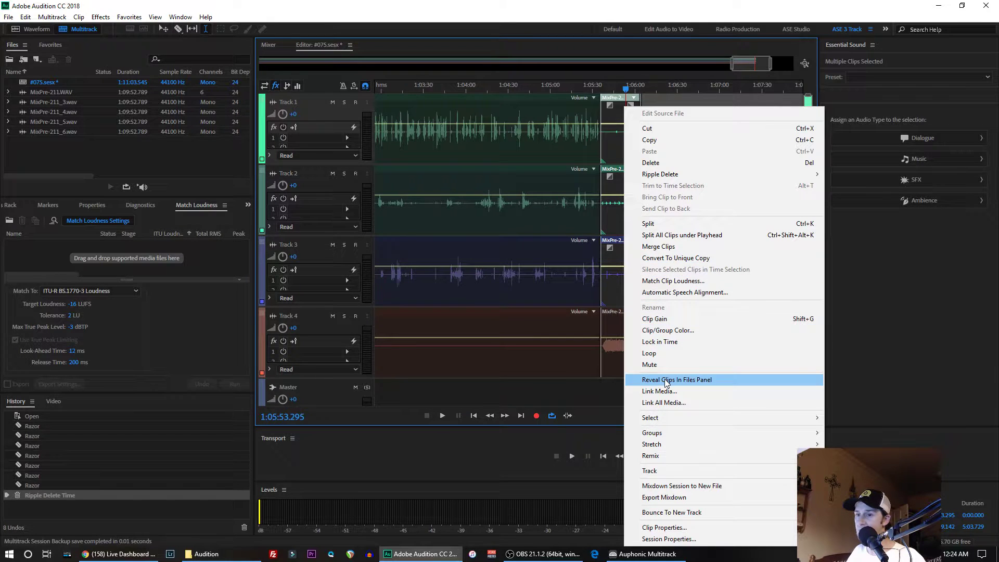
left_click(612, 278)
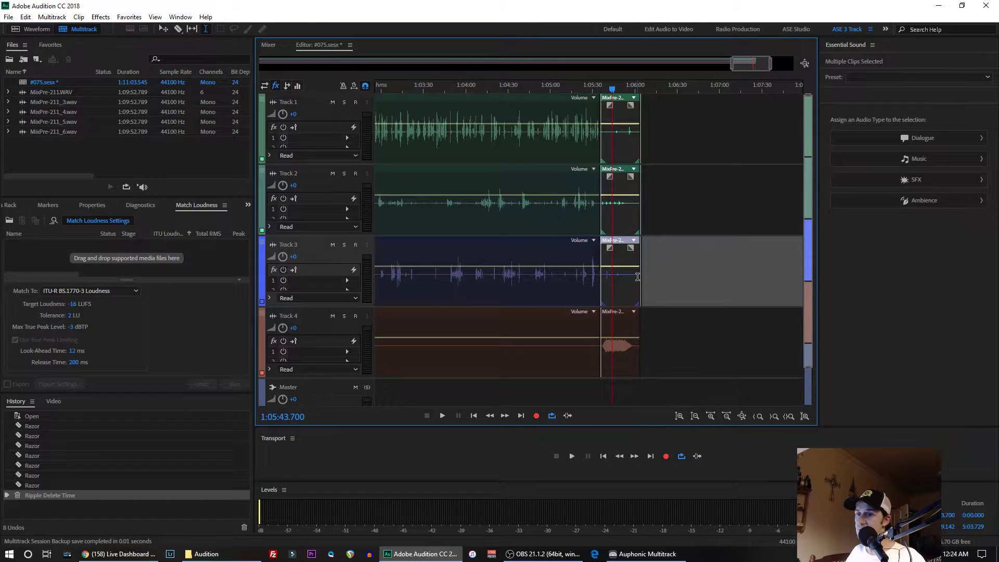
left_click_drag(637, 277, 602, 154)
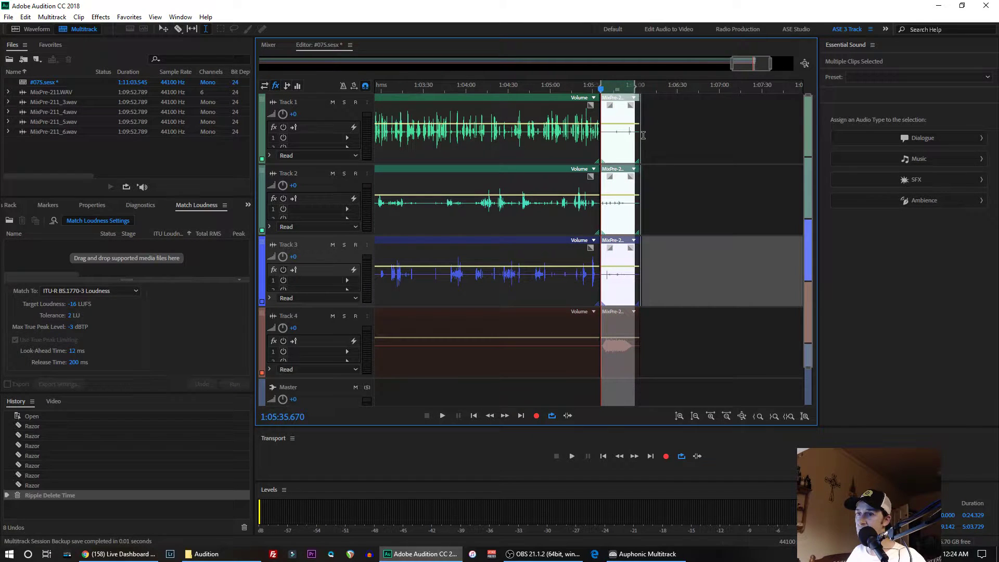
left_click_drag(636, 136, 641, 135)
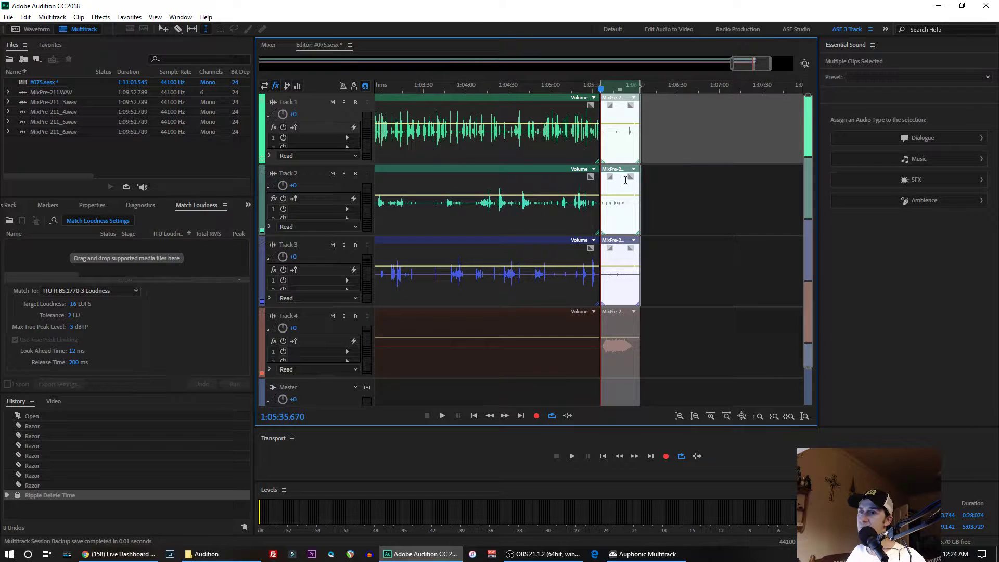
right_click(618, 143)
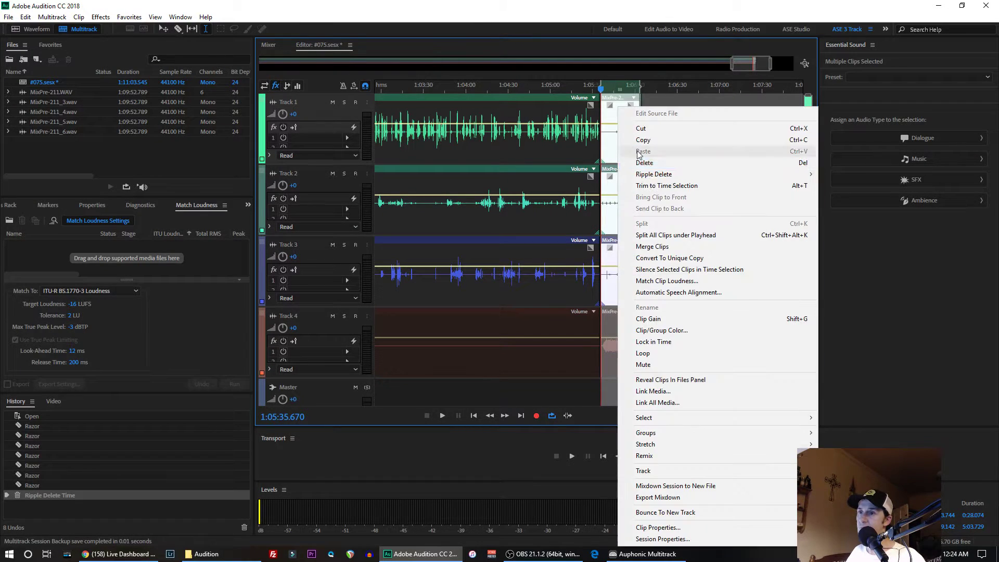
left_click(642, 269)
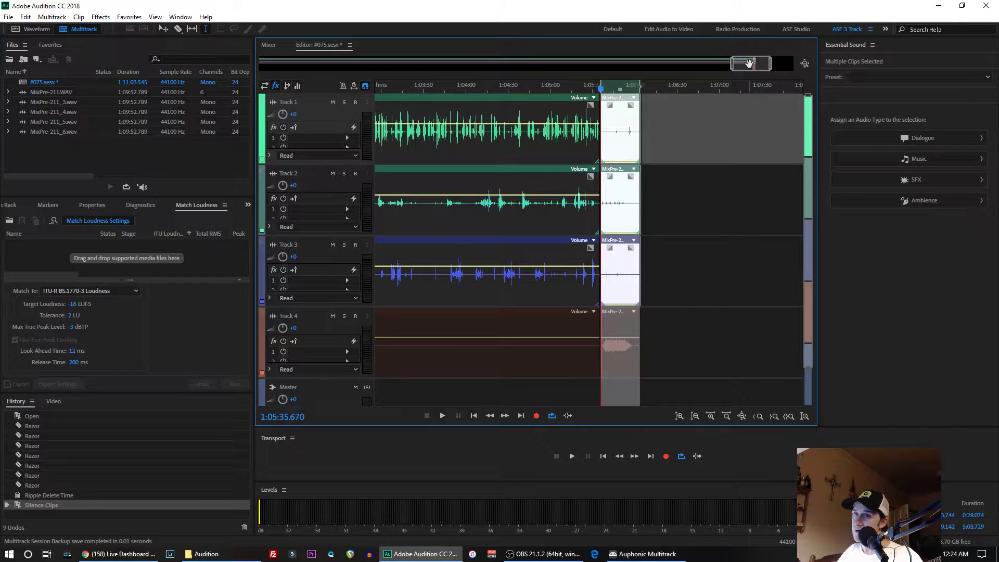
- Return to the start of the session, select all clips, and open the multitrack mixdown export for the entire session
left_click_drag(749, 63, 751, 65)
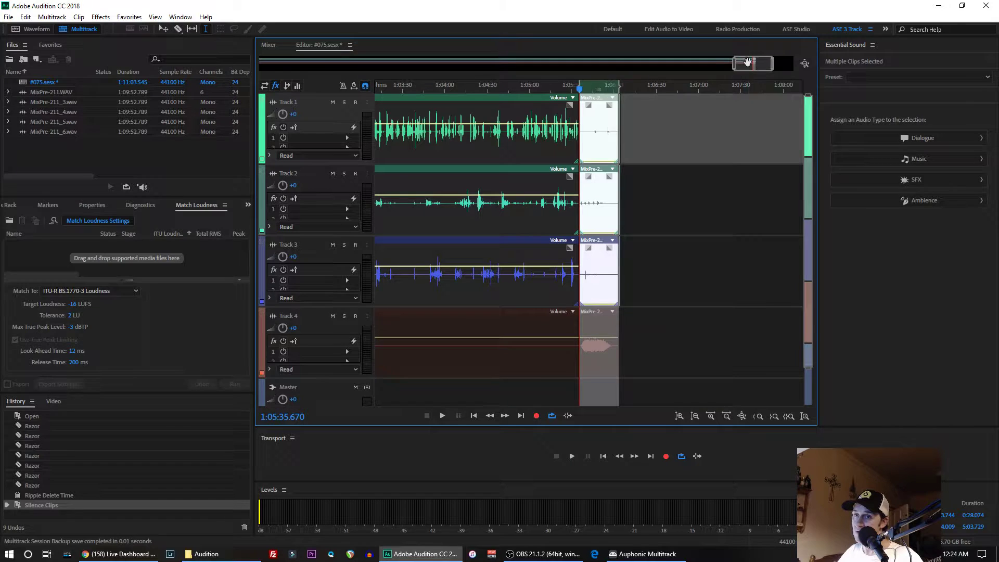
left_click_drag(748, 63, 205, 58)
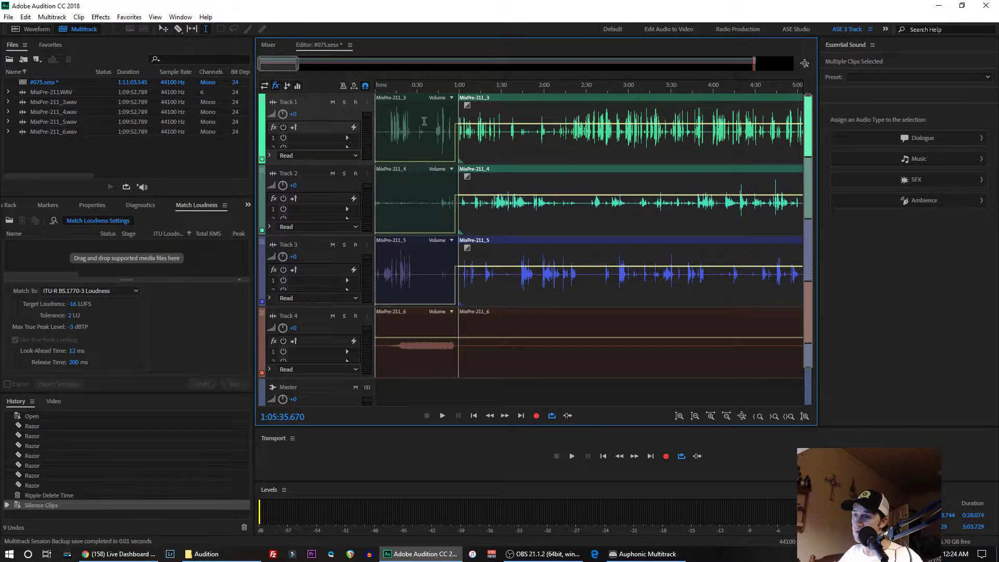
left_click(480, 154)
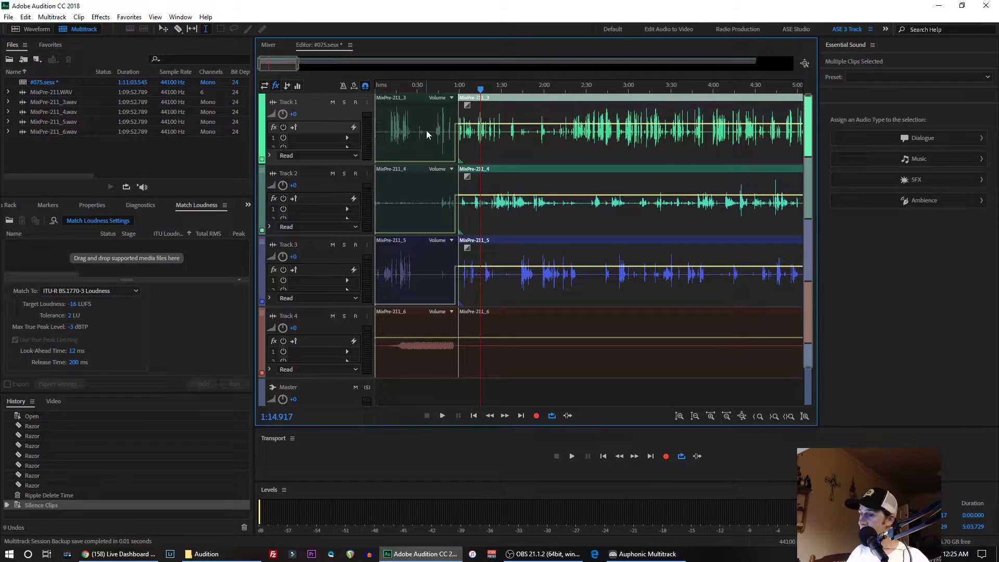
key("ctrl+a")
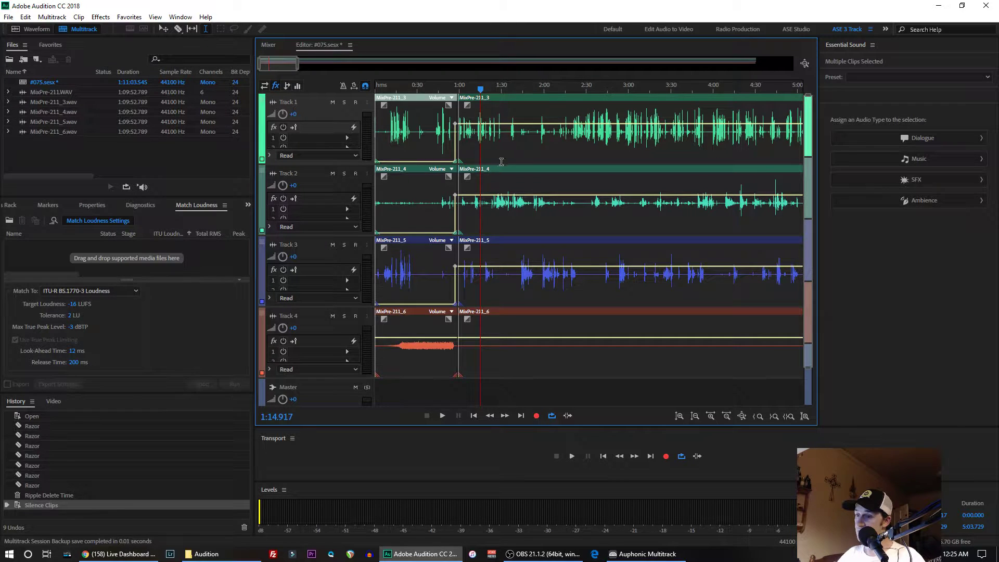
left_click(8, 16)
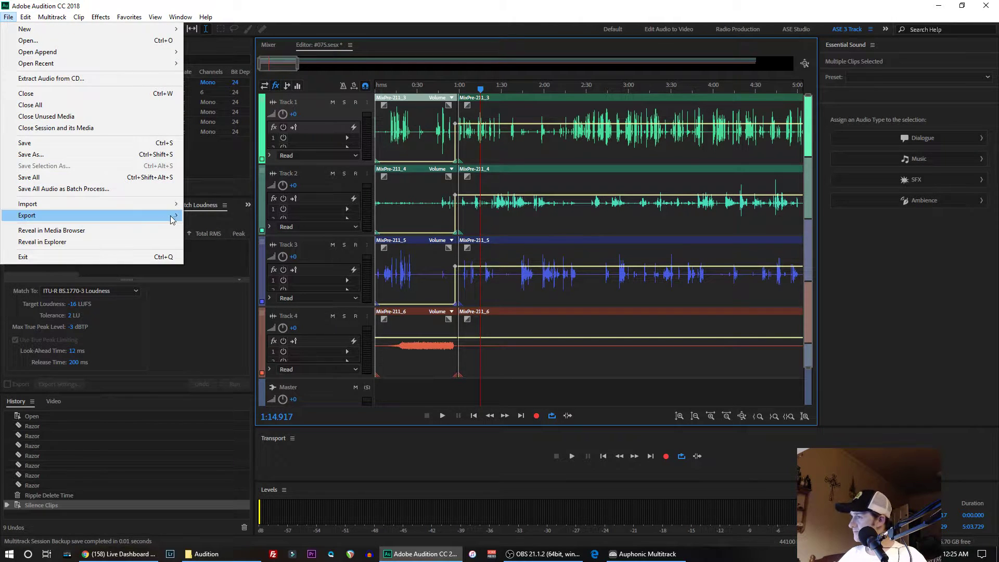
mouse_move(176, 218)
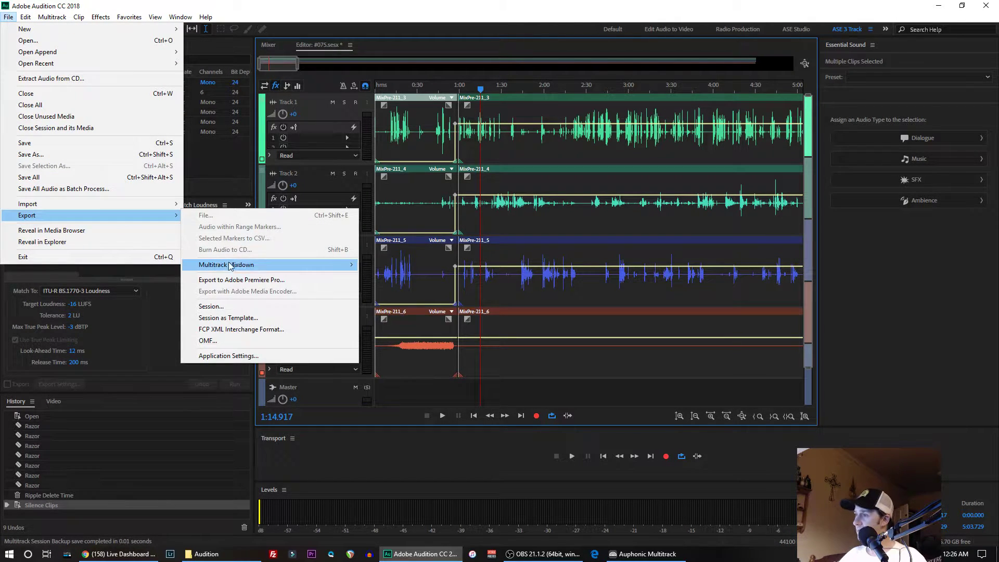
mouse_move(239, 267)
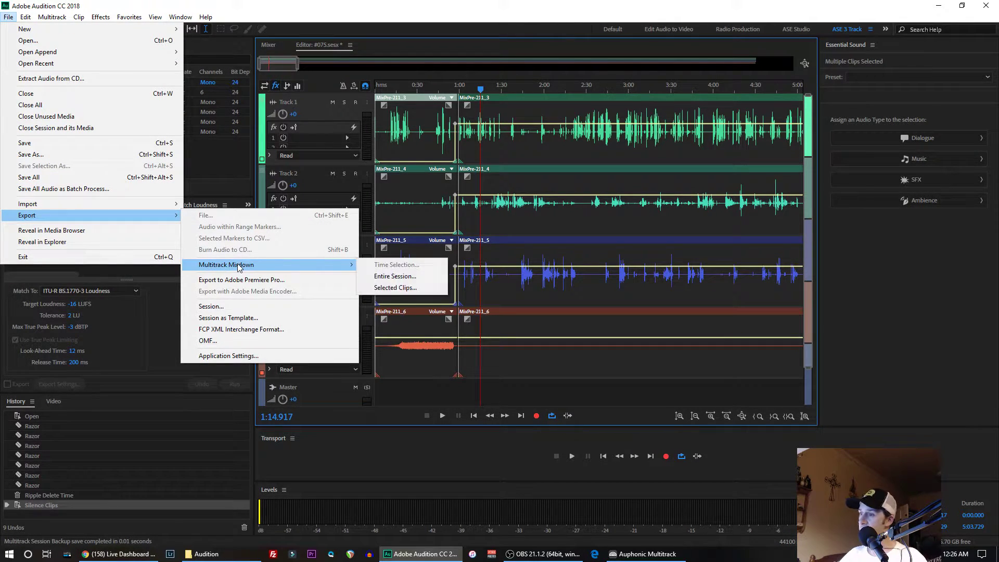
left_click(385, 279)
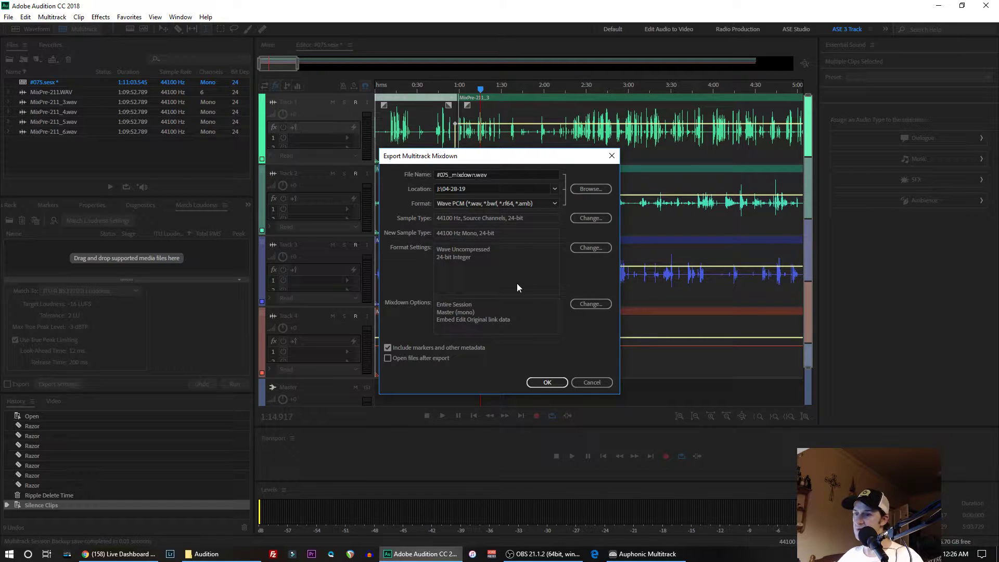
- Set the mixdown options to export Tracks 1 to 4 as separate files in addition to the mono Master
left_click(582, 307)
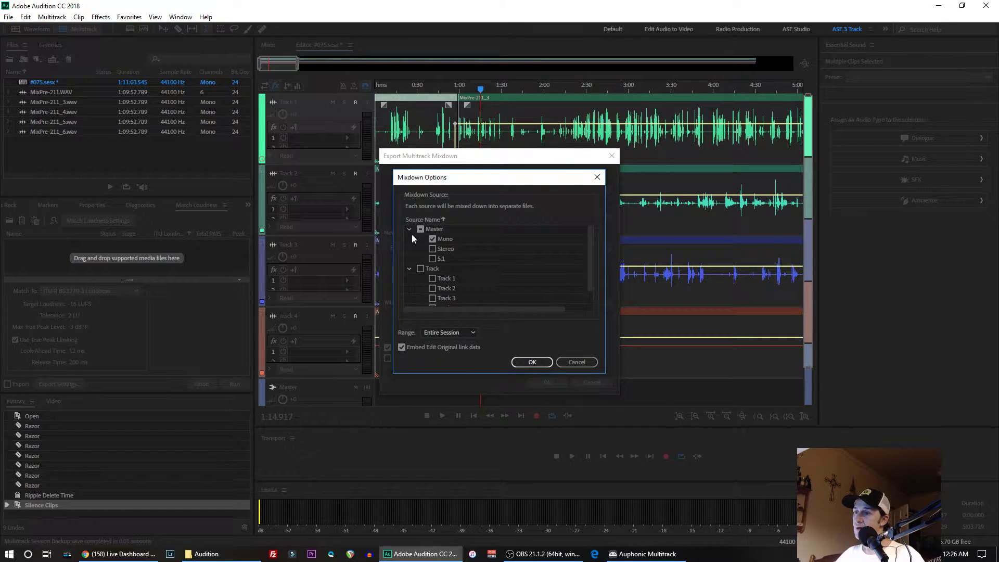
left_click(420, 268)
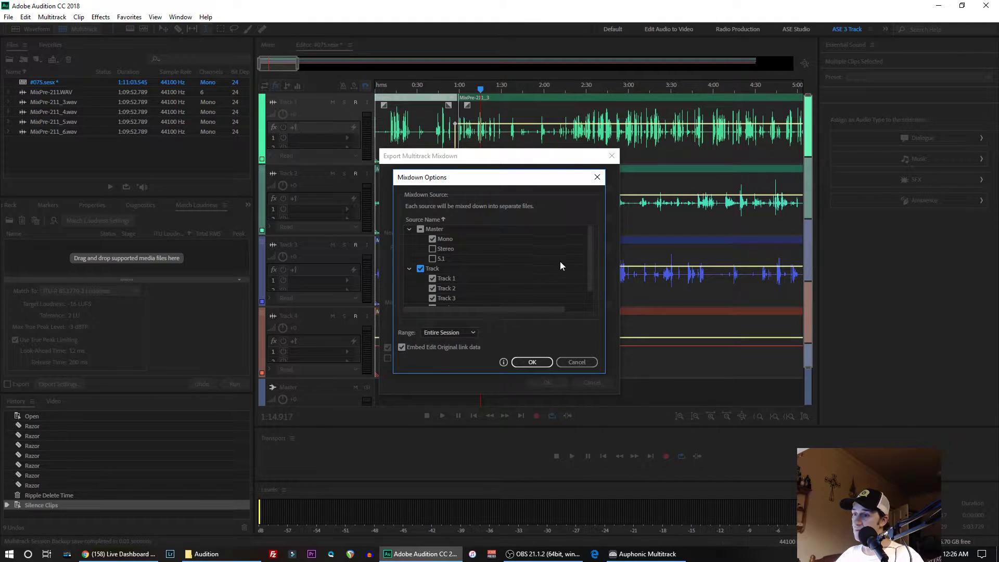
left_click_drag(590, 247, 615, 229)
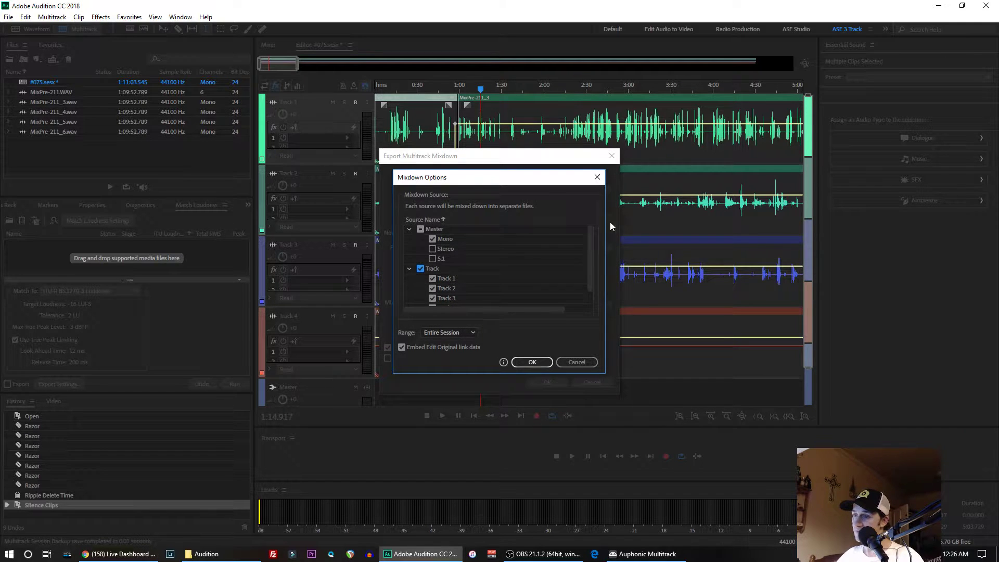
left_click(433, 239)
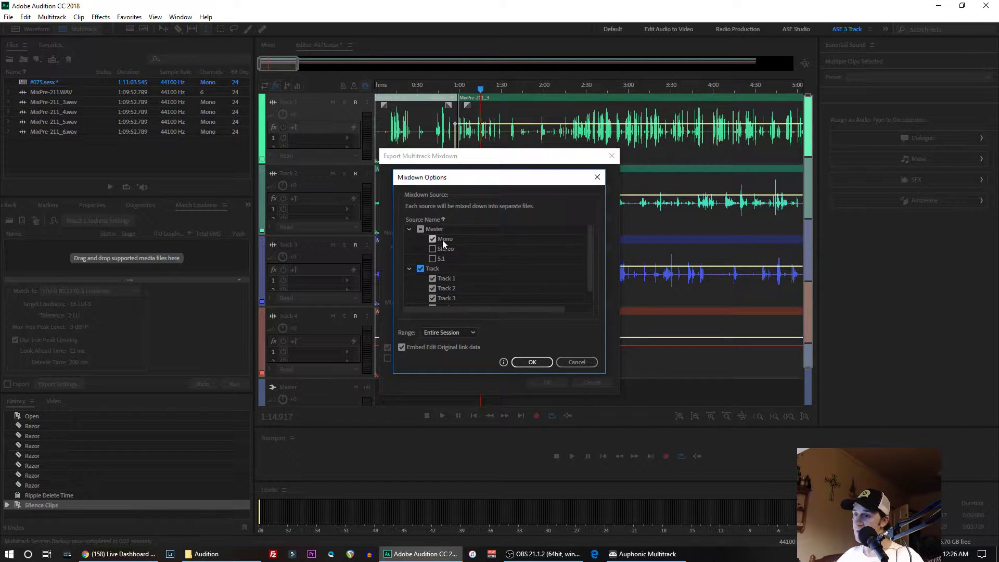
left_click(533, 363)
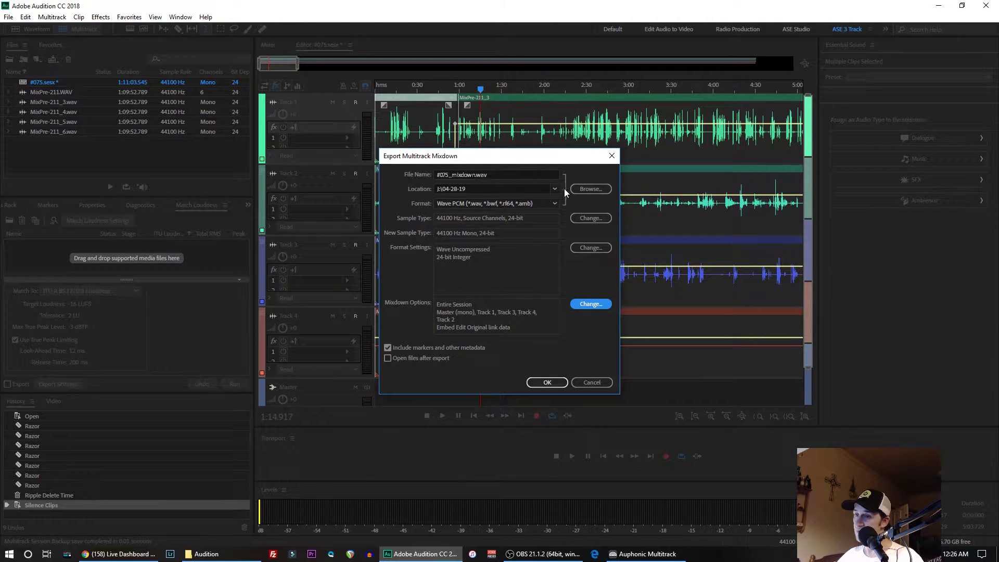
- Create a folder named ex in the Audition folder on ASE SSD (J:), set it as the mixdown location, and start the export
left_click(588, 190)
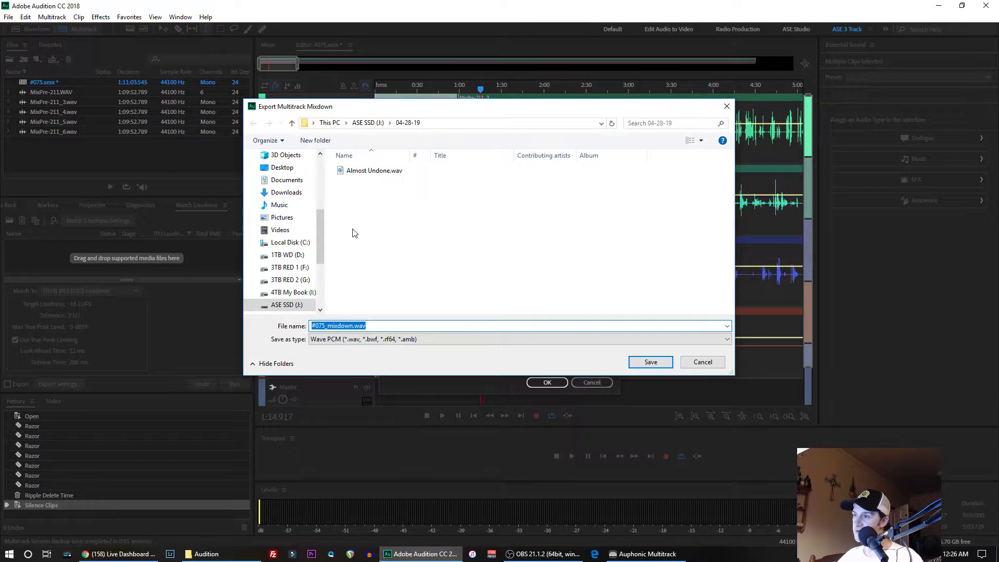
left_click(368, 125)
double_click(376, 252)
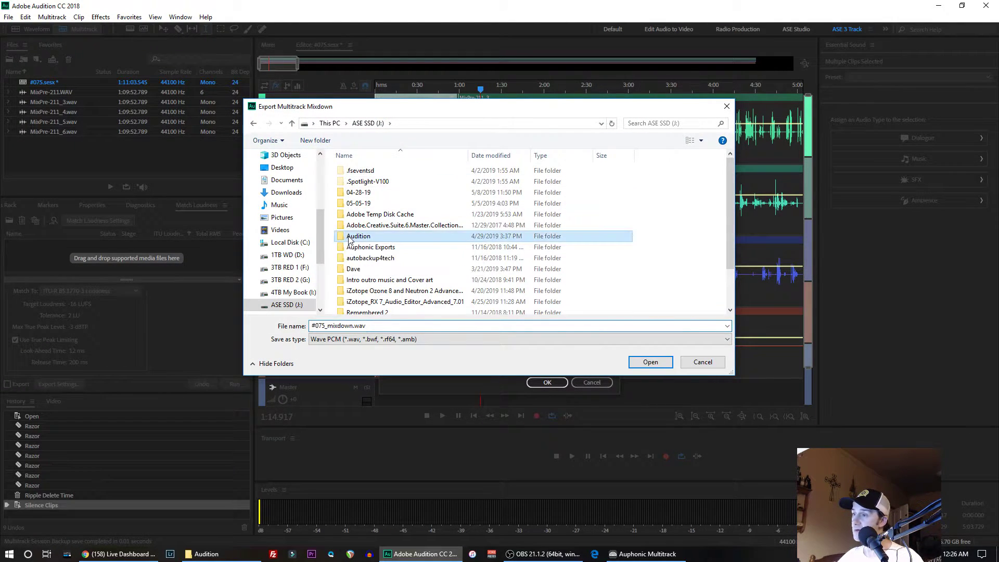
right_click(375, 289)
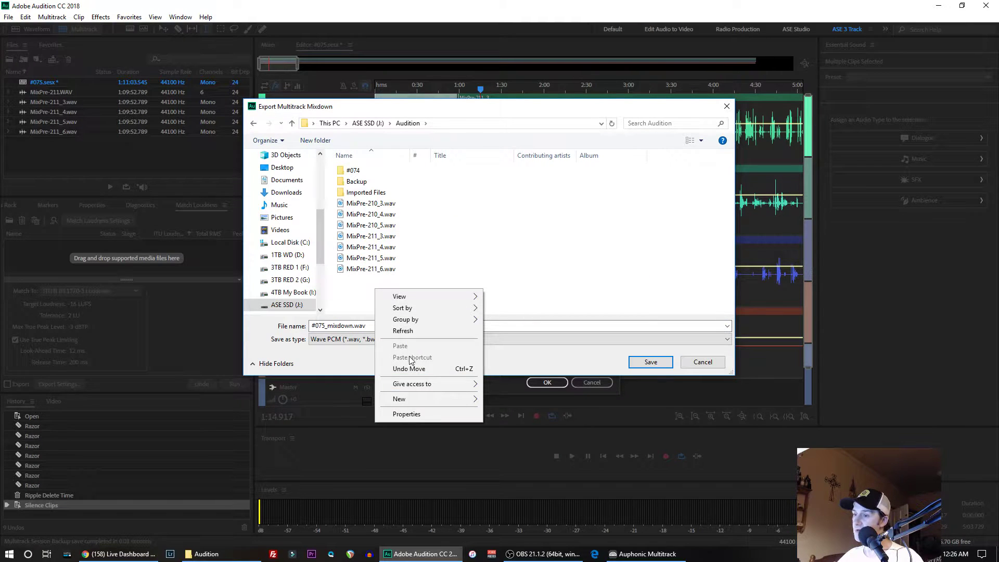
mouse_move(448, 400)
left_click(504, 401)
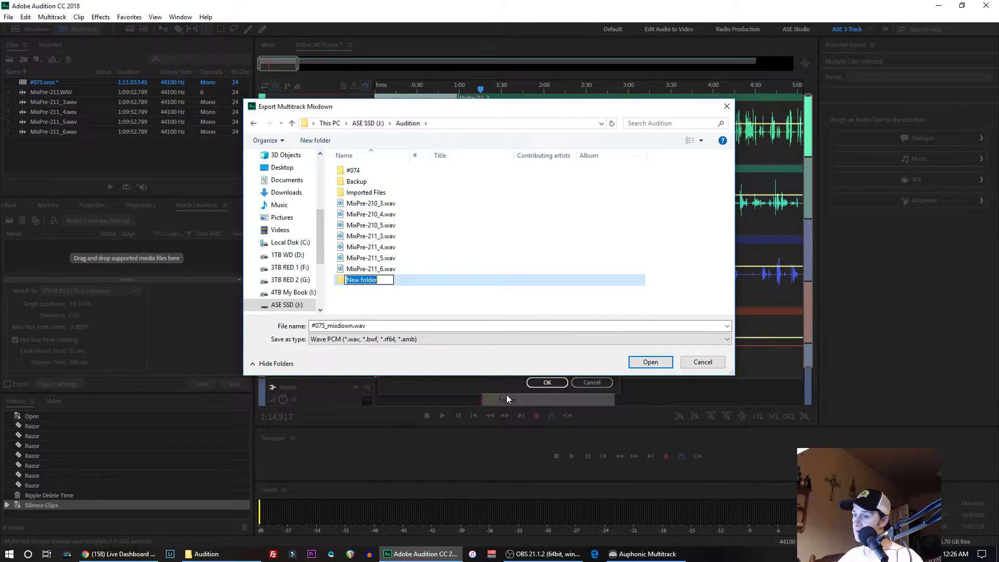
type("ex")
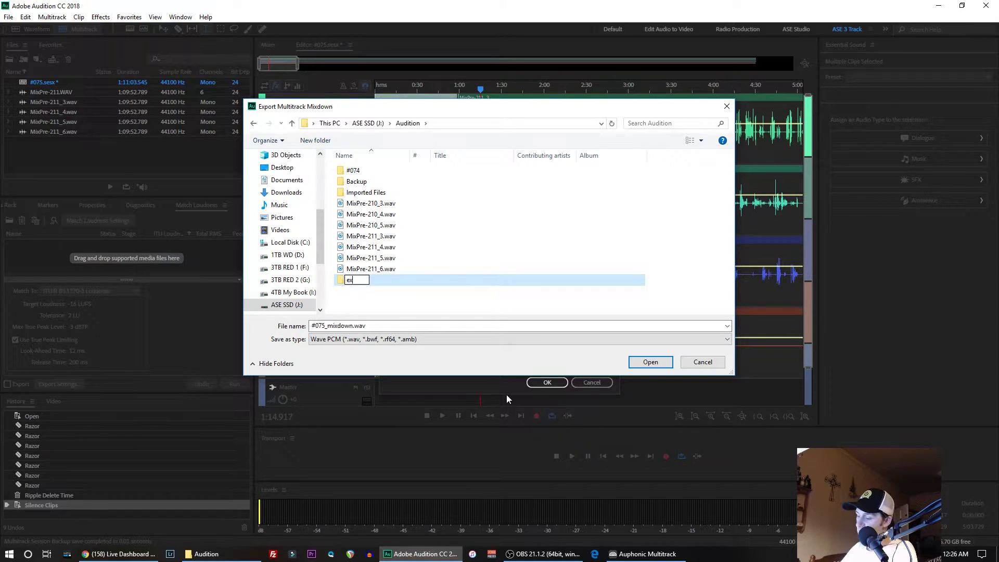
key("Return")
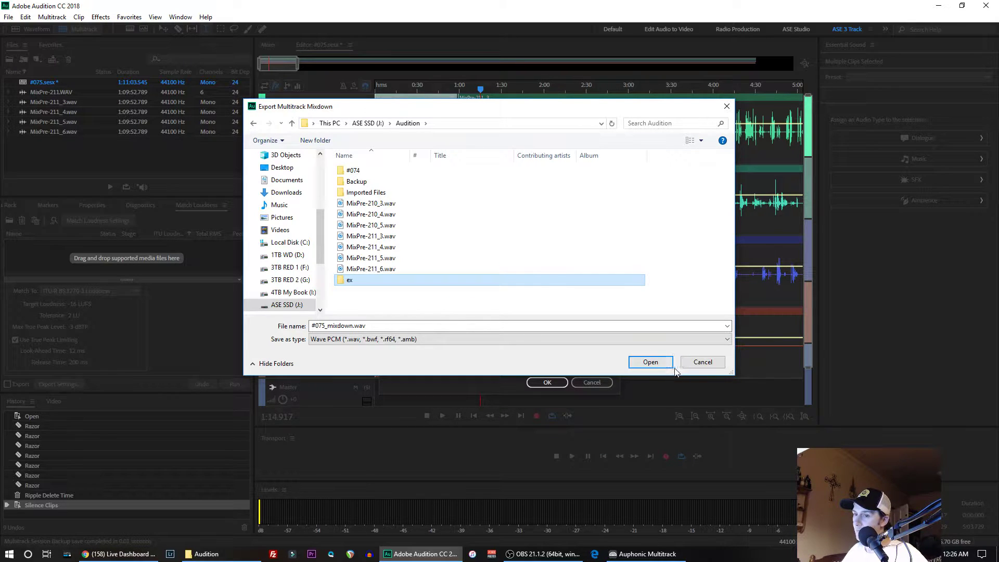
left_click(648, 363)
left_click(634, 364)
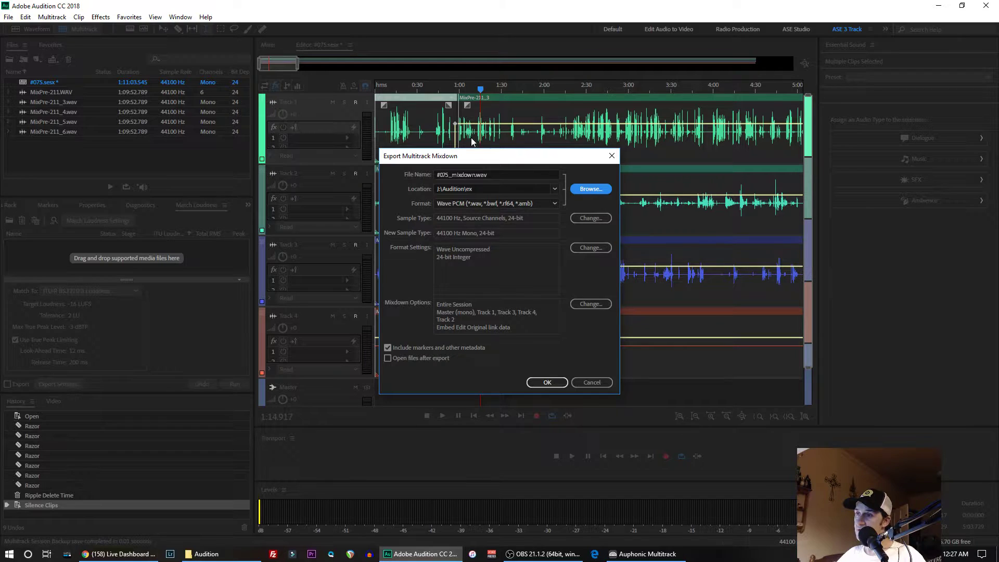
left_click(547, 383)
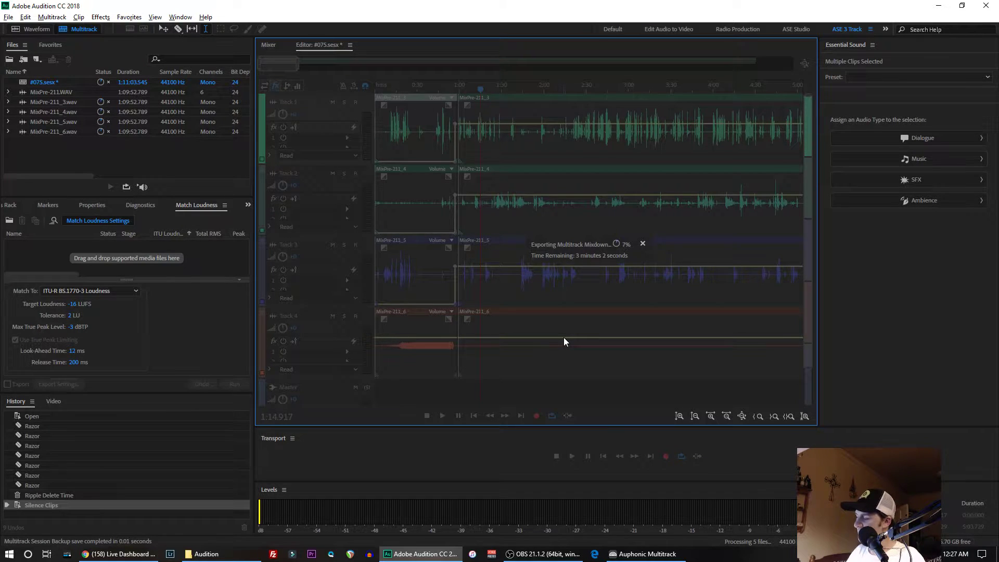
- Close Adobe Audition without saving the changes to #075.sesx
key("alt")
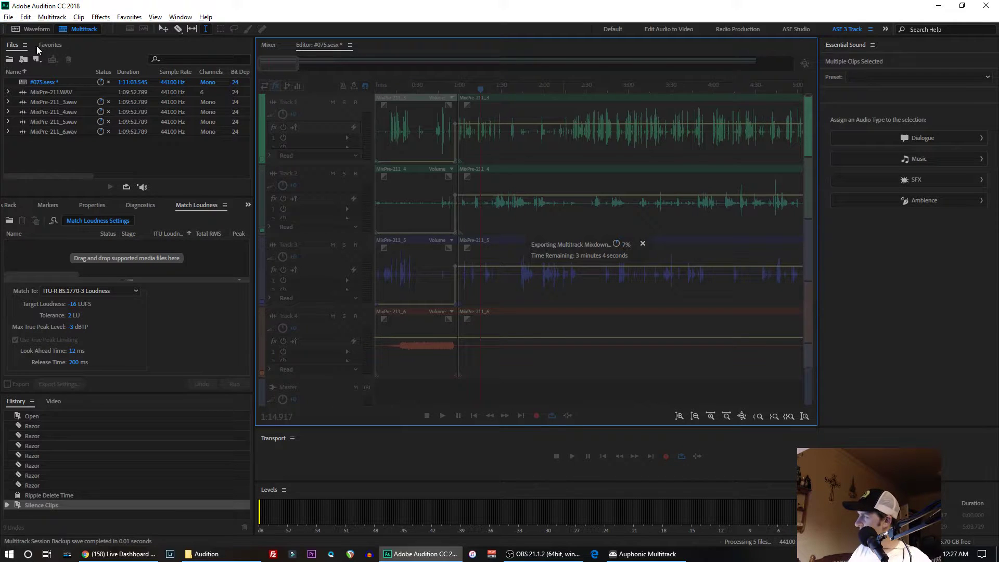
key("alt+Tab")
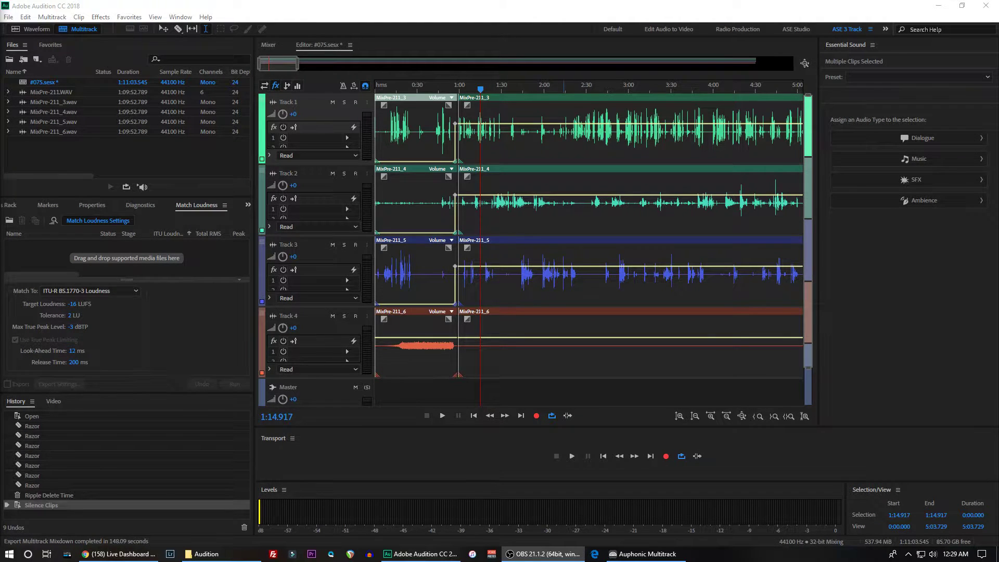
left_click(990, 6)
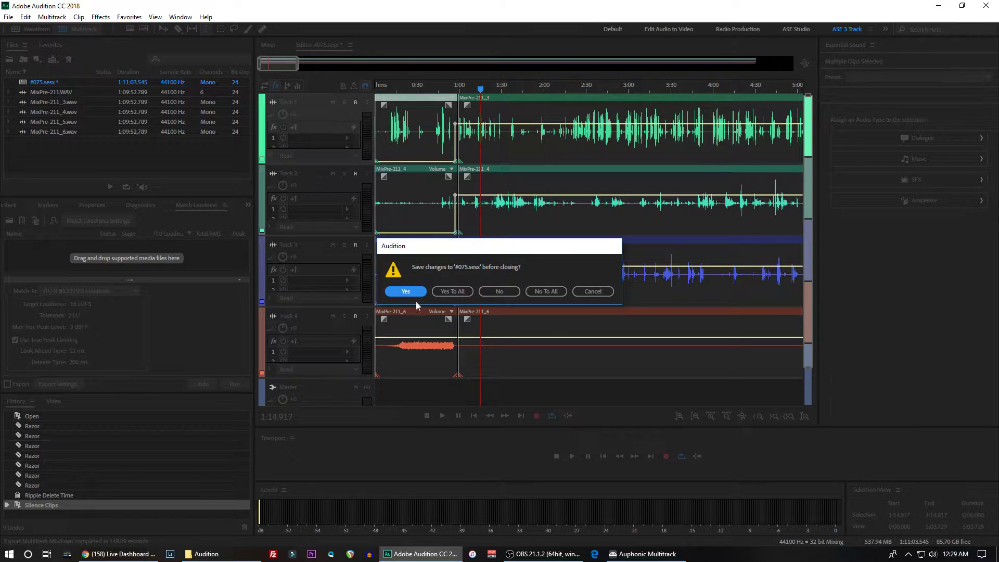
left_click(495, 290)
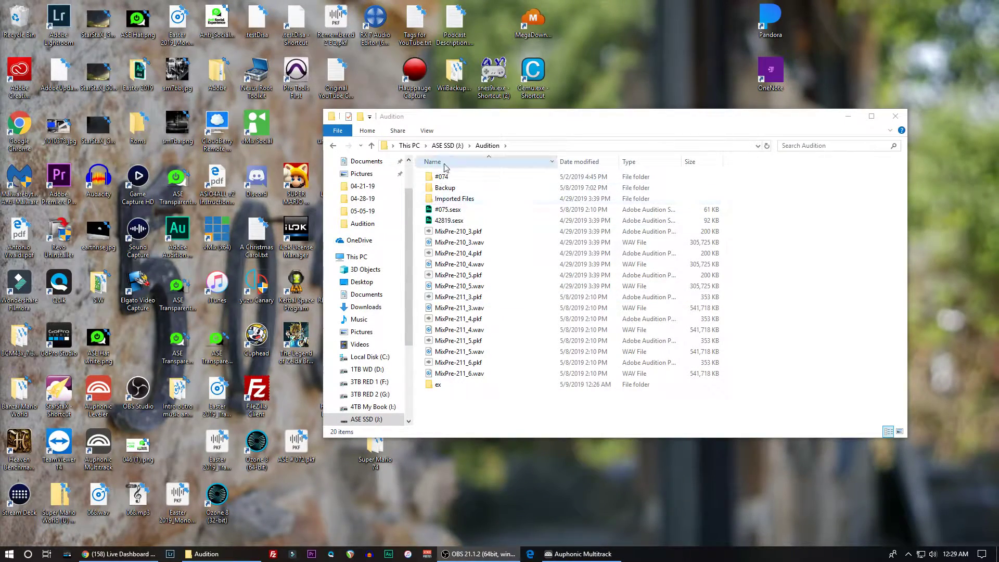
- Open the ex folder inside the Audition folder on ASE SSD (J:) in File Explorer
left_click(446, 146)
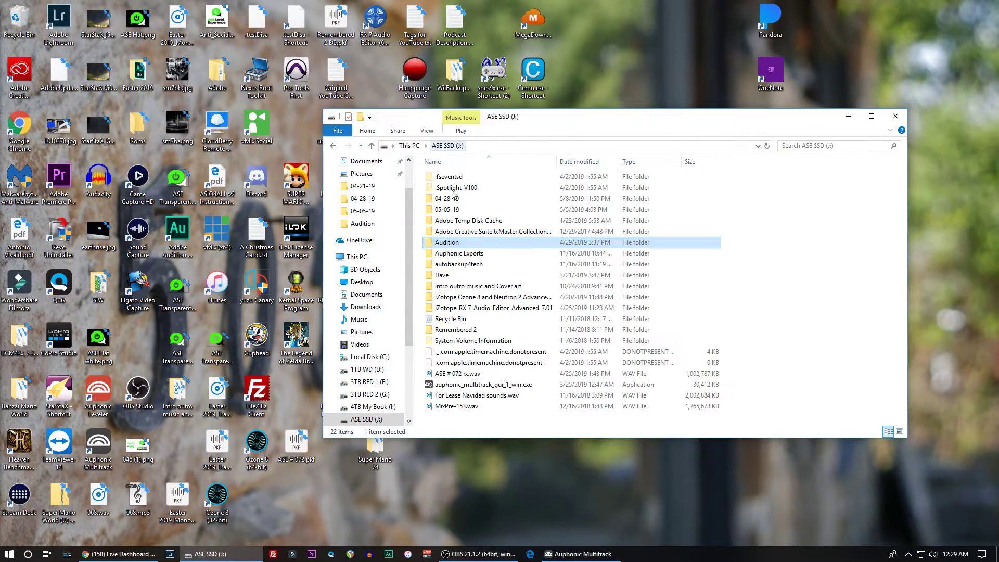
double_click(451, 243)
double_click(443, 198)
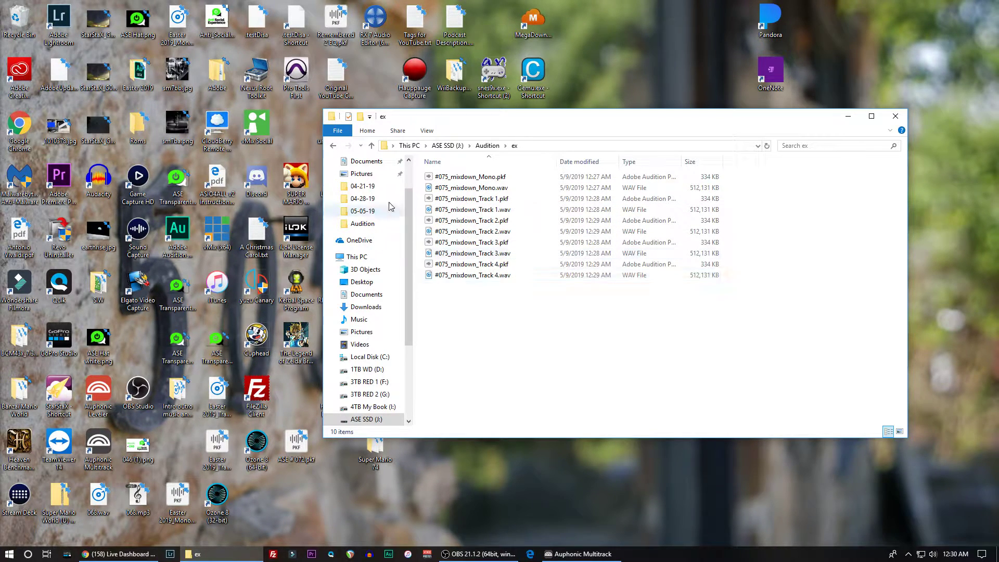
- Bring up Auphonic Multitrack and arrange its window beside the File Explorer window showing the ex folder
left_click_drag(409, 120, 519, 152)
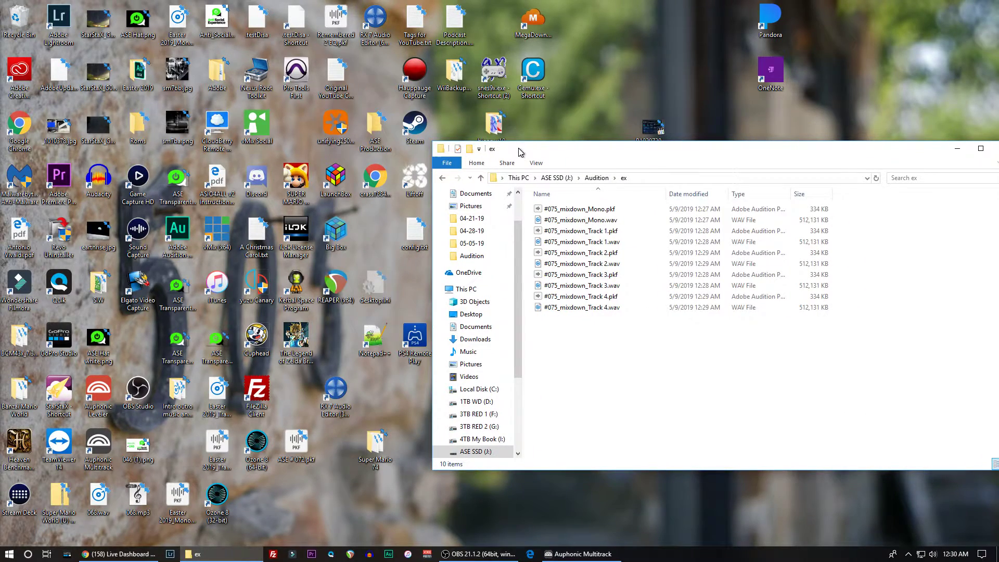
left_click(587, 553)
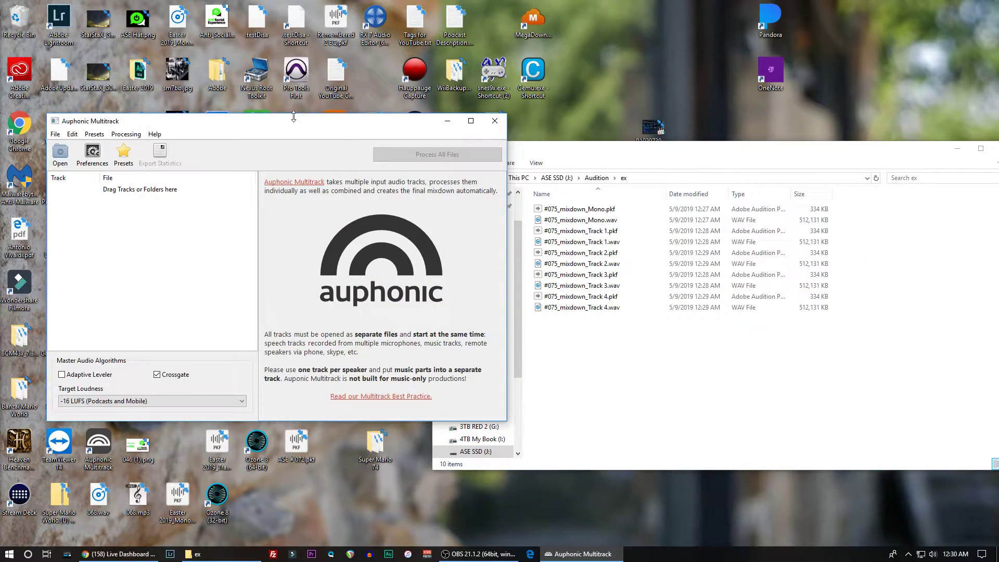
left_click_drag(292, 125, 259, 92)
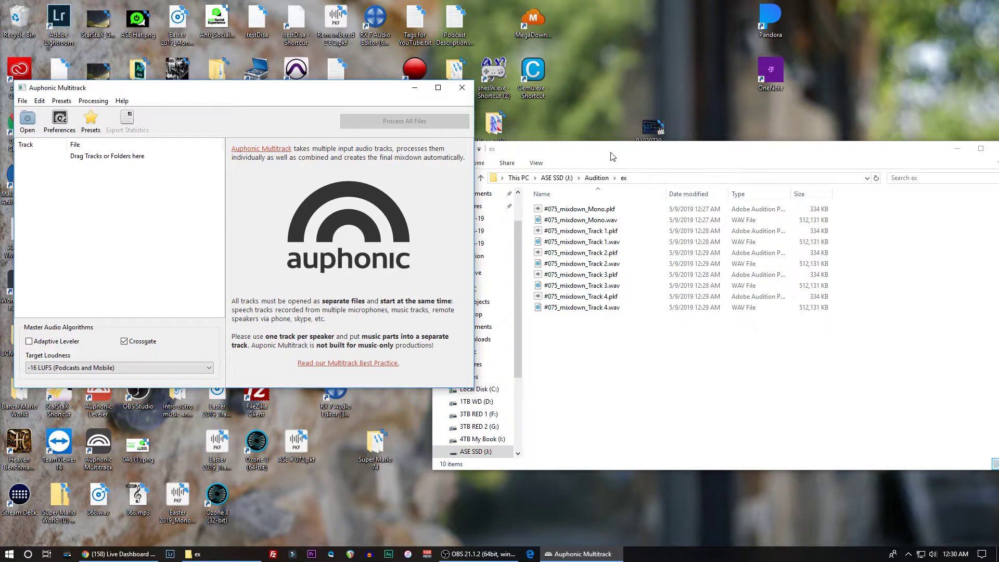
left_click_drag(611, 153, 663, 133)
left_click_drag(330, 95, 358, 94)
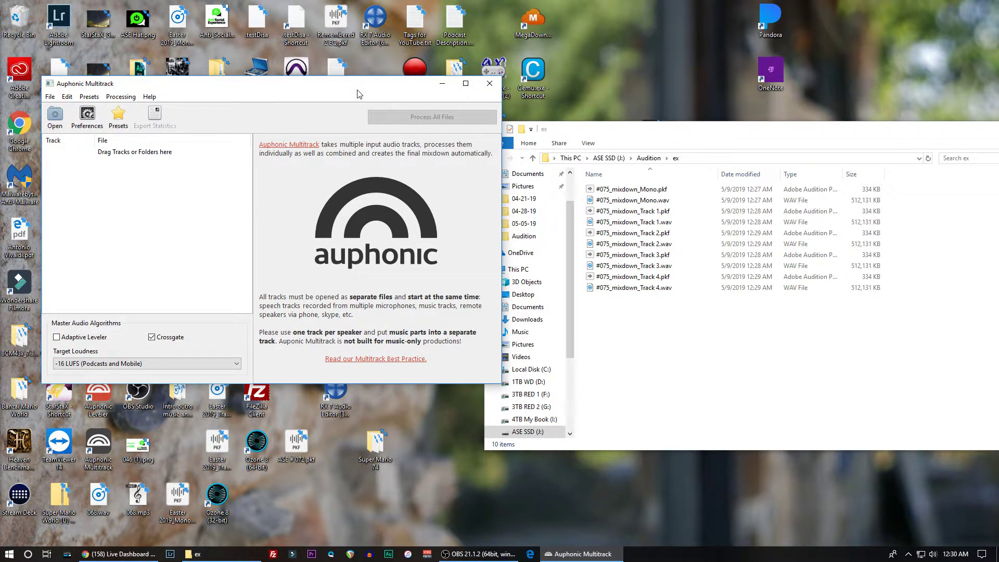
left_click(627, 223)
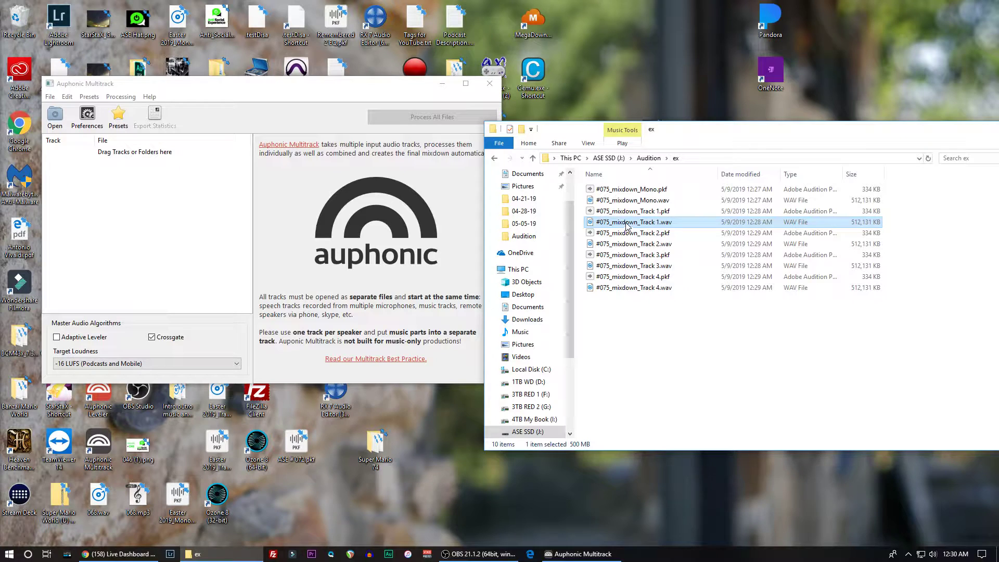
left_click(623, 244, "ctrl")
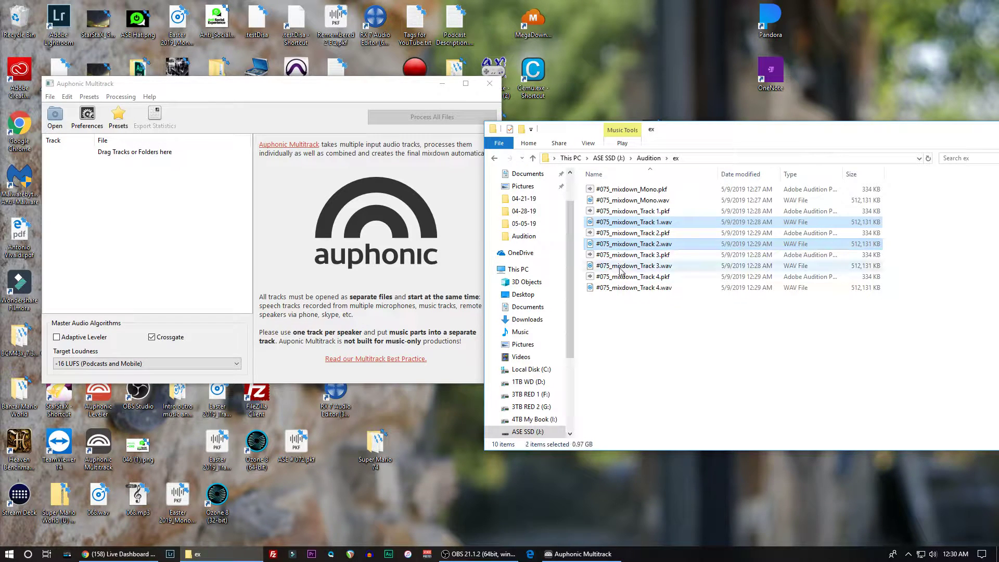
left_click(623, 266, "ctrl")
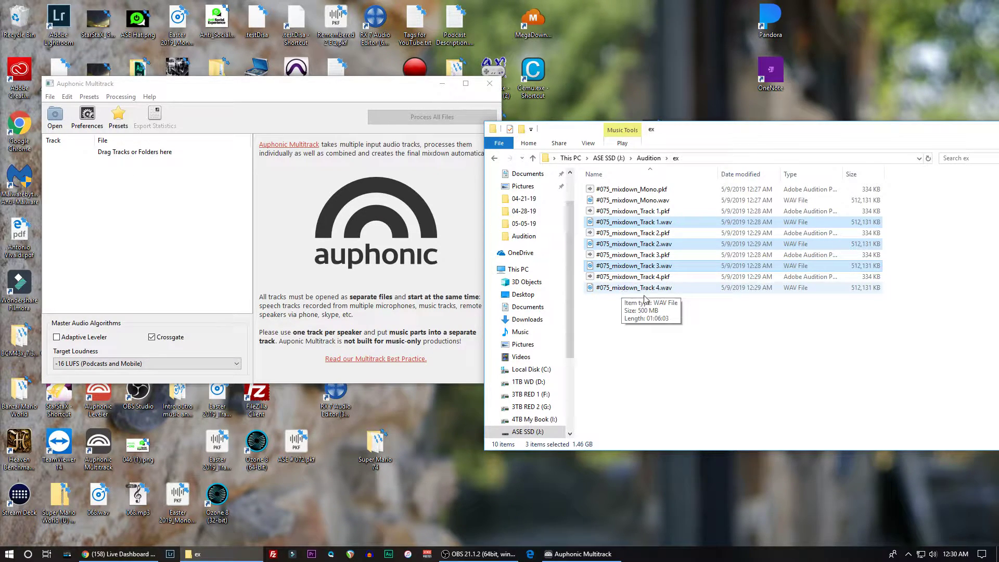
left_click(603, 312)
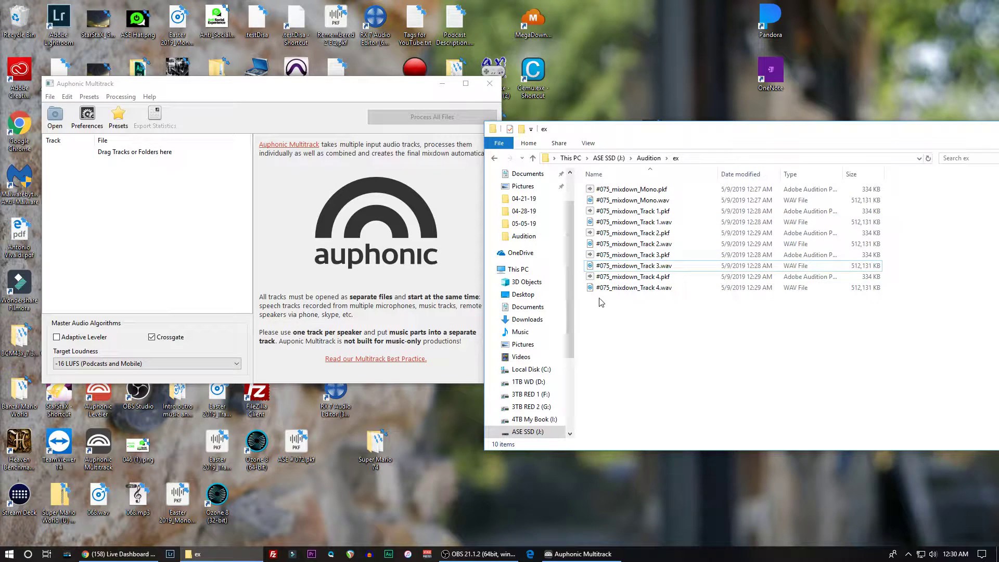
- Add #075_mixdown_Track 1.wav, Track 2.wav and Track 3.wav from the ex folder to the Auphonic Multitrack track list
left_click(620, 222)
left_click(620, 243, "ctrl")
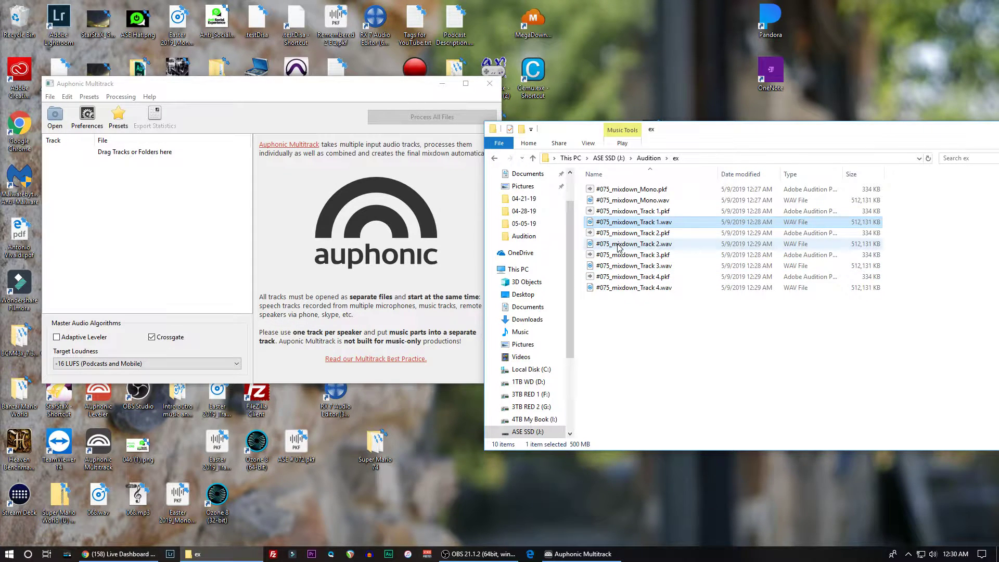
left_click(618, 267, "ctrl")
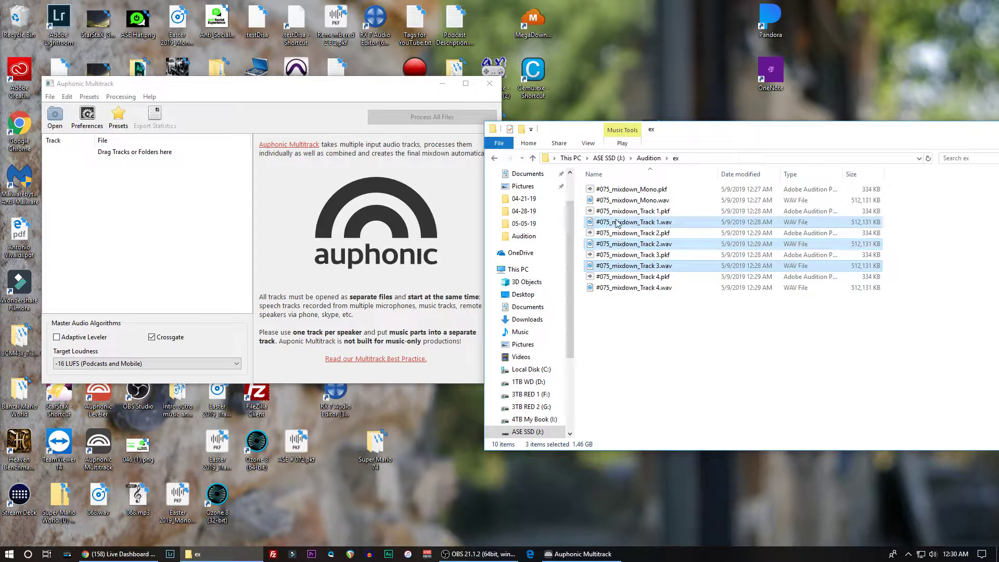
left_click_drag(618, 225, 152, 218)
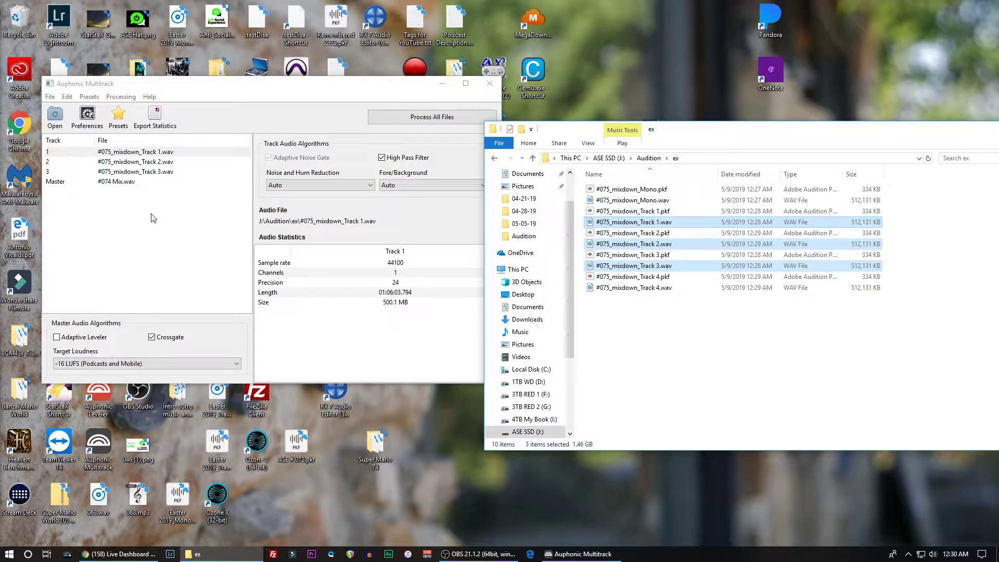
- Examine the audio algorithm settings of Tracks 1 to 3, including Track 1's Noise and Hum Reduction and Fore/Background options
left_click(113, 152)
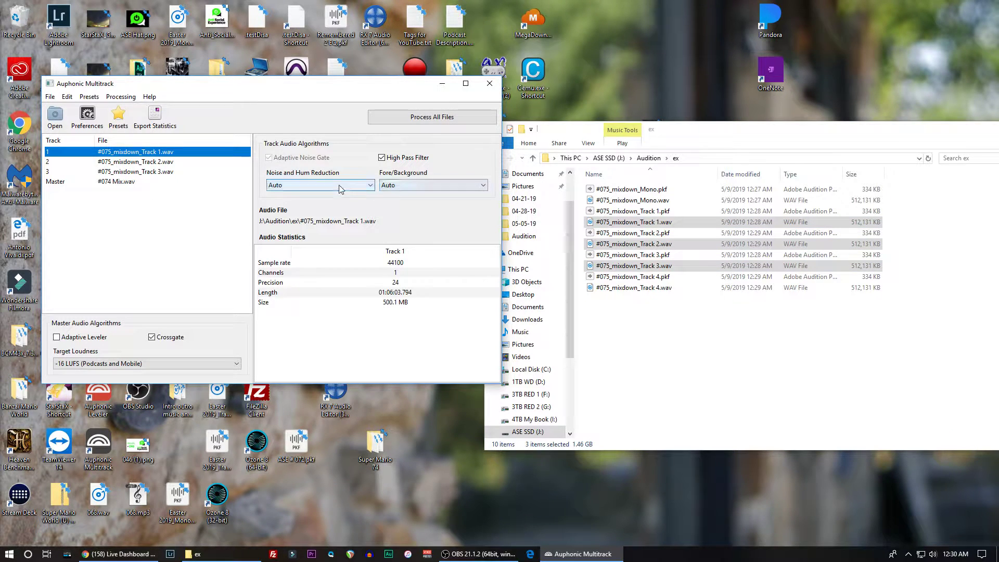
left_click(108, 160)
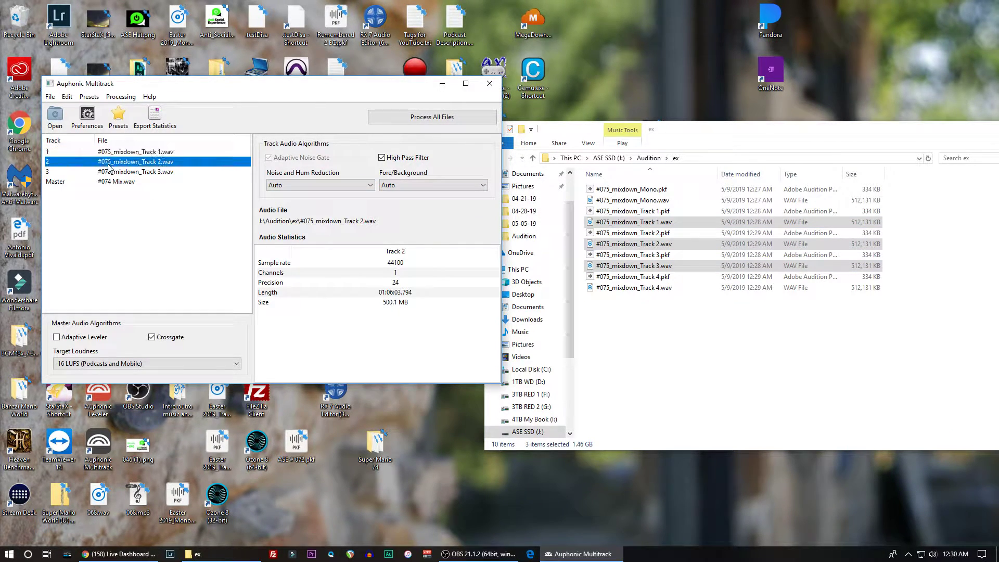
left_click(108, 167)
left_click(111, 152)
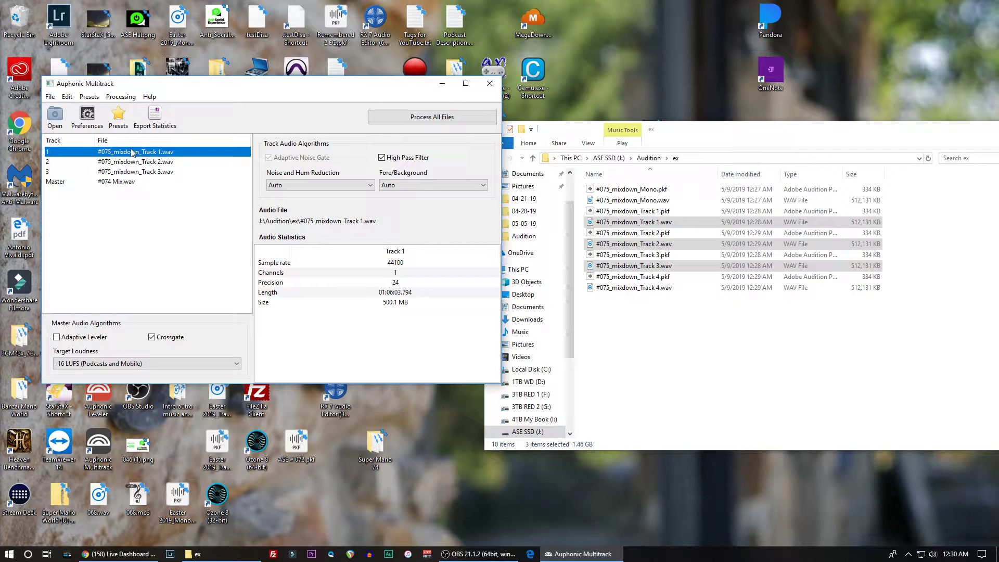
left_click(319, 184)
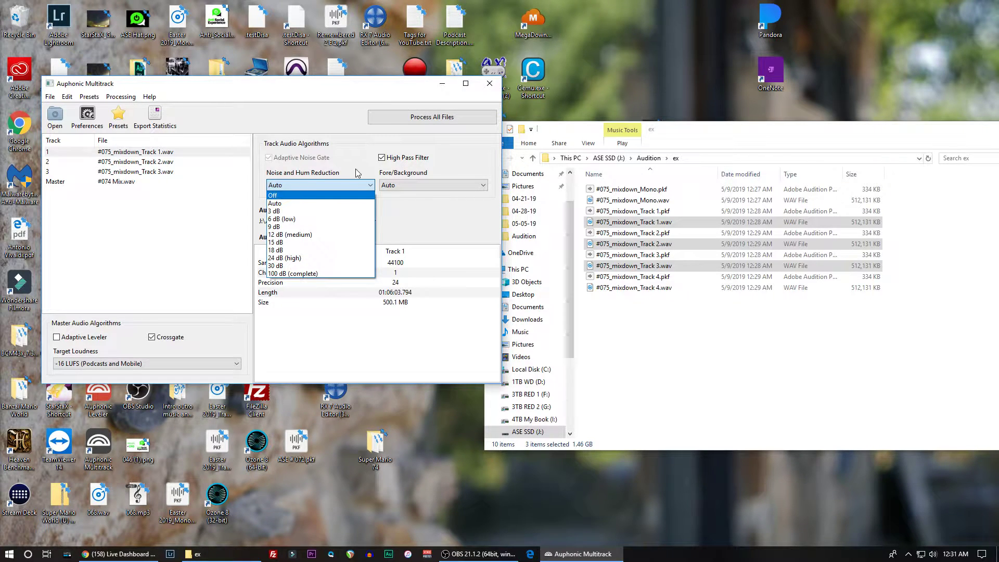
left_click(357, 185)
left_click(397, 185)
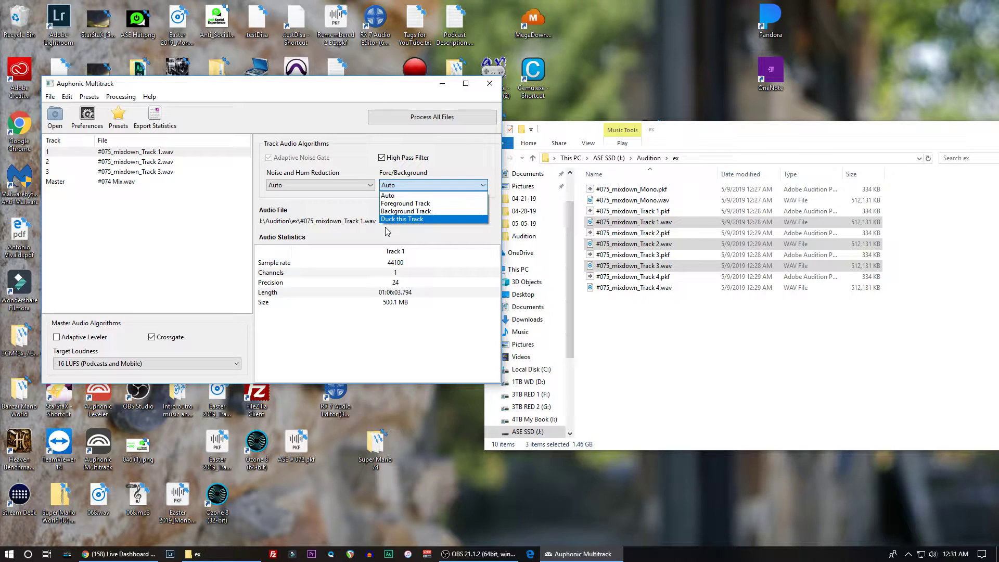
left_click(388, 197)
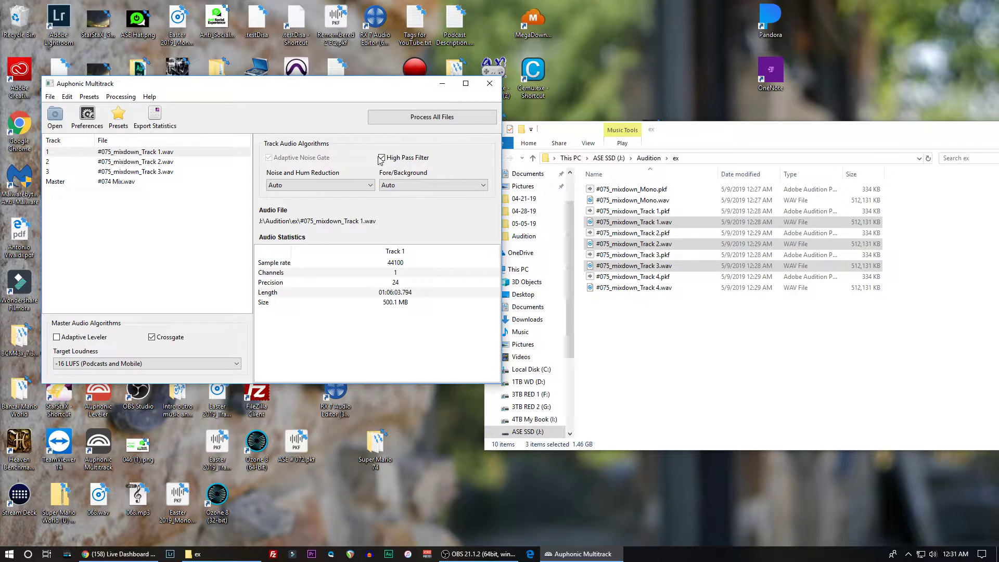
left_click(129, 163)
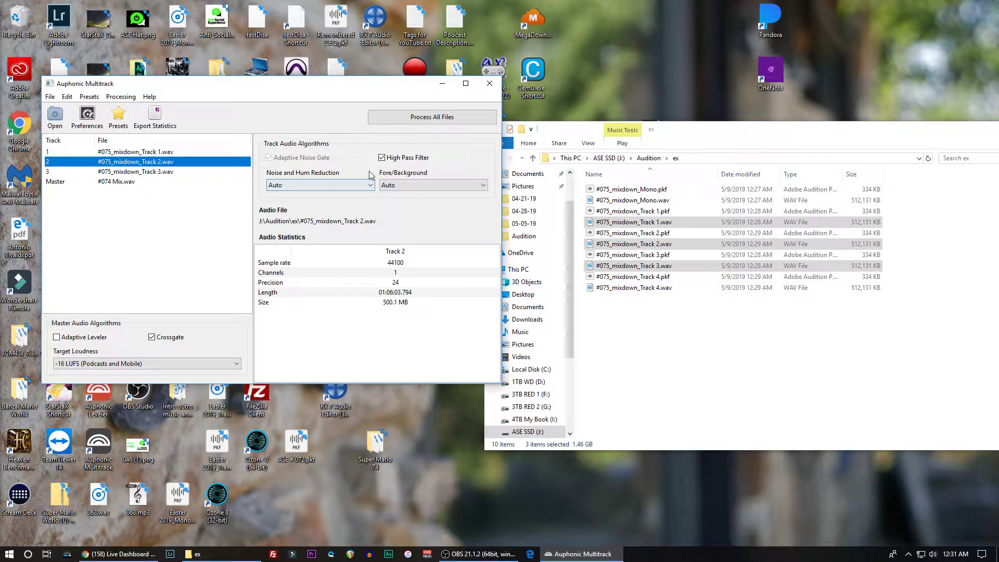
left_click(128, 173)
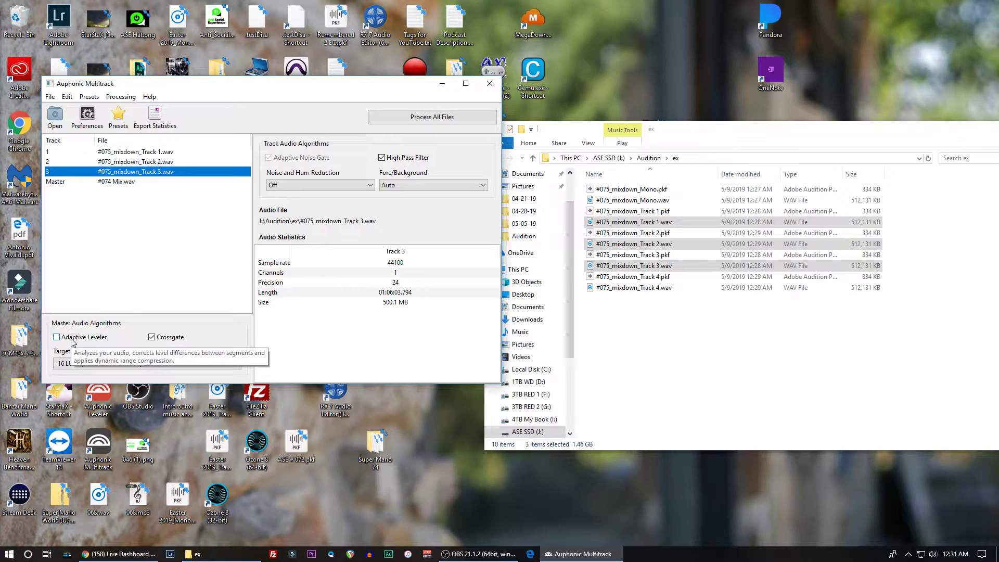
- Select Track 1 and enable the Adaptive Leveler in the master audio algorithms
left_click(123, 152)
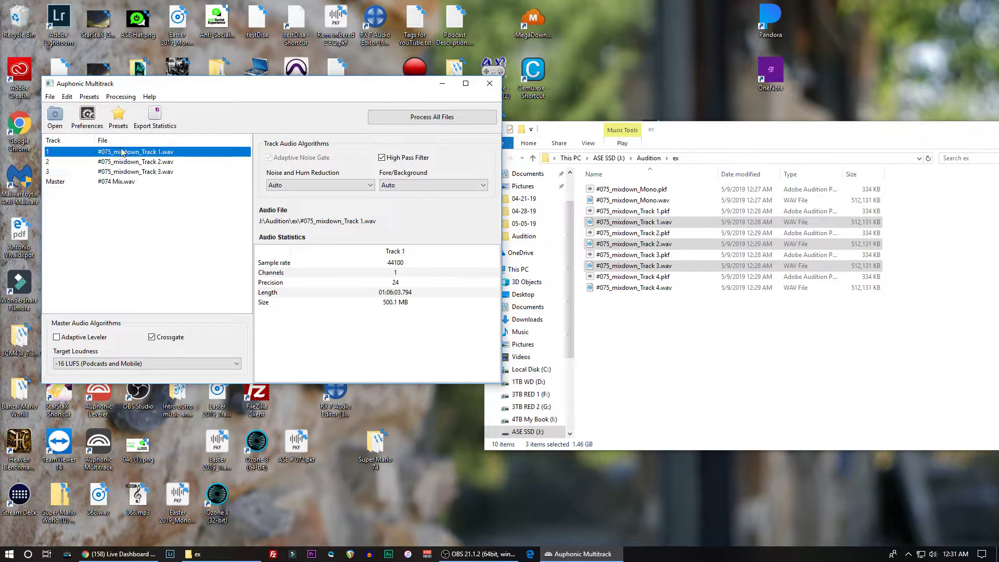
left_click(56, 337)
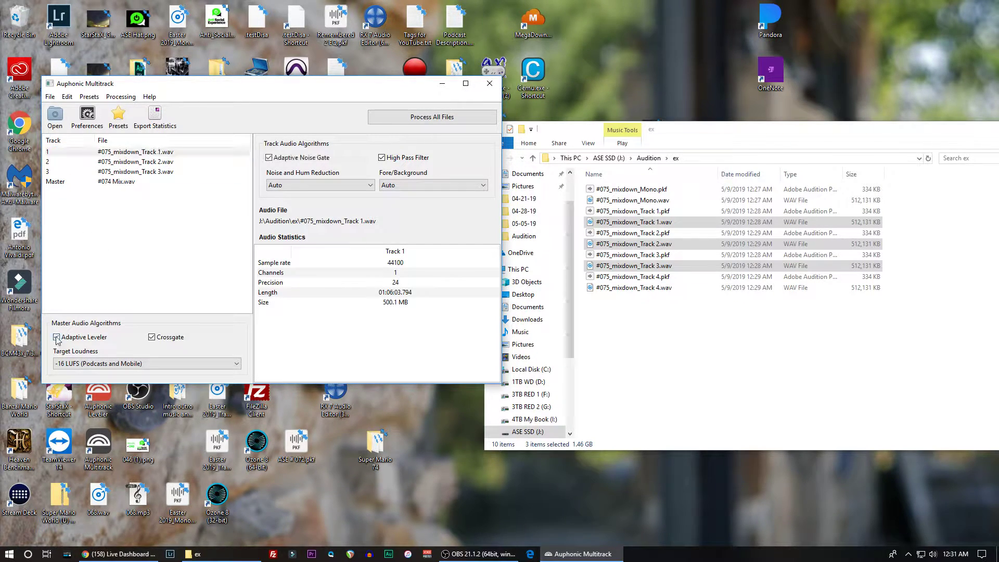
- Check the algorithm settings of Tracks 2 and 3 and set the target loudness to -16 LUFS (Podcasts and Mobile)
left_click(107, 163)
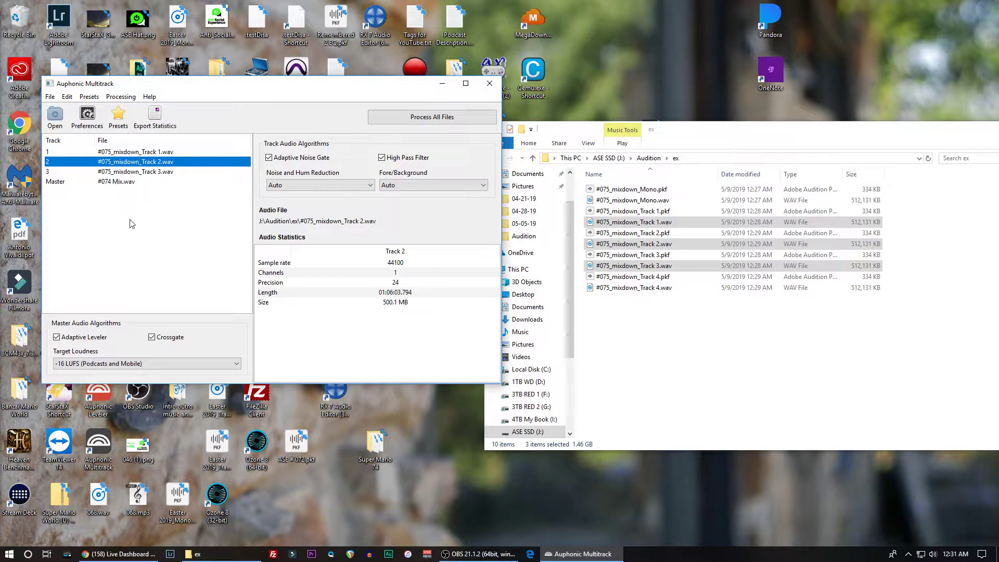
left_click(125, 172)
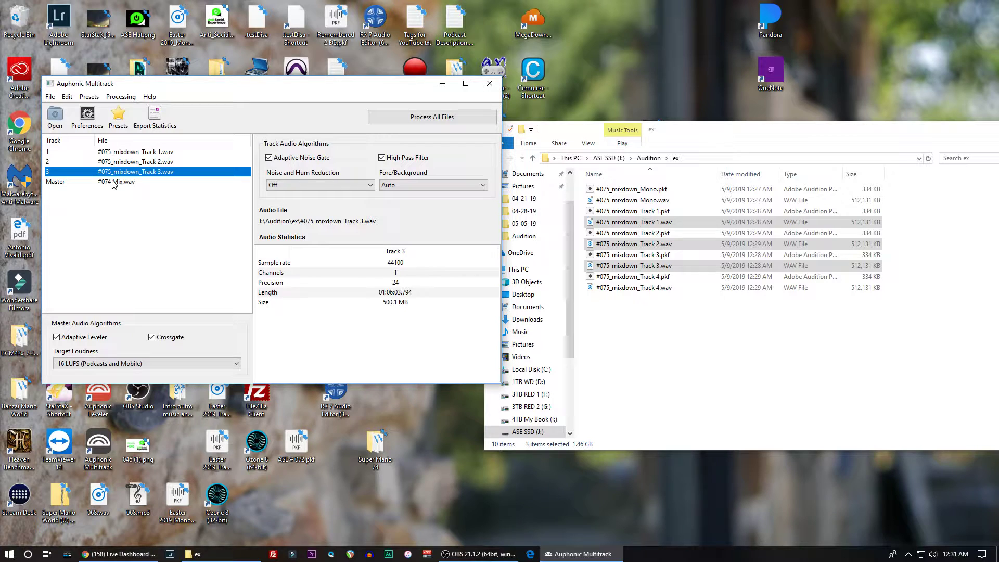
left_click(127, 364)
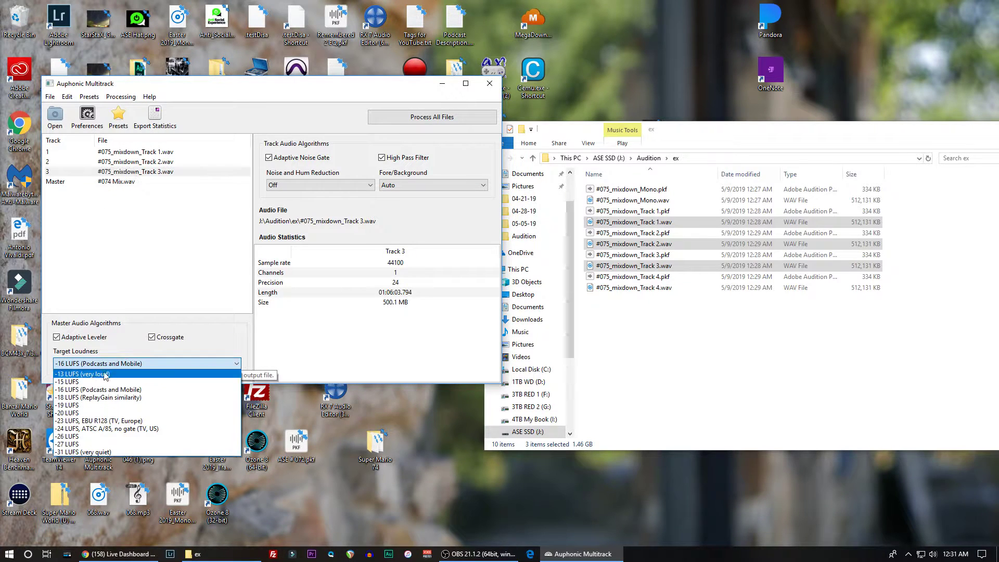
left_click(69, 390)
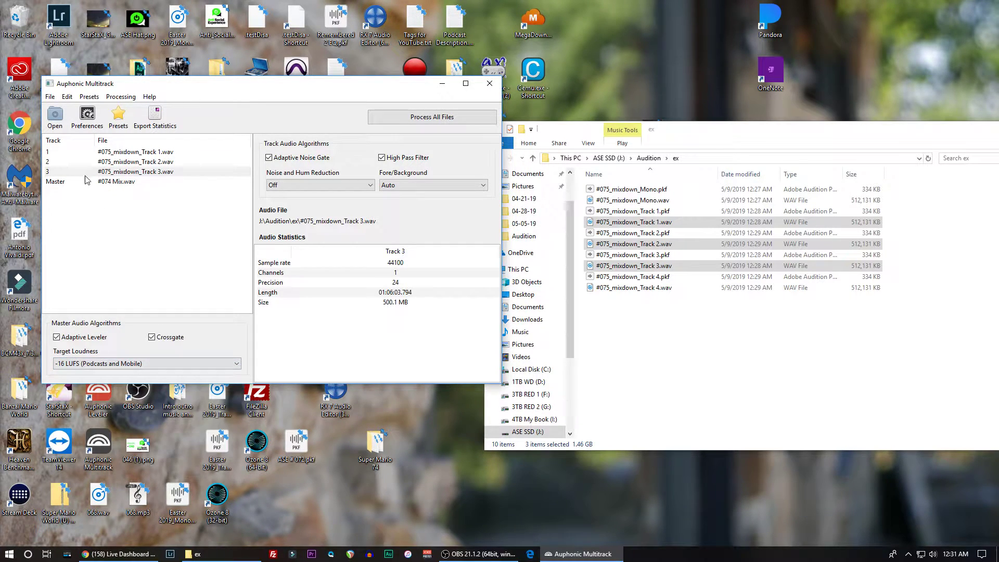
- In the output files preferences, change the output folder path to J:\Auphonic Exports\Auphonic Multitrack\#075
left_click(86, 120)
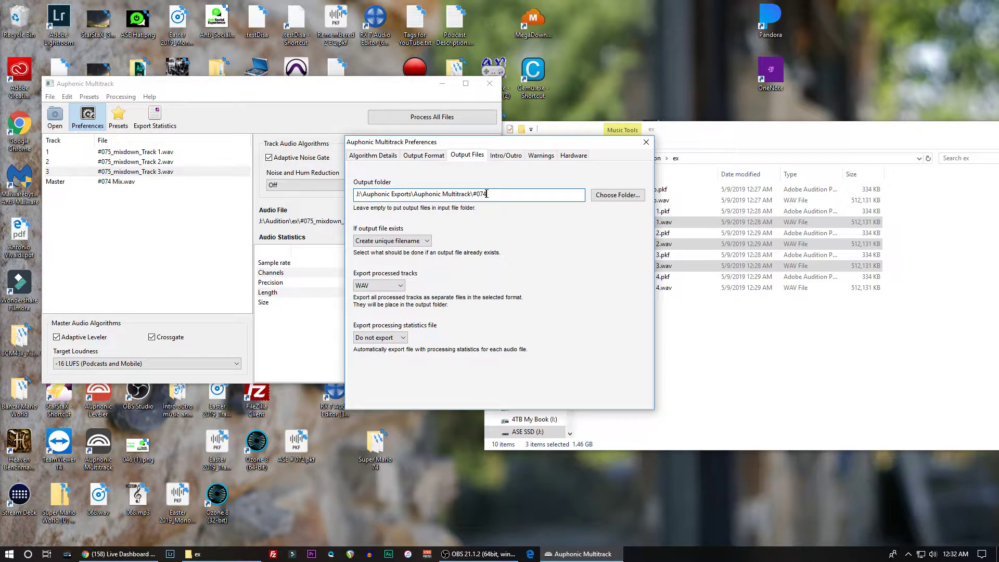
key("BackSpace")
type("5")
- Create a folder named #075 in Auphonic Exports\Auphonic Multitrack on the ASE SSD drive, and close the File Explorer window
left_click(694, 134)
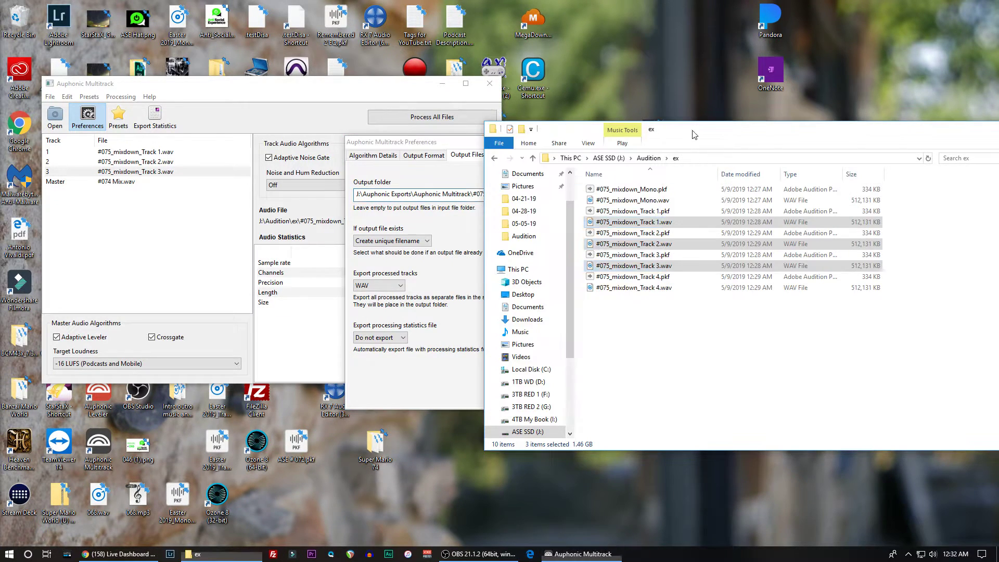
left_click(609, 158)
double_click(611, 266)
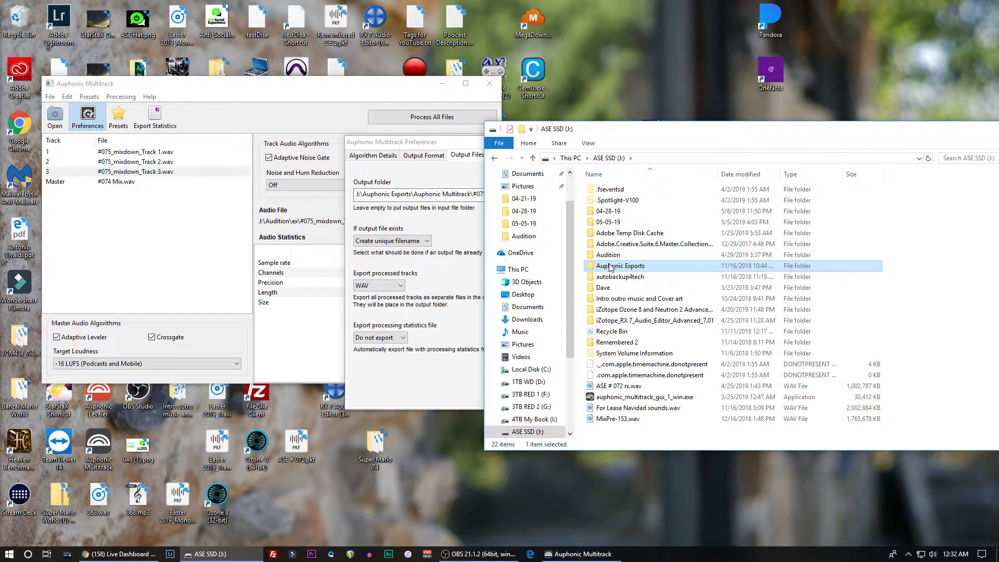
double_click(606, 190)
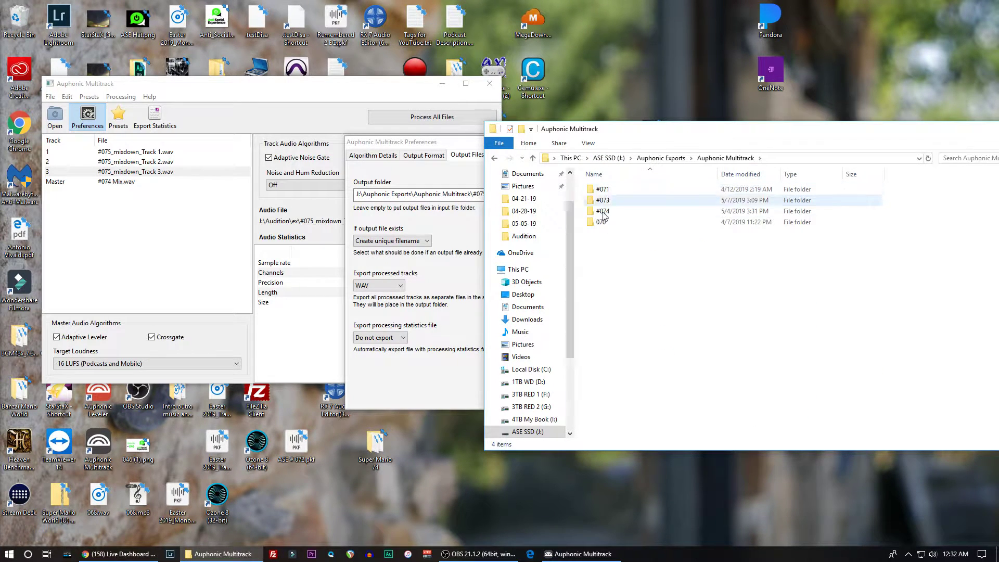
right_click(598, 255)
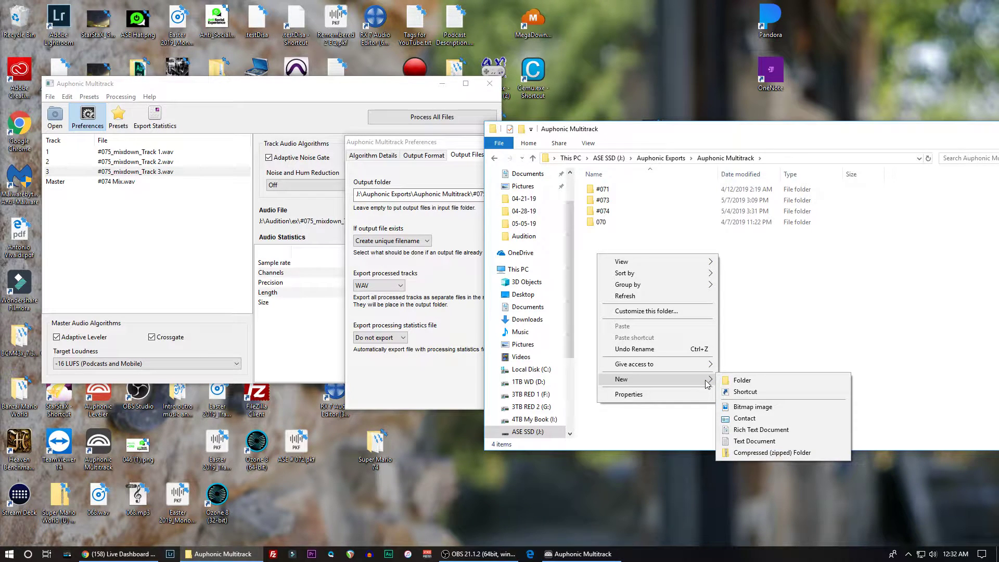
left_click(731, 381)
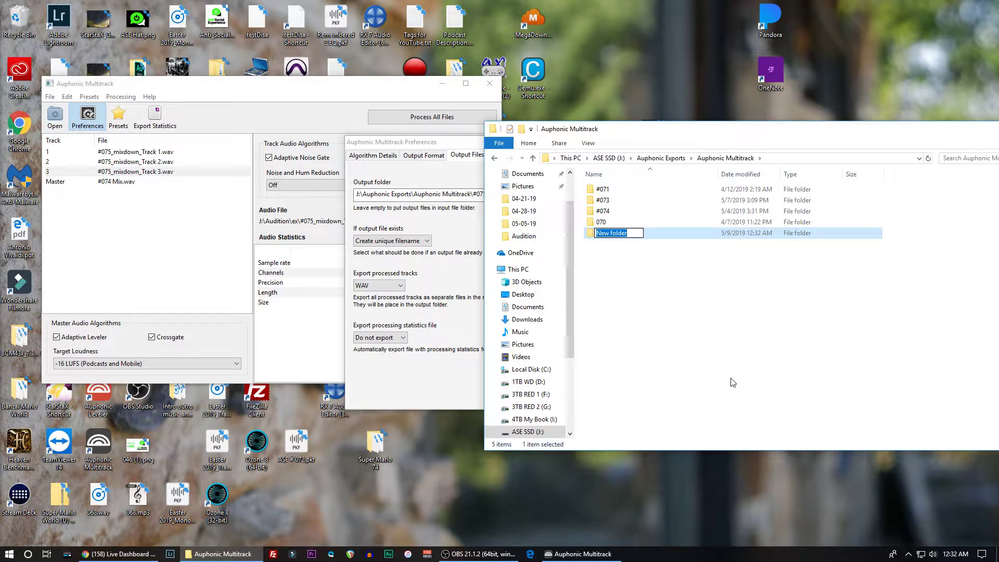
type("#075")
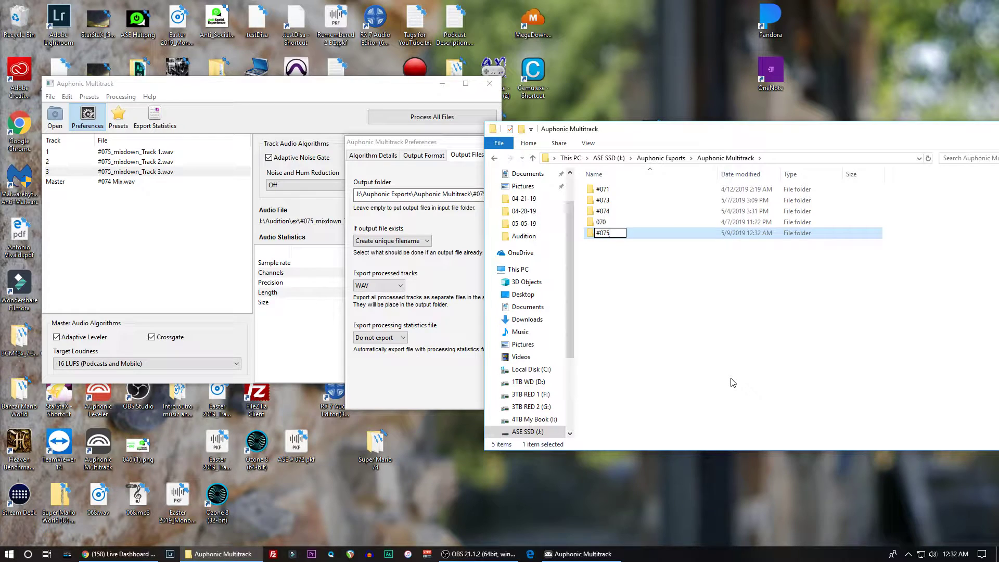
key("Return")
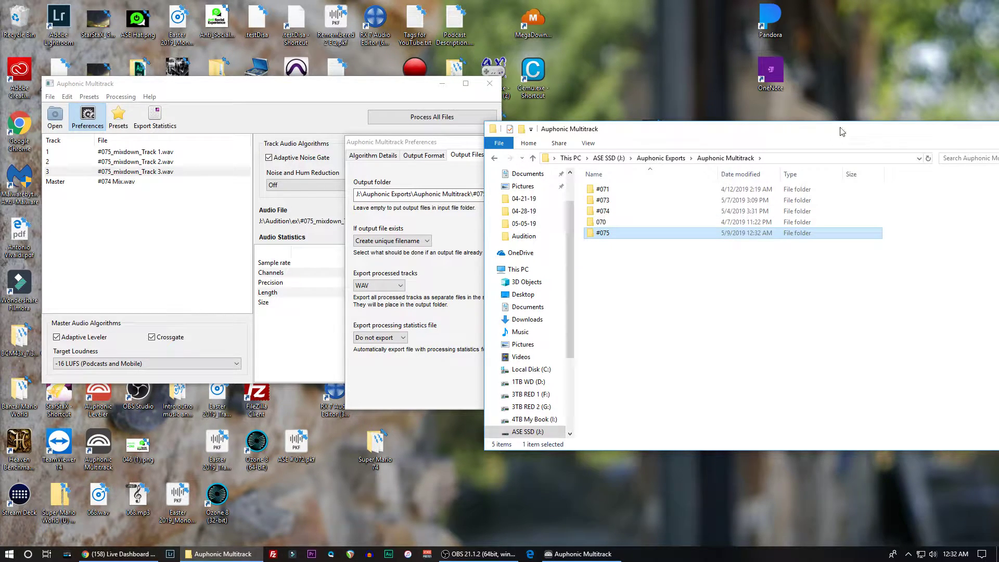
left_click_drag(840, 130, 767, 130)
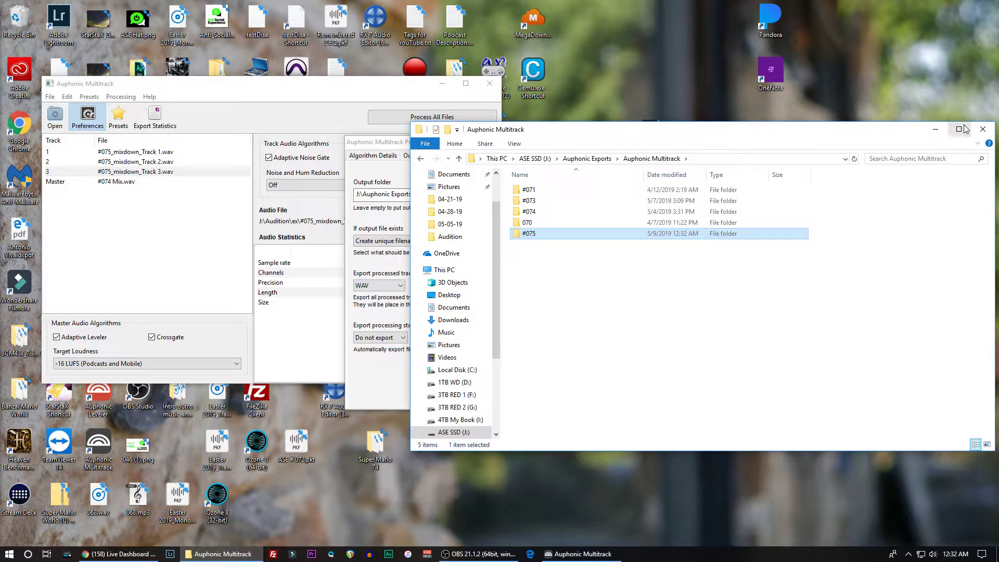
left_click(983, 129)
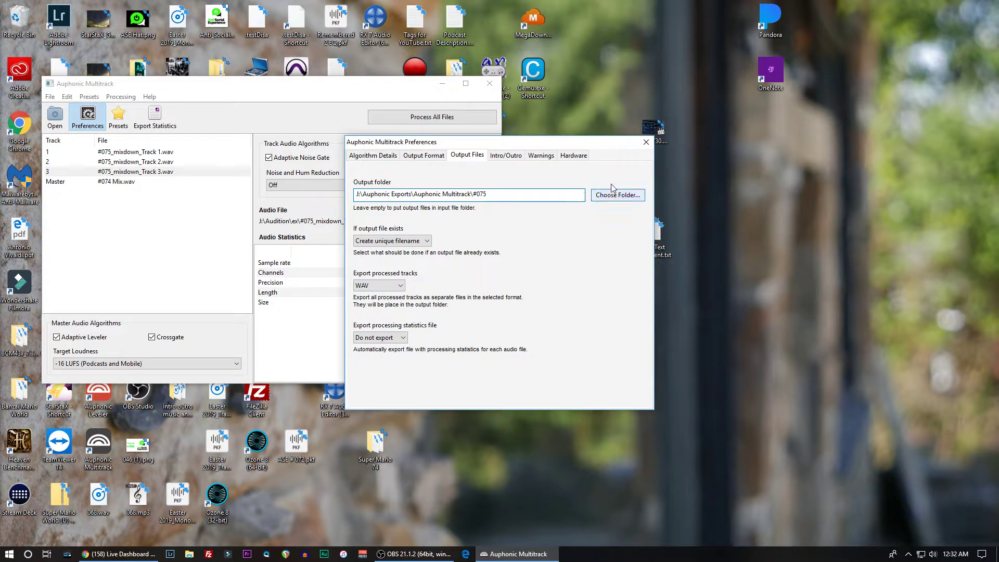
- Choose the #075 folder inside Auphonic Multitrack exports as the output folder and close the preferences
left_click(596, 195)
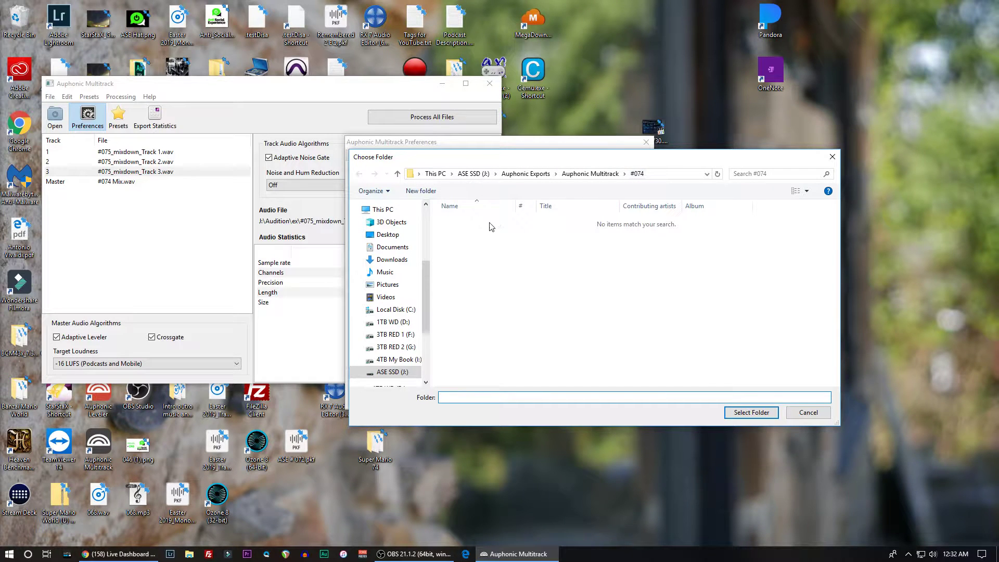
left_click(598, 174)
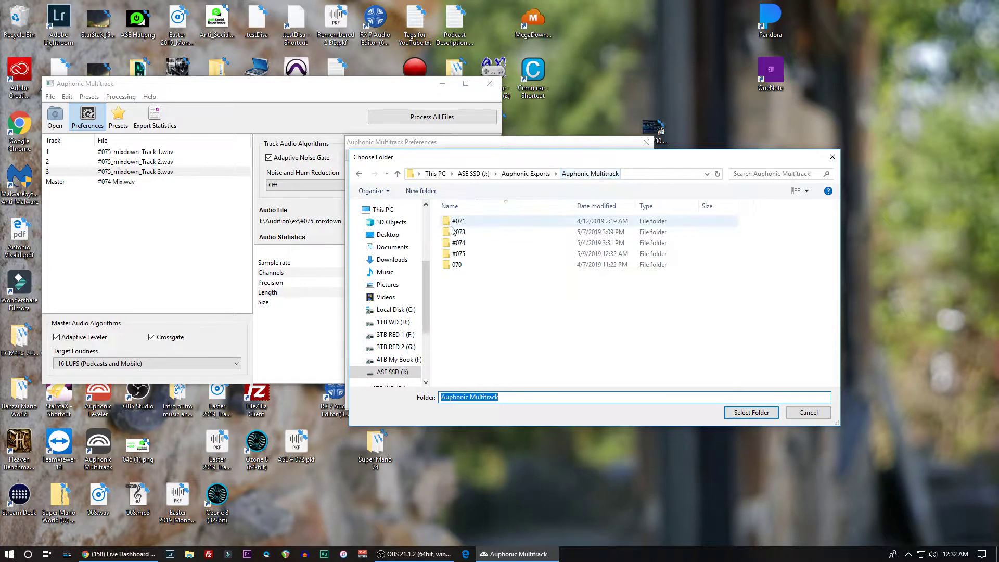
left_click(465, 253)
double_click(465, 254)
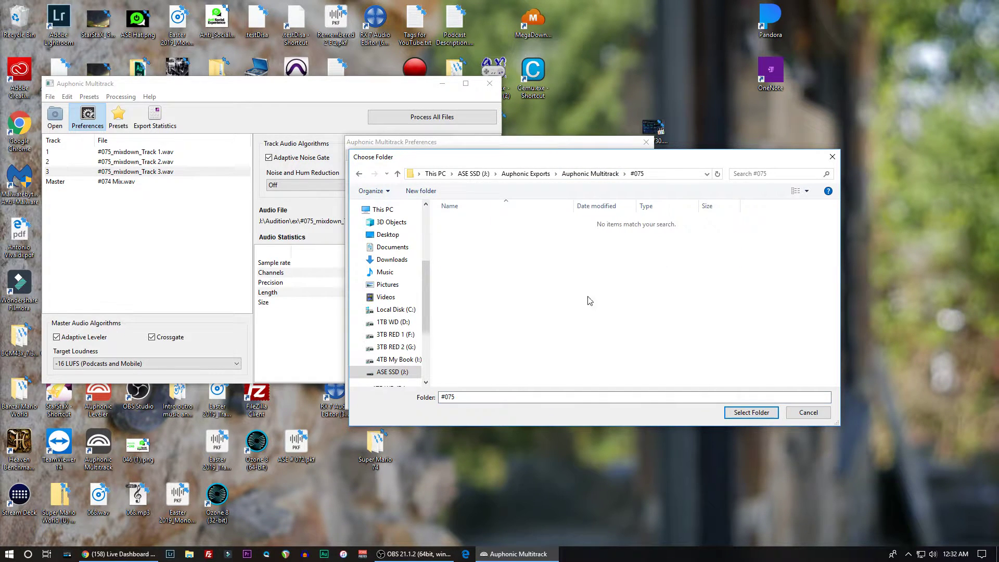
left_click(749, 412)
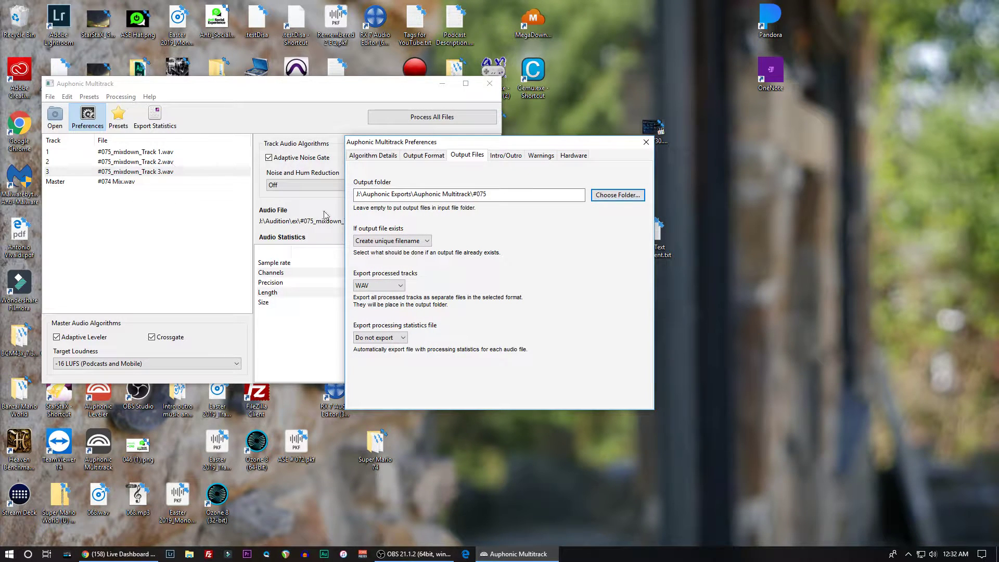
left_click(646, 142)
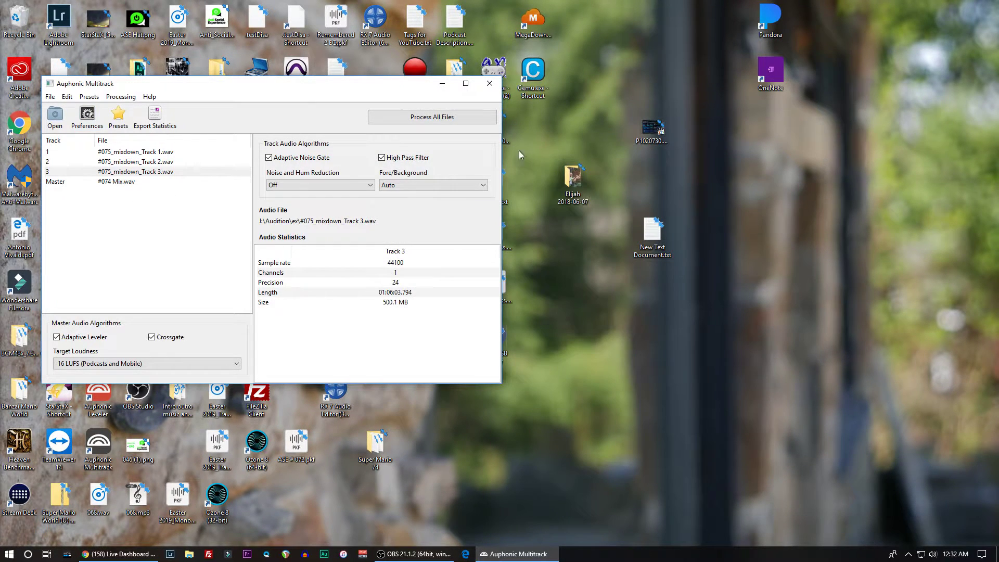
- Set the Master track's output file basename to #075 Mix
left_click(105, 184)
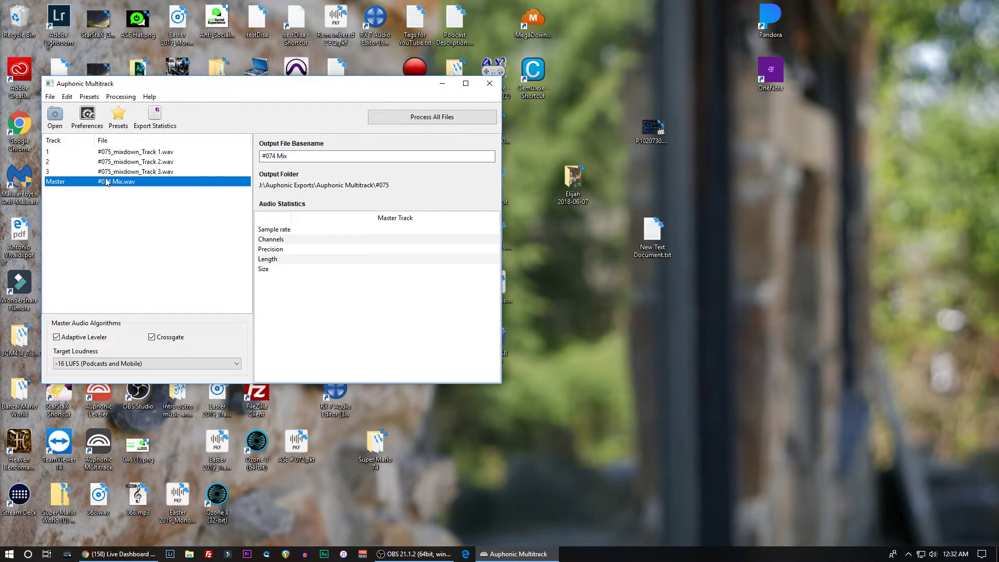
left_click(277, 156)
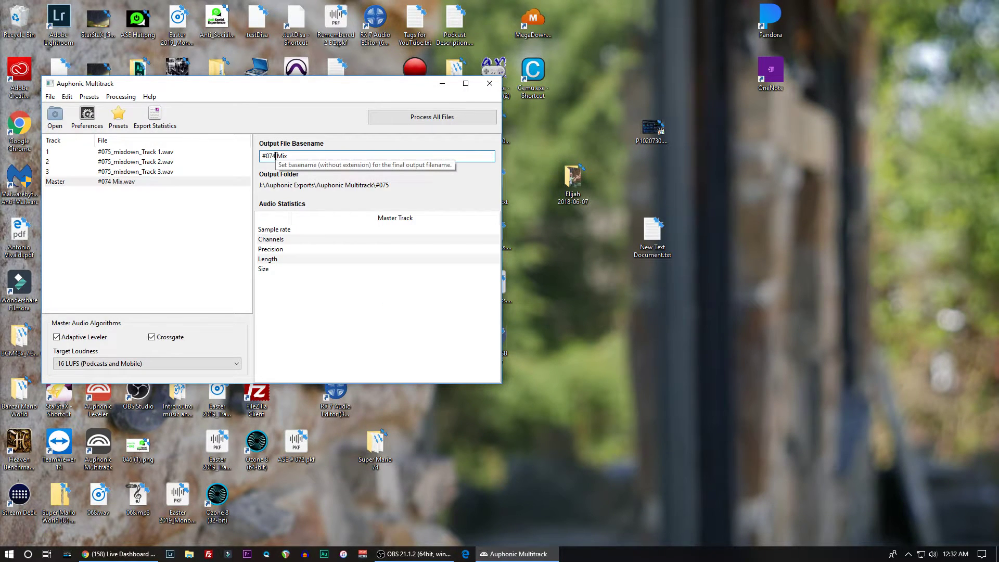
key("BackSpace")
type("5")
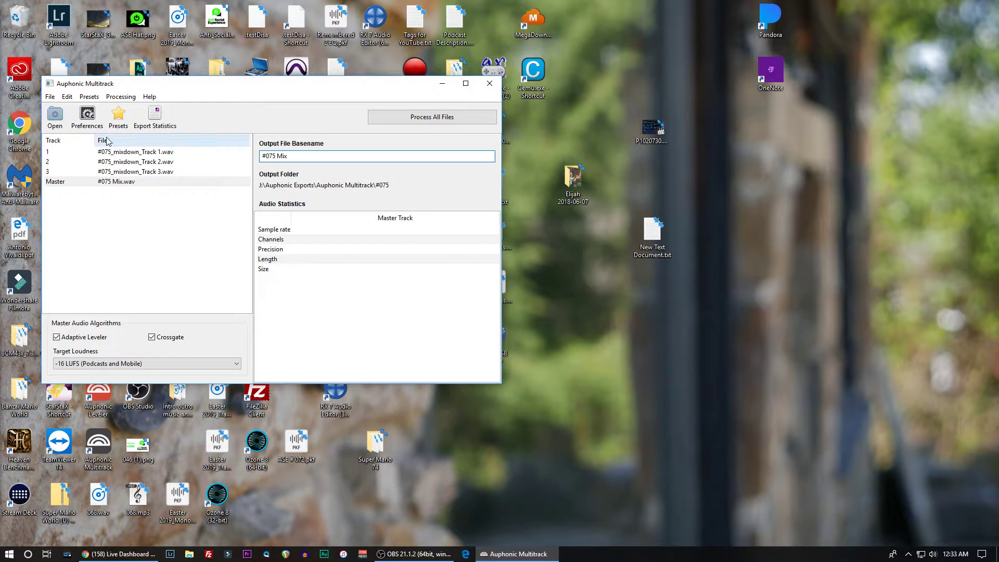
- Select Track 1, start processing all files, and maximize the Auphonic Multitrack window
left_click(114, 152)
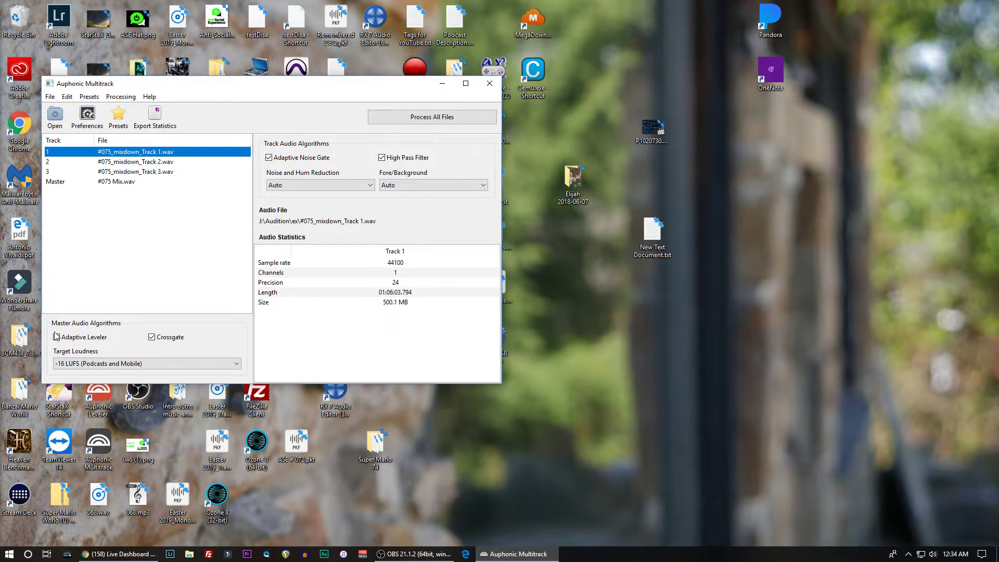
left_click(408, 116)
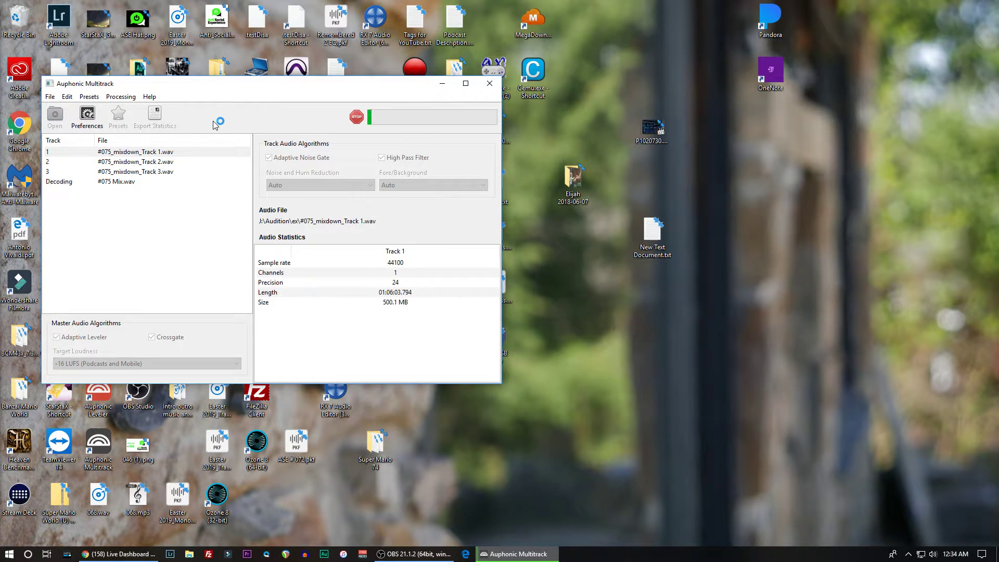
left_click(461, 86)
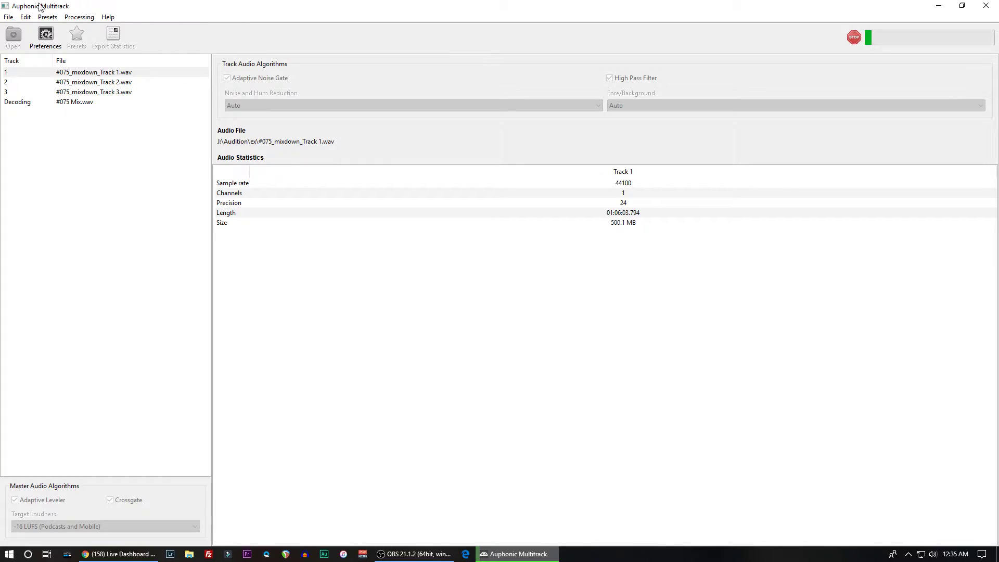
- Switch to a Chrome window with a new tab and maximize it on the screen
key("alt+Tab")
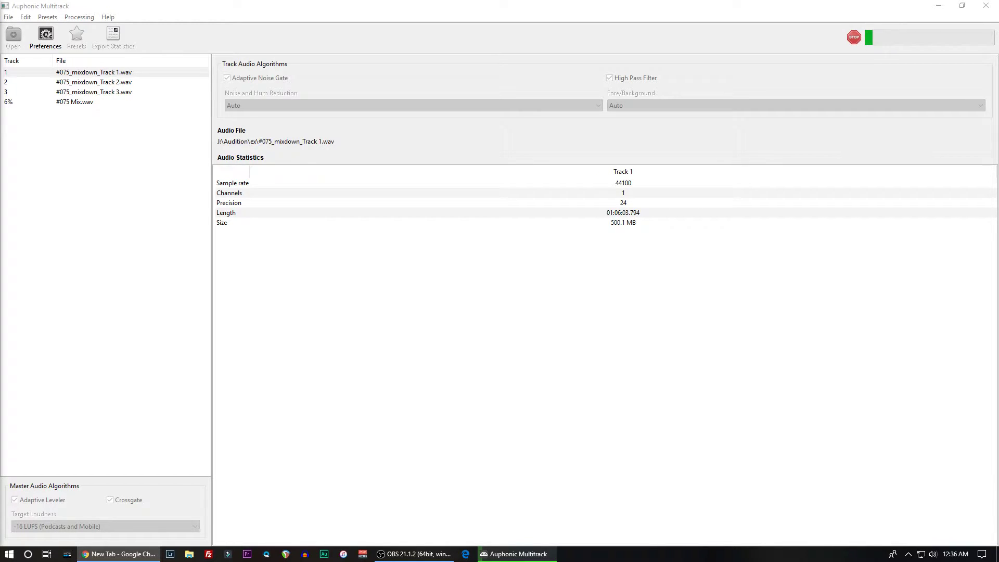
left_click_drag(0, 138, 207, 104)
left_click_drag(589, 99, 446, 1)
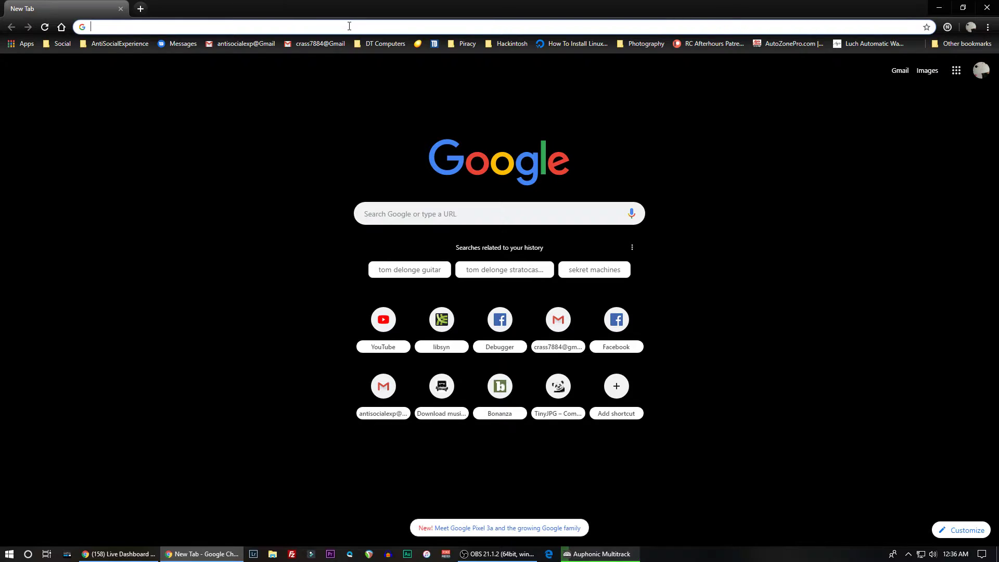
- Search Google for sounddevices and open the Sound Devices home page
type("sound")
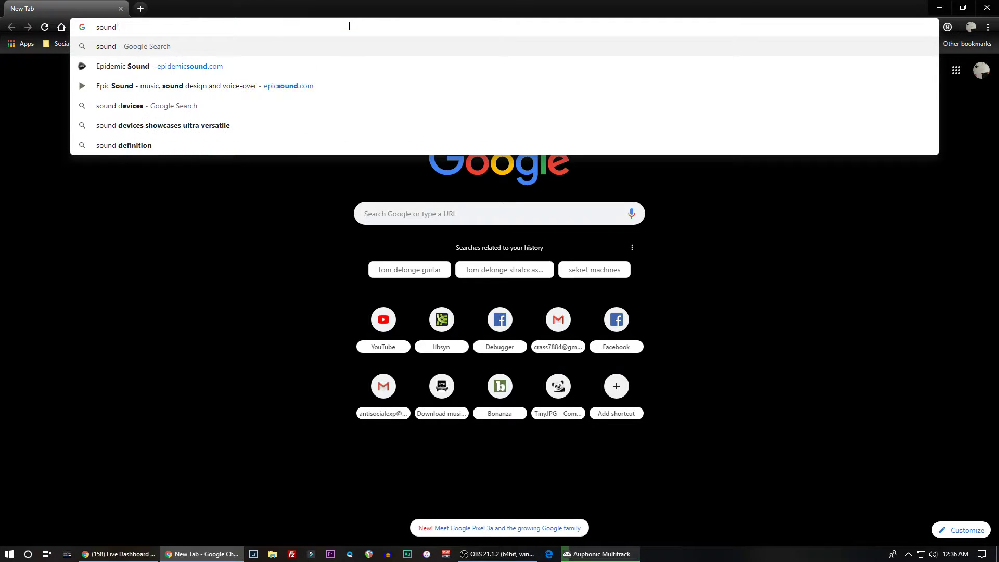
key("BackSpace")
type("device")
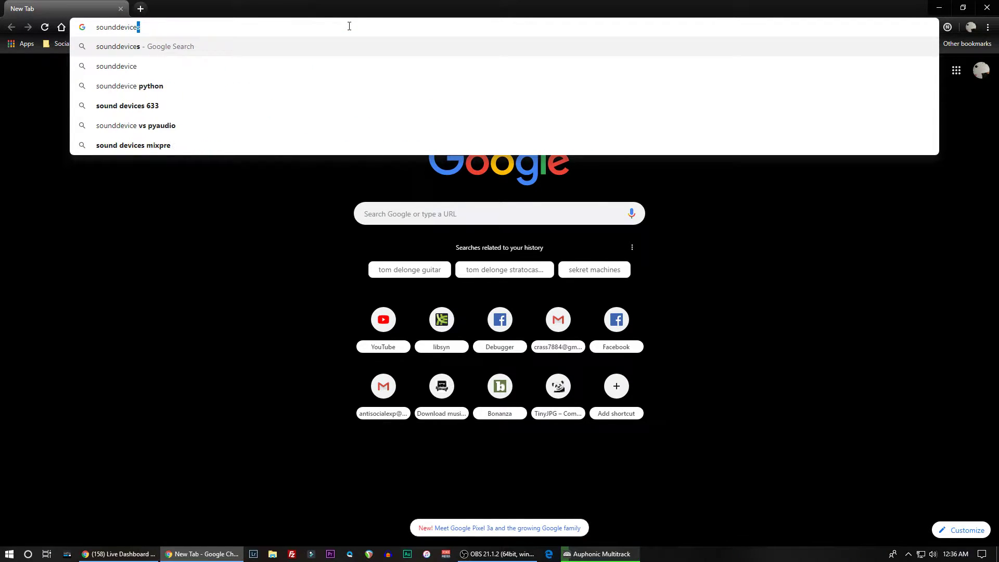
type("s")
key("Return")
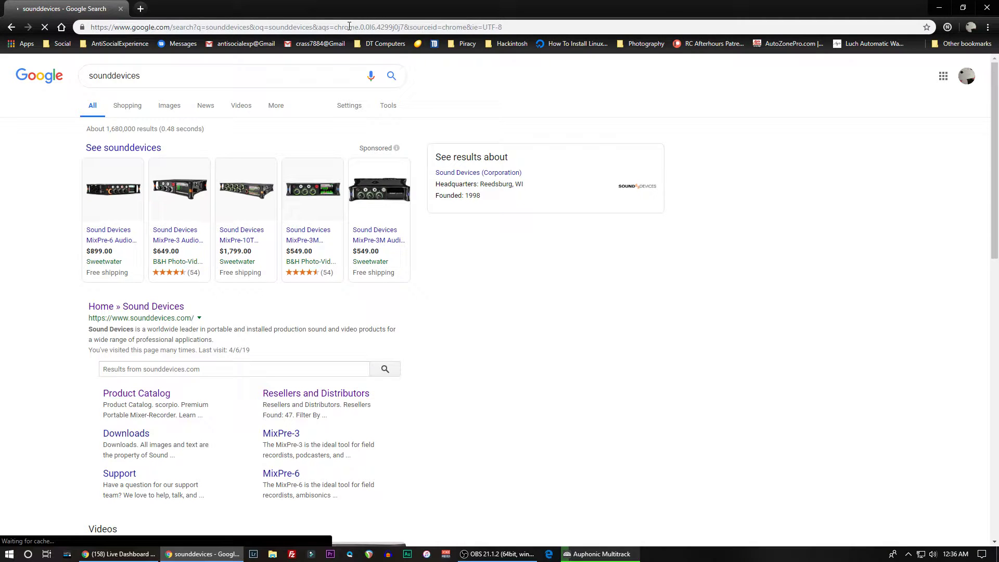
left_click(140, 311)
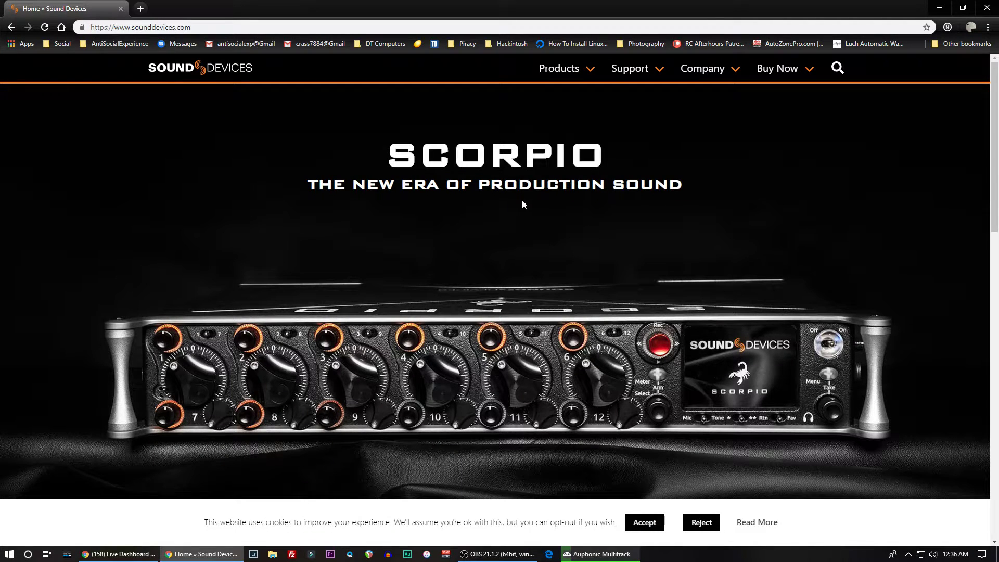
- Look over the Sound Devices home page, open the Product Catalog, and browse down to the mixers with integrated recorders
scroll(523, 201, "down", 3)
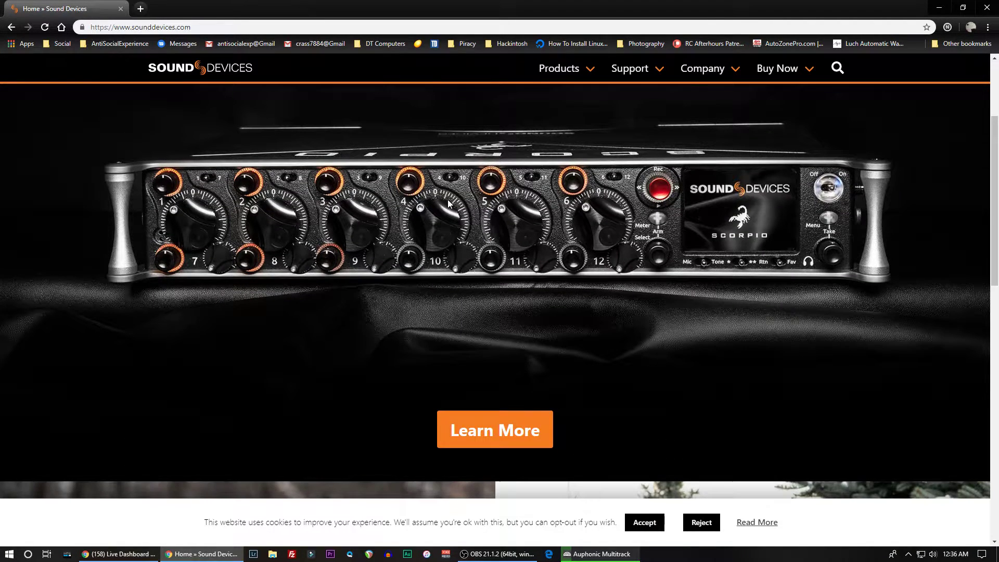
scroll(448, 203, "up", 3)
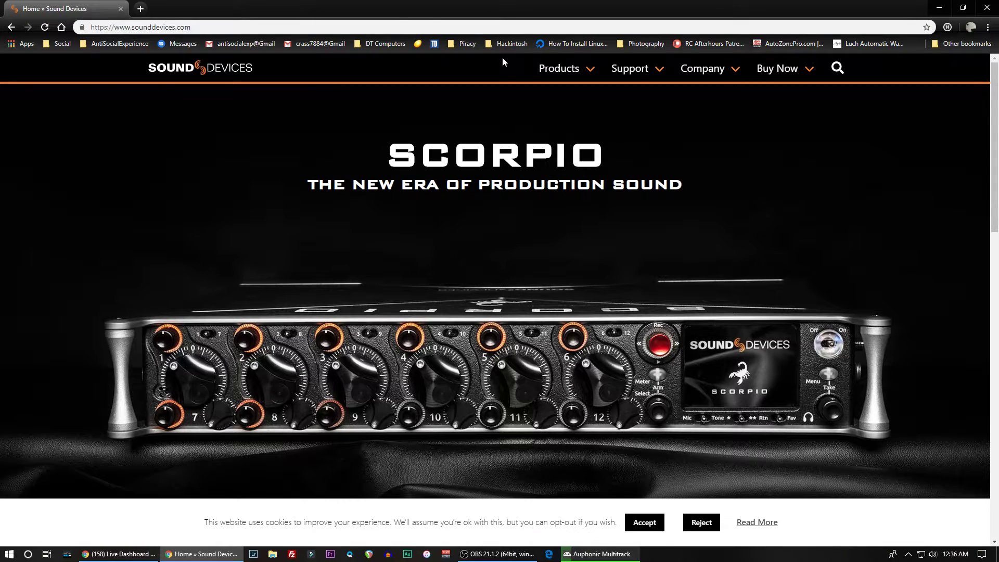
mouse_move(575, 70)
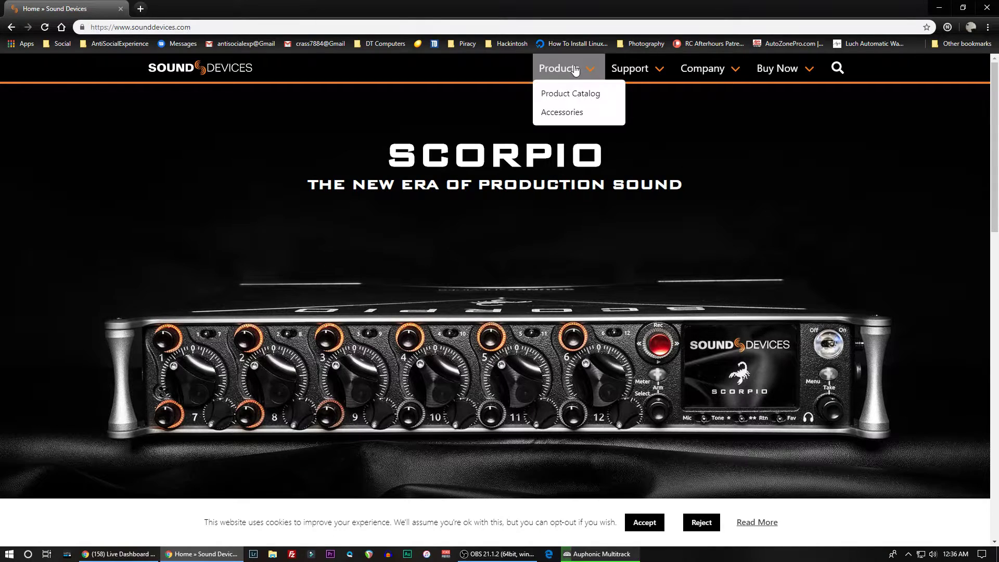
left_click(569, 97)
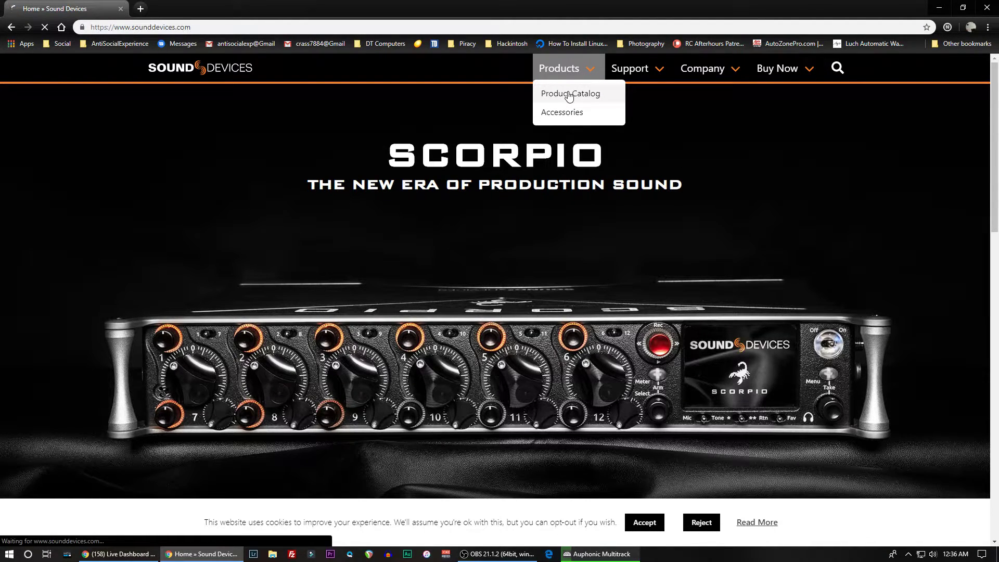
scroll(428, 272, "down", 4)
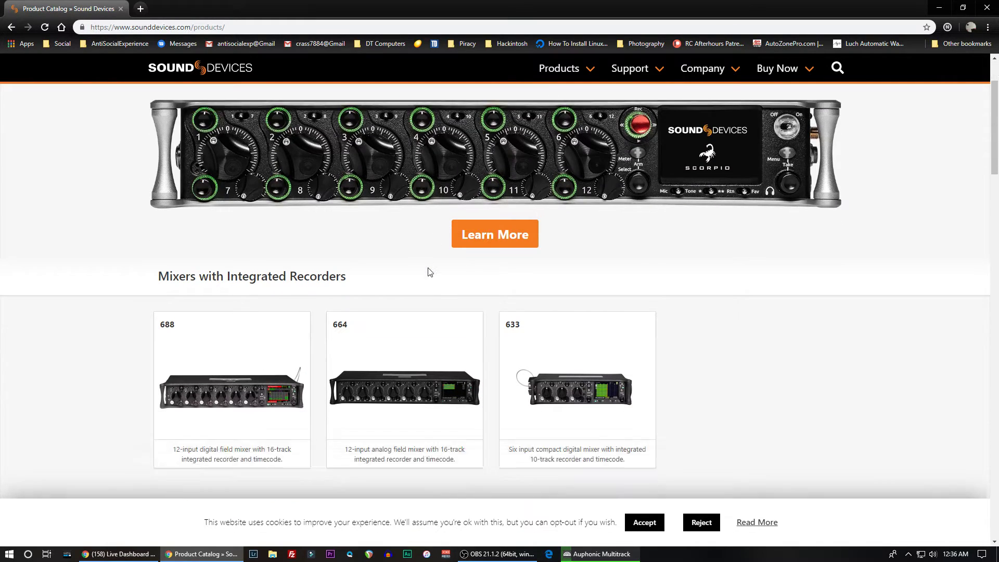
- Look through the remaining product catalog categories down to the MixPre Series and open the MixPre-6 product page
scroll(380, 308, "down", 4)
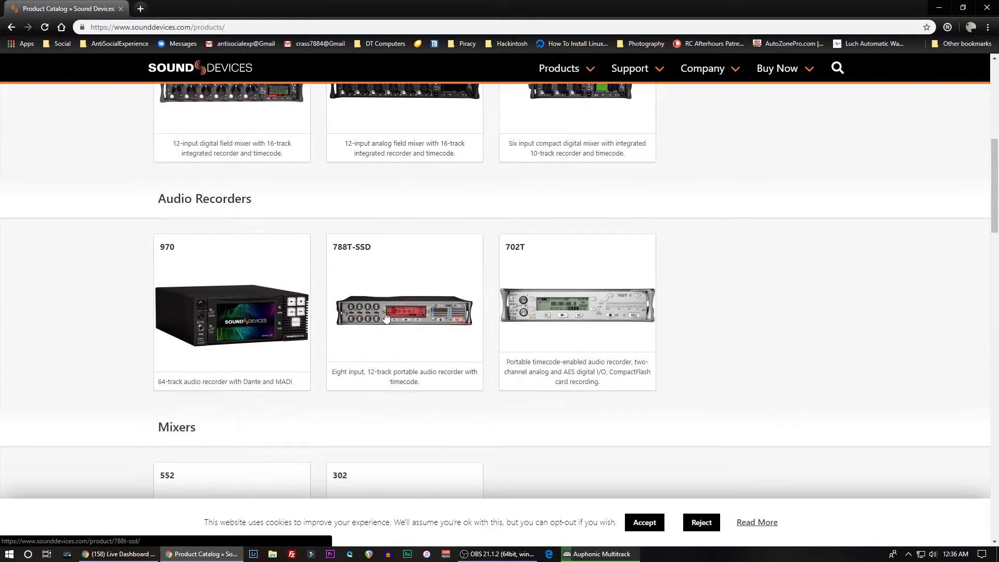
scroll(374, 310, "down", 4)
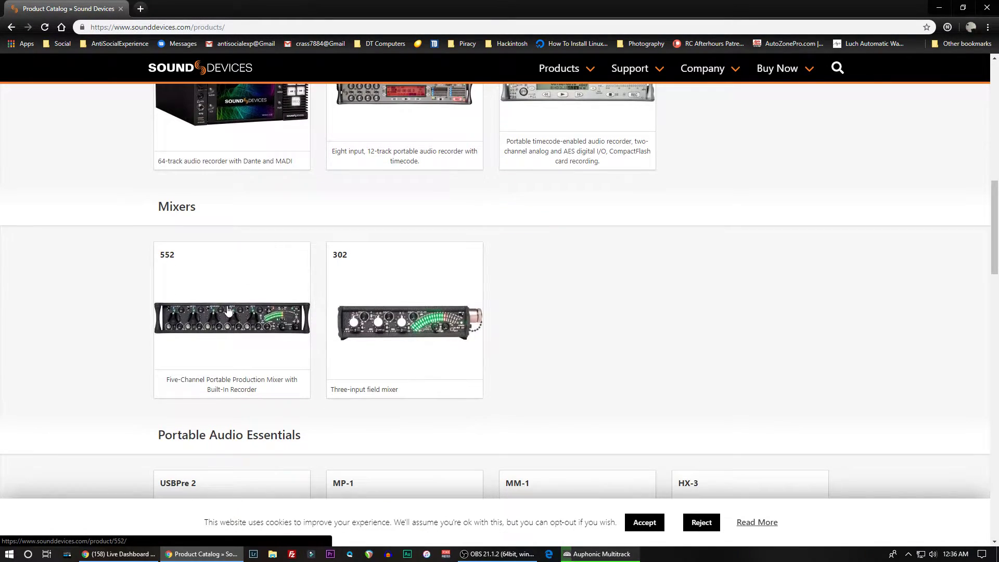
scroll(233, 310, "down", 5)
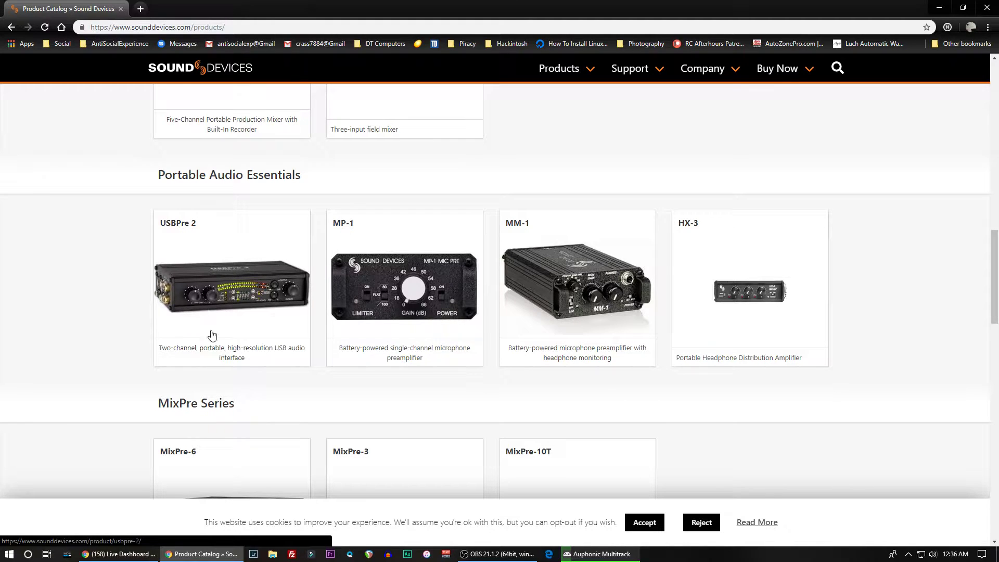
scroll(236, 338, "down", 2)
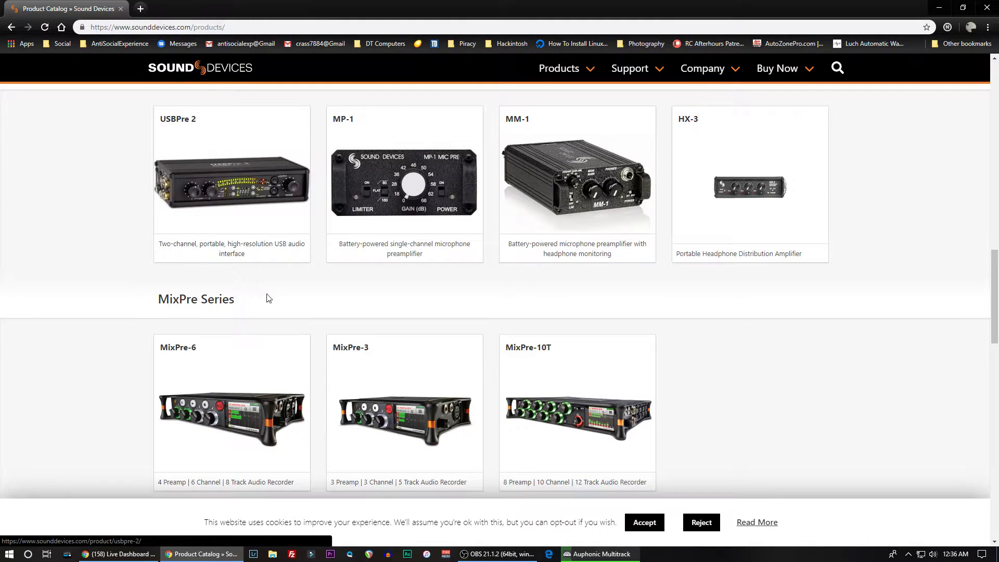
scroll(269, 298, "down", 3)
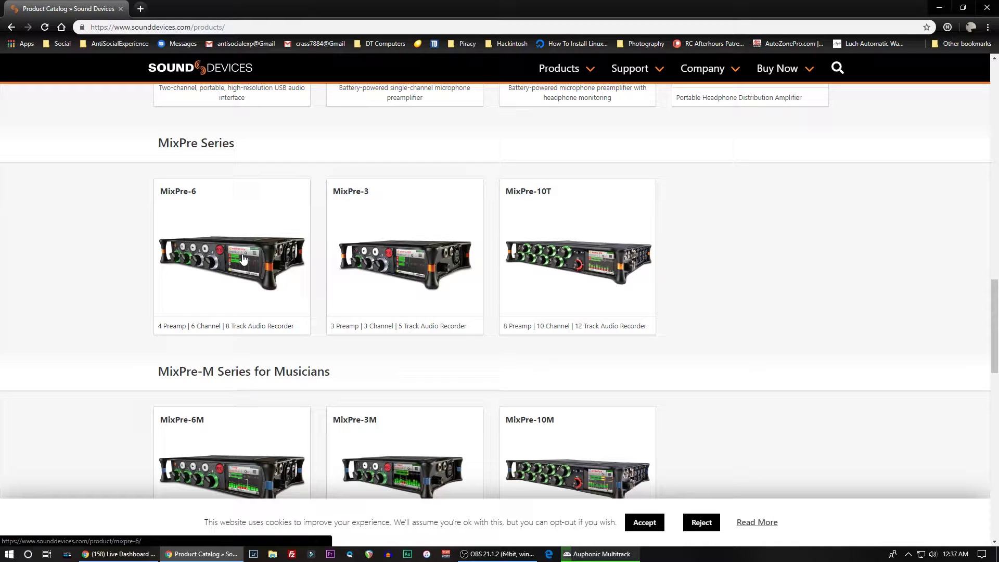
left_click(243, 257)
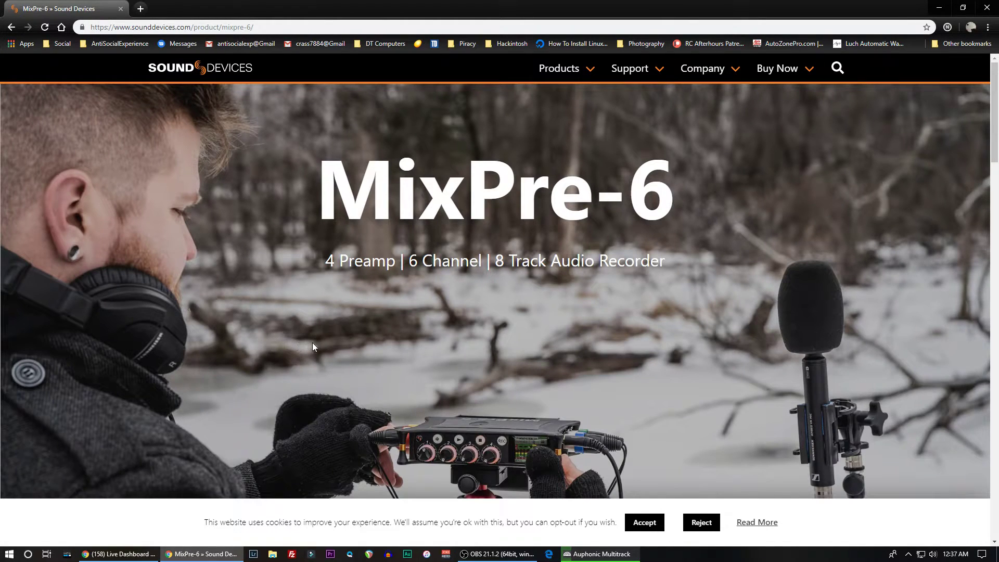
scroll(311, 283, "down", 1)
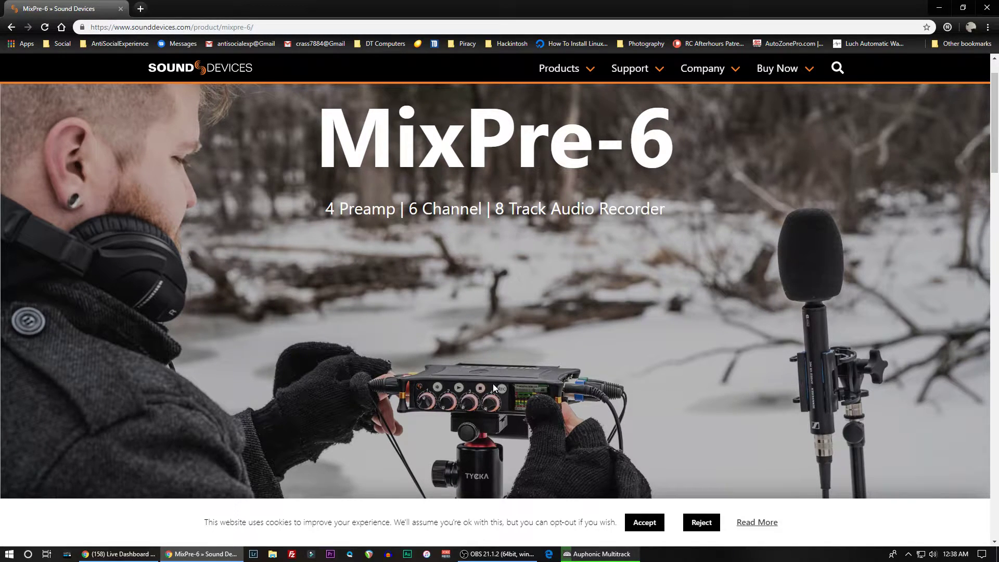
- View the MixPre-6 gallery photos of its two connector side panels on the product page, and switch to Auphonic Multitrack
scroll(484, 351, "down", 5)
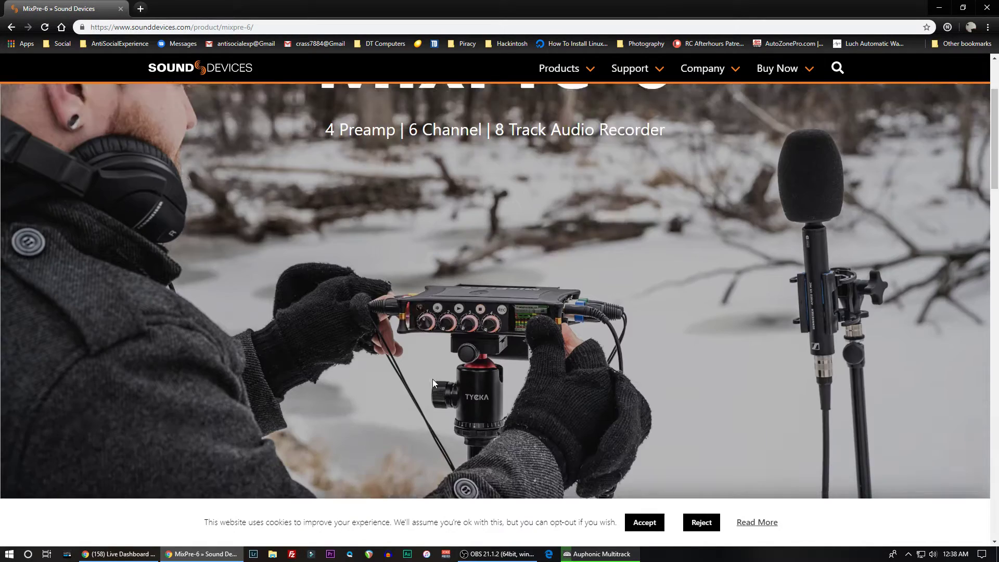
scroll(385, 375, "down", 1)
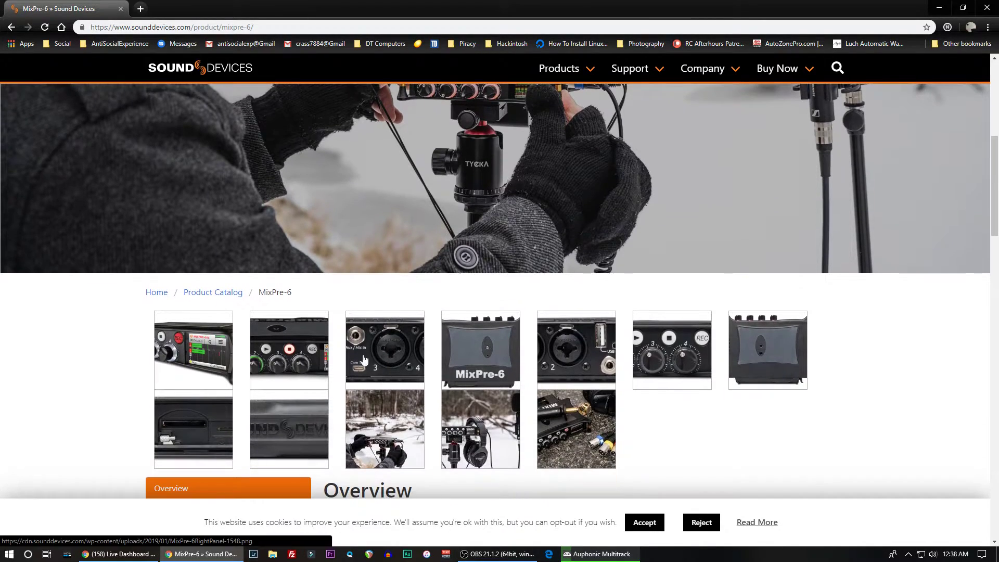
left_click(360, 353)
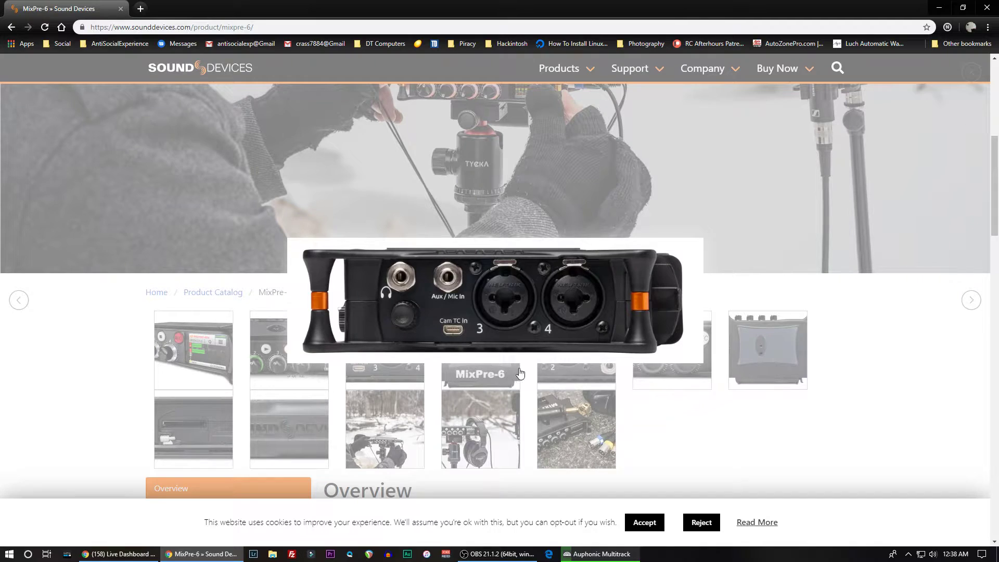
left_click(554, 372)
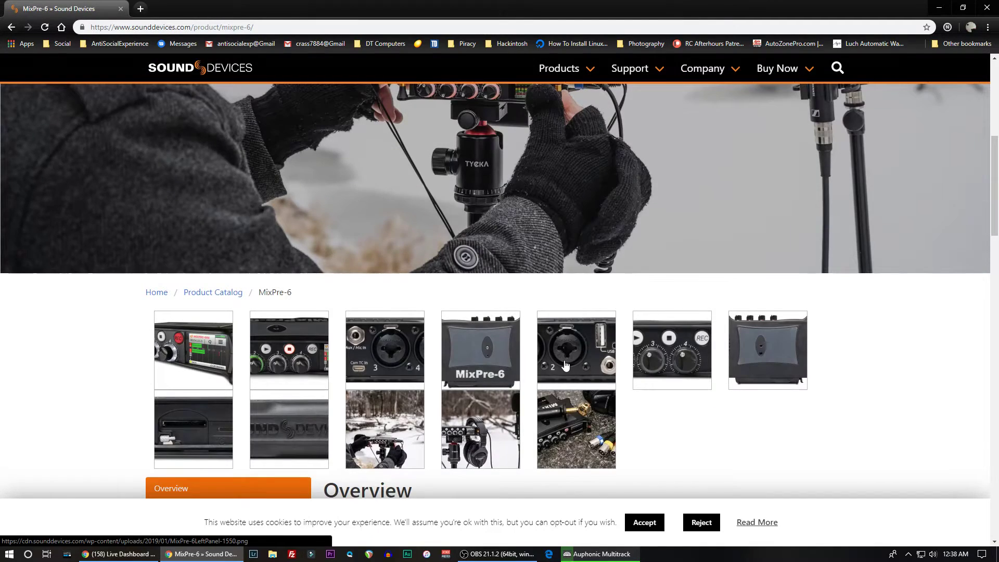
left_click(565, 365)
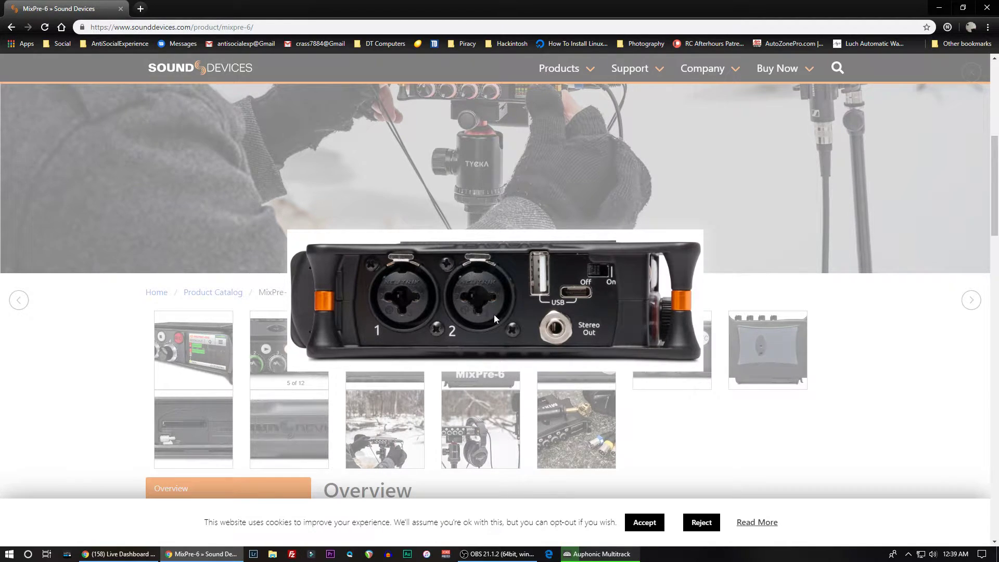
left_click(692, 429)
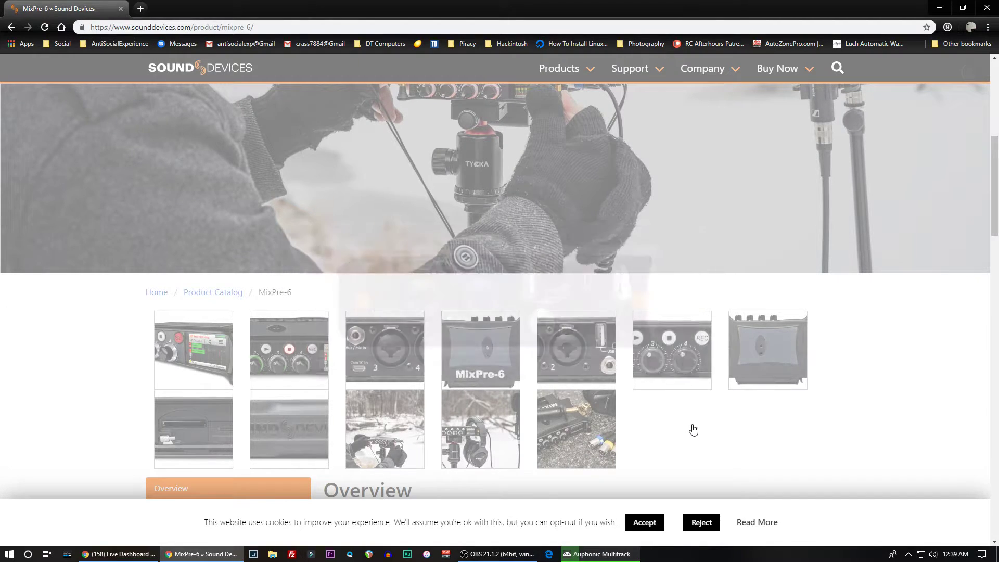
scroll(405, 313, "up", 6)
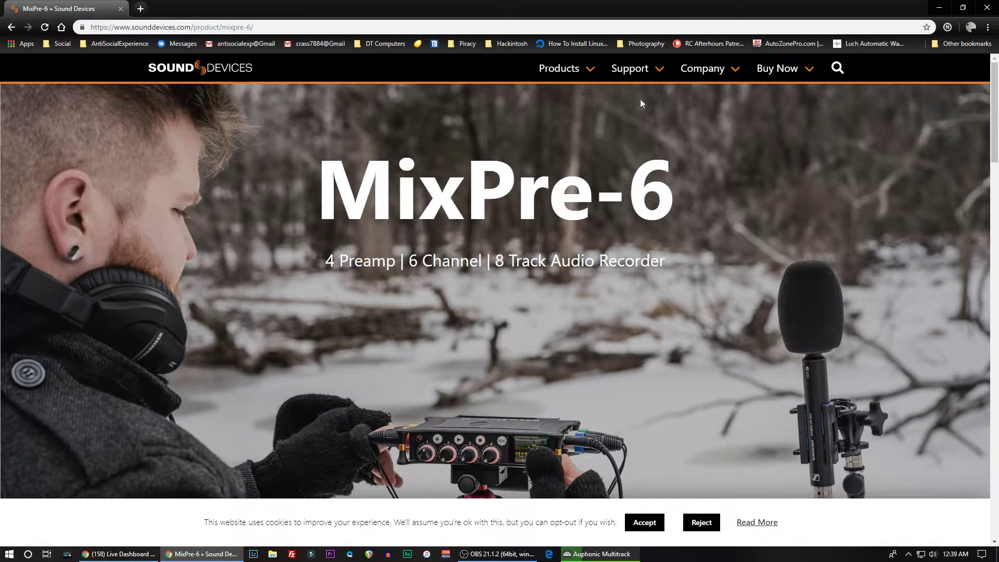
left_click(939, 8)
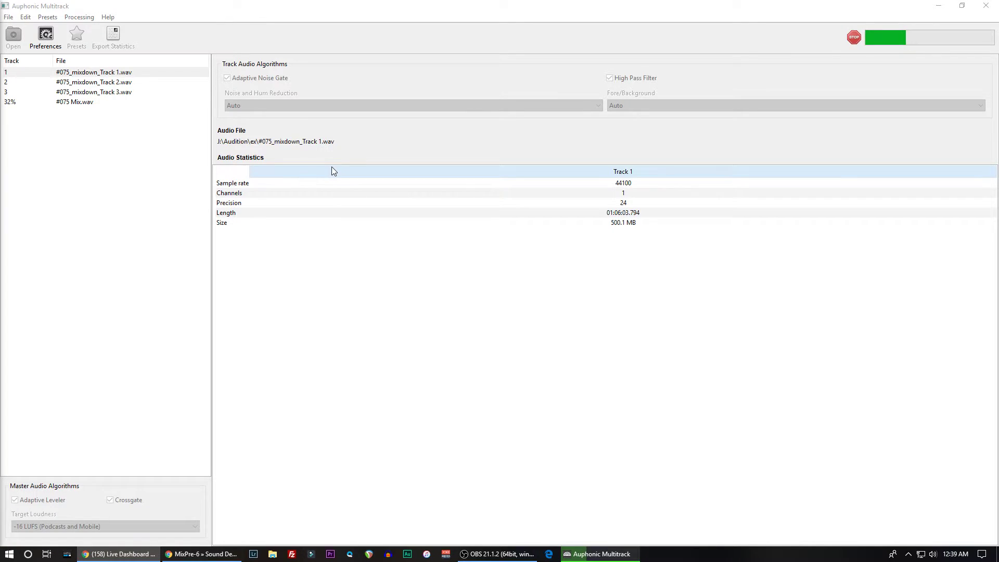
- Return to Chrome, search Google for dbx 286s in a new tab, and open the dbx Professional Audio 286s page
left_click(207, 554)
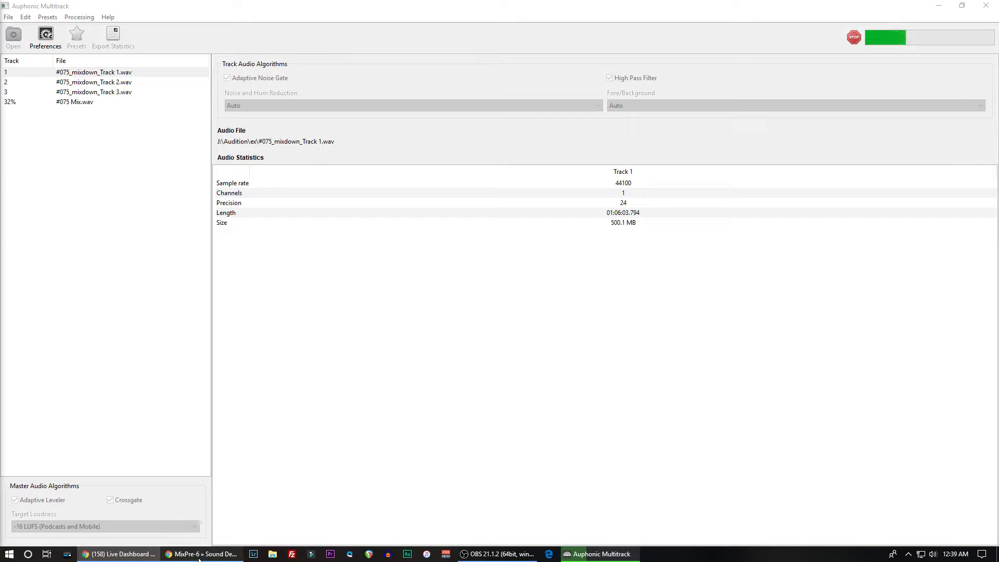
left_click(141, 9)
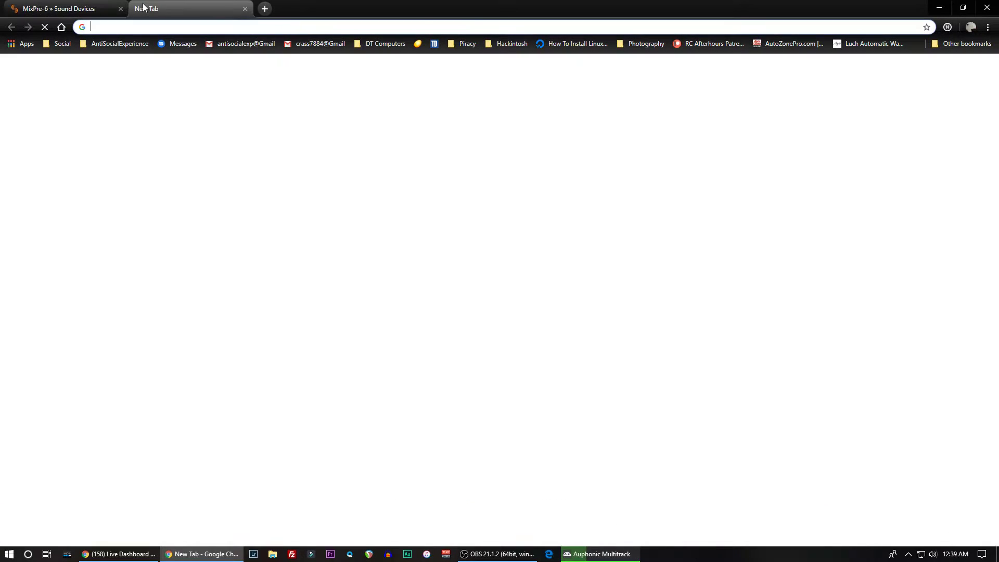
type("dbx")
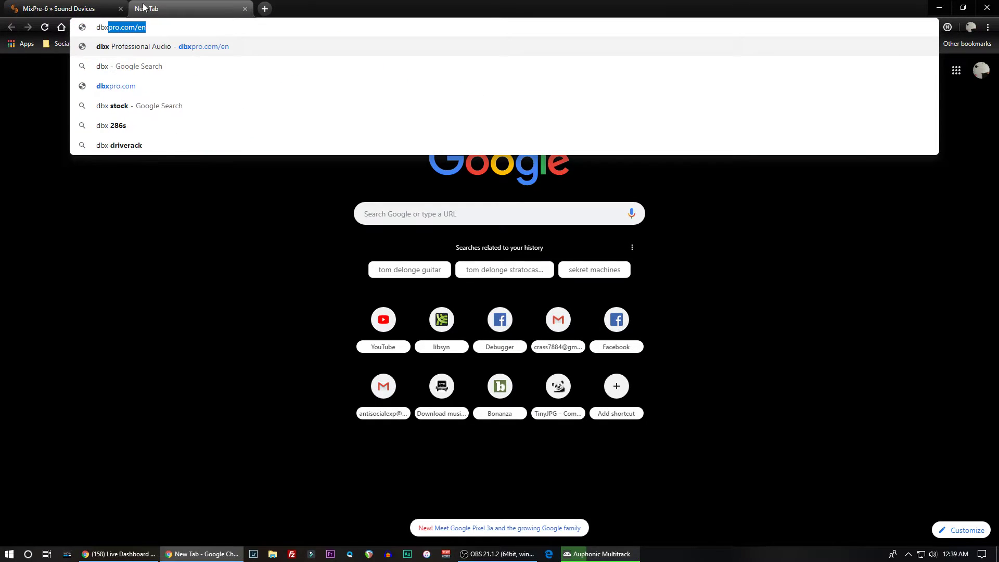
key("BackSpace")
type("2")
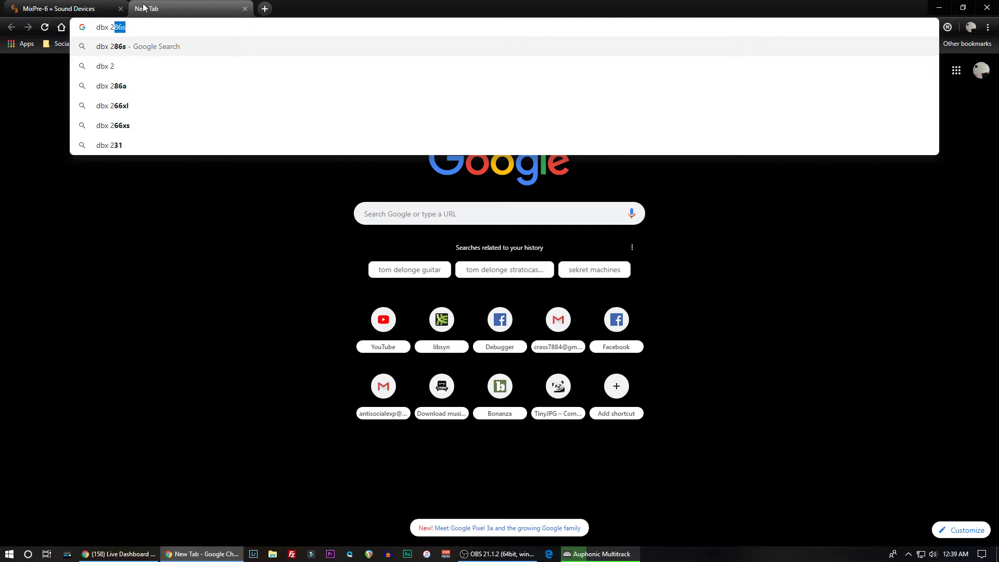
type("86s")
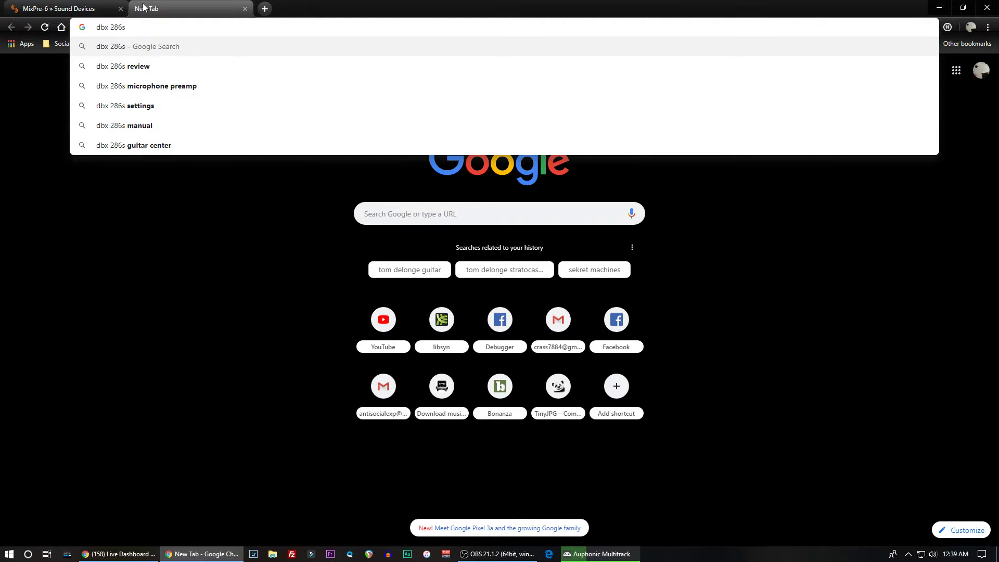
key("Return")
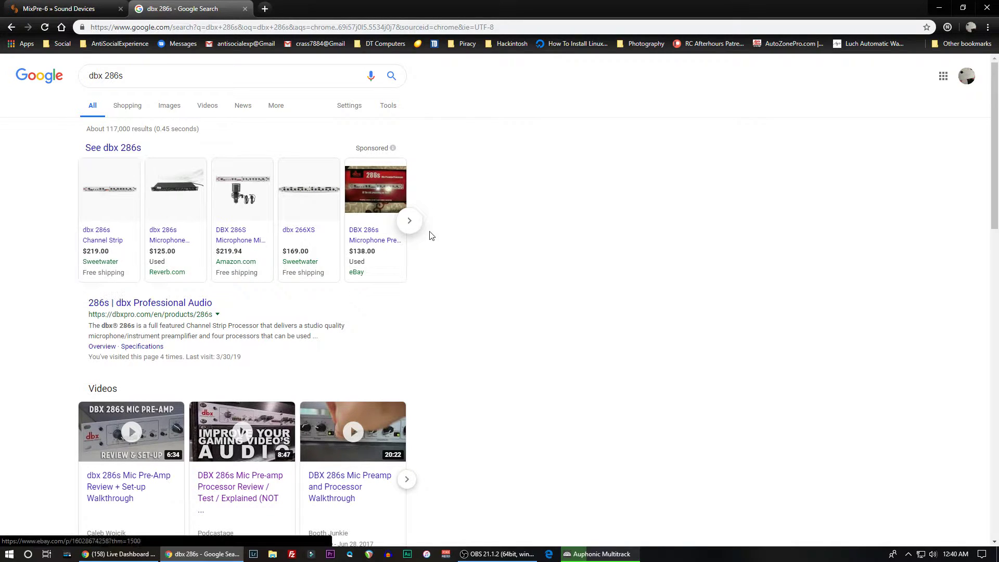
left_click(133, 306)
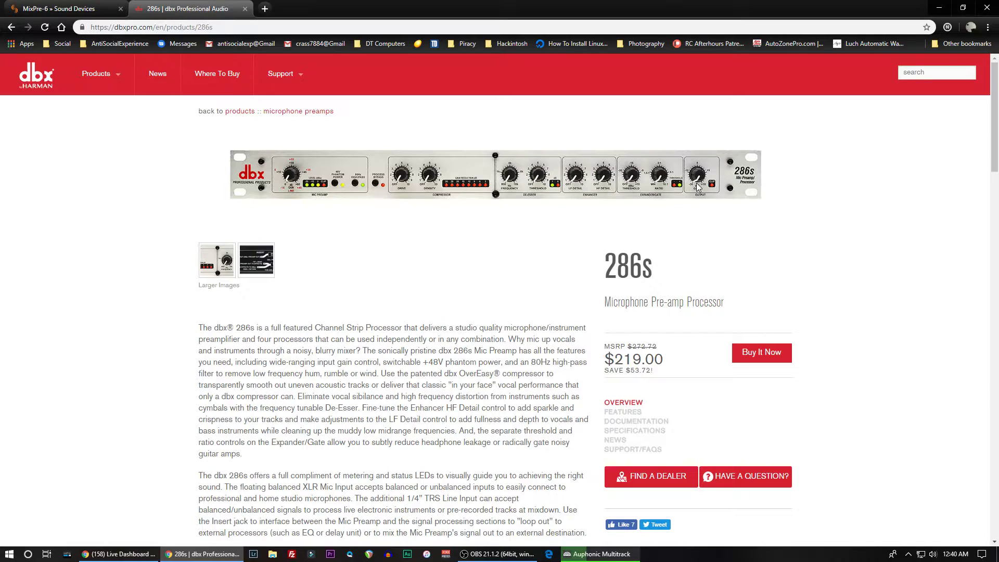
- Search Google for composer pro xl in another new tab
left_click(269, 12)
type("com")
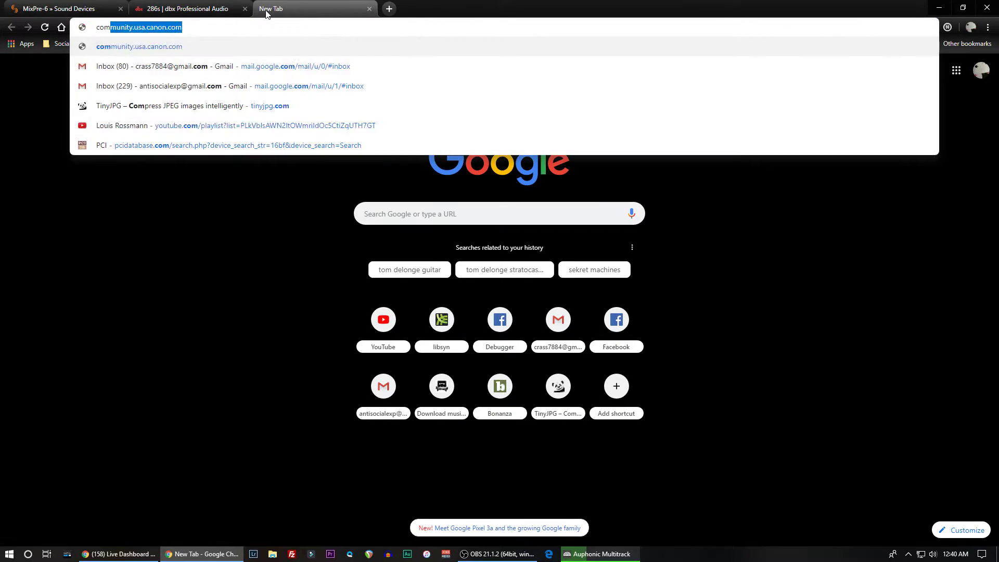
type("poser pro xl")
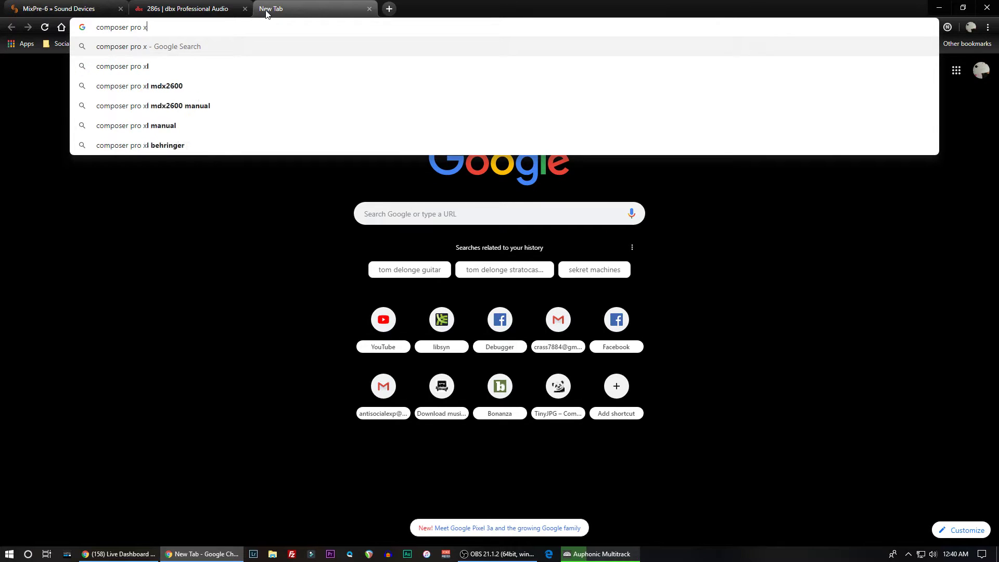
key("Return")
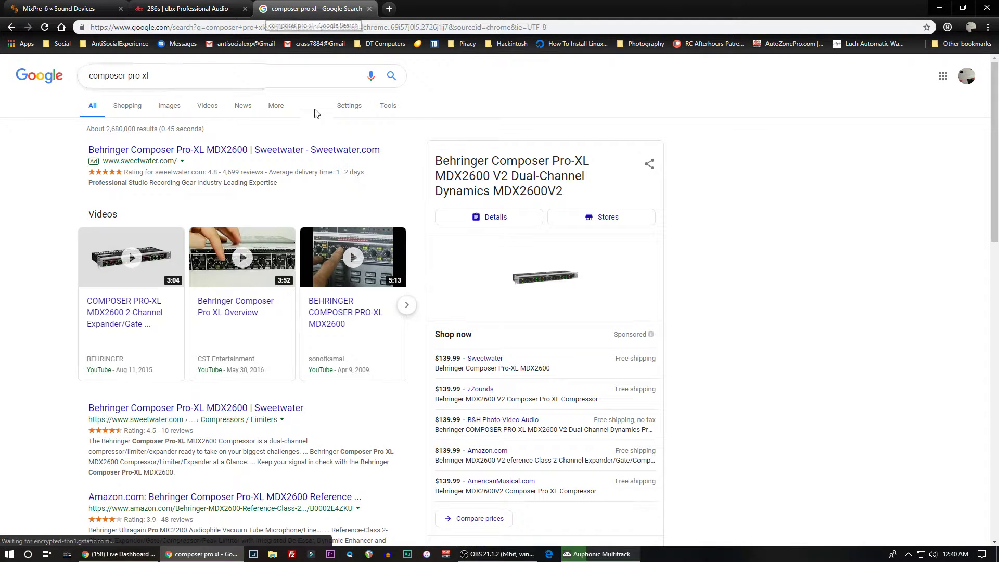
- Look through the Composer Pro-XL search results and open the Amazon listing for the Behringer MDX2600
scroll(211, 406, "down", 1)
scroll(211, 408, "down", 4)
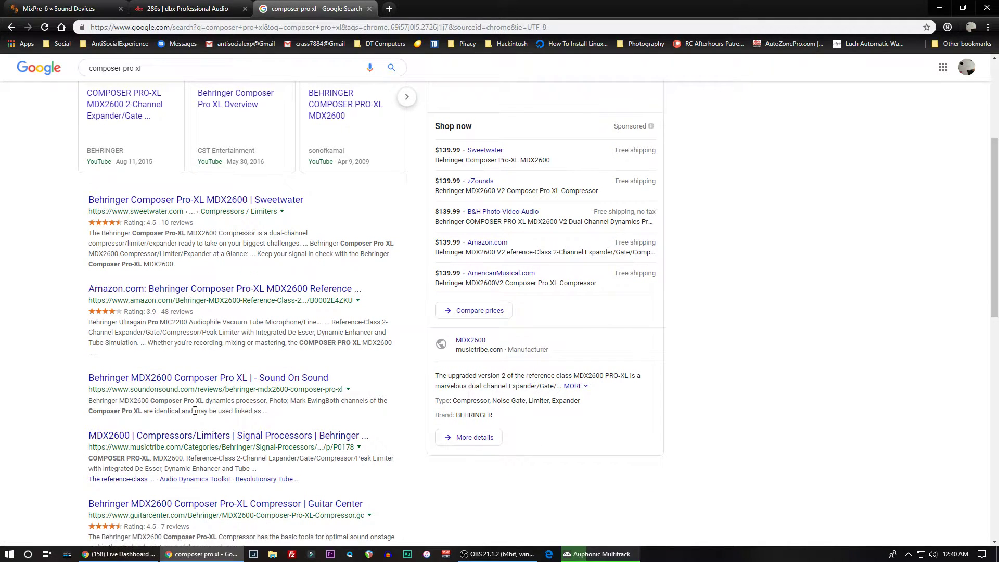
scroll(156, 448, "down", 2)
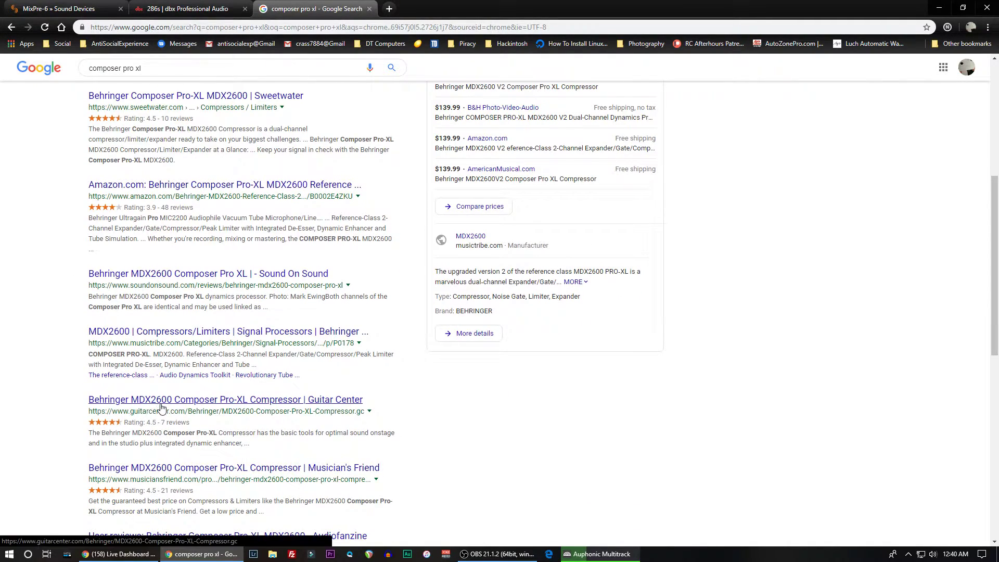
scroll(167, 416, "down", 2)
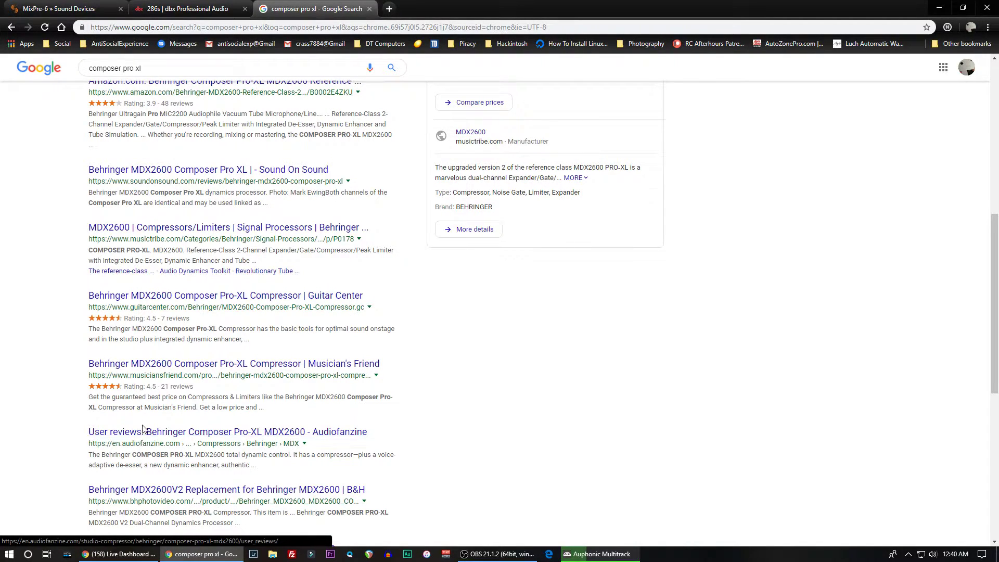
scroll(146, 395, "up", 3)
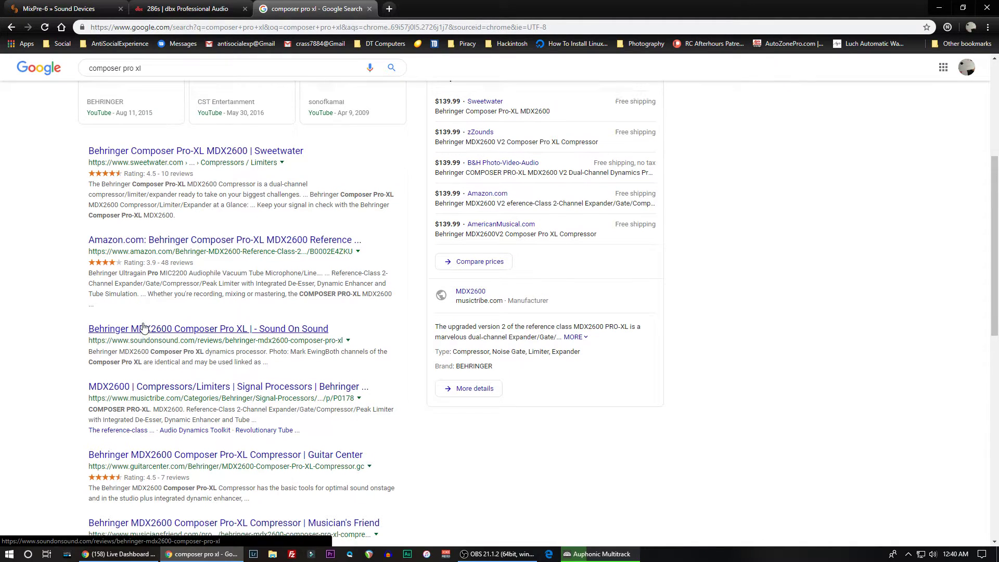
scroll(140, 333, "up", 2)
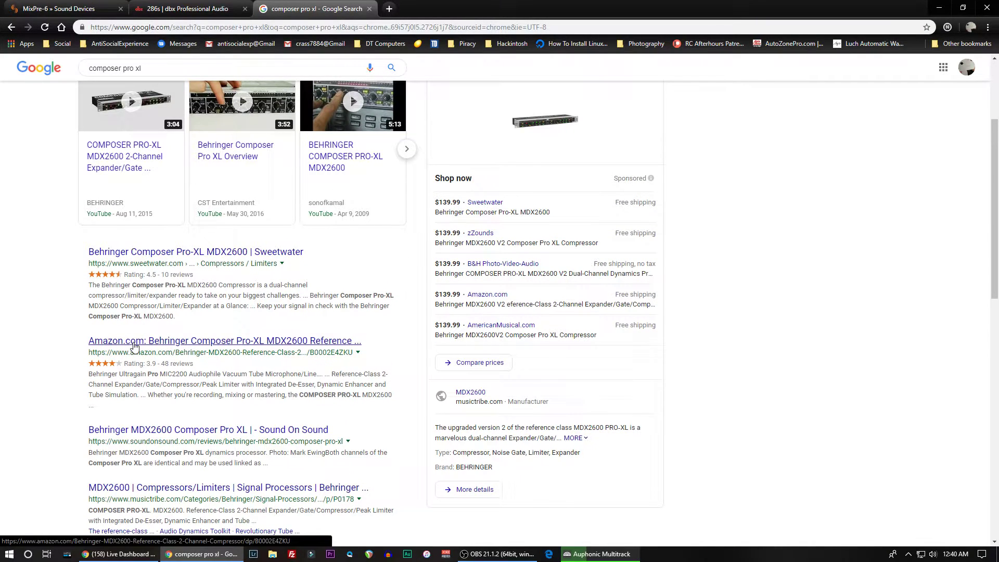
left_click(135, 346)
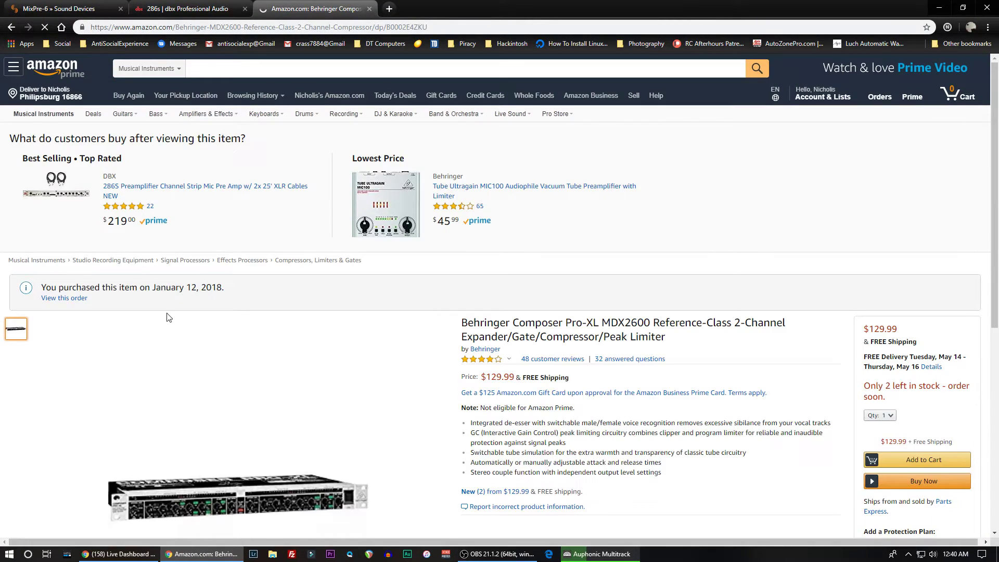
- View the enlarged product photo of the Behringer MDX2600 on Amazon, close it, and return to the search results
scroll(208, 435, "down", 1)
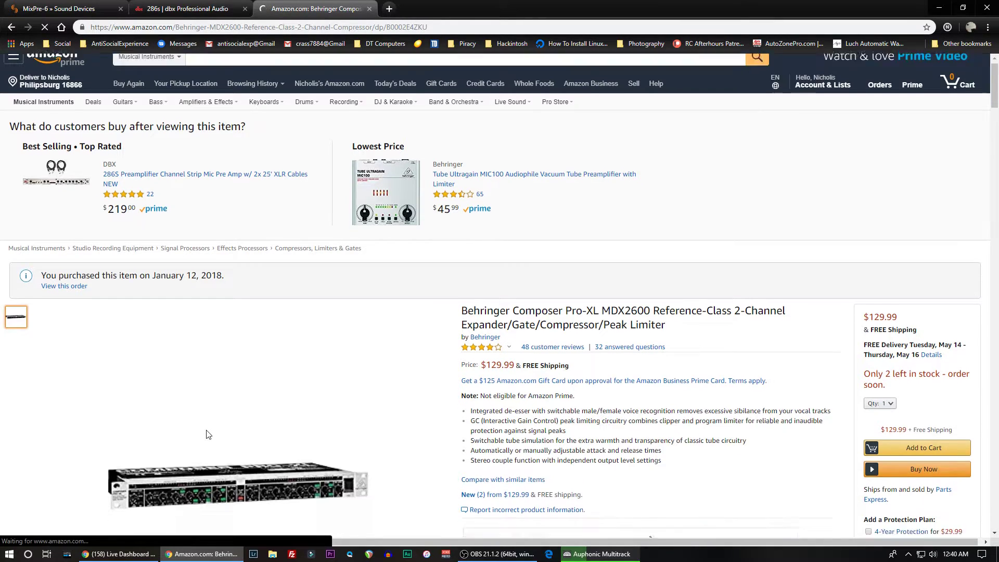
scroll(208, 434, "down", 2)
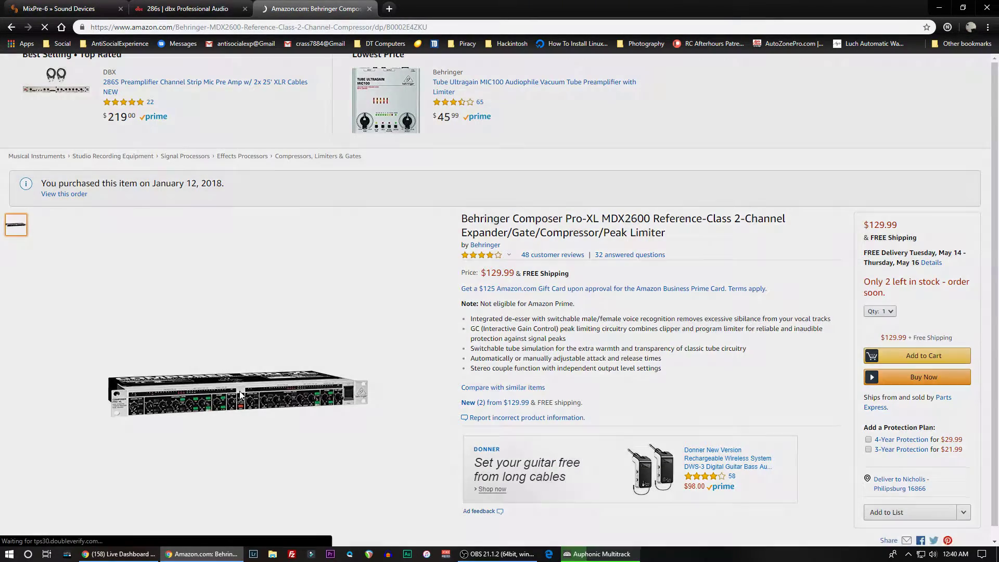
left_click(241, 396)
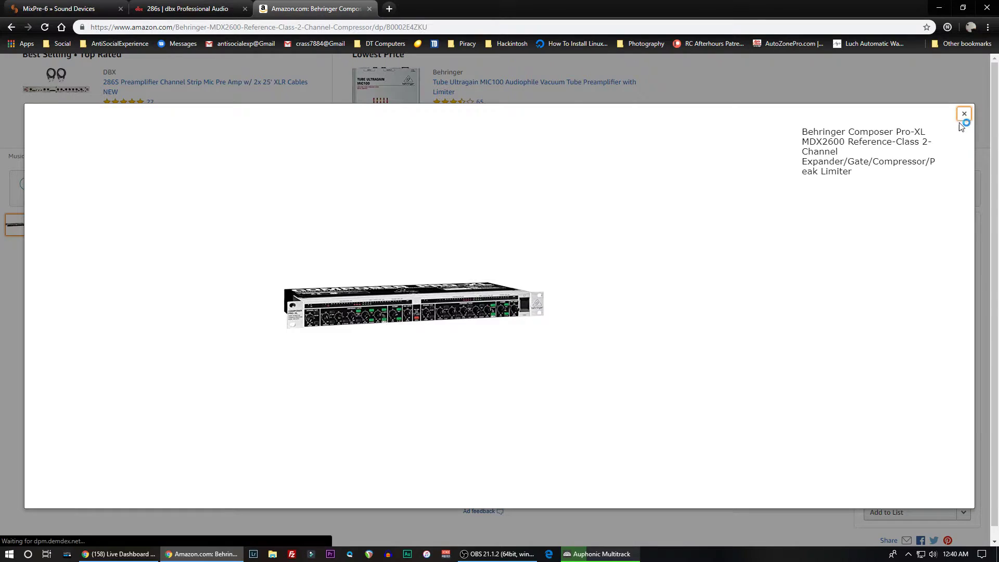
left_click(964, 114)
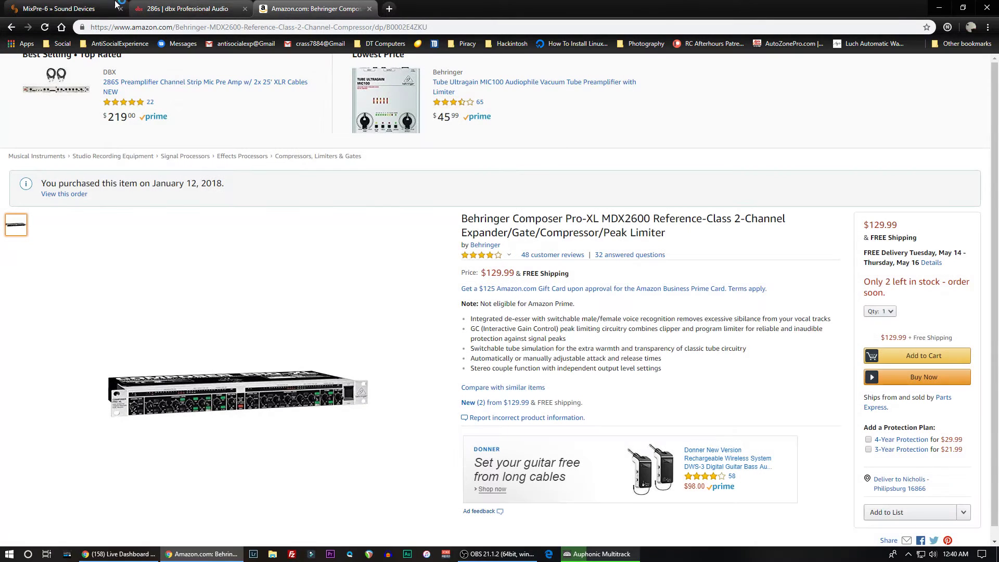
left_click(11, 28)
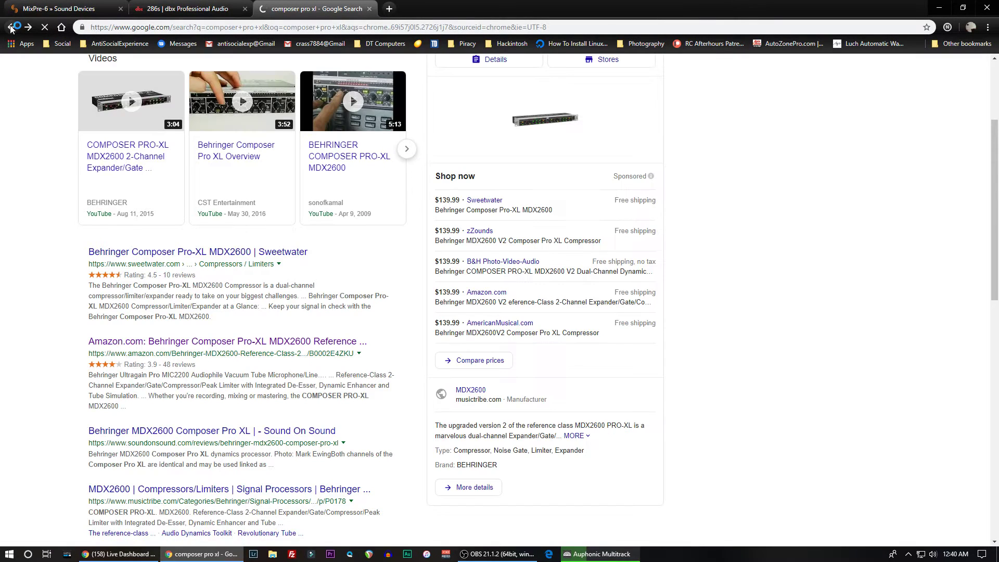
- Open the Sound On Sound review of the MDX2600, view its photo of the unit, and return to the search results
left_click(139, 432)
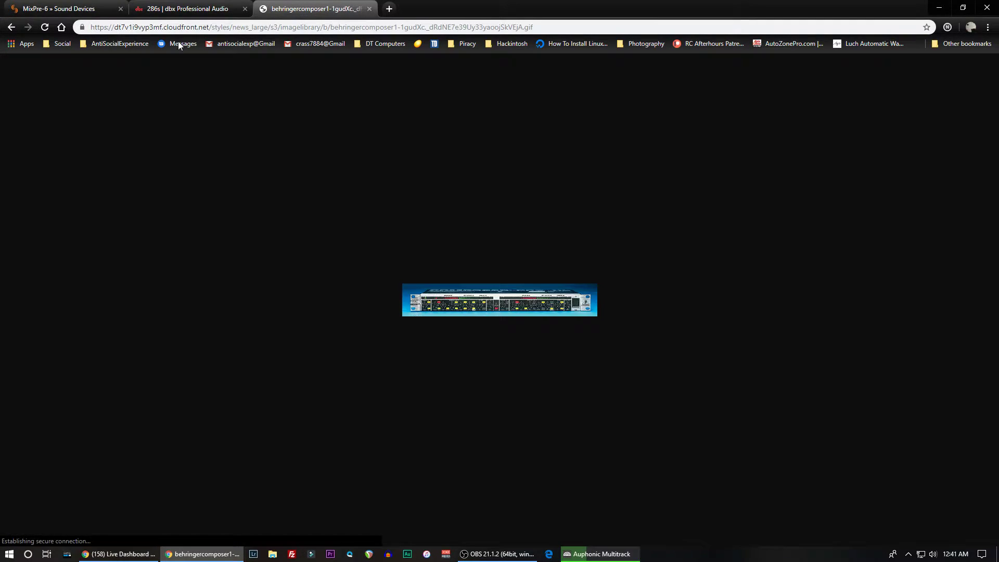
left_click(12, 29)
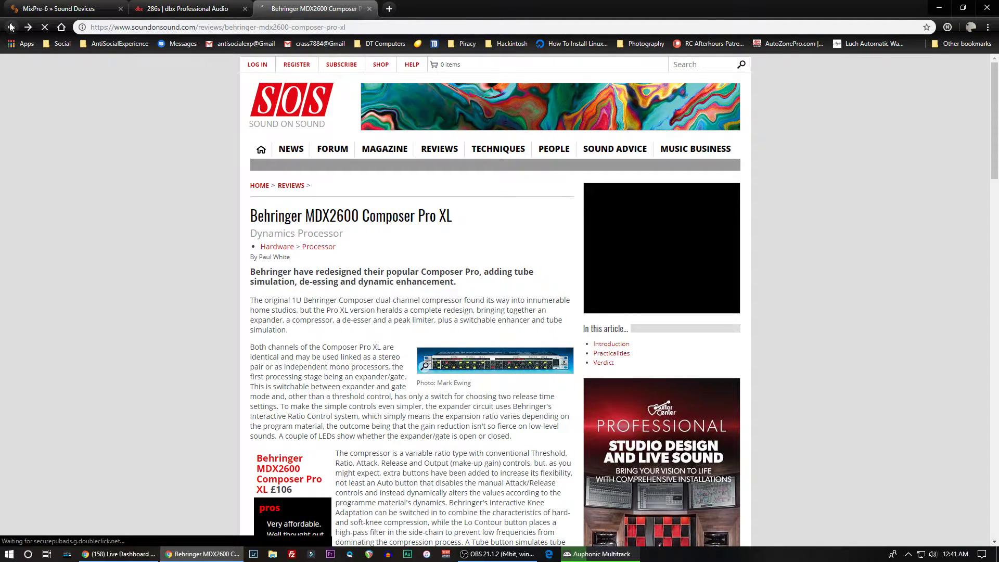
left_click(10, 27)
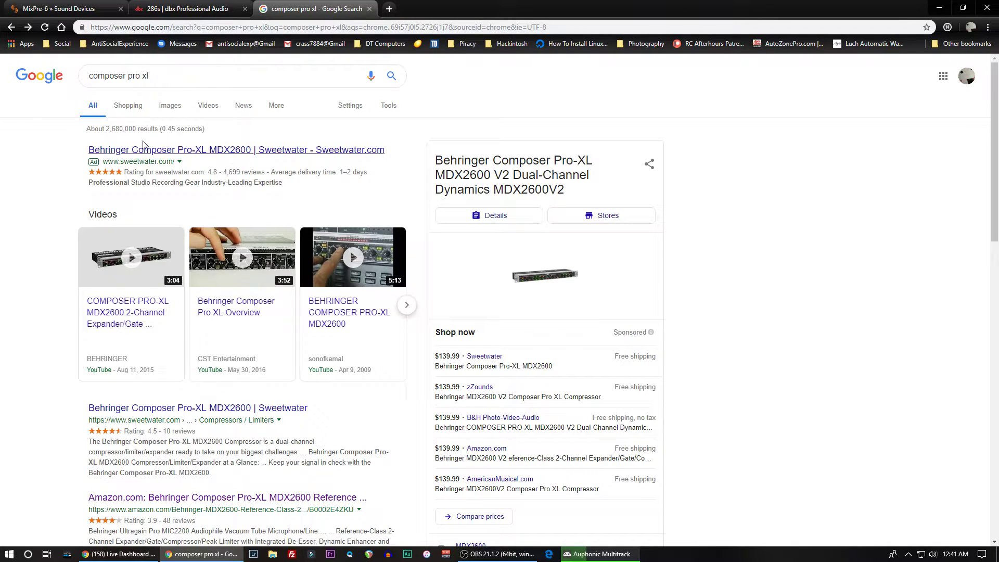
- Open the Sweetwater result for the Behringer Composer Pro-XL MDX2600
scroll(166, 312, "down", 2)
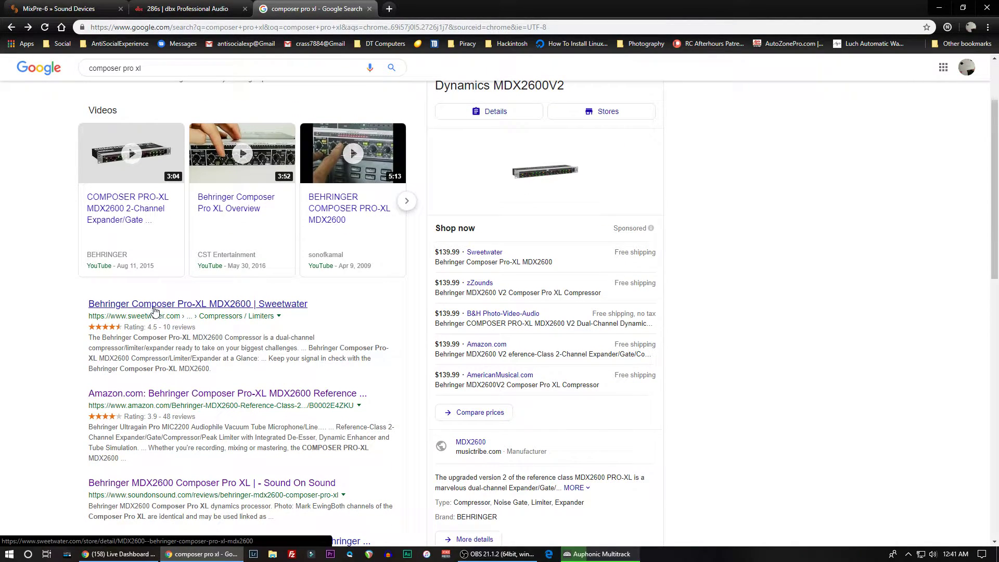
scroll(160, 311, "down", 1)
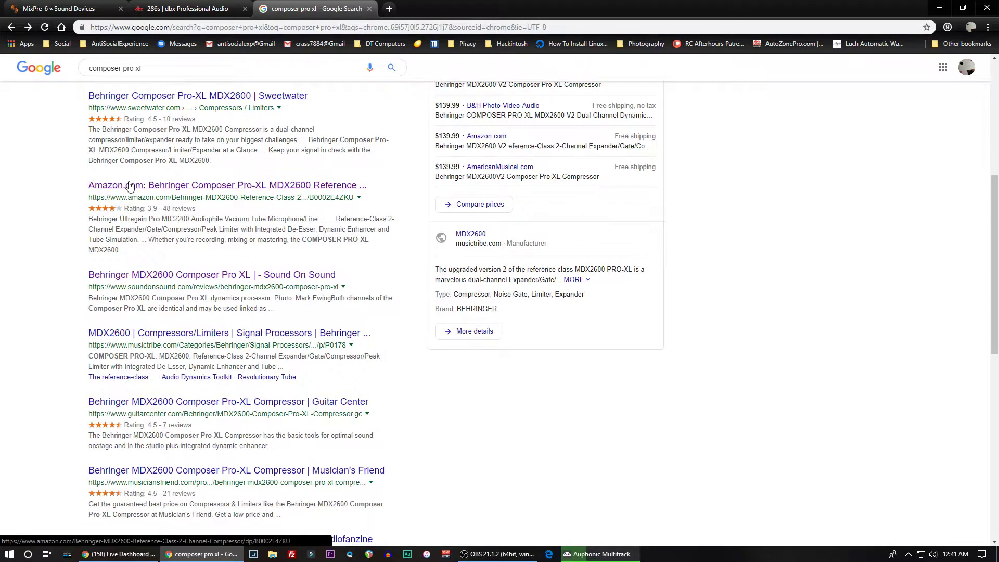
left_click(135, 98)
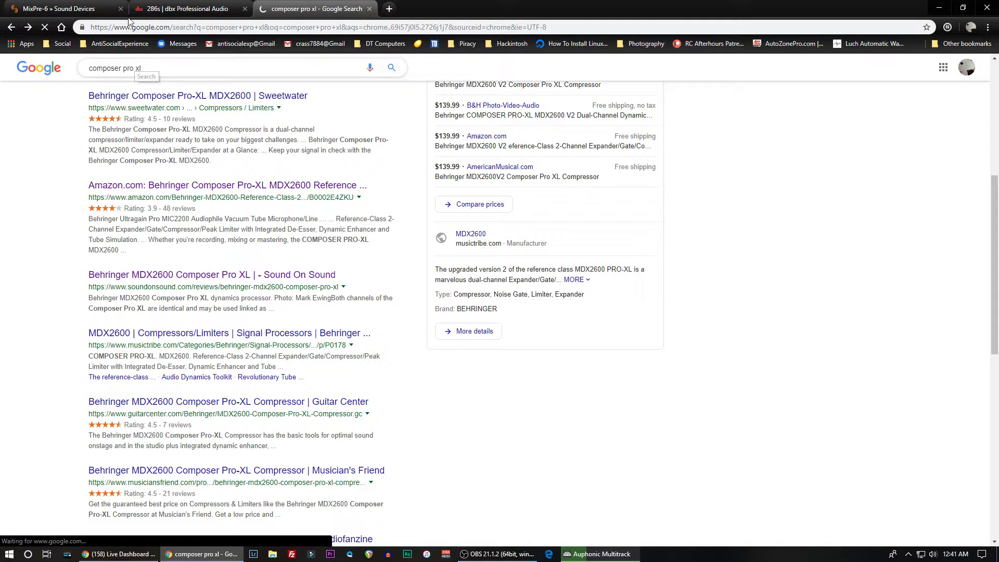
- Switch to the dbx 286s page and back to the Composer Pro-XL search results
left_click(168, 7)
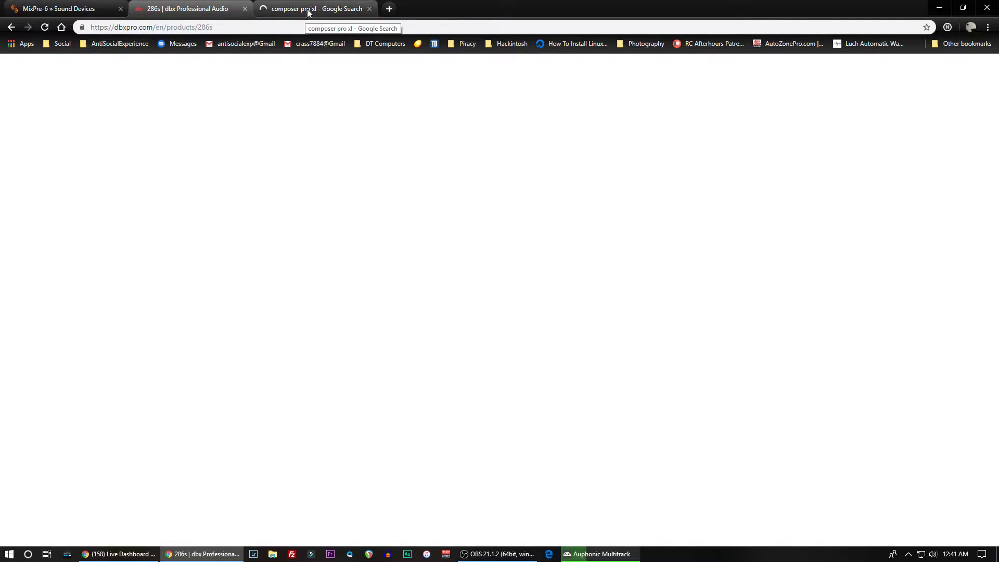
left_click(309, 5)
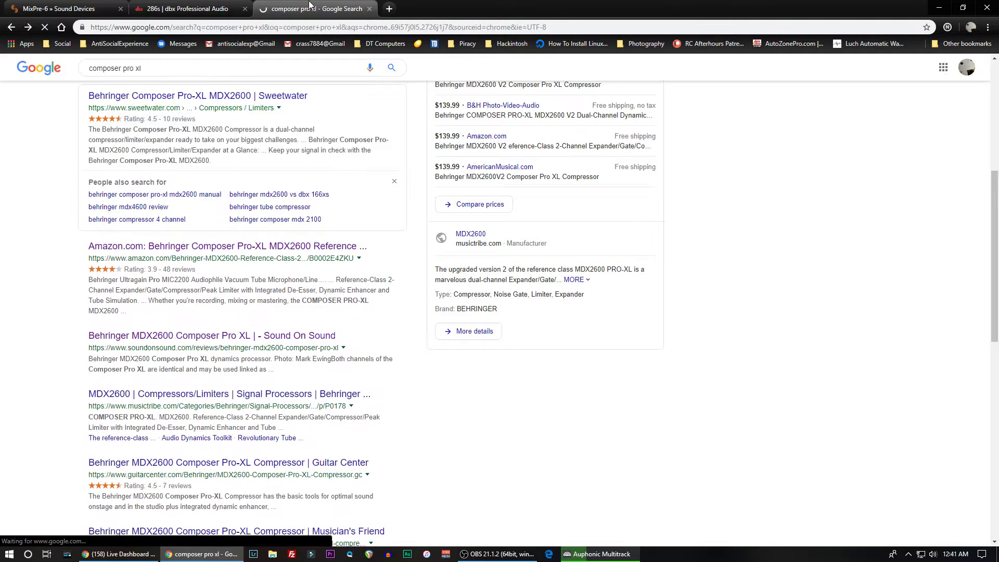
scroll(228, 168, "up", 6)
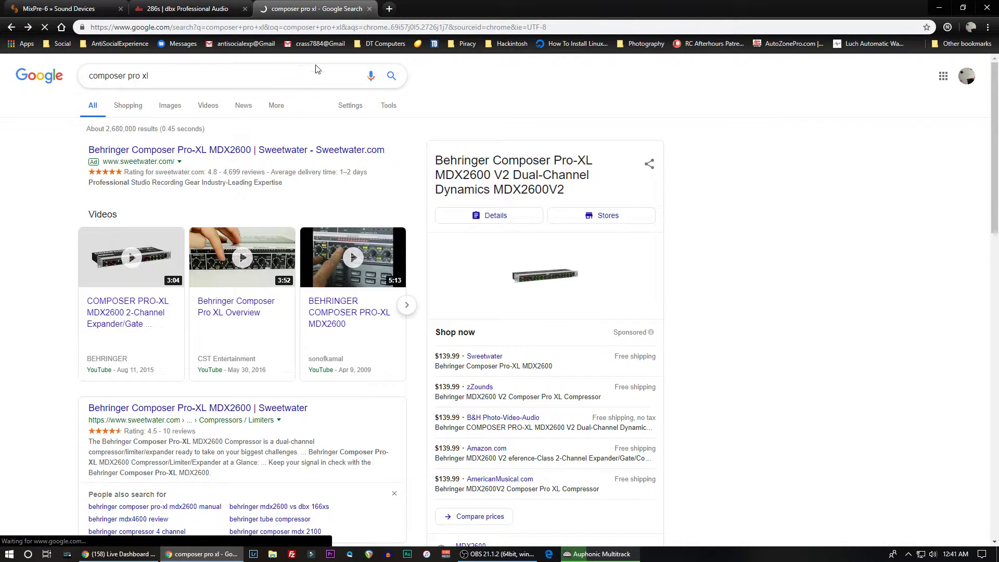
- Search Google for "uphoria umc 404hd" in a new browser tab and close the Composer Pro-XL results
left_click(390, 10)
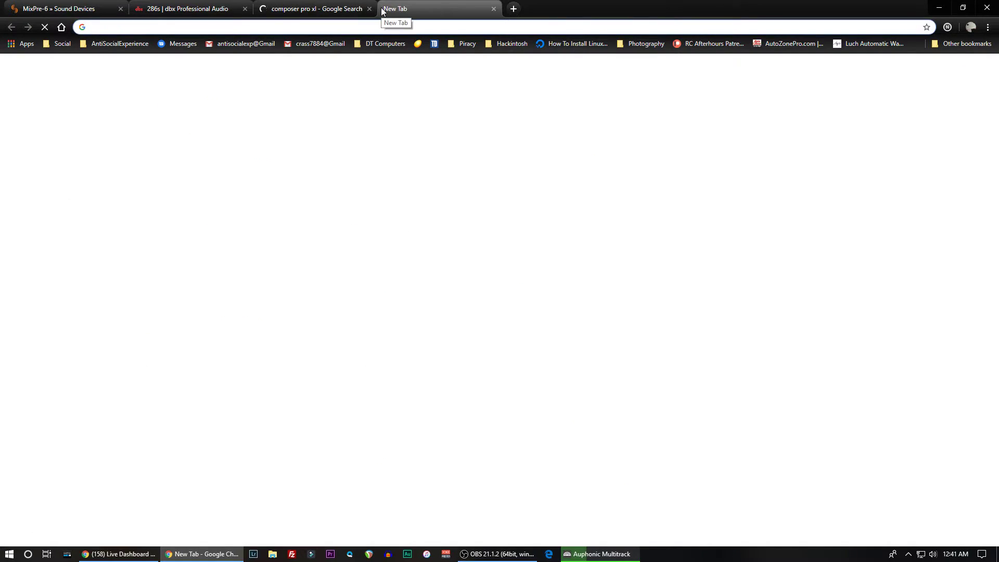
type("uphoria")
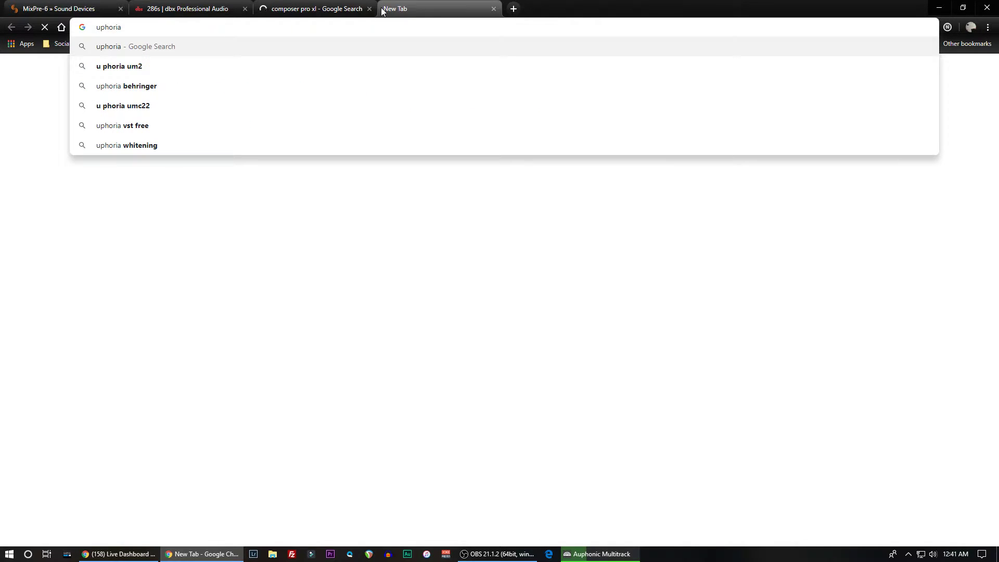
type(" umc ")
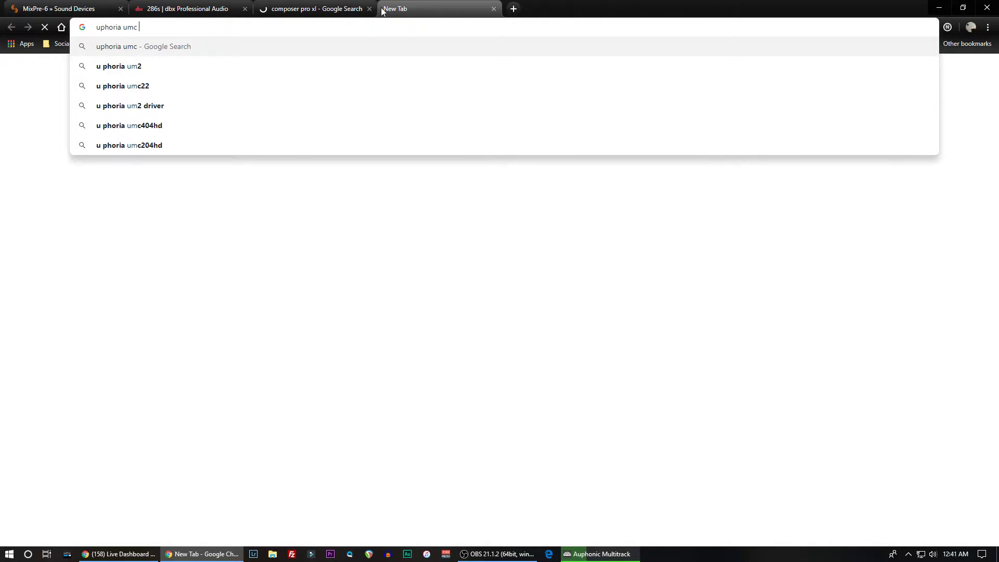
type("404hd")
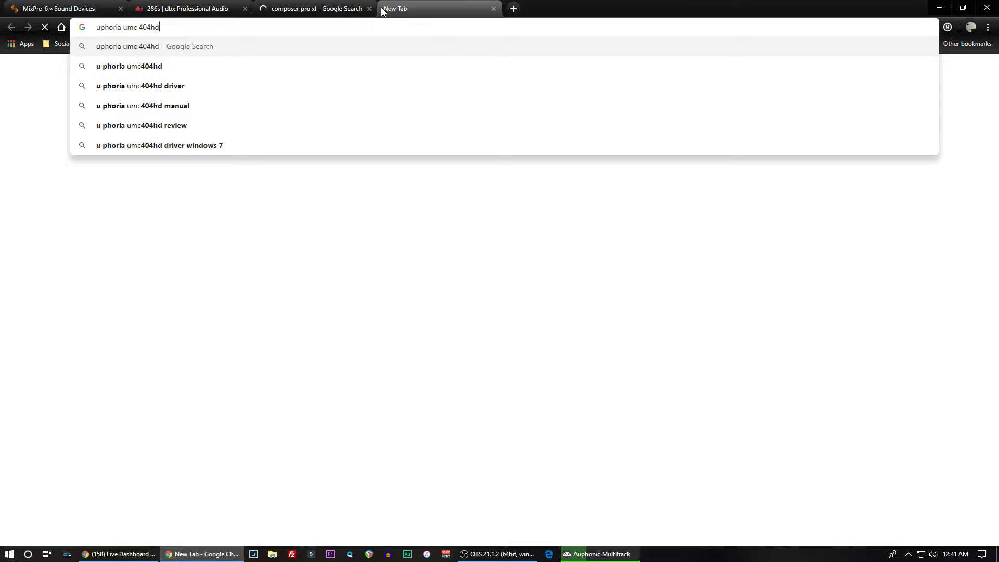
key("Return")
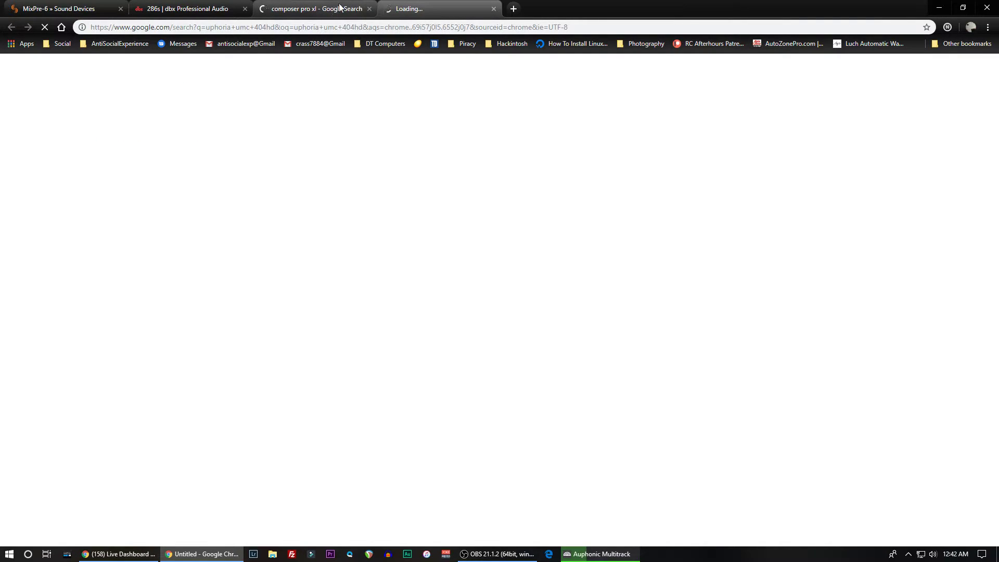
left_click(370, 8)
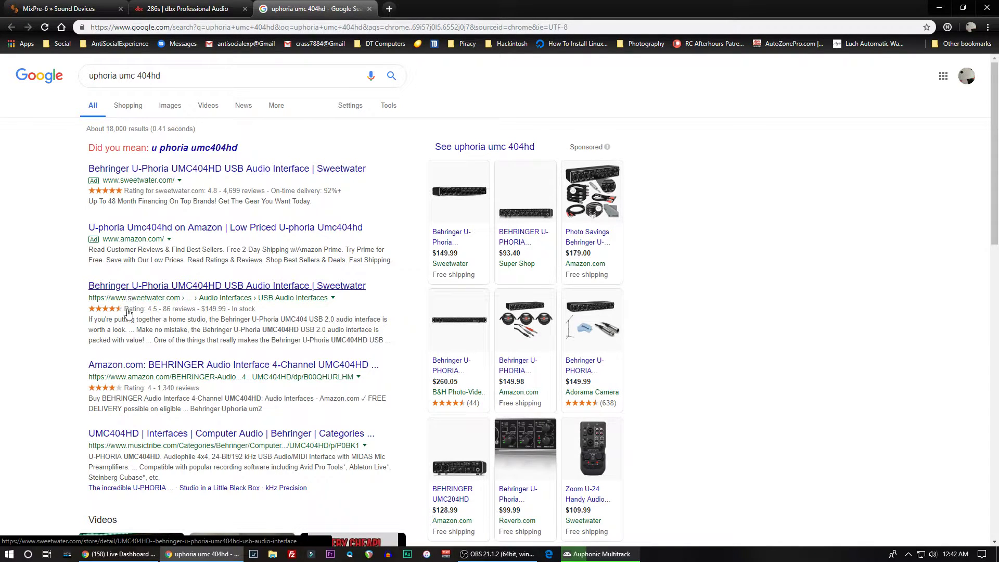
- Open the Amazon listing for the Behringer UMC404HD and view its front panel photo magnified
left_click(142, 367)
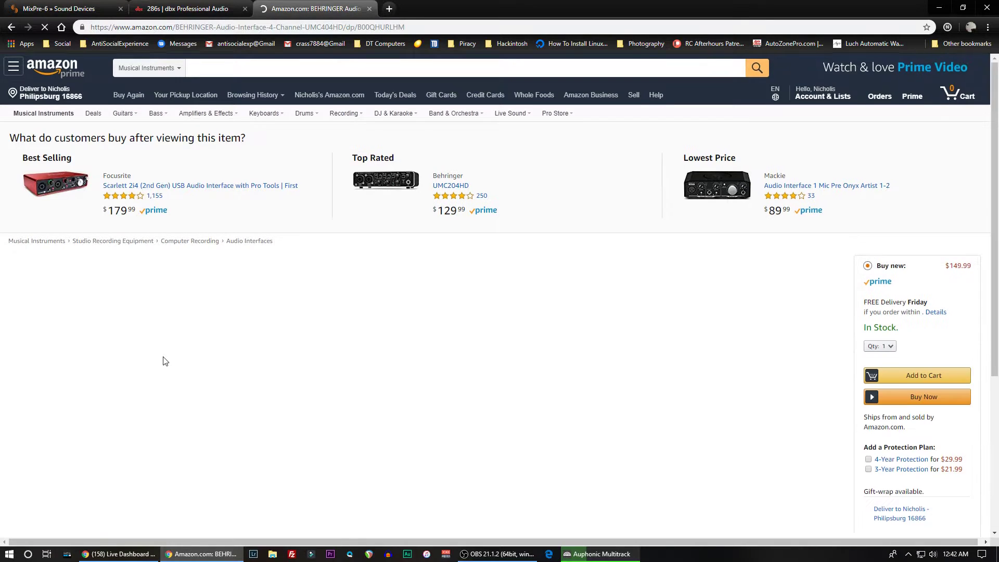
scroll(166, 360, "down", 2)
scroll(222, 405, "down", 2)
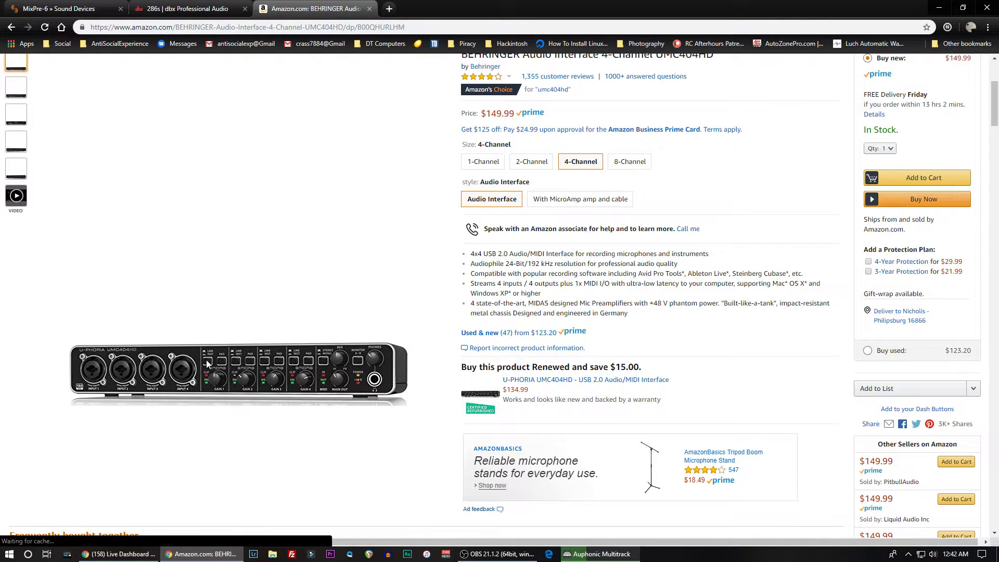
mouse_move(208, 368)
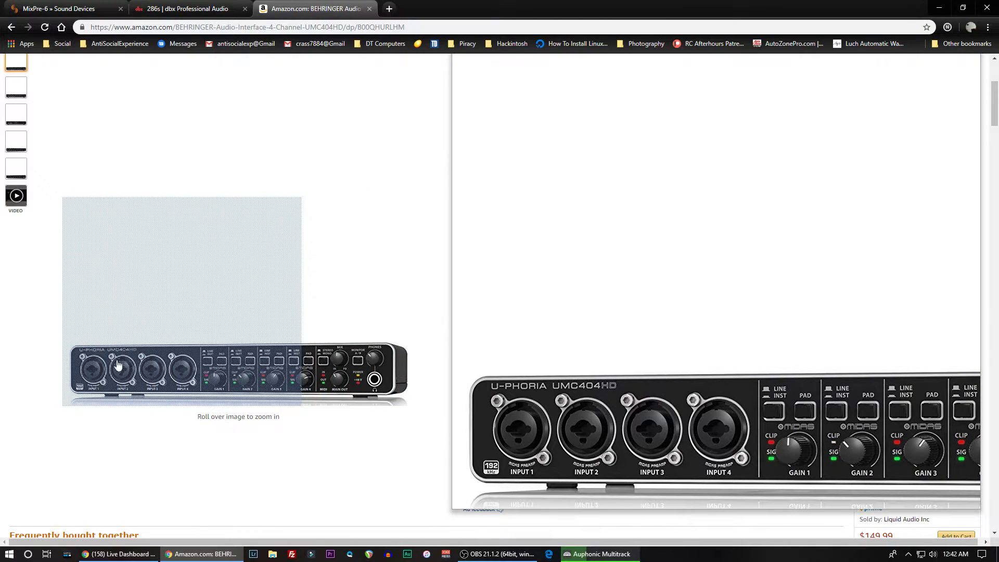
- Go through the UMC404HD's gallery images and video preview on Amazon, ending on the rear panel photo
scroll(12, 156, "up", 2)
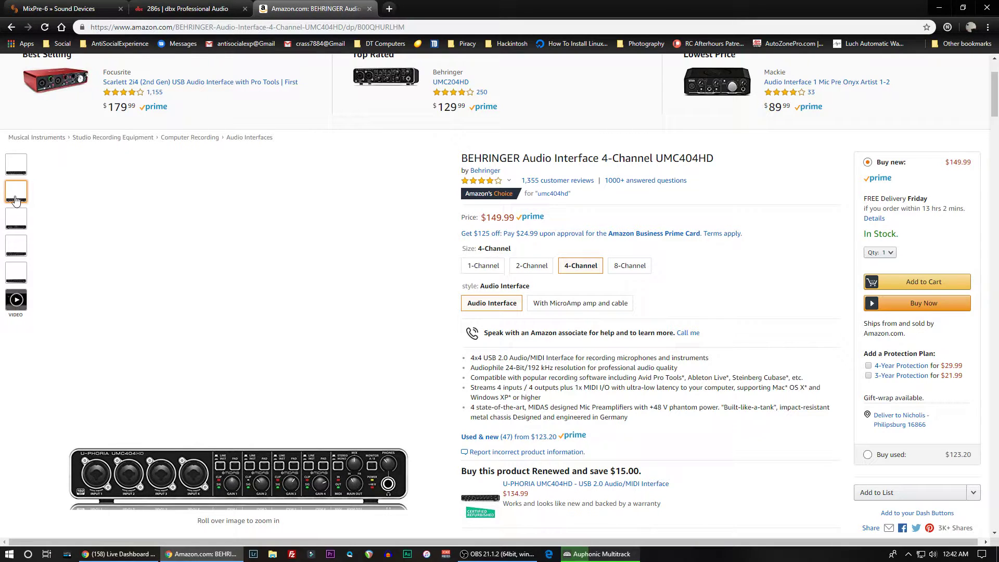
mouse_move(16, 307)
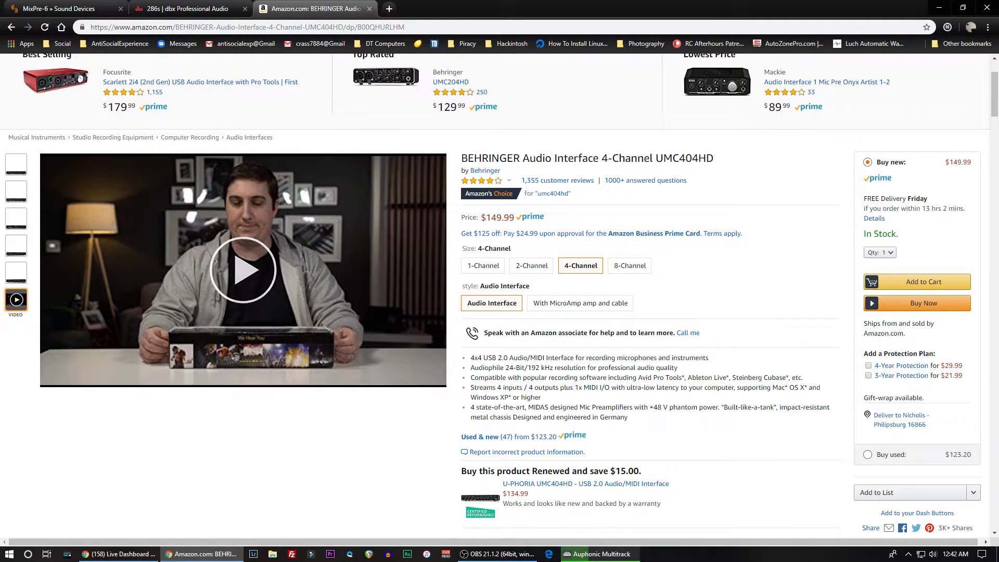
mouse_move(18, 197)
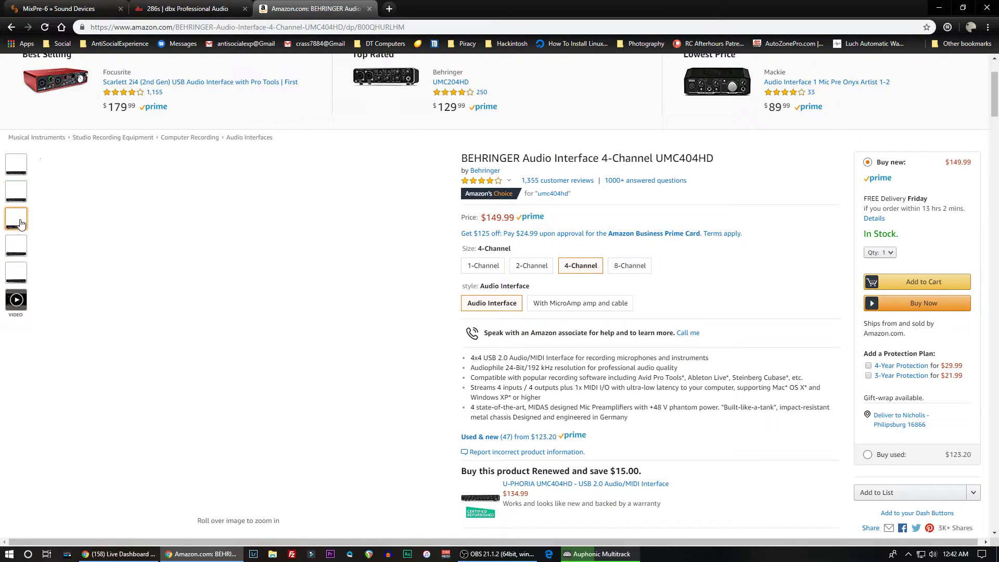
mouse_move(12, 225)
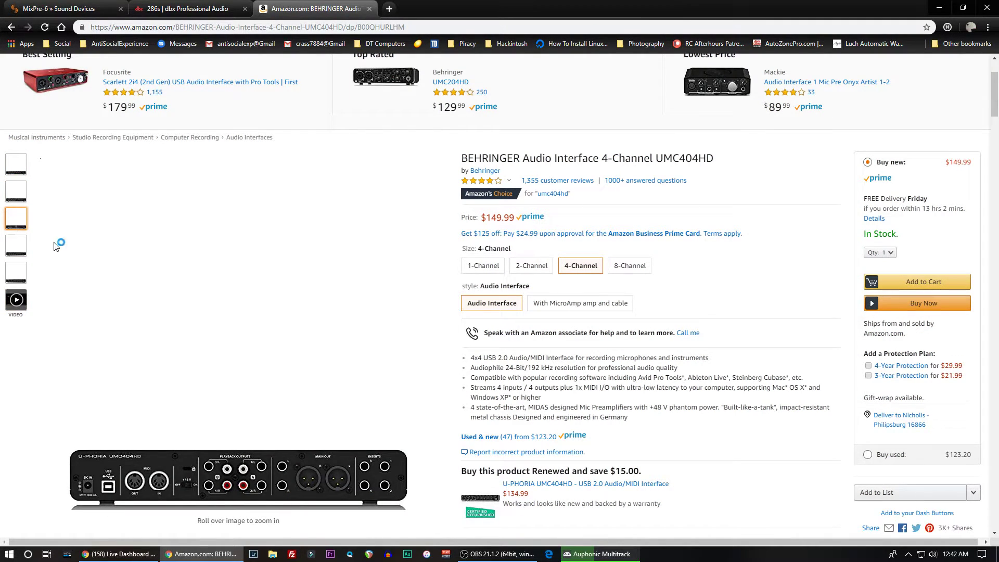
mouse_move(208, 420)
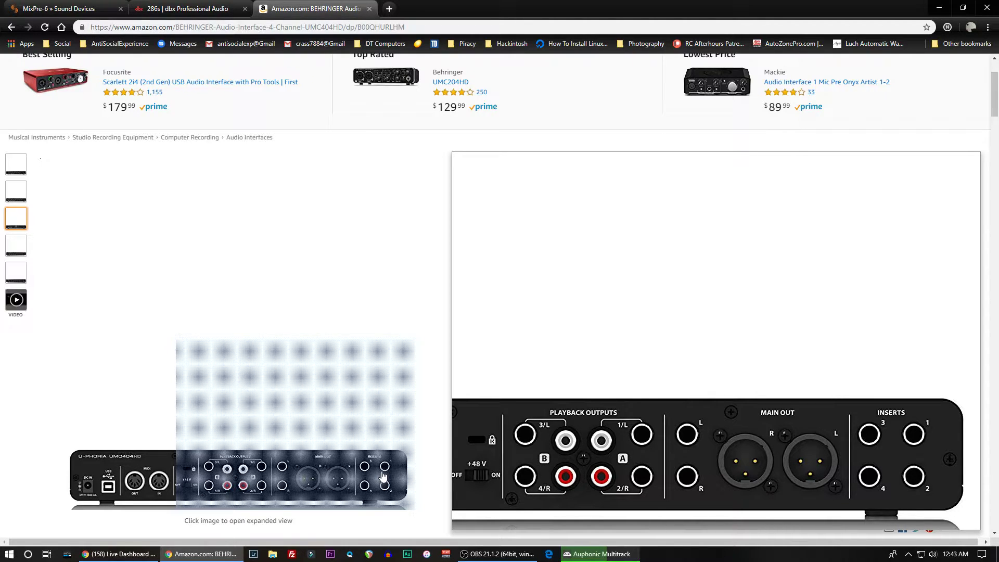
- View the dbx 286s page, close the Amazon UMC404HD listing, and bring up the Sound Devices MixPre-6 page
left_click(164, 8)
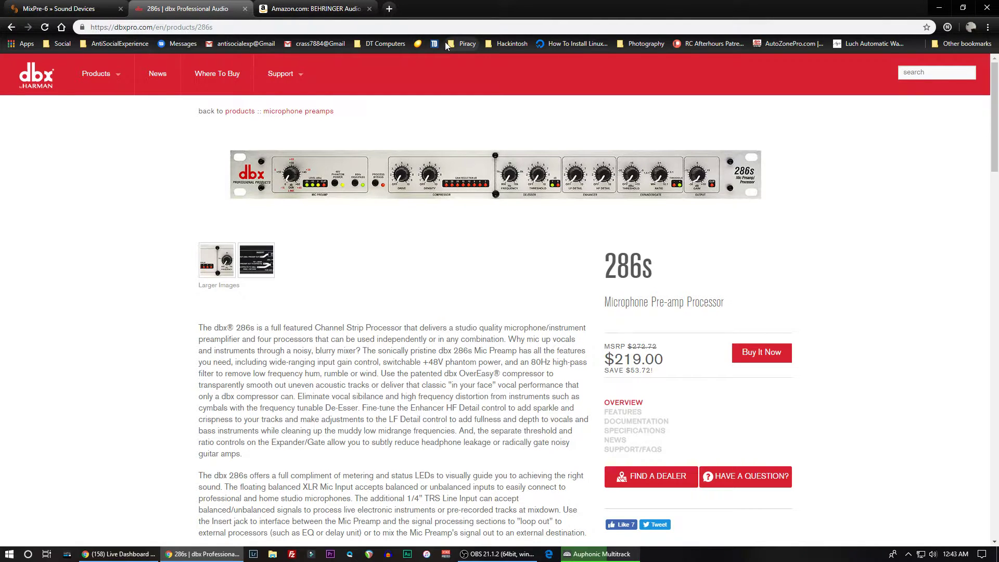
left_click(369, 8)
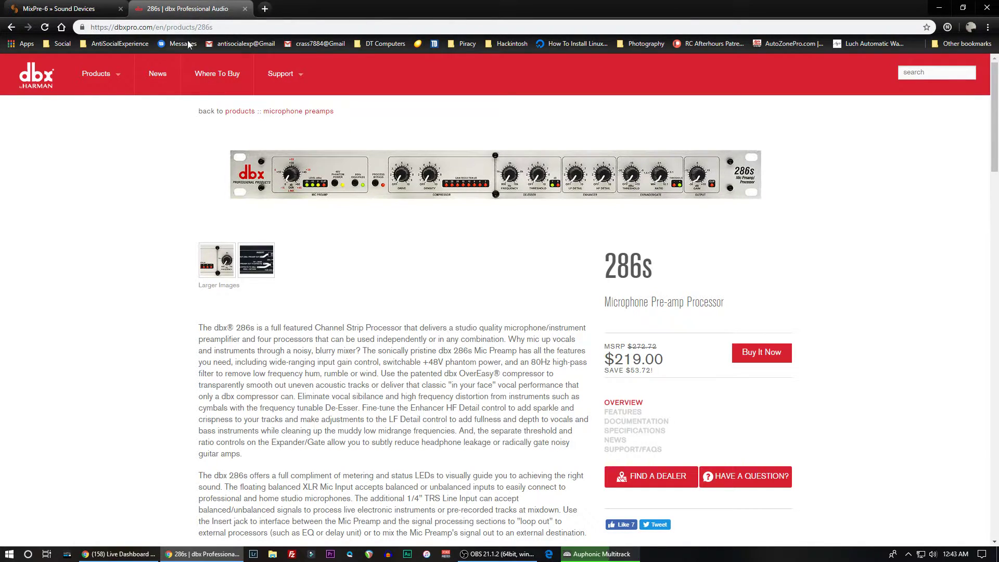
left_click(94, 10)
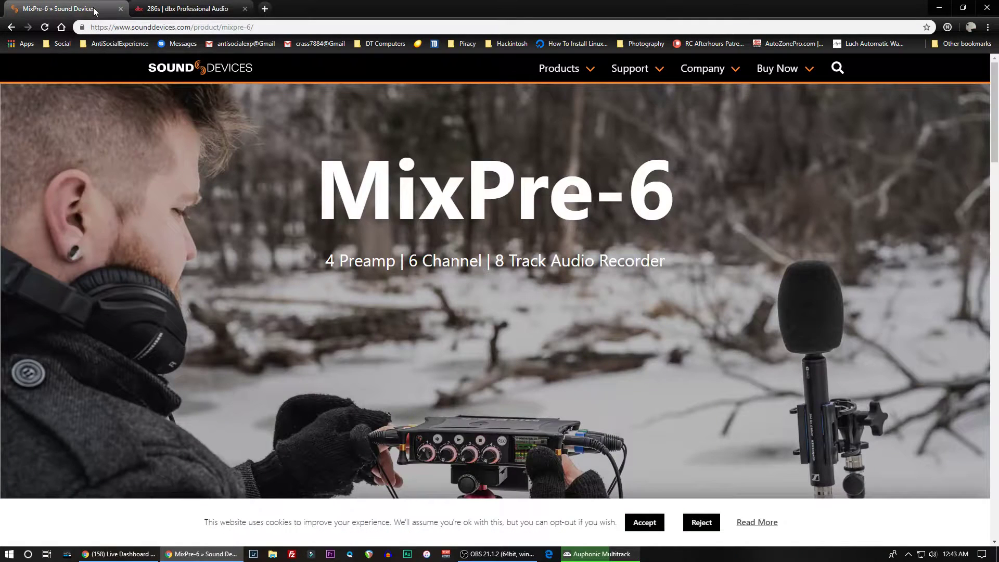
- Look through the MixPre-6 product page, examining its gallery, overview, feature sections, warranty and box contents, and return to its beginning
scroll(401, 361, "down", 8)
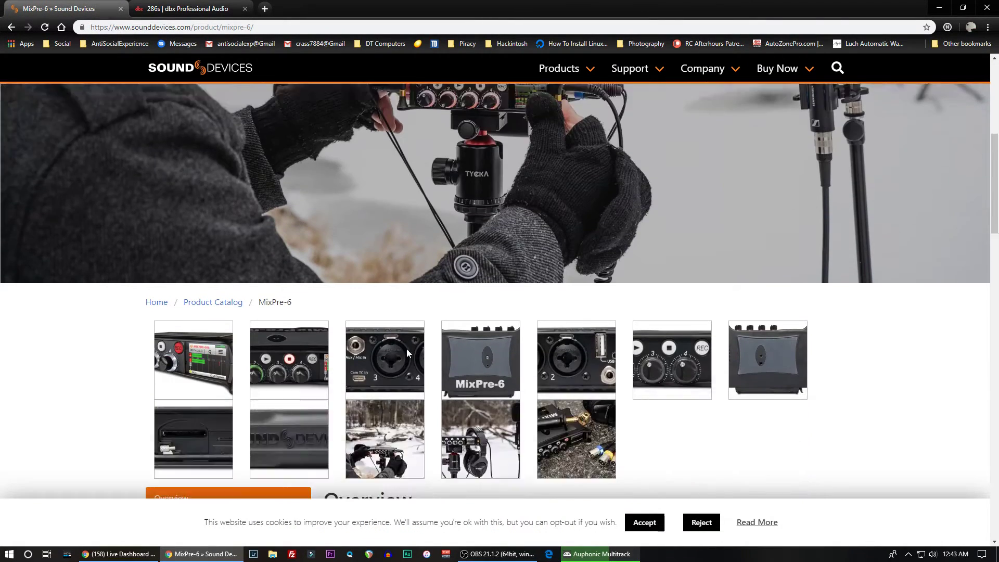
scroll(409, 348, "down", 5)
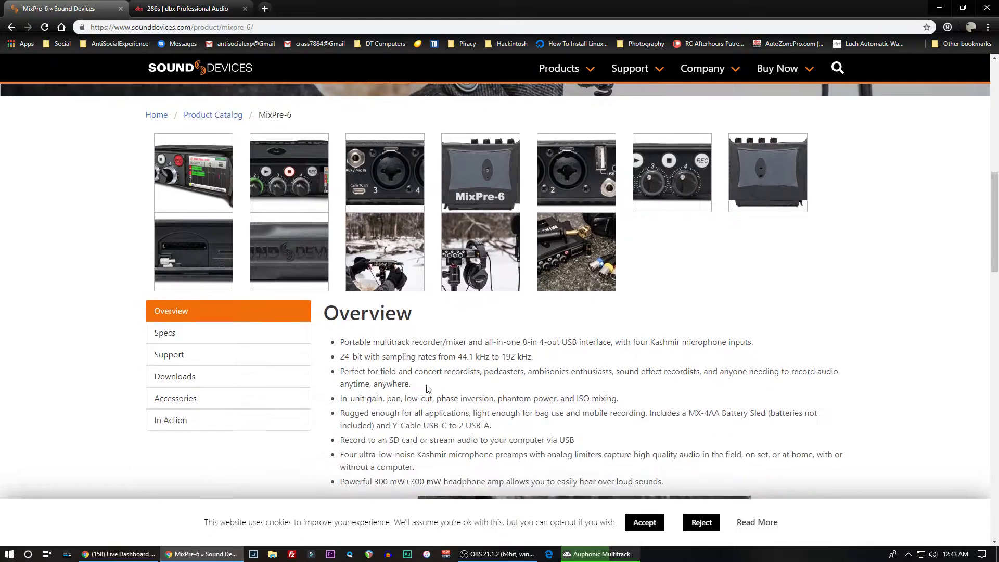
scroll(402, 358, "down", 3)
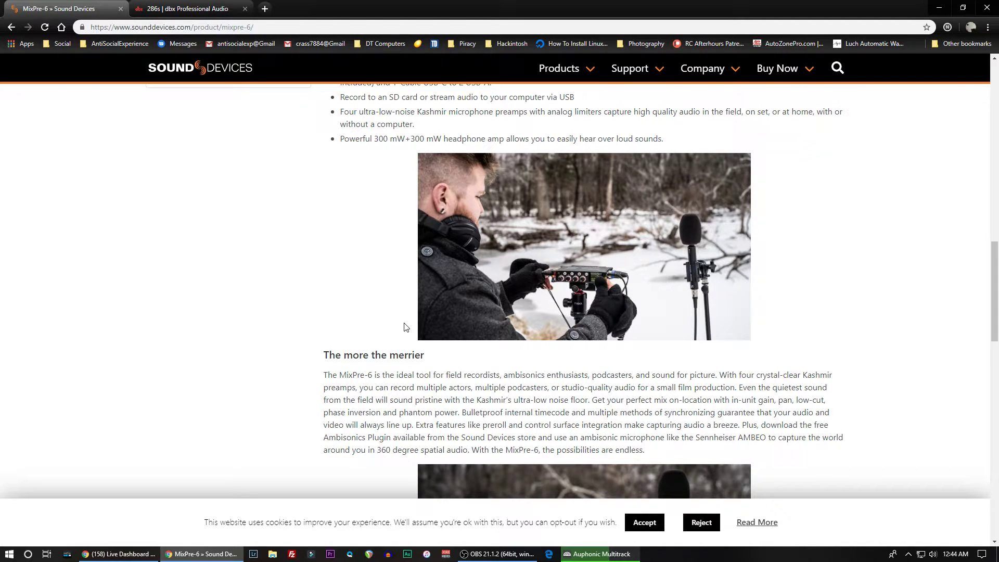
scroll(406, 327, "down", 7)
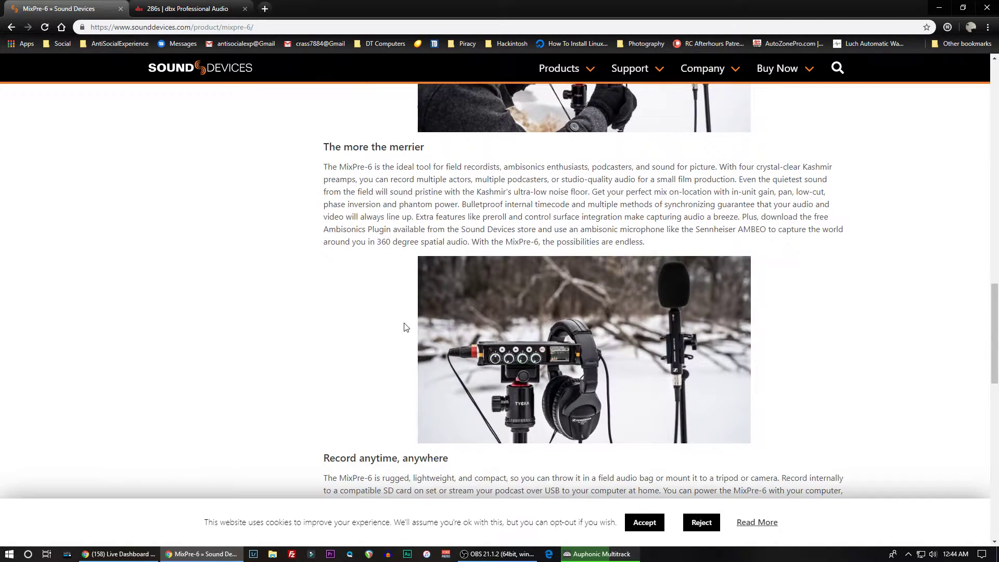
scroll(537, 395, "down", 3)
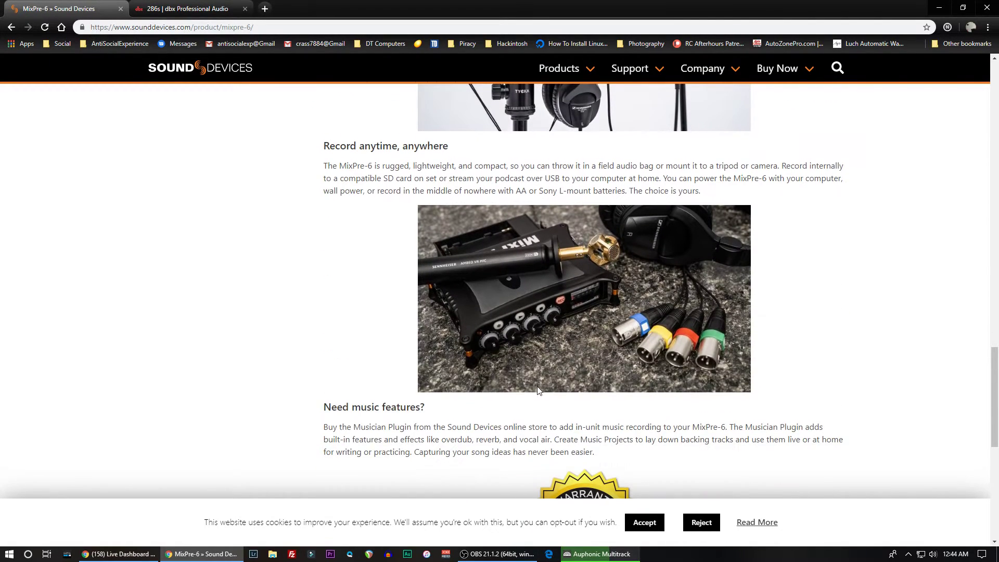
scroll(510, 300, "down", 3)
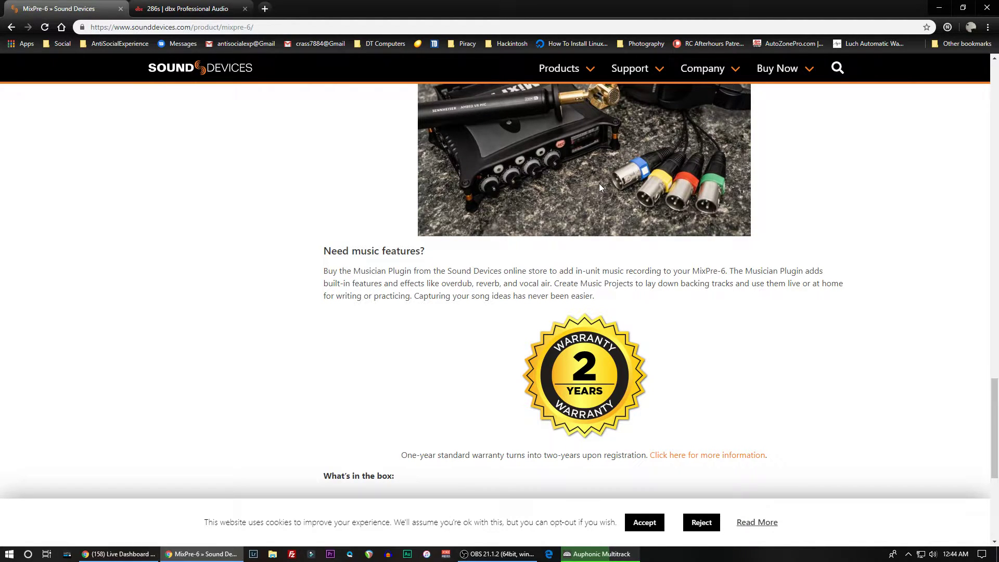
scroll(557, 180, "up", 7)
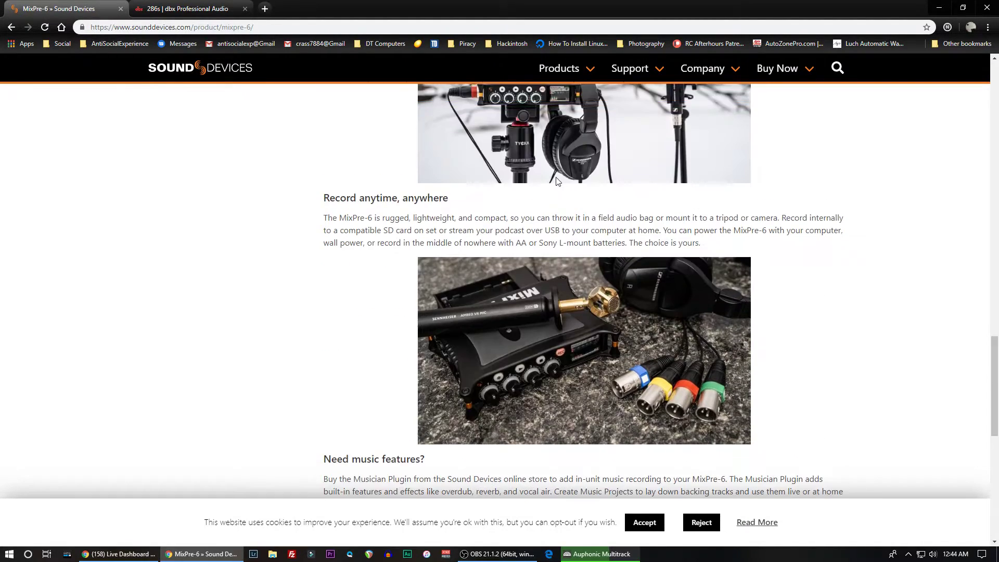
scroll(504, 294, "up", 1)
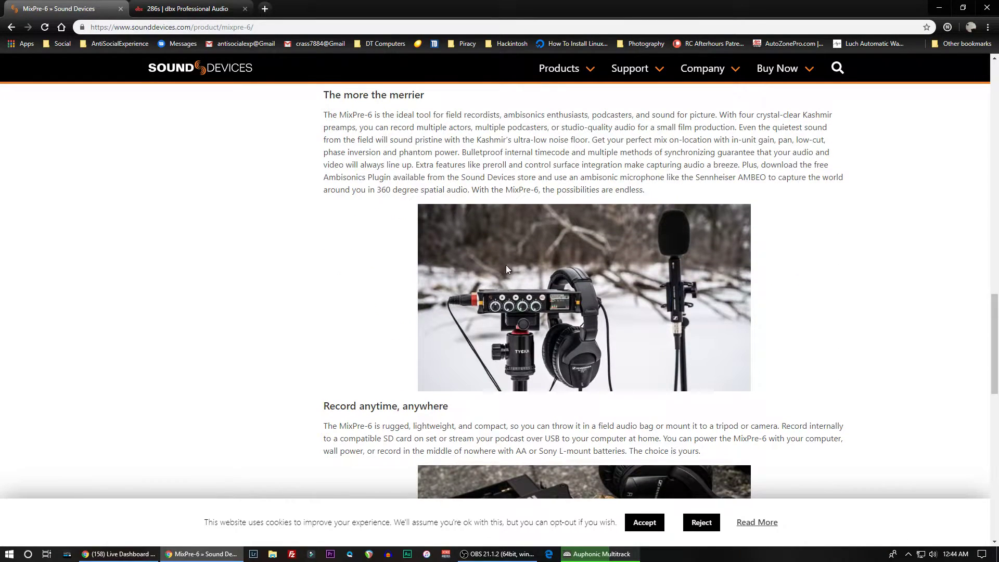
scroll(517, 311, "down", 15)
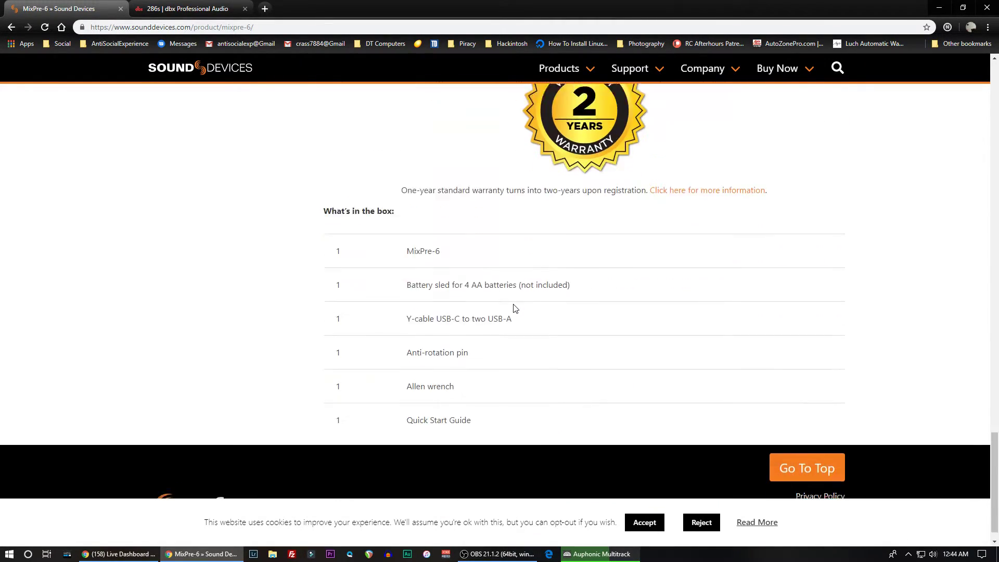
scroll(517, 304, "up", 15)
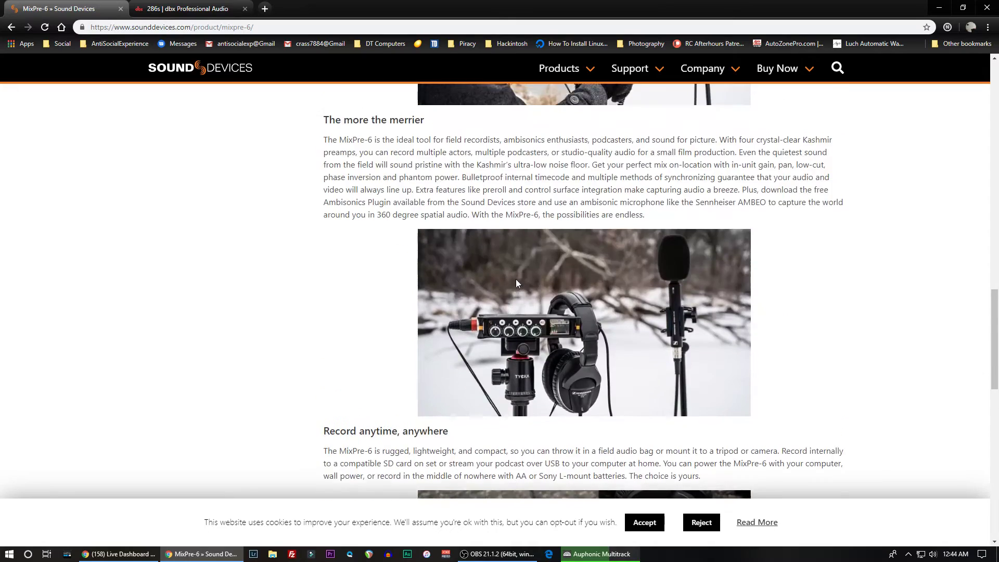
scroll(518, 281, "up", 11)
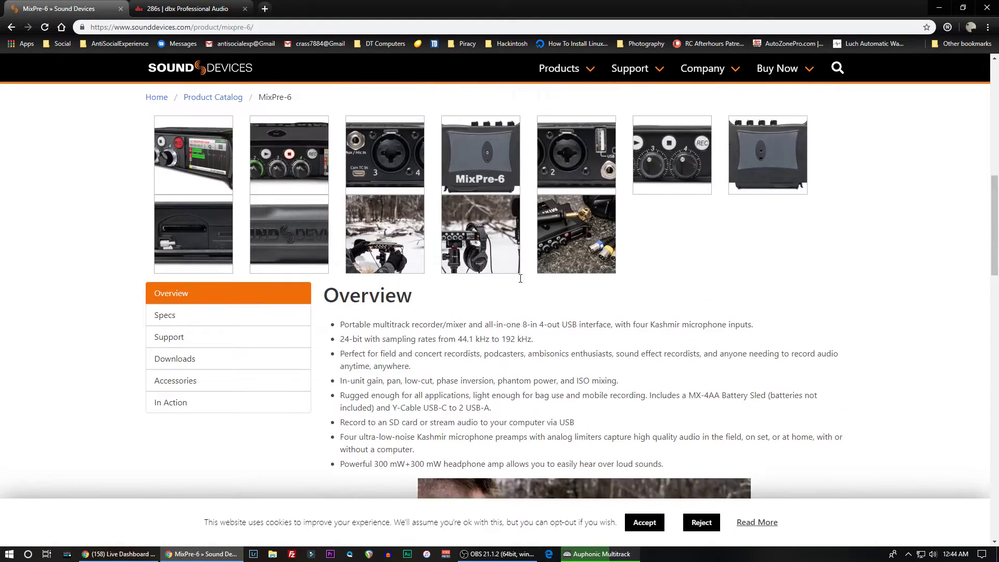
scroll(390, 164, "up", 6)
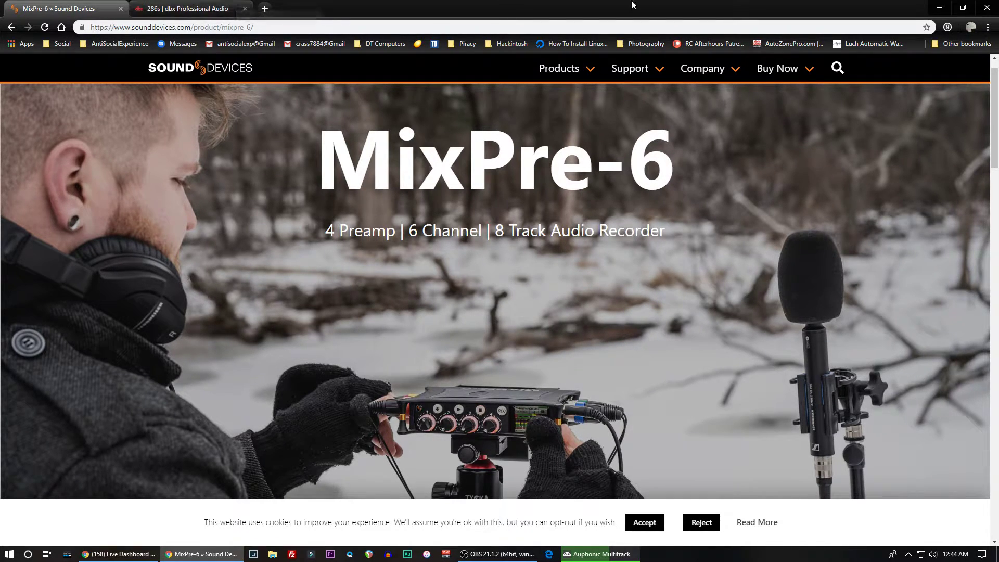
- Check the processing in Auphonic Multitrack, close the Live Dashboard browser window, and bring the MixPre-6 page back
left_click(931, 6)
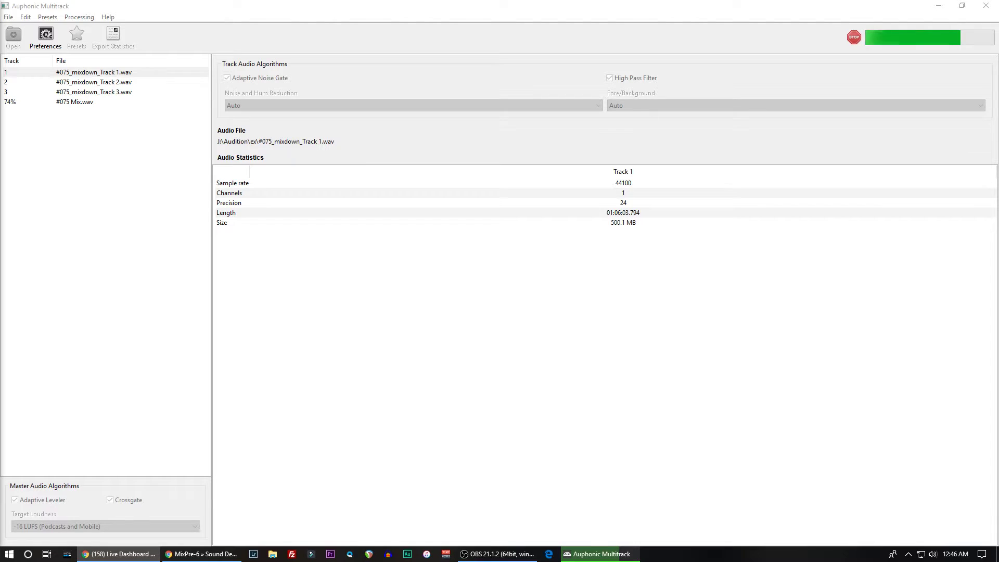
key("ctrl+w")
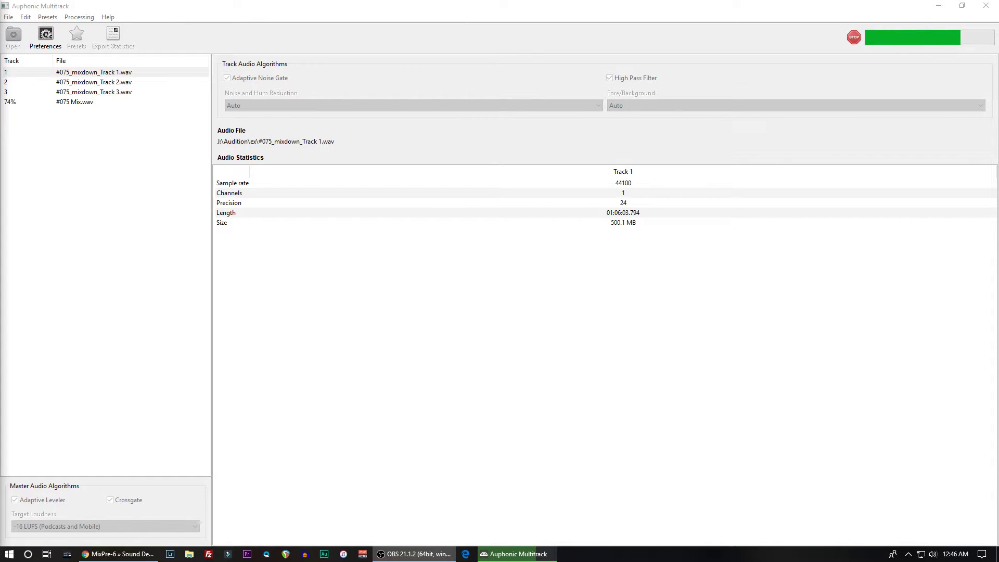
left_click(112, 555)
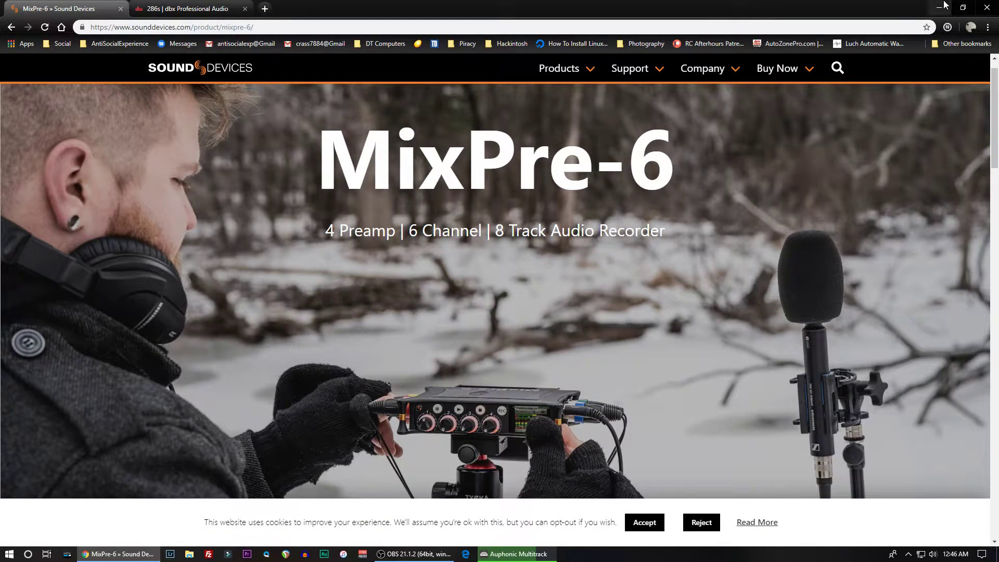
- Close the MixPre-6 browser window, open YouTube from the Social bookmarks in a new window, and move that window off this screen
left_click(986, 7)
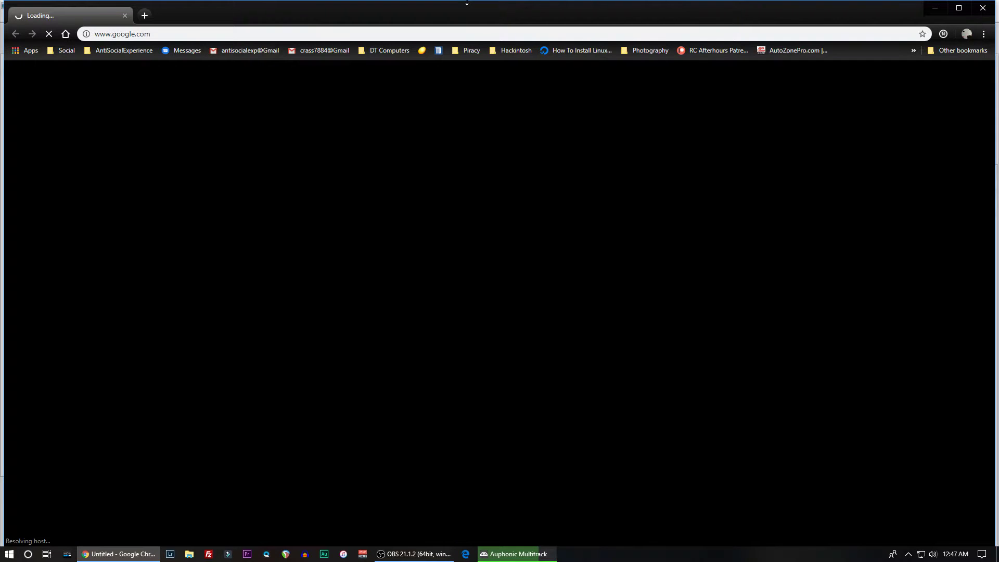
left_click(64, 49)
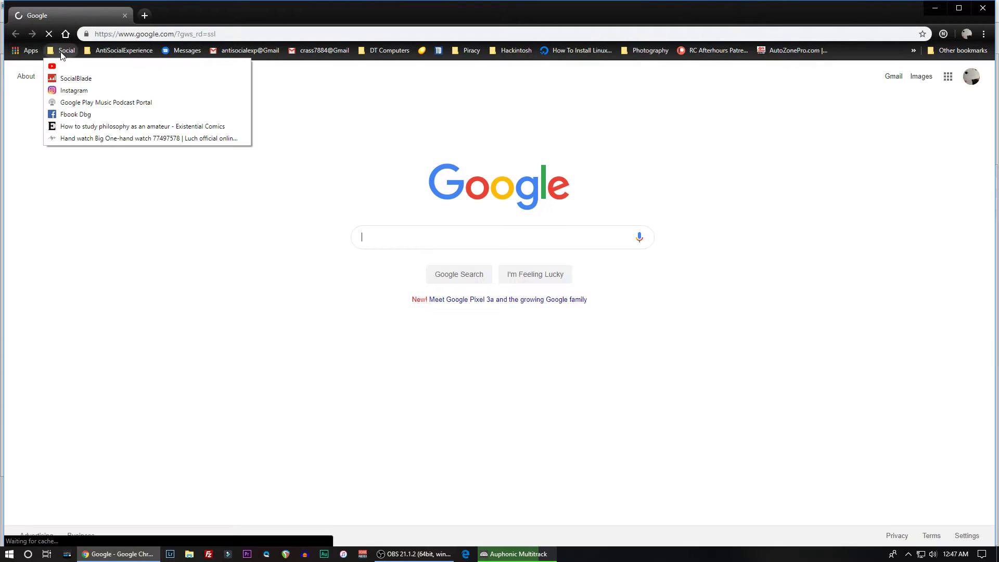
left_click(59, 66)
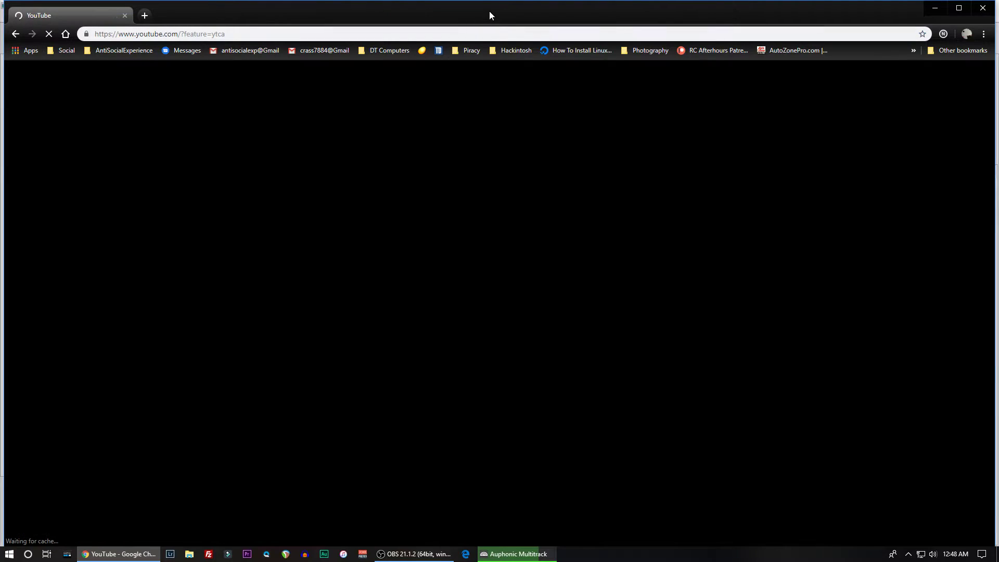
left_click_drag(491, 10, 0, 119)
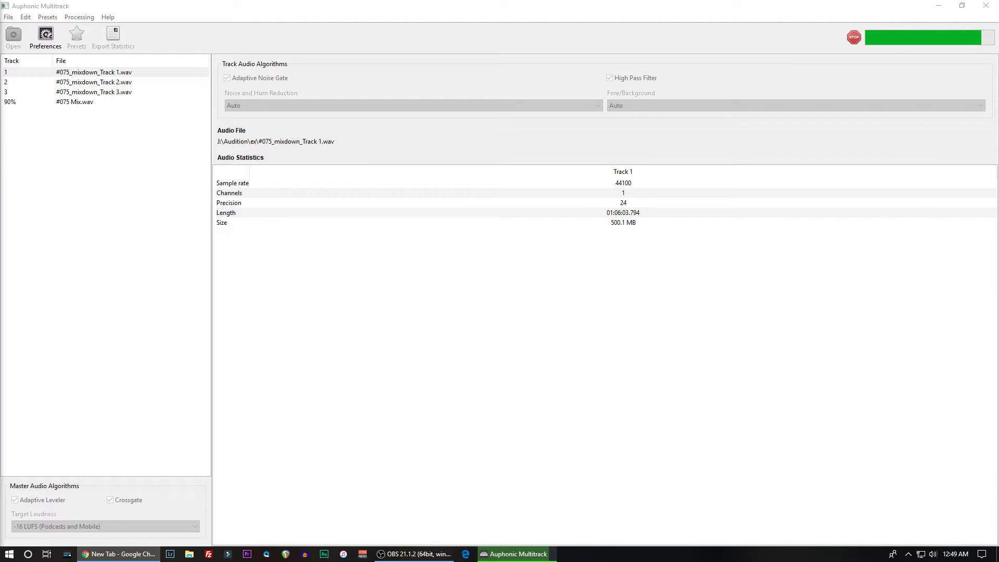
- Search the web for "umc 202" in a maximized new browser window and open Sweetwater's Behringer U-Phoria UMC202 page
left_click_drag(132, 62, 386, 1)
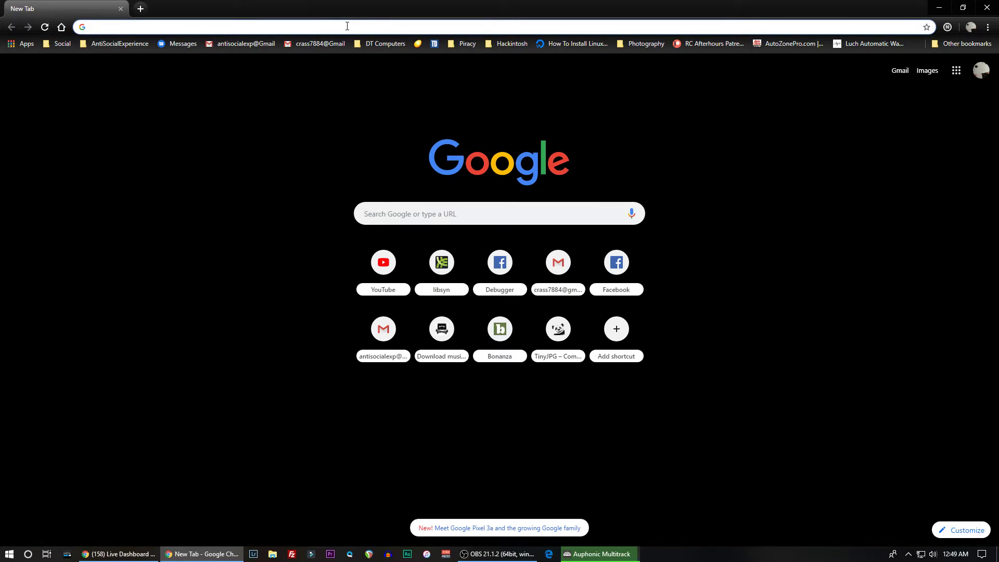
left_click(347, 26)
type("umc ")
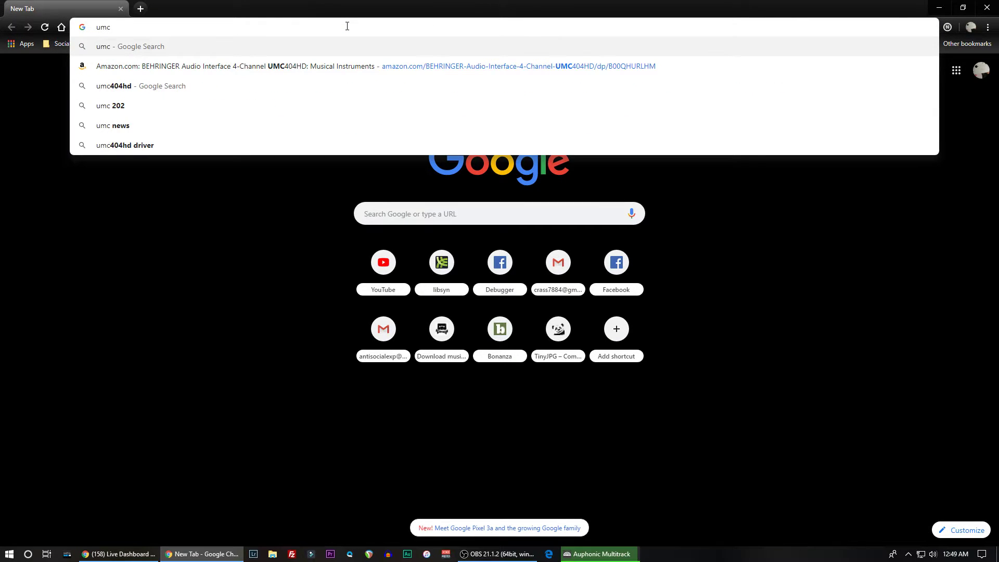
type("202")
key("Return")
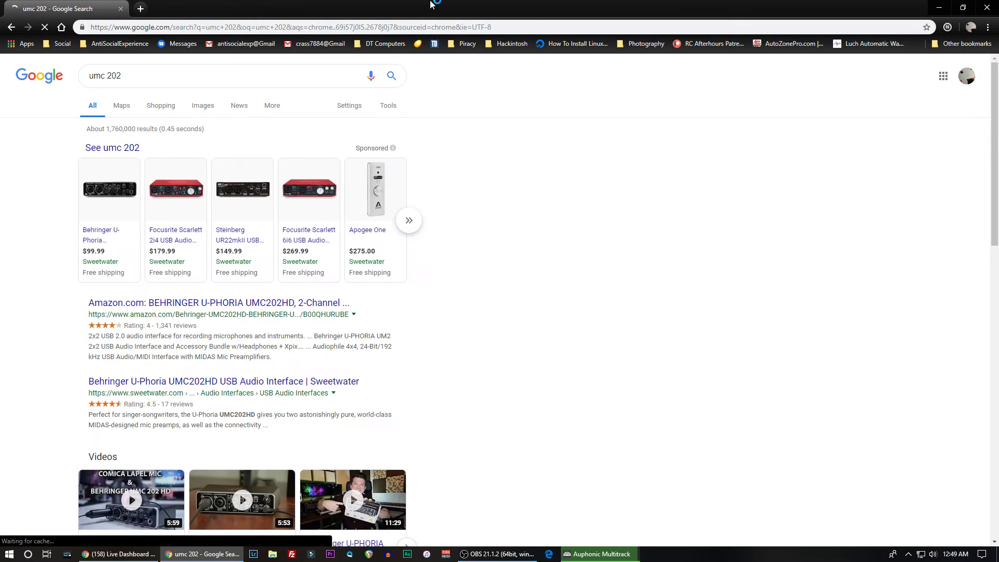
mouse_move(101, 194)
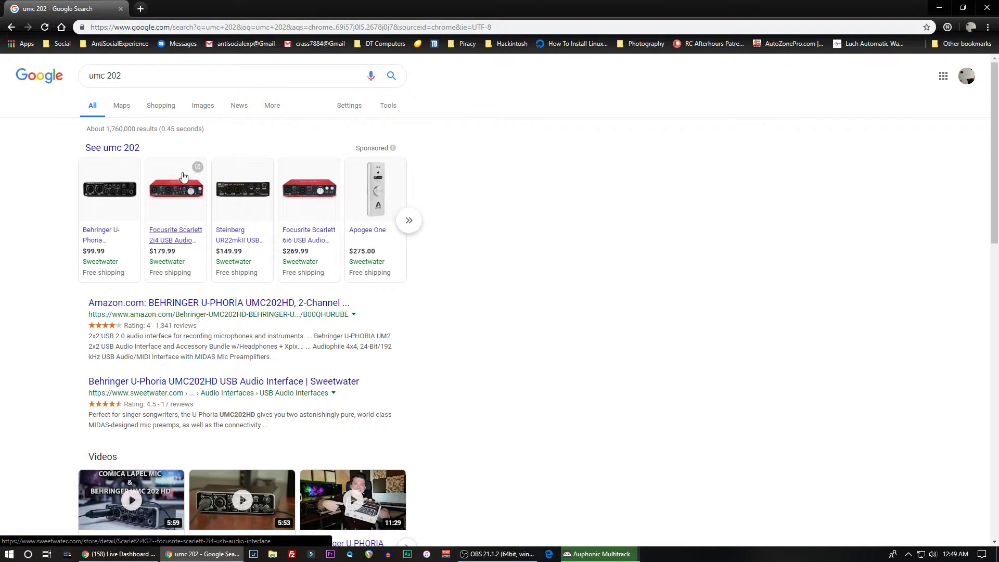
scroll(213, 276, "down", 2)
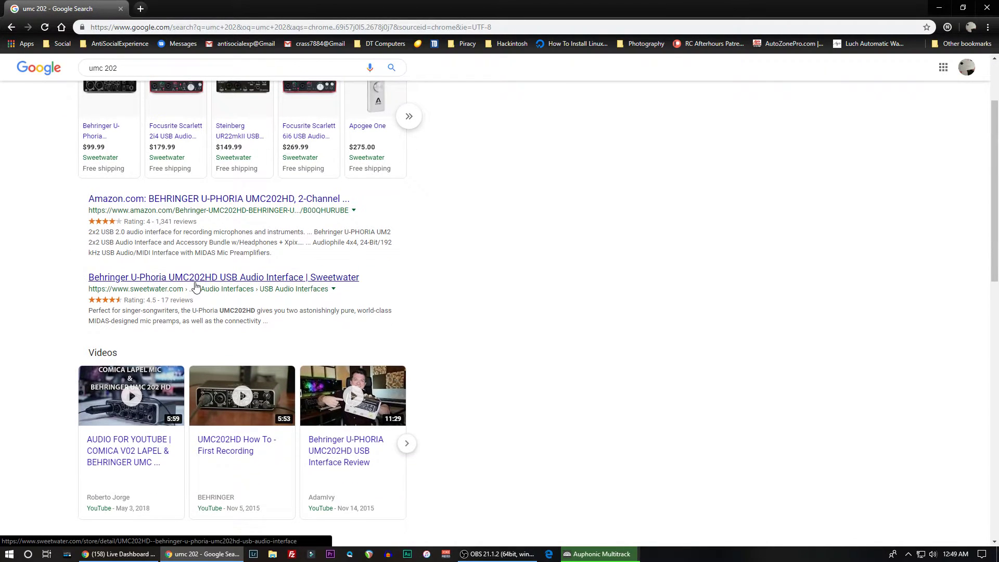
scroll(182, 285, "down", 3)
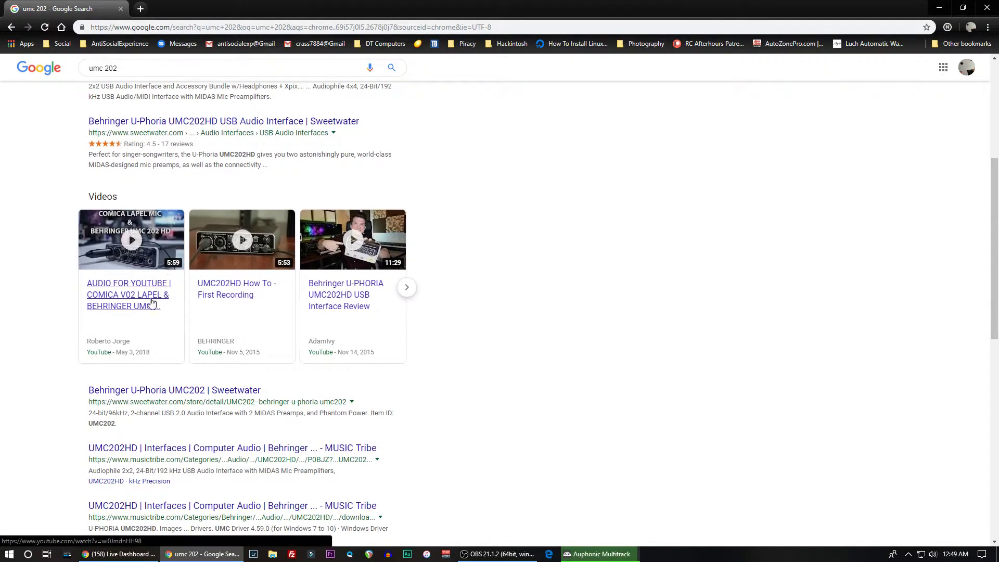
left_click(127, 397)
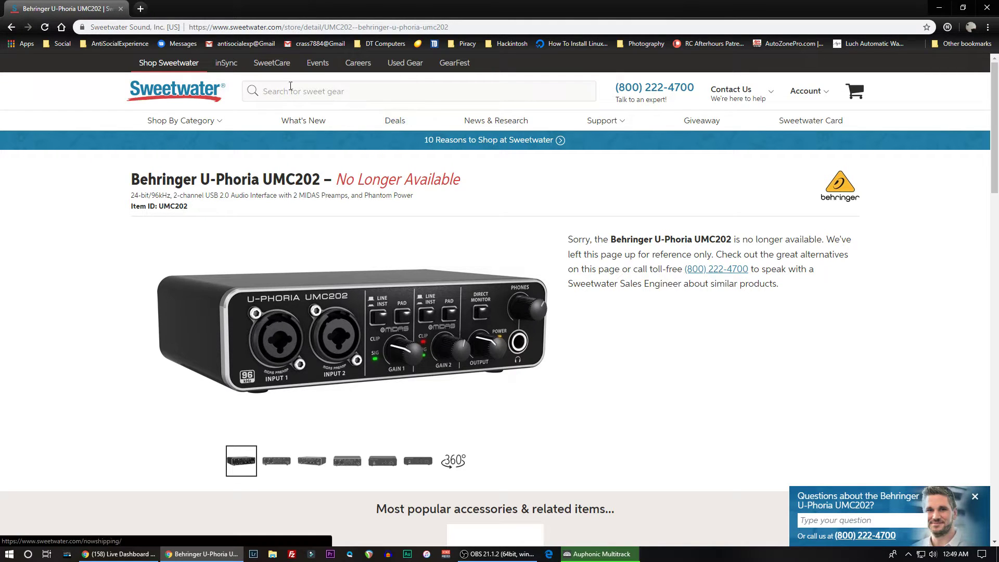
- Search the web for "umc22" and examine the Amazon listing for the Behringer UMC22 audio interface
left_click(188, 28)
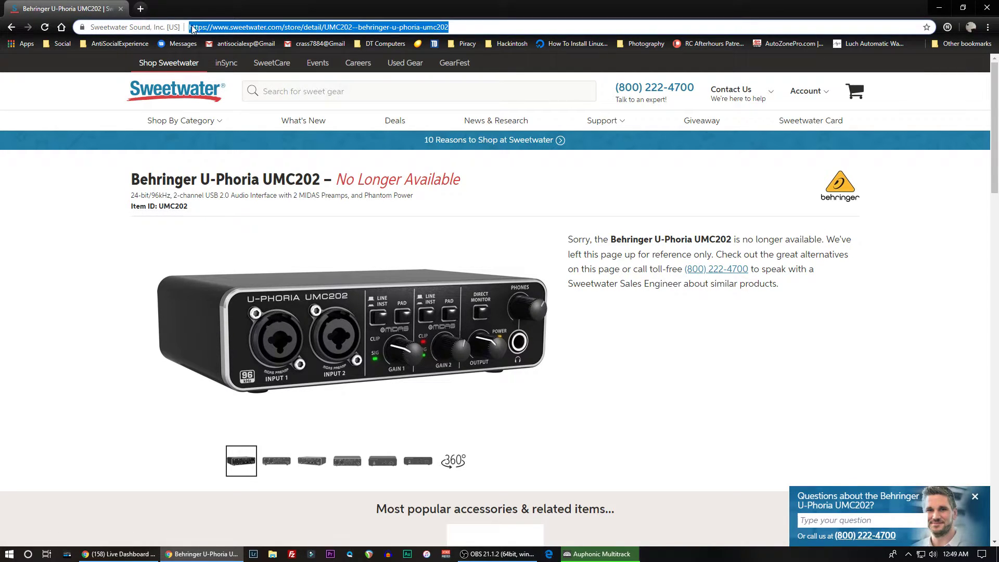
type("umc22")
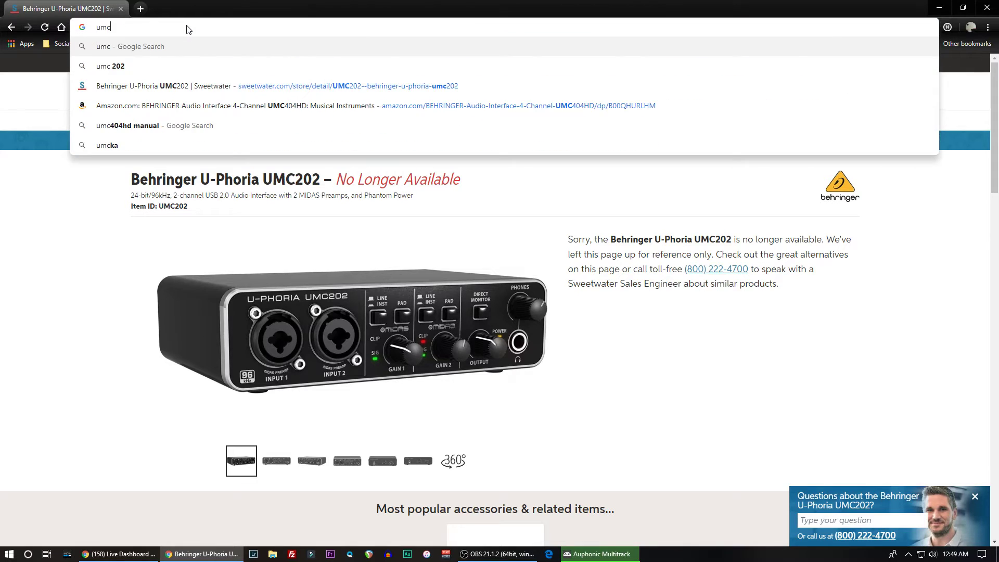
key("Return")
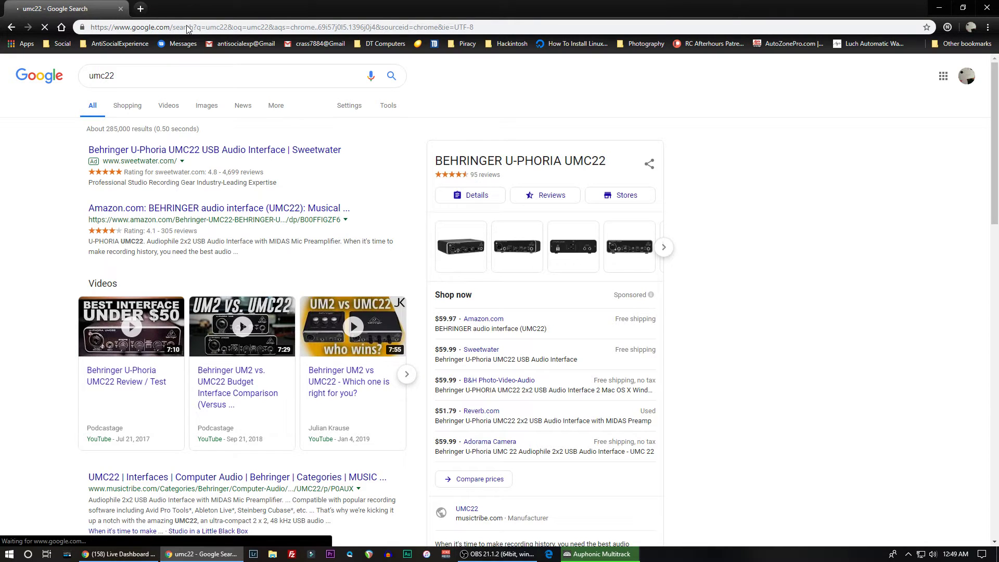
left_click(130, 208)
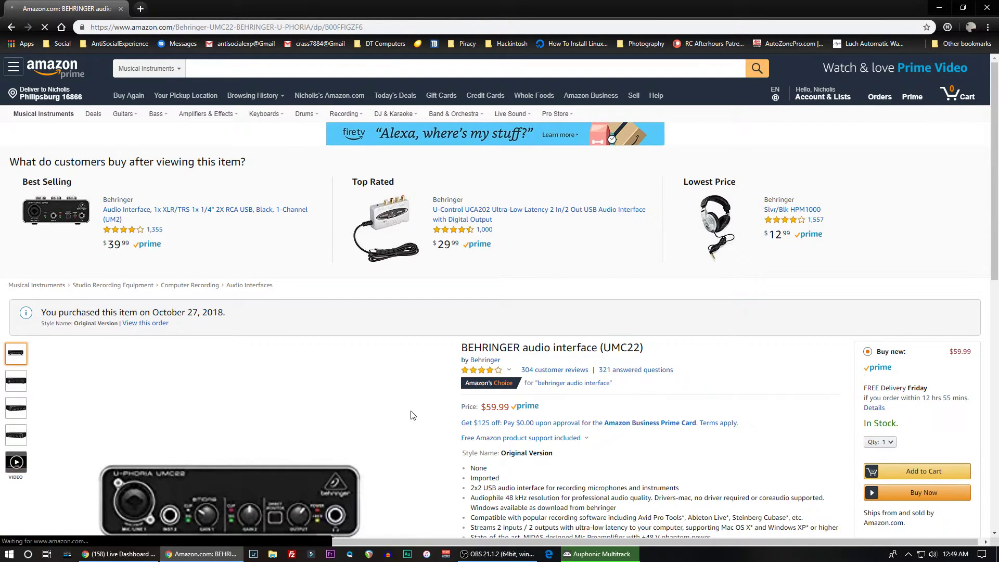
scroll(414, 415, "down", 3)
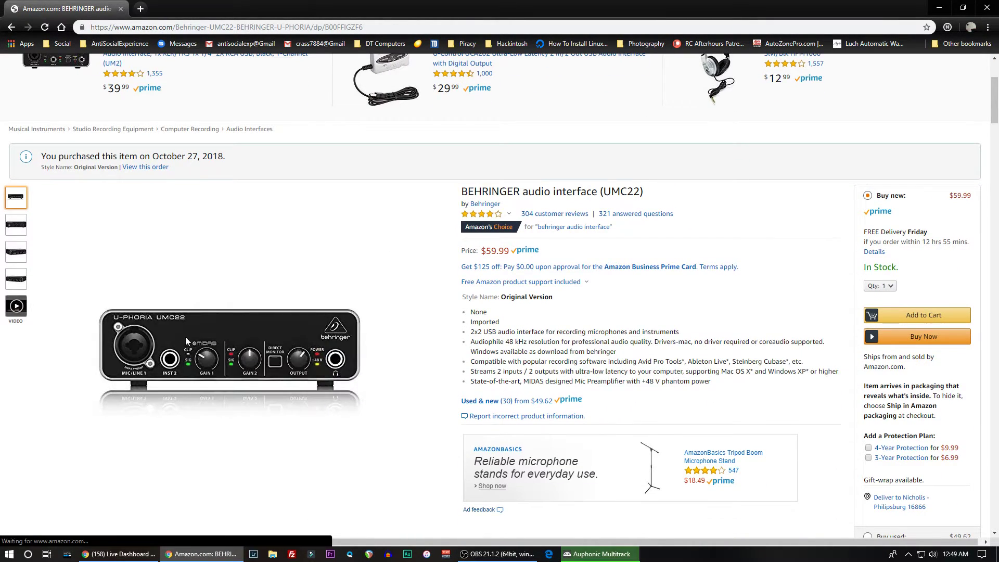
mouse_move(76, 359)
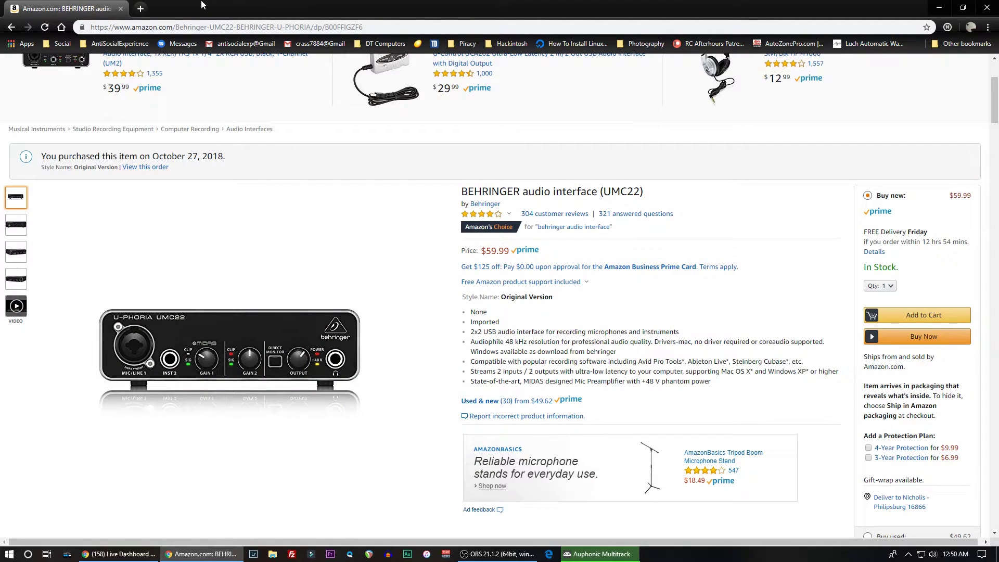
- Close the Amazon browser window and review the #075 Mix statistics in a maximized Auphonic Multitrack, restoring its window size
left_click(987, 7)
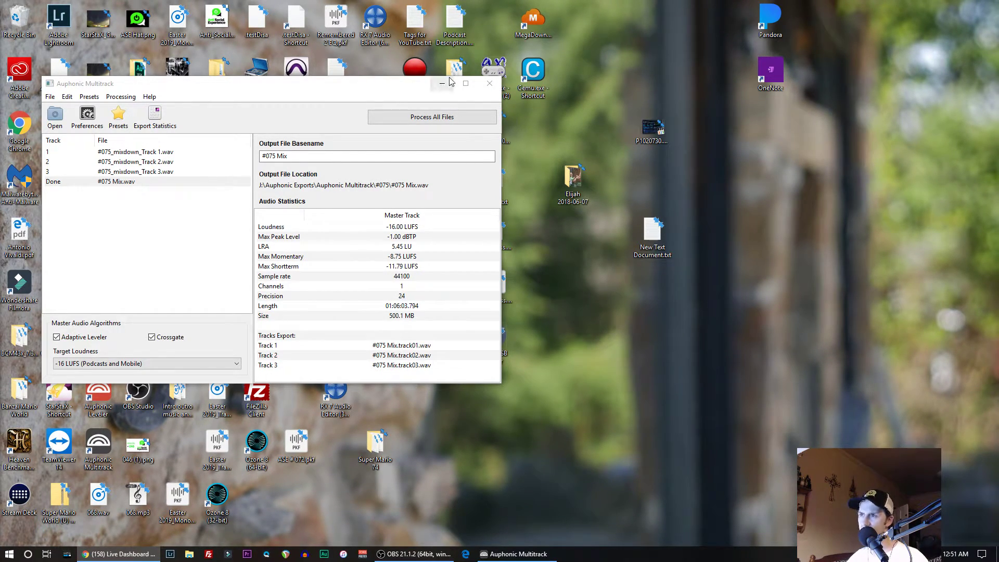
left_click(466, 83)
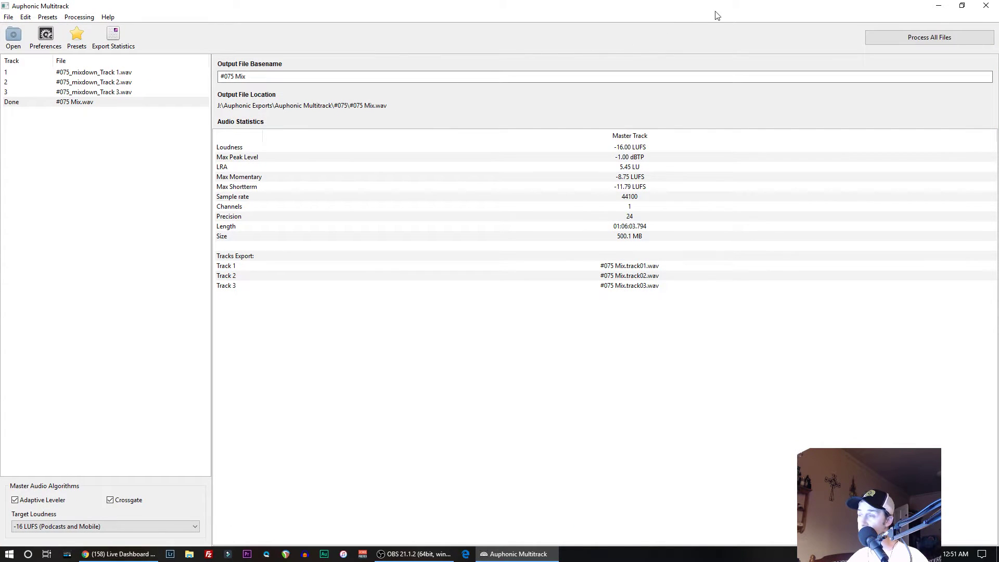
left_click(961, 5)
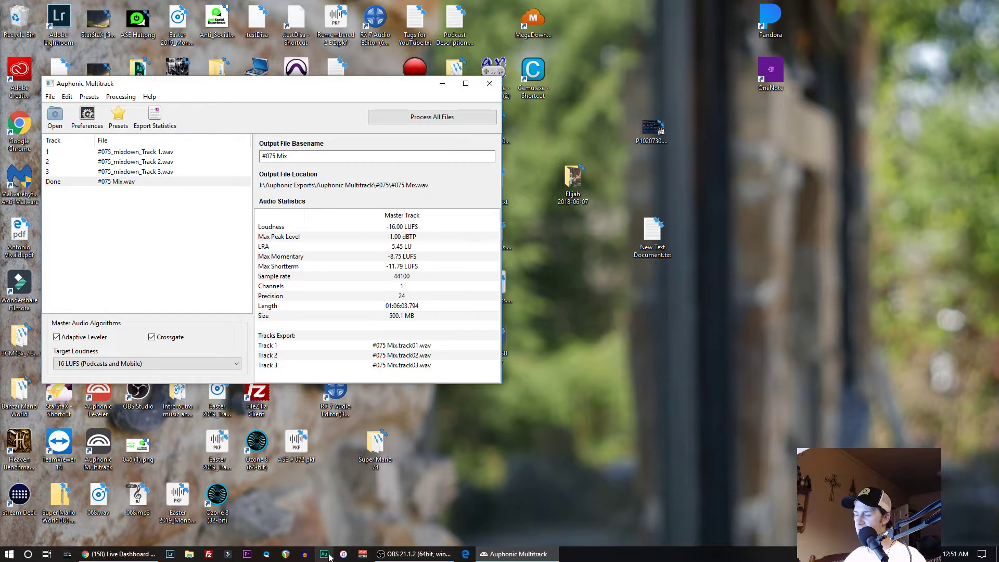
- Launch Adobe Audition and bring up the dialog for importing files
left_click(324, 555)
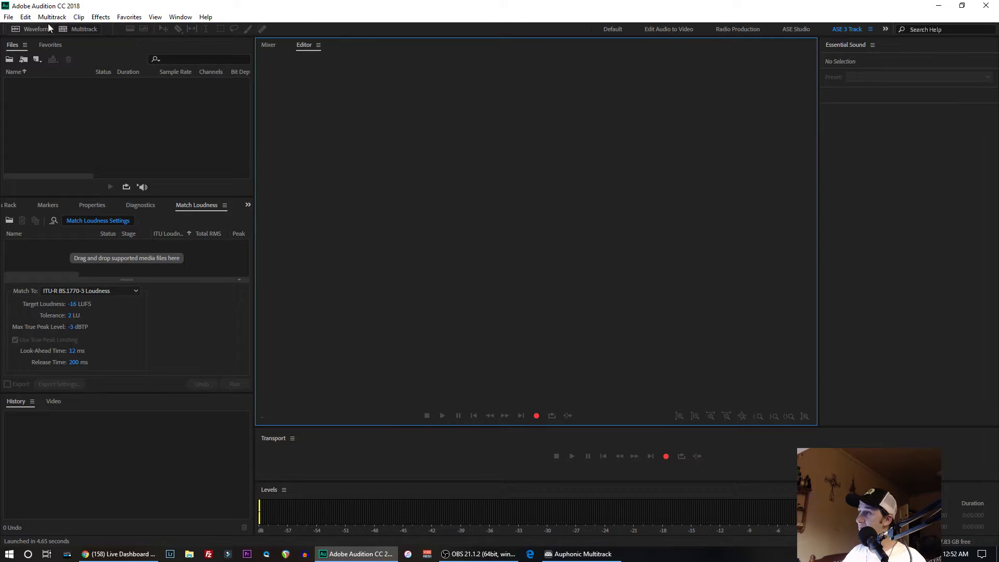
left_click(25, 17)
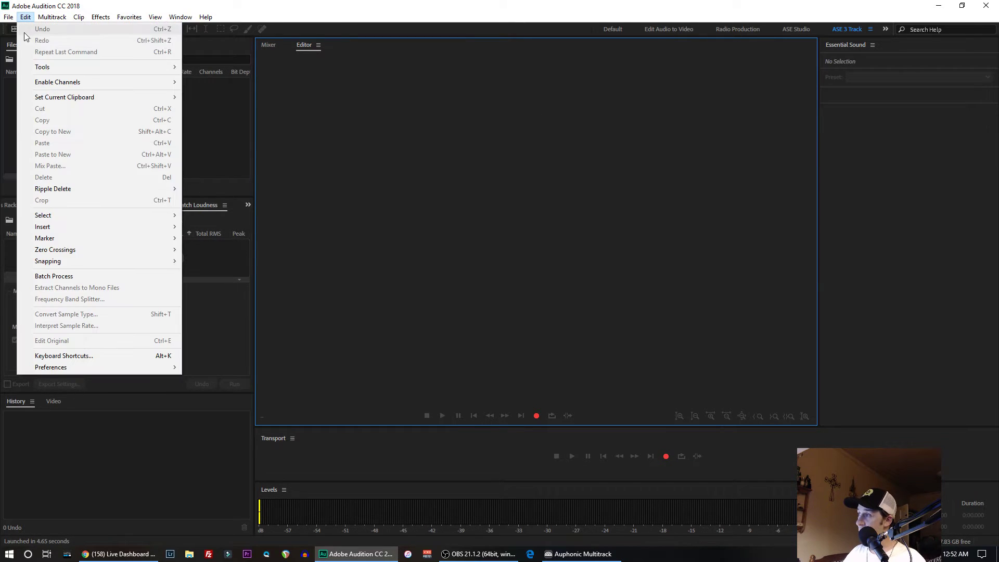
mouse_move(9, 19)
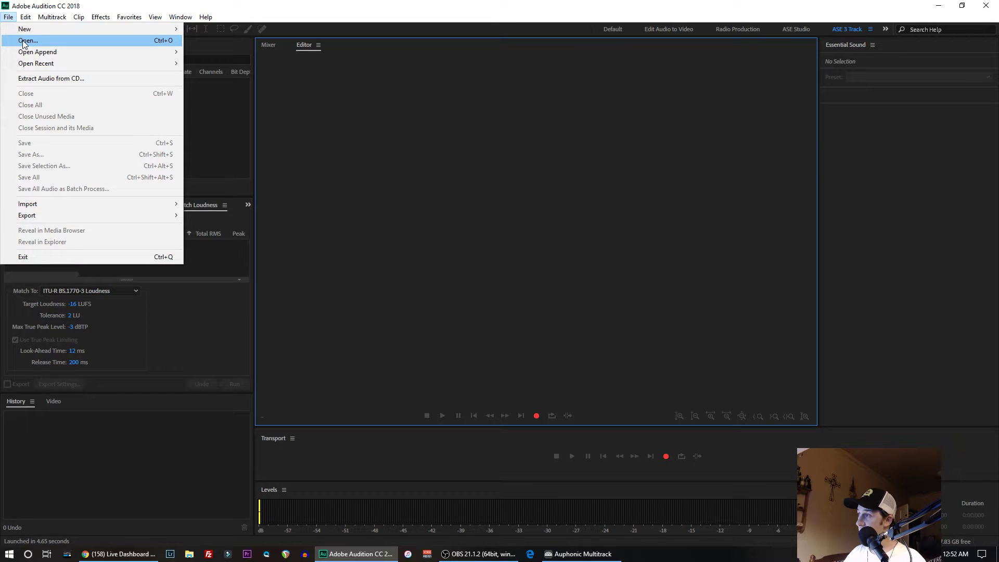
mouse_move(158, 203)
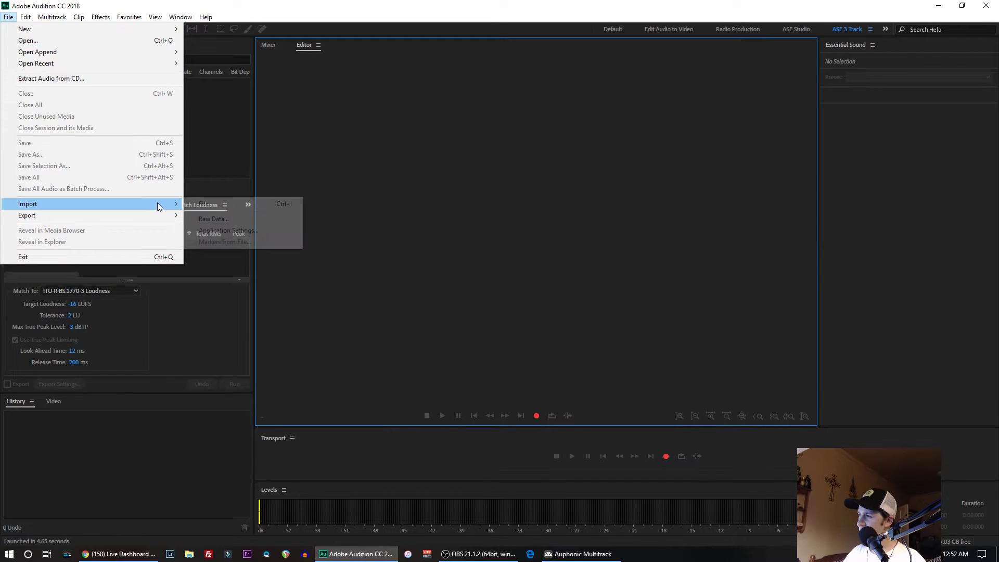
left_click(195, 204)
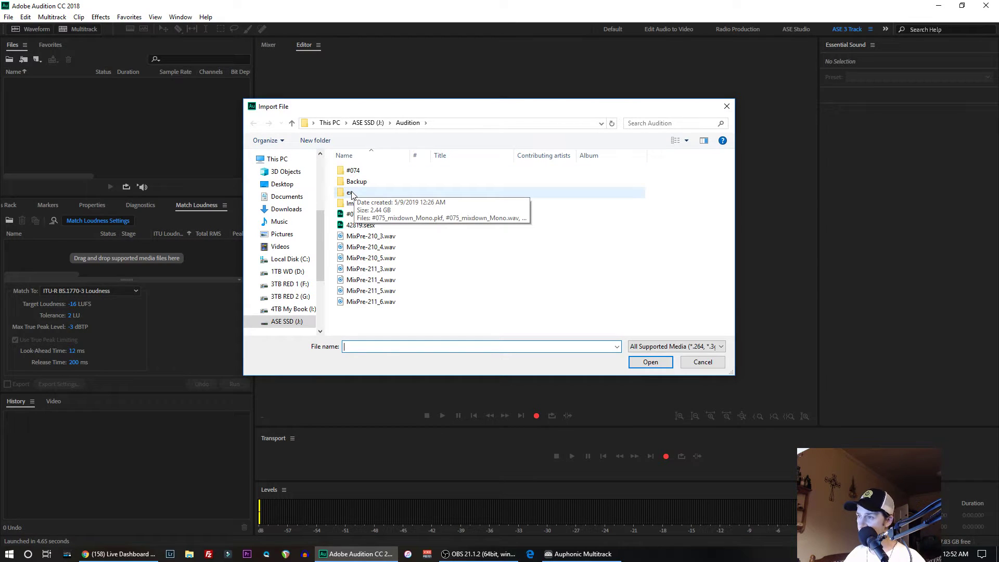
- Look through the ex folder in the import dialog, widening the Name column to read the full file names
double_click(352, 193)
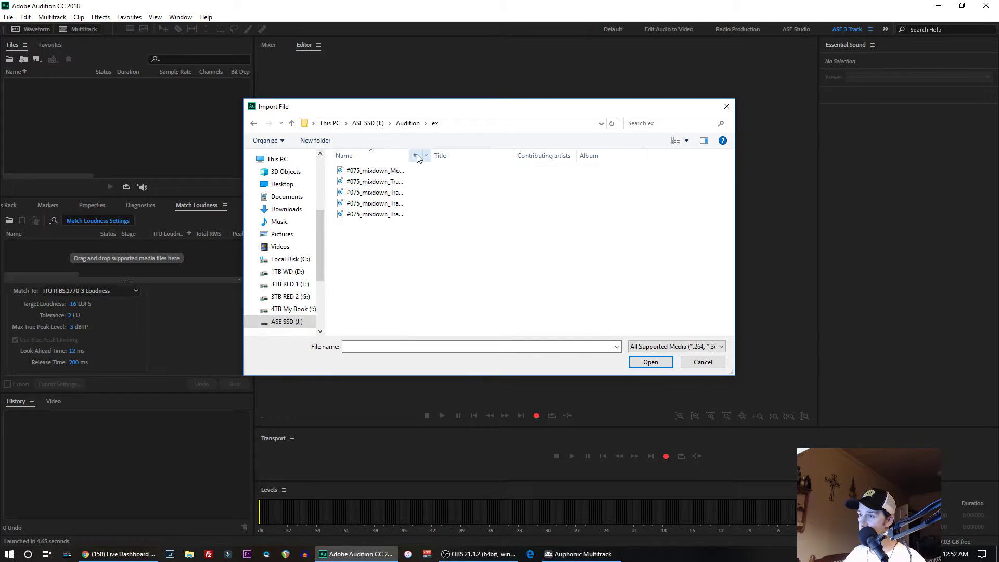
mouse_move(387, 155)
left_mouse_down()
mouse_move(479, 158)
mouse_move(396, 157)
left_mouse_up()
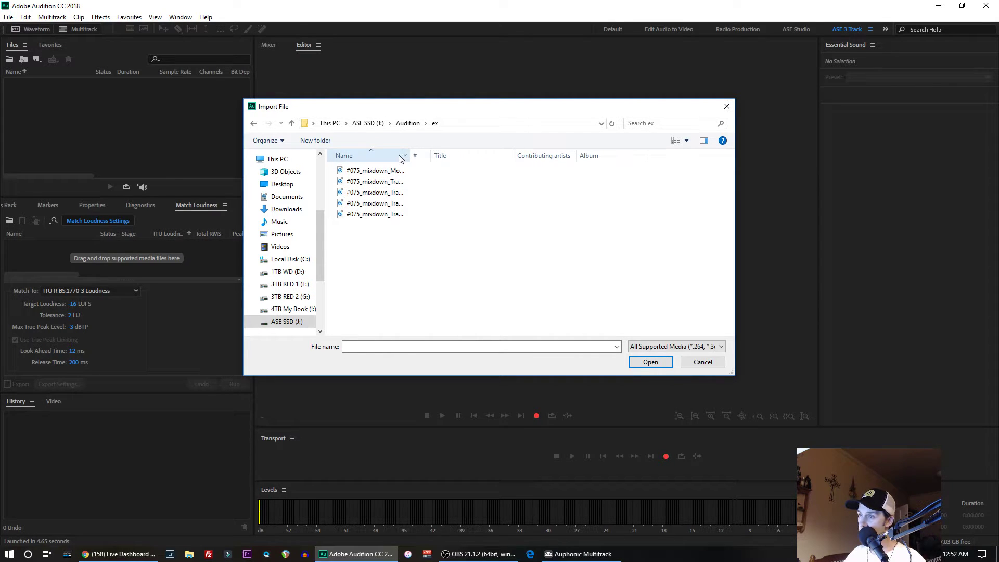
left_click_drag(410, 158, 462, 158)
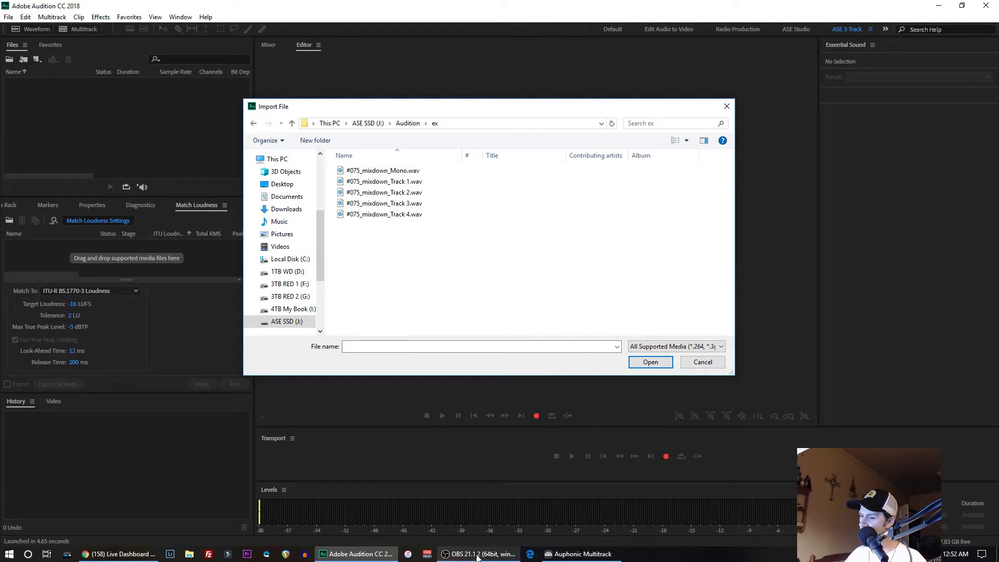
- Check the output location of the #075 Mix in Auphonic Multitrack and close the program
left_click(571, 555)
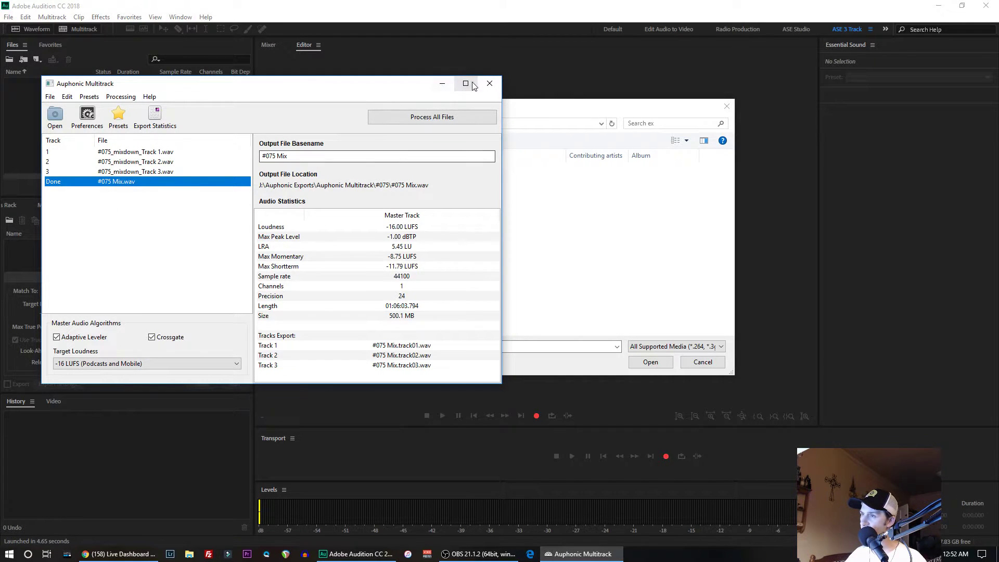
left_click(492, 84)
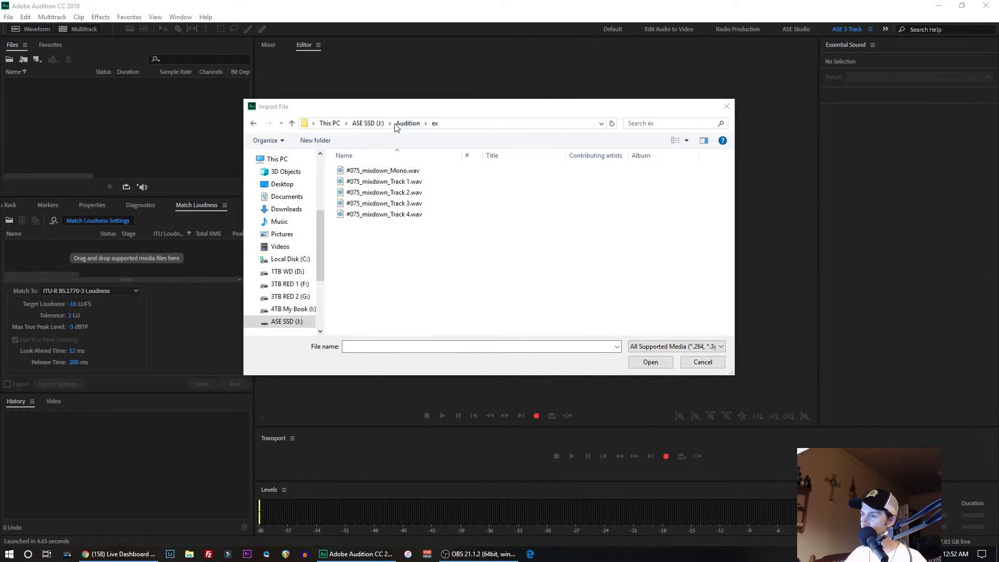
- Import #075 Mix.track01.wav, #075 Mix.track02.wav and #075 Mix.track03.wav from J:\Auphonic Exports\Auphonic Multitrack\#075 into Audition
left_click(367, 124)
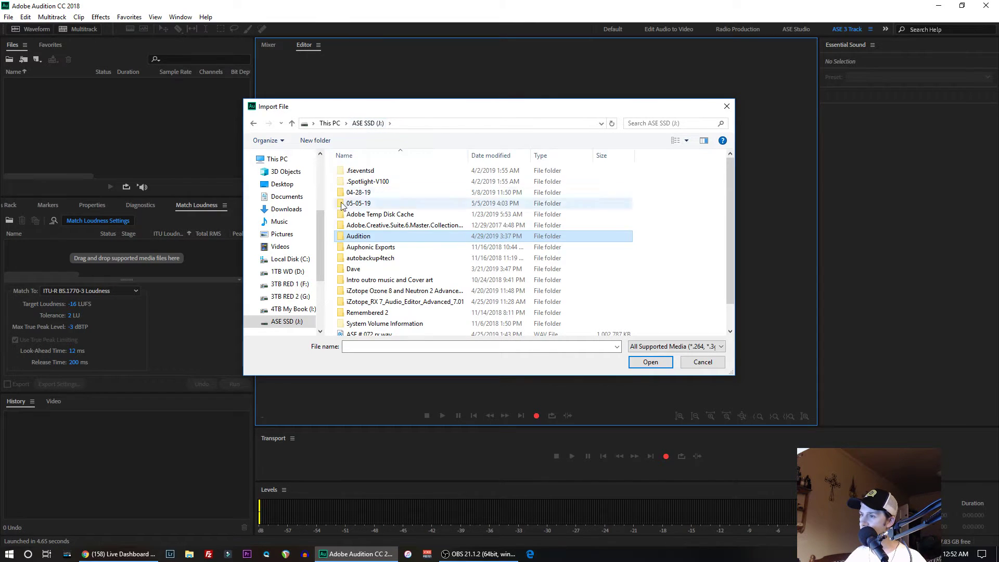
double_click(367, 248)
double_click(372, 171)
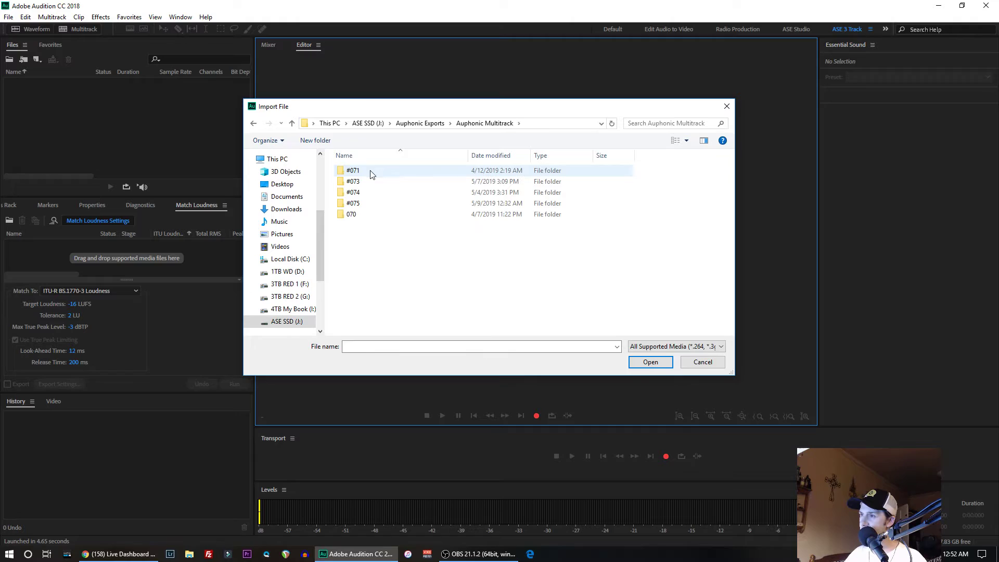
double_click(364, 203)
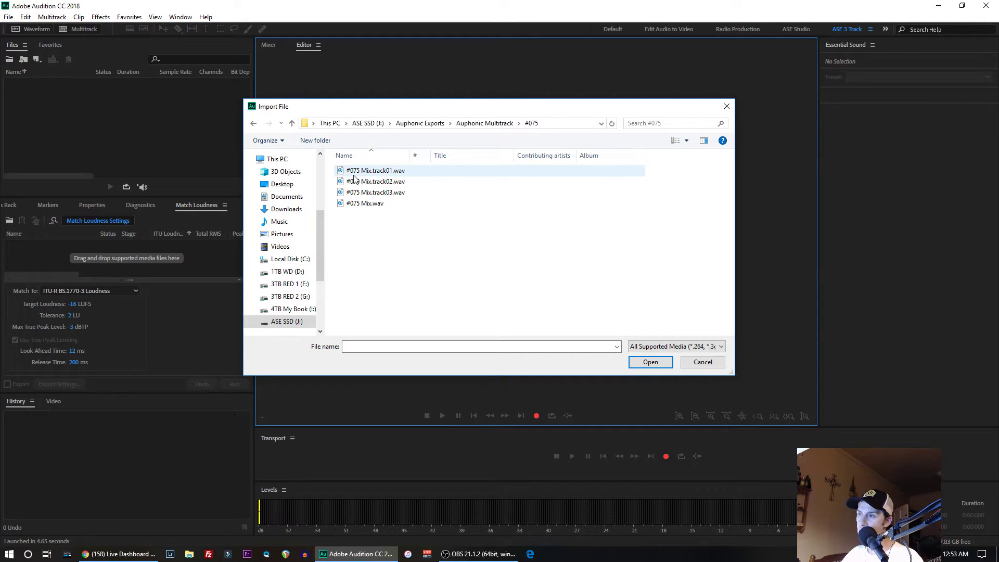
left_click_drag(335, 174, 368, 197)
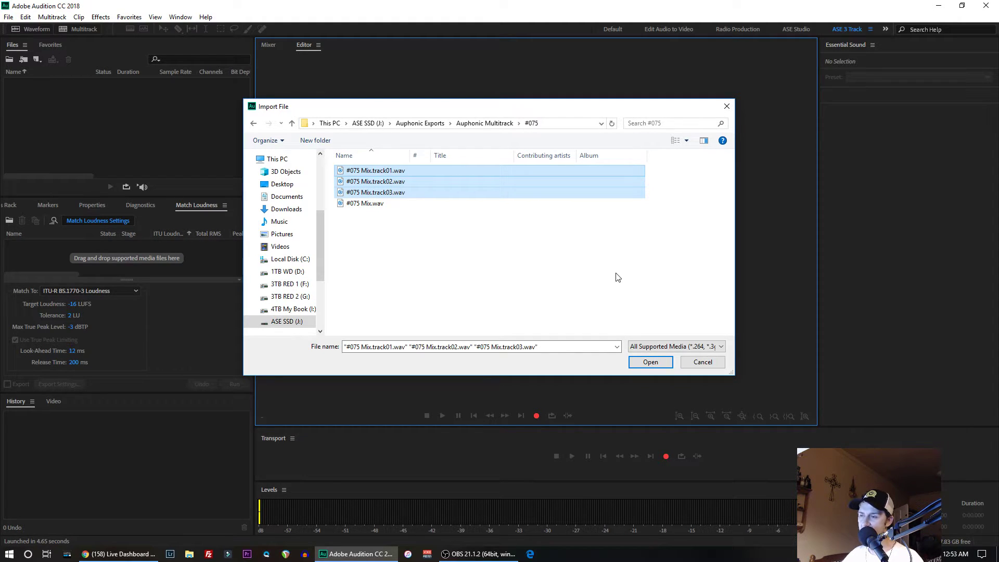
left_click(649, 363)
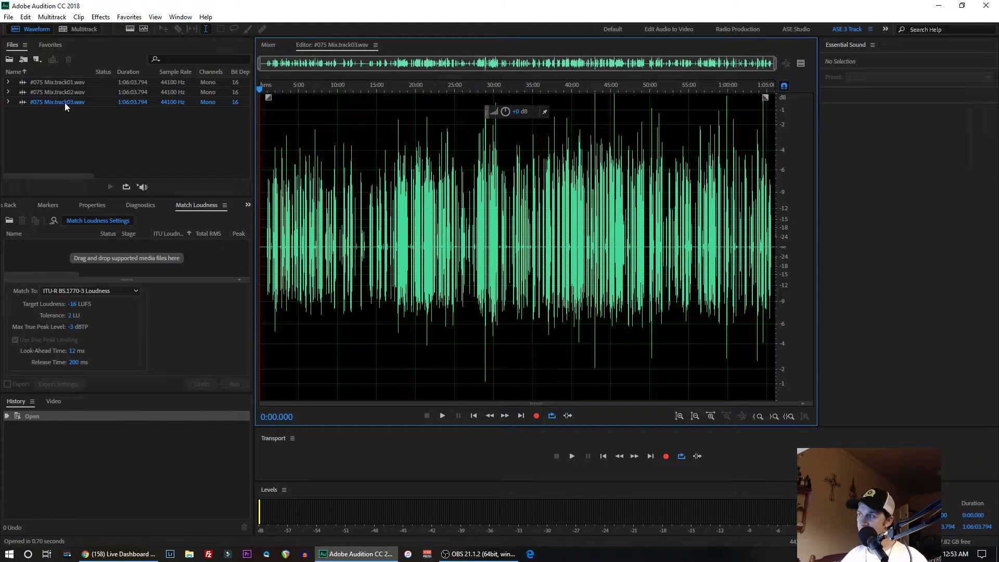
- Start a new multitrack session and name it #075EX
left_click(80, 29)
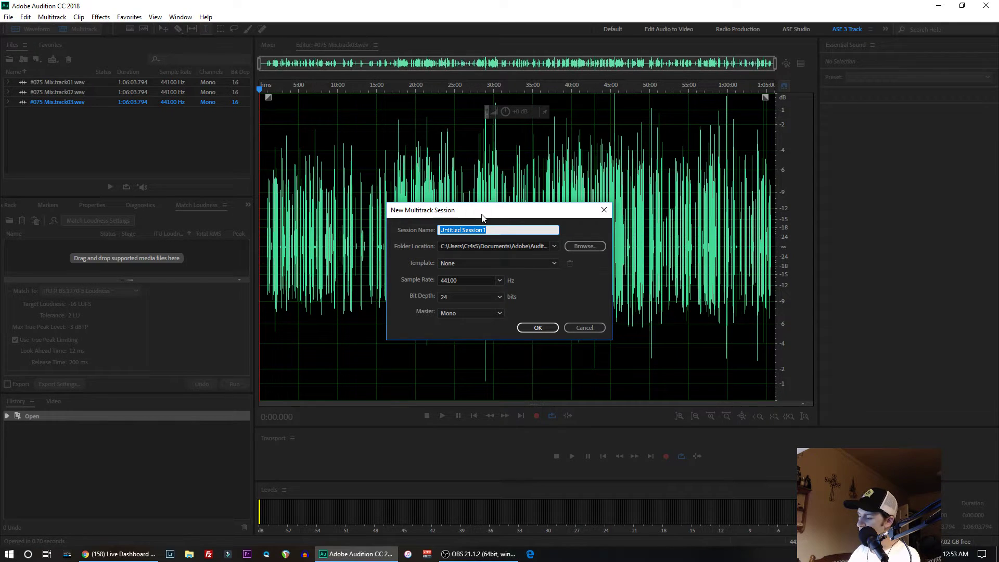
type("#0")
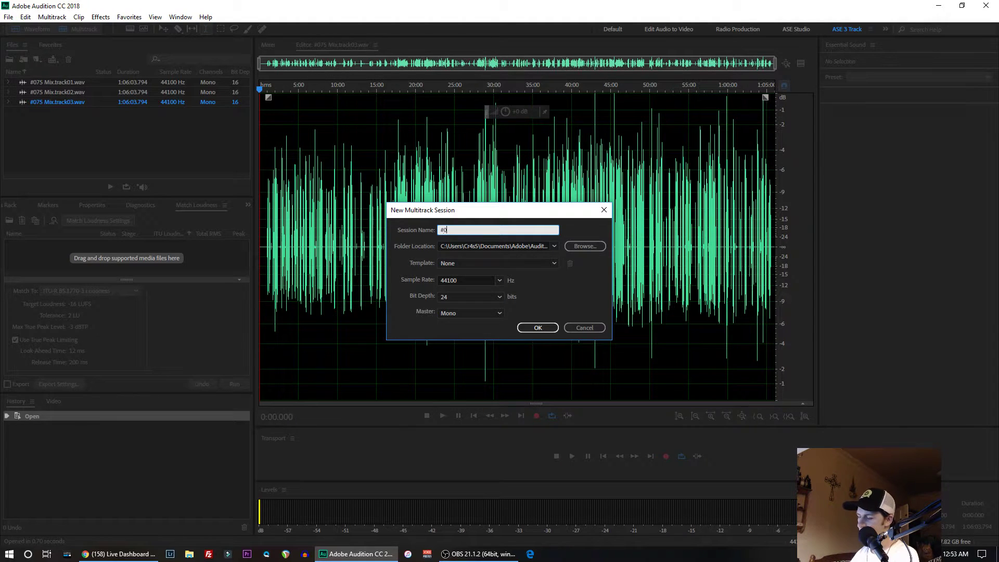
type("75EX")
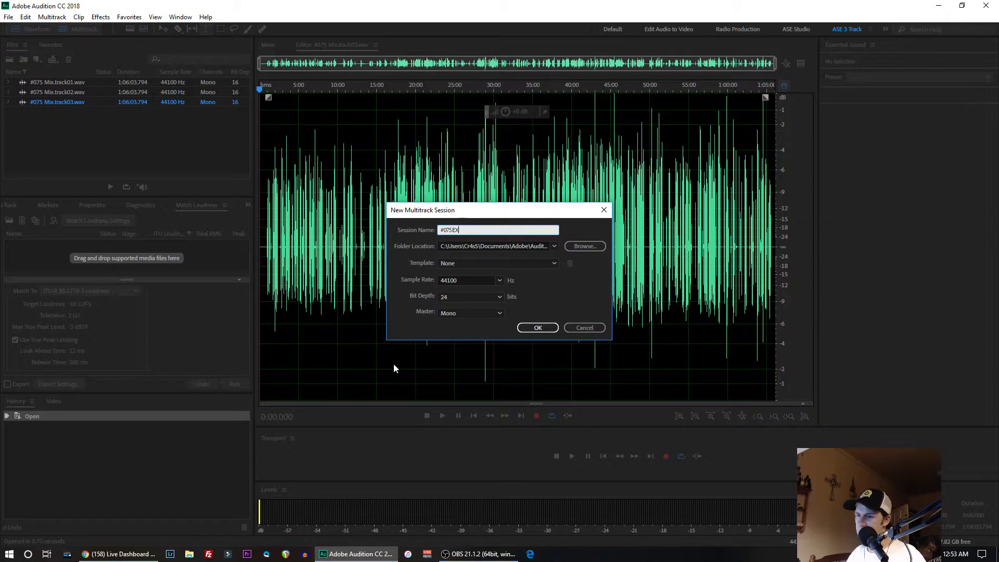
- Make a new folder #075EX in J:\Audition, set it as the session's folder location, and create the session
left_click(577, 246)
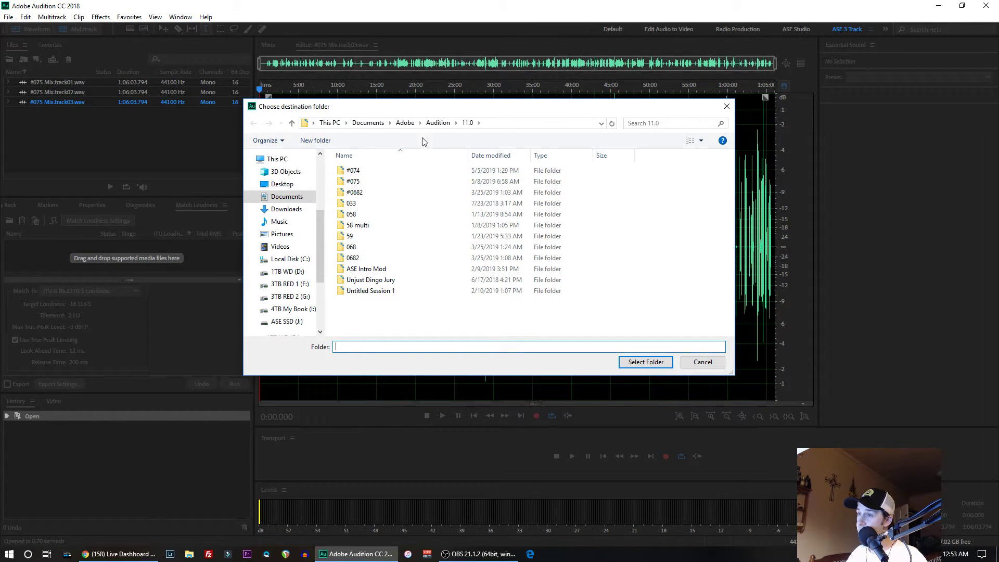
left_click(289, 310)
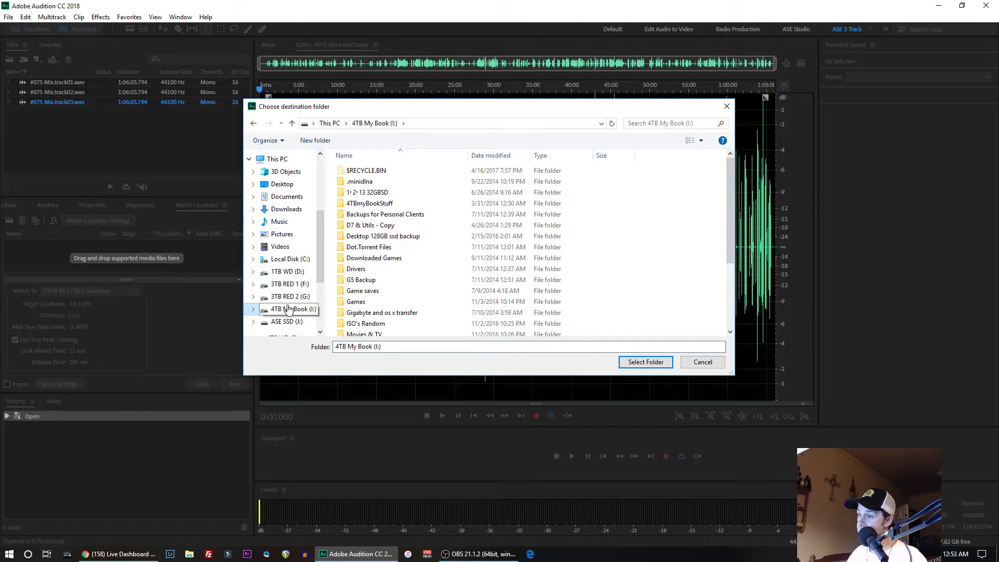
left_click(285, 323)
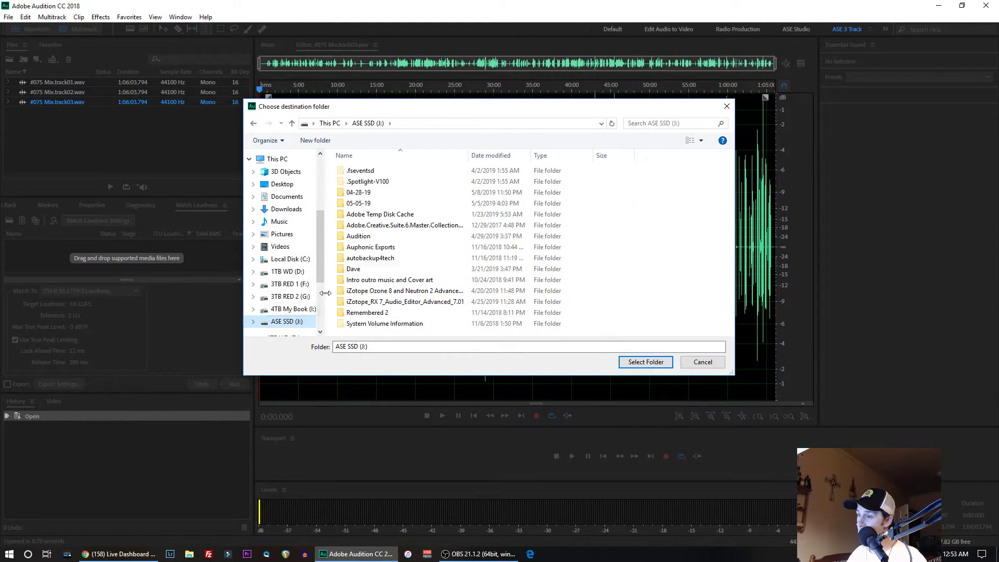
double_click(360, 237)
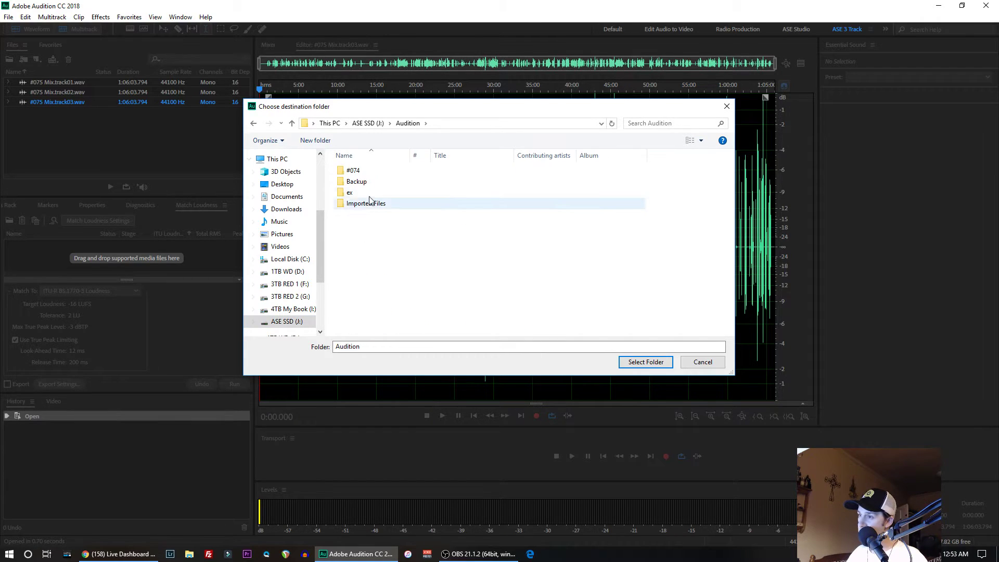
right_click(348, 237)
left_click(477, 344)
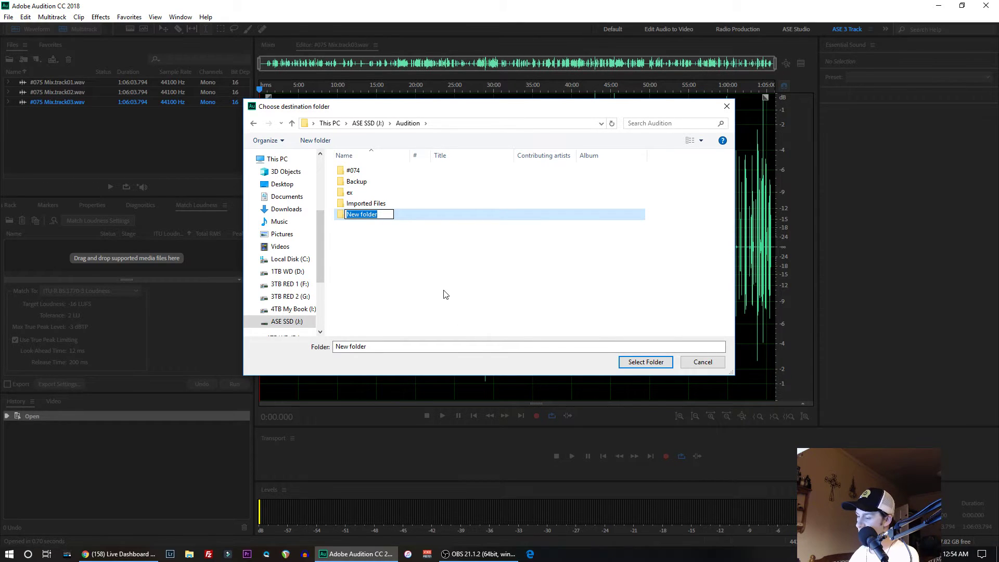
type("#")
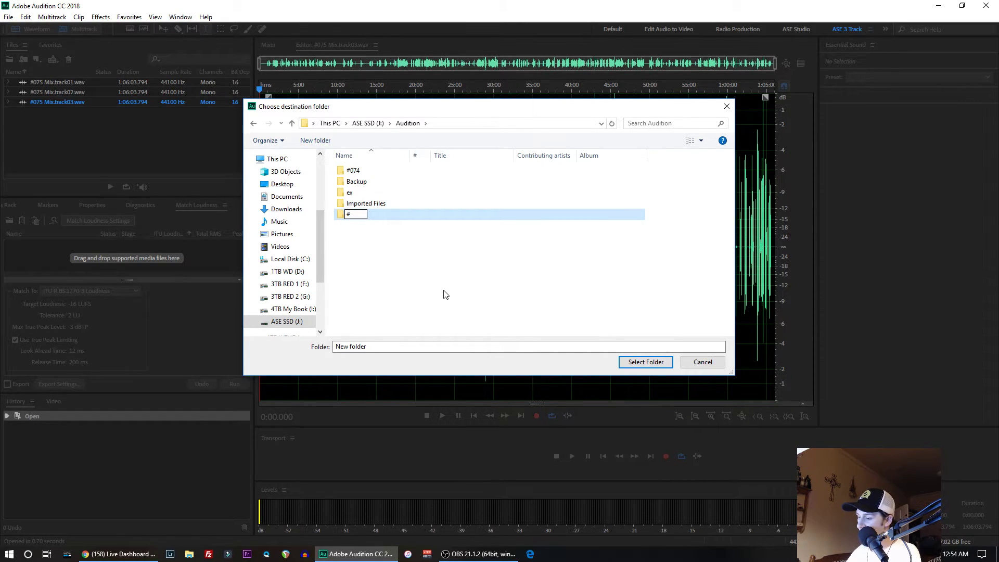
type("075")
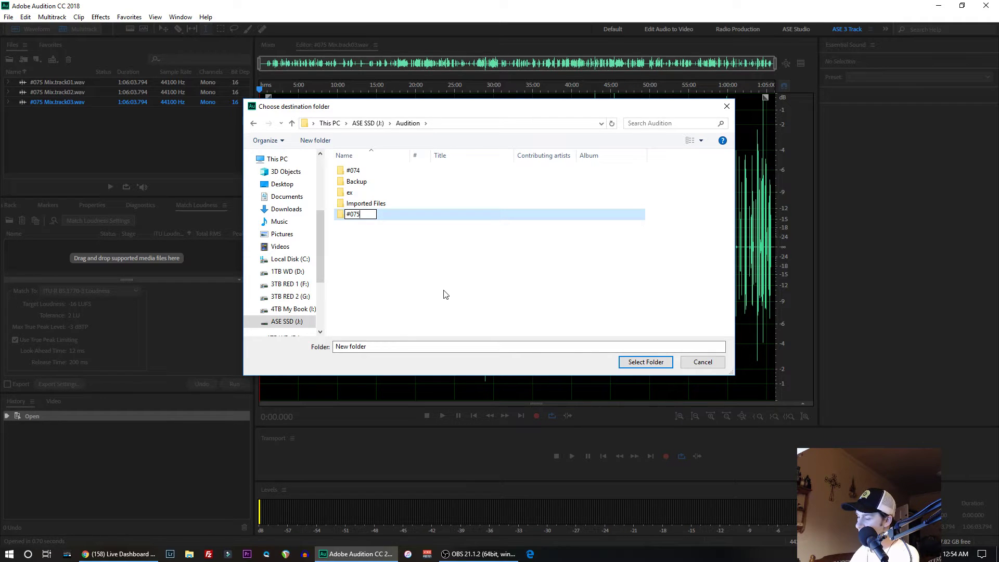
type("EX")
key("Return")
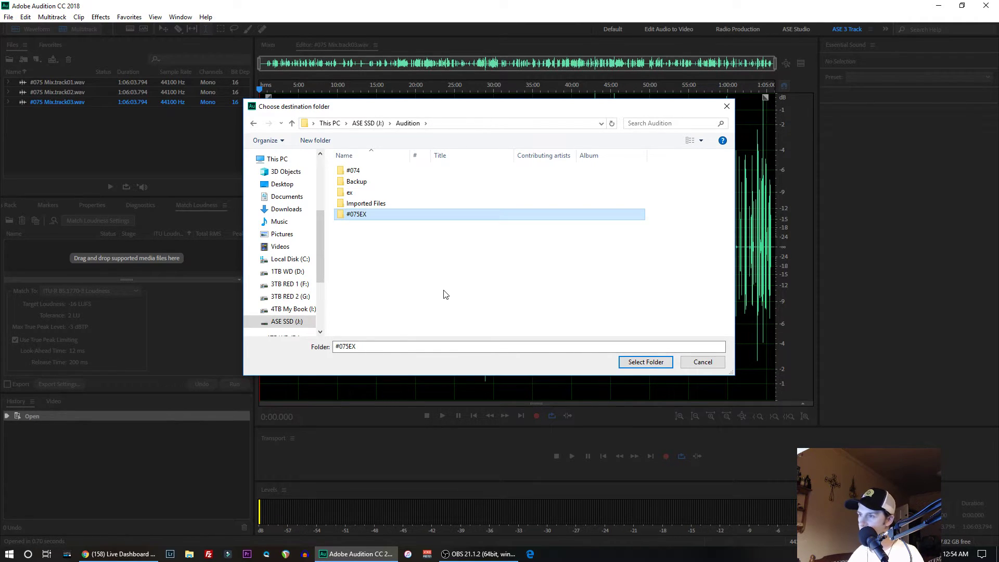
left_click(640, 363)
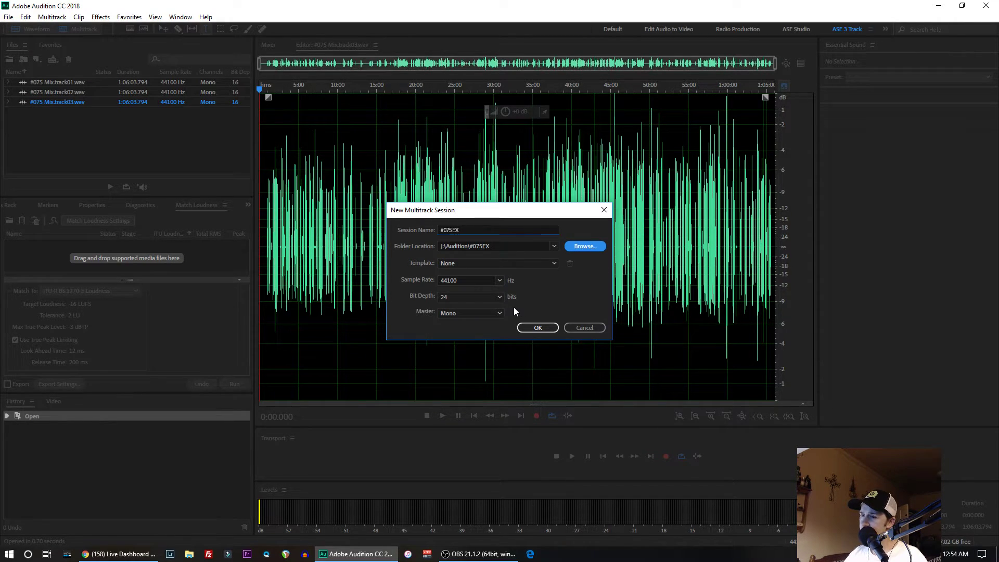
left_click(539, 327)
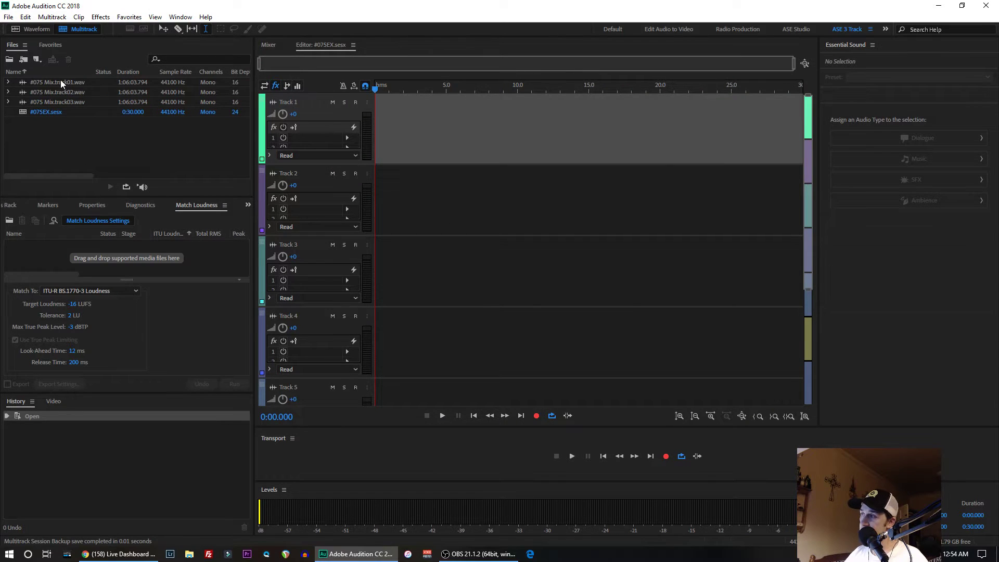
- Place #075 Mix.track01.wav, #075 Mix.track02.wav and #075 Mix.track03.wav at the start of Tracks 1, 2 and 3 respectively
left_click_drag(55, 79, 371, 146)
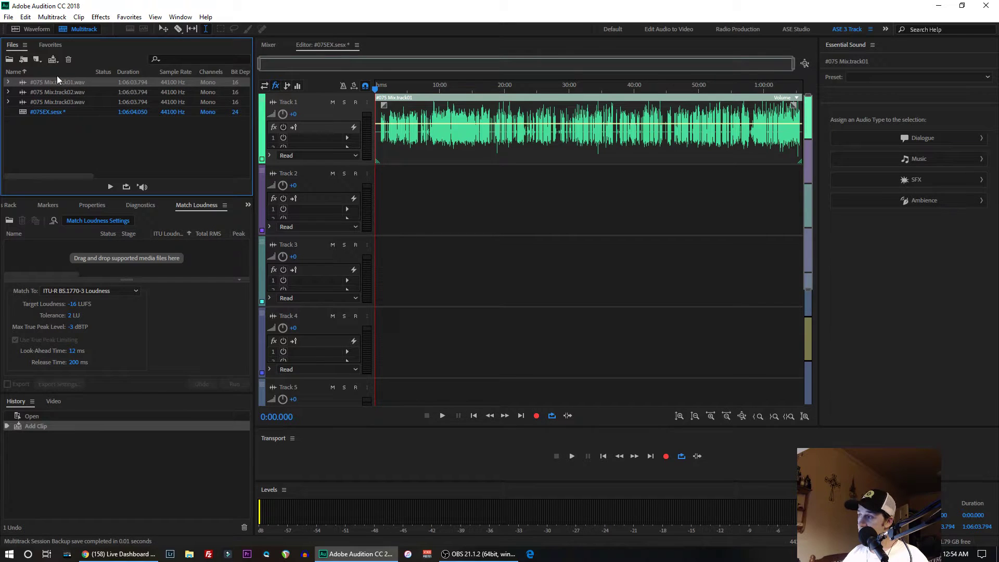
left_click_drag(36, 92, 369, 192)
left_click_drag(51, 99, 373, 285)
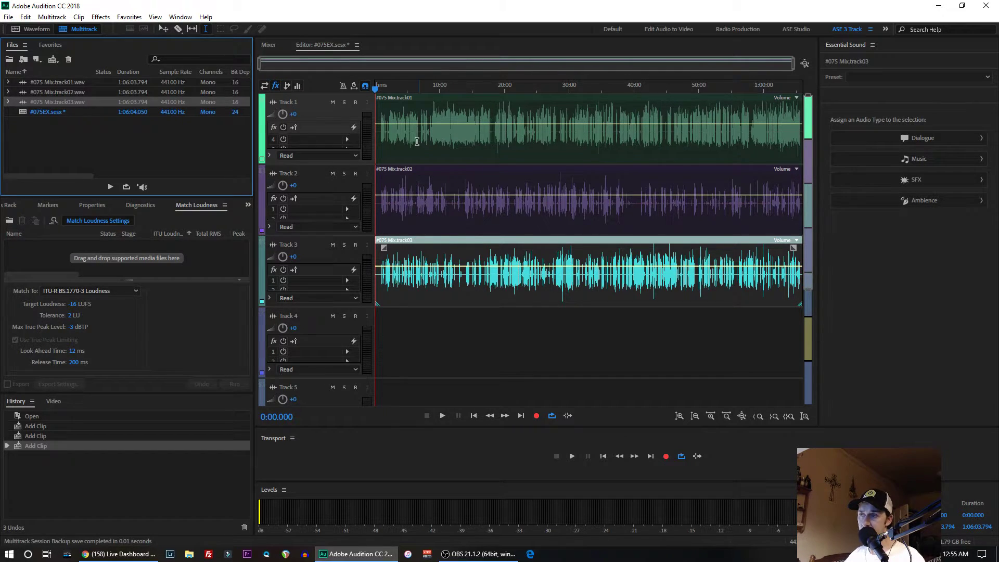
- Listen to short passages of the combined tracks from about 0:38 and from just past the three-minute mark
left_click(379, 135)
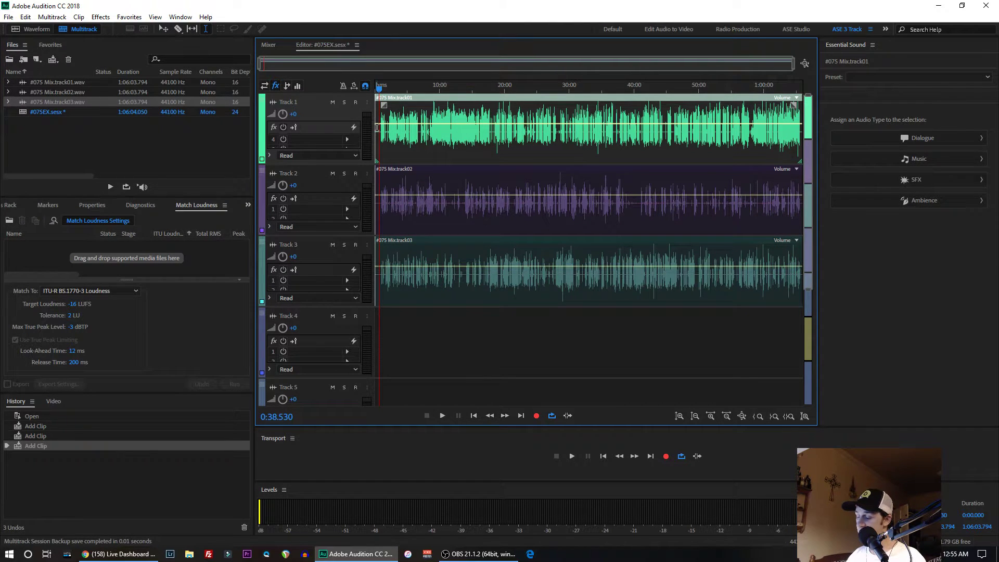
key("space")
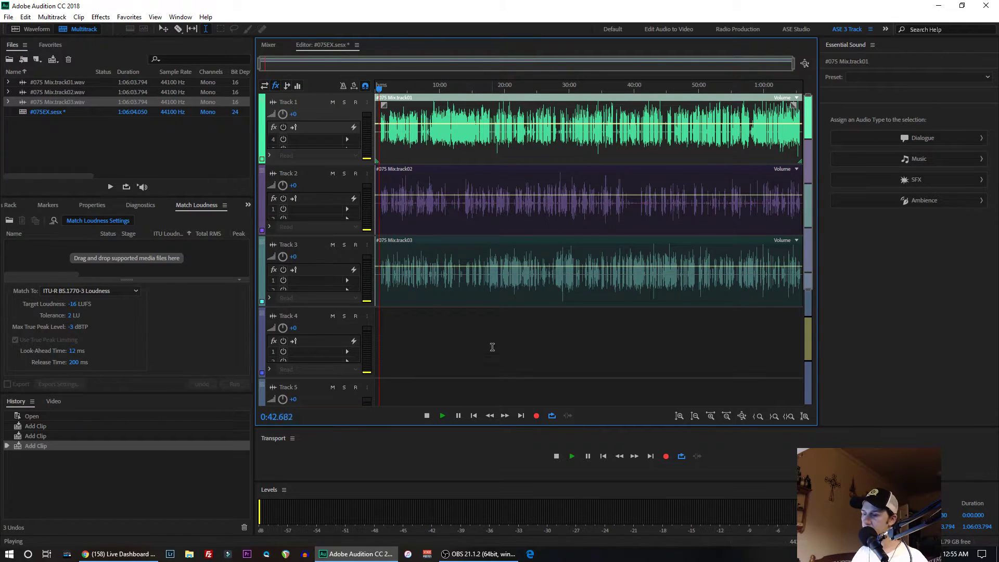
key("space")
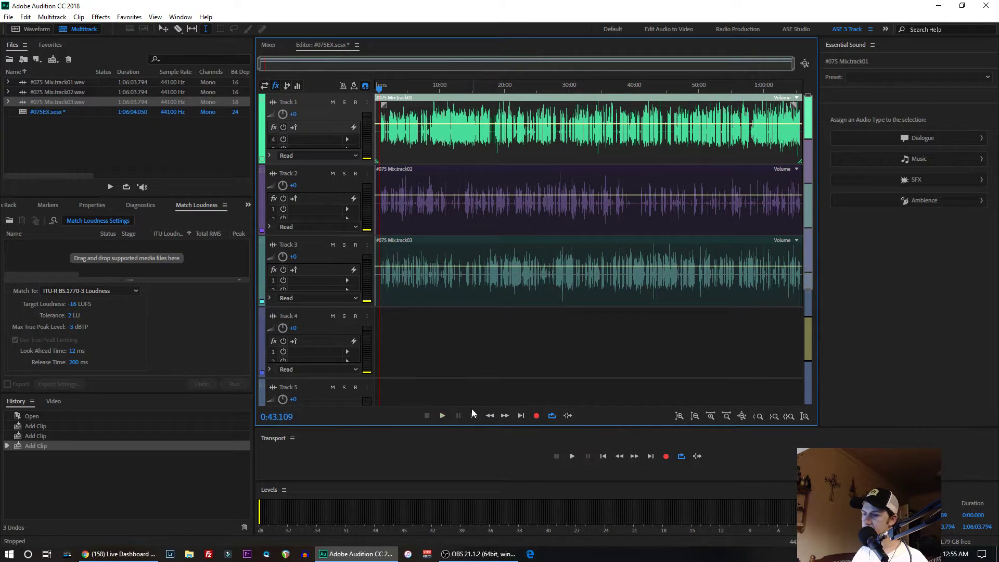
left_click(395, 126)
key("space")
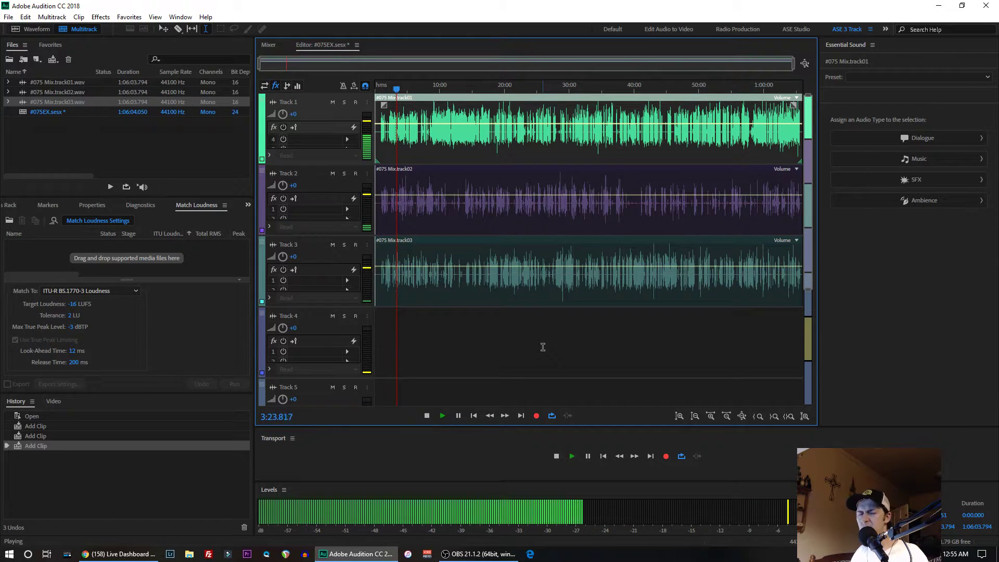
key("space")
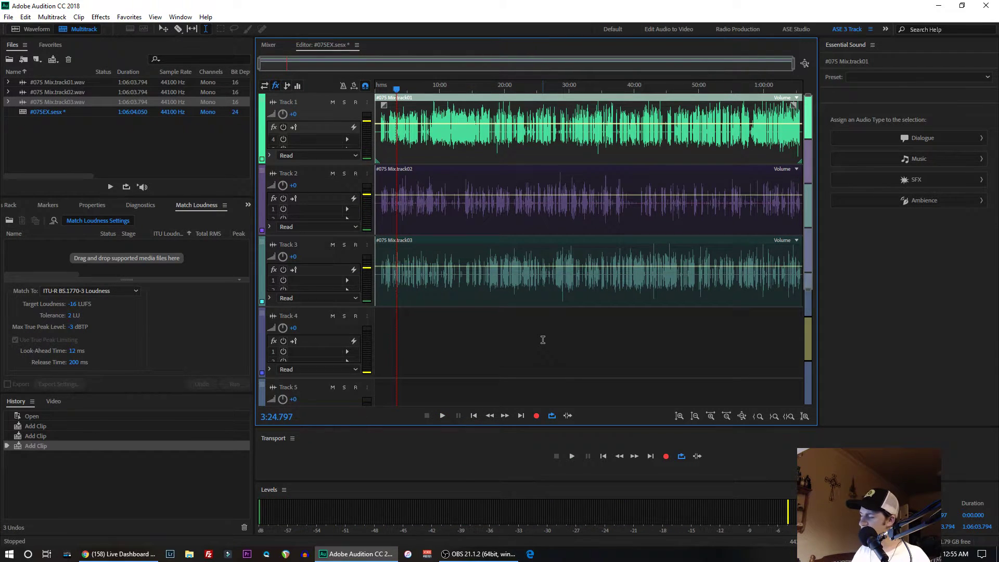
- Check the track levels in the mixer and return to the multitrack editor
key("alt+2")
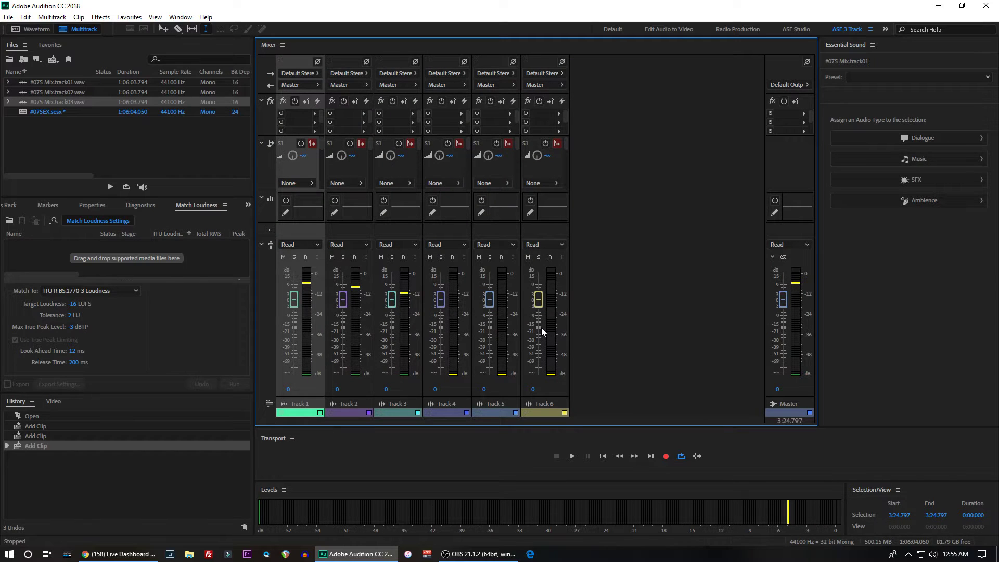
key("alt+1")
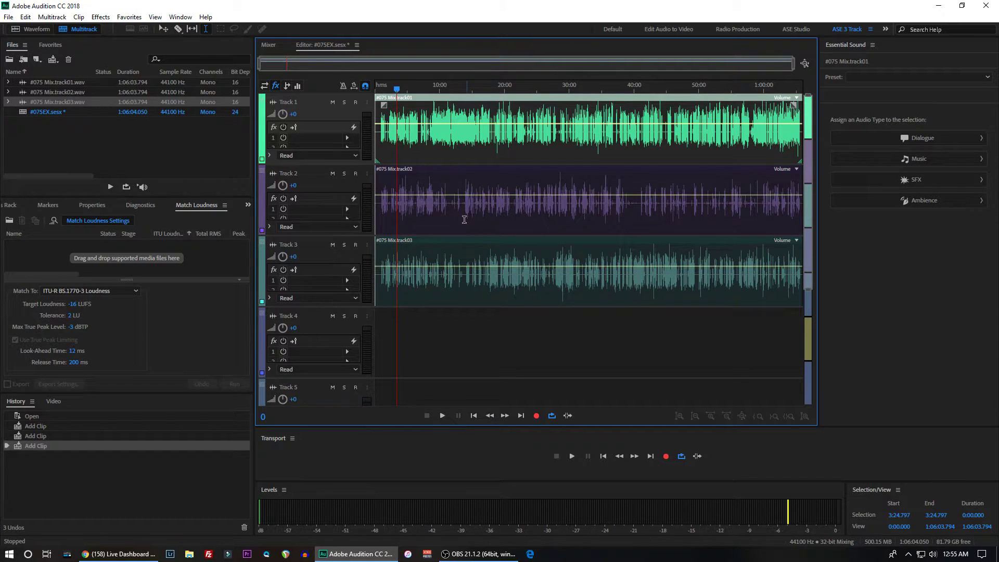
key("alt+Tab")
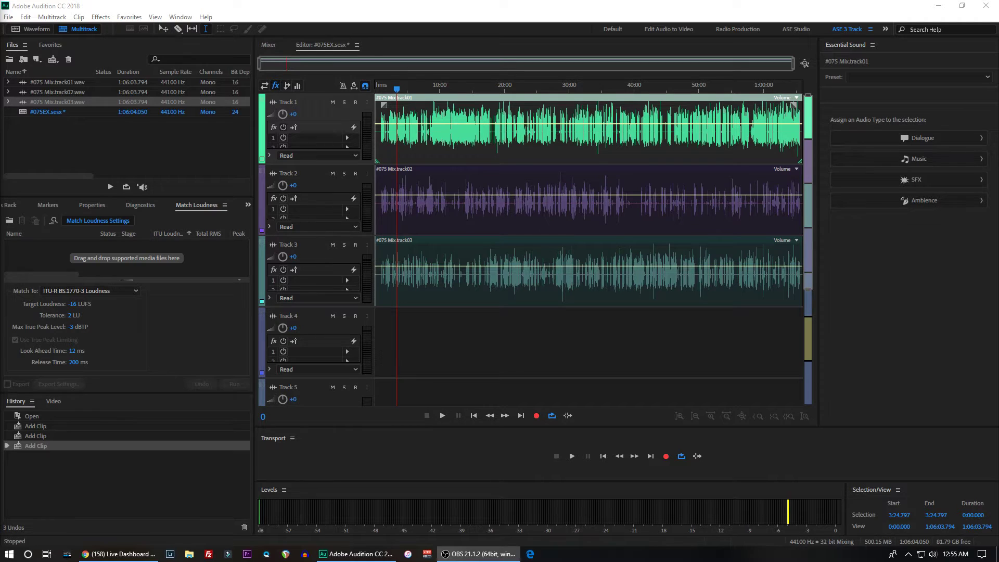
left_click(440, 19)
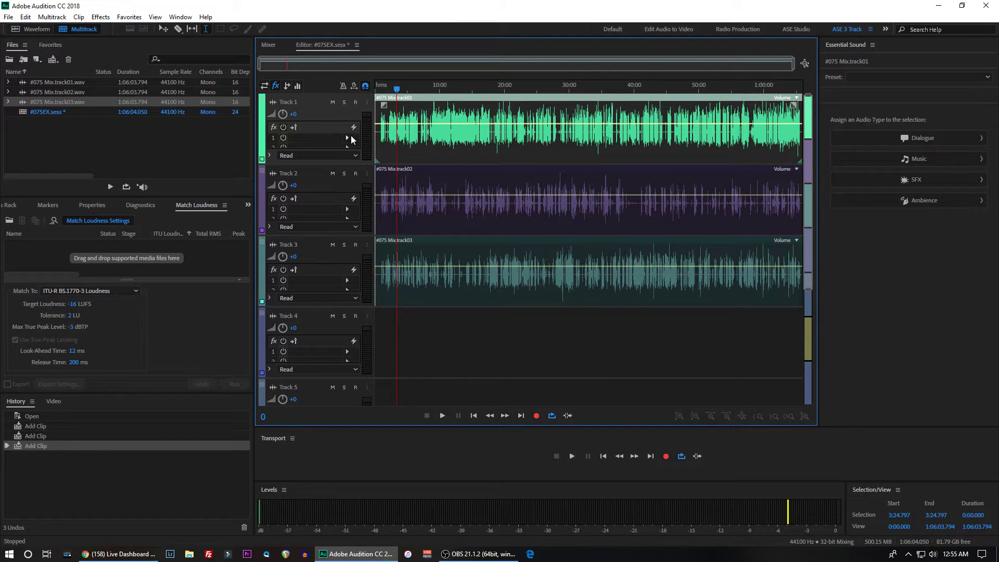
- Solo Track 1, listen to it from 3:24.797 while zooming in on the waveforms, and turn its solo off
left_click(345, 103)
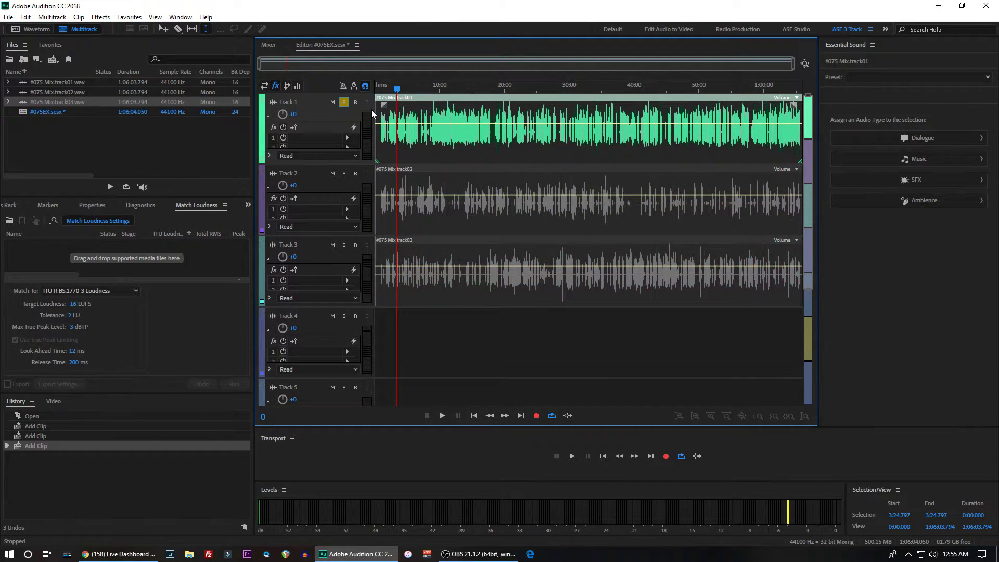
key("space")
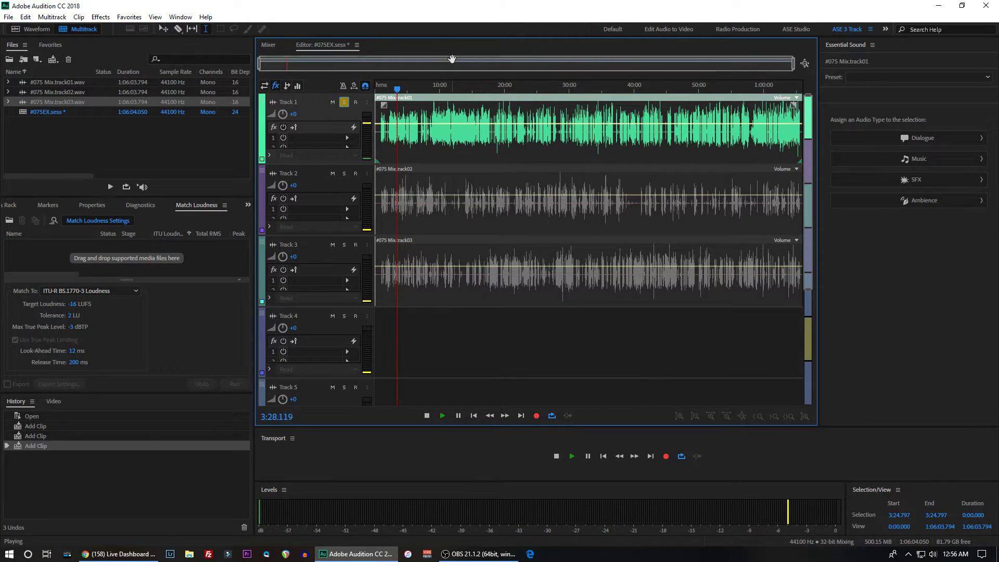
scroll(287, 64, "up", 10)
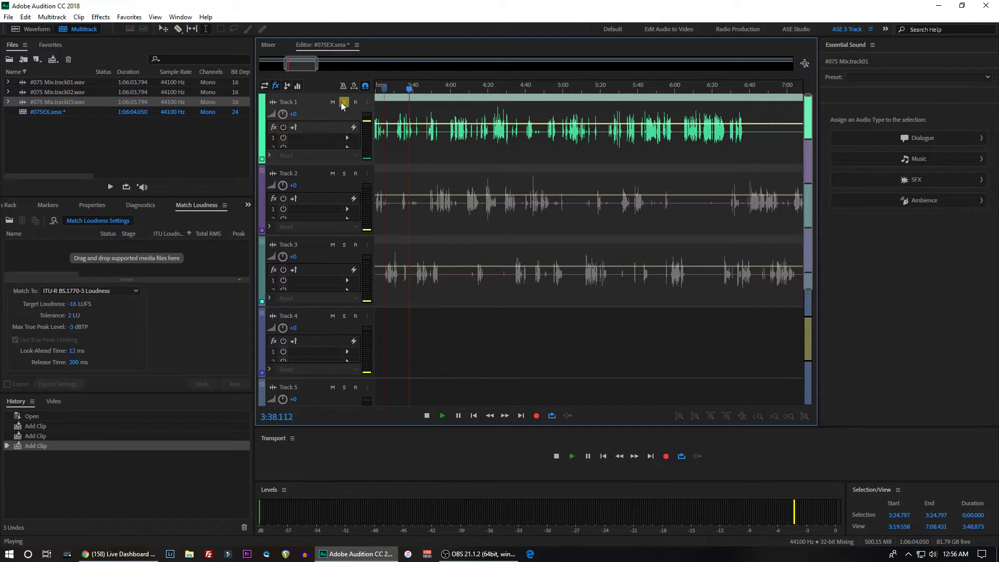
left_click(344, 102)
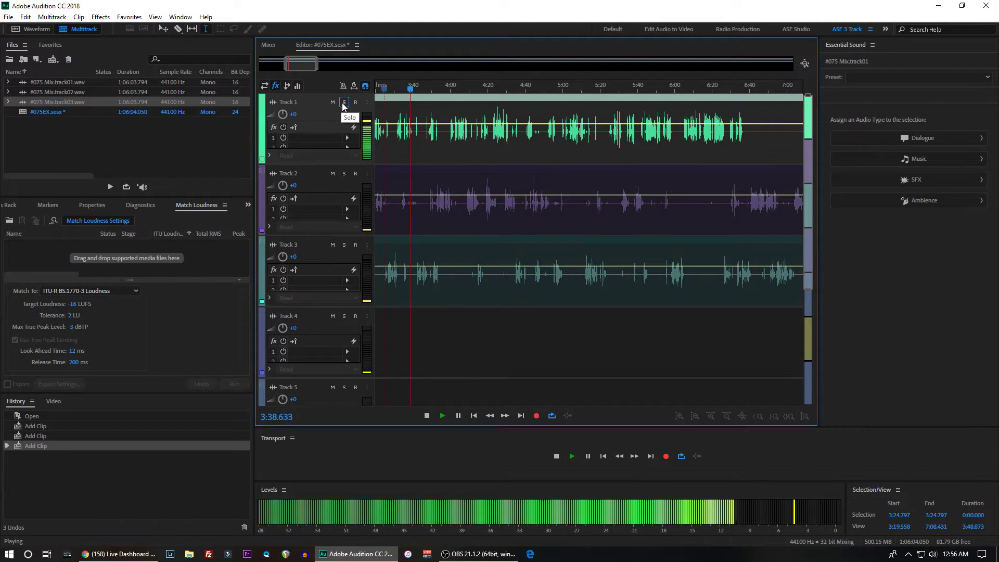
- Solo Track 2 and listen to its passage from about 3:48 to 4:00
left_click(344, 173)
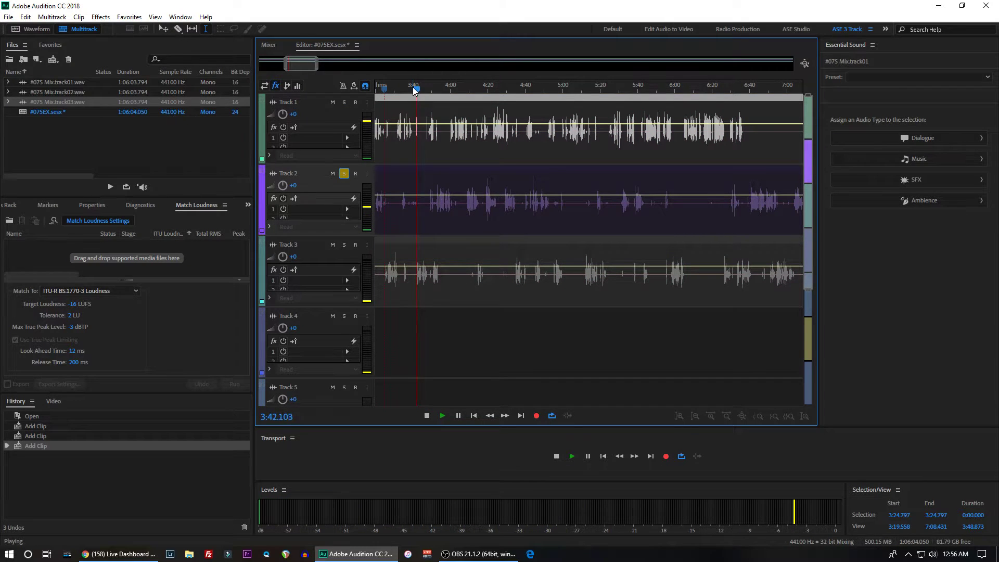
left_click_drag(419, 88, 430, 88)
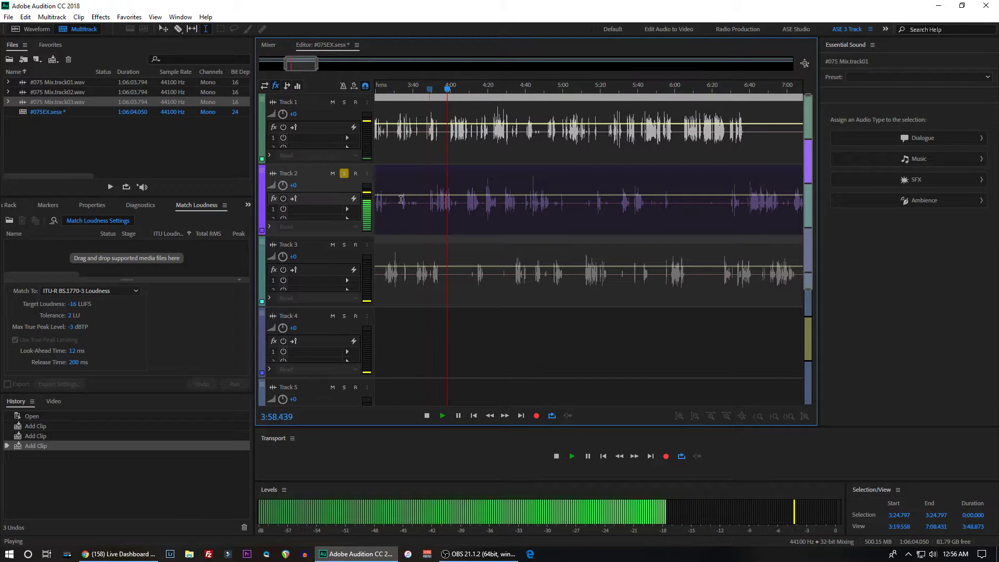
key("space")
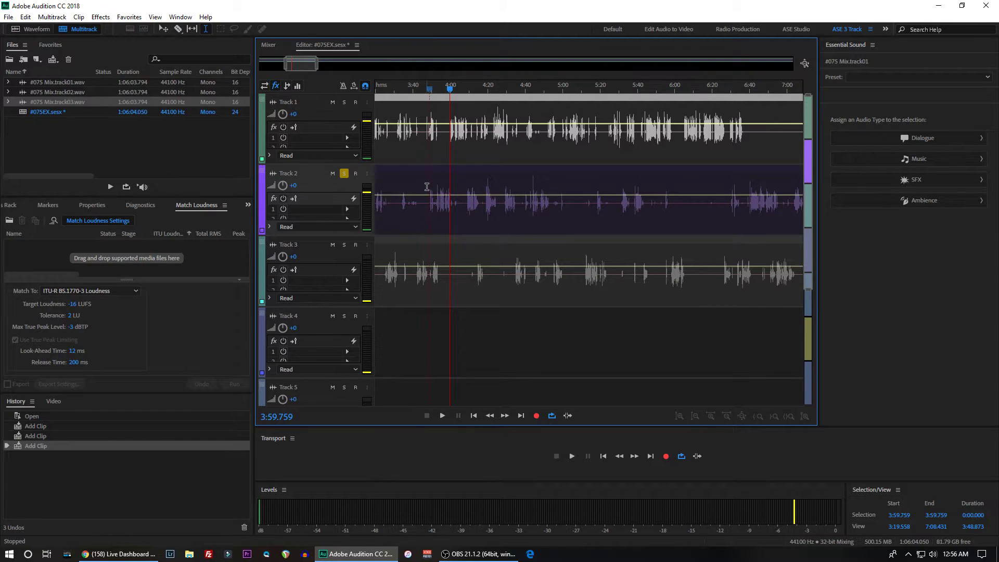
- Replay the soloed Track 2 from 3:48.536 with the timeline zoomed in closer around that passage
left_click(427, 189)
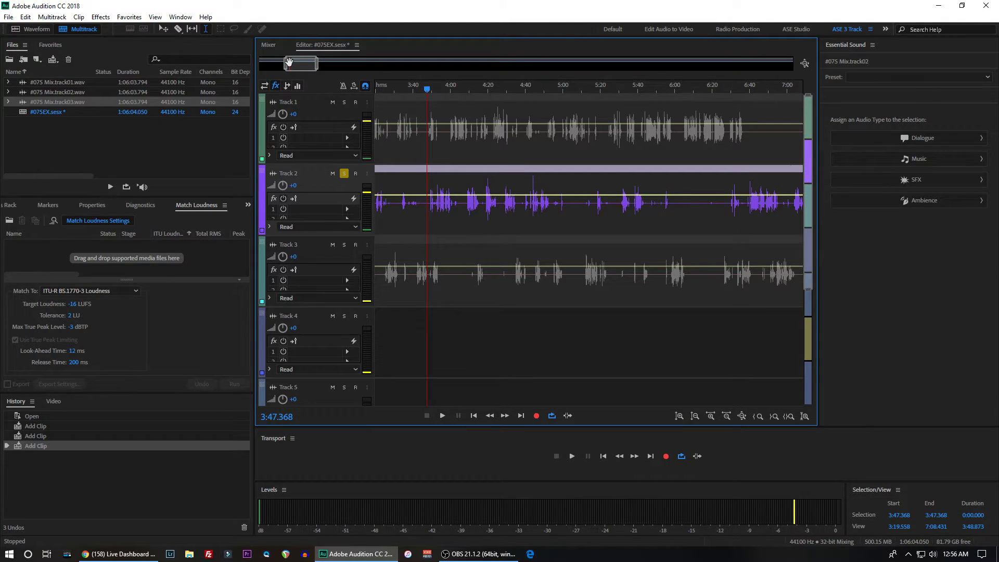
scroll(290, 57, "up", 4)
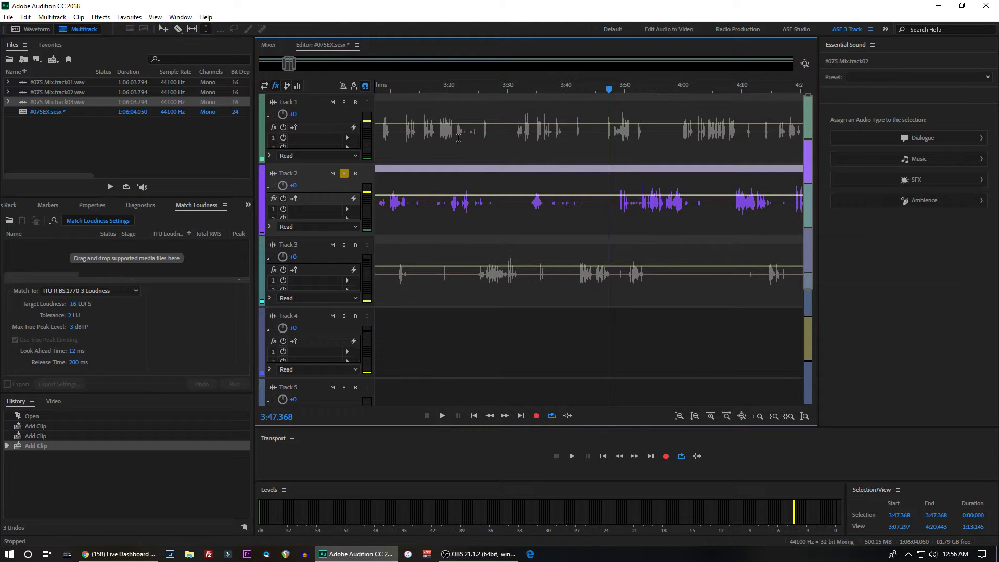
left_click(616, 198)
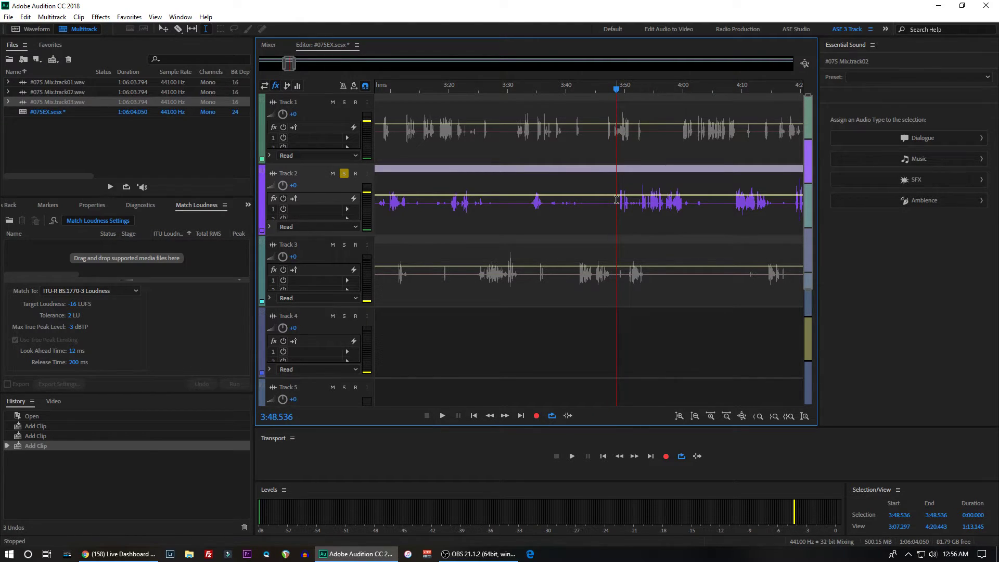
key("space")
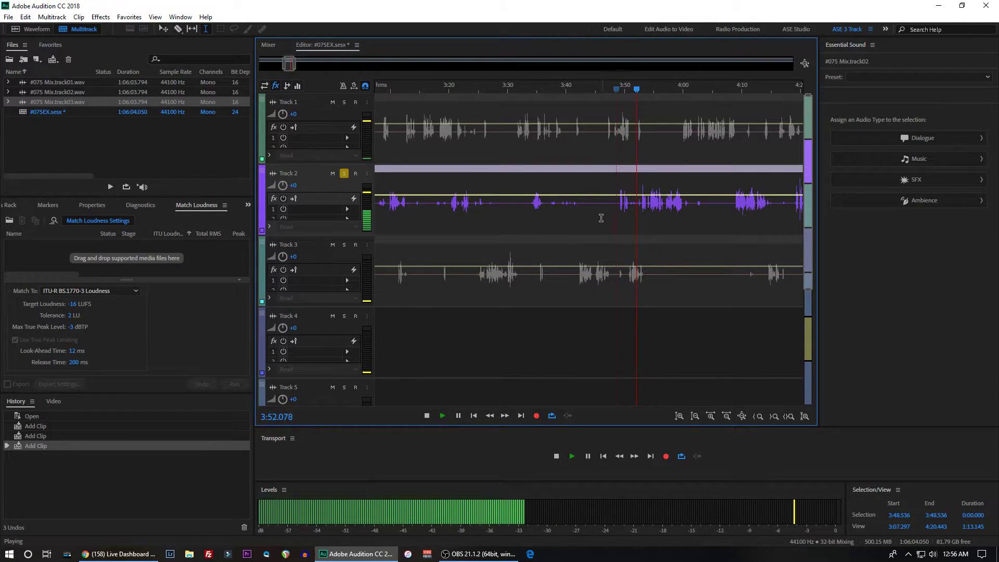
key("space")
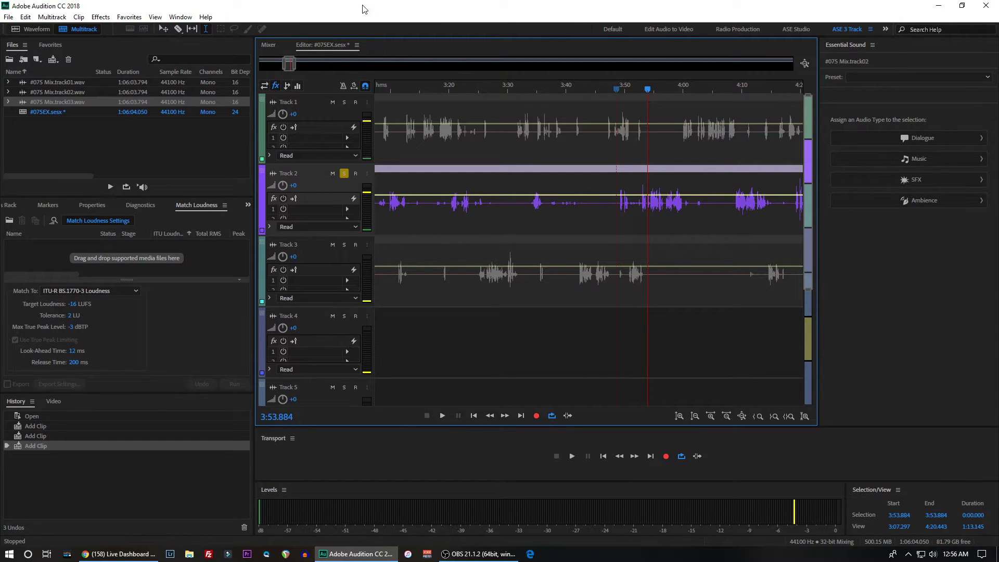
- Silence the Track 2 clip between 3:50.698 and 3:52.908, where the quiet bleed sits under Track 3's speech
scroll(290, 62, "up", 3)
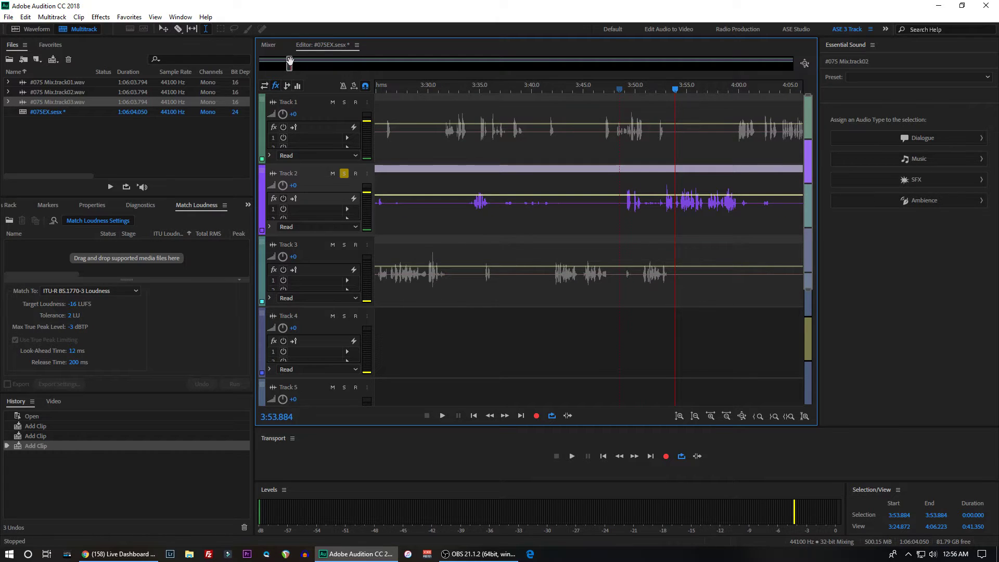
scroll(321, 182, "up", 2)
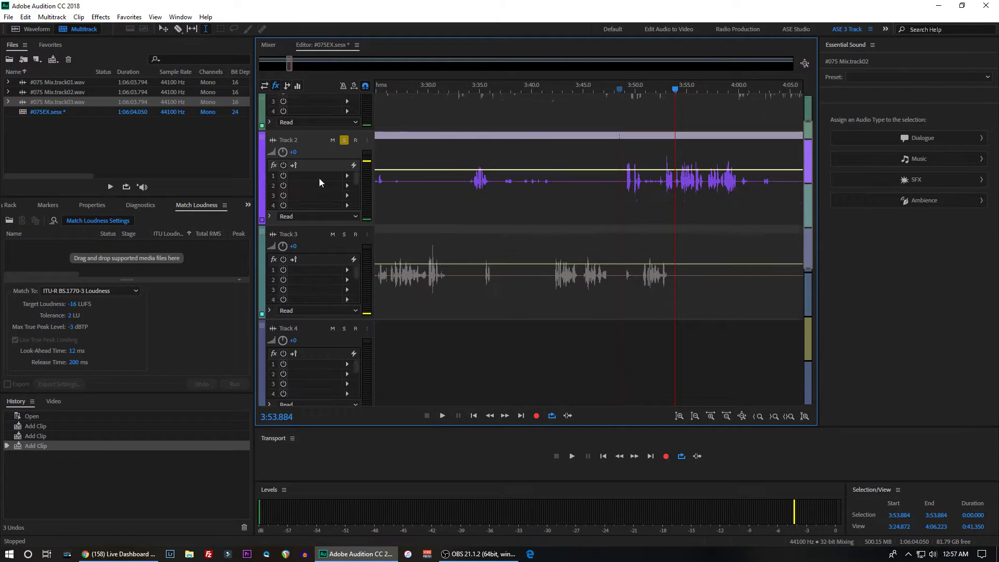
scroll(320, 182, "up", 1)
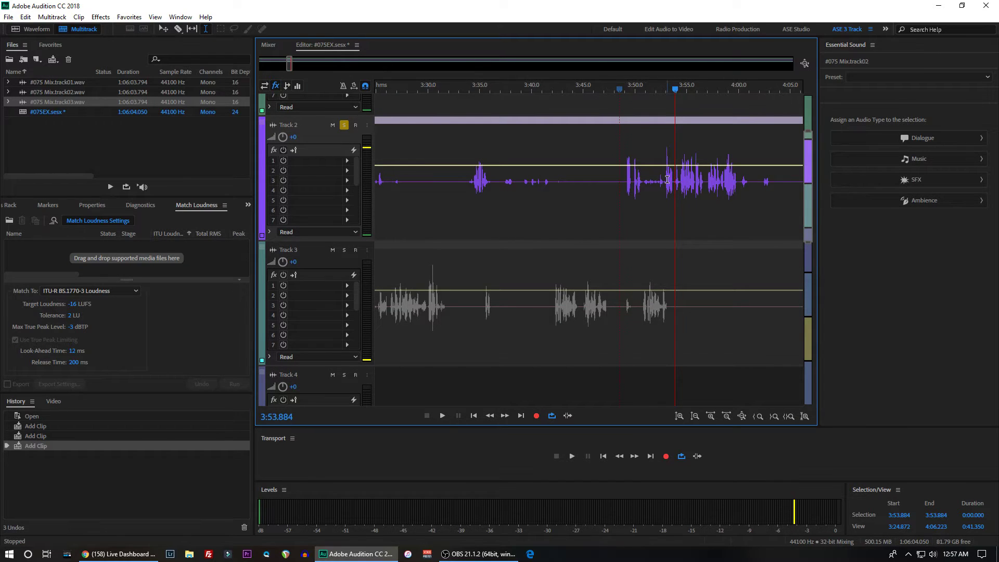
left_click_drag(666, 180, 642, 188)
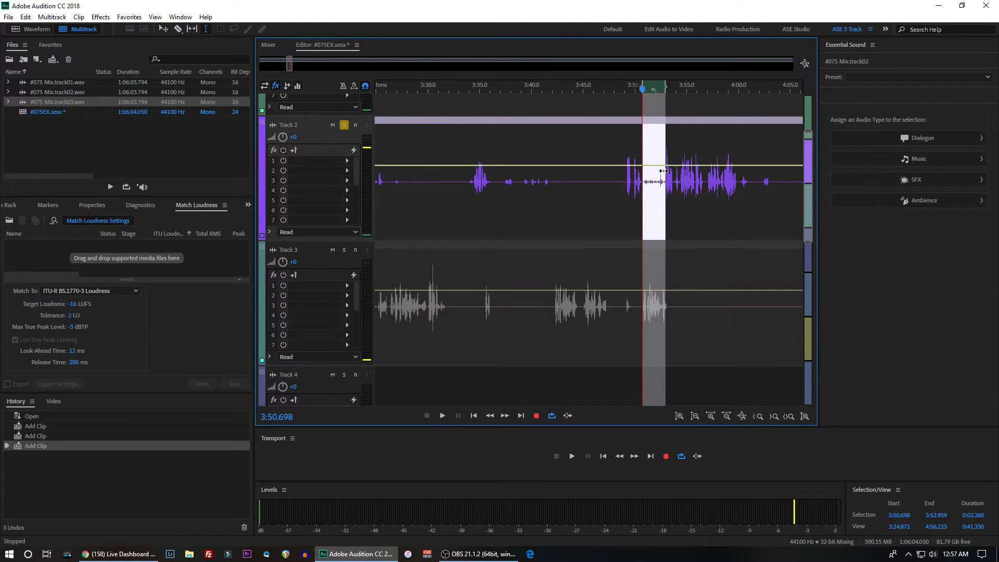
left_click_drag(664, 171, 664, 171)
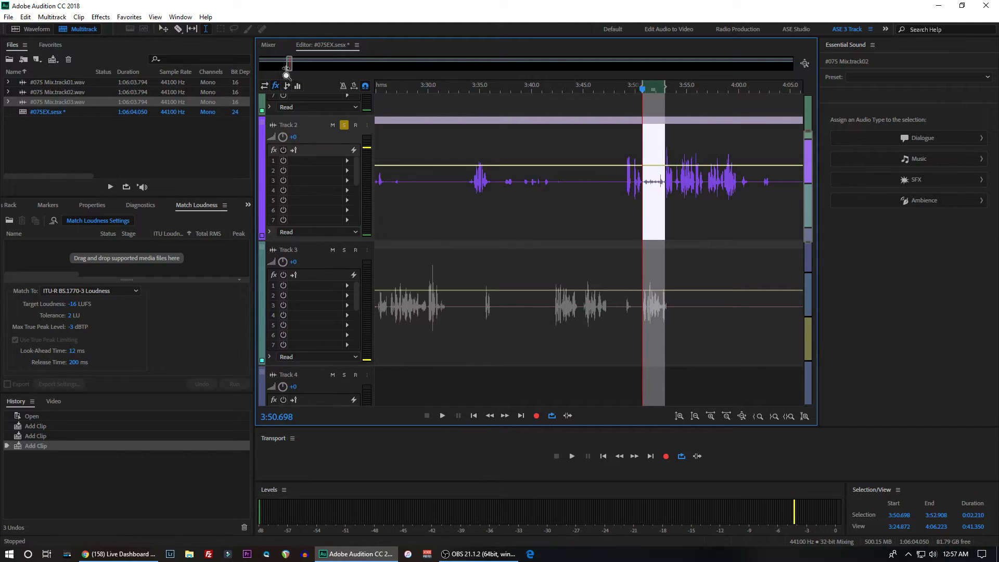
right_click(653, 178)
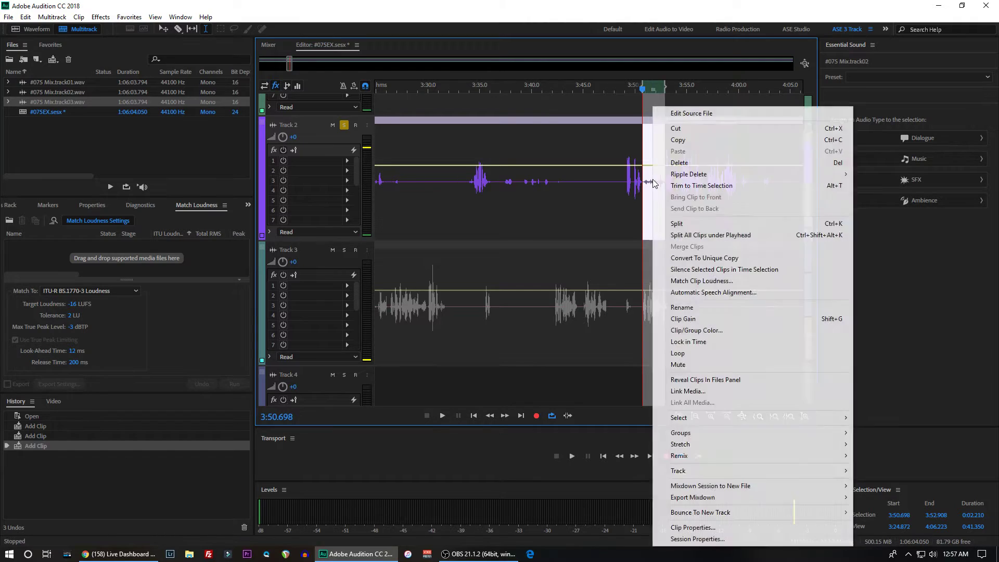
left_click(688, 270)
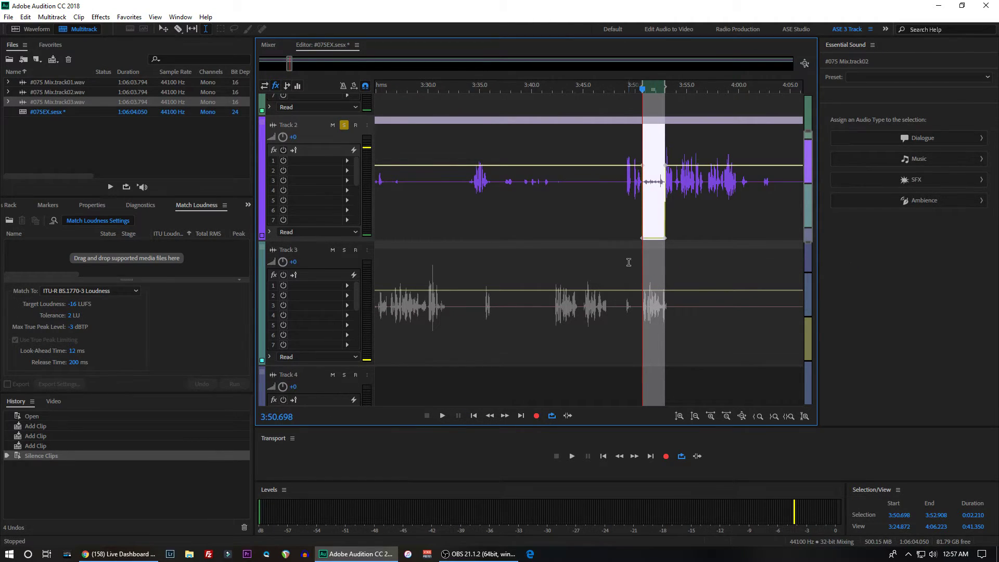
- Play the soloed Track 2 from 3:36.830 through the silenced section and stop at about 3:56
scroll(628, 262, "up", 4)
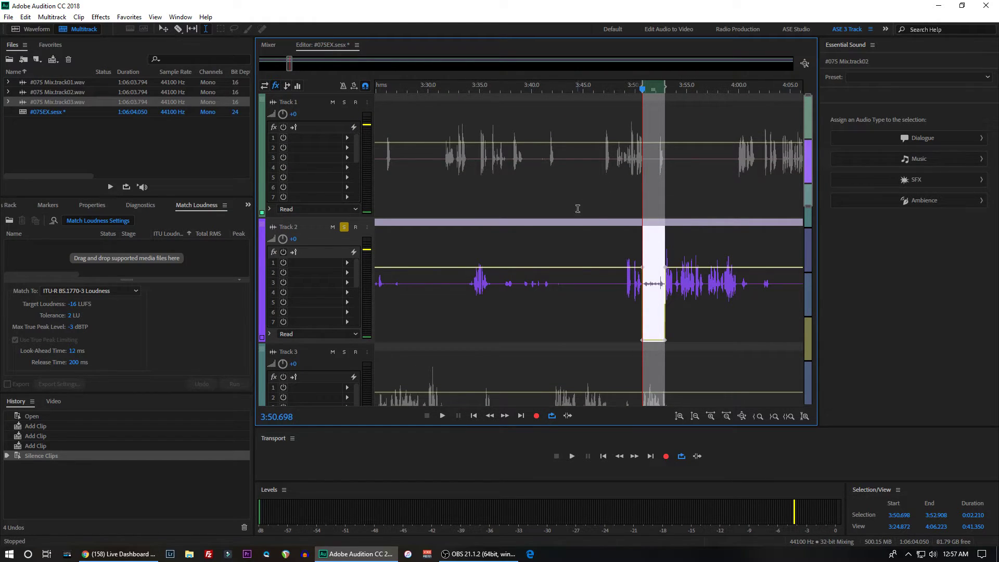
scroll(584, 274, "down", 4)
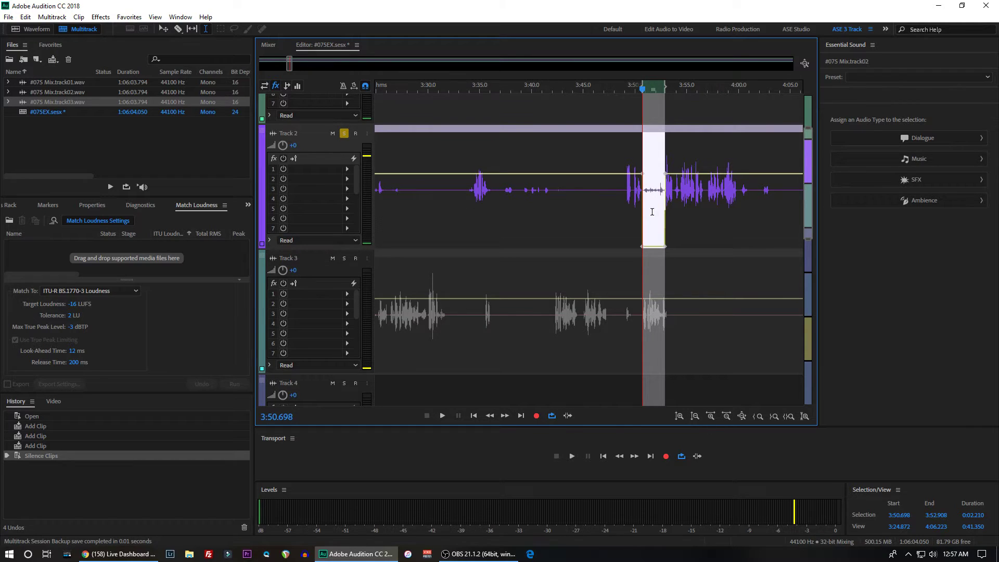
left_click(498, 192)
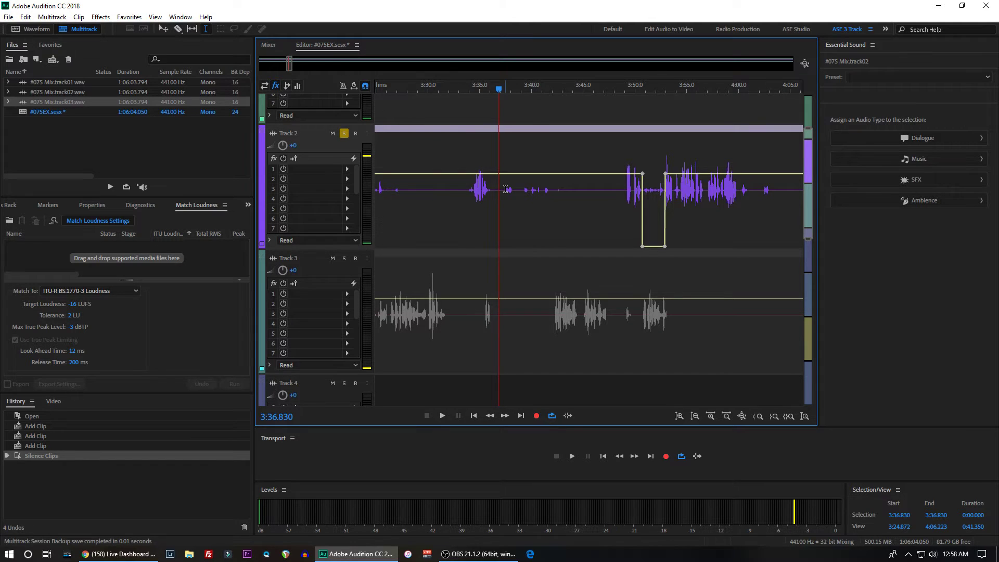
key("space")
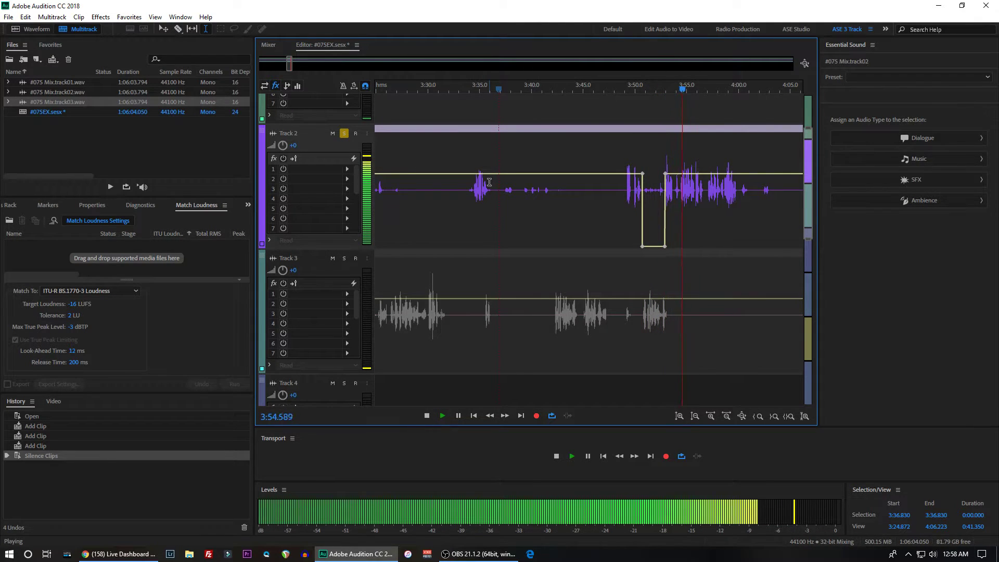
key("space")
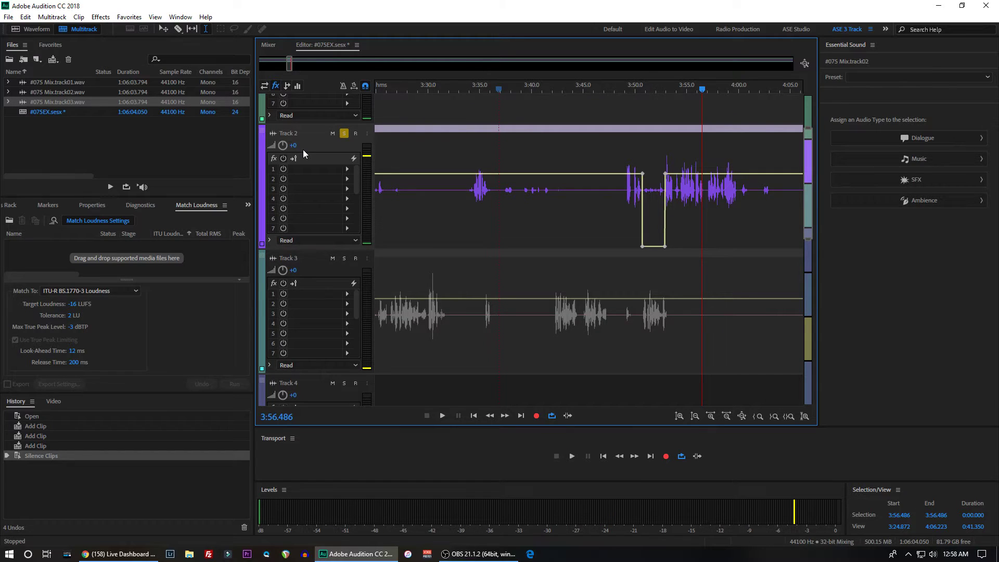
- Turn off Track 2's solo, solo Track 3 and listen to it from 3:28.138
key("alt+Tab")
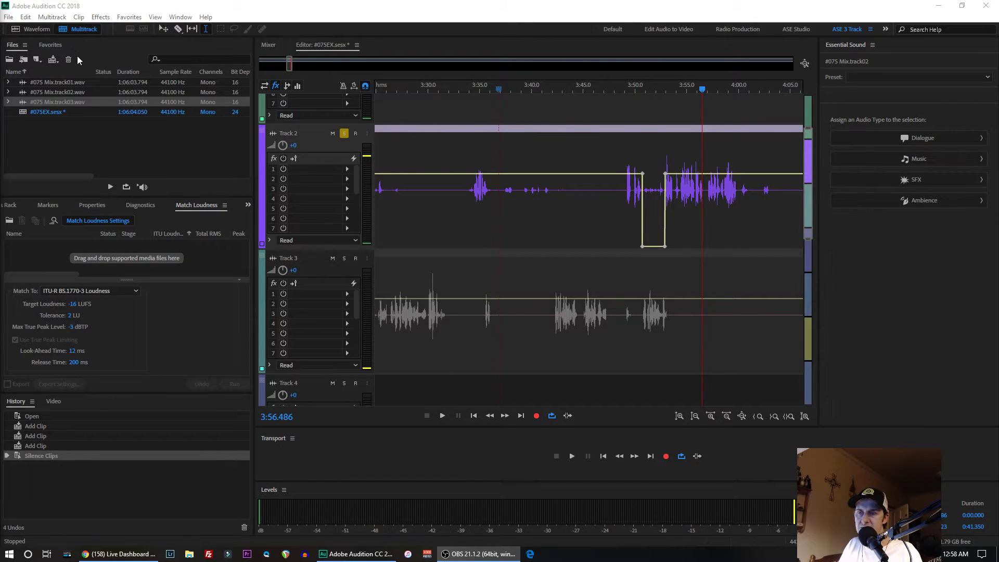
left_click(422, 313)
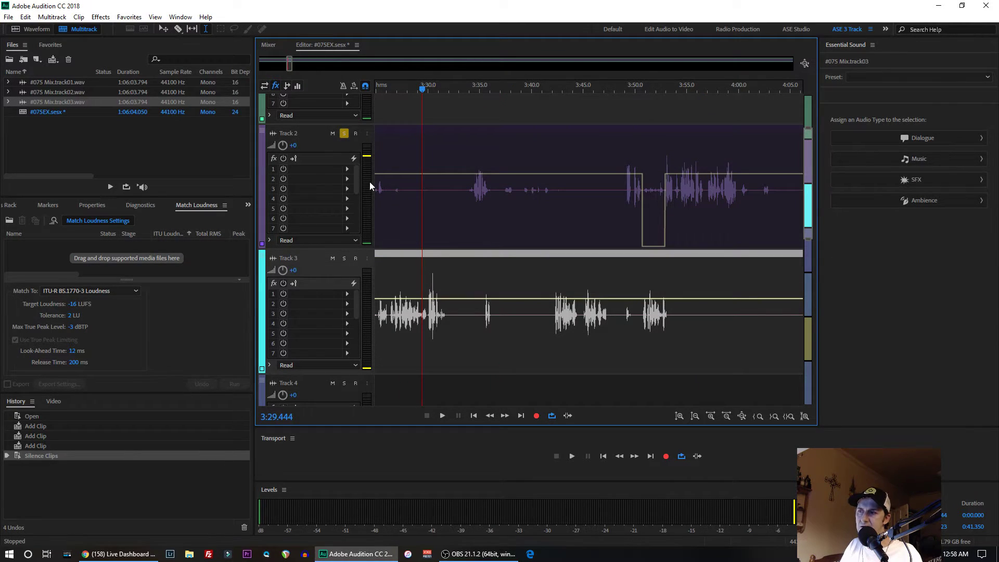
left_click(344, 134)
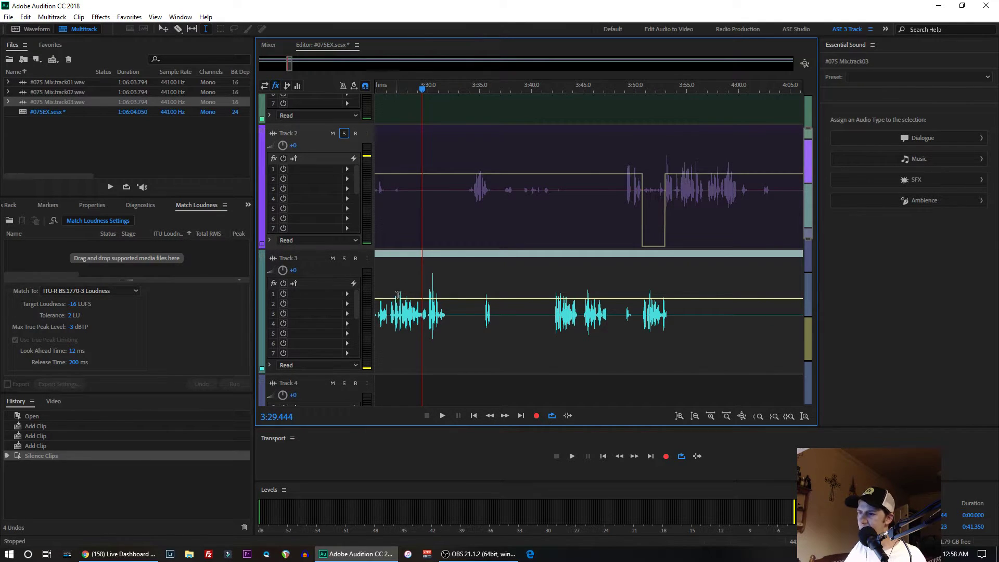
left_click(409, 309)
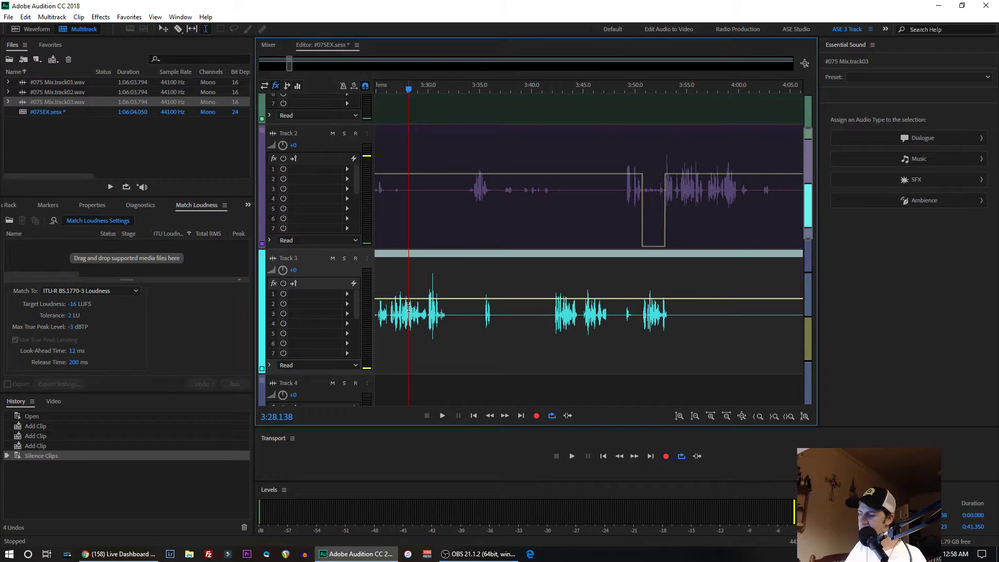
left_click(344, 258)
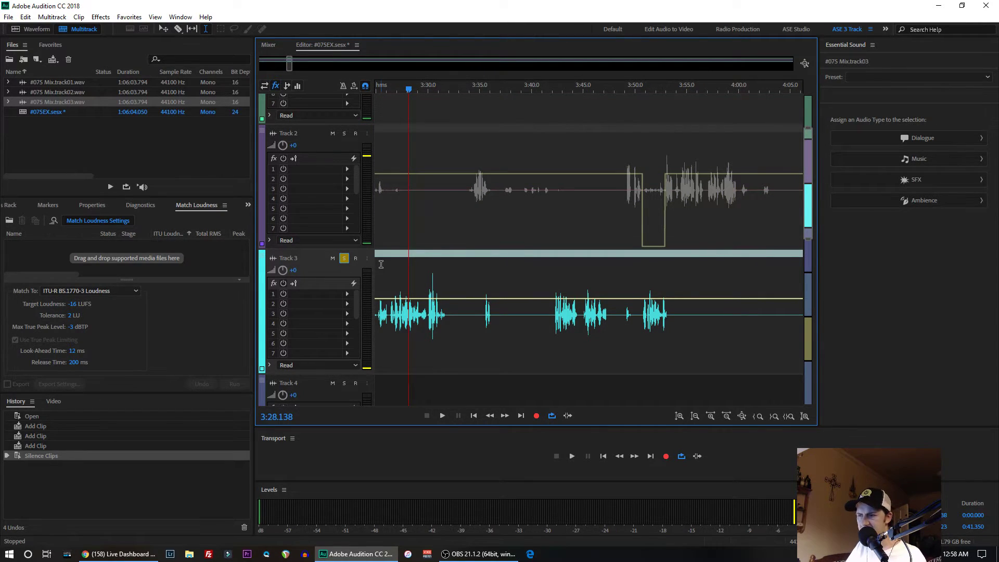
key("space")
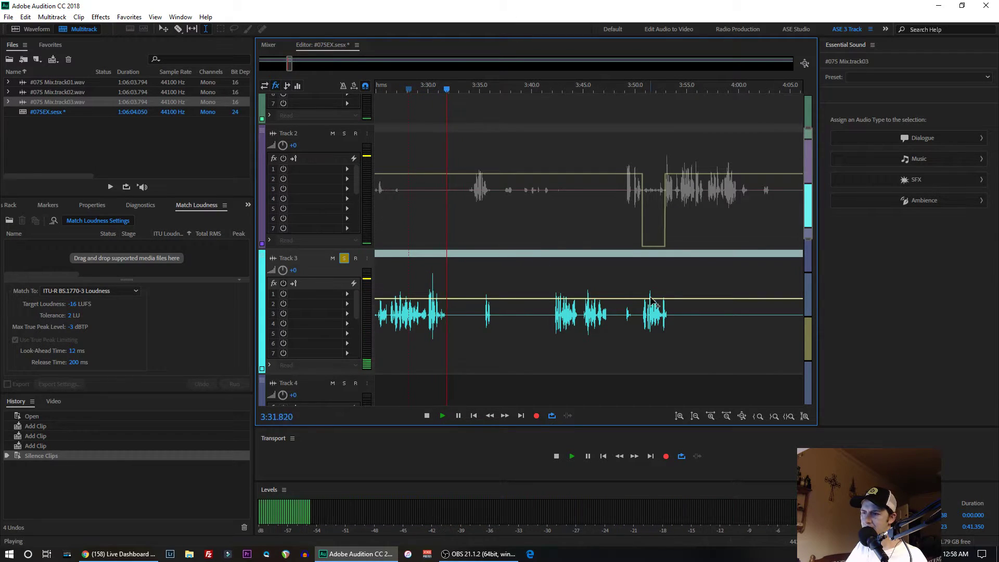
key("space")
- Listen to the soloed Track 3 from 3:41.654 and again from 3:50.000, and turn its solo off
left_click(550, 315)
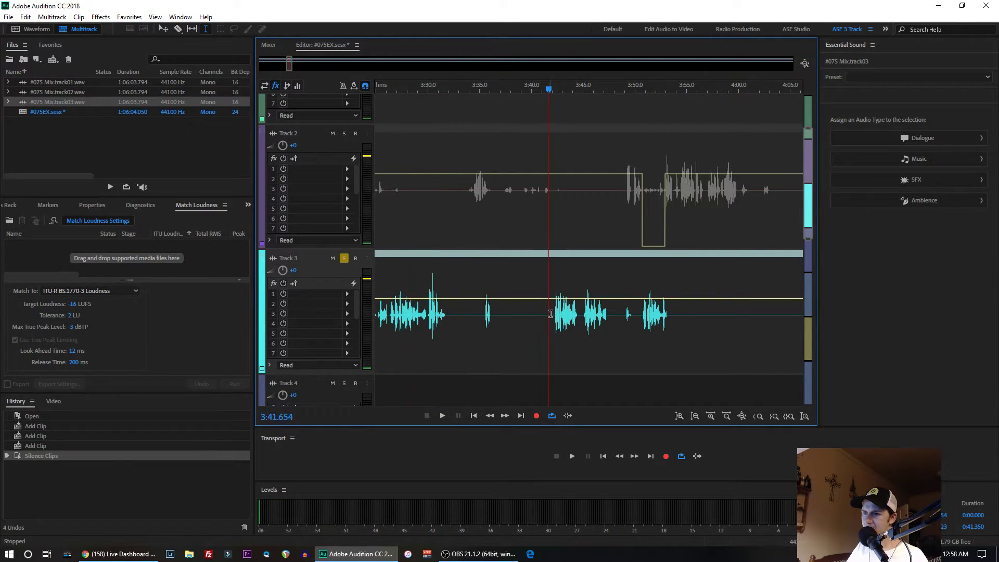
key("space")
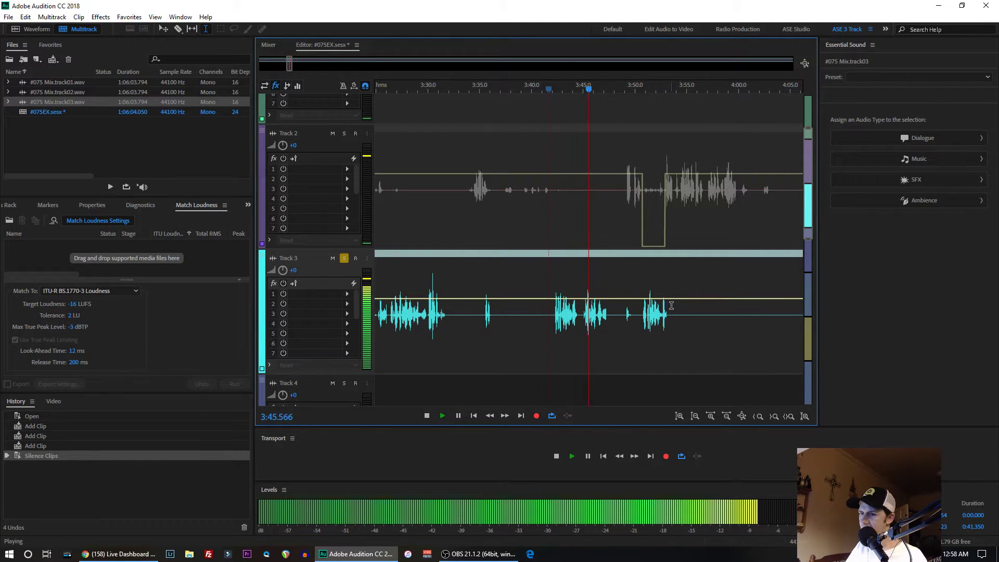
key("space")
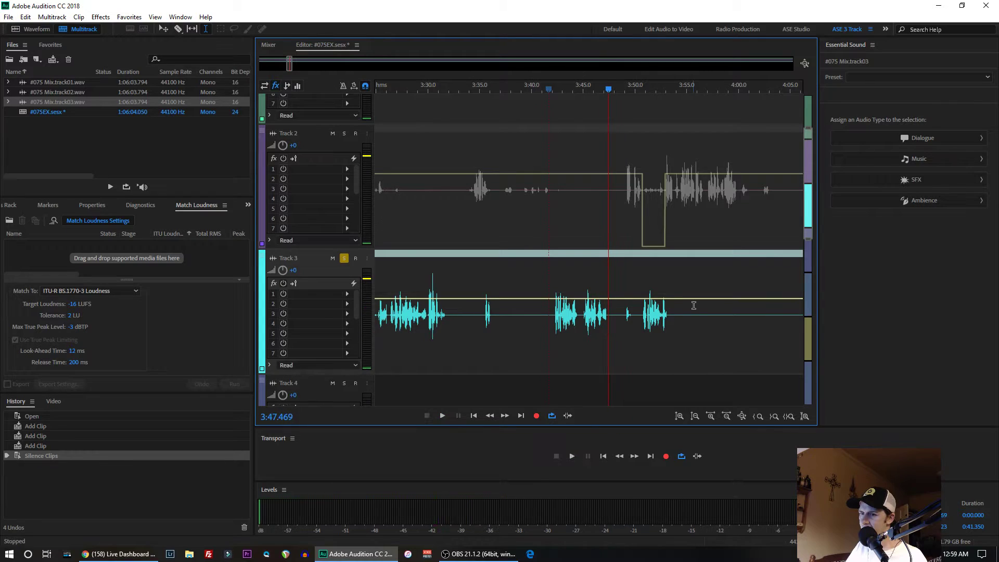
left_click(637, 315)
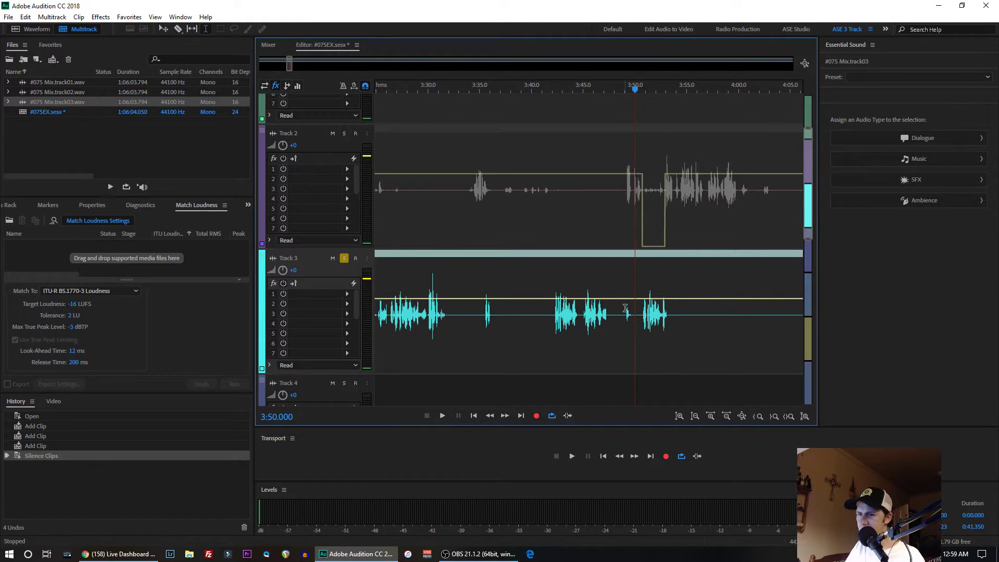
key("space")
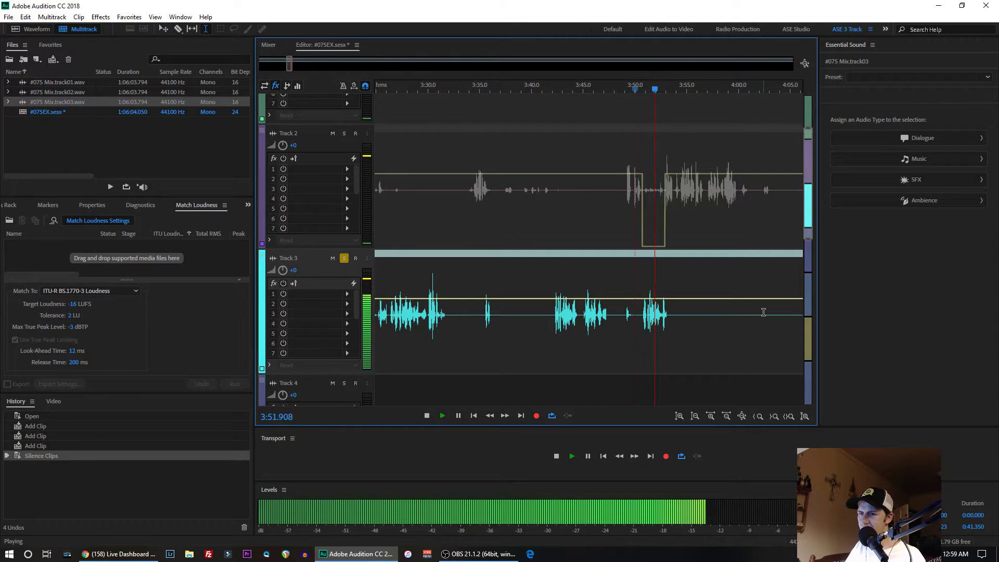
key("space")
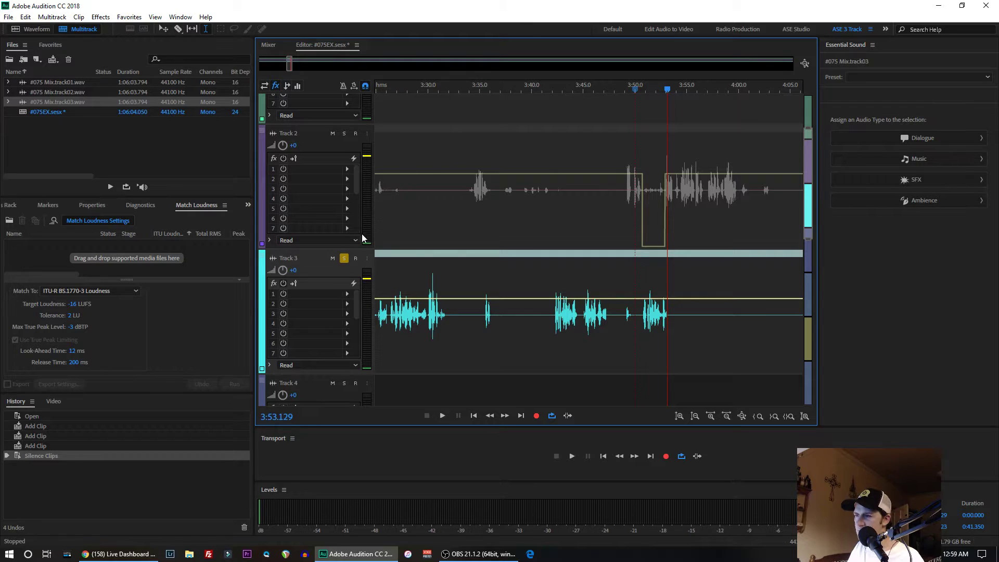
left_click(344, 259)
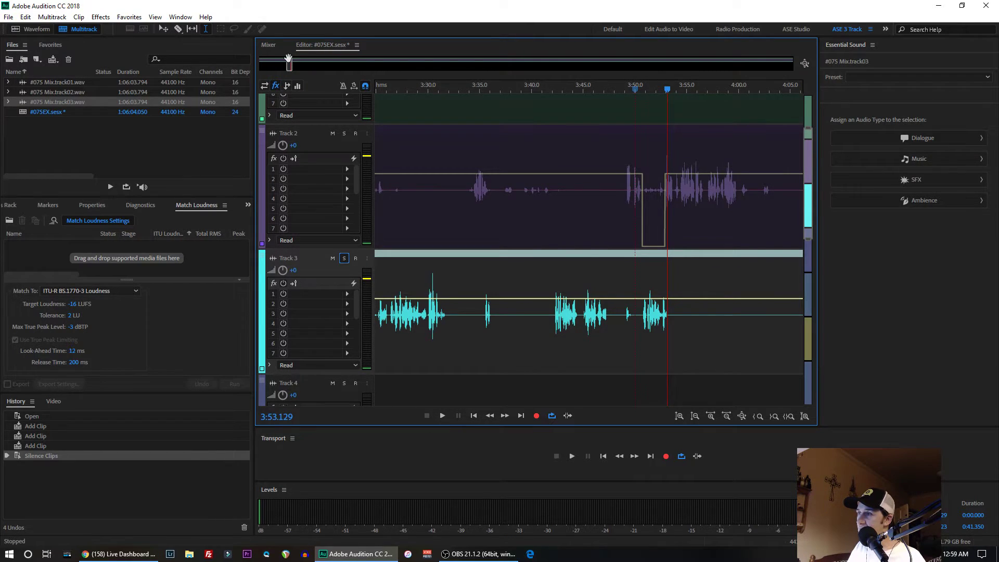
- Go to the passage around 5:10 and play all tracks together from about 5:11 to 5:17
left_click_drag(289, 58, 300, 65)
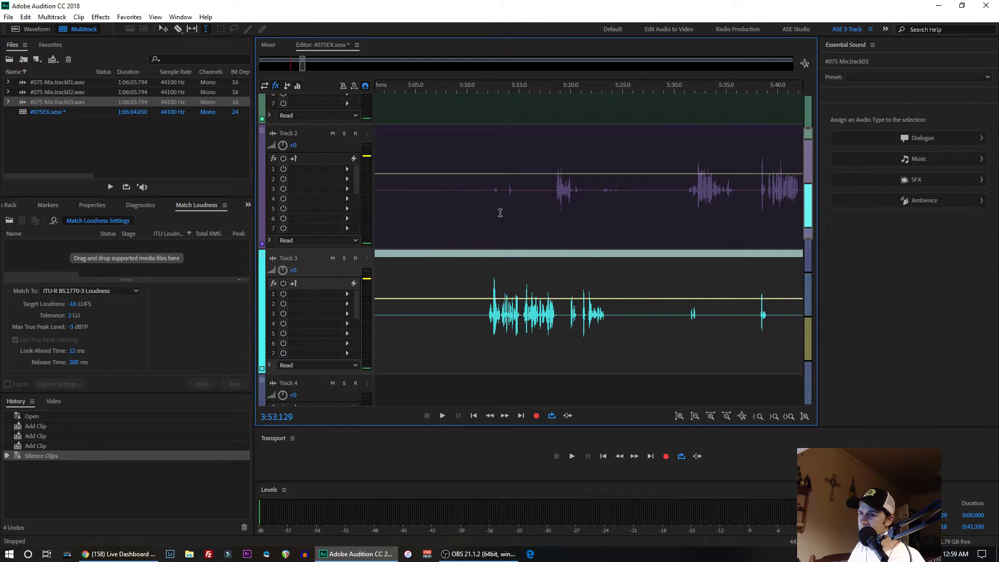
left_click(468, 191)
scroll(425, 208, "up", 2)
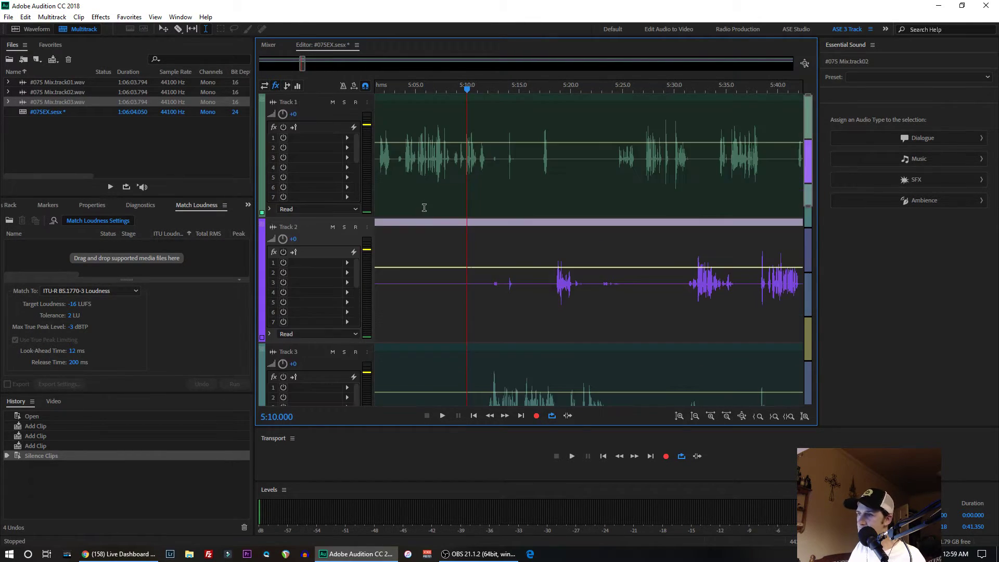
scroll(425, 206, "down", 2)
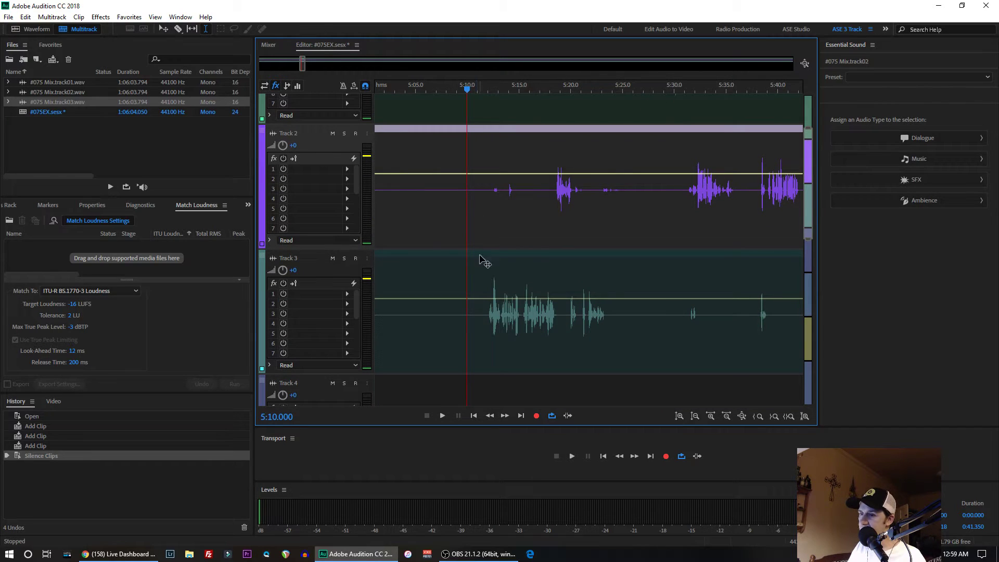
left_click(480, 301)
key("space")
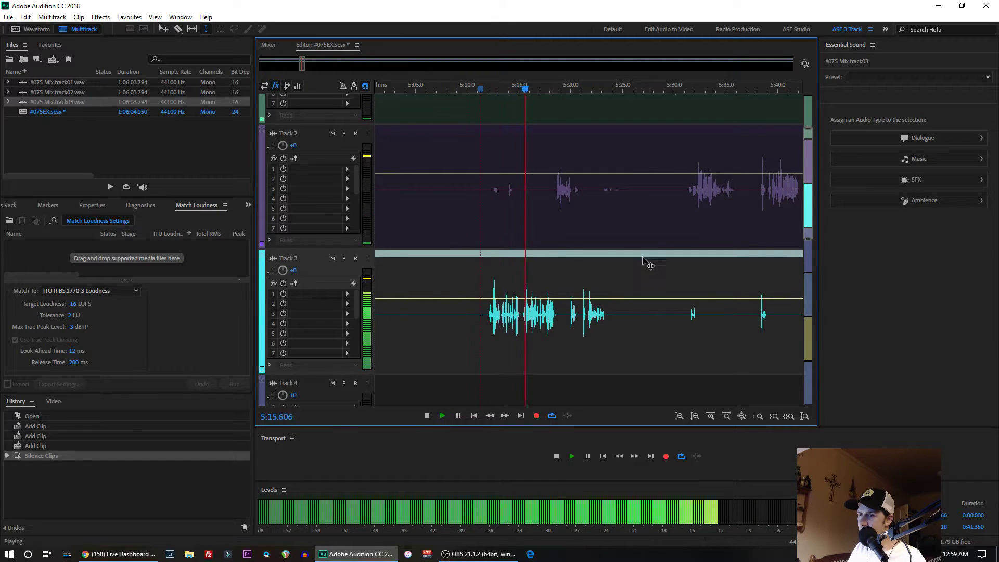
key("space")
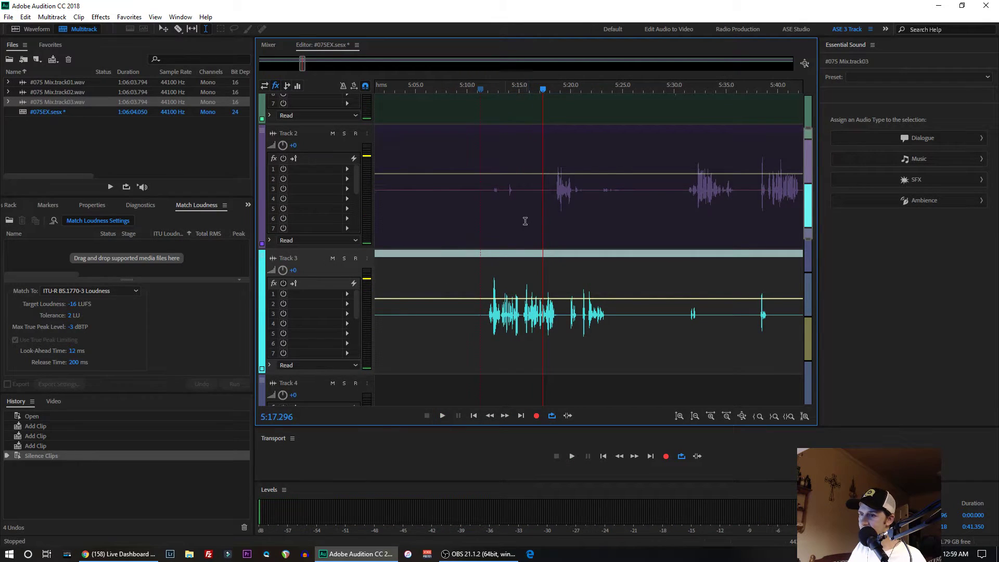
- Play the short noise on Track 1 from 5:13.628 and silence the clip over a 1.371-second selection starting there
scroll(499, 198, "up", 3)
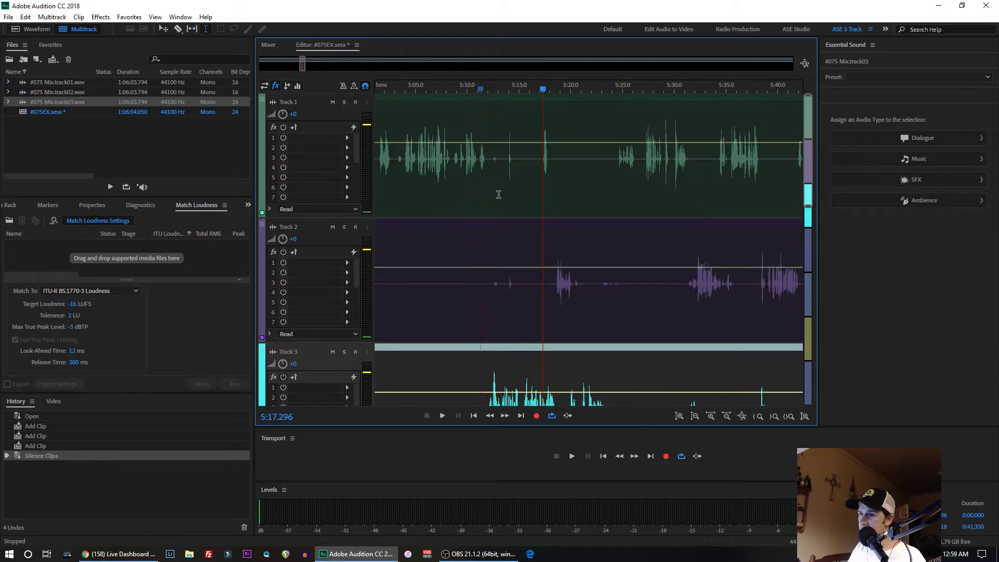
left_click(505, 157)
key("space")
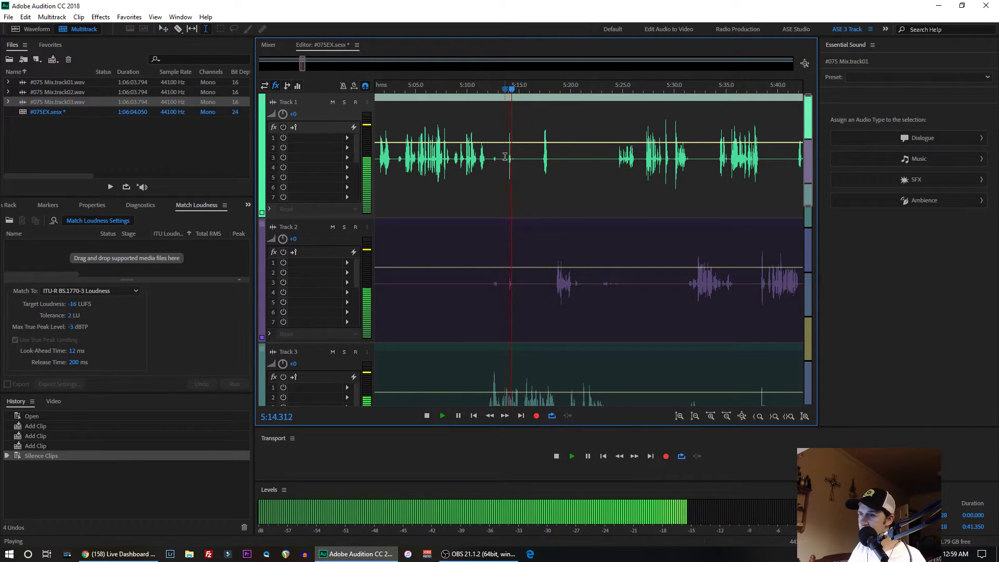
key("space")
left_click_drag(505, 157, 516, 153)
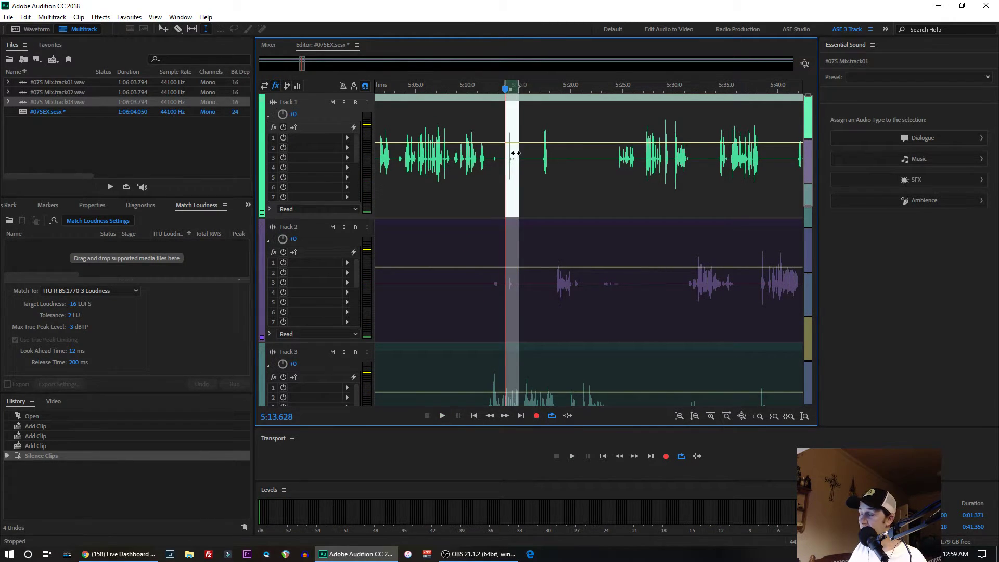
right_click(511, 157)
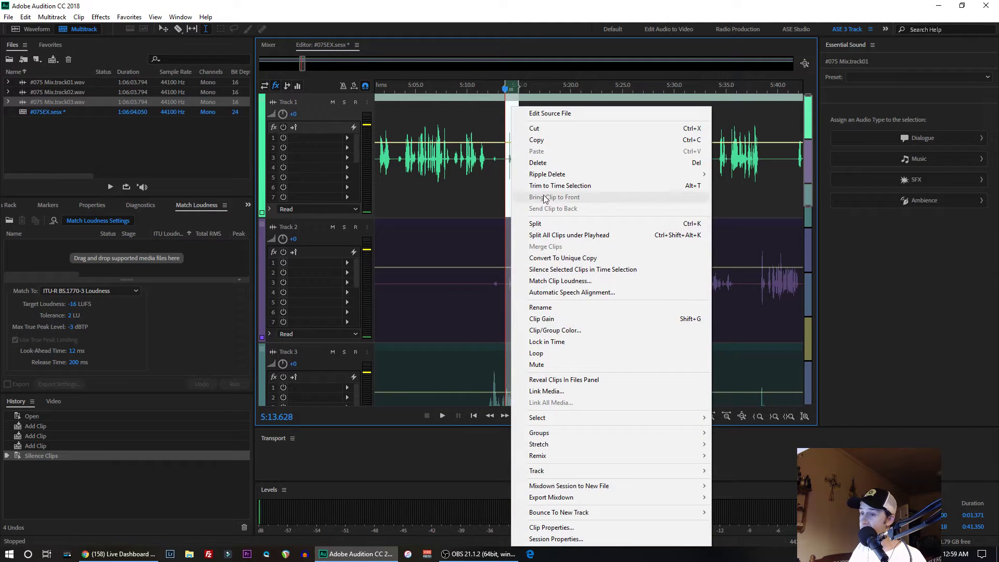
left_click(548, 271)
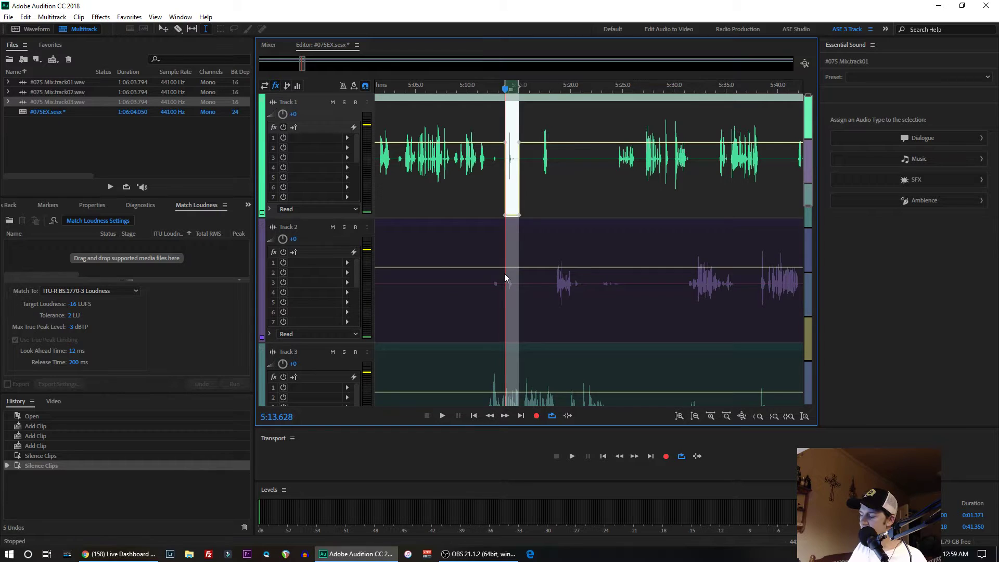
- Undo the last silencing and silence the clips on Tracks 1 and 2 together over a 1.522-second selection starting at 5:13.477
key("ctrl+z")
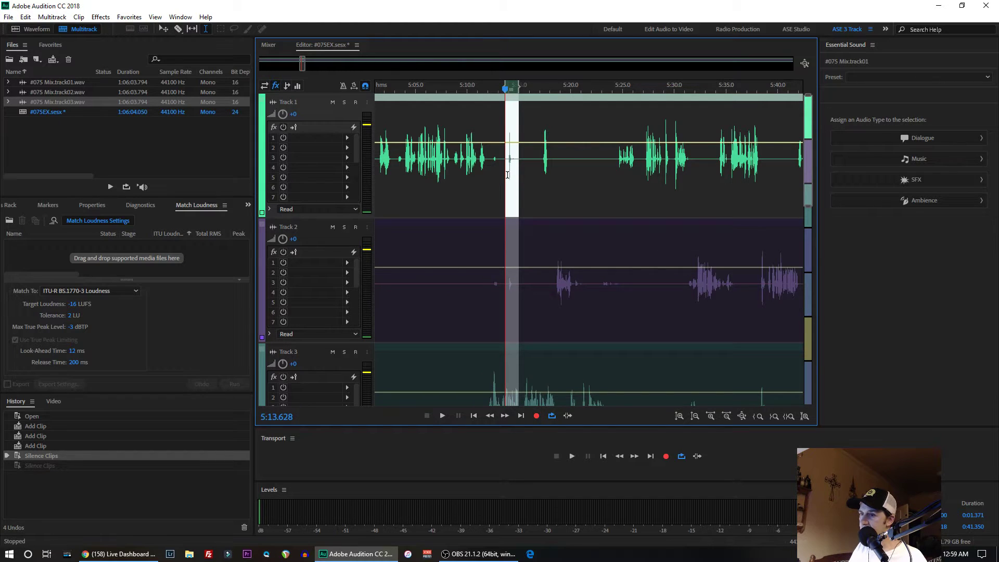
left_click_drag(504, 163, 503, 169)
left_click(502, 262, "ctrl")
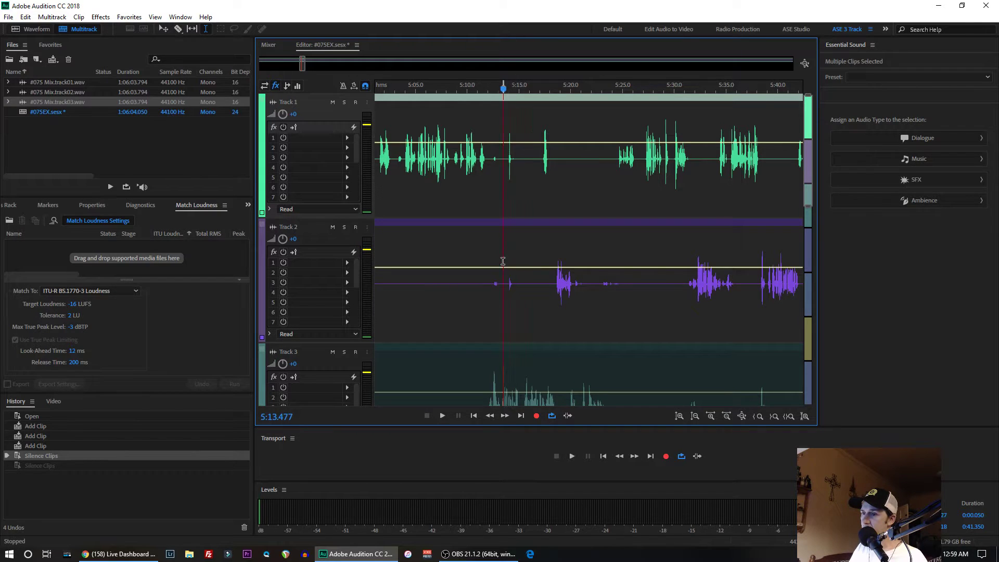
left_click_drag(502, 262, 516, 288)
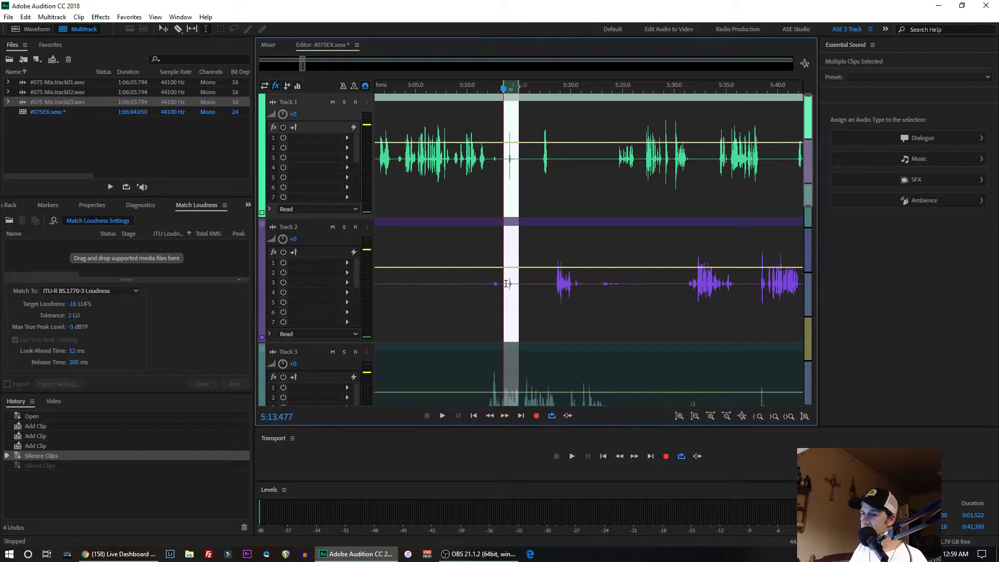
right_click(507, 284)
left_click(537, 271)
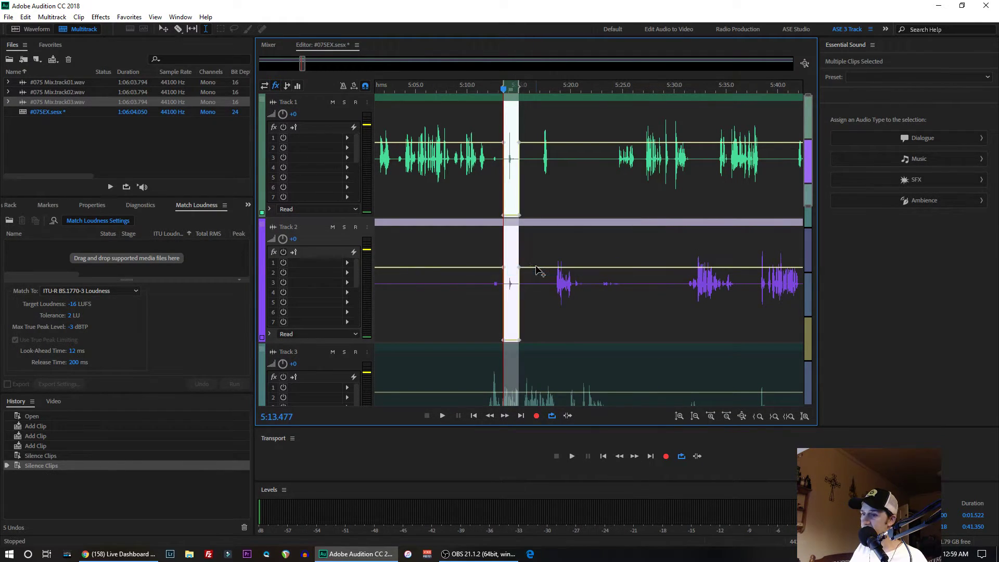
- Listen to the passage around Track 3's speech from 5:12.070 and replay short parts of it inside the silenced gap
scroll(474, 304, "down", 2)
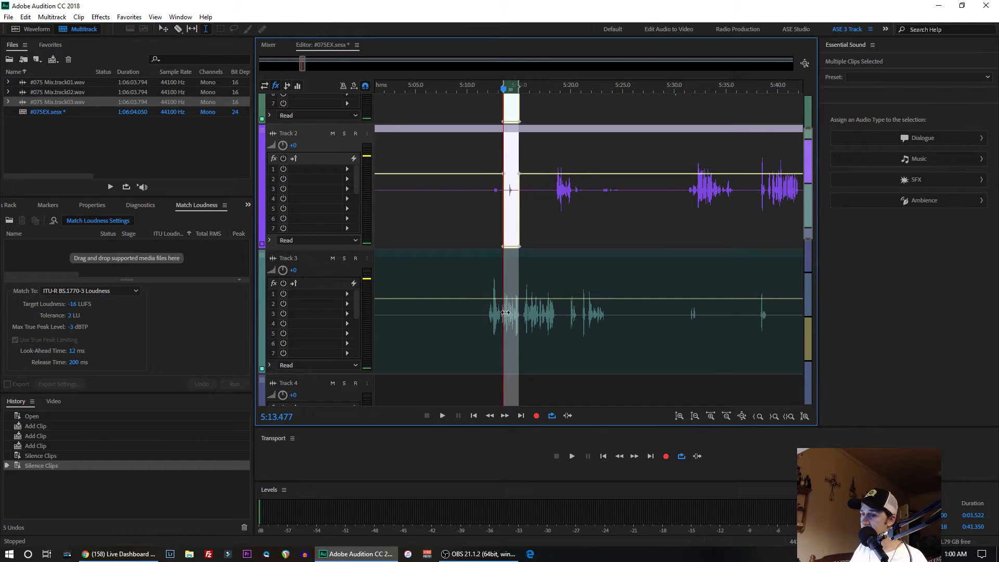
left_click(489, 285)
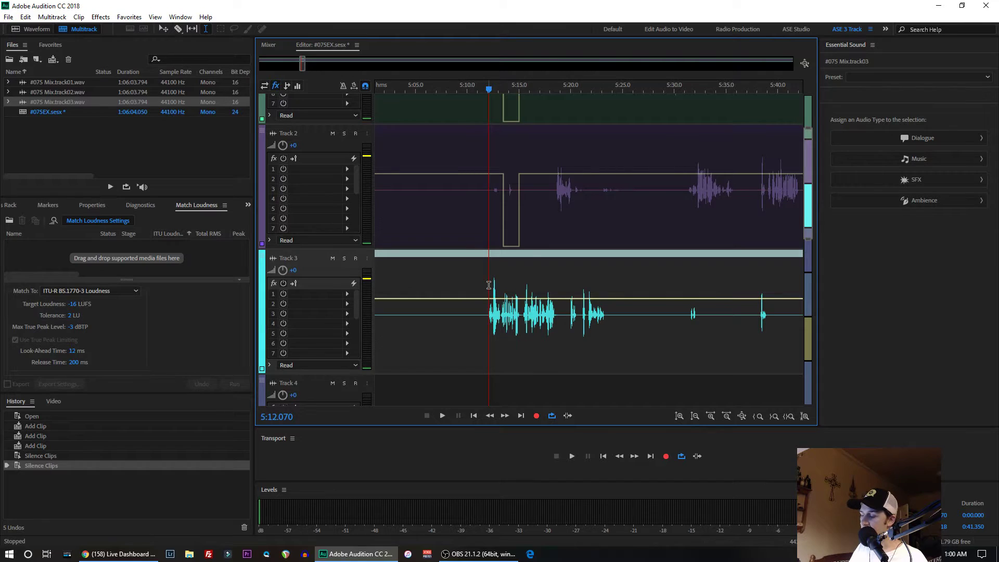
key("space")
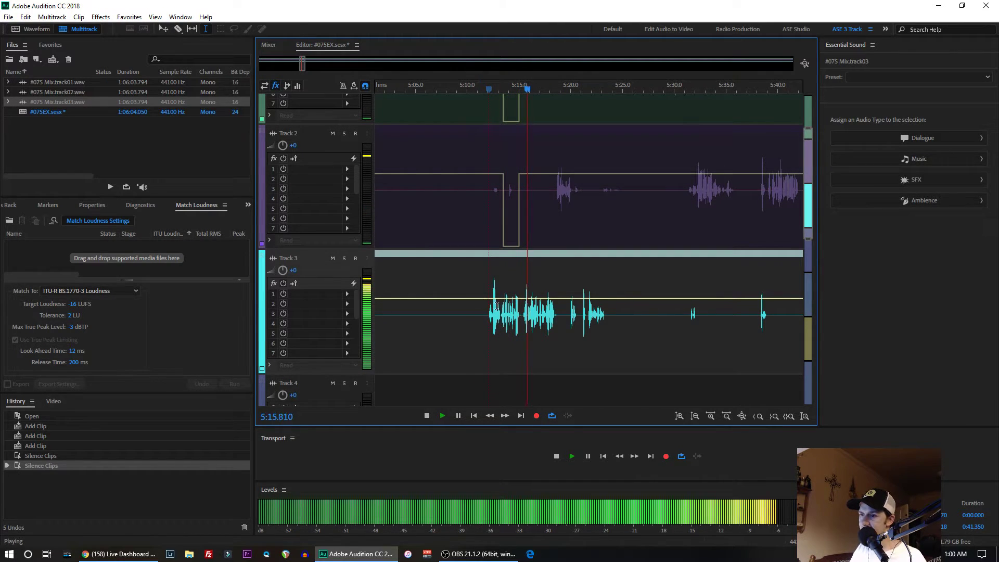
key("space")
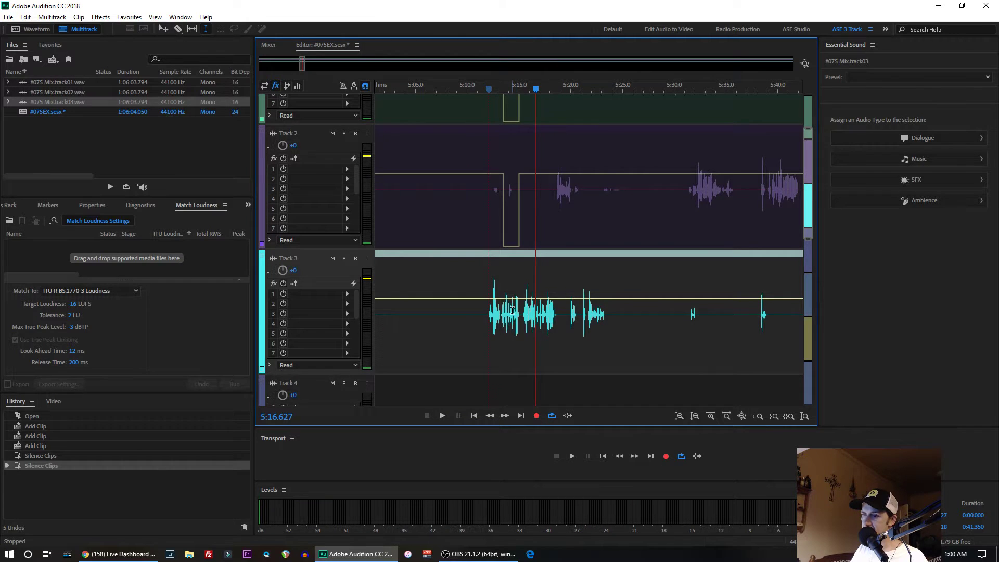
left_click(511, 310)
key("space")
key("space")
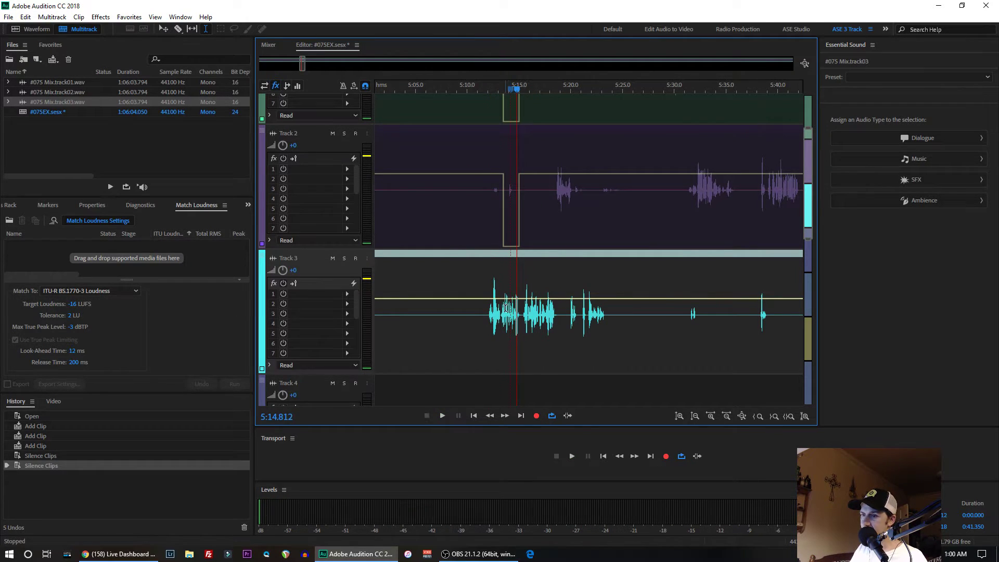
left_click(505, 308)
key("space")
key("space")
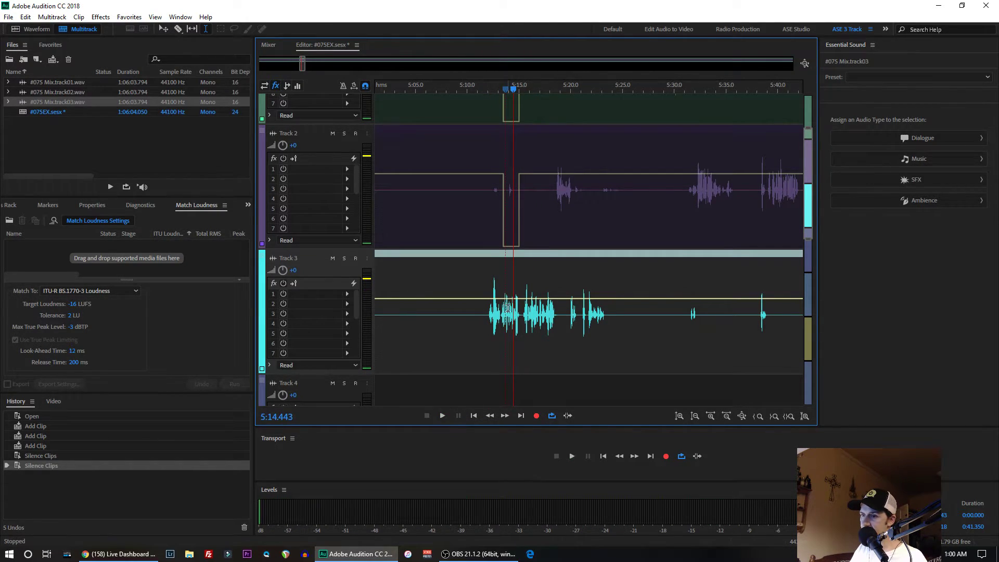
- Examine the silenced gap on Tracks 1 and 2 against Track 3's speech at several zoom levels
scroll(507, 307, "up", 3)
scroll(509, 317, "down", 3)
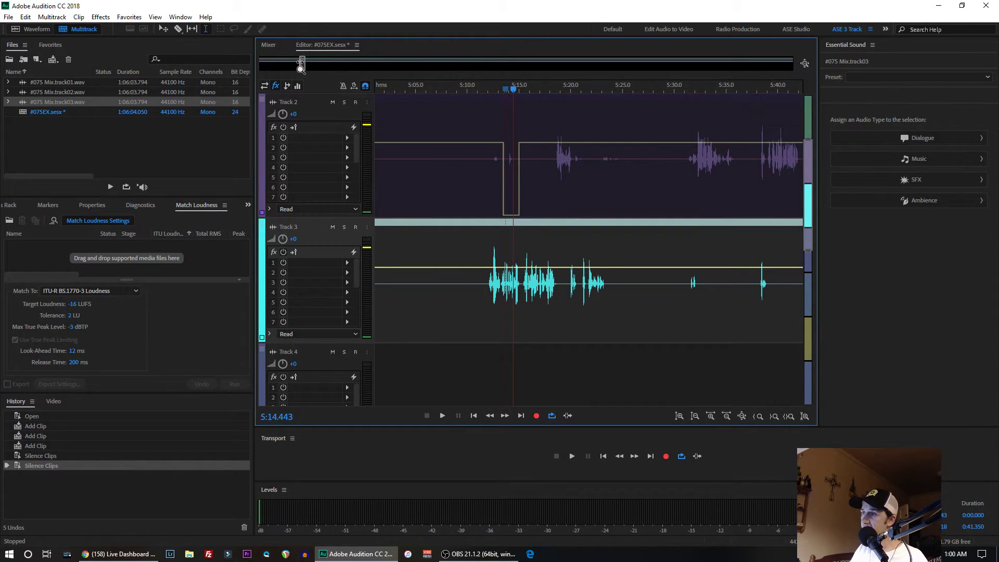
scroll(302, 62, "up", 5)
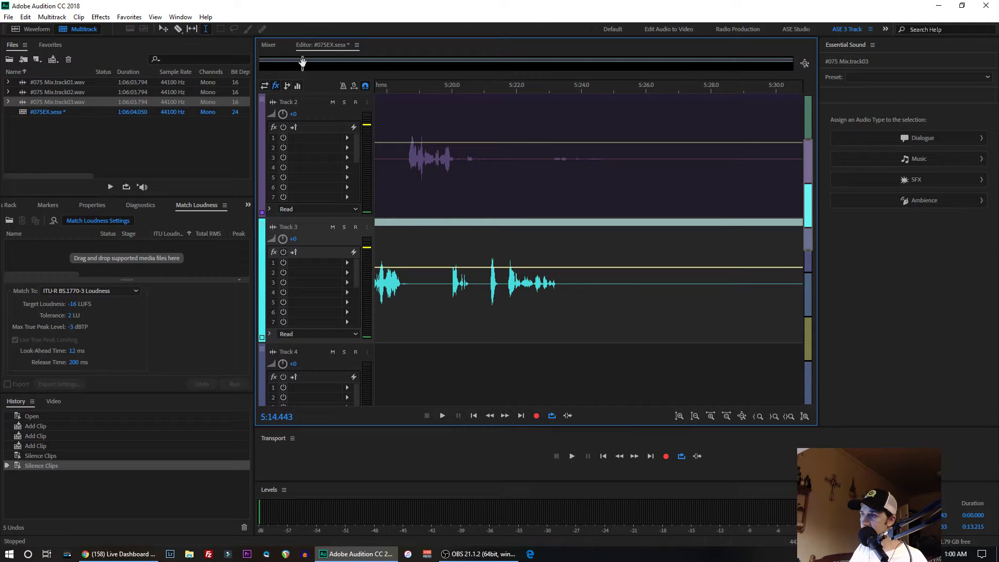
scroll(417, 83, "down", 4)
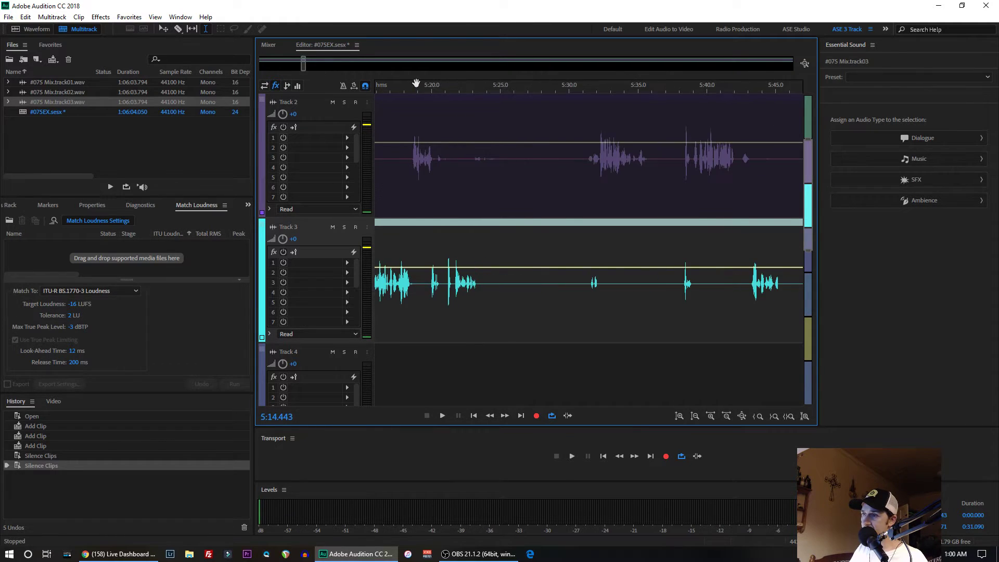
scroll(416, 83, "down", 4)
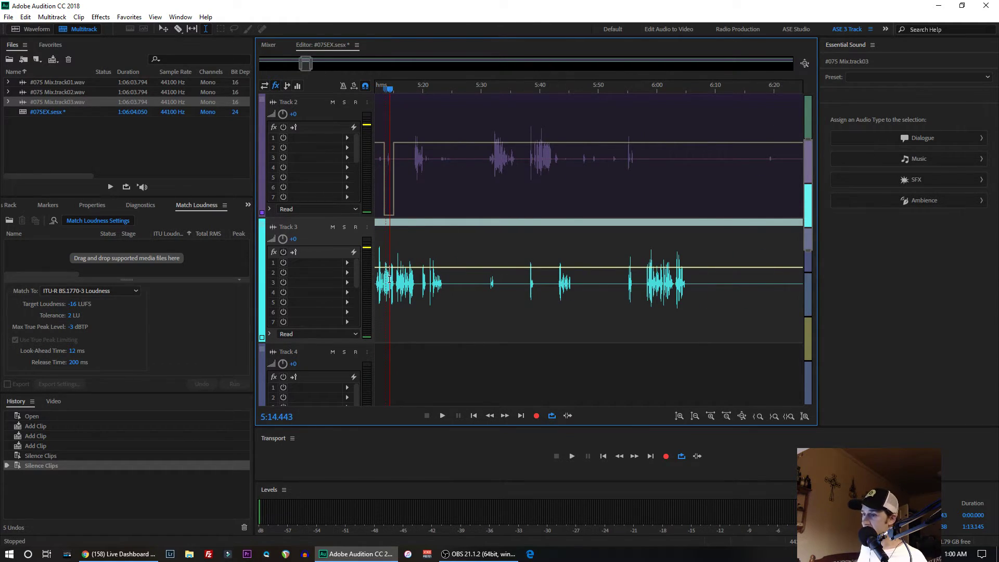
scroll(385, 285, "up", 5)
scroll(385, 284, "down", 5)
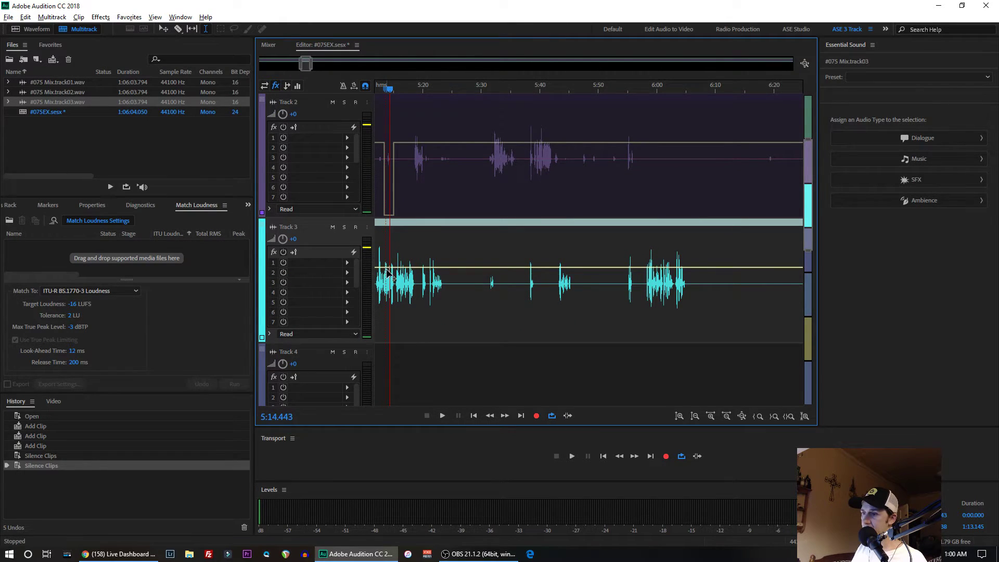
scroll(388, 274, "up", 5)
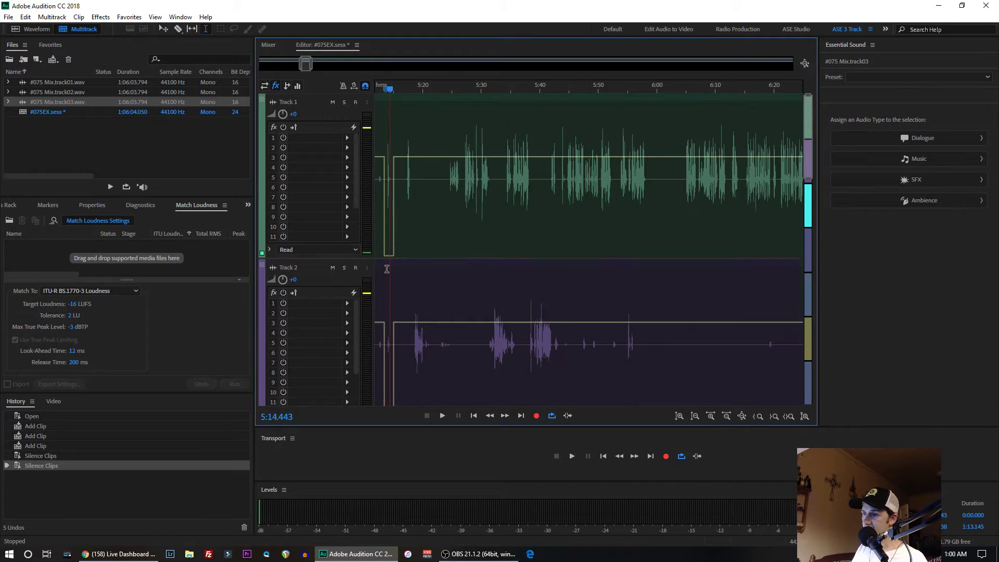
scroll(387, 270, "down", 5)
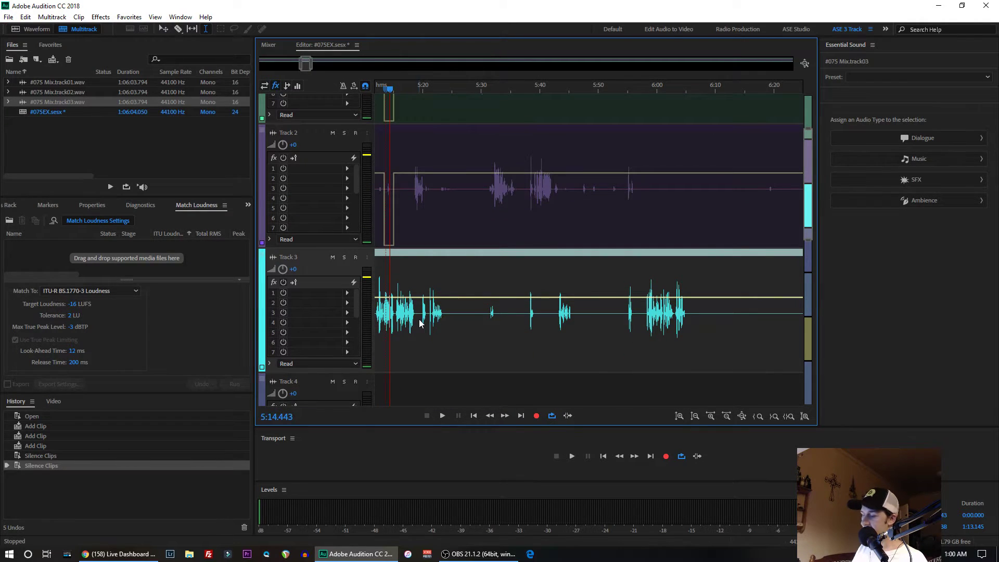
scroll(388, 314, "up", 8)
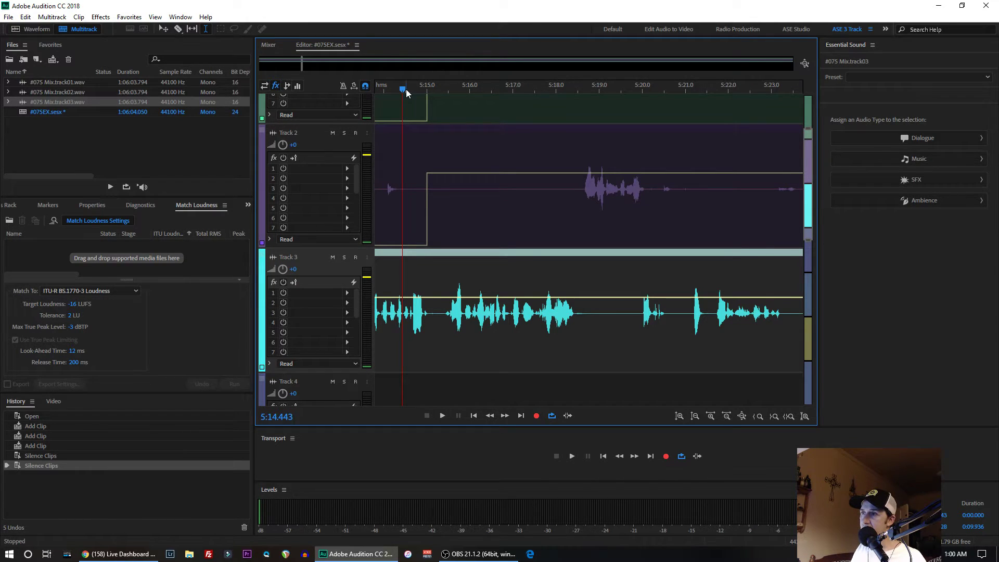
- Play all tracks from inside the silenced gap to about 5:19, and again from 5:13.000 to 5:17.483
left_click_drag(404, 89, 386, 95)
key("space")
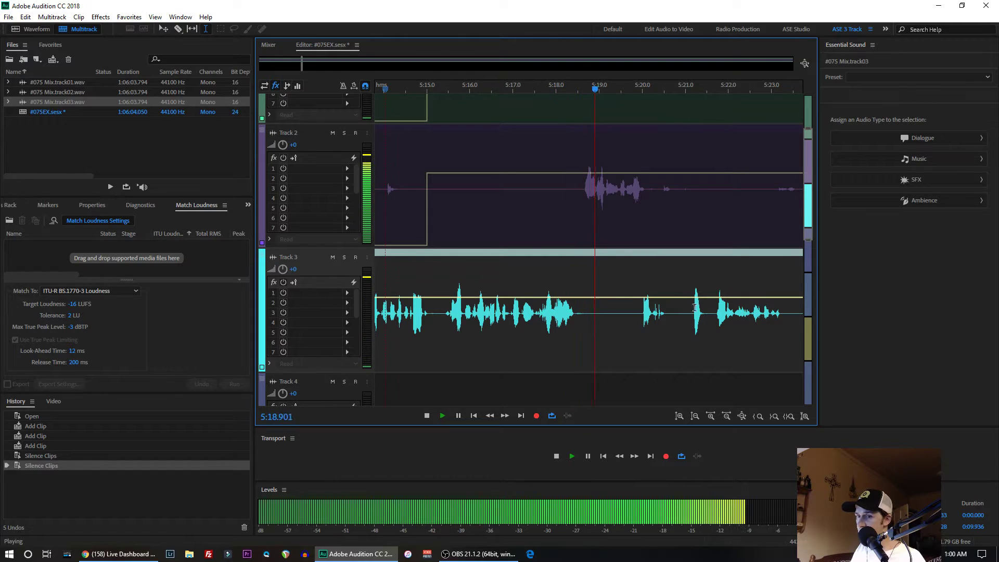
key("space")
left_click_drag(406, 307, 348, 307)
left_click(571, 311)
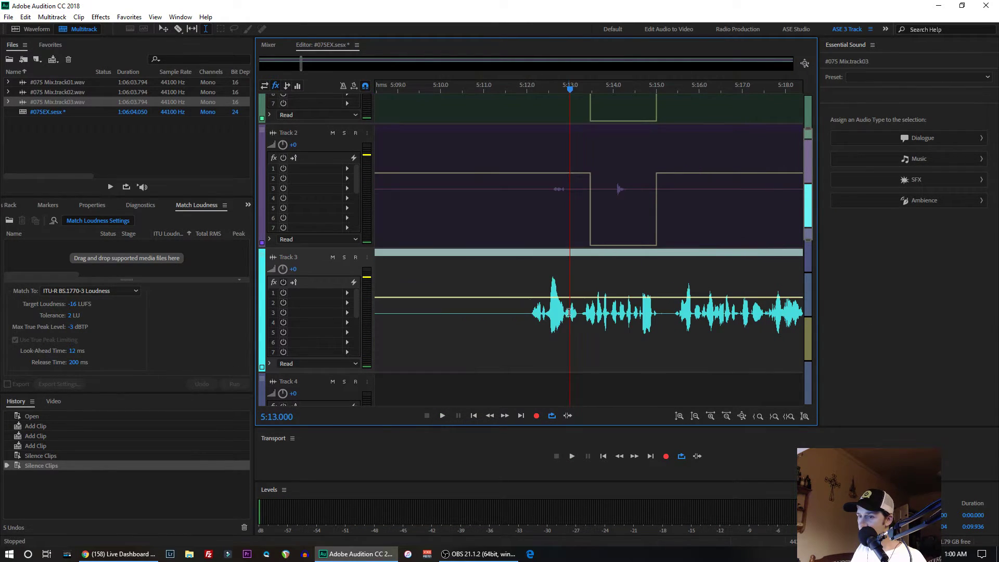
key("space")
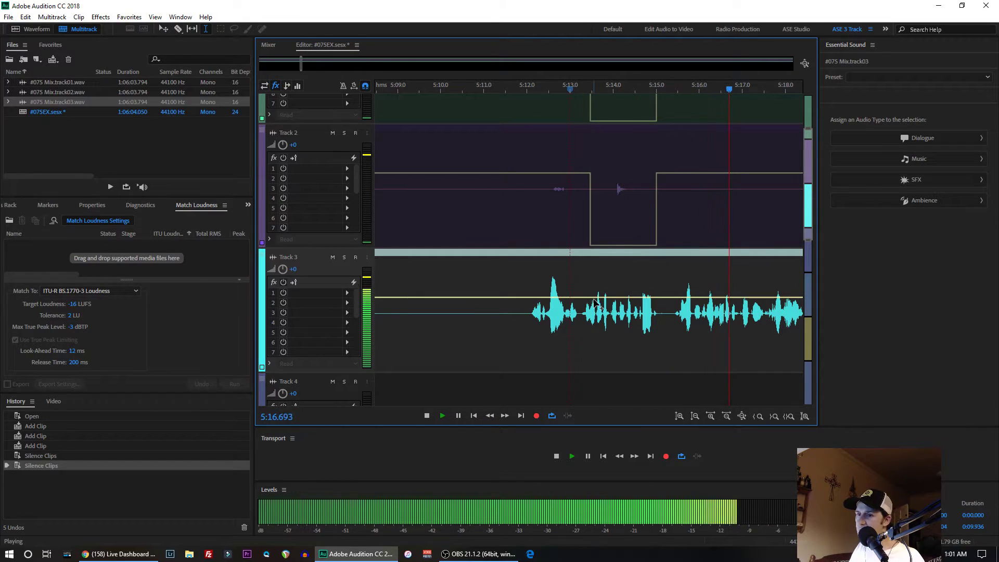
key("space")
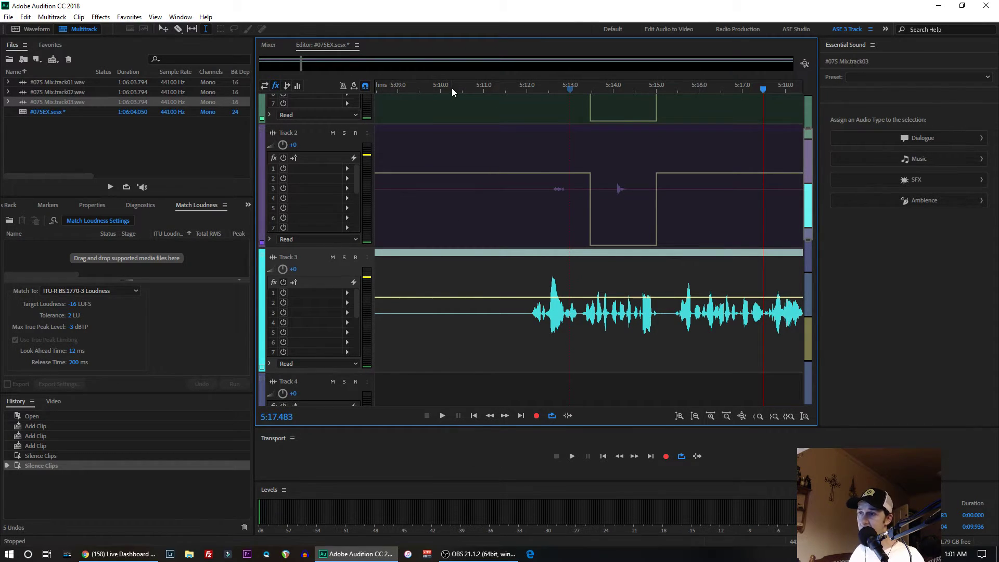
- Go to the passage around 22:30 and play all tracks until about 22:37
scroll(567, 304, "down", 5)
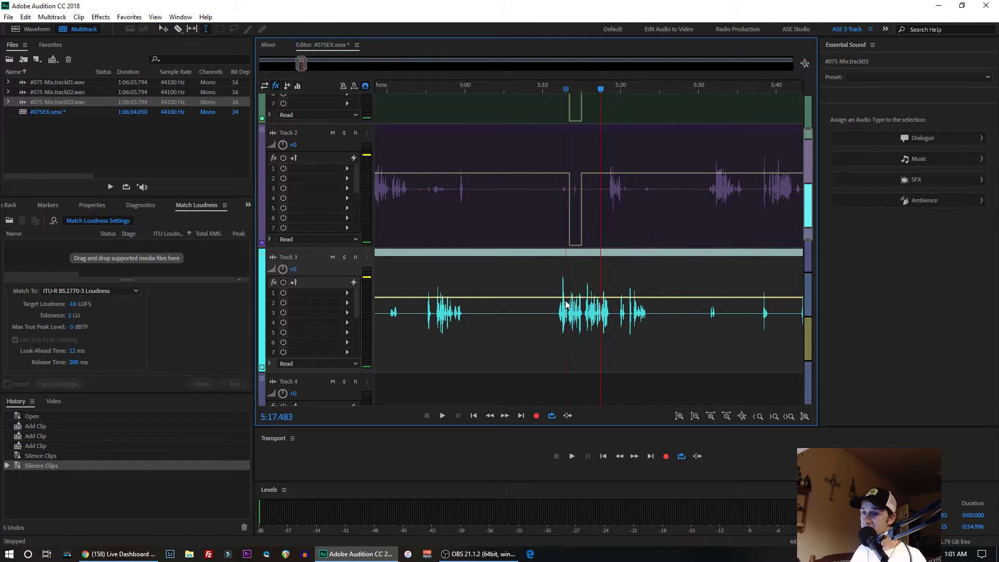
scroll(566, 304, "down", 5)
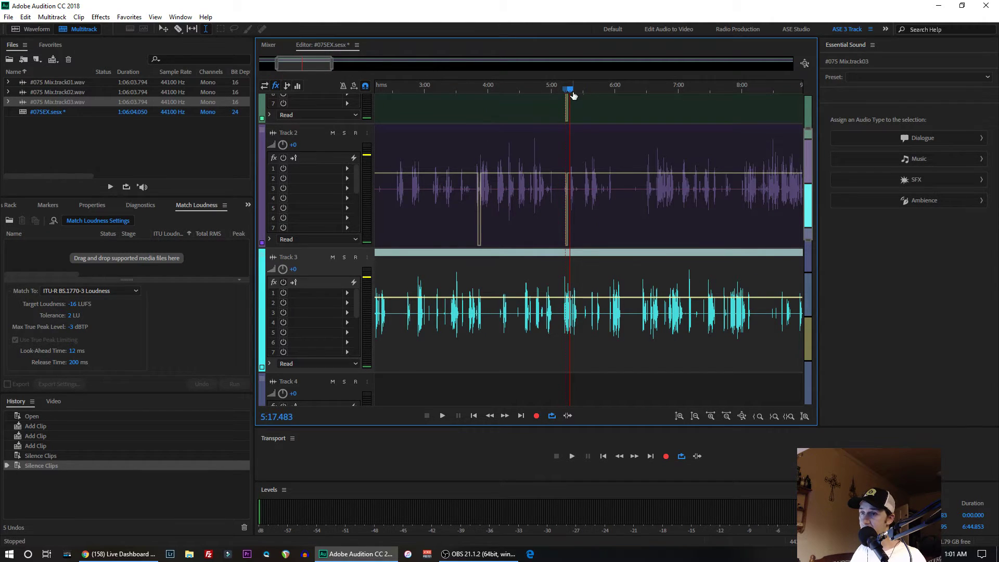
left_click_drag(319, 65, 456, 66)
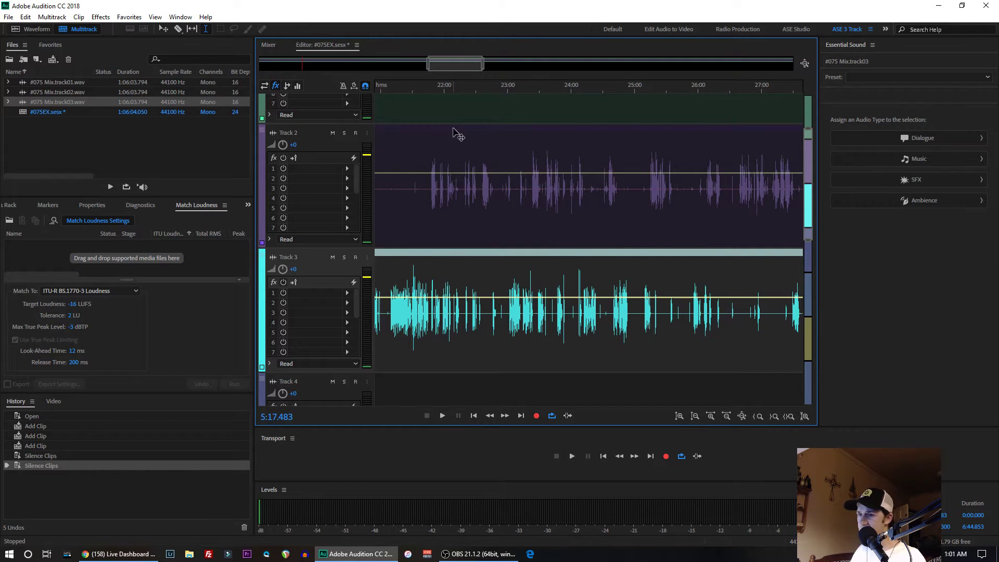
left_click(477, 183)
key("space")
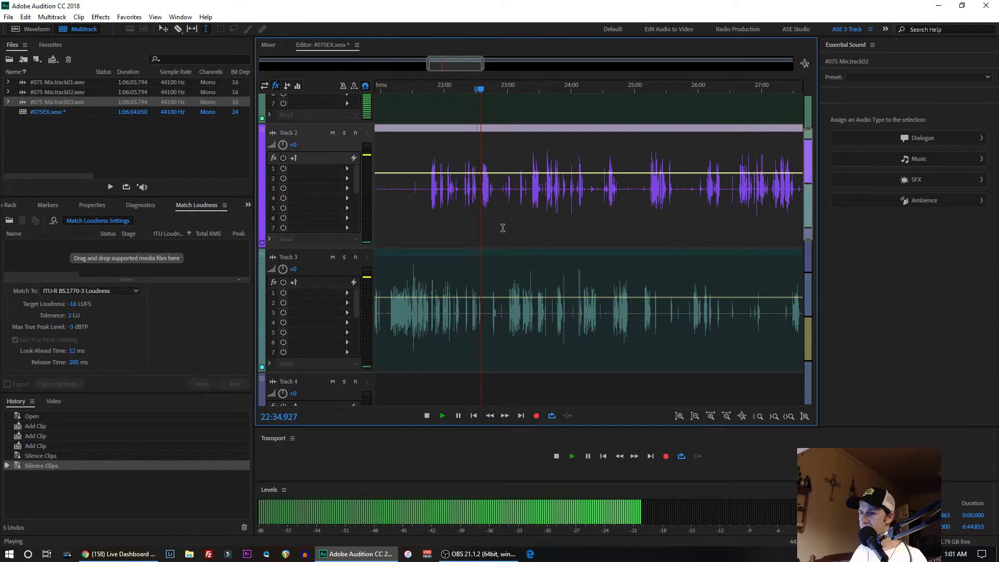
scroll(505, 166, "up", 3)
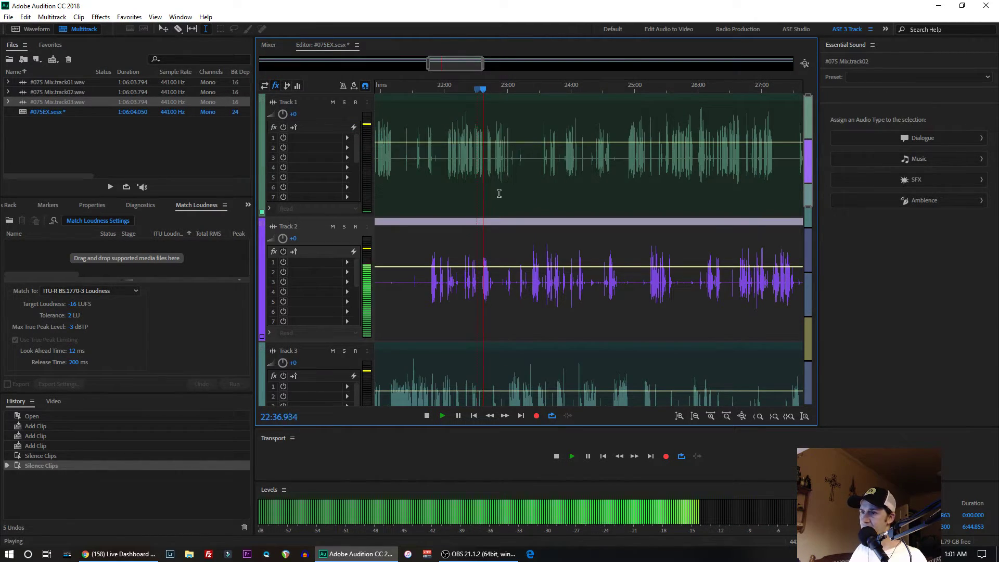
key("space")
- Select the 0.253-second sound just before Track 2's speech near 22:36.5 and play it
left_click_drag(480, 282, 492, 280)
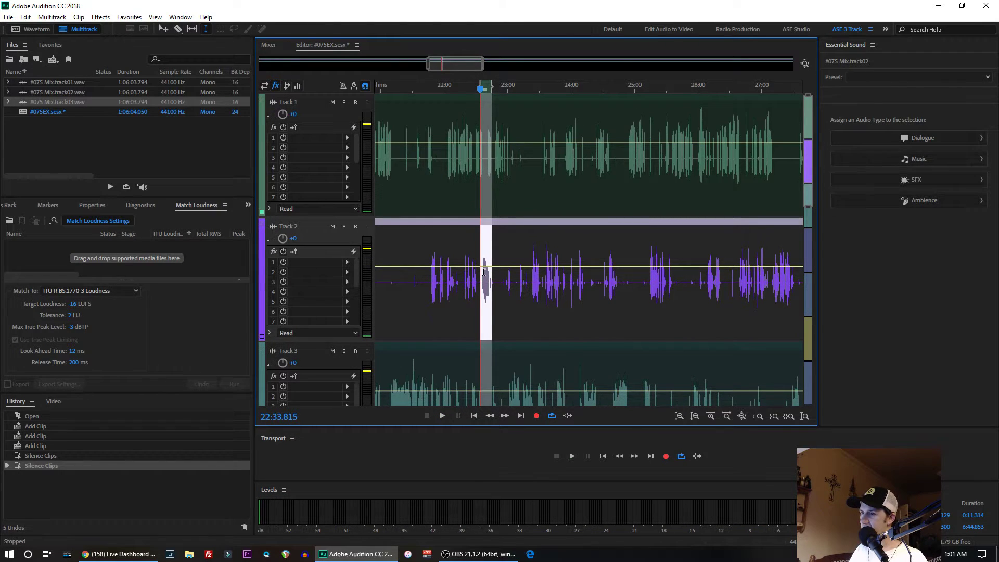
scroll(485, 282, "up", 10)
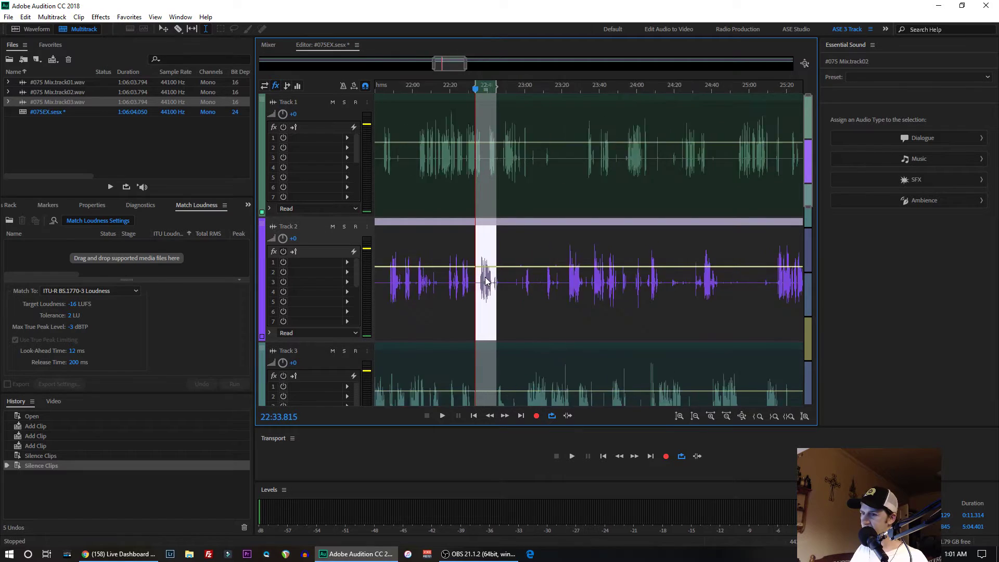
left_click(382, 283)
left_click_drag(382, 281, 393, 276)
key("space")
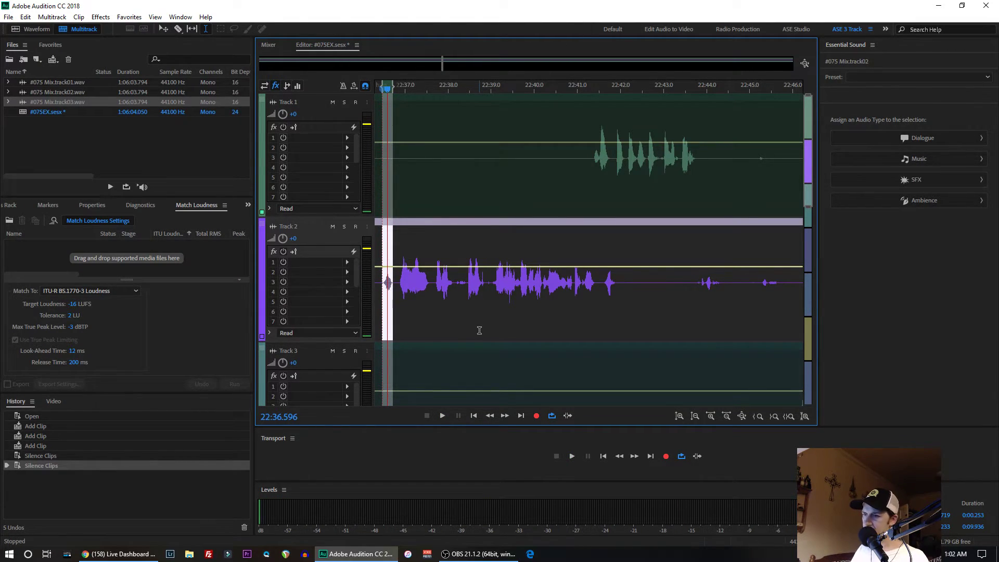
key("space")
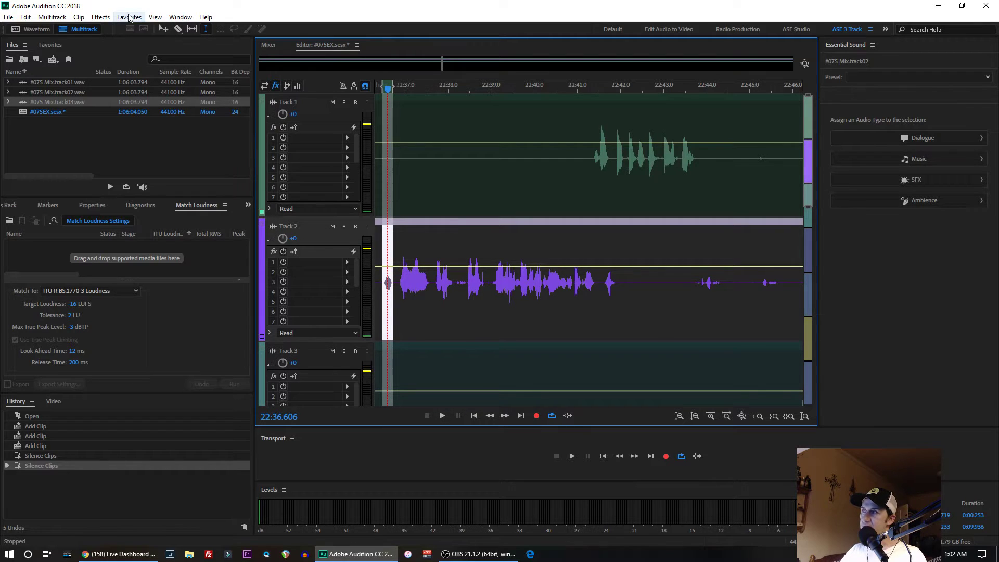
- Add the iZotope RX 7 Breath Control effect to the Track 2 clip and look through its presets
left_click(101, 17)
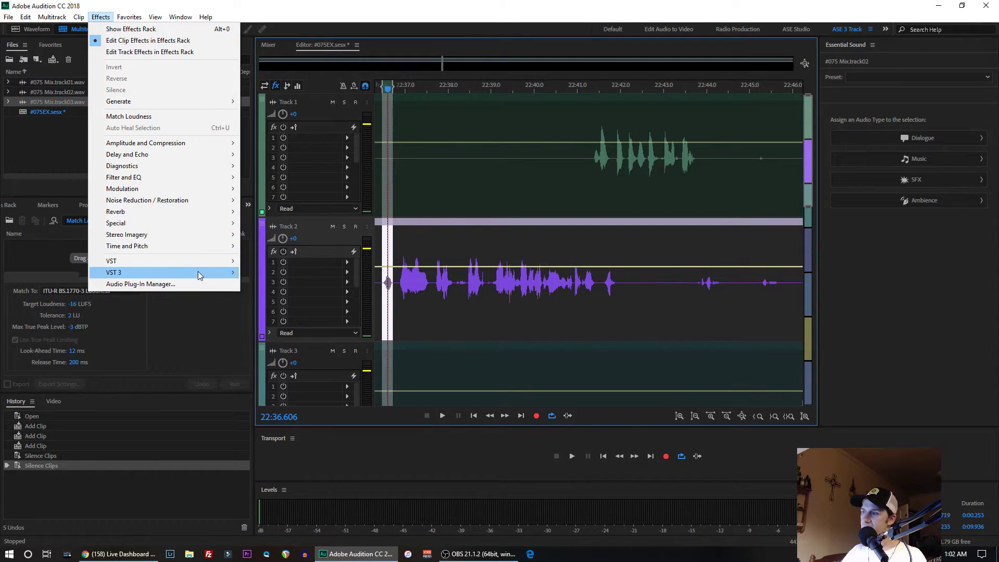
mouse_move(219, 275)
mouse_move(301, 319)
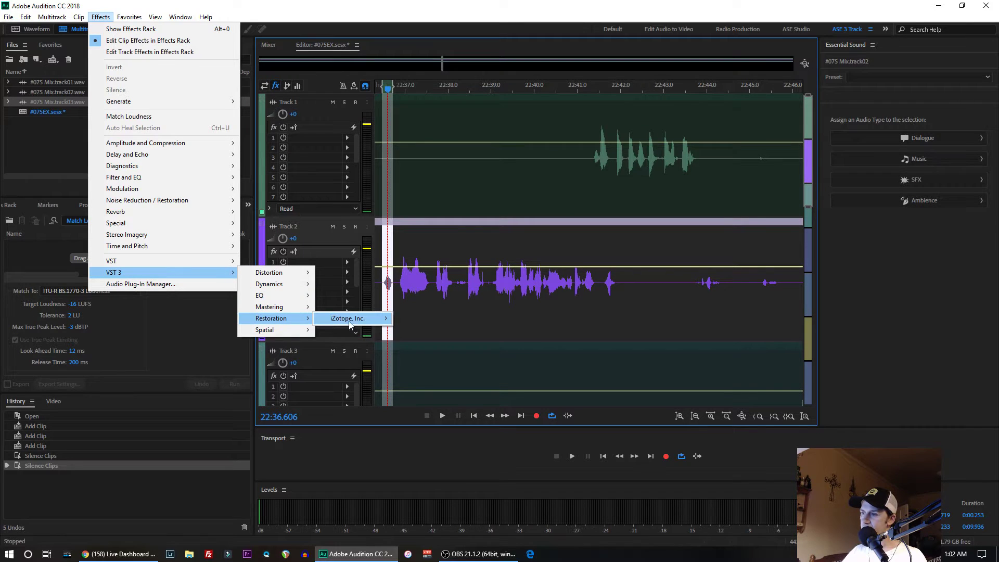
mouse_move(381, 323)
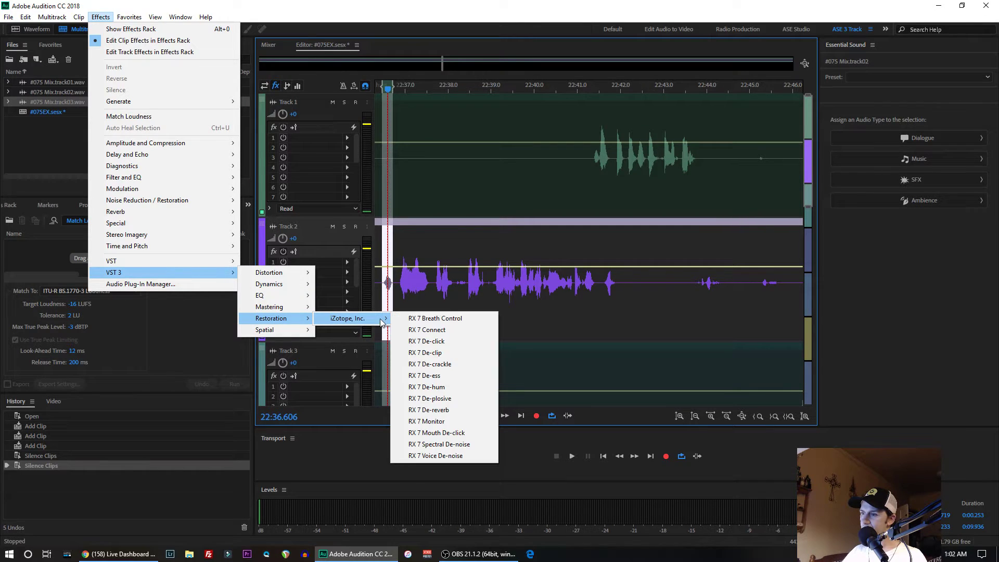
left_click(447, 319)
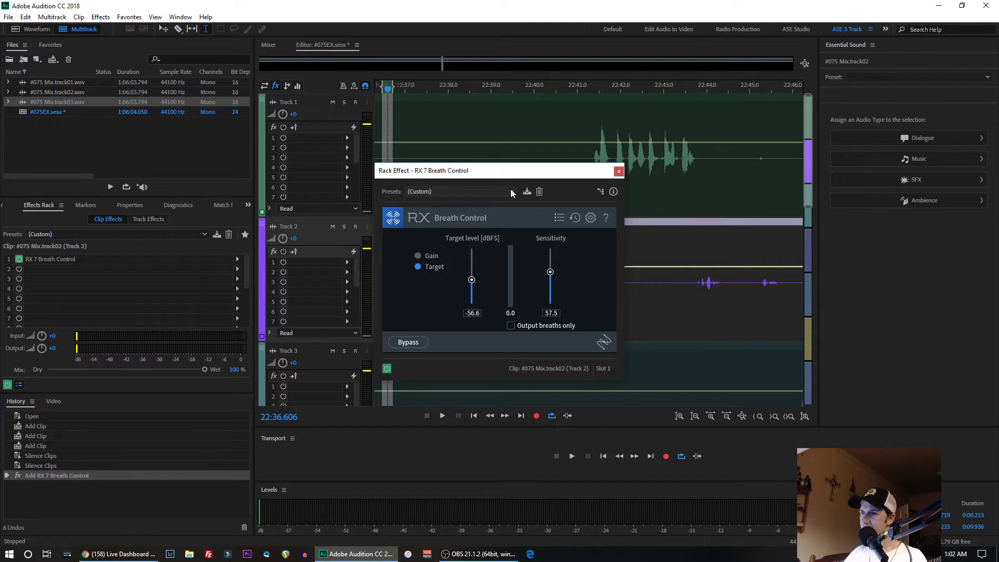
left_click(512, 192)
left_click(565, 191)
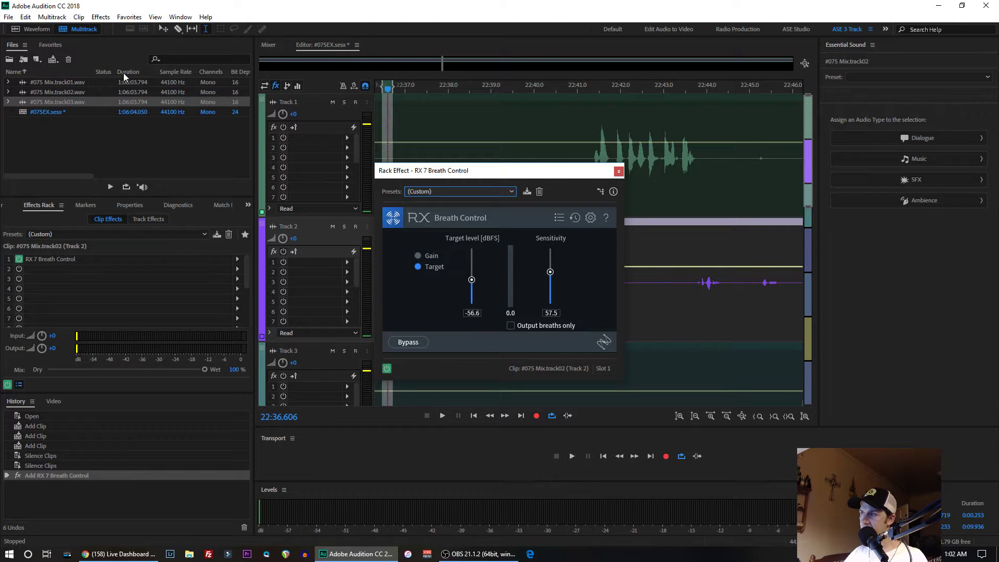
- Close the Breath Control rack effect and open Track 2's source file, #075 Mix.track02.wav, in the Waveform editor
left_click(619, 171)
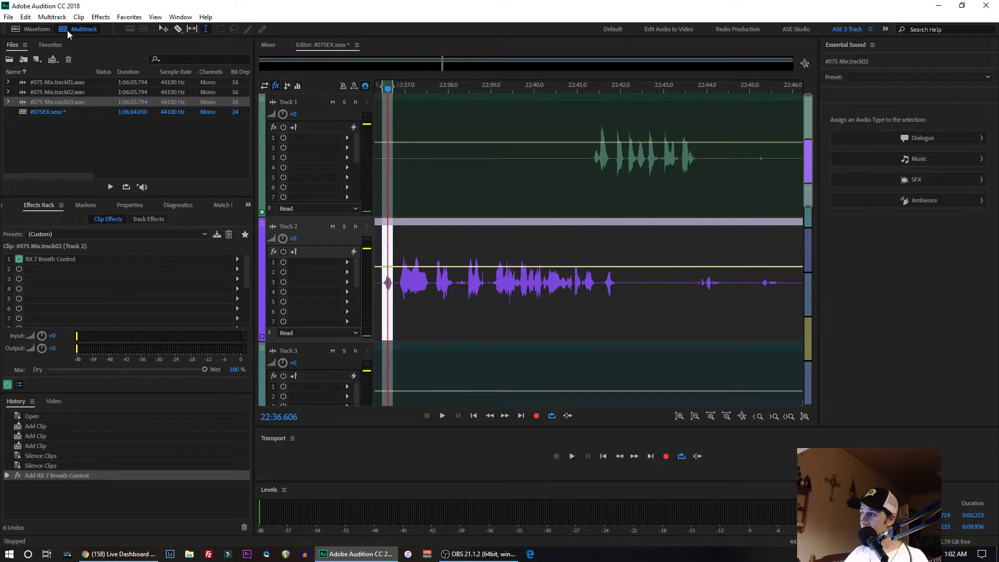
left_click(41, 30)
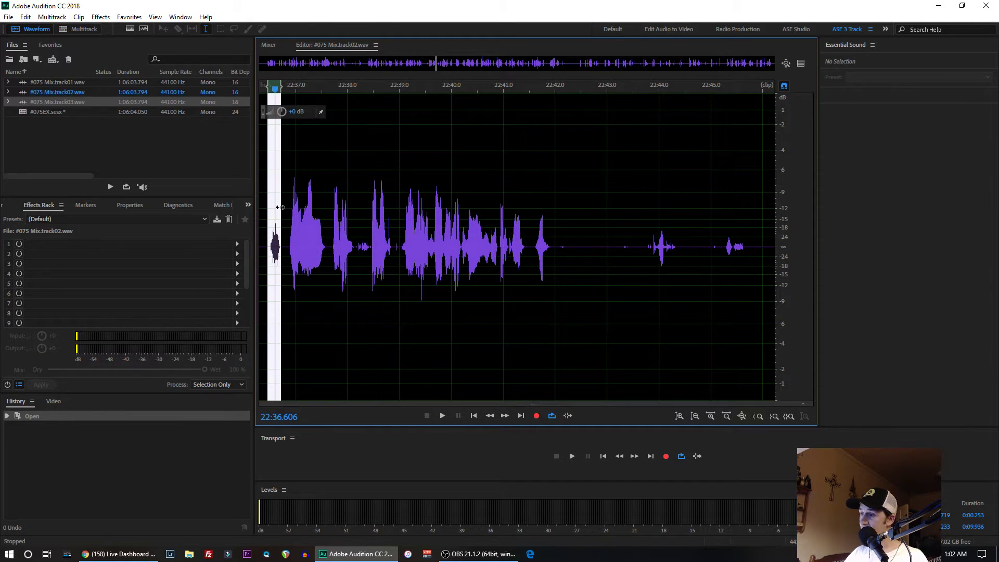
- Apply RX 7 Breath Control to the selected breath near 22:36.6, using Target mode at -56.6 dBFS and sensitivity 57.5
left_click(100, 16)
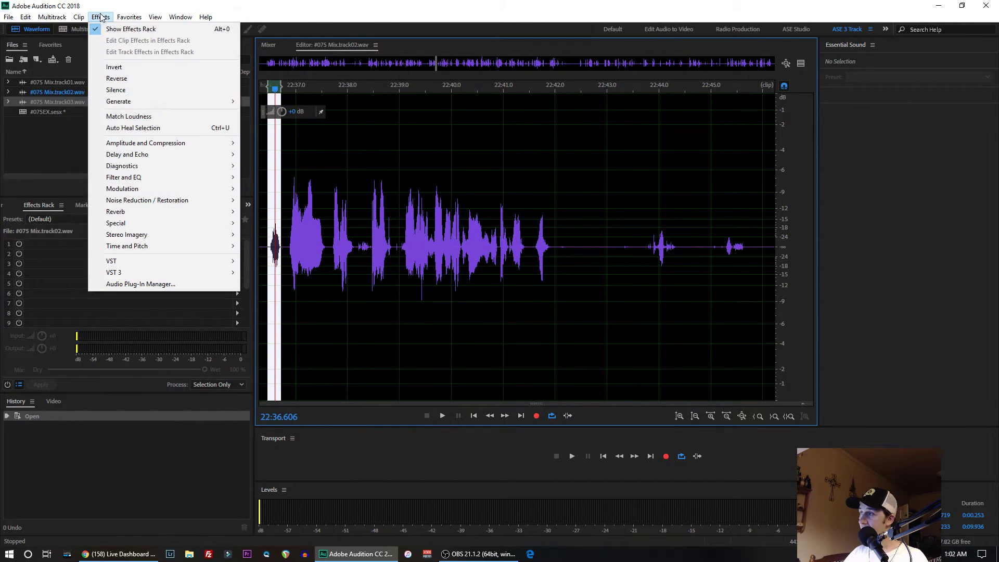
mouse_move(224, 273)
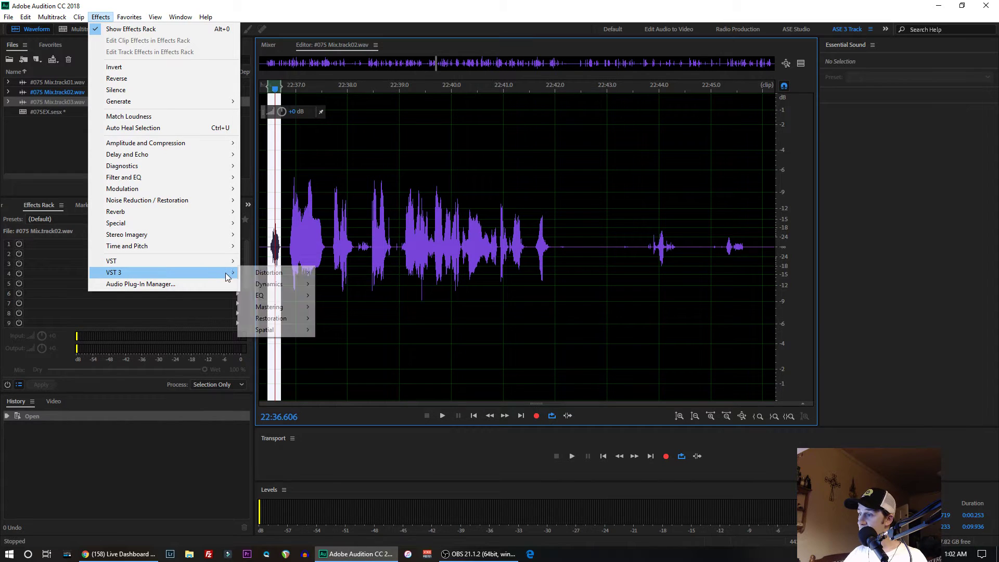
mouse_move(289, 320)
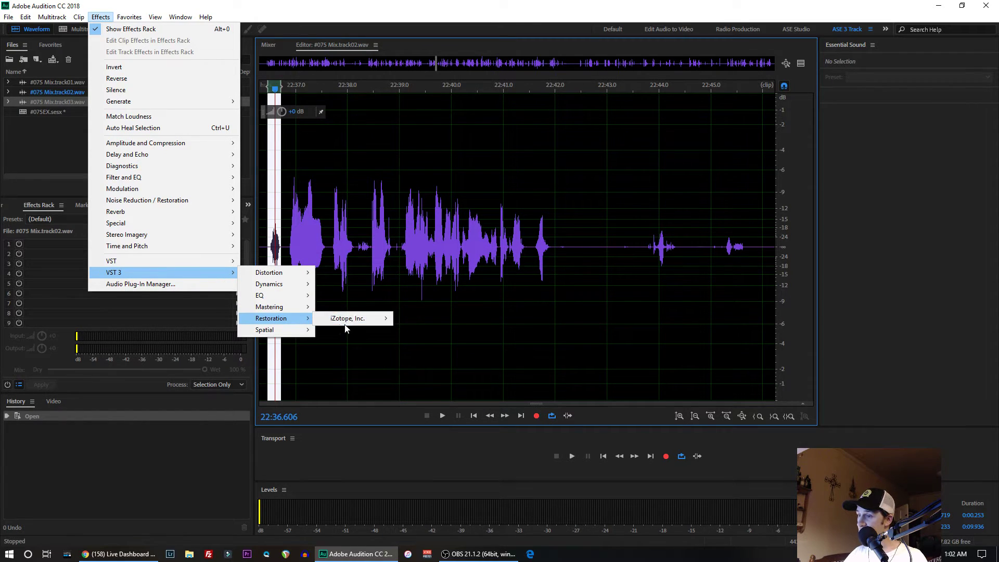
mouse_move(375, 319)
left_click(417, 318)
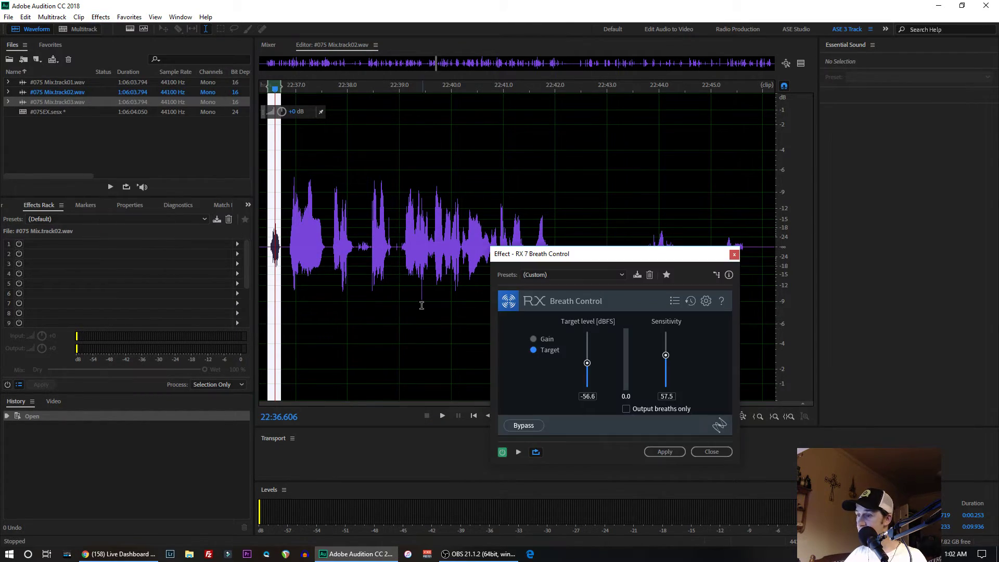
left_click_drag(607, 258, 462, 199)
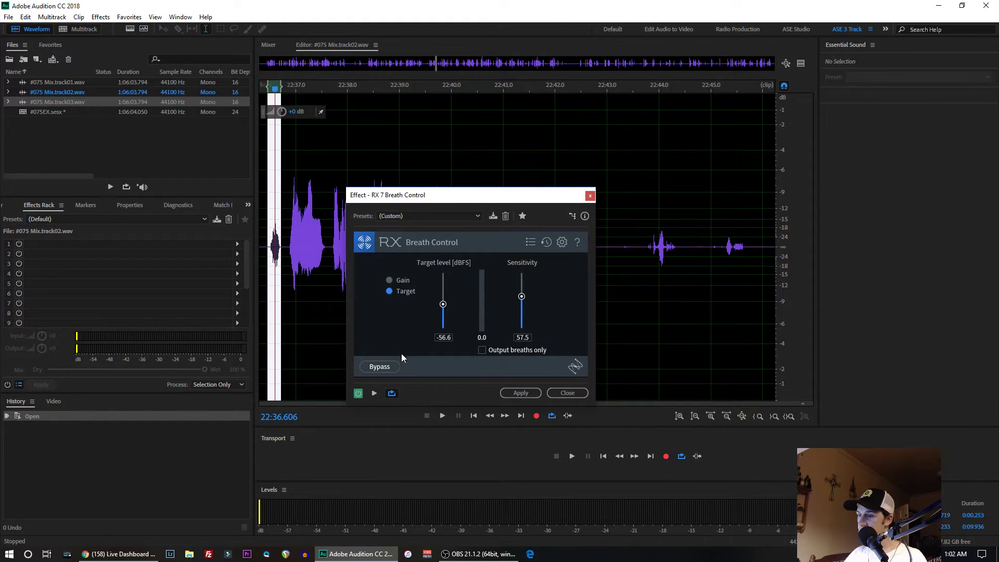
left_click(517, 392)
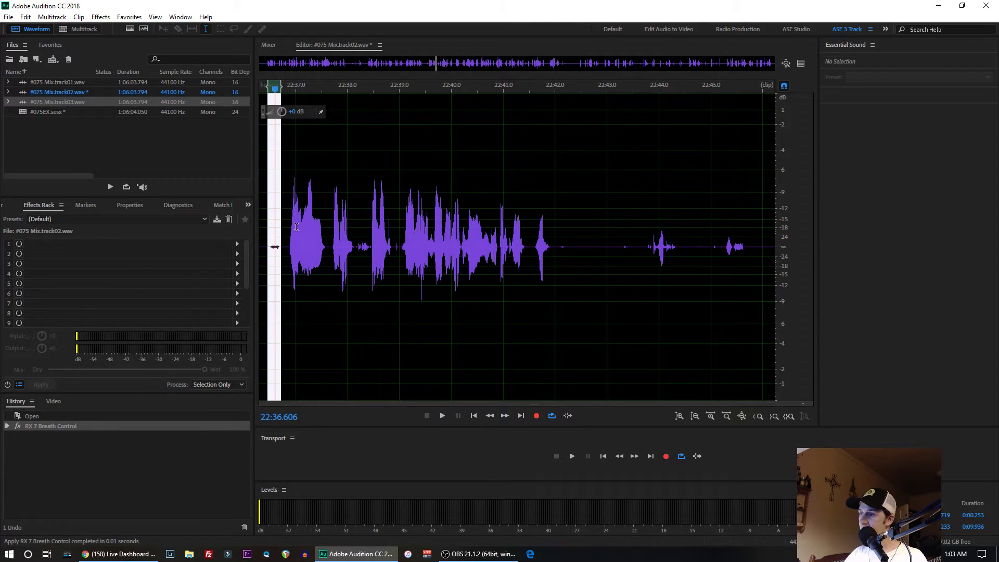
- Select about 0.290 seconds around the processed breath near 22:36.5 and play it
left_click_drag(289, 229, 235, 251)
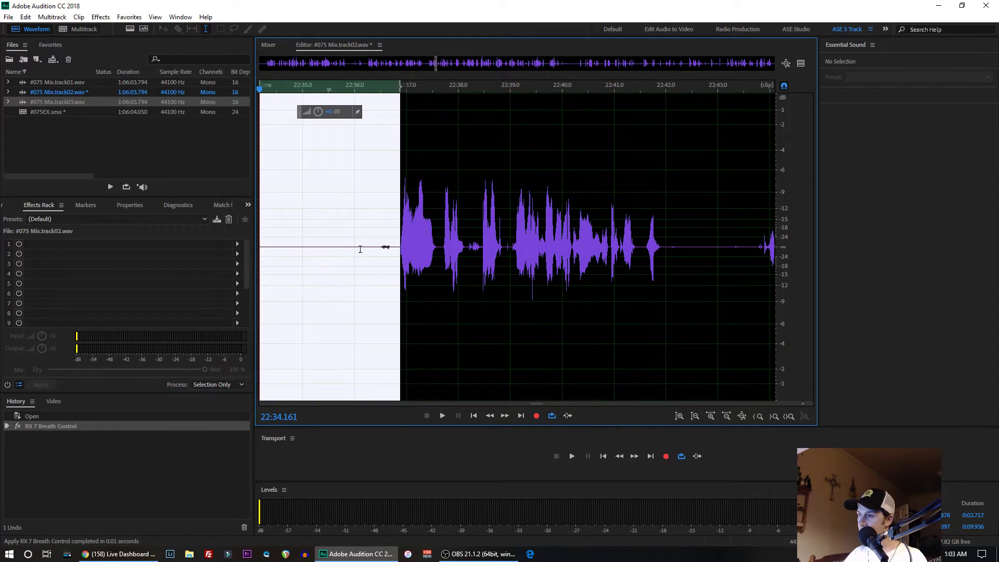
left_click_drag(379, 246, 394, 242)
key("space")
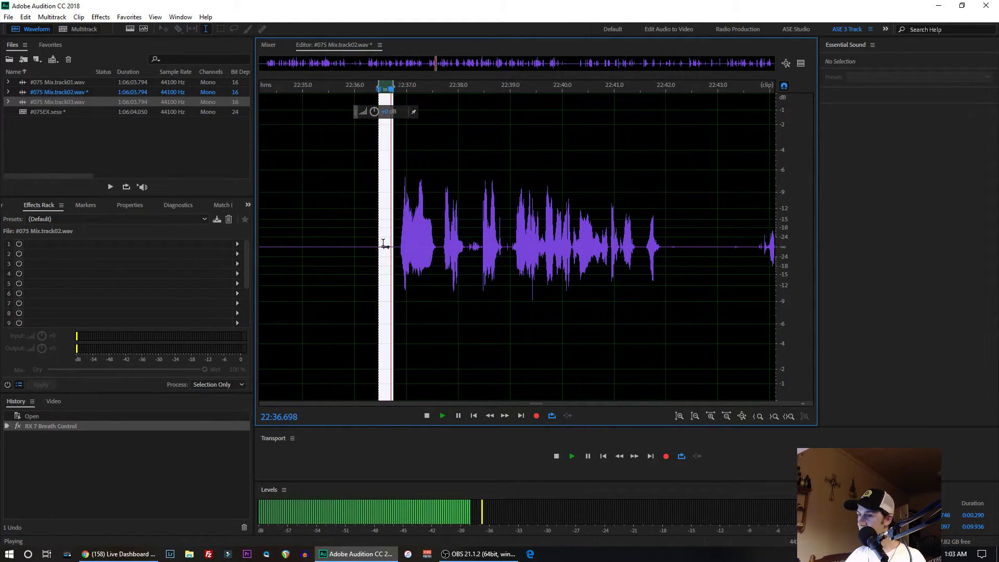
key("space")
- Undo the Breath Control processing and play the original breath for comparison
key("ctrl+z")
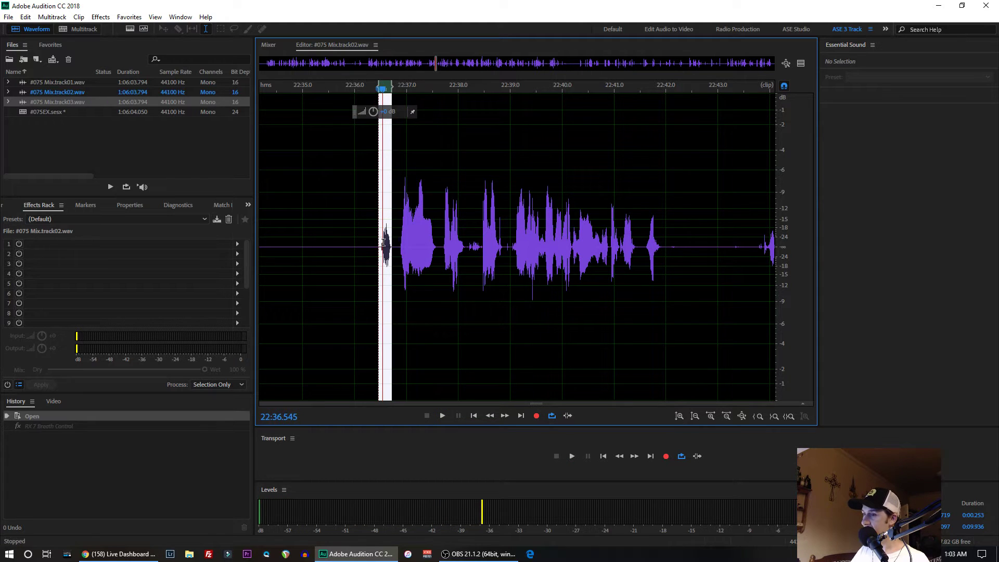
key("space")
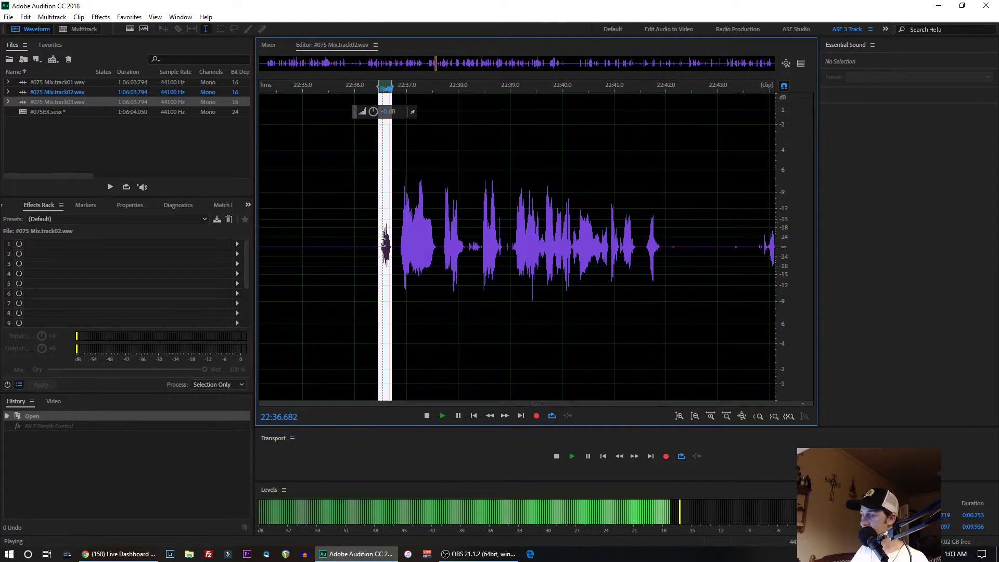
key("space")
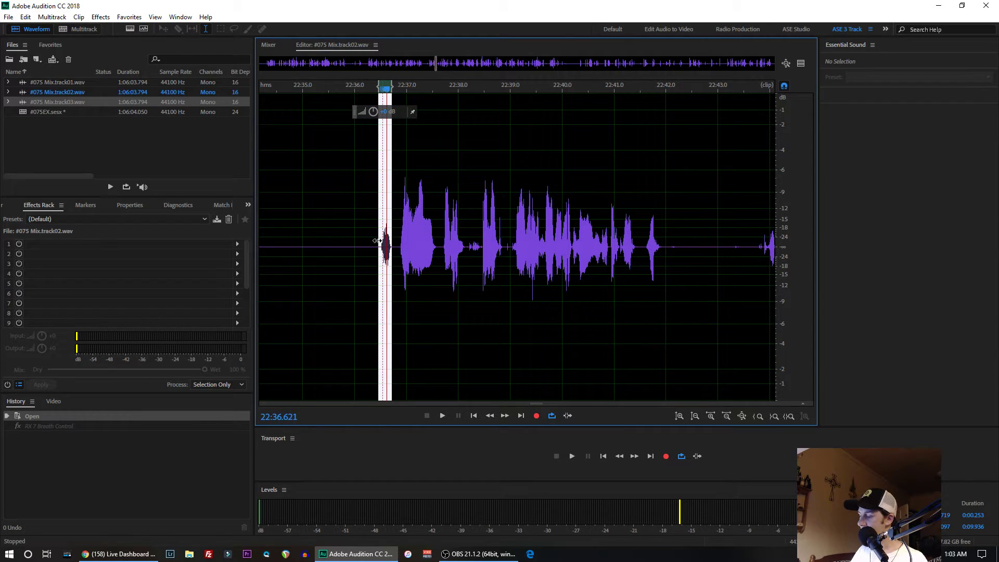
- Reapply RX 7 Breath Control with the same settings to the selected breath, and undo it again
key("shift+r")
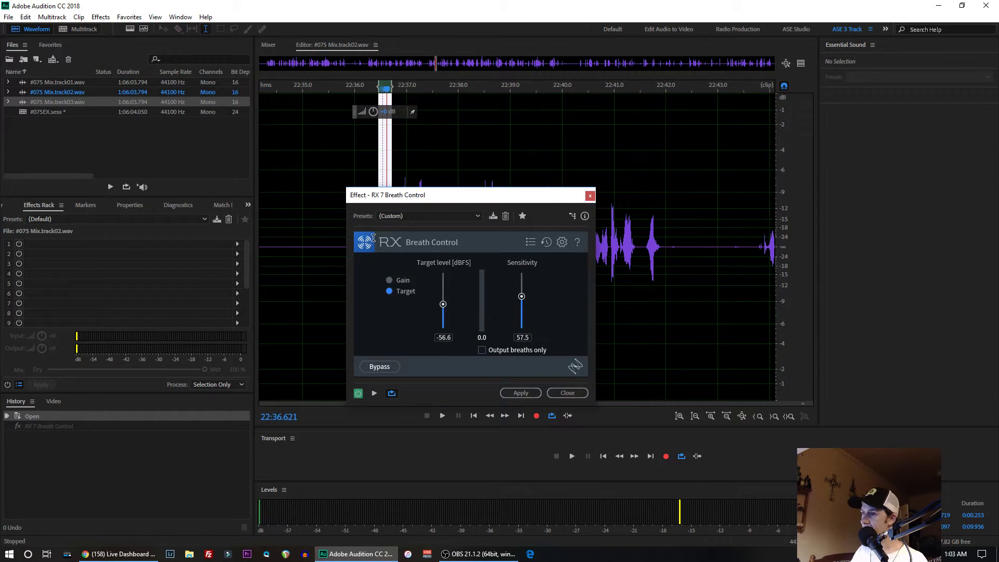
left_click(520, 391)
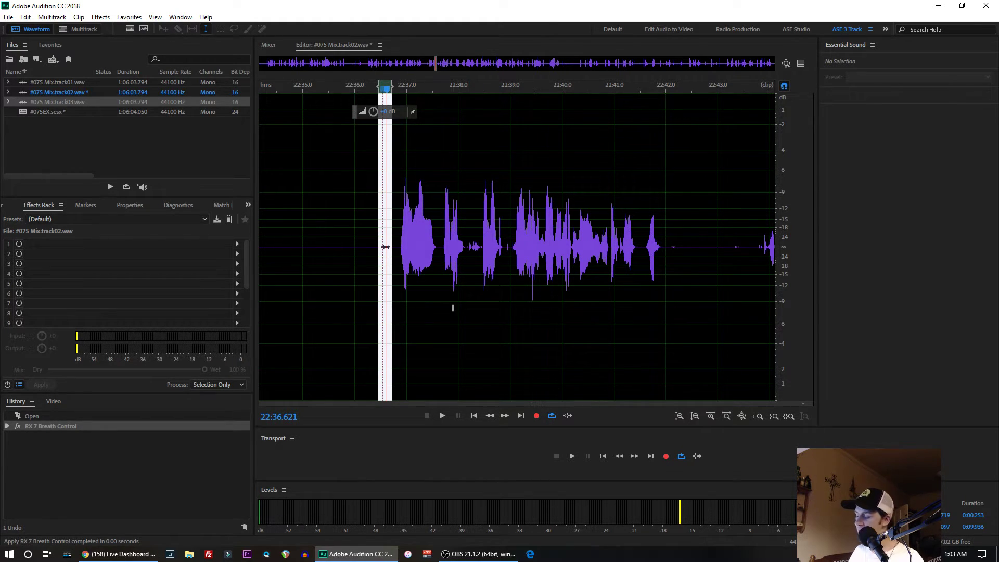
key("ctrl+z")
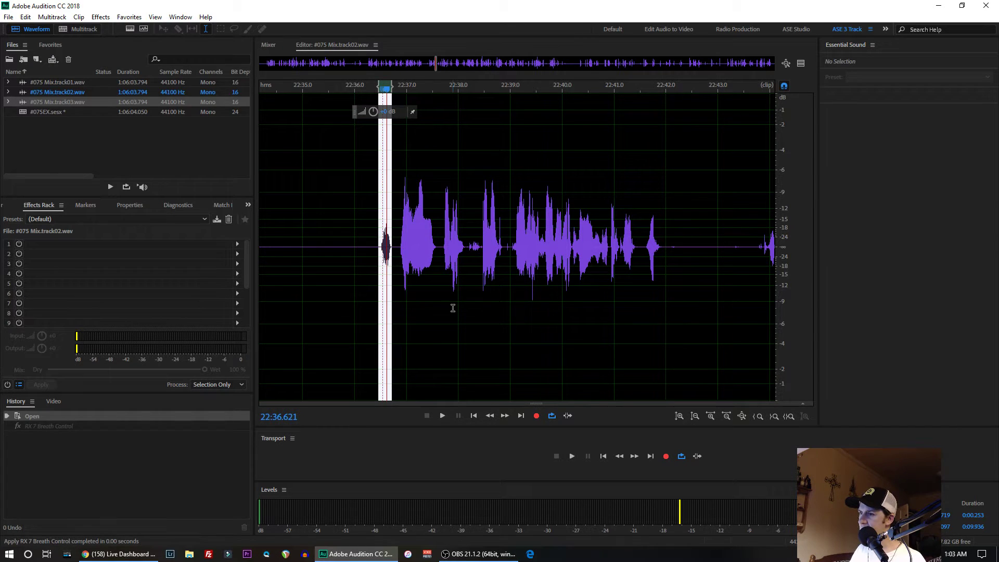
- Select the visible 9.936-second stretch from 22:34.161 and apply RX 7 Breath Control with target level -56.6 dBFS and sensitivity 57.5
double_click(349, 246)
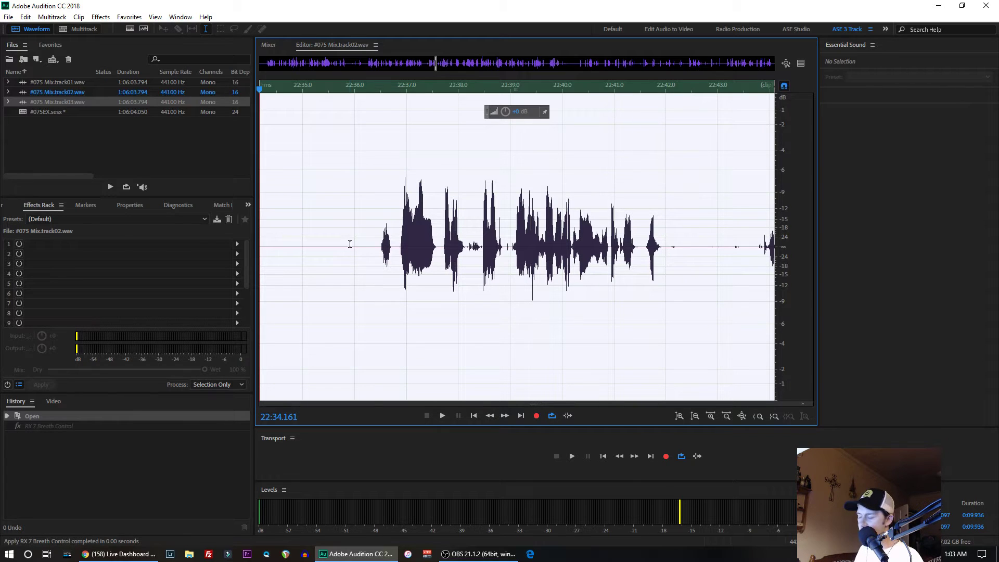
left_click(101, 17)
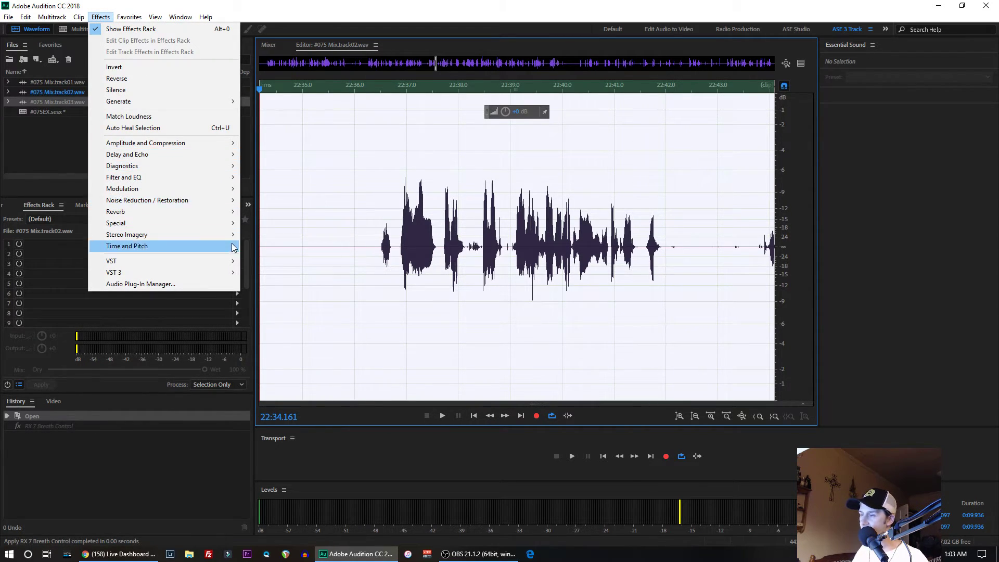
mouse_move(231, 250)
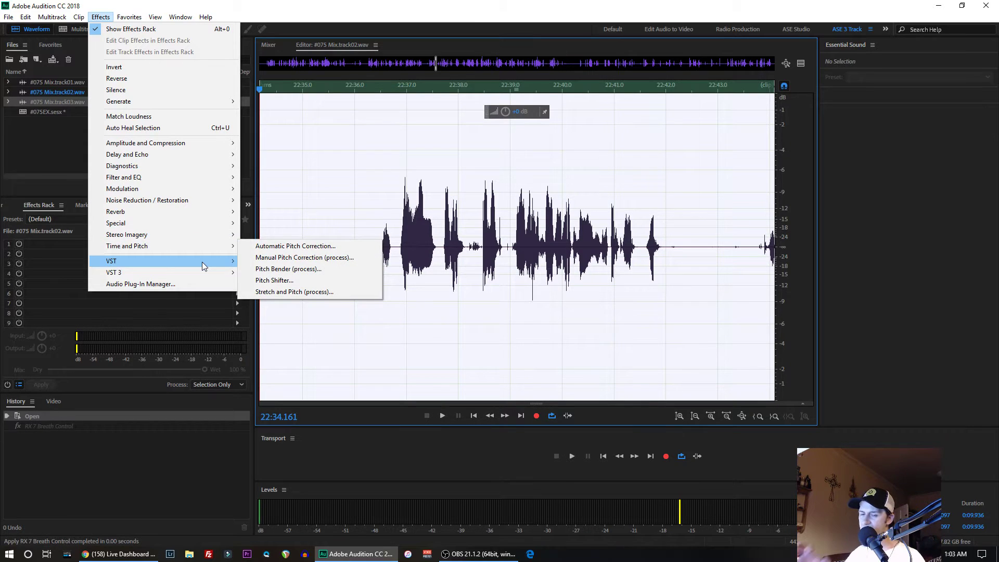
mouse_move(202, 261)
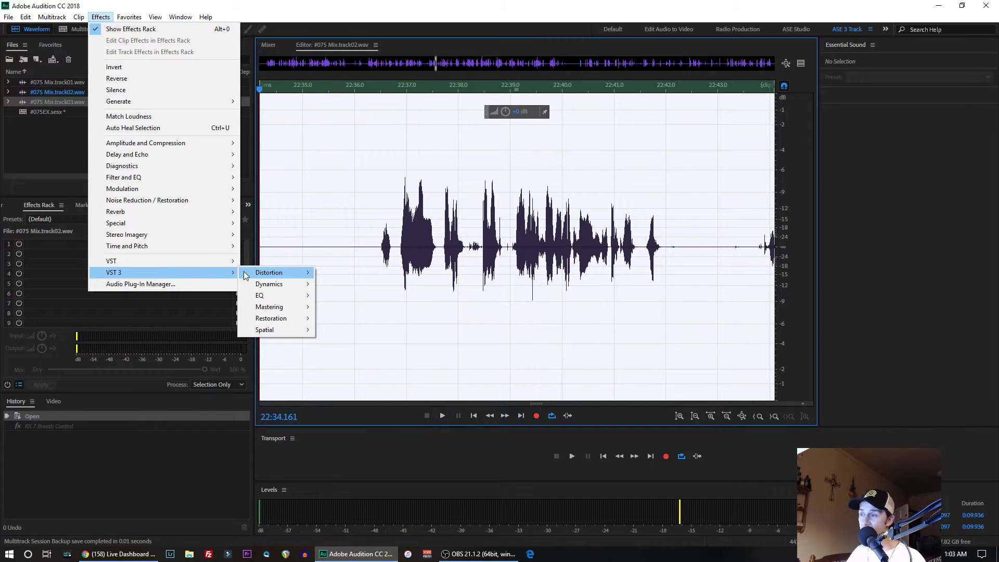
mouse_move(289, 319)
mouse_move(354, 319)
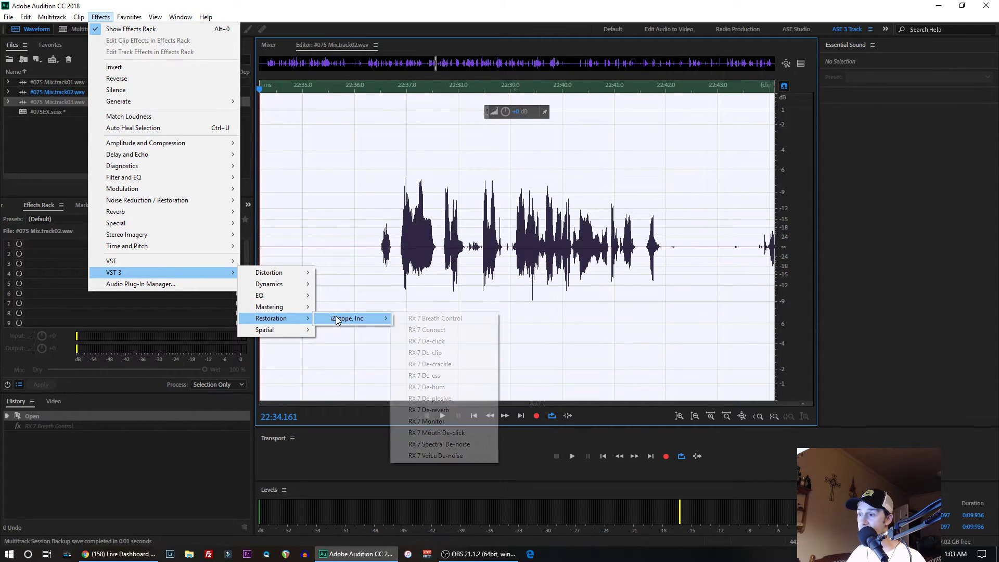
left_click(435, 319)
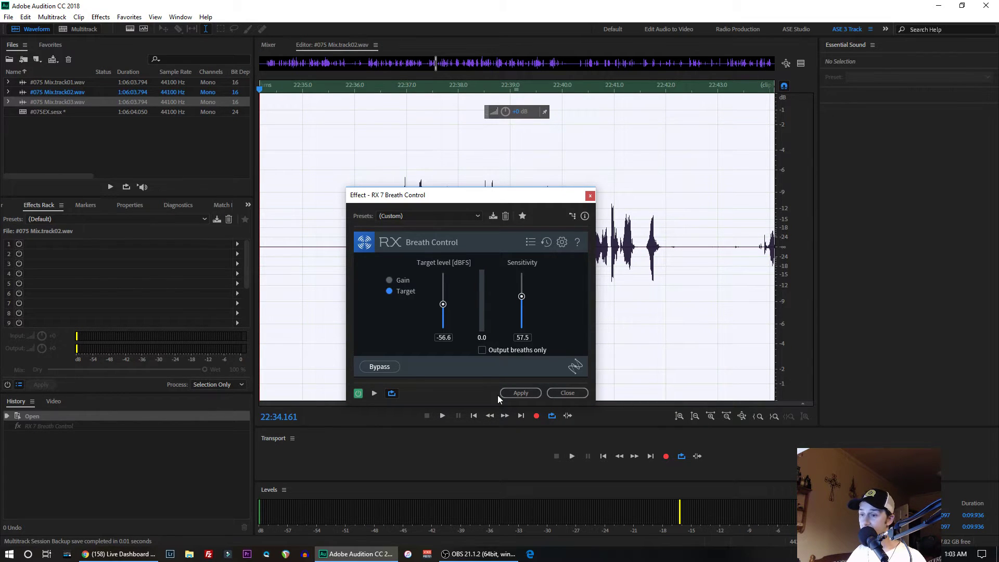
left_click(517, 391)
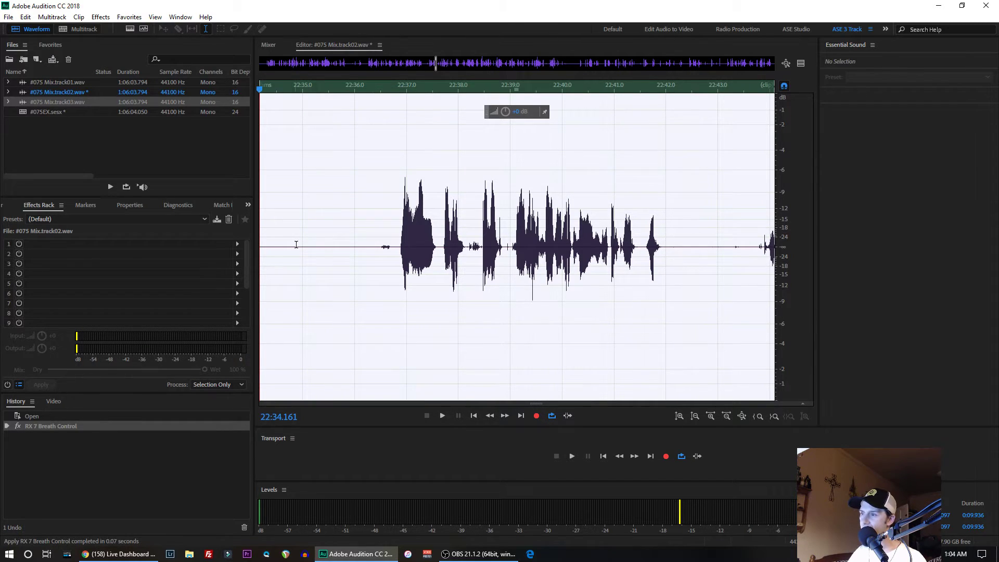
- Play the Track 2 file from 22:26.320 to 22:30.768, and continue playback to 22:44.594
left_click_drag(316, 245, 230, 229)
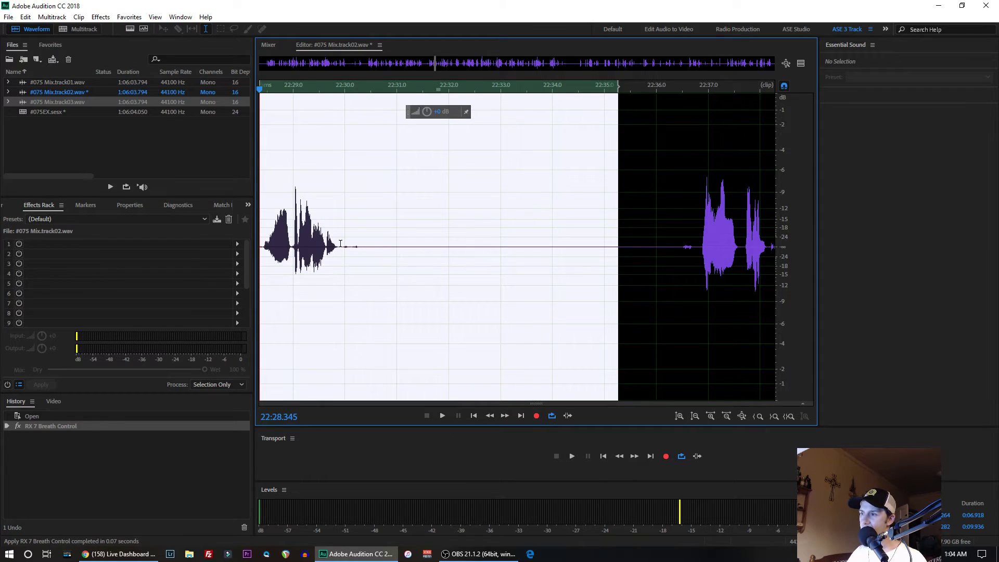
left_click_drag(371, 223, 239, 229)
left_click(324, 229)
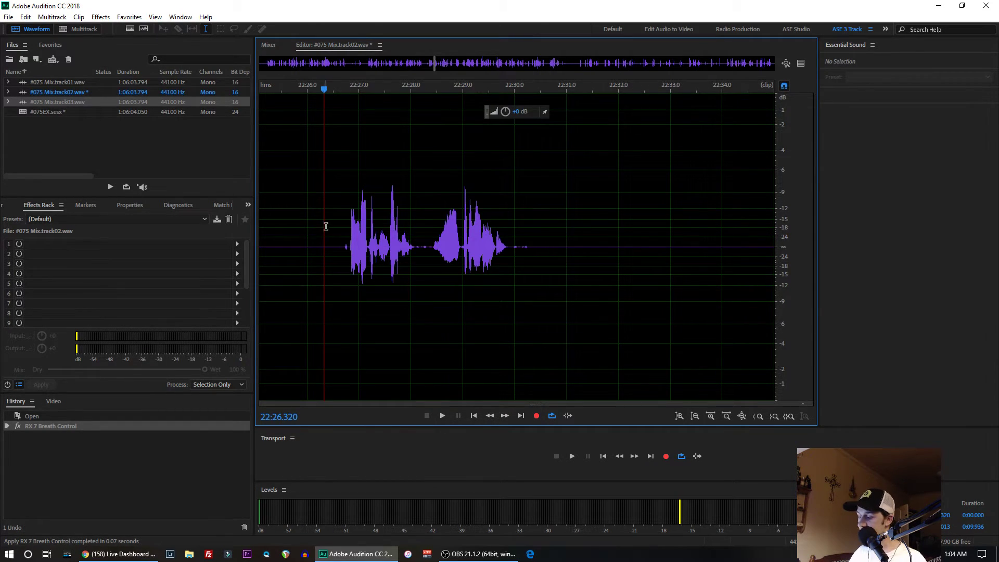
key("space")
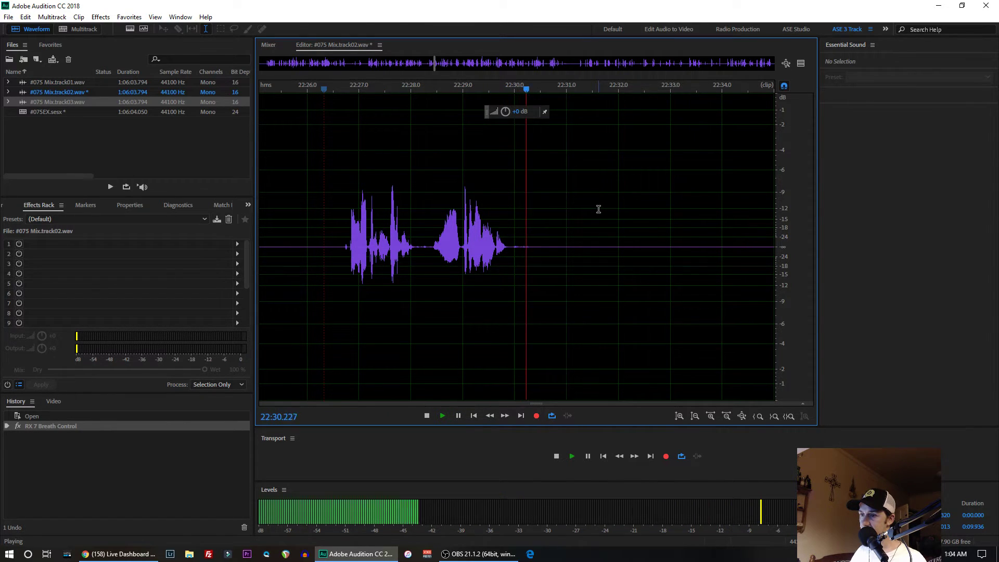
key("space")
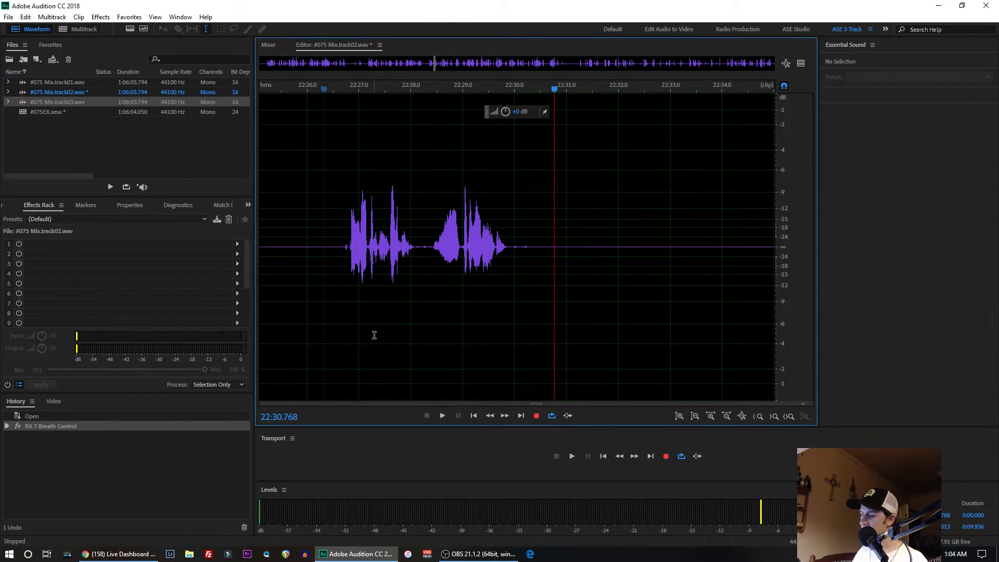
key("space")
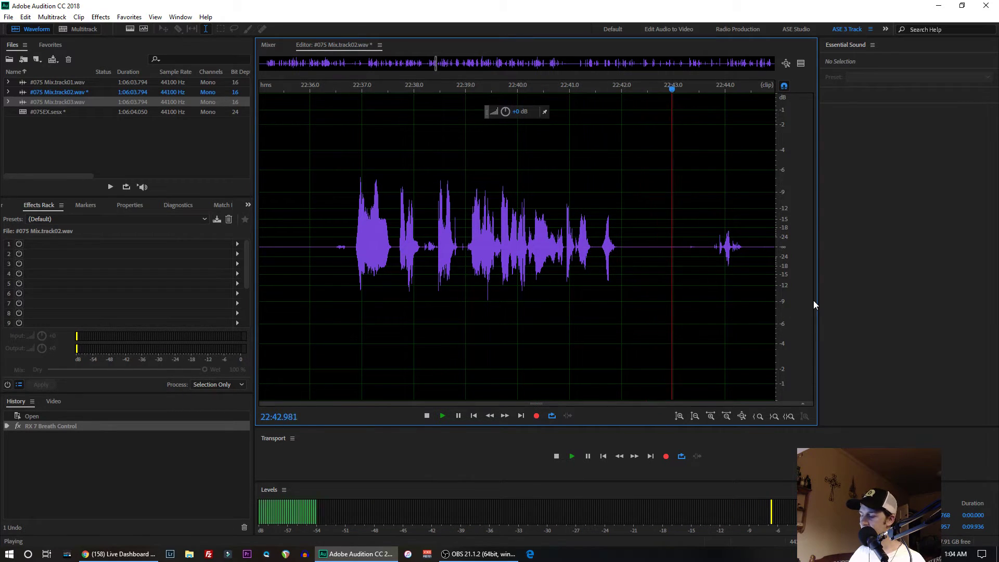
key("space")
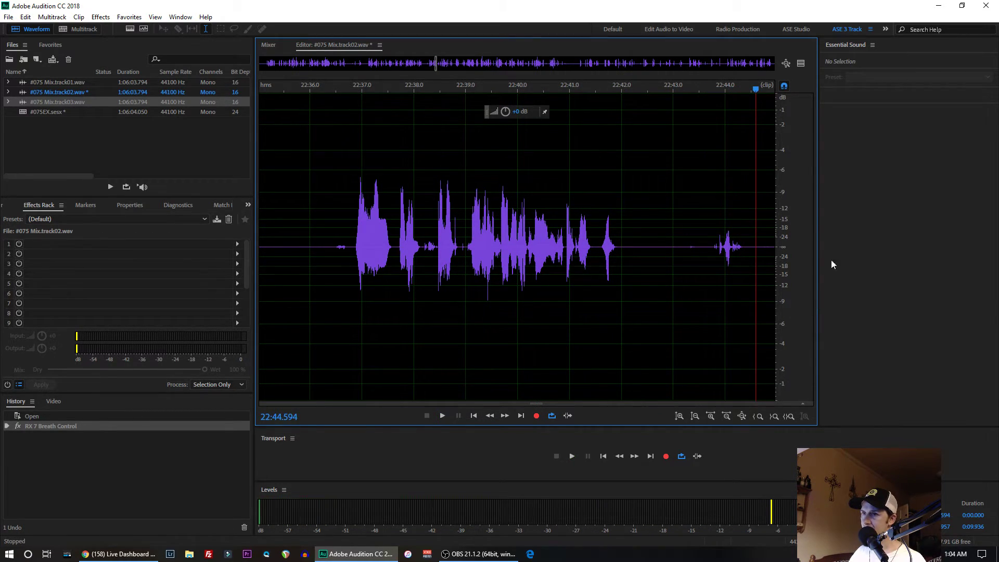
- Bring up #075 Mix.track01.wav in the Waveform editor, followed by #075 Mix.track03.wav
scroll(643, 221, "up", 3)
scroll(645, 216, "down", 3)
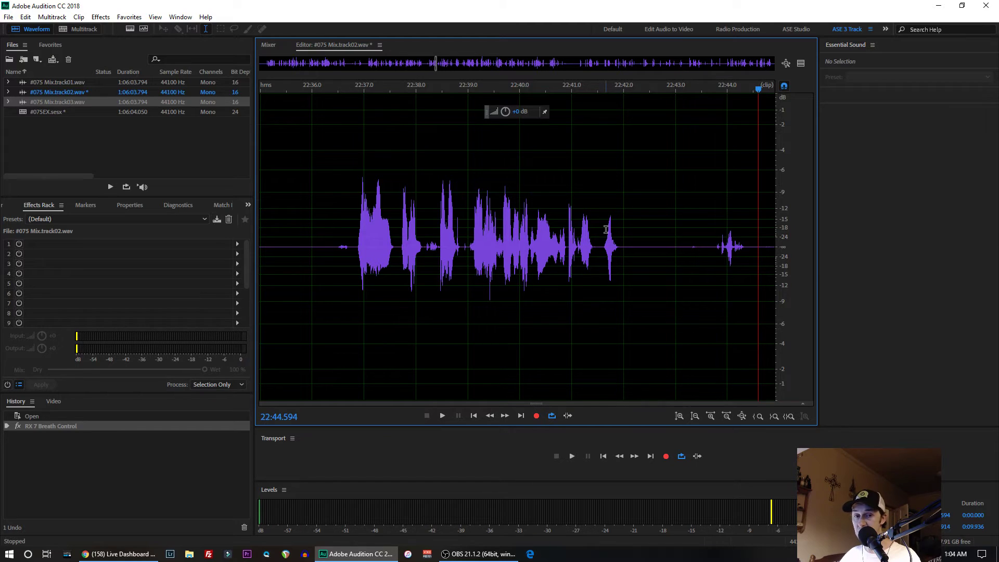
left_click(55, 92)
left_click(64, 102)
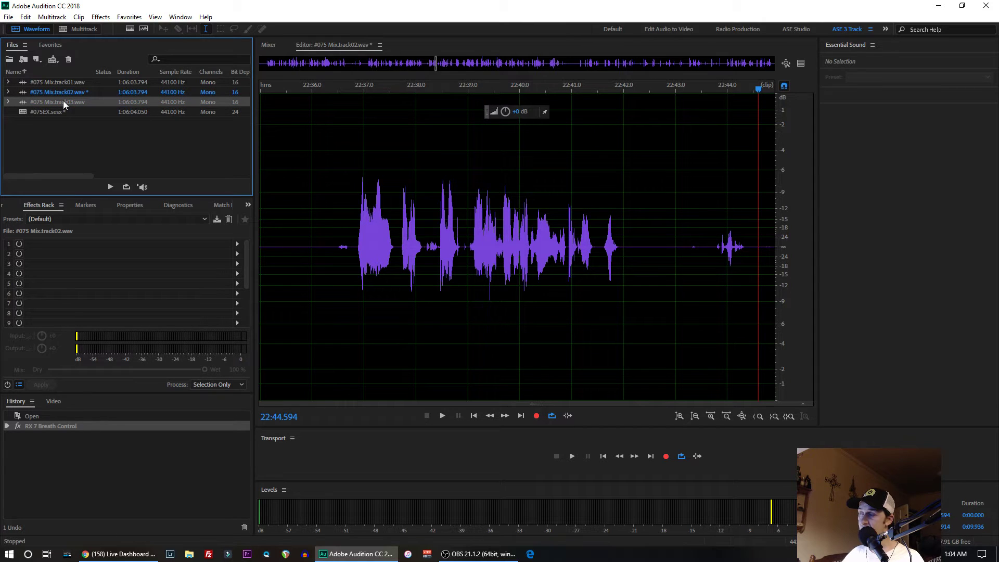
left_click(380, 45)
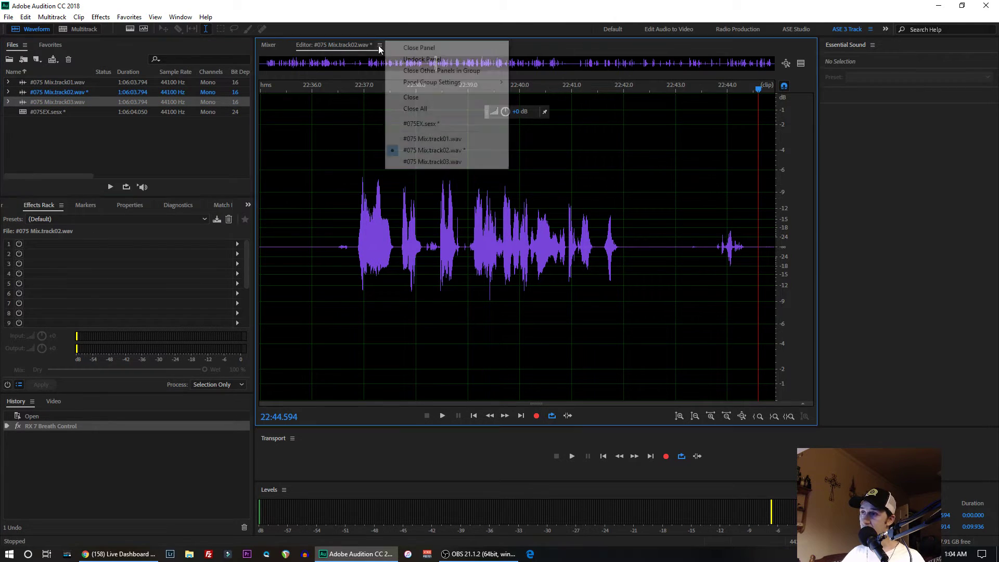
left_click(413, 140)
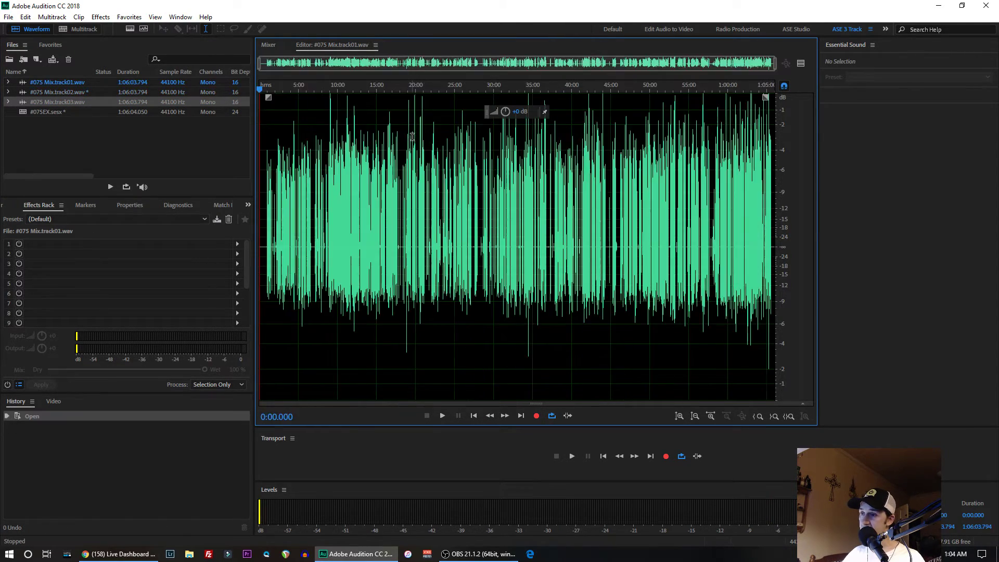
left_click(375, 45)
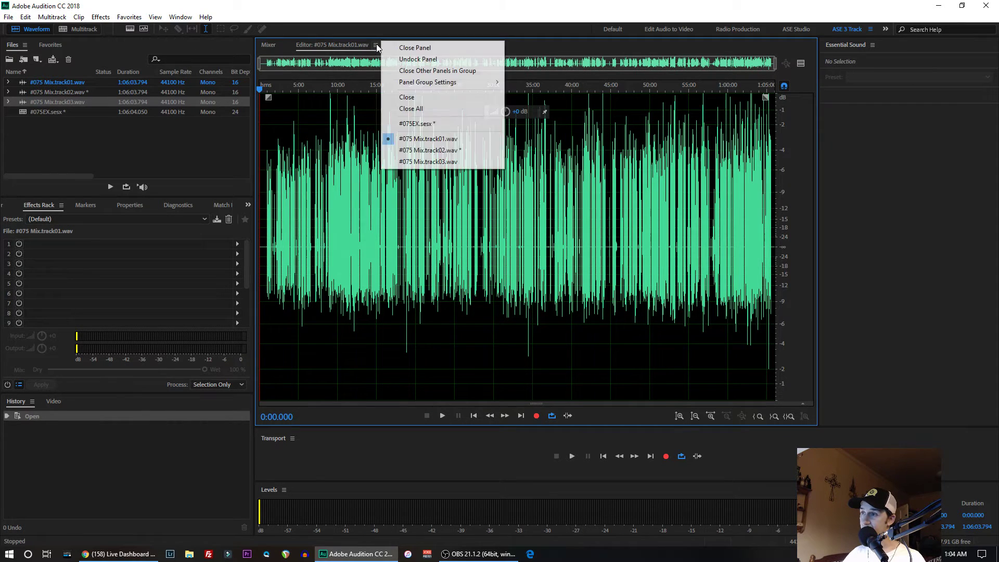
left_click(420, 161)
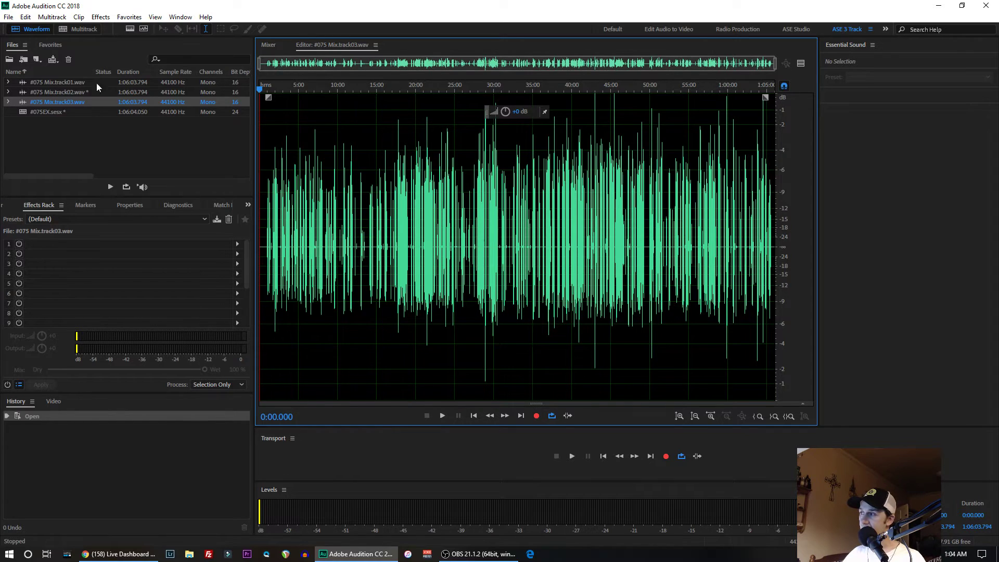
- Bring up #075 Mix.track02.wav in the Waveform editor and undo the RX 7 Breath Control applied to it
left_click(42, 82)
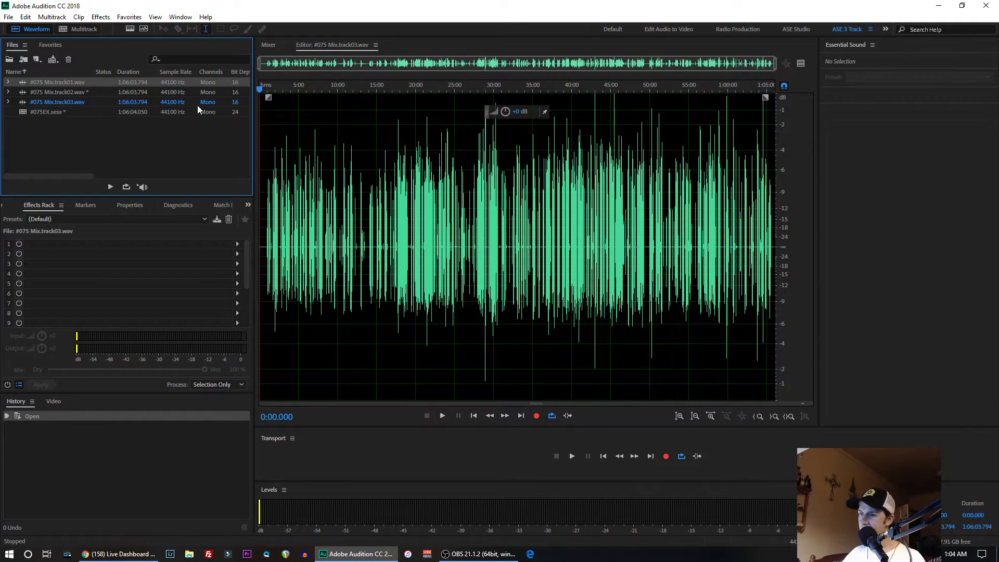
left_click(82, 29)
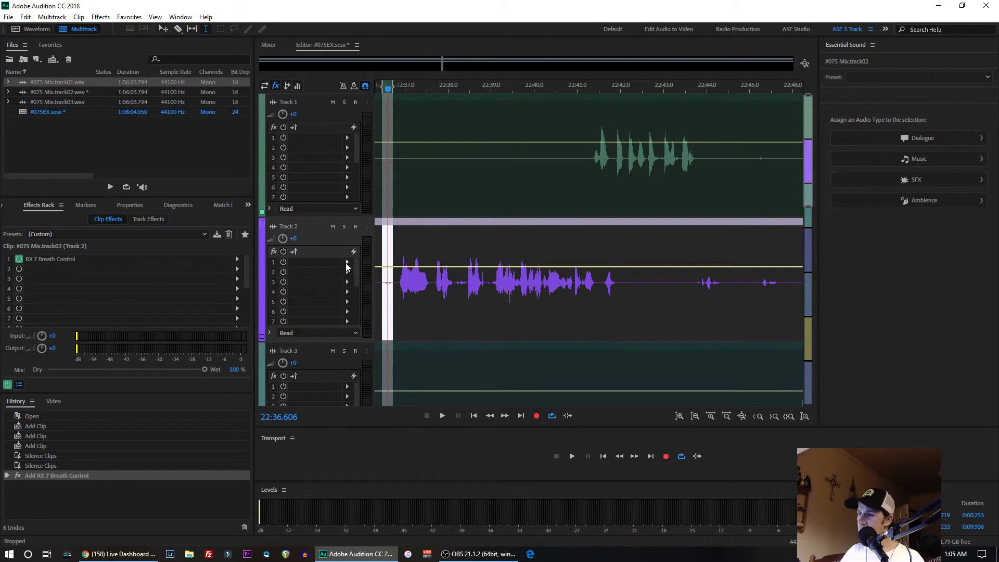
left_click(33, 29)
left_click(59, 94)
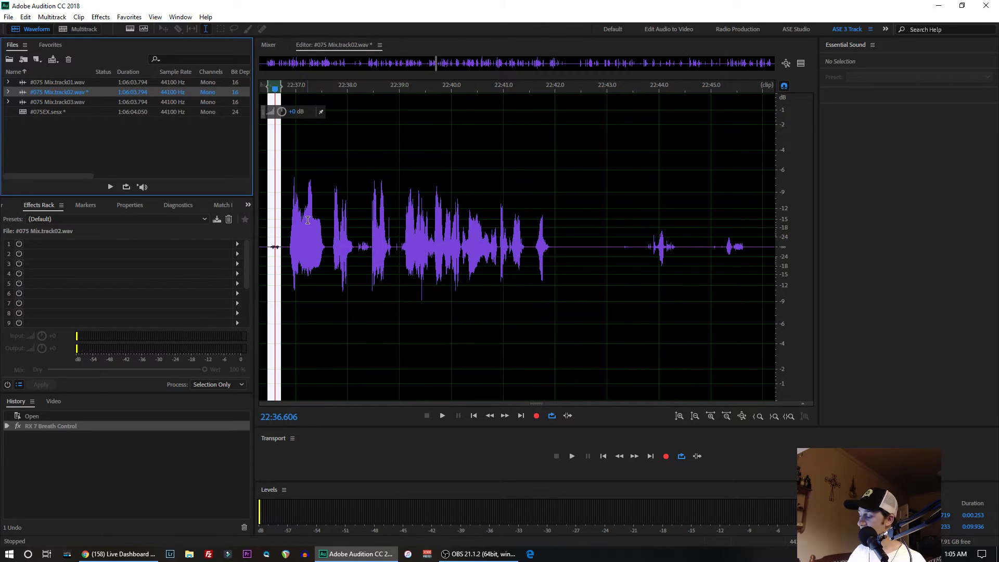
key("ctrl+z")
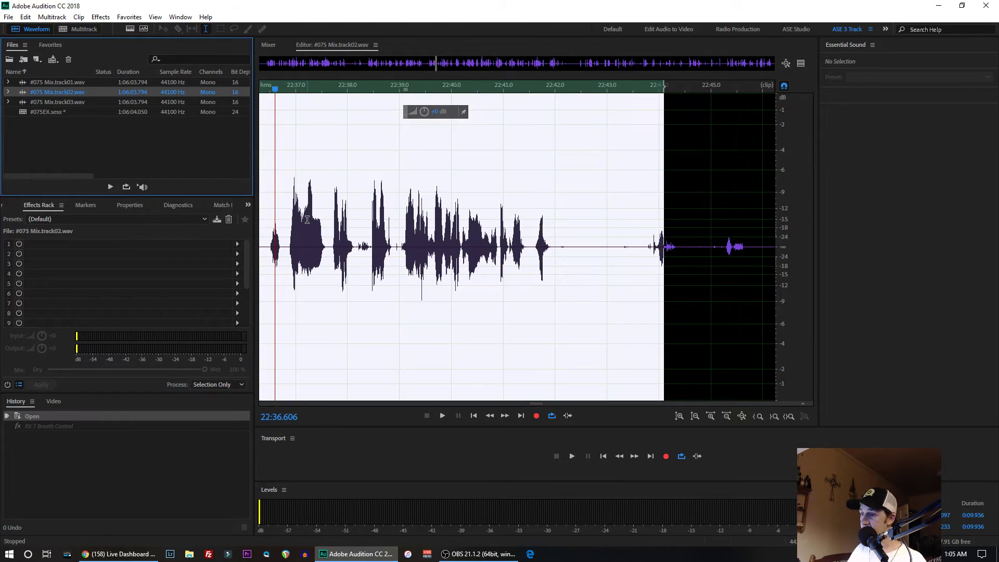
left_click(25, 17)
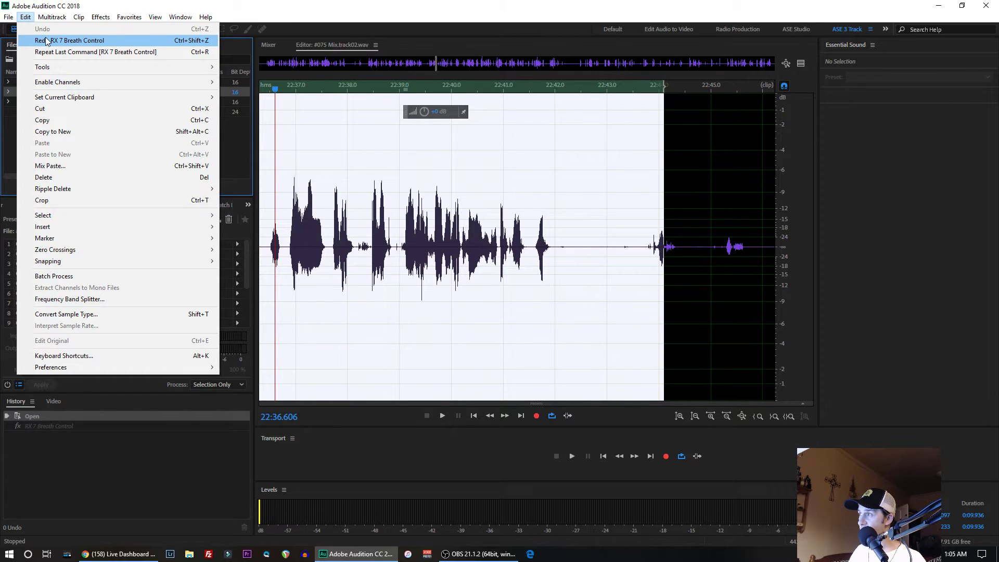
left_click(274, 5)
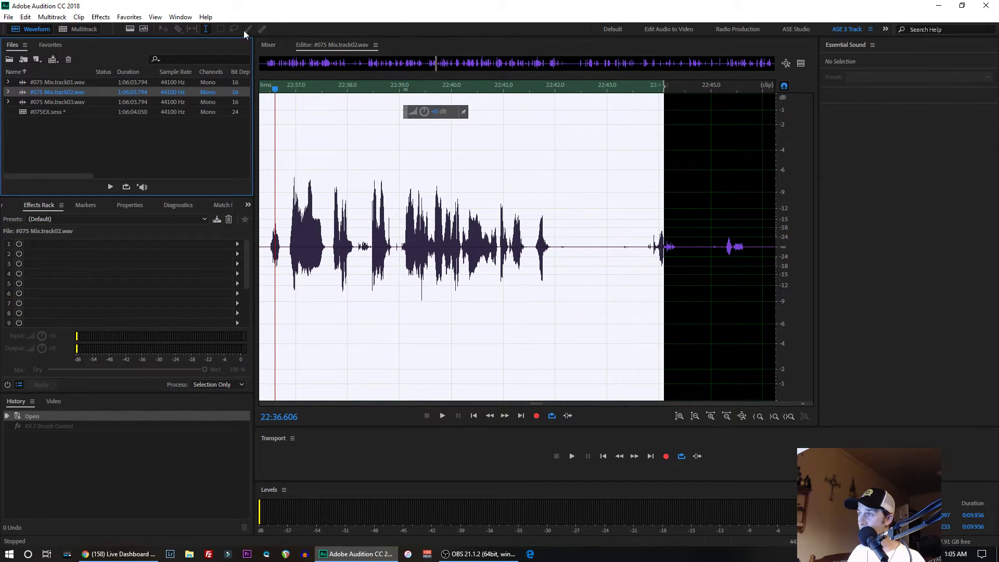
left_click(27, 18)
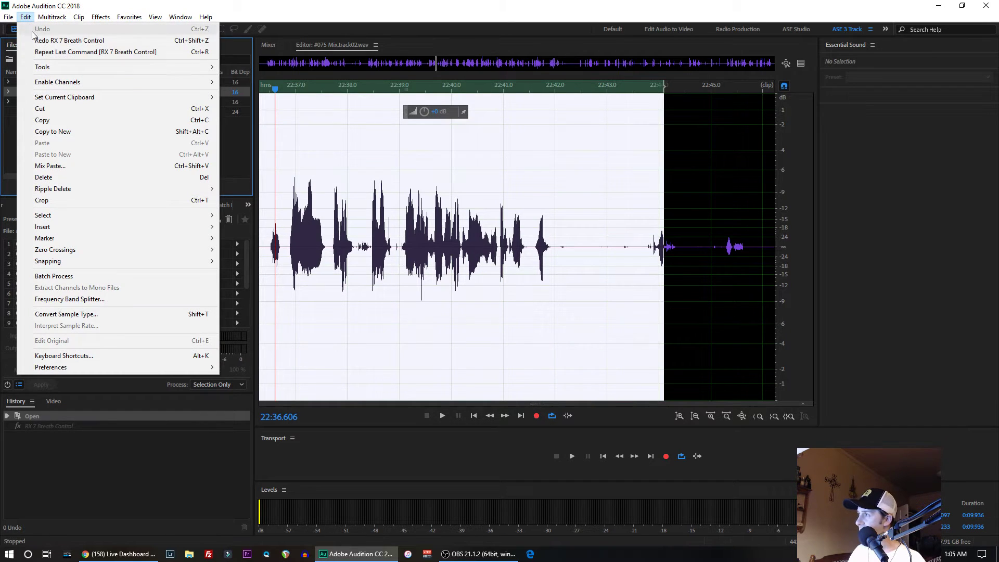
left_click(284, 21)
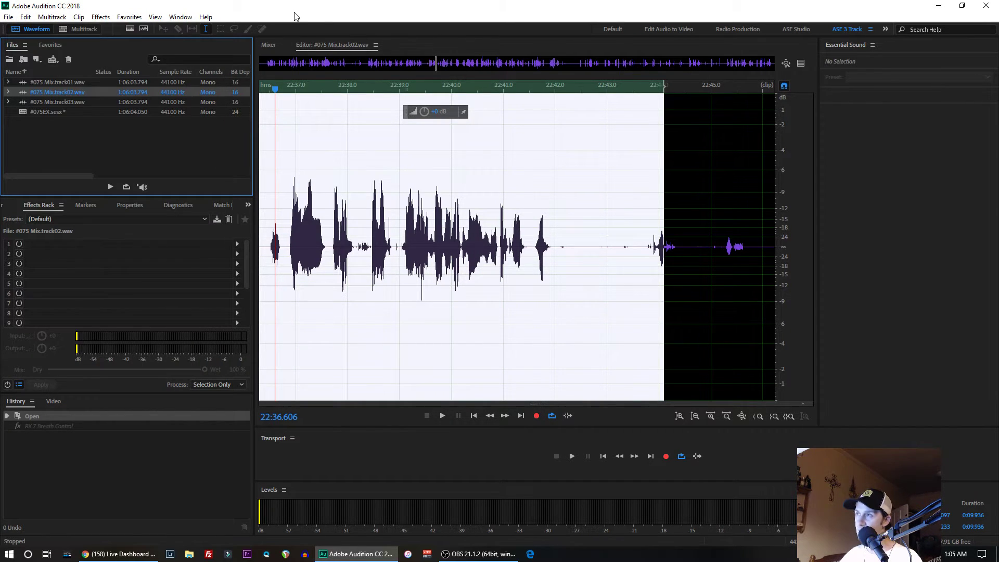
- Return to the #075EX multitrack session and add RX 7 Breath Control in the first effect slot of Track 2
left_click(82, 30)
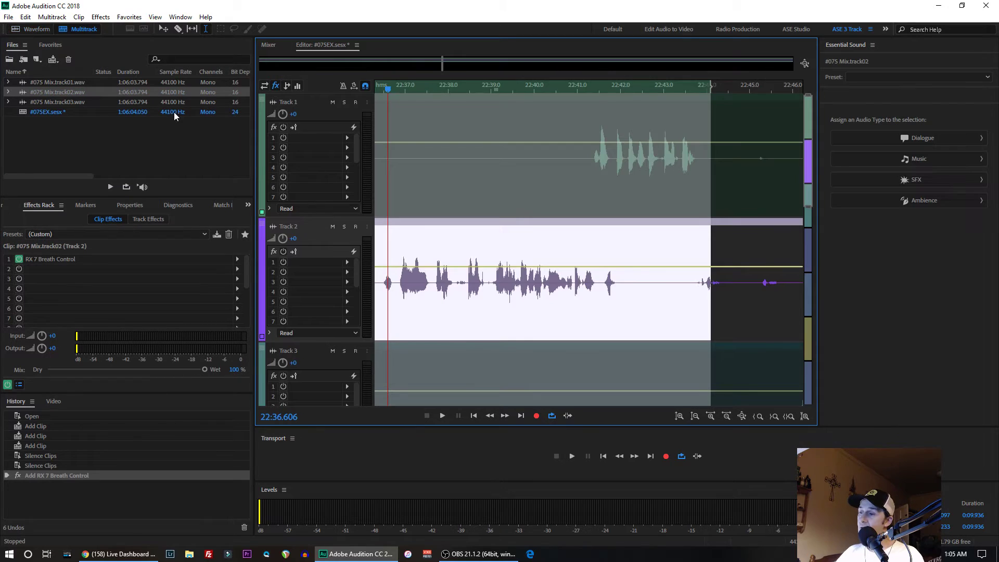
left_click(347, 262)
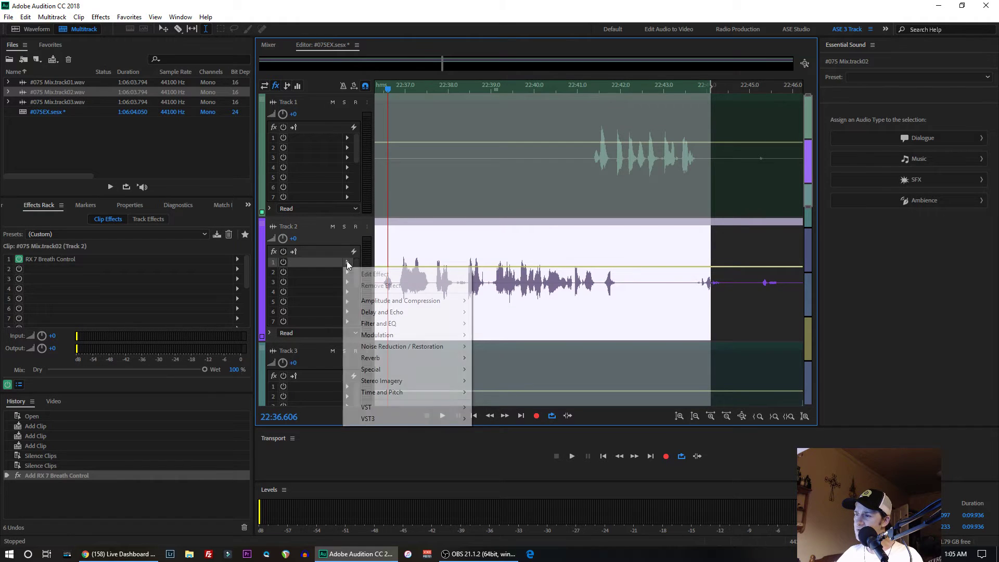
mouse_move(452, 422)
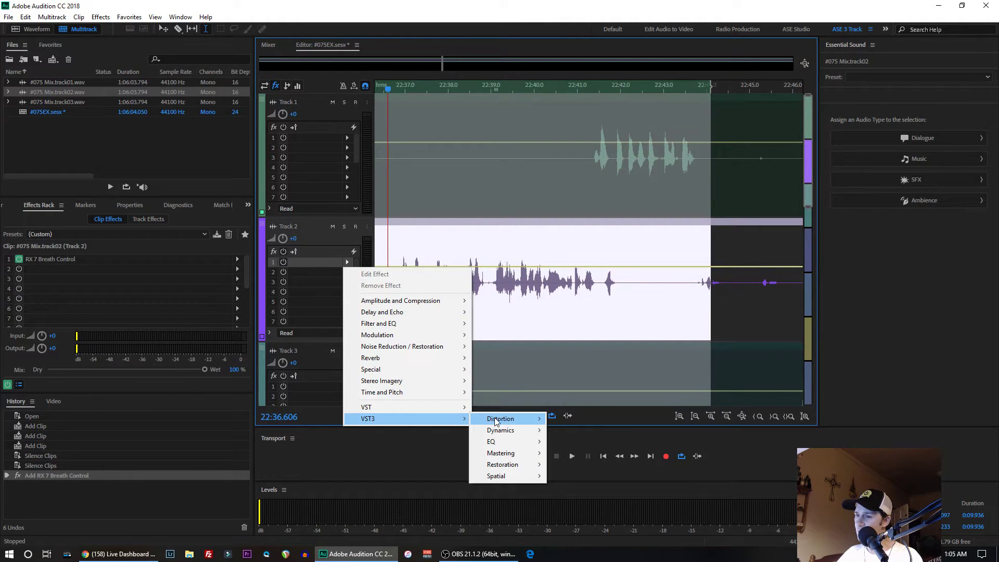
mouse_move(524, 464)
mouse_move(568, 467)
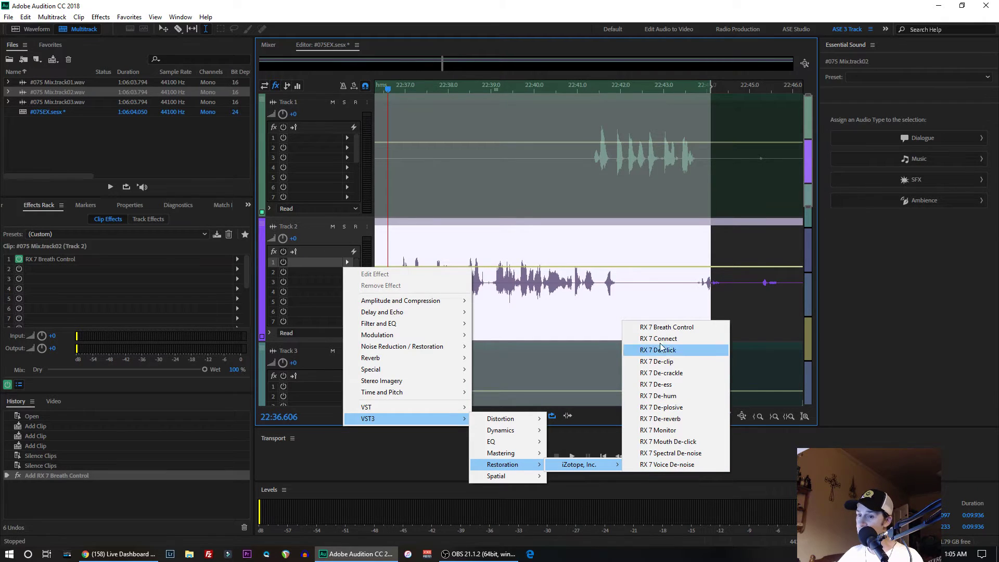
left_click(659, 328)
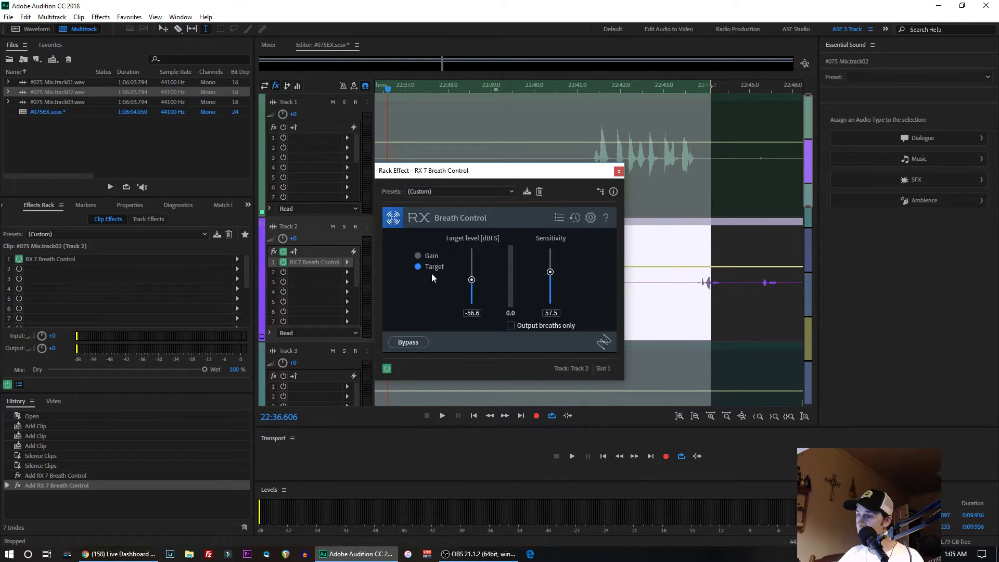
left_click(618, 172)
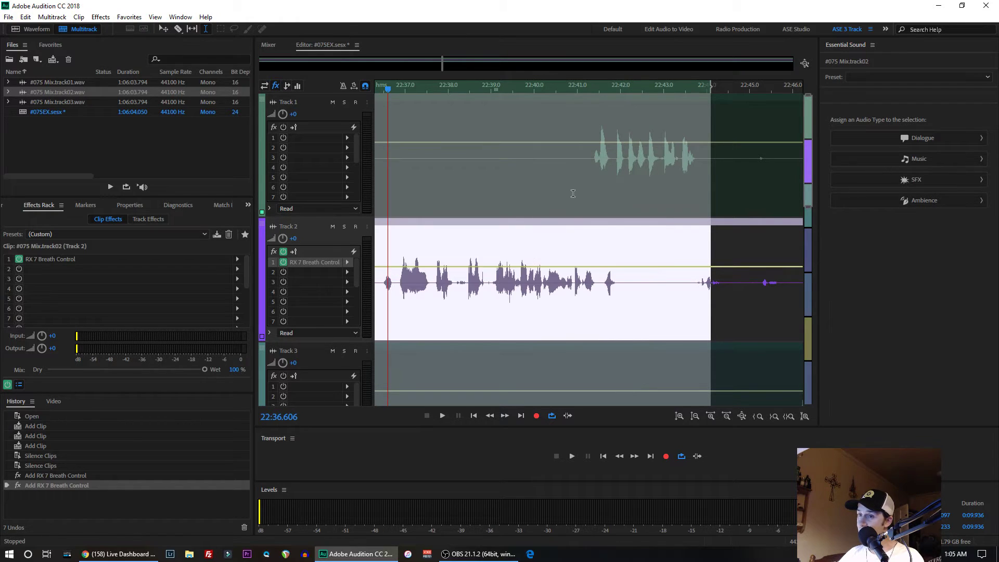
- Add the iZotope RX 7 Mouth De-click effect to Track 2's second effect slot
left_click(413, 65)
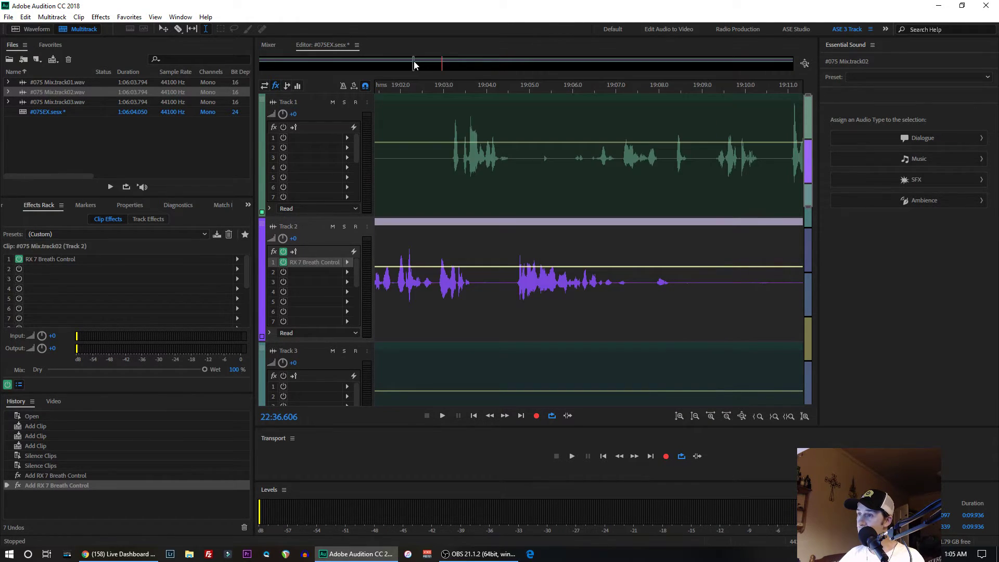
scroll(473, 282, "down", 3)
scroll(473, 281, "up", 4)
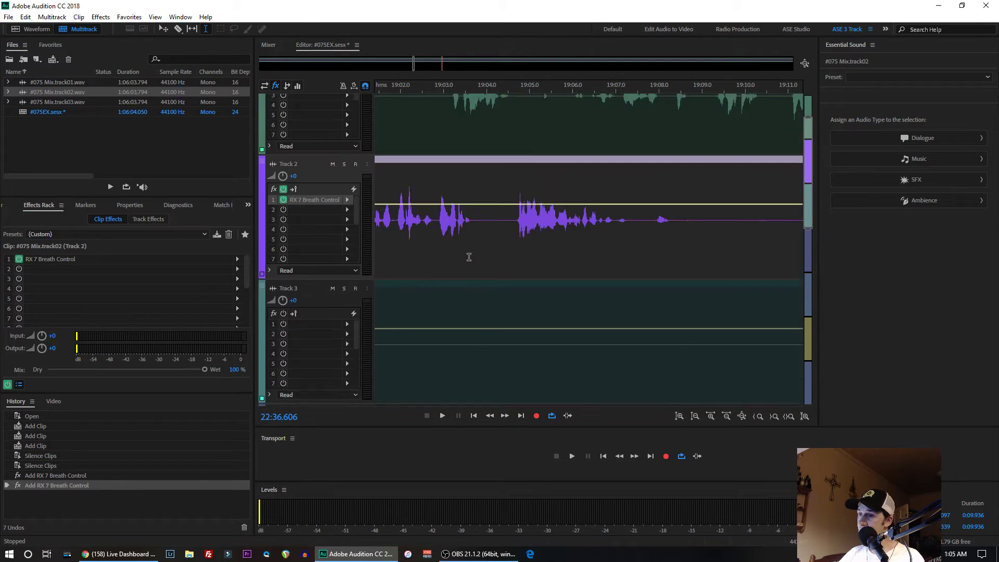
scroll(467, 262, "down", 15)
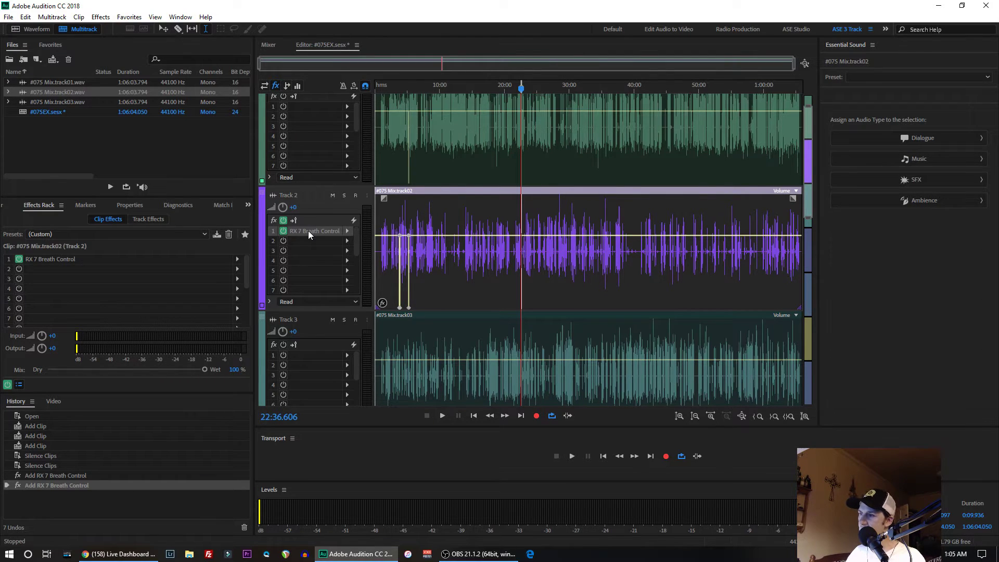
left_click(346, 240)
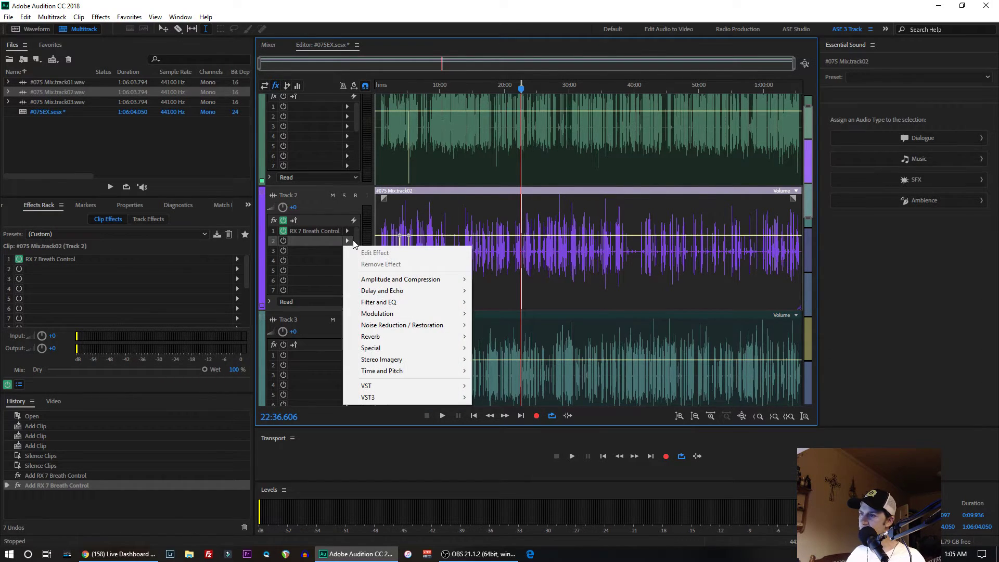
mouse_move(423, 392)
mouse_move(453, 398)
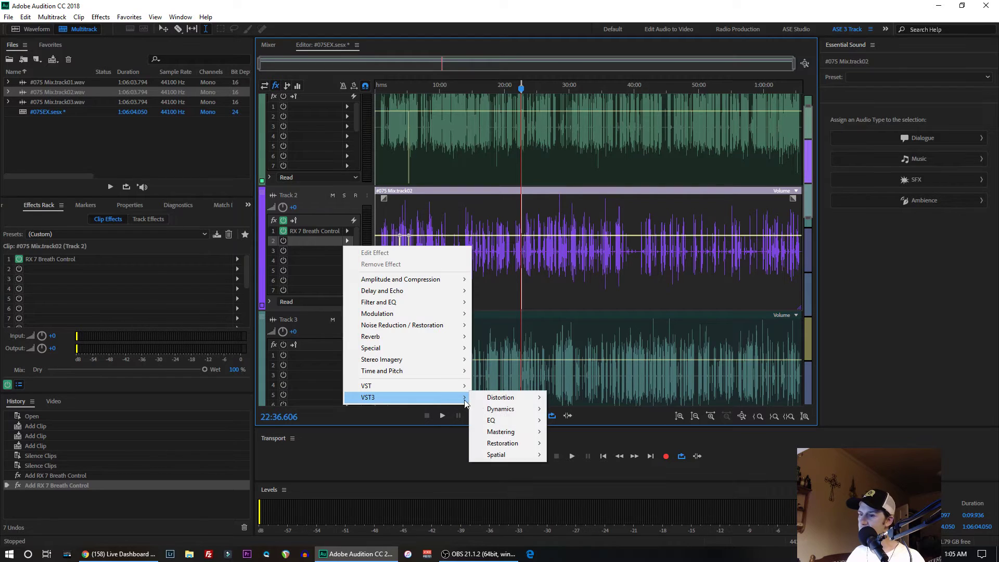
mouse_move(510, 455)
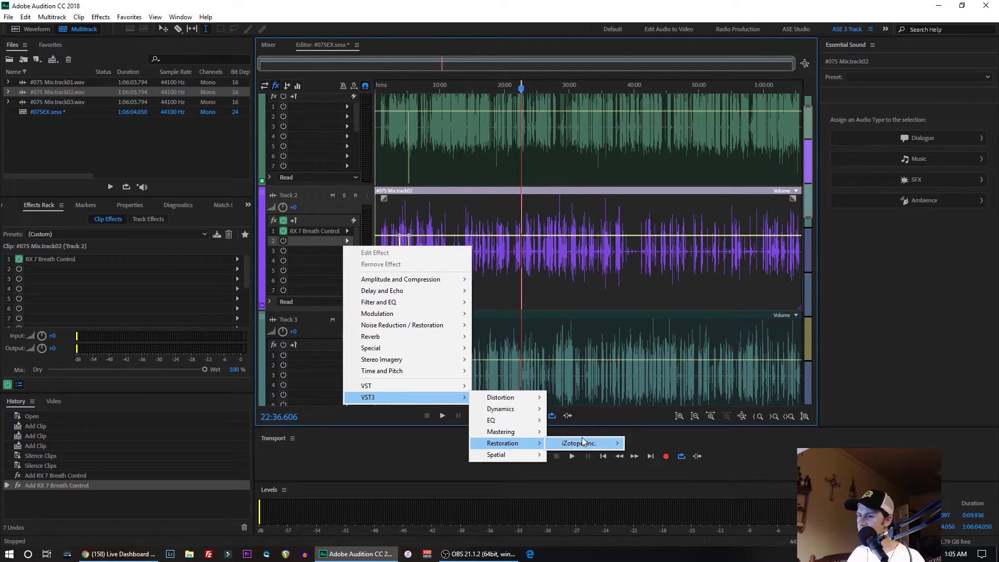
mouse_move(618, 444)
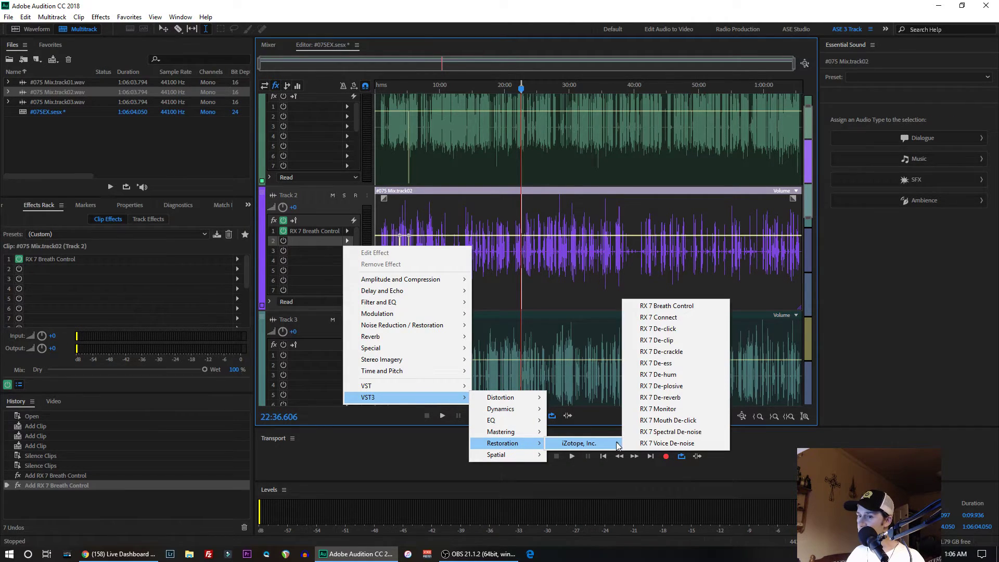
left_click(668, 420)
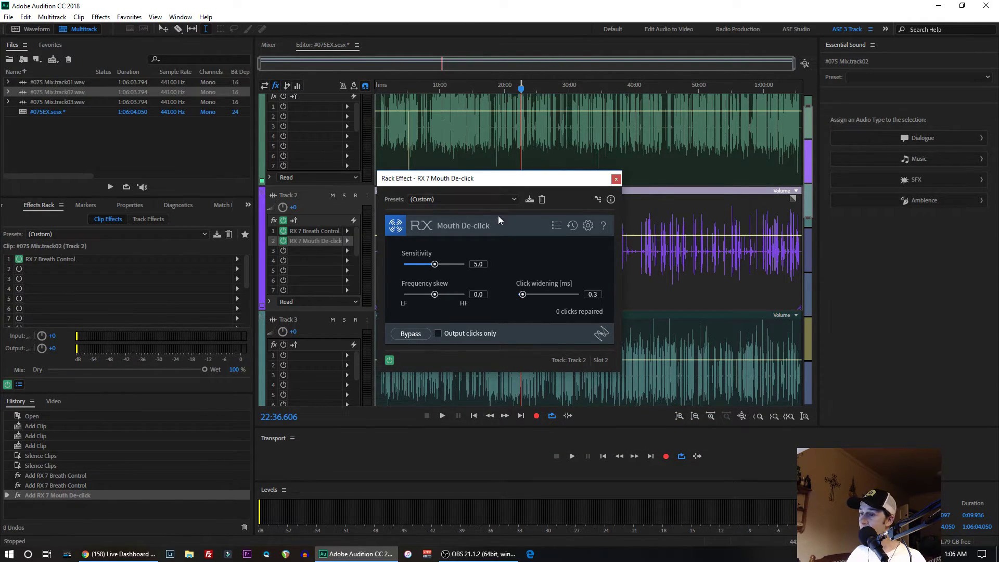
left_click(616, 179)
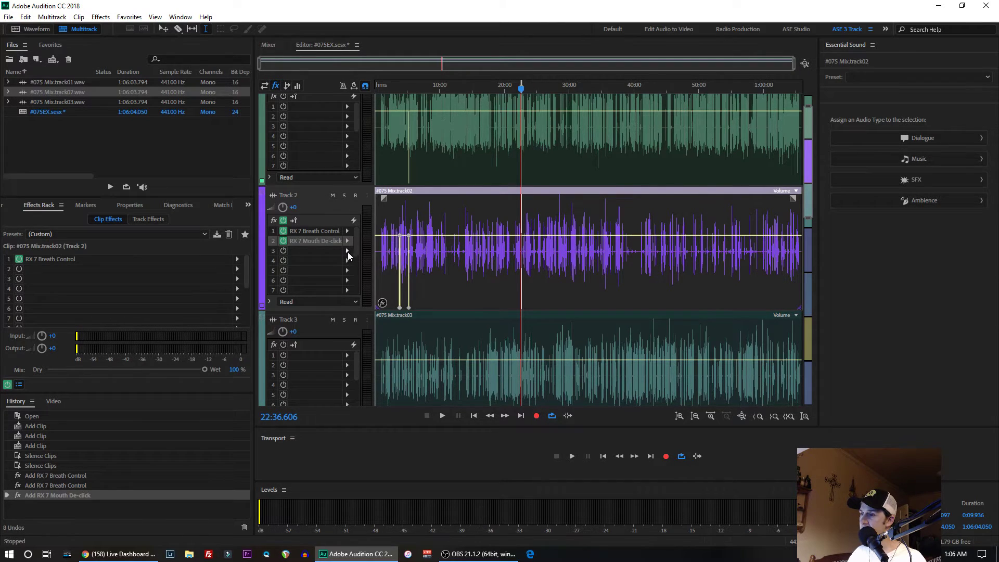
- Add the iZotope RX 7 Voice De-noise effect to Track 2's third effect slot
left_click(348, 251)
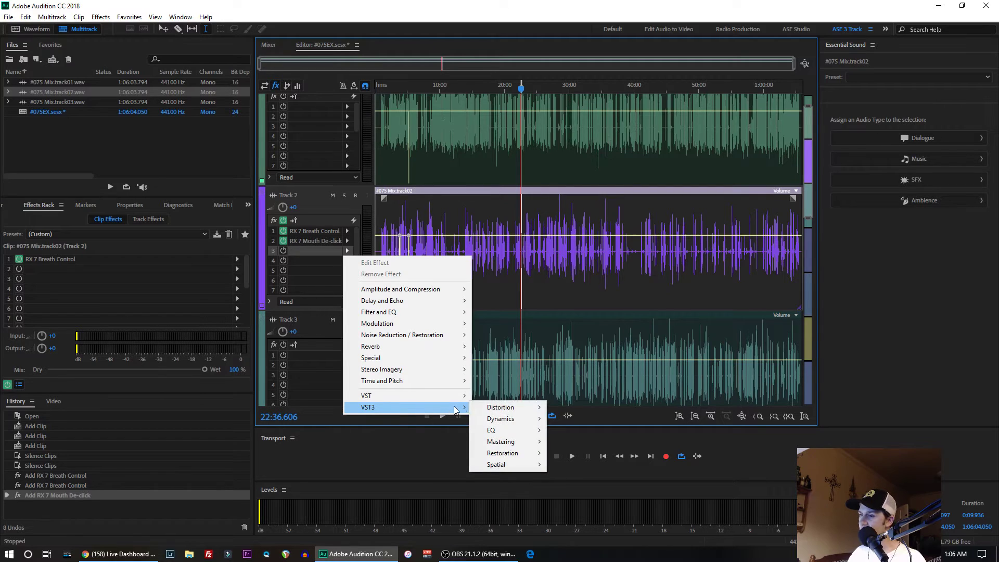
mouse_move(576, 456)
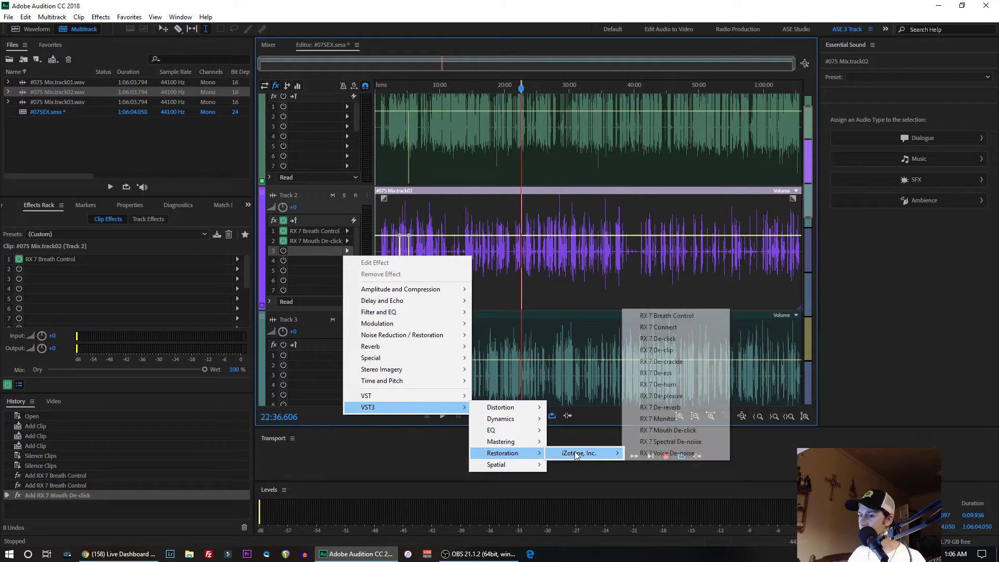
left_click(651, 454)
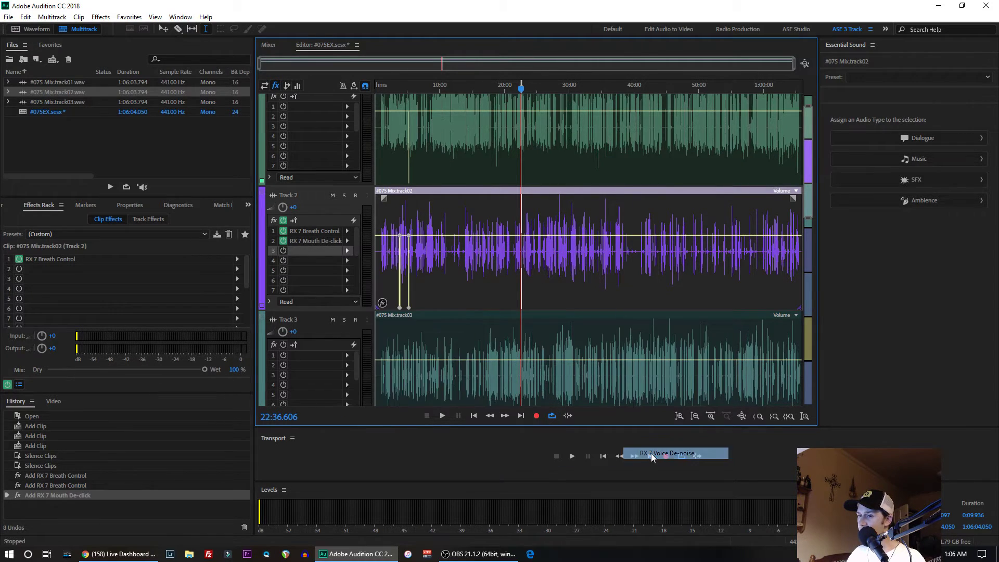
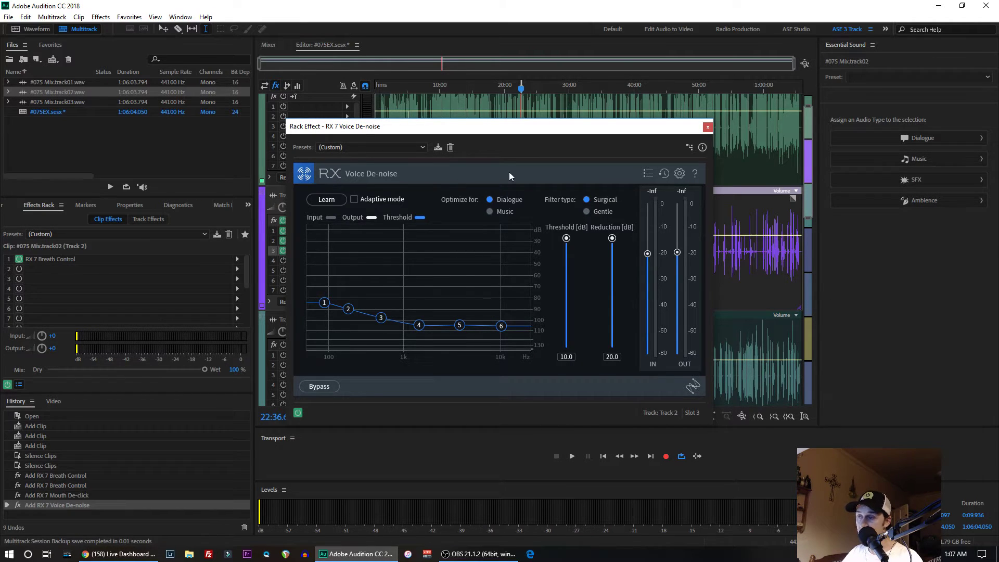
- Close the Voice De-noise window and add RX 7 Breath Control to Track 1's first effect slot
left_click(708, 127)
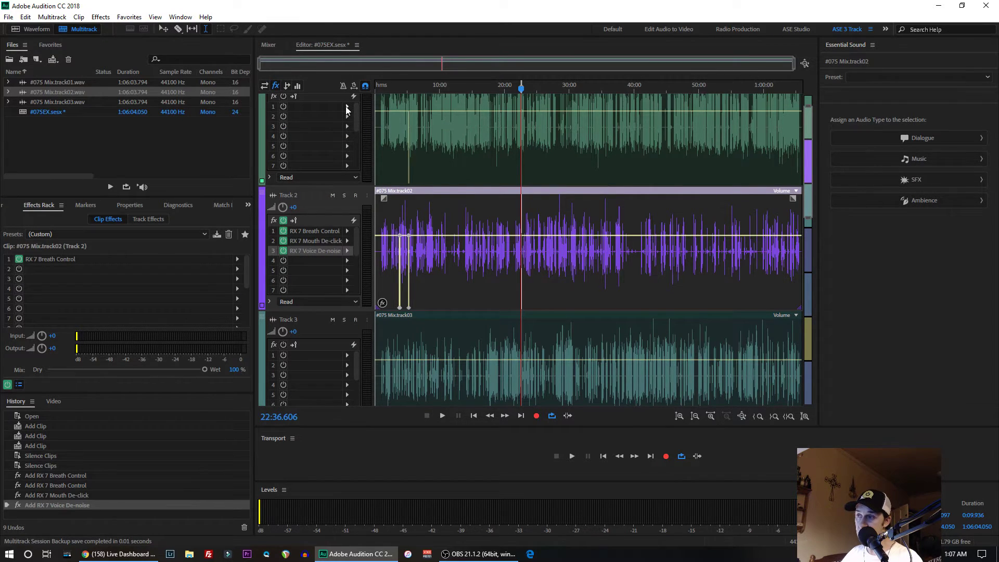
left_click(347, 107)
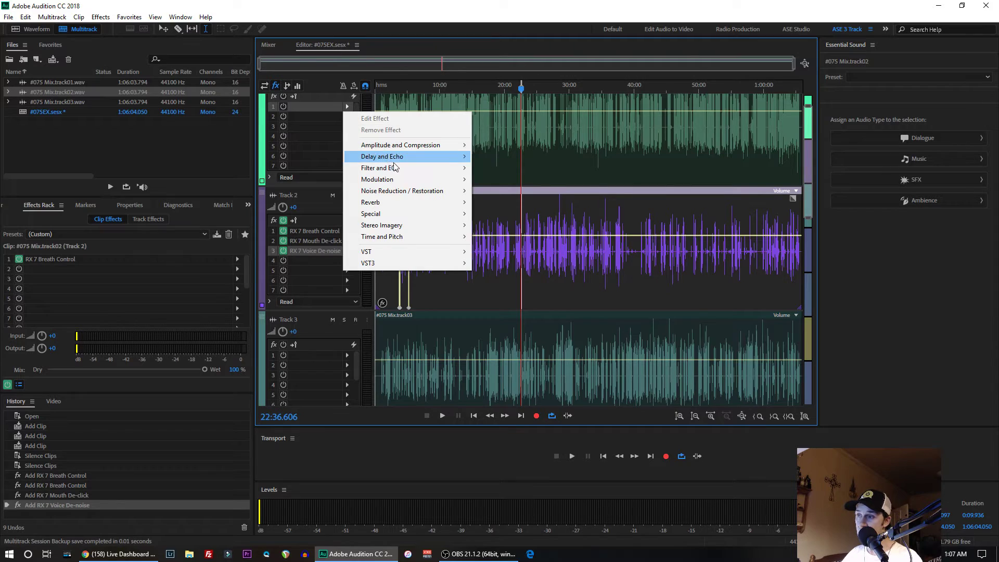
mouse_move(423, 263)
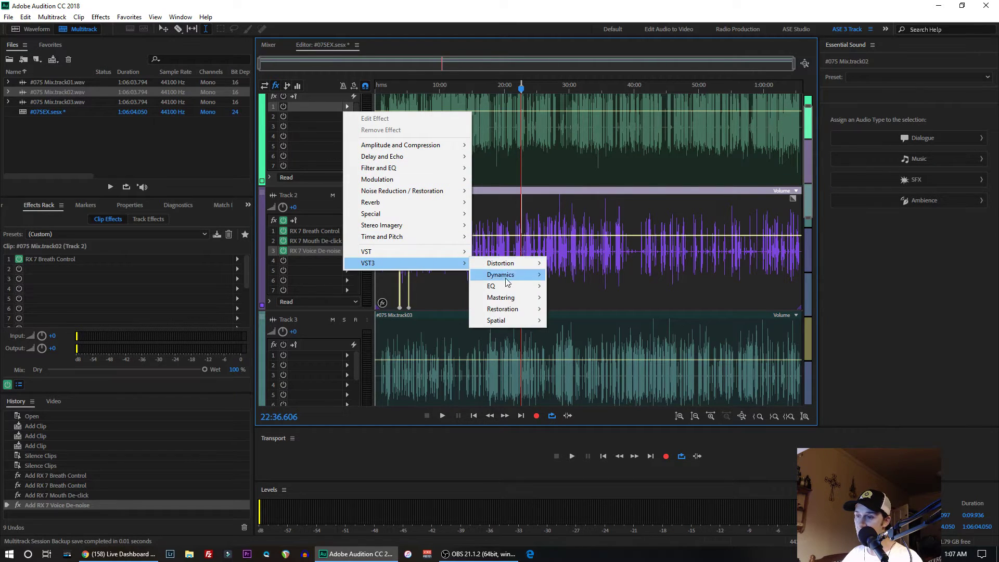
mouse_move(515, 311)
mouse_move(573, 310)
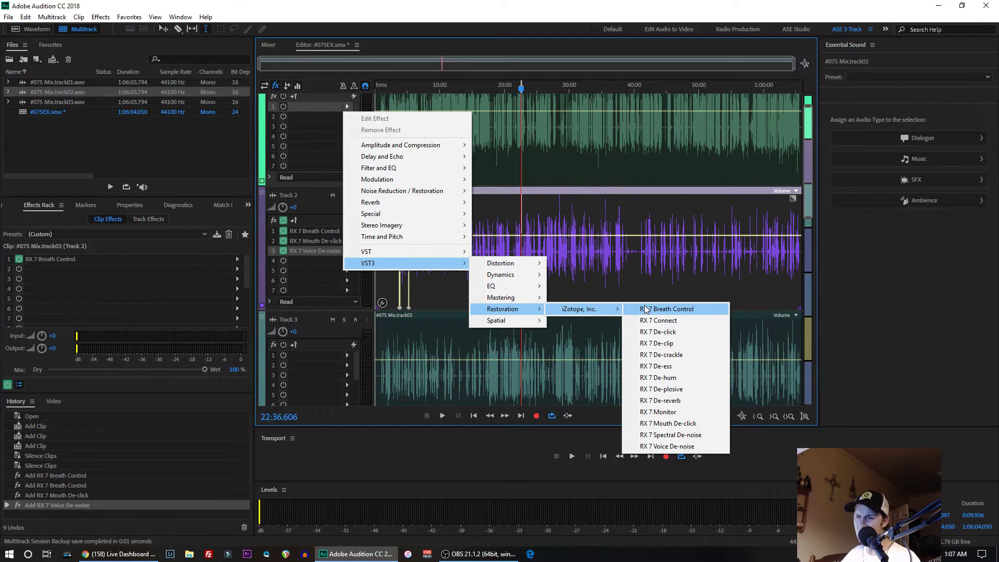
left_click(660, 311)
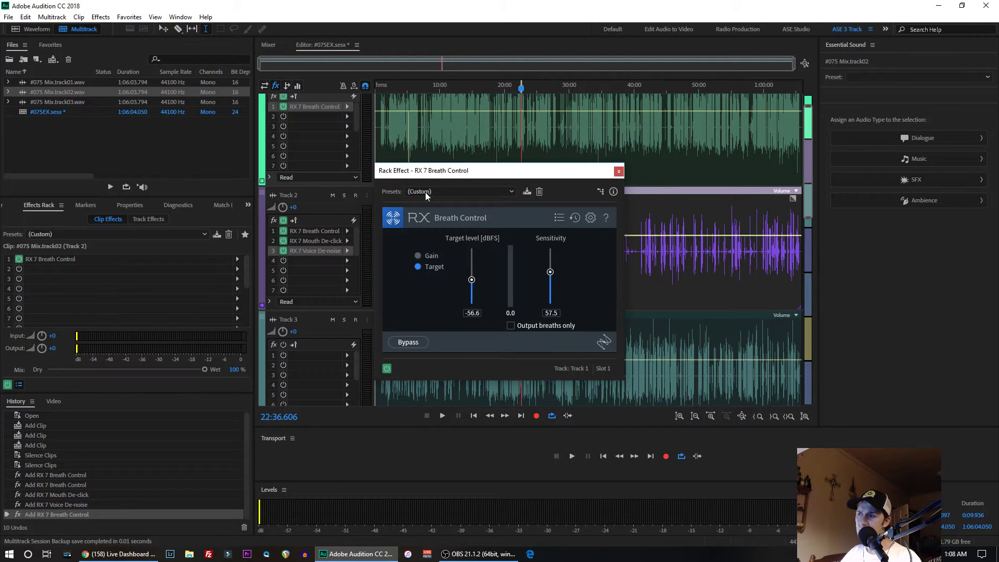
- Add RX 7 Mouth De-click to Track 1's second effect slot
left_click(348, 116)
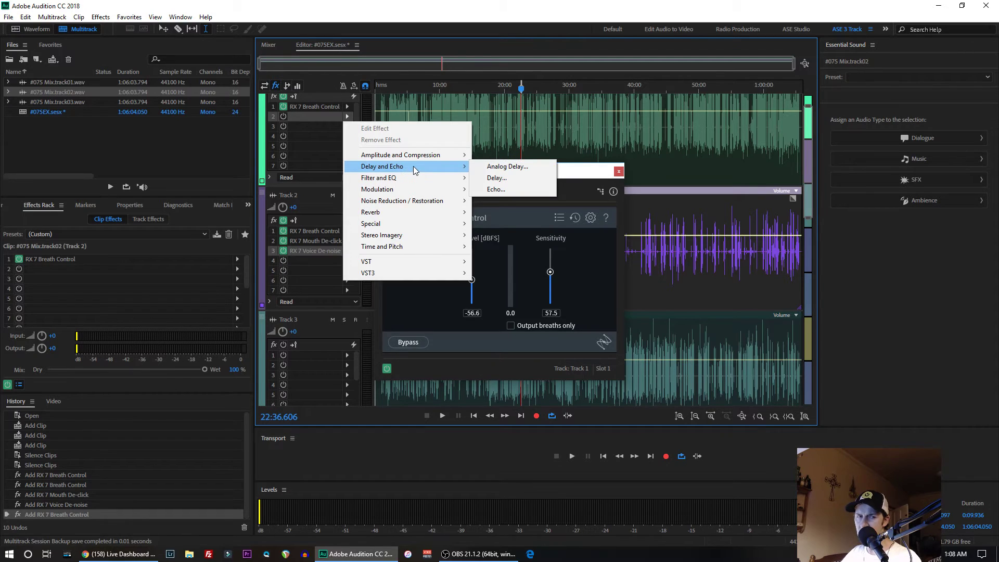
mouse_move(455, 273)
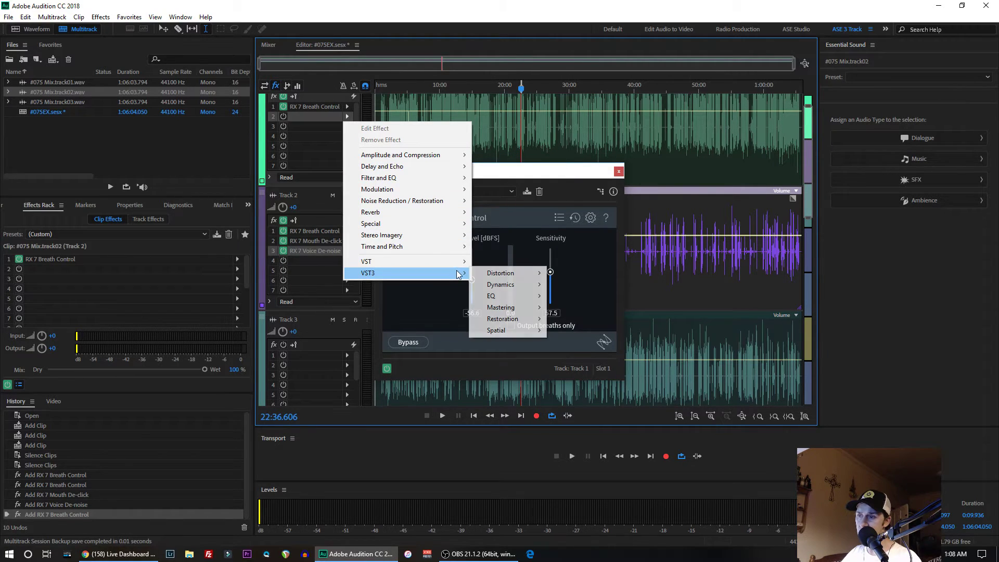
mouse_move(502, 272)
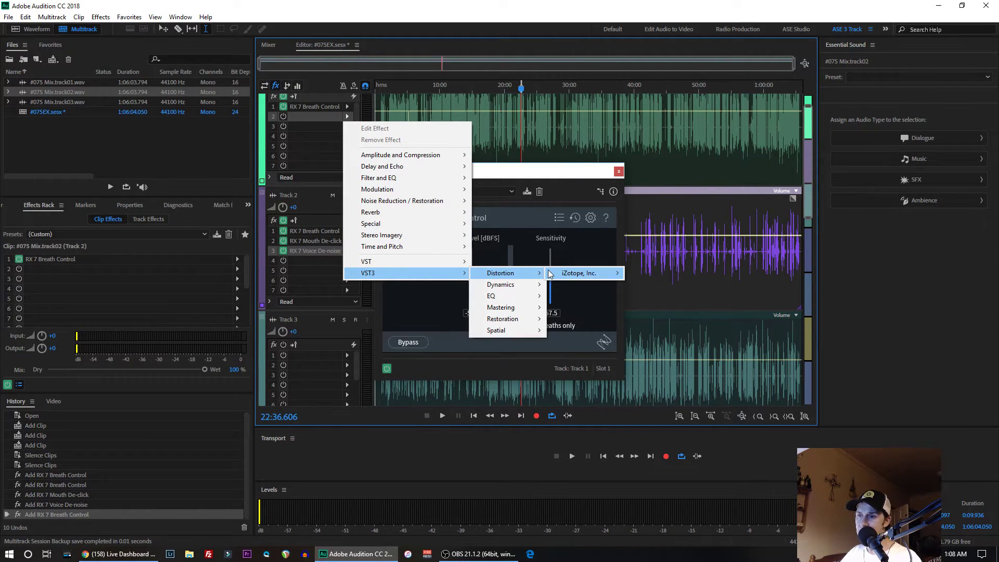
mouse_move(538, 324)
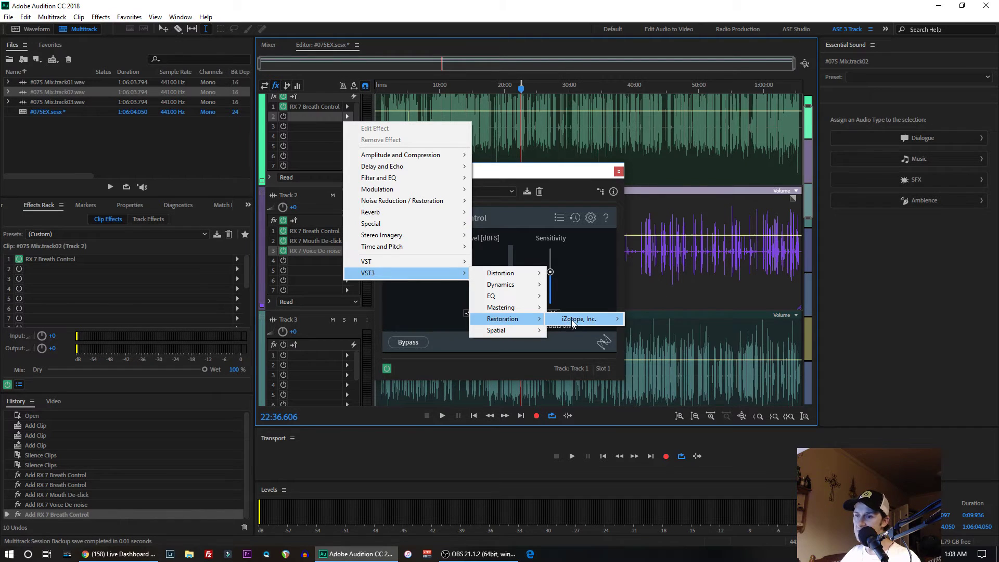
mouse_move(607, 323)
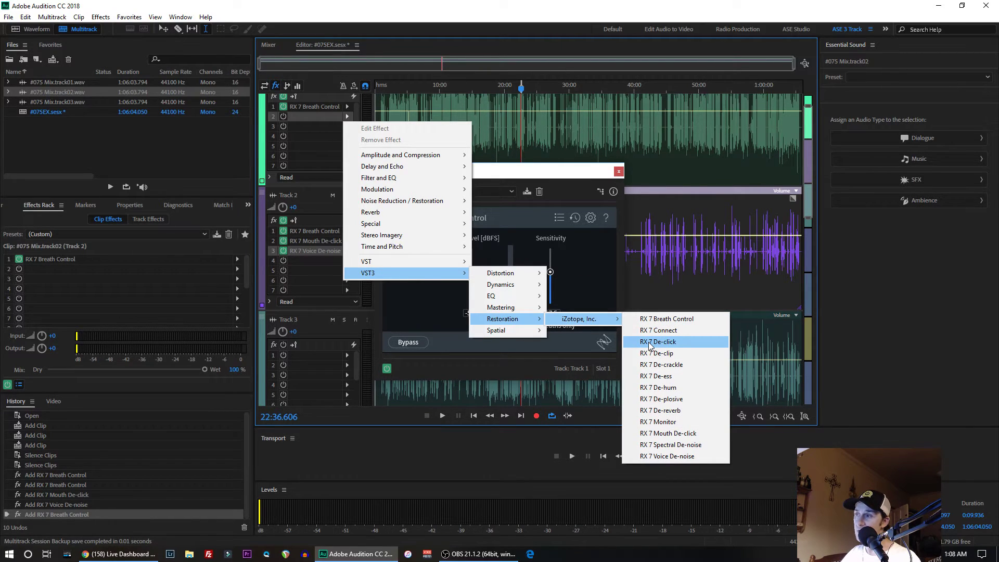
left_click(660, 433)
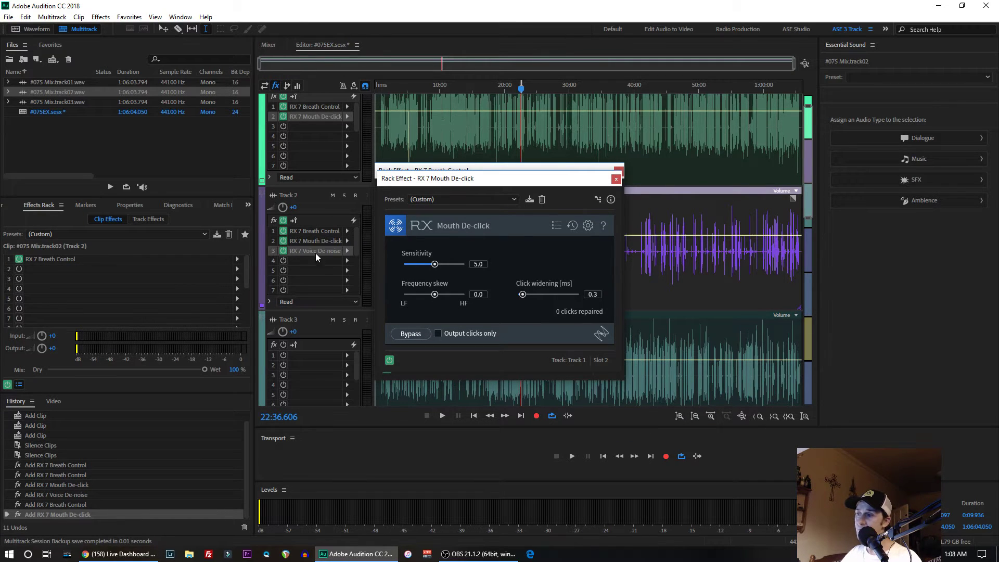
- Add RX 7 Voice De-noise to Track 1's third effect slot, and switch off Voice De-noise on Tracks 1 and 2
left_click(348, 126)
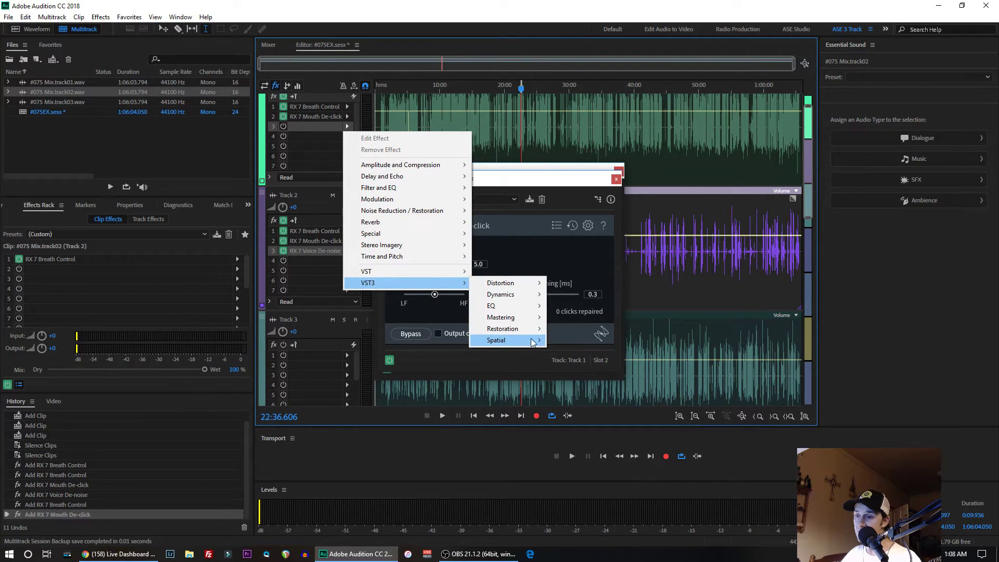
mouse_move(537, 333)
mouse_move(601, 333)
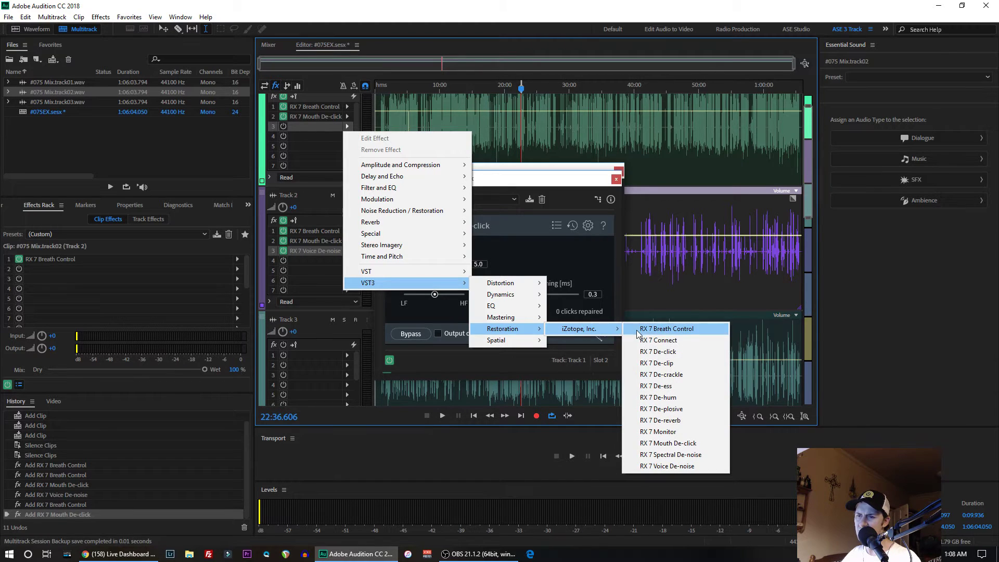
left_click(658, 466)
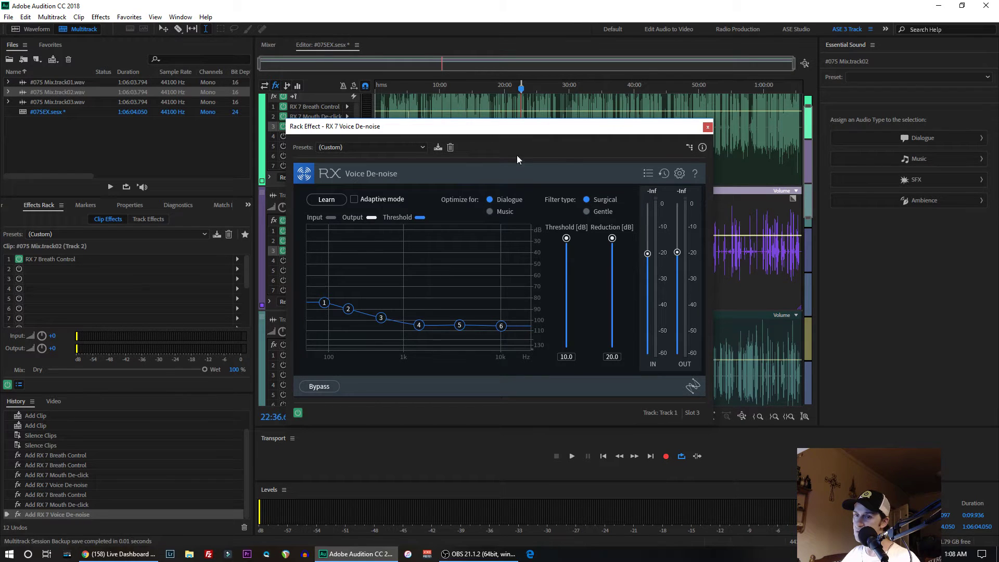
left_click(708, 125)
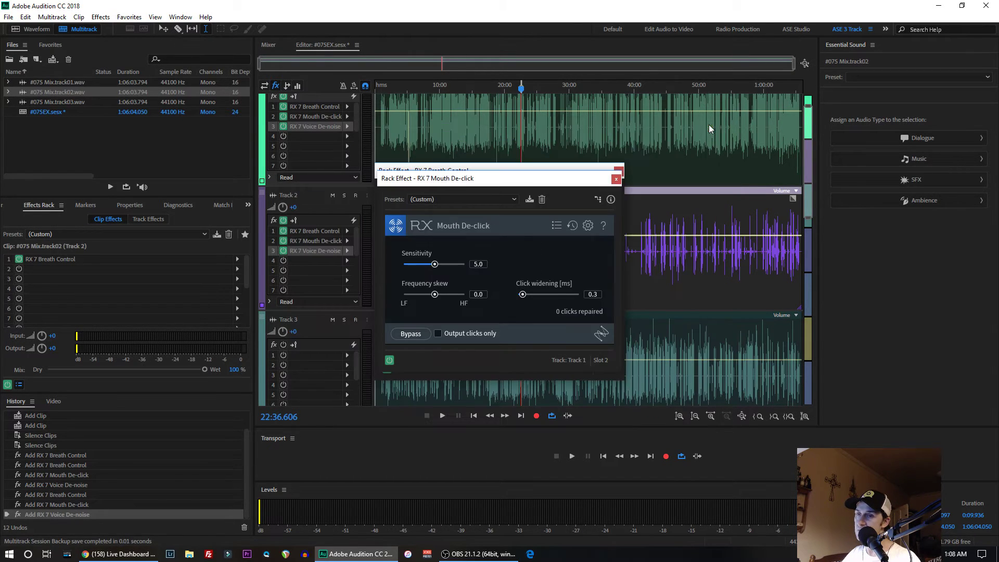
left_click(283, 251)
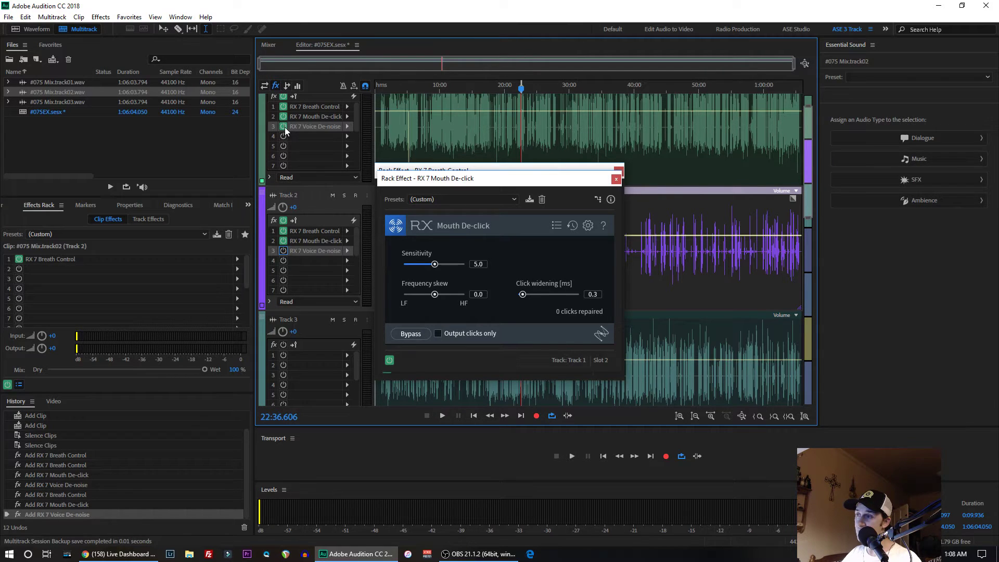
left_click(284, 126)
- Add Dynamics Processing to Track 1's fourth effect slot with the DeEsser Medium preset
left_click(347, 137)
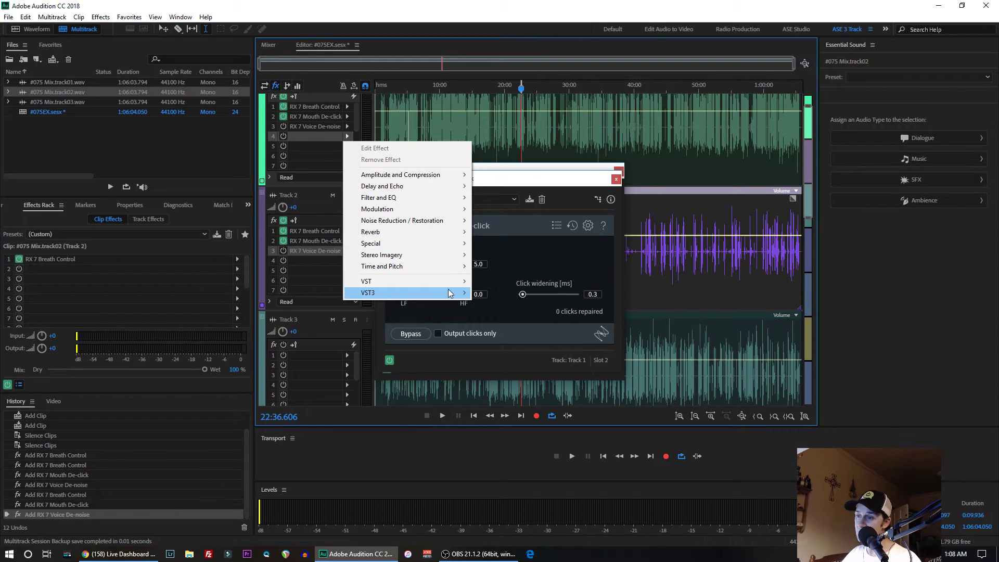
mouse_move(443, 293)
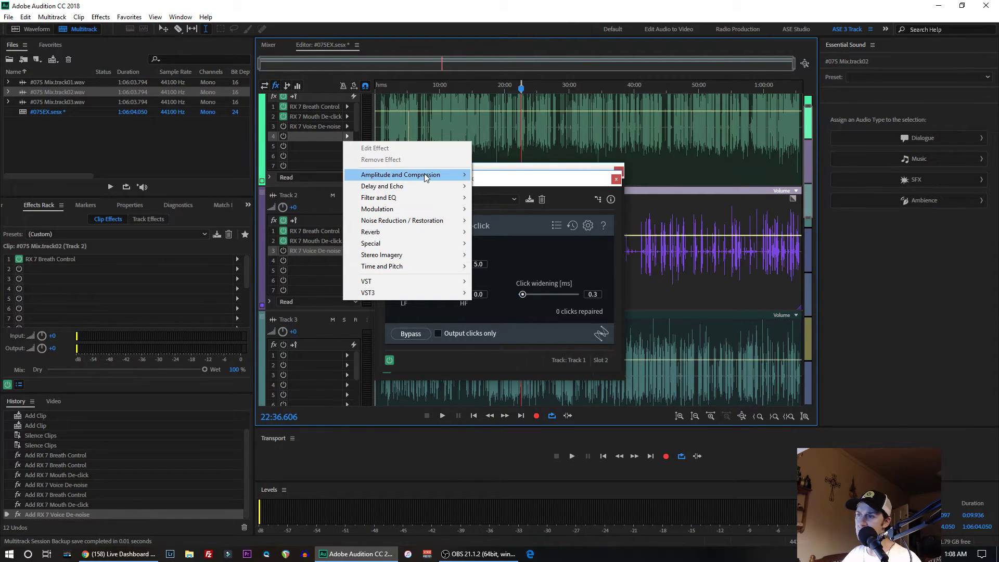
mouse_move(426, 177)
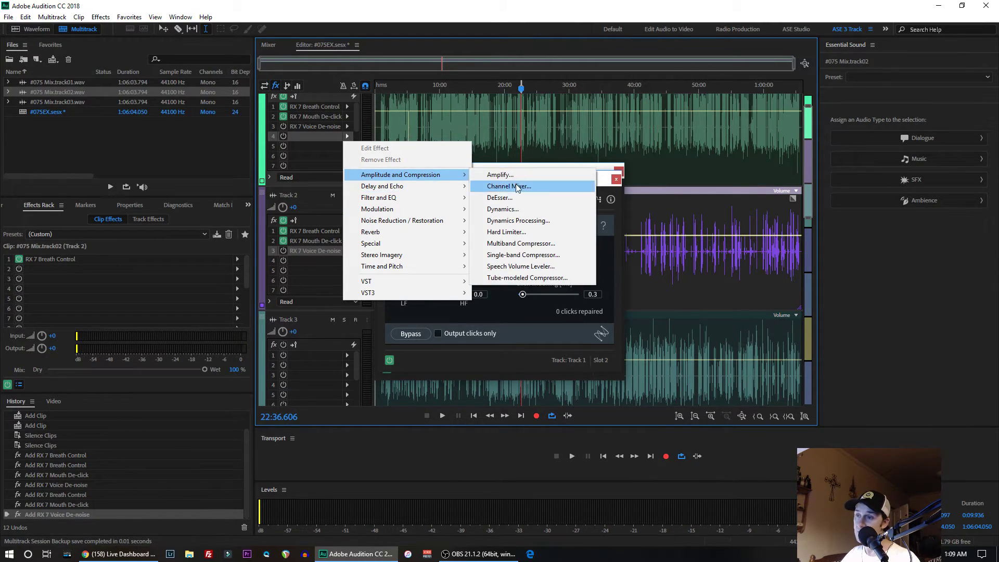
left_click(515, 222)
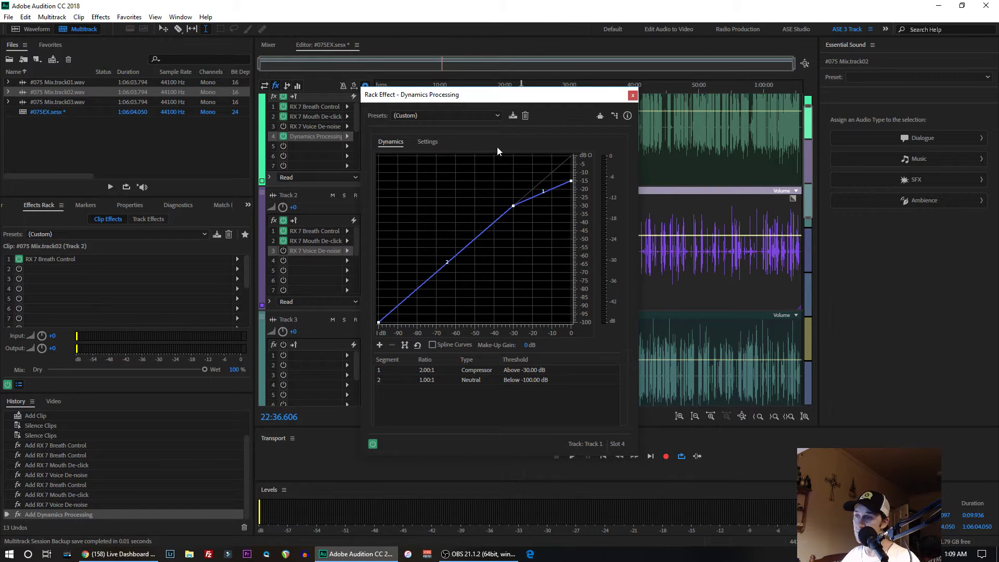
left_click(498, 116)
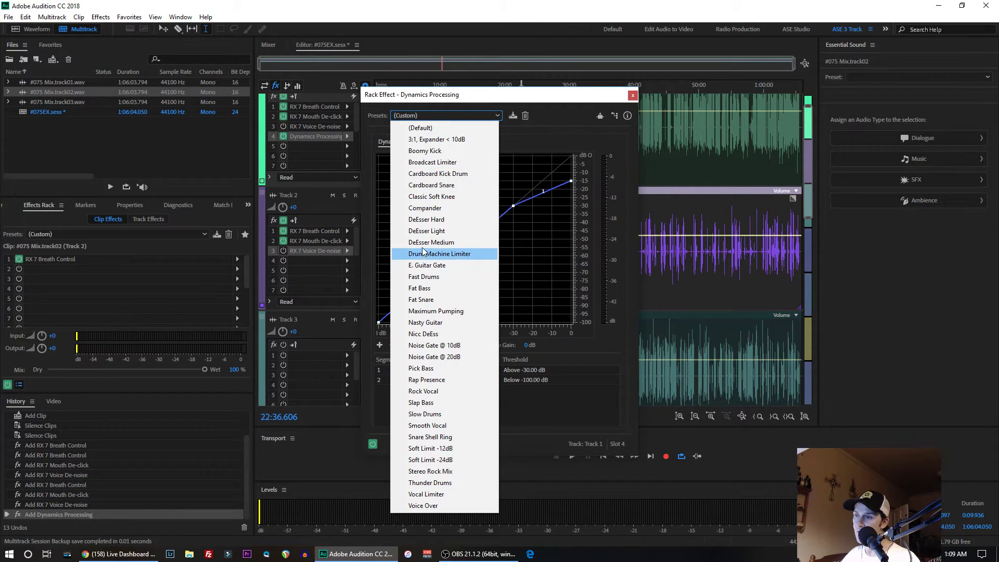
left_click(424, 242)
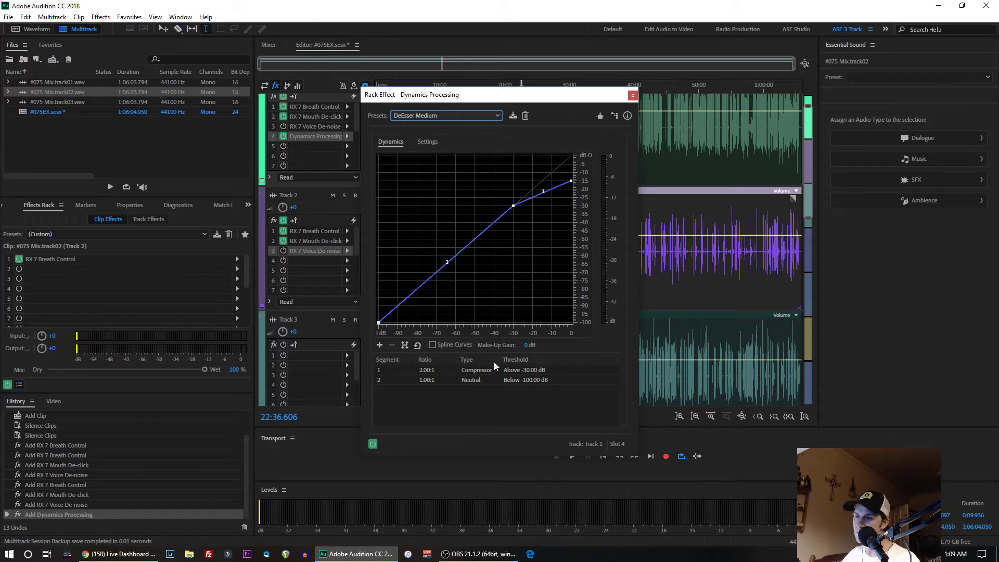
- Set the Dynamics Processing band limiting to a 1500 Hz low cutoff and 5600 Hz high cutoff, then close its window
left_click(429, 142)
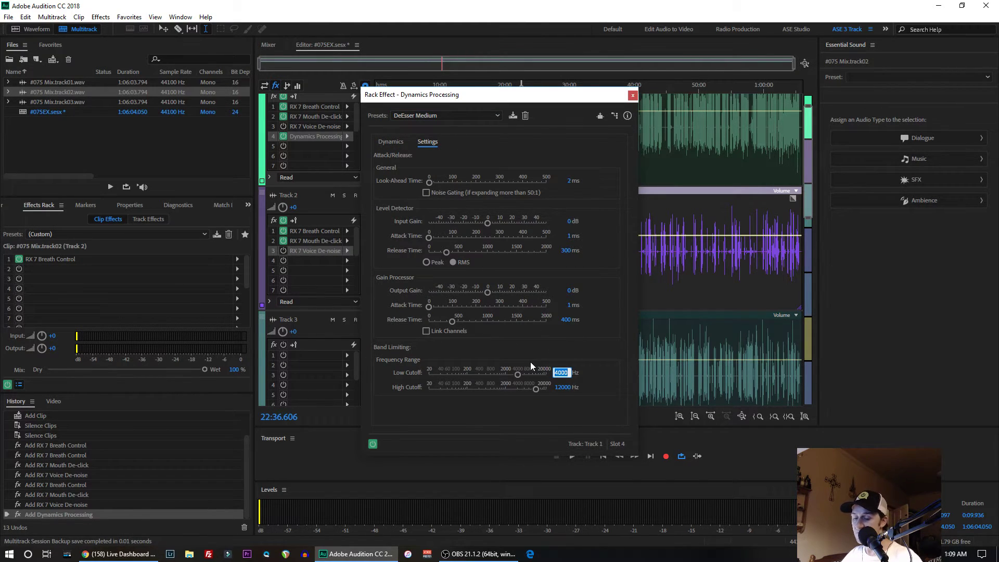
type("1500")
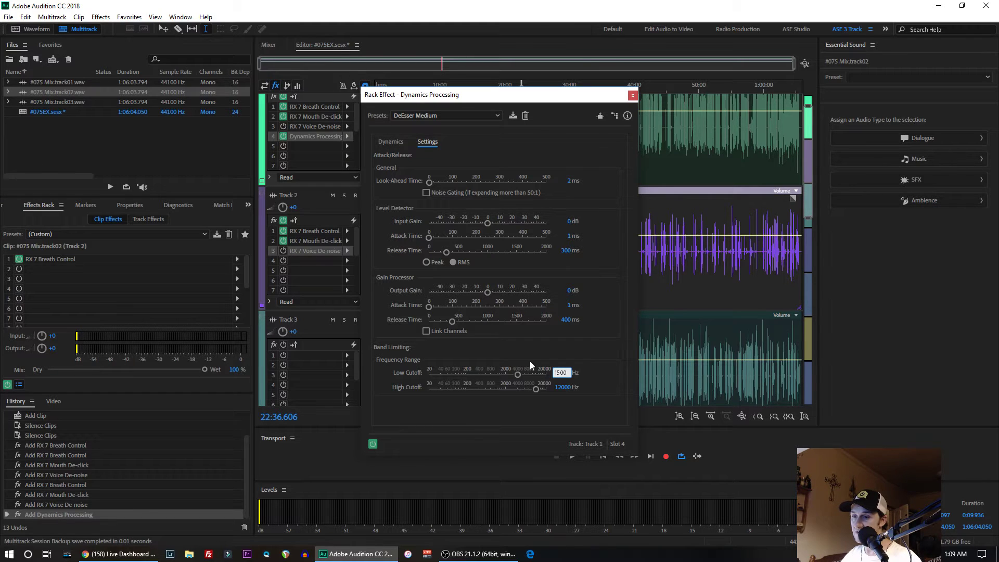
left_click(563, 386)
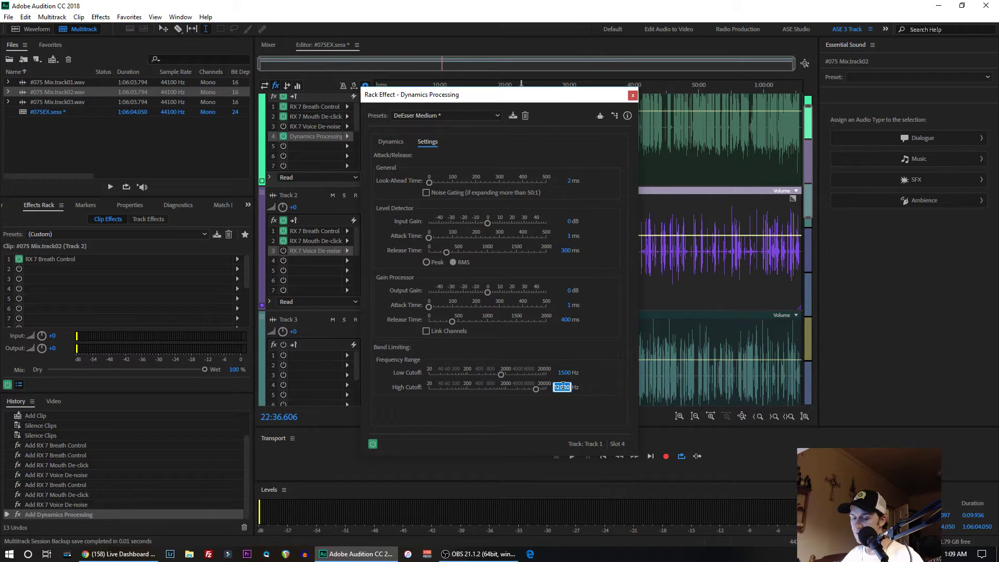
type("5600")
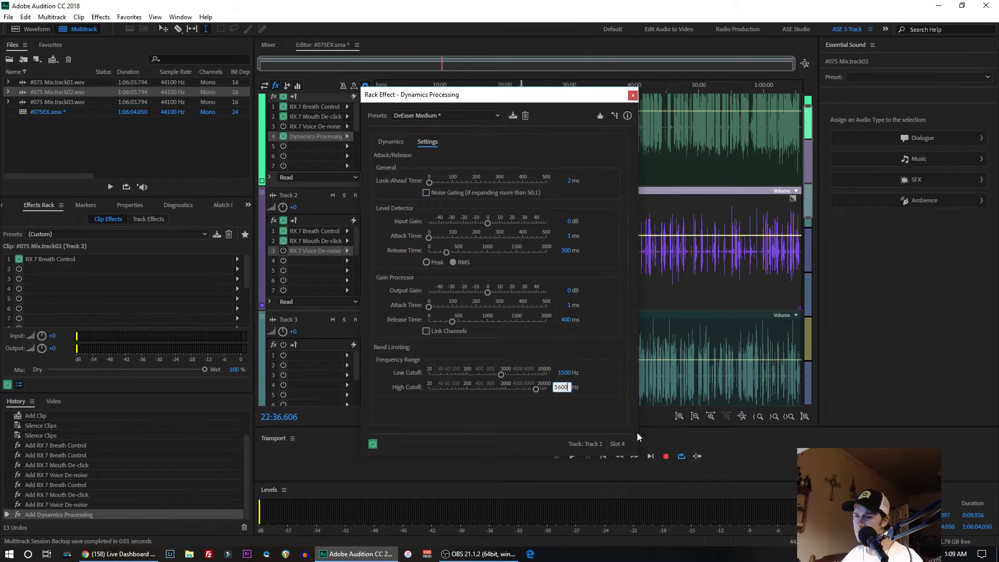
left_click(382, 139)
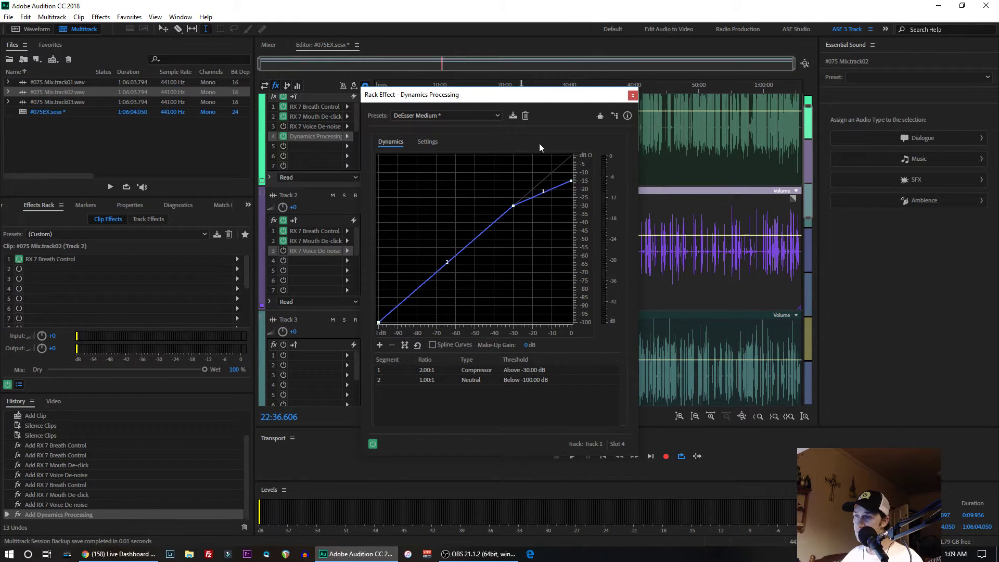
left_click(633, 95)
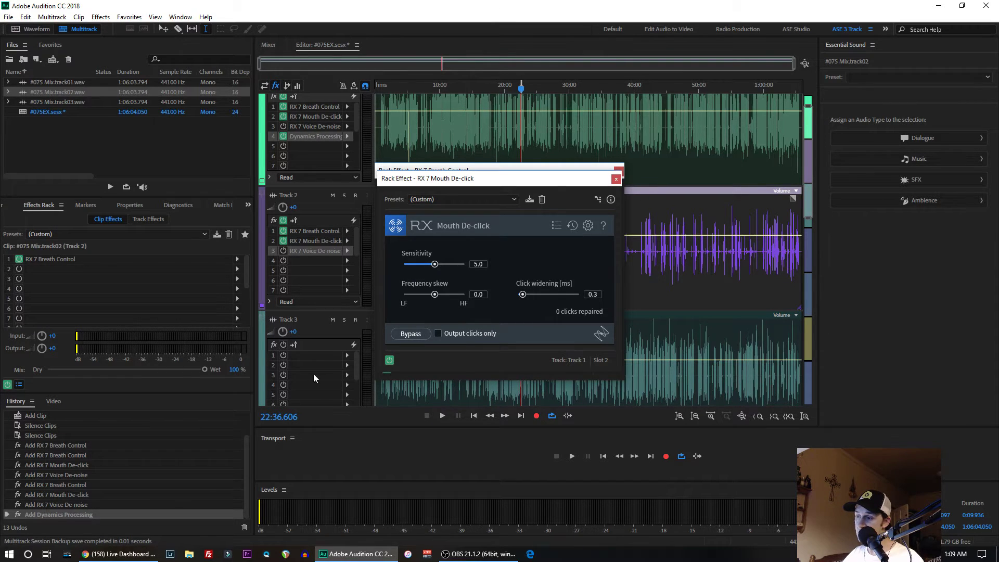
- Add RX 7 Breath Control to Track 3's first effect slot
left_click(347, 355)
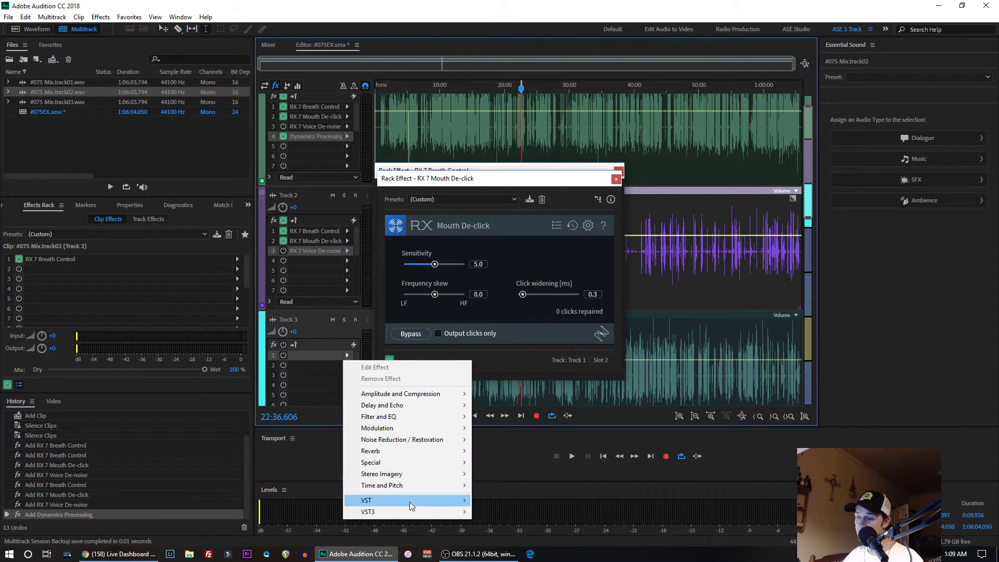
mouse_move(456, 512)
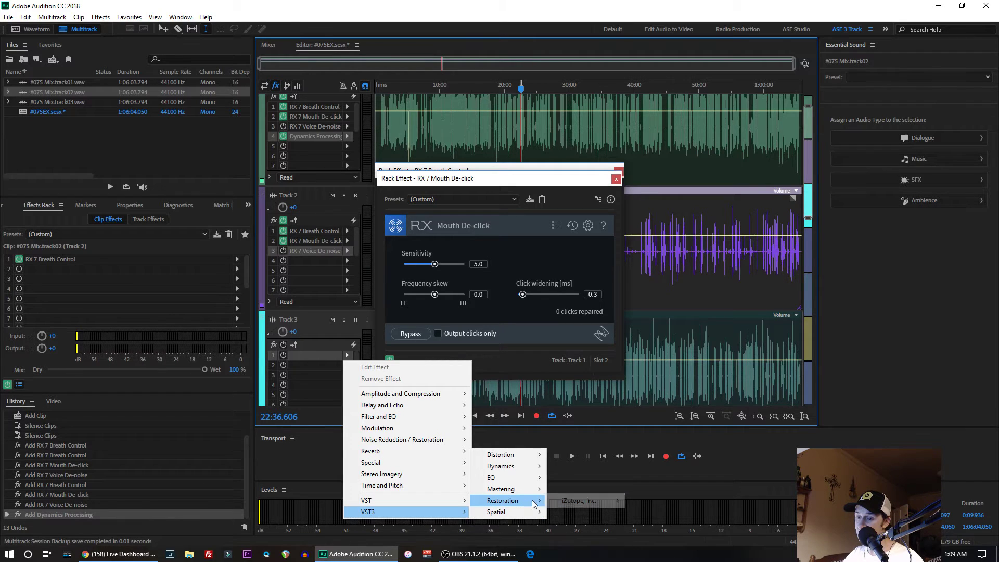
mouse_move(521, 500)
mouse_move(577, 500)
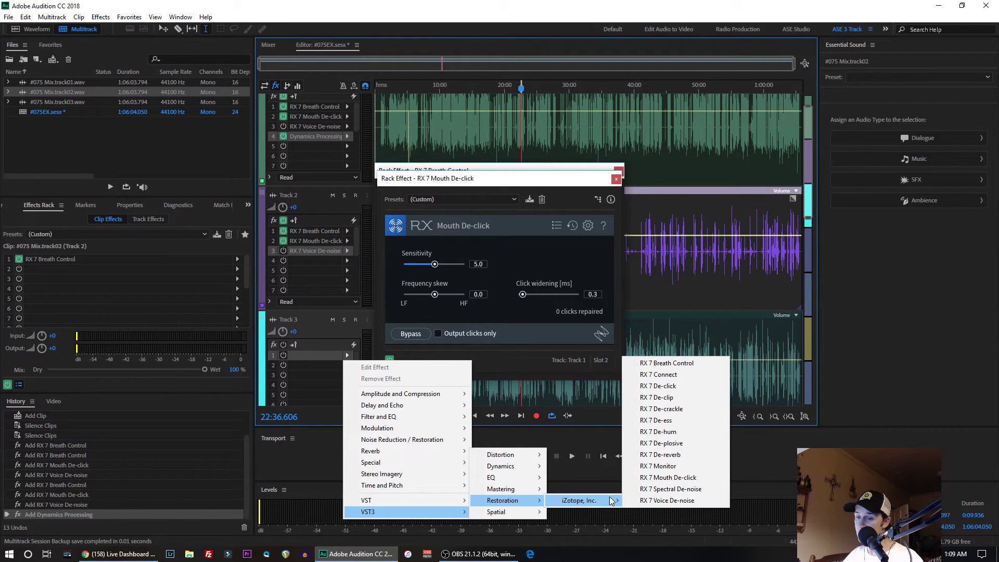
left_click(663, 364)
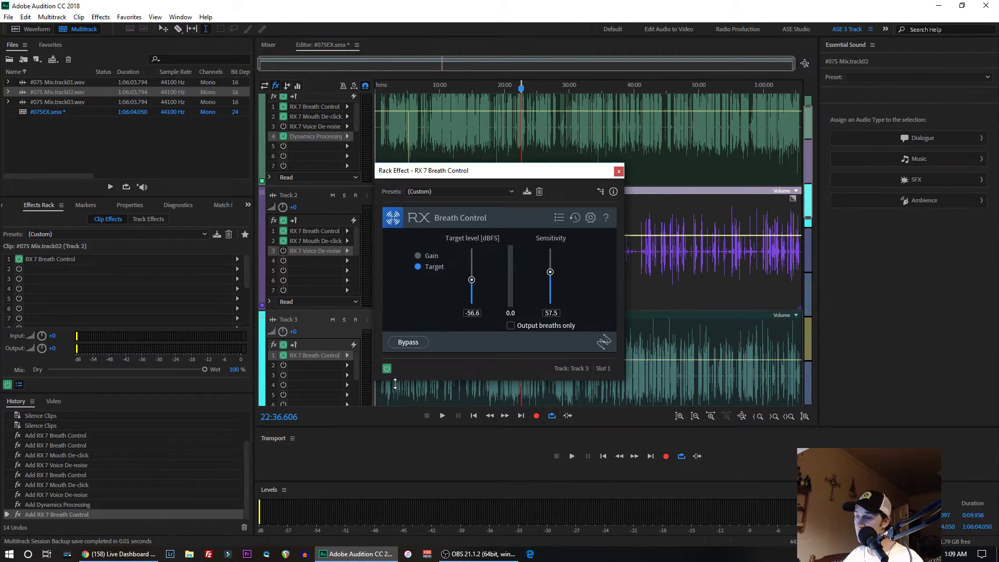
- Add RX 7 Mouth De-click to Track 3's second effect slot
left_click(347, 364)
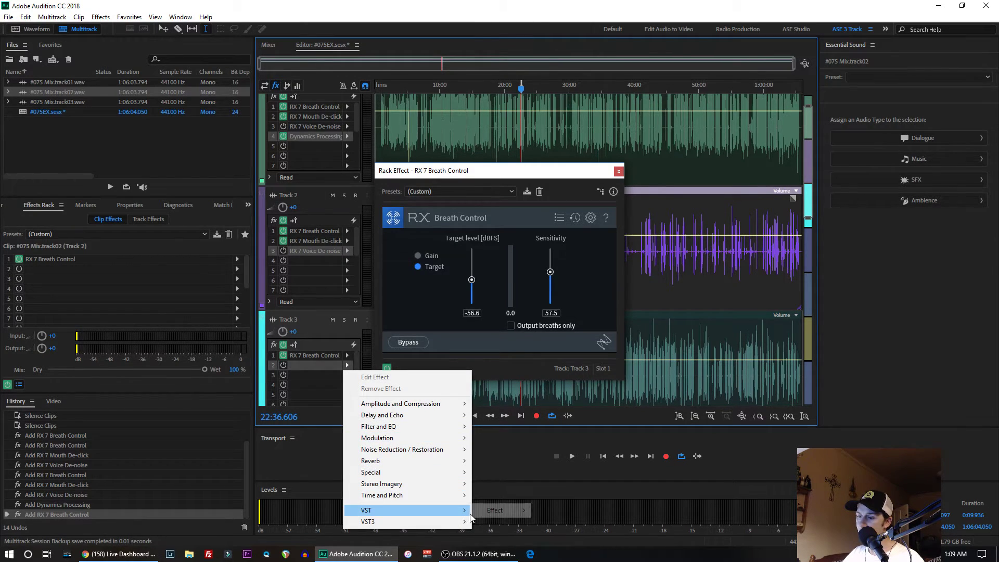
mouse_move(456, 521)
mouse_move(523, 525)
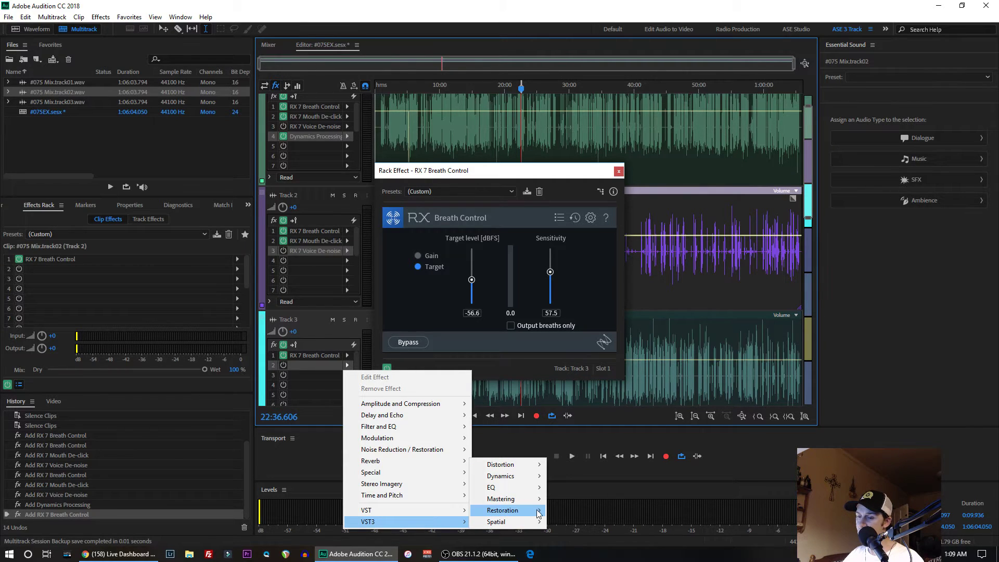
mouse_move(581, 515)
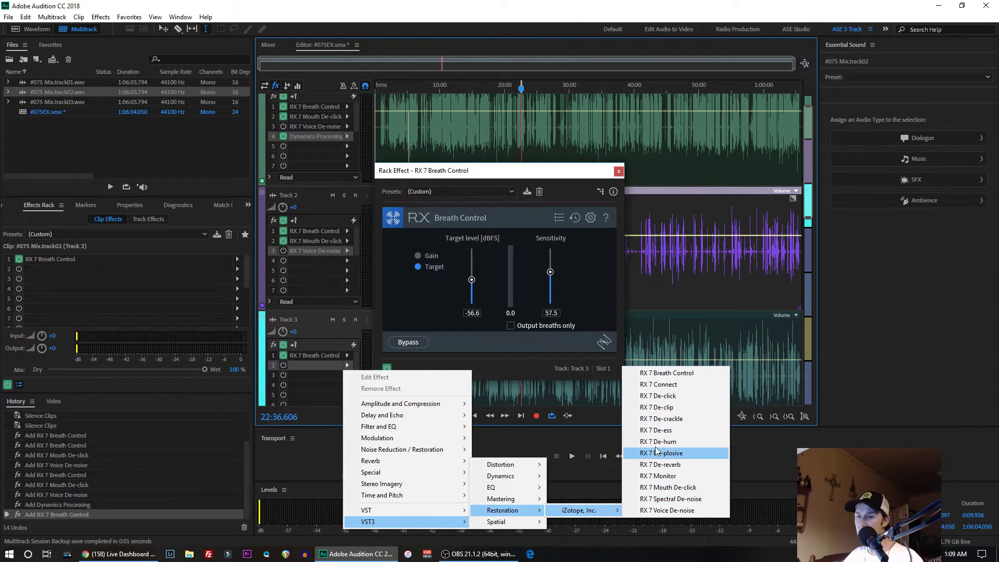
left_click(666, 487)
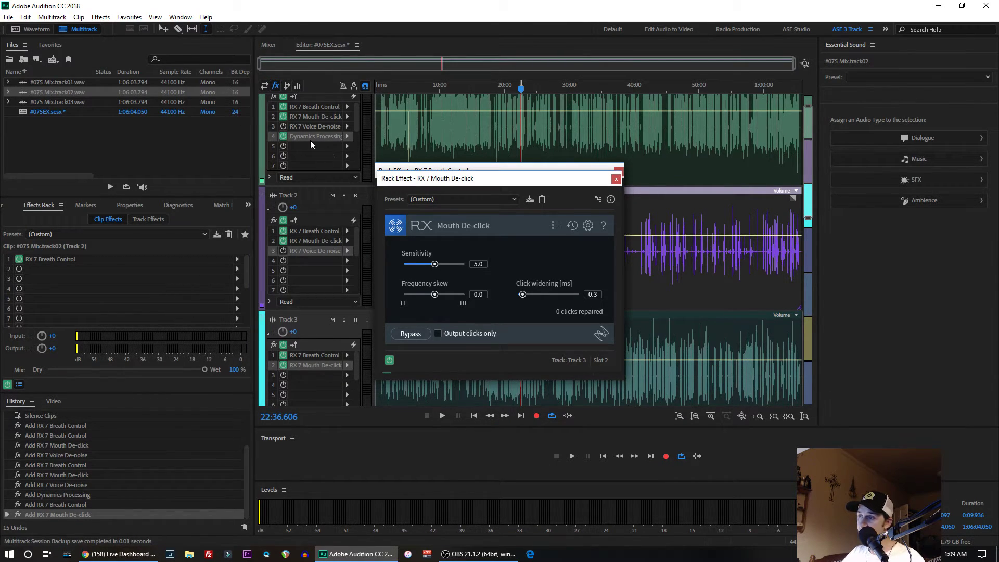
- Remove the RX 7 Voice De-noise effect from the third slot of Tracks 2 and 1
left_click(348, 251)
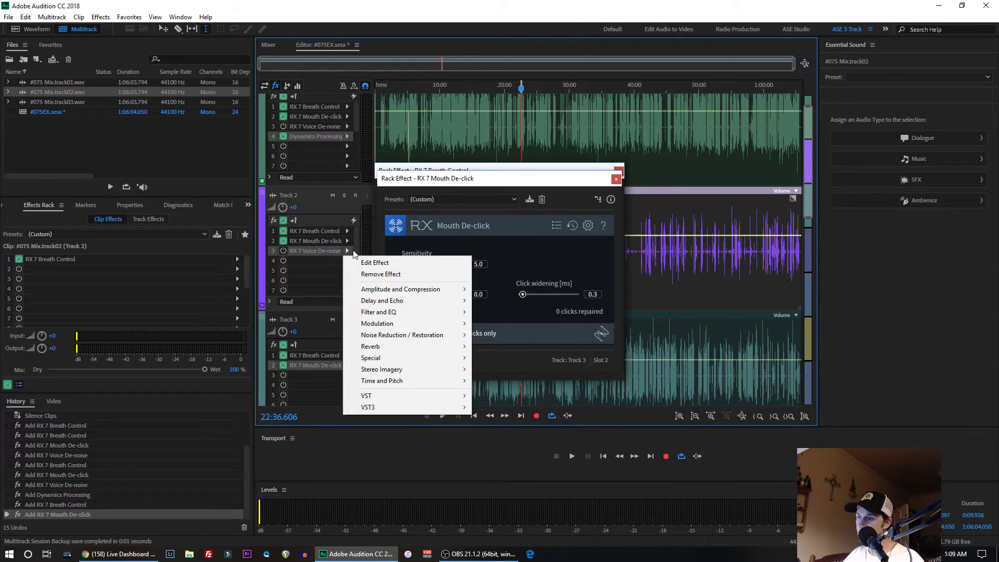
left_click(379, 274)
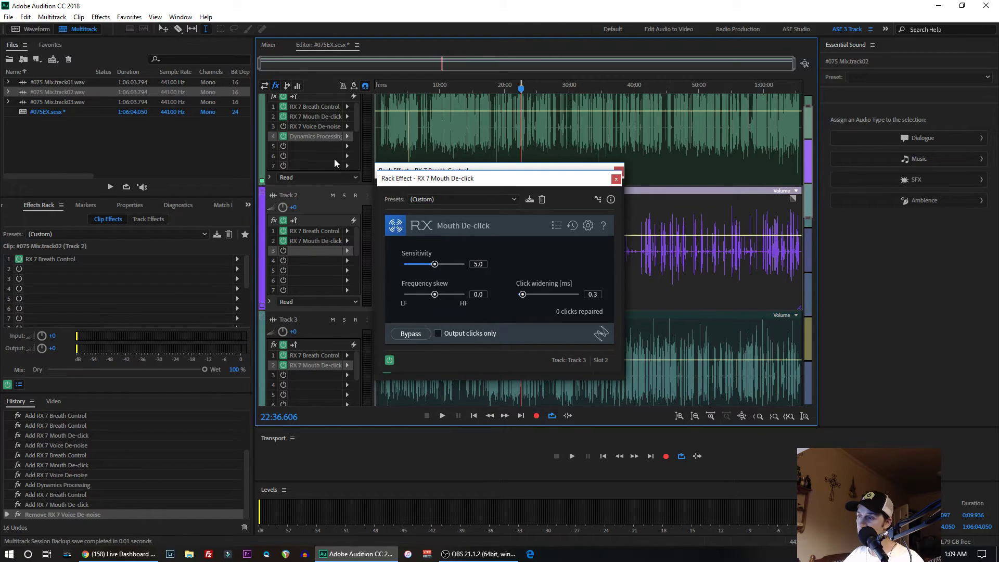
left_click(347, 126)
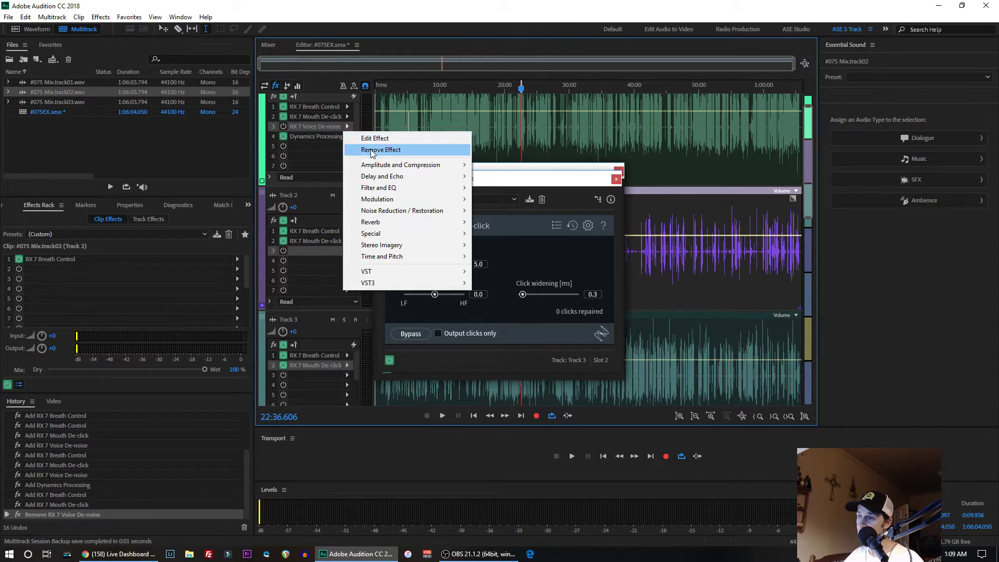
left_click(369, 150)
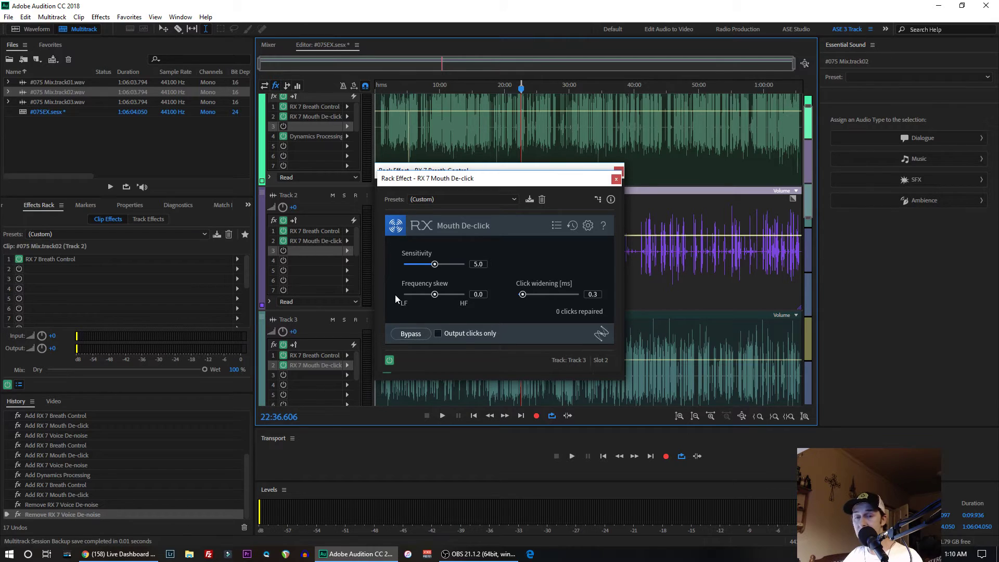
- Close all the open Breath Control and Mouth De-click effect windows
left_click(617, 179)
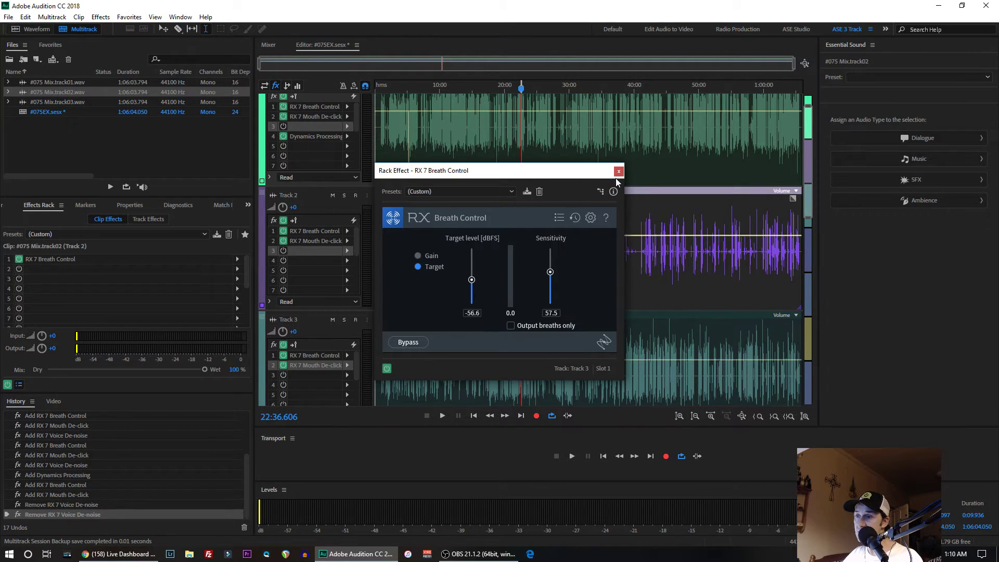
left_click(620, 174)
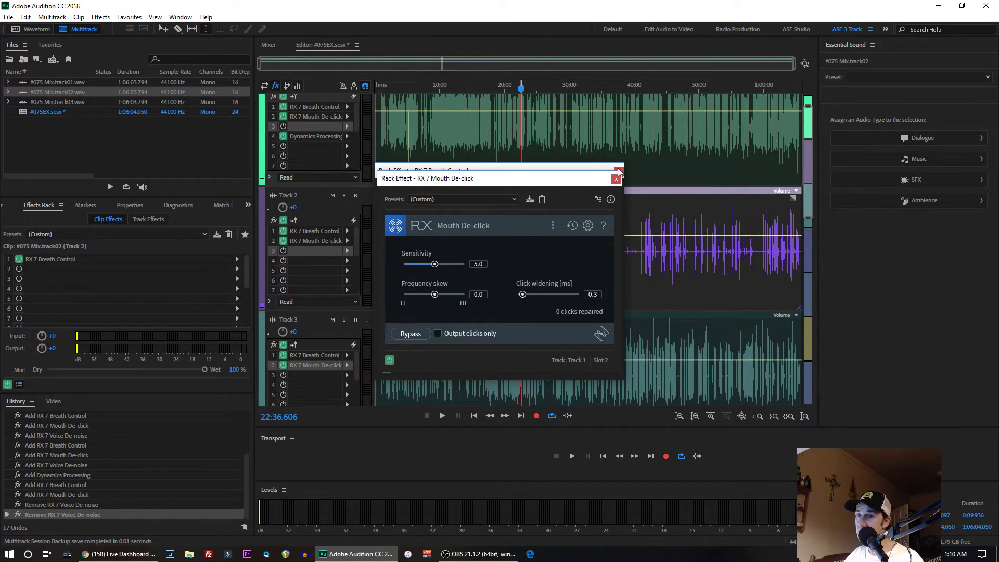
left_click(615, 179)
left_click(618, 171)
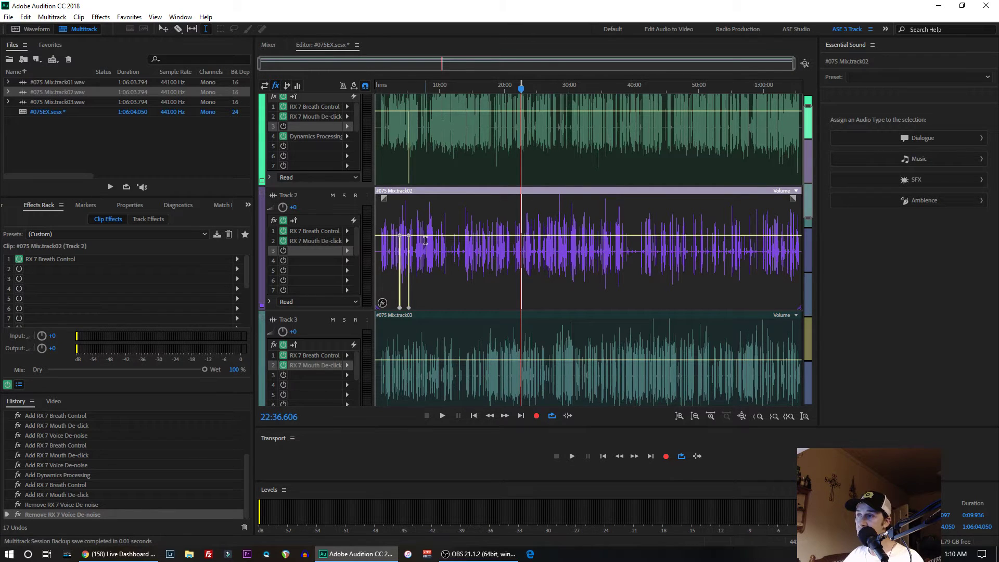
- Play the session briefly, view #075 Mix.track02.wav in the waveform editor, and return to the multitrack session
left_click(442, 416)
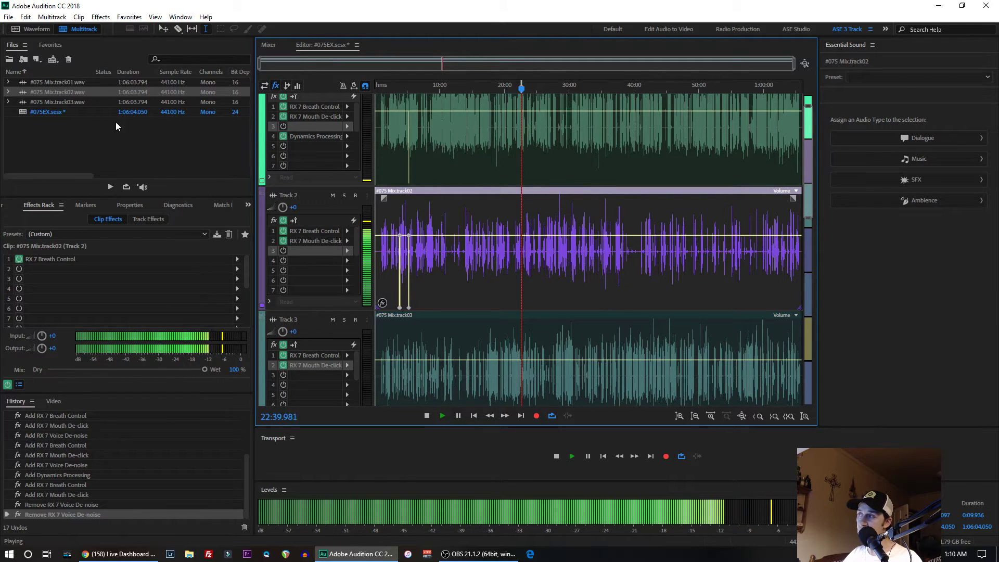
left_click(31, 27)
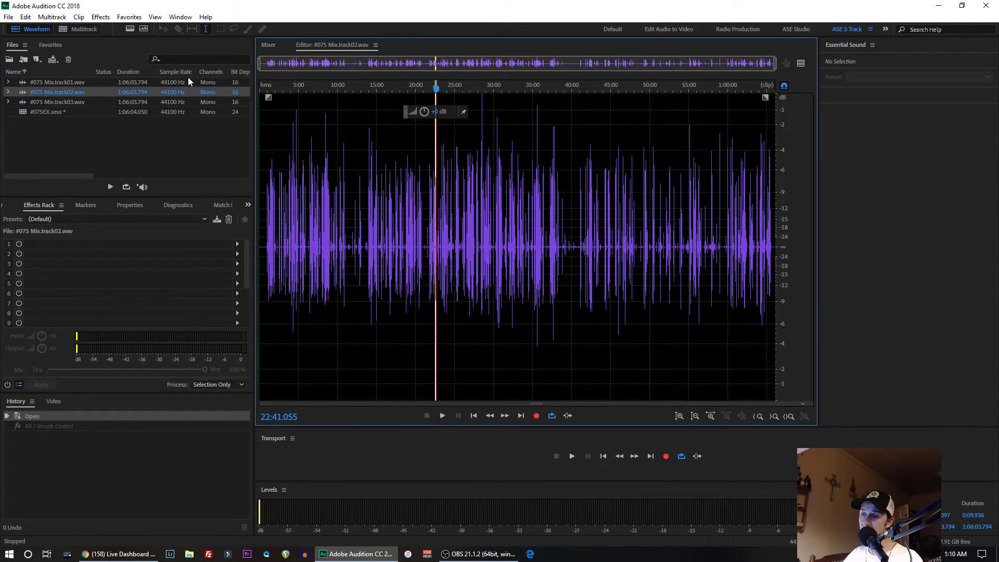
left_click(84, 28)
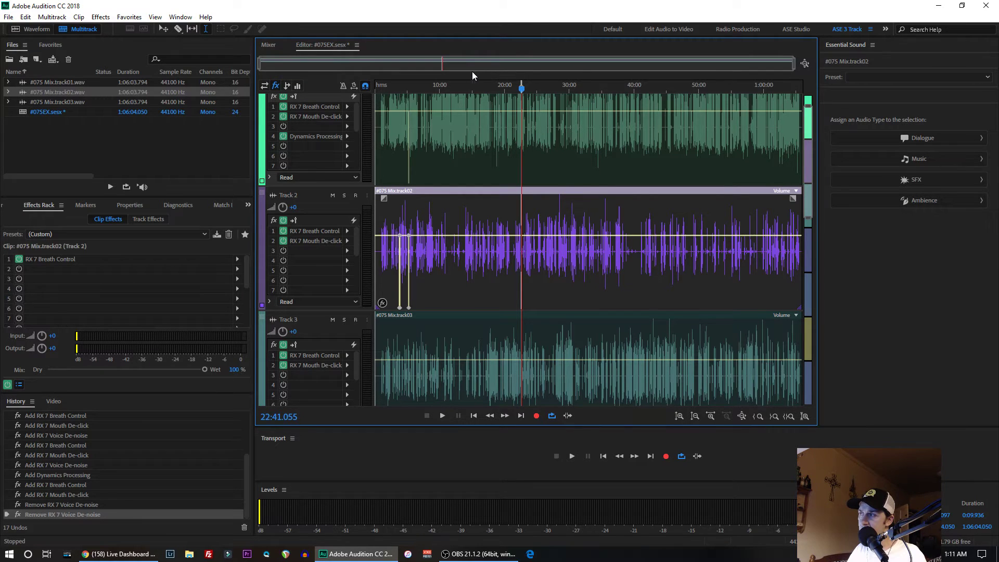
key("ctrl+a")
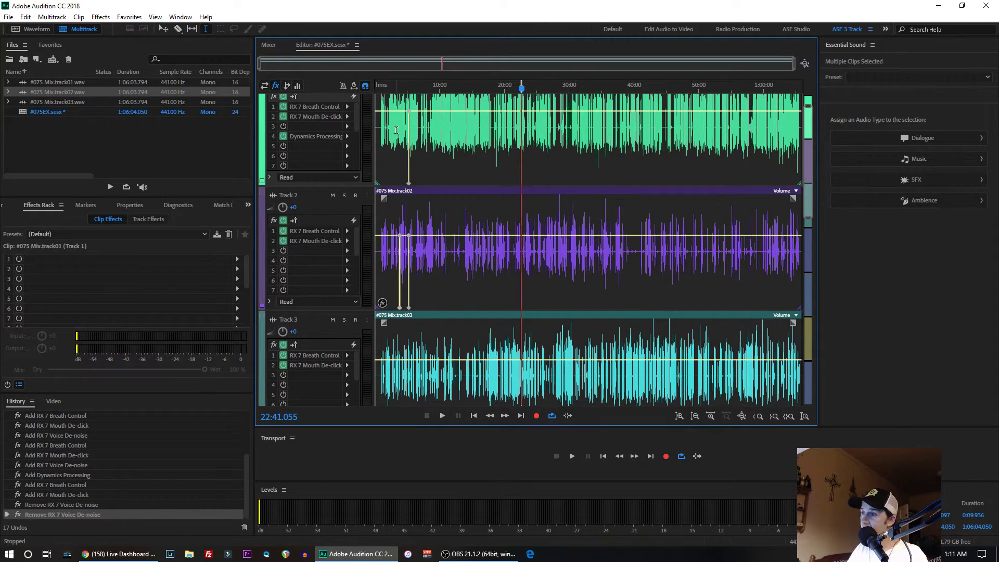
right_click(441, 160)
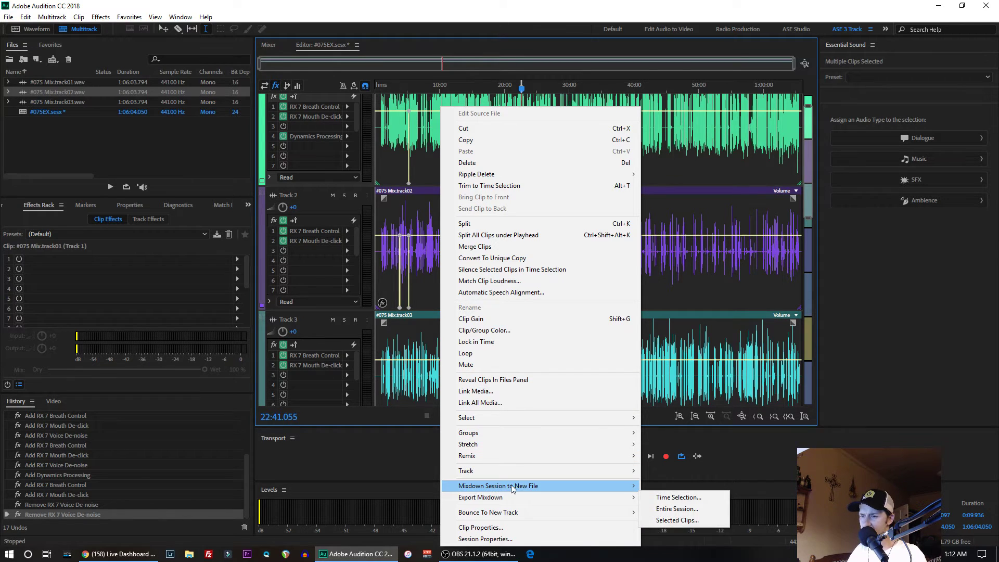
mouse_move(517, 488)
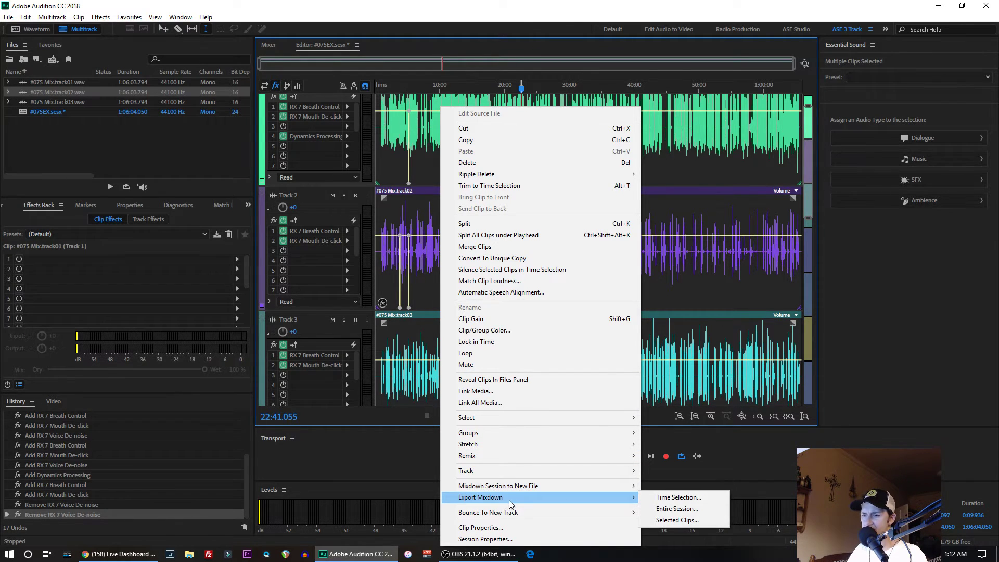
left_click(664, 520)
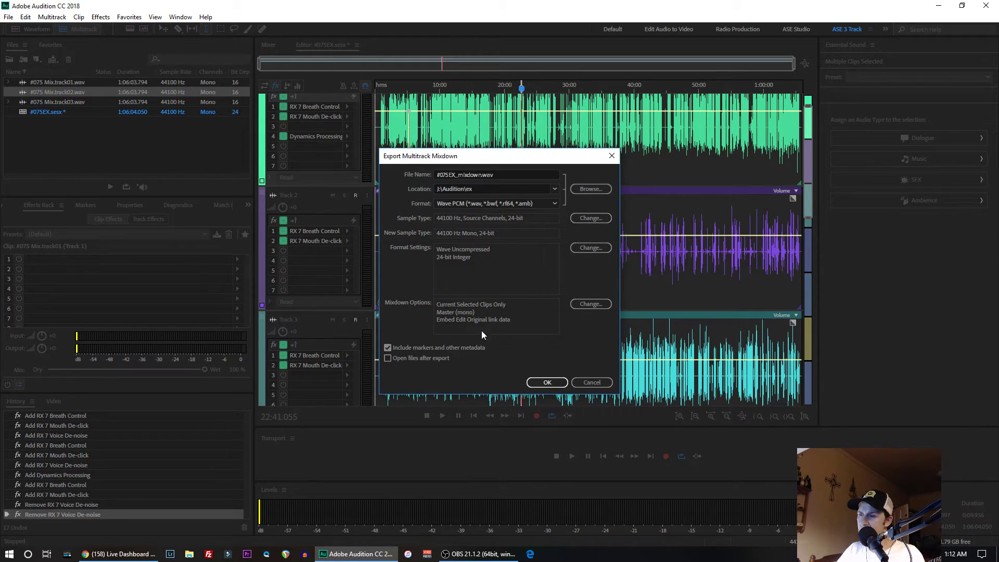
left_click(589, 382)
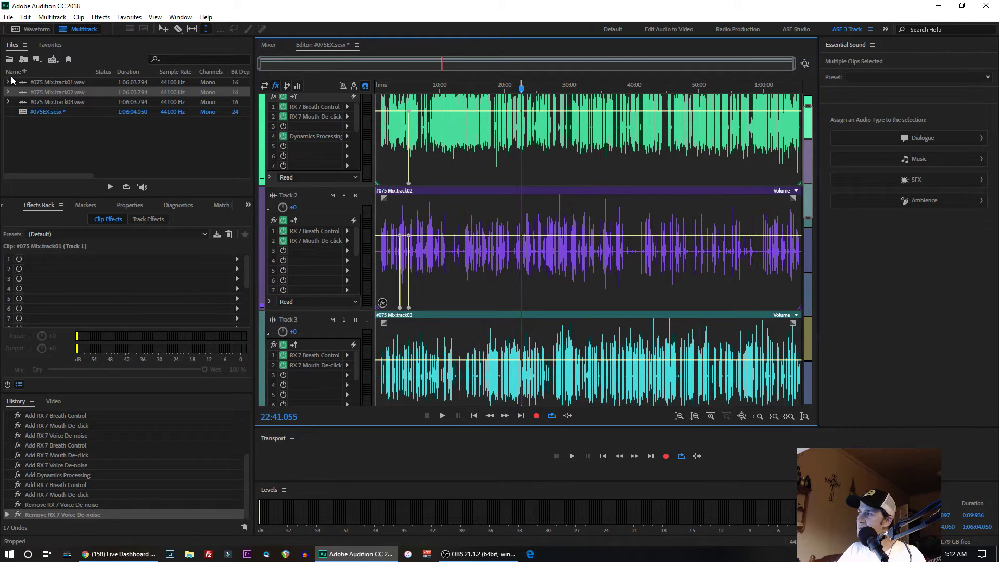
- Import MixPre-211_6.wav from the Audition folder on the ASE SSD (J:) drive
left_click(9, 16)
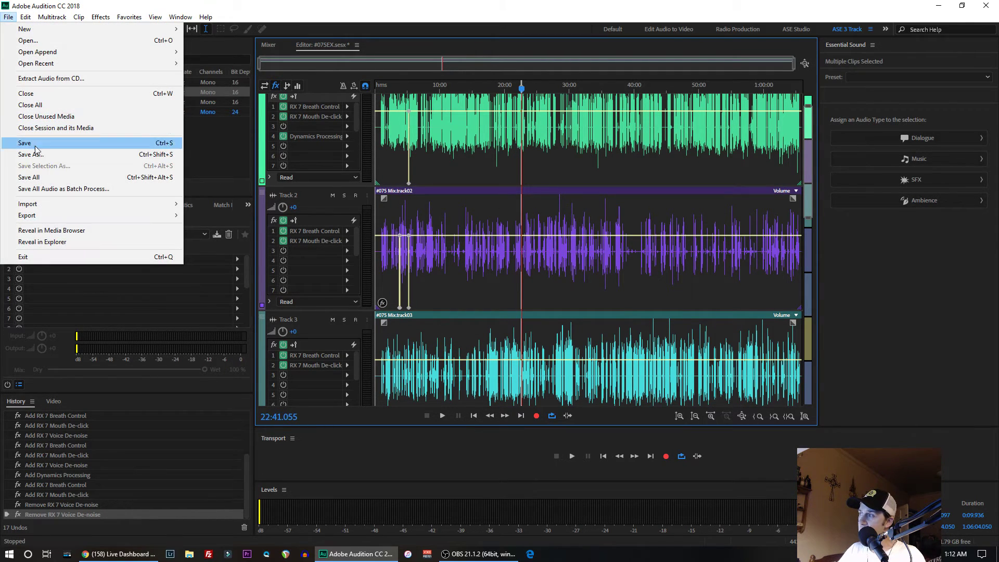
mouse_move(97, 204)
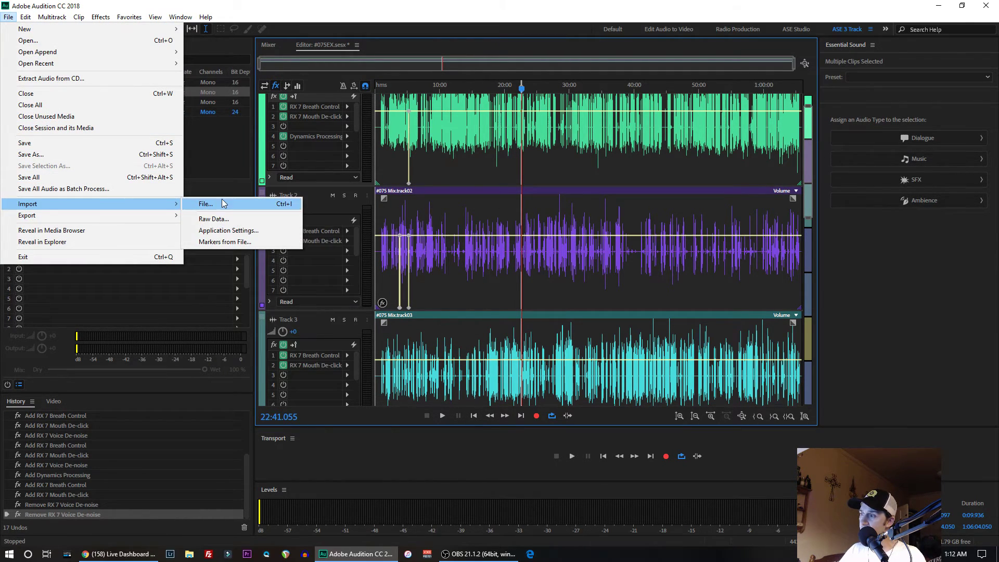
left_click(208, 203)
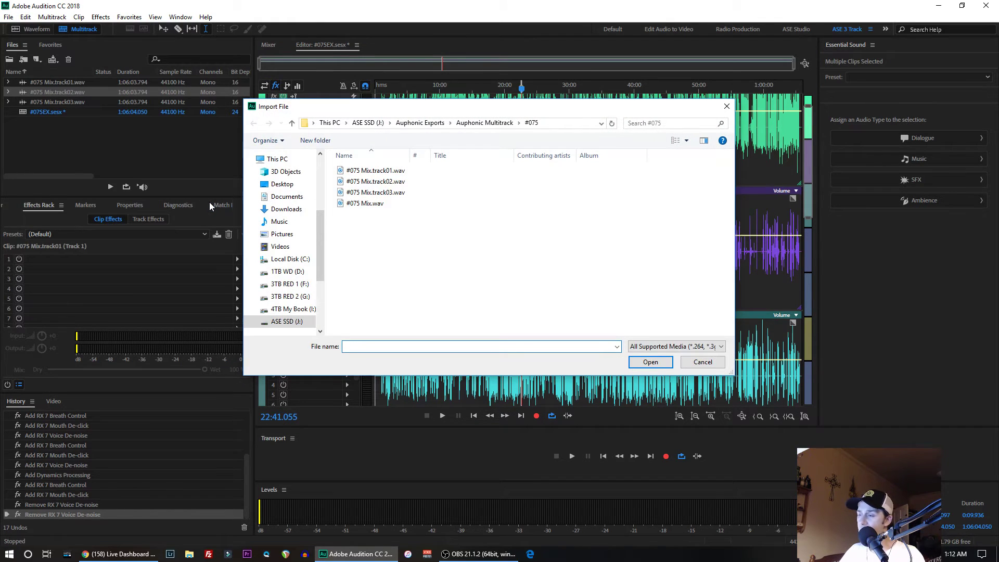
left_click(288, 322)
double_click(357, 203)
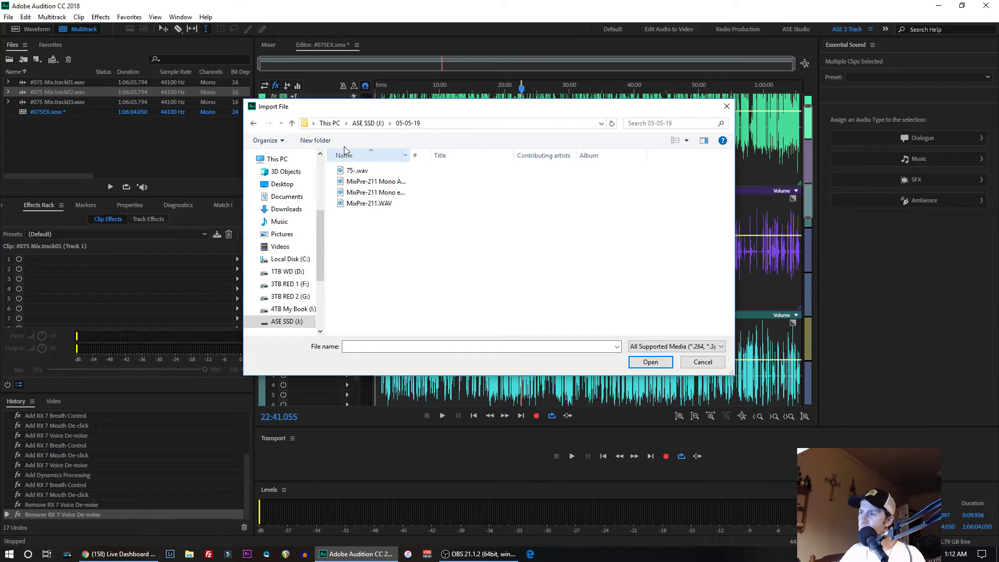
left_click(368, 124)
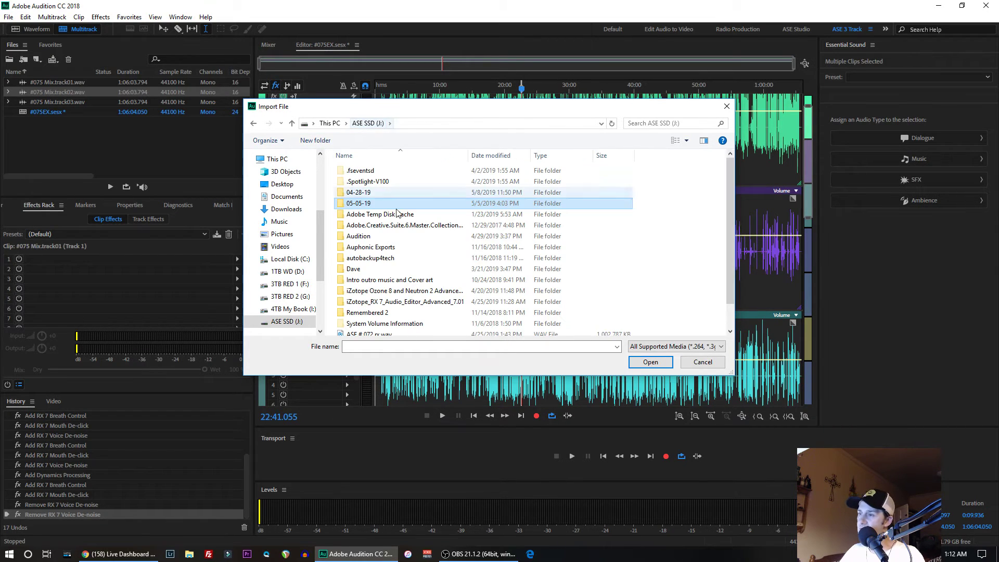
double_click(370, 237)
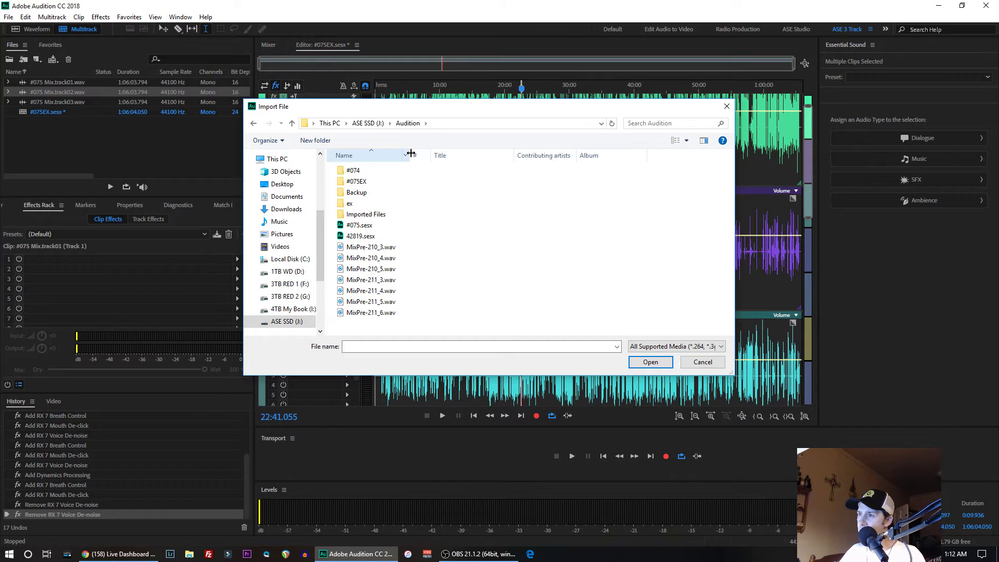
left_click_drag(411, 153, 484, 154)
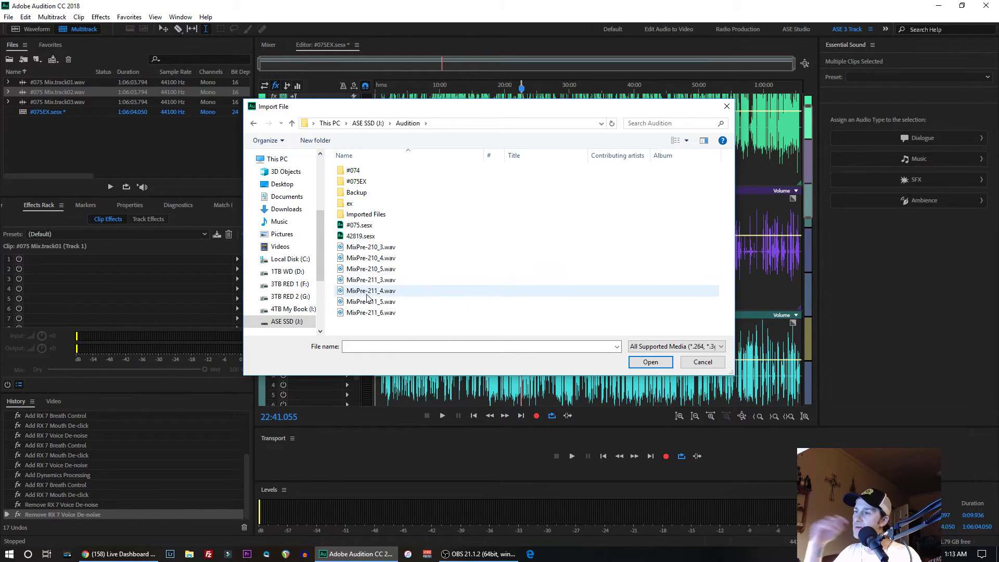
left_click(365, 314)
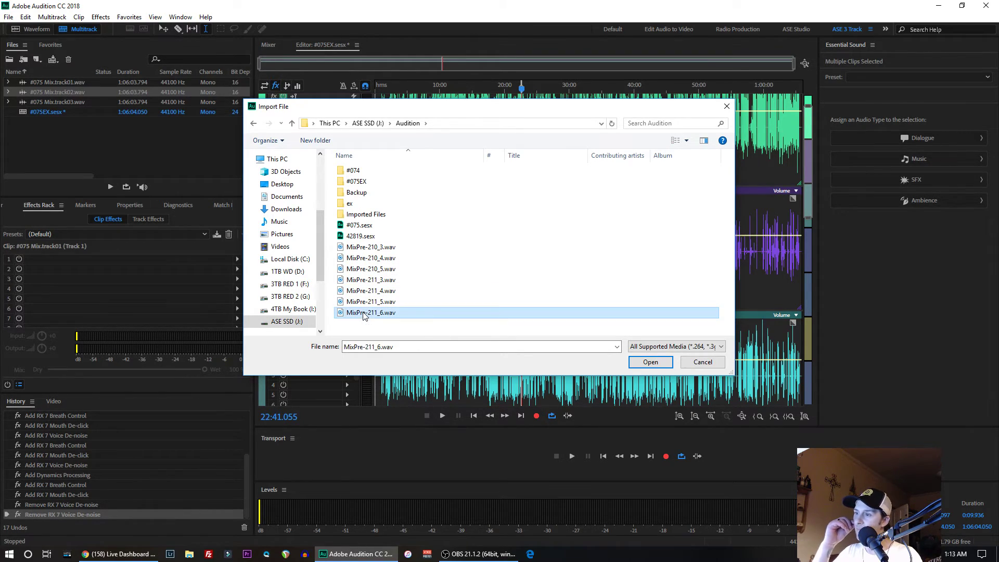
double_click(364, 313)
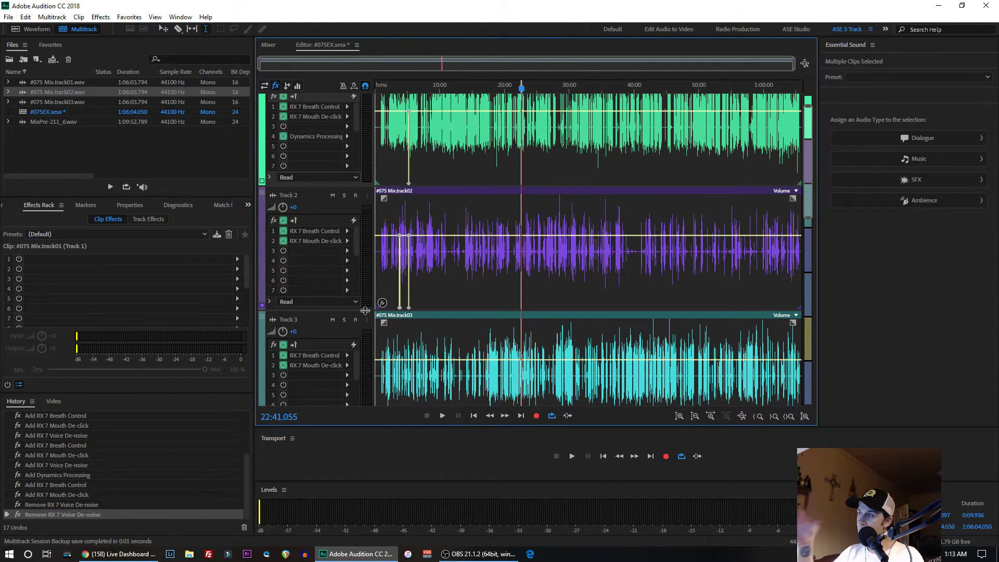
- Place MixPre-211_6.wav on Track 4 at the start of the session
scroll(406, 256, "down", 1)
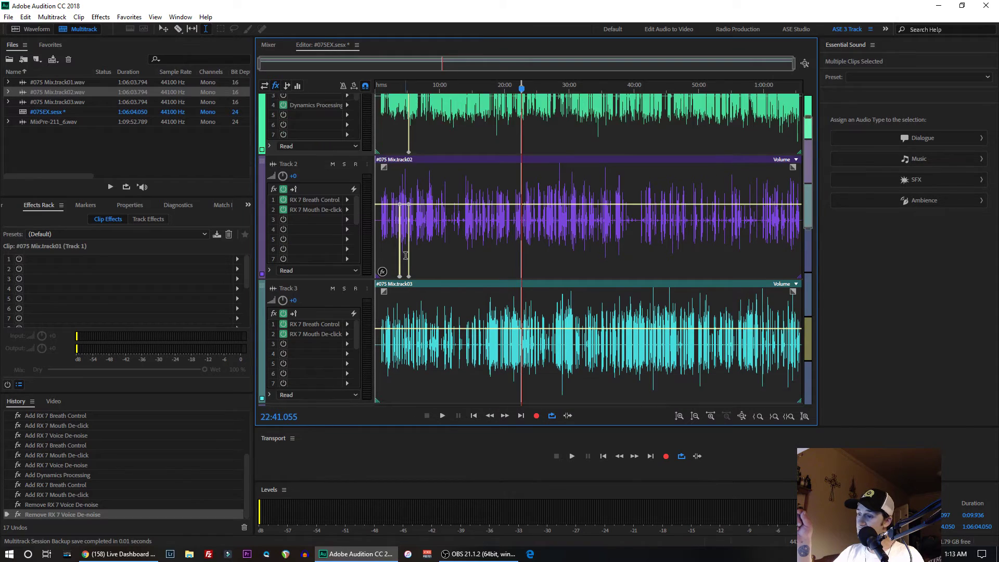
scroll(406, 255, "down", 5)
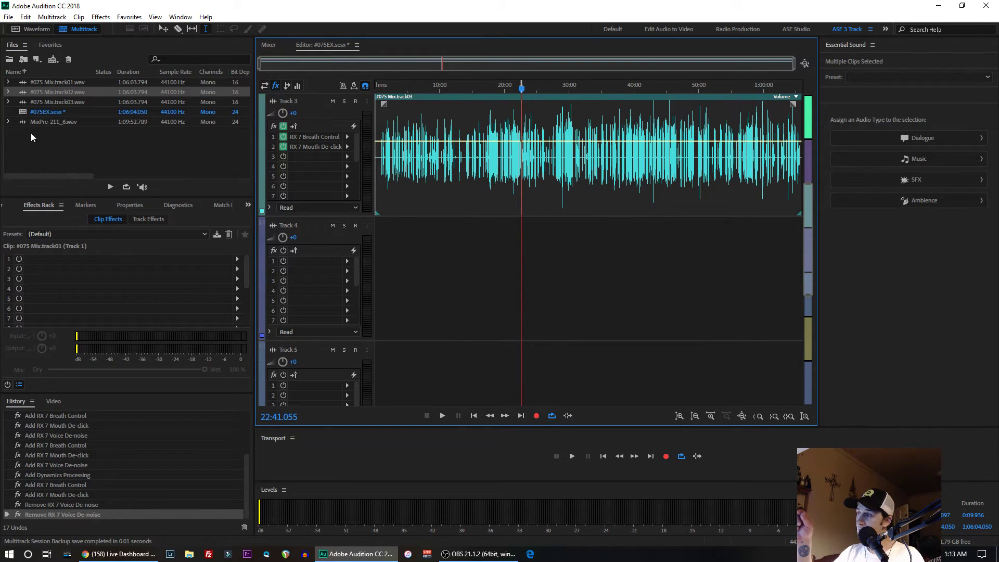
left_click_drag(45, 123, 367, 267)
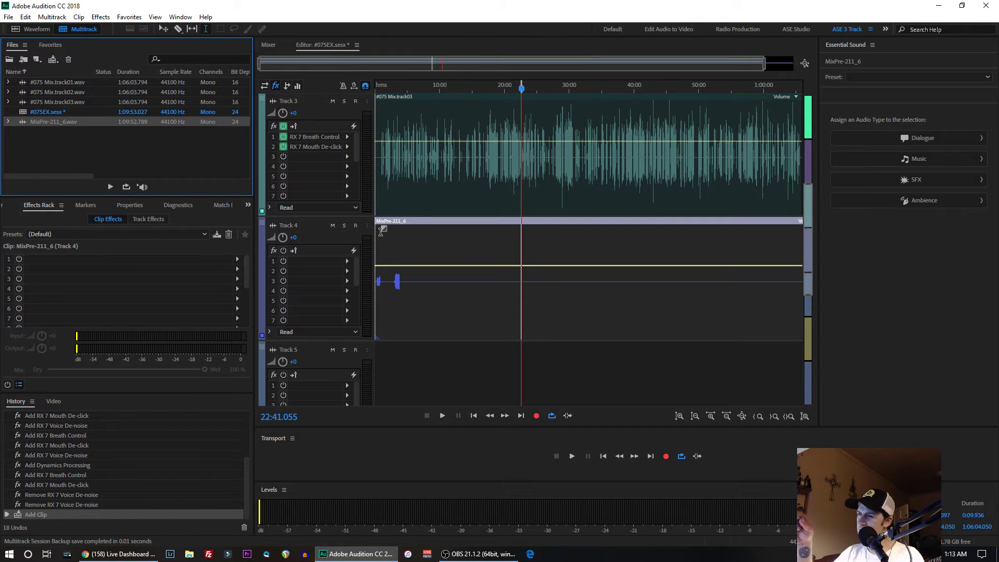
- Look through the 05-05-19, Auphonic Exports, Audition and #075EX folders on the ASE SSD (J:) drive in File Explorer
left_click(189, 553)
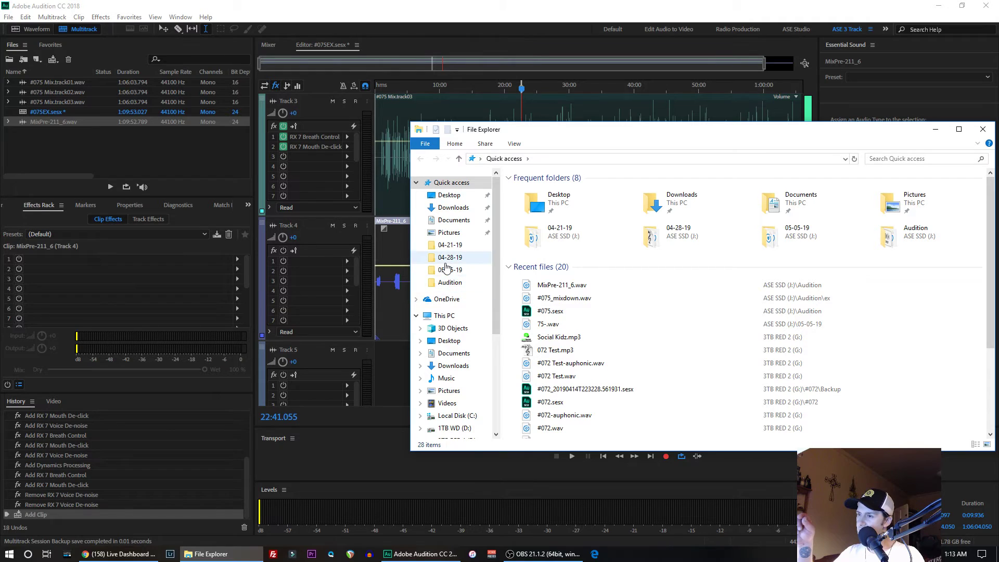
left_click(448, 271)
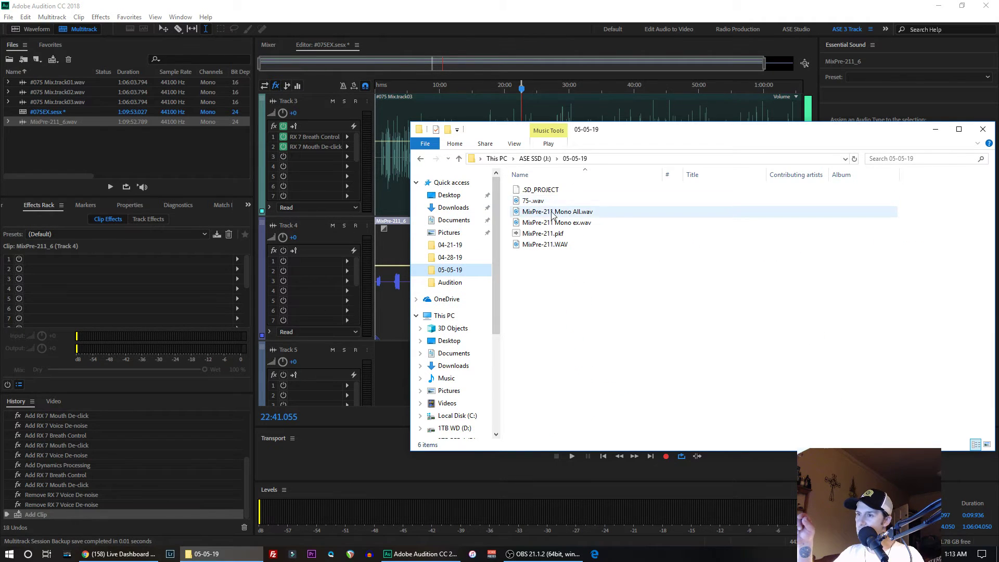
left_click(525, 158)
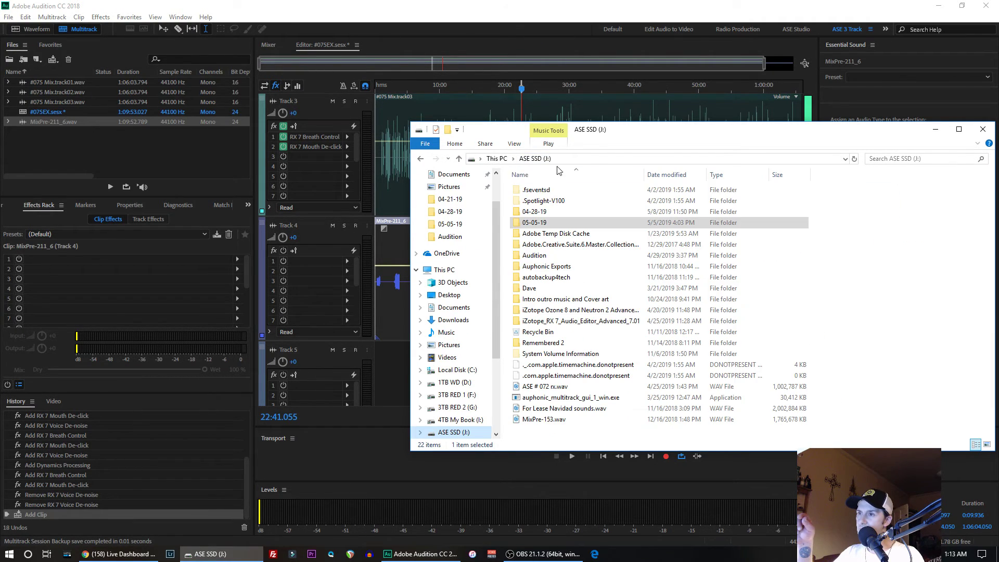
double_click(531, 268)
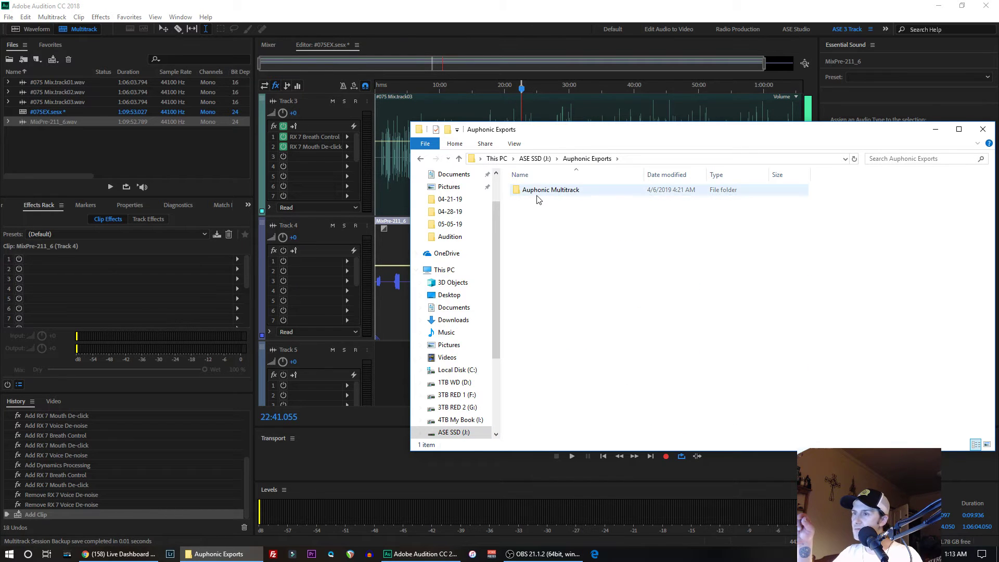
left_click(421, 159)
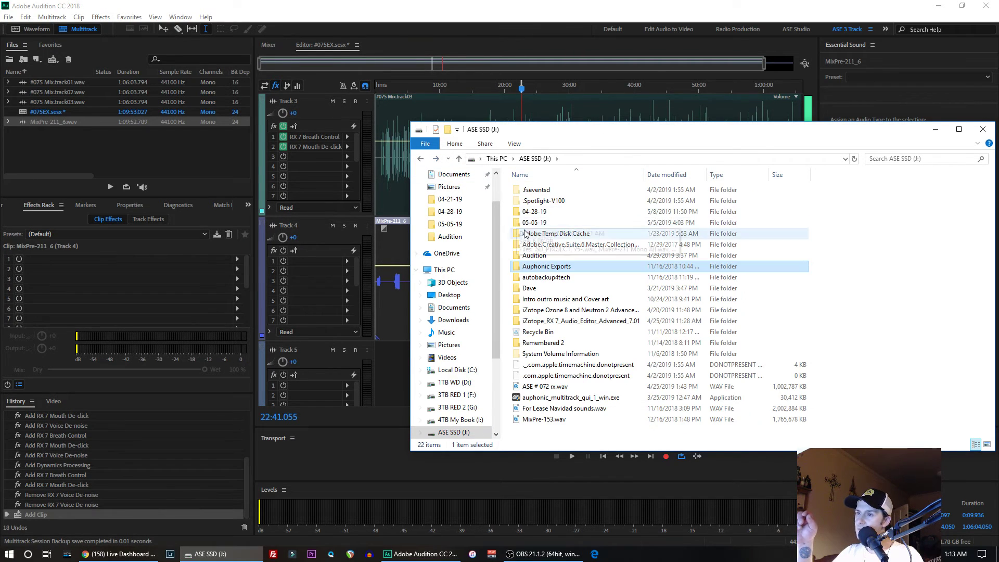
double_click(535, 256)
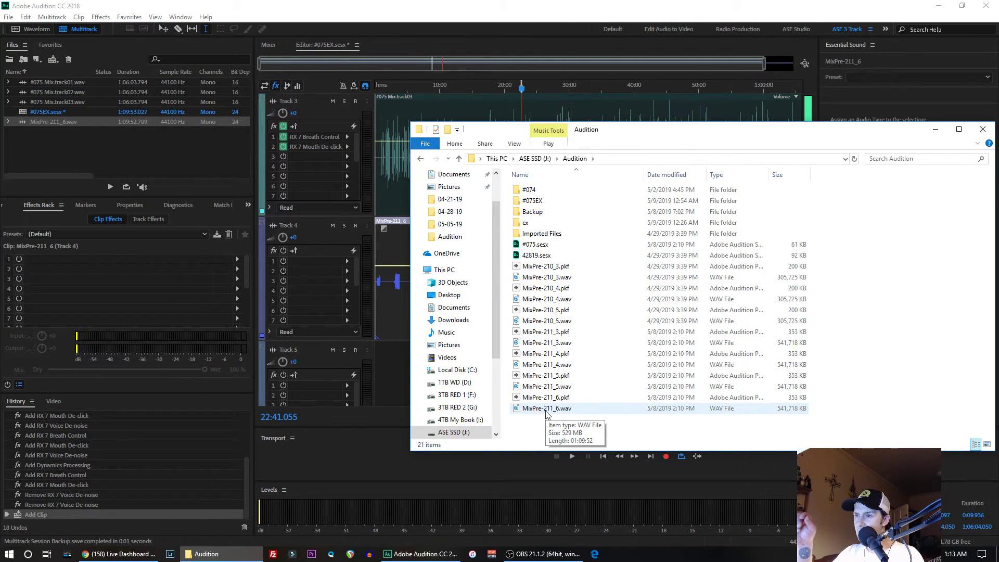
double_click(532, 201)
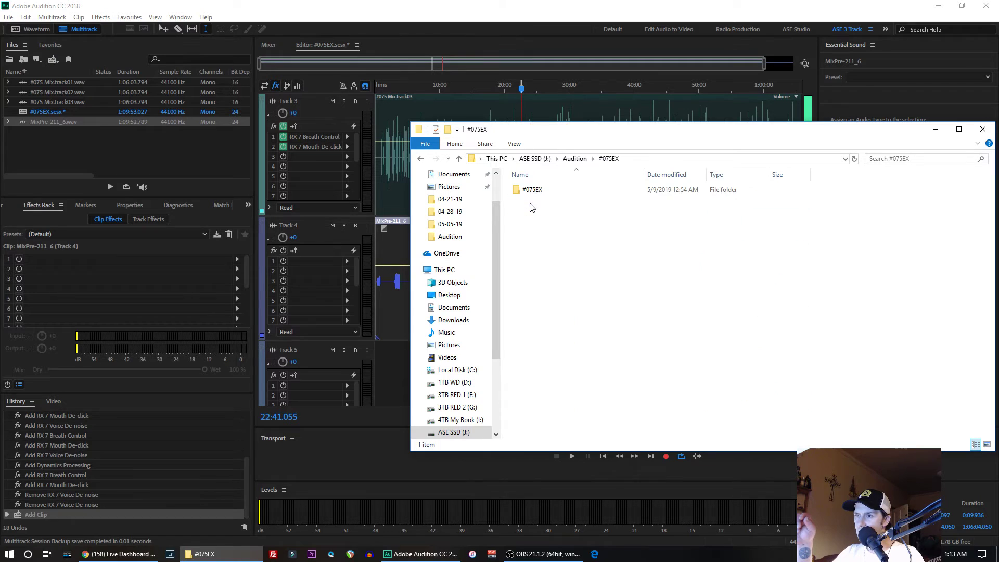
double_click(531, 191)
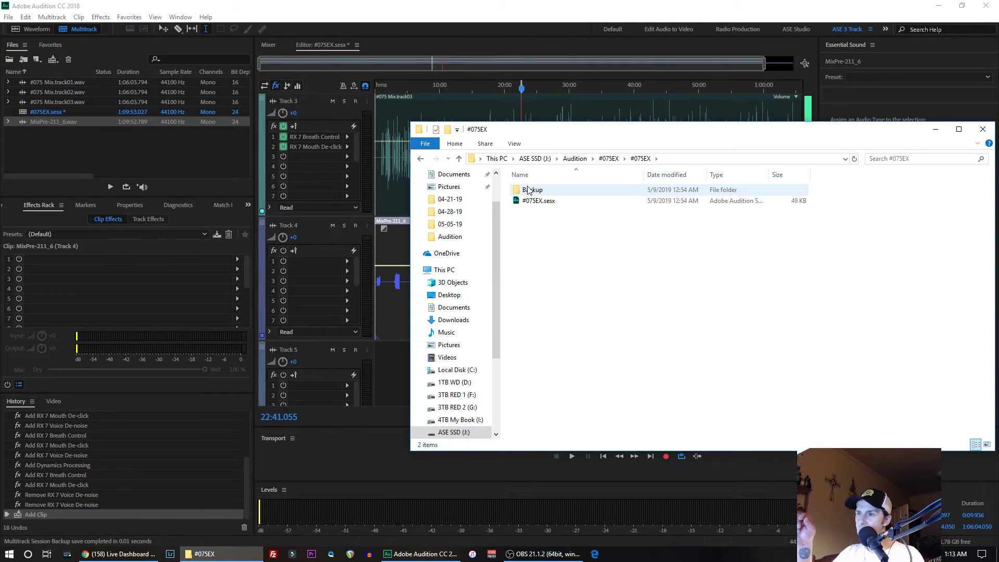
left_click(421, 159)
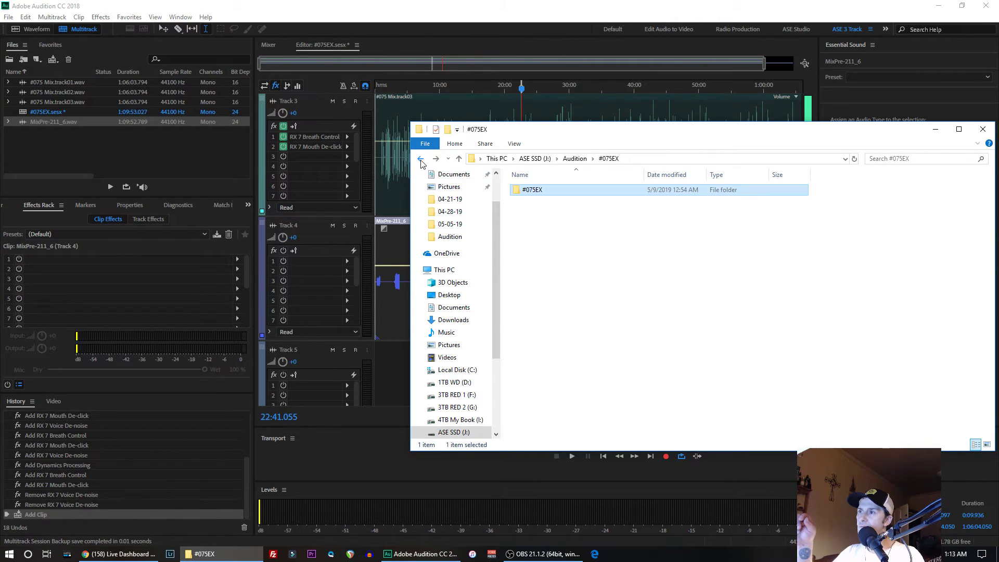
left_click(421, 160)
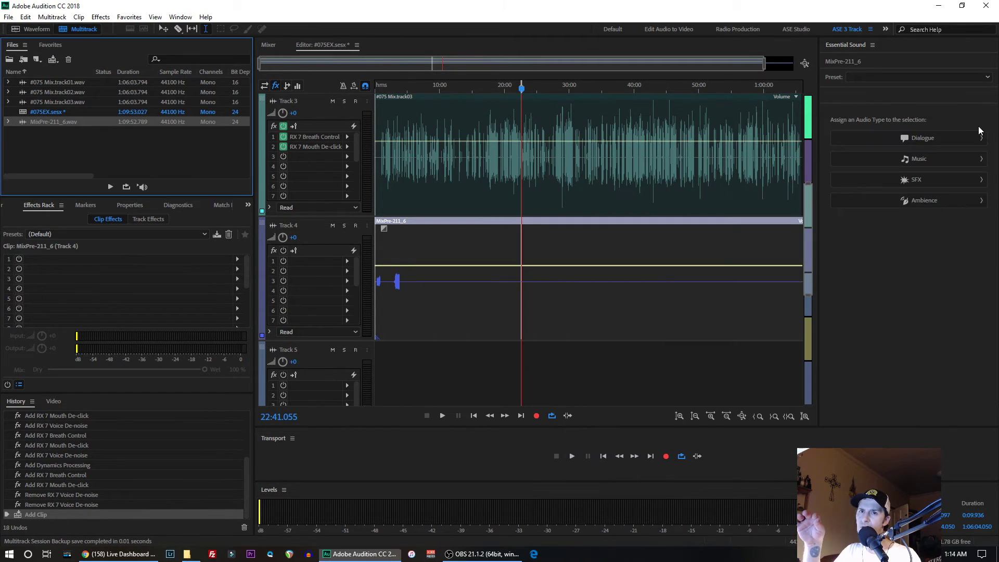
left_click(982, 131)
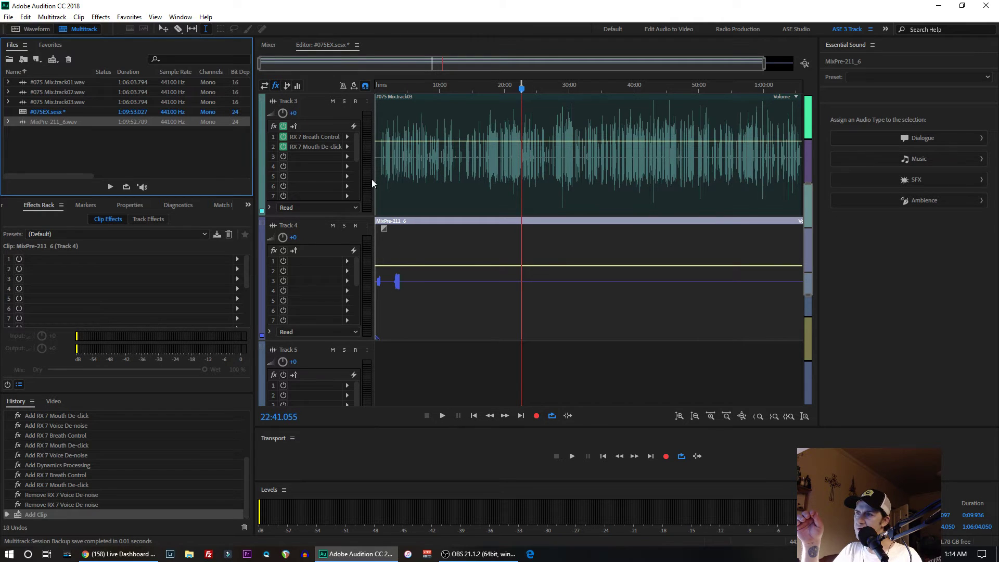
- Split the MixPre-211_6 clip on Track 4 with the Razor tool at about 2:56.4, just before the music fades in
left_click(392, 282)
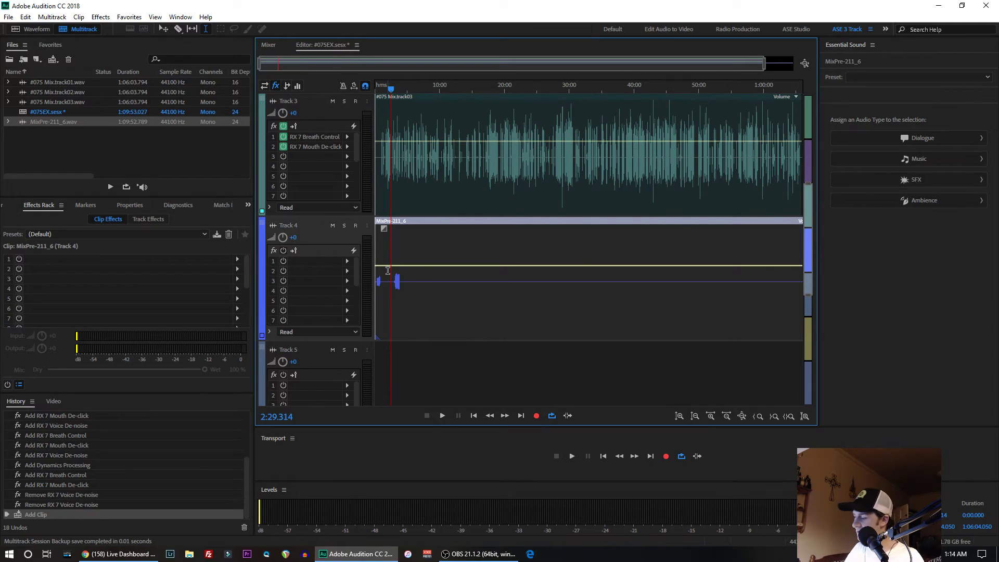
scroll(396, 276, "up", 10)
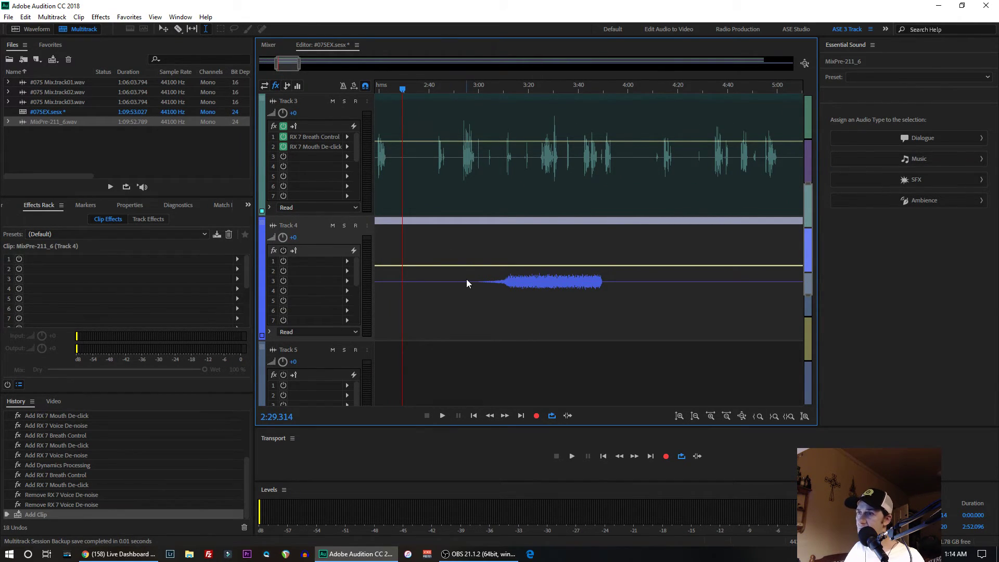
scroll(466, 279, "up", 5)
scroll(467, 279, "up", 5)
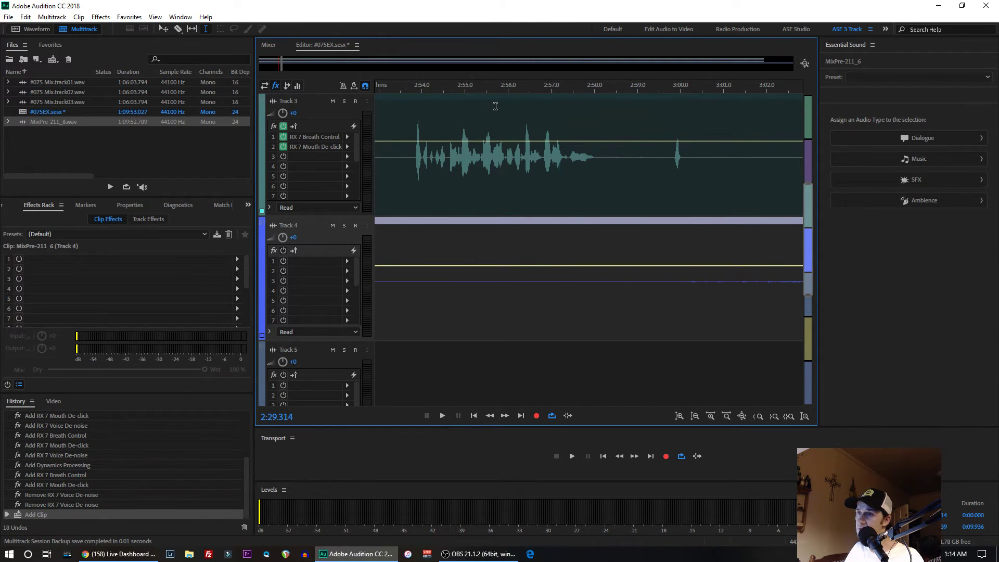
left_click(470, 281)
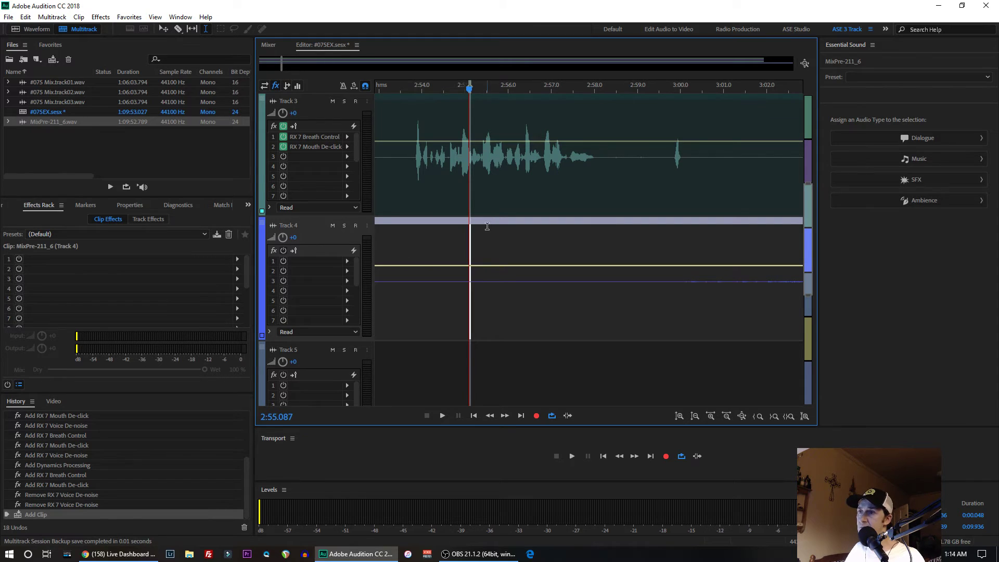
left_click(526, 281)
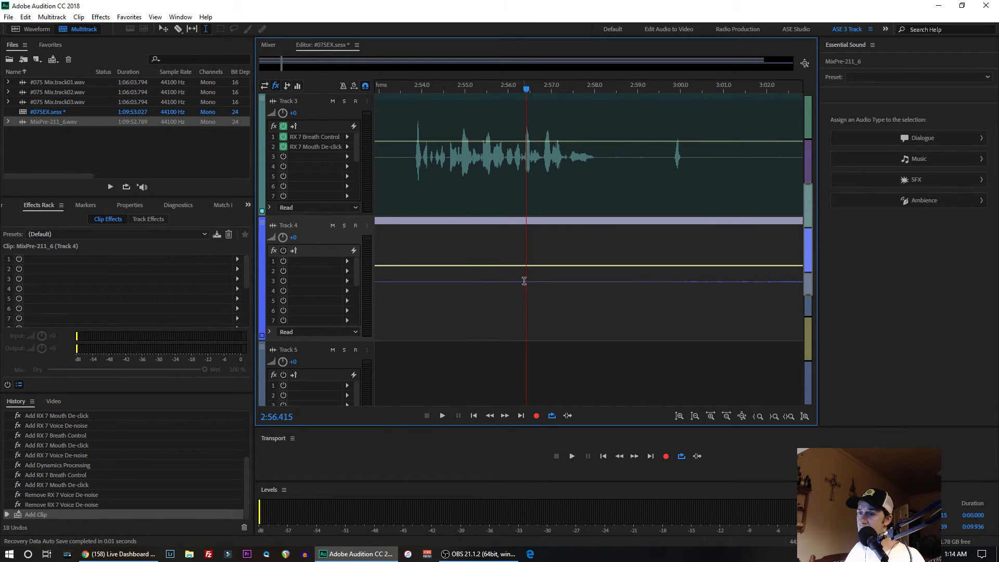
left_click(177, 29)
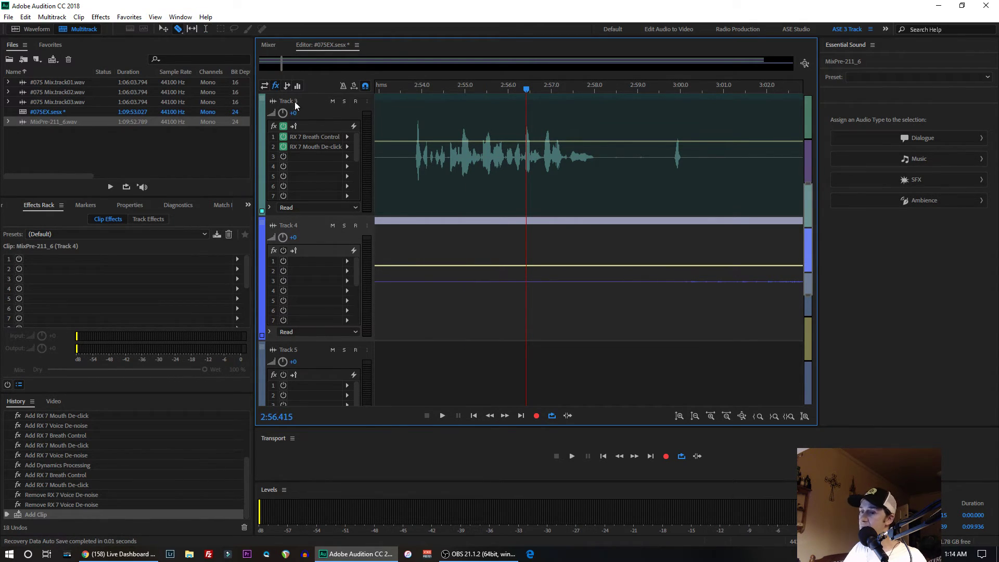
left_click(527, 271)
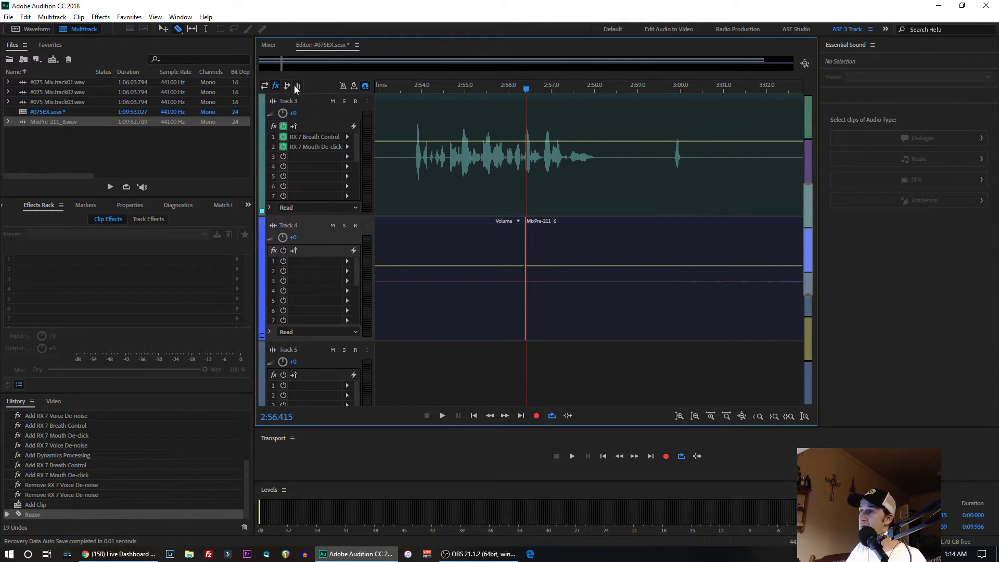
- Split the MixPre-211_6 clip on Track 4 at about 1:08:58, just after the closing music fades out
scroll(501, 280, "down", 2)
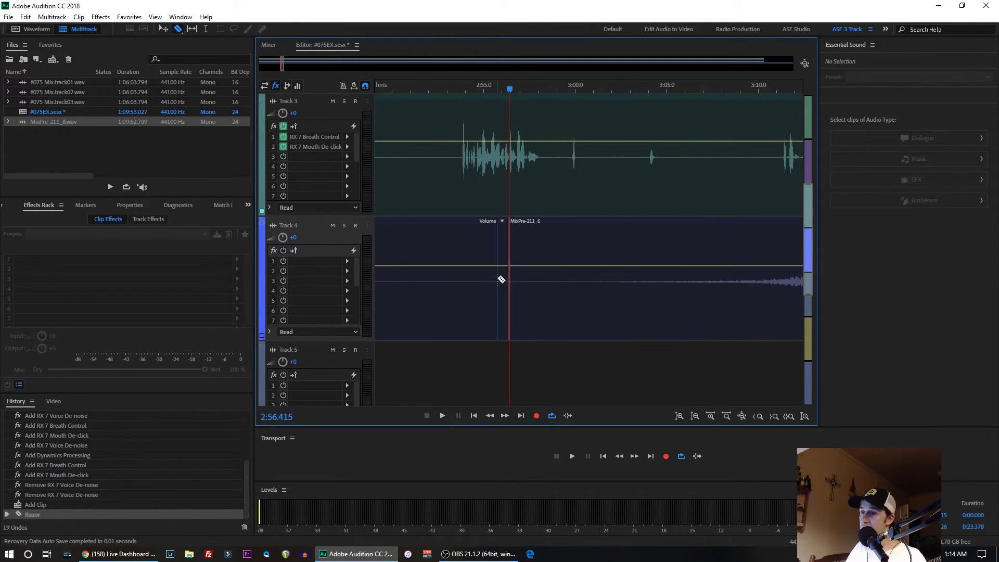
scroll(500, 280, "down", 10)
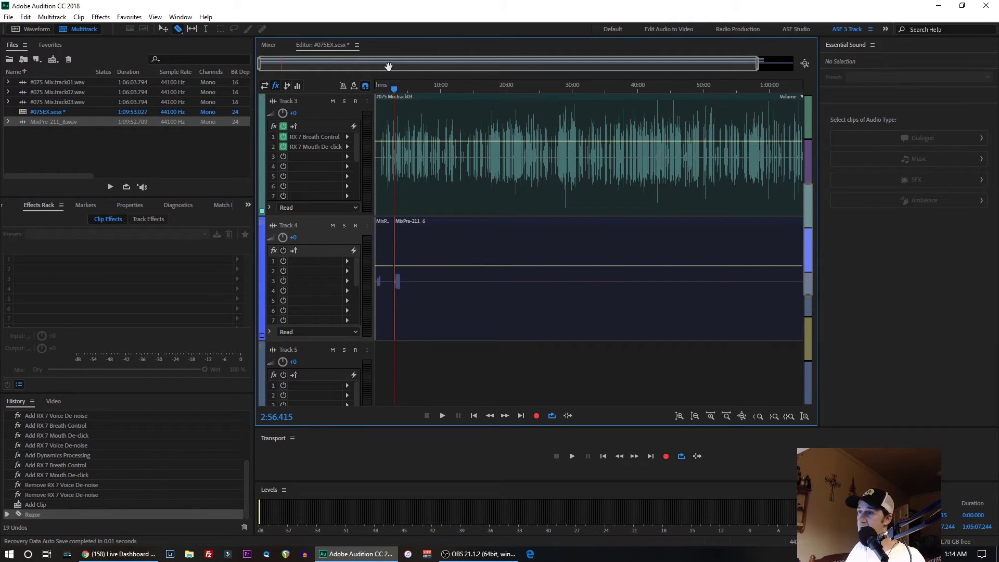
left_click_drag(389, 67, 746, 73)
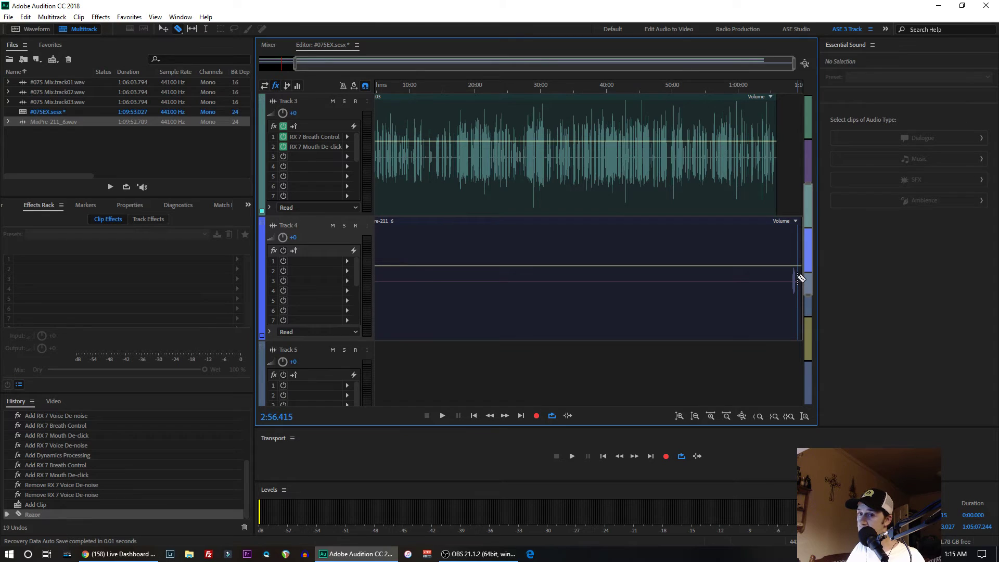
scroll(801, 278, "up", 9)
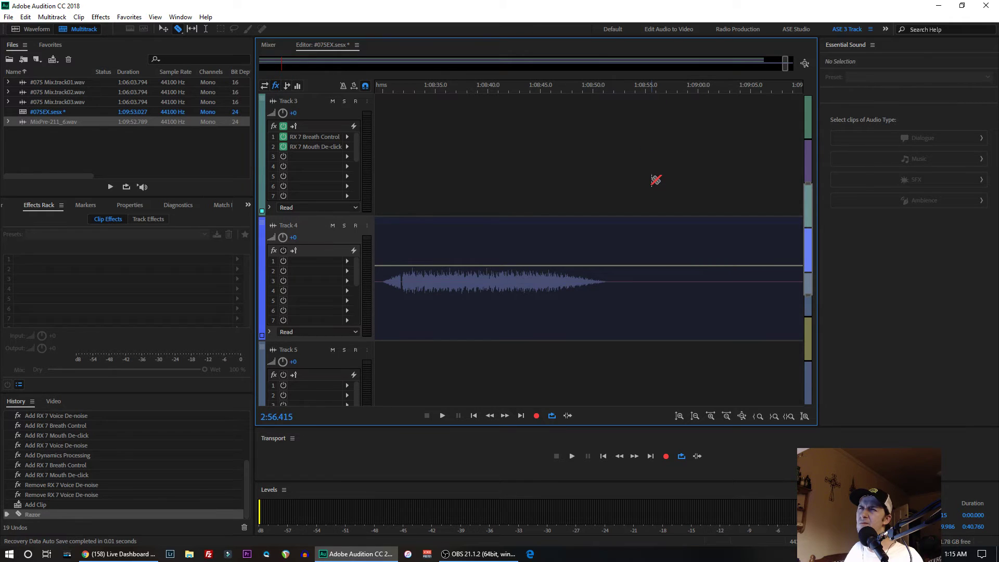
scroll(656, 180, "up", 3)
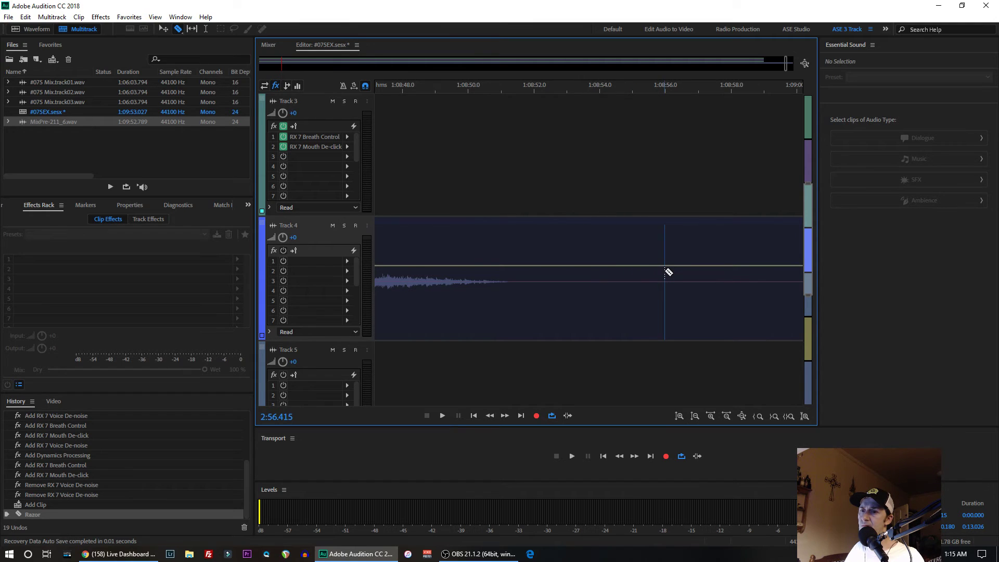
left_click(734, 279)
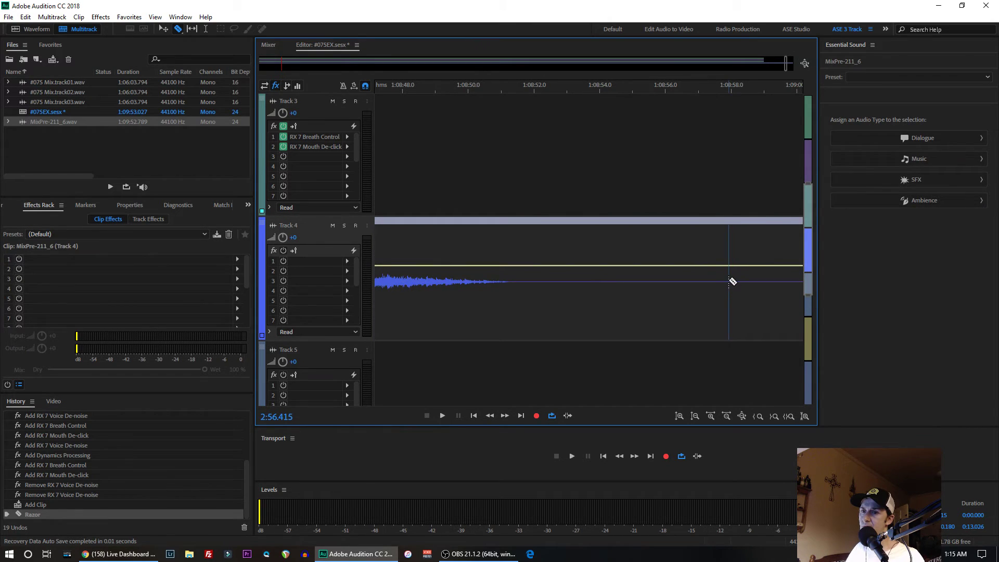
left_click(729, 281)
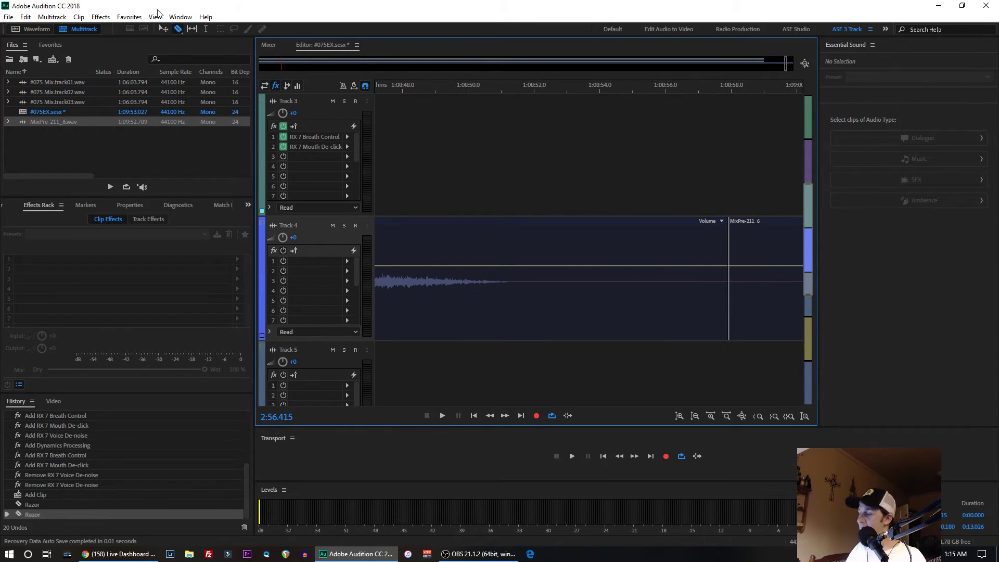
- Ripple delete the leftover MixPre-211_6 clip after the cut at the end of Track 4
key("t")
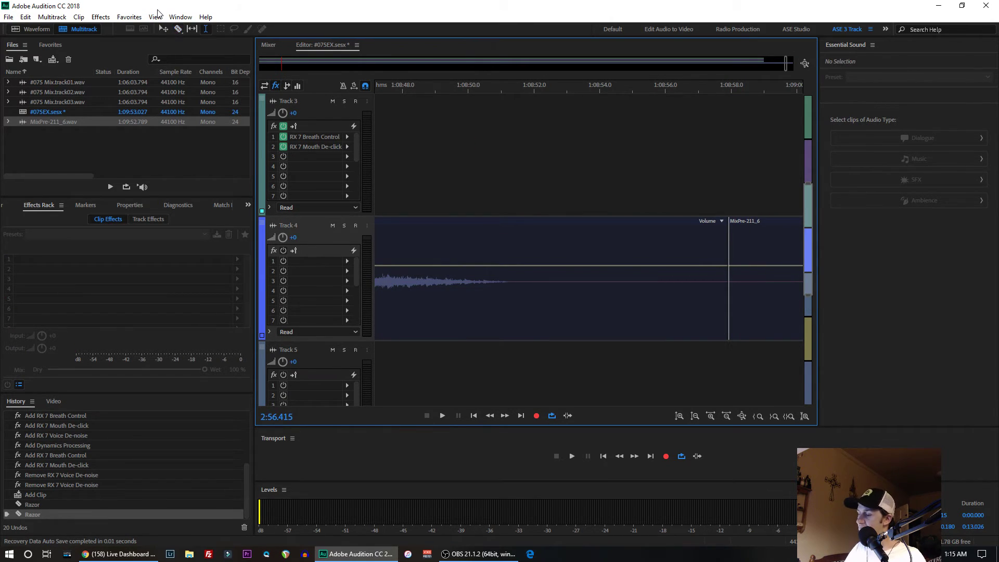
double_click(762, 302)
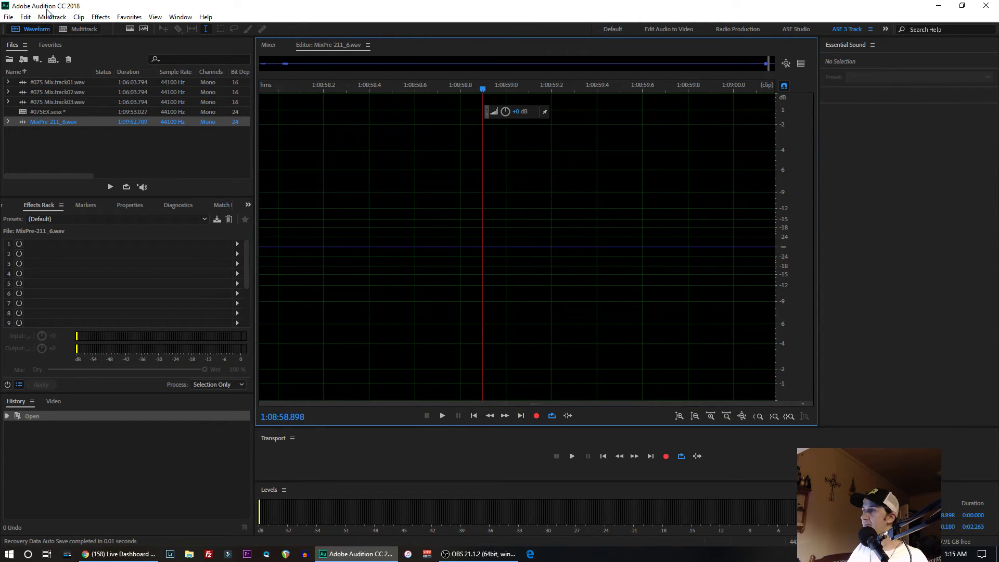
left_click(91, 28)
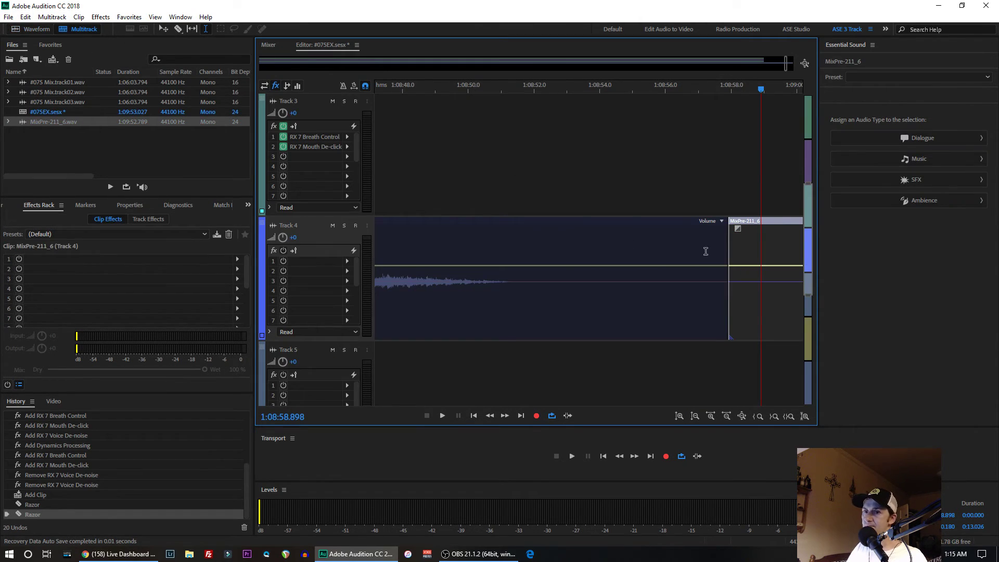
right_click(775, 308)
mouse_move(802, 175)
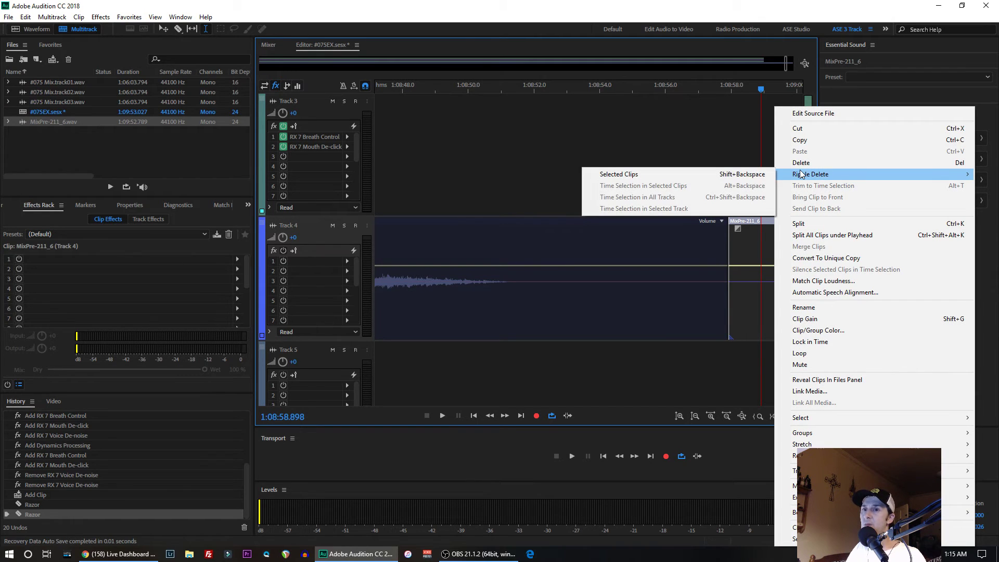
left_click(620, 176)
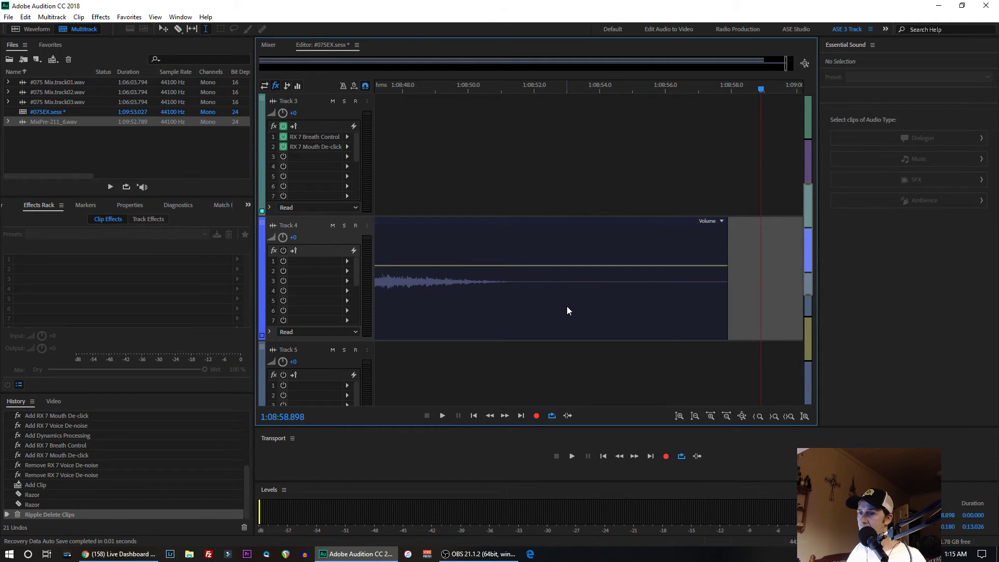
- Ripple delete the first MixPre-211_6 clip before the intro music at the start of Track 4
scroll(567, 307, "down", 5)
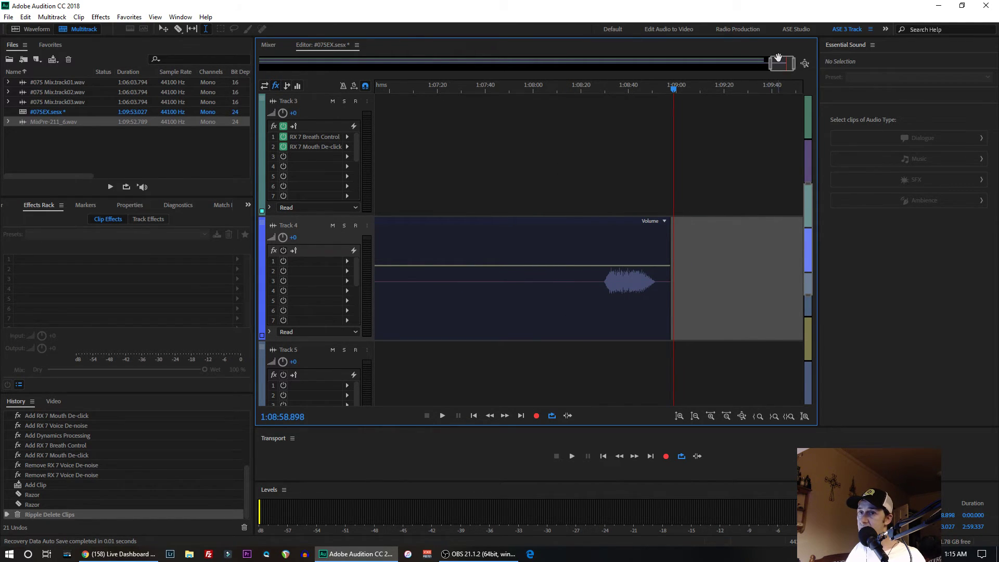
left_click_drag(778, 57, 267, 61)
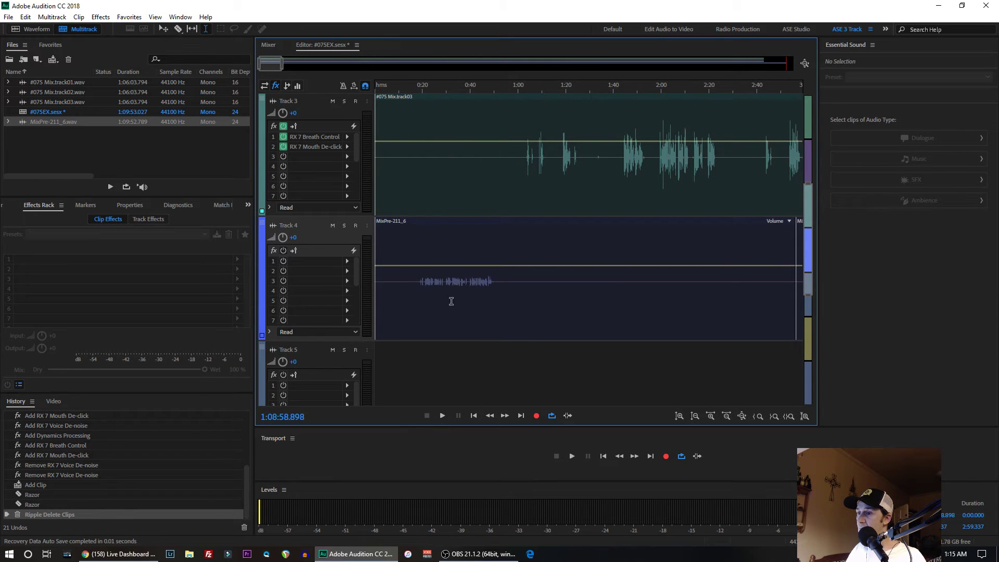
left_click(647, 303)
right_click(647, 302)
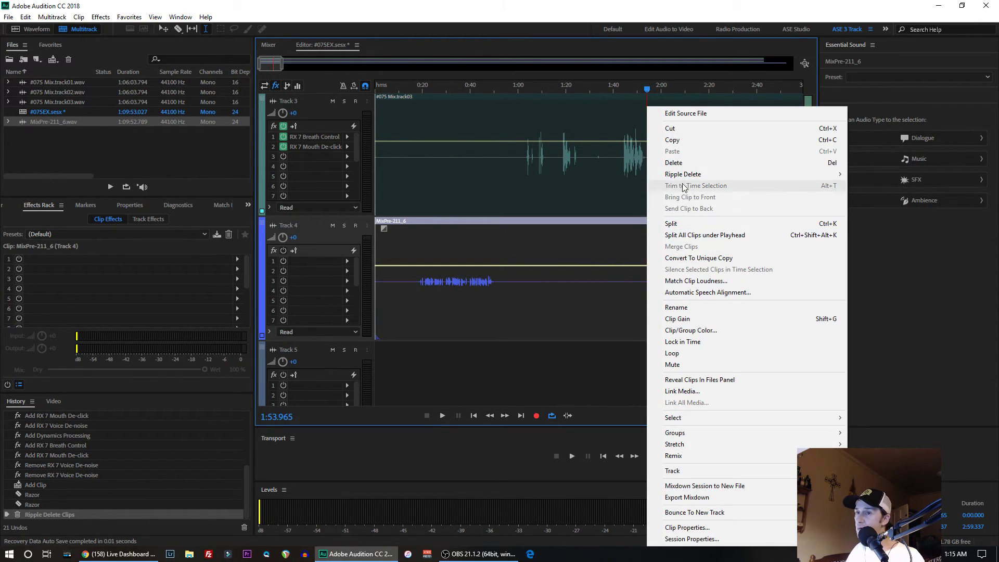
mouse_move(679, 178)
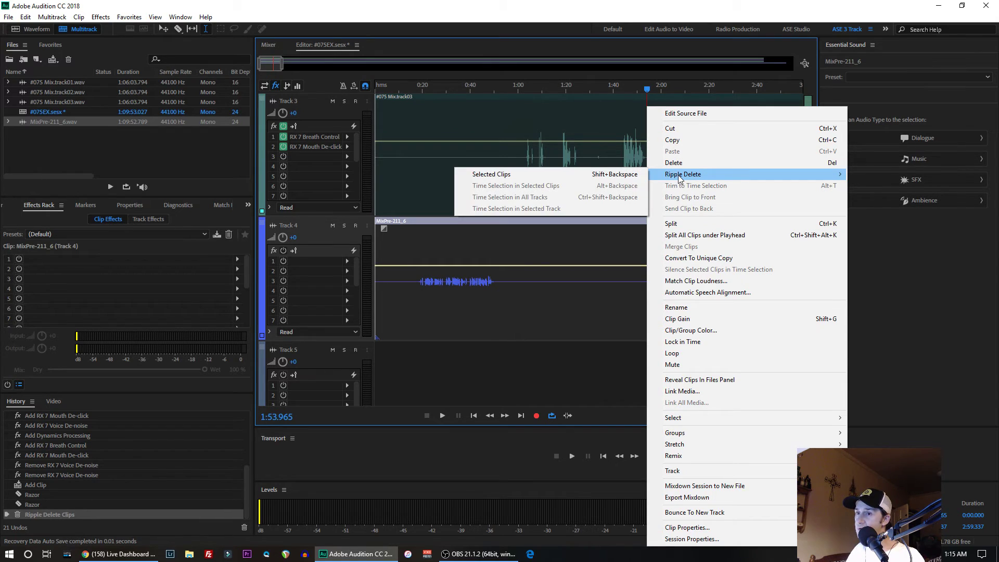
left_click(493, 173)
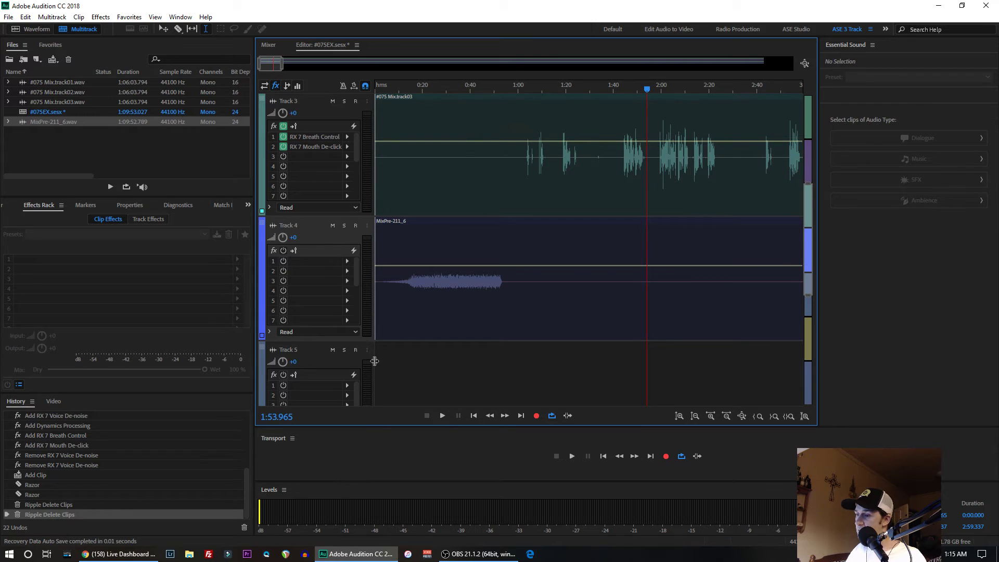
- Move the MixPre-211_6 clip on Track 4 slightly forward in time so its end aligns with the end of the Track 3 clip
left_click_drag(271, 63, 758, 117)
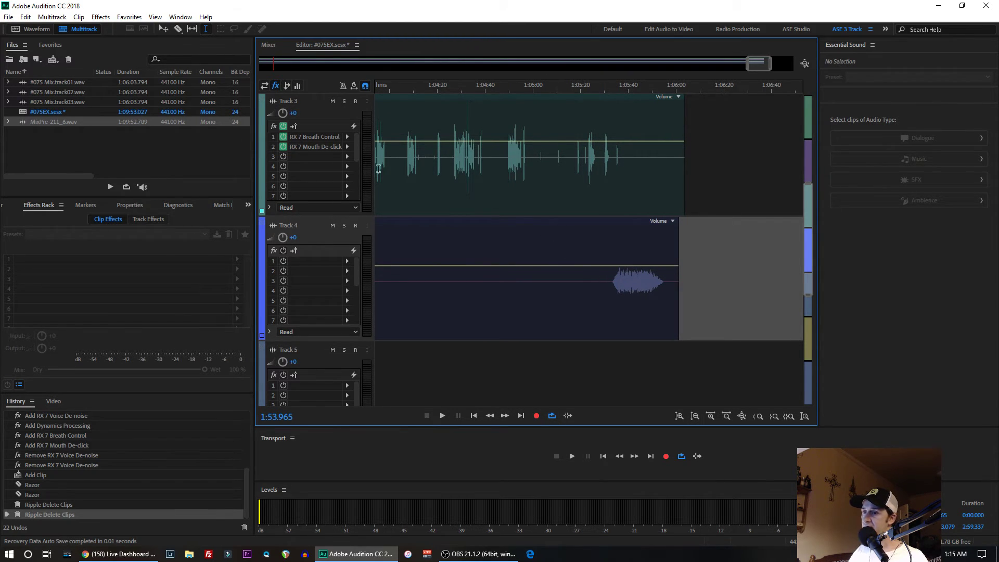
key("v")
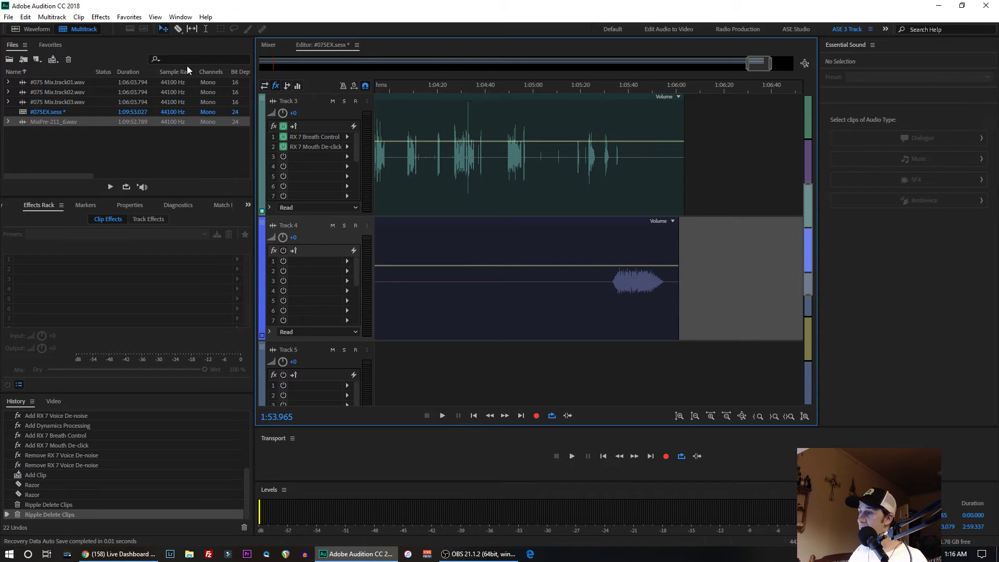
left_click_drag(504, 224, 510, 223)
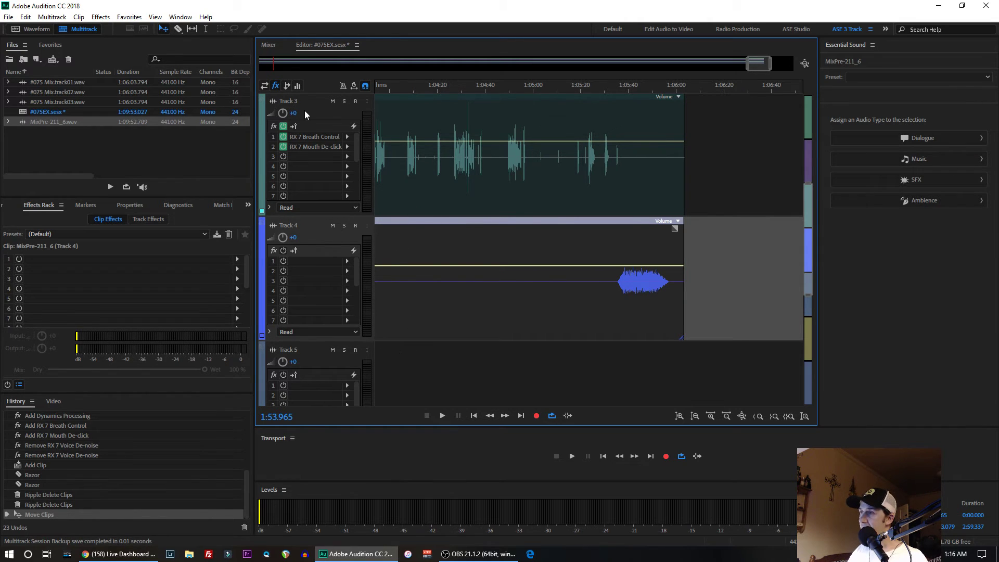
left_click_drag(722, 63, 195, 29)
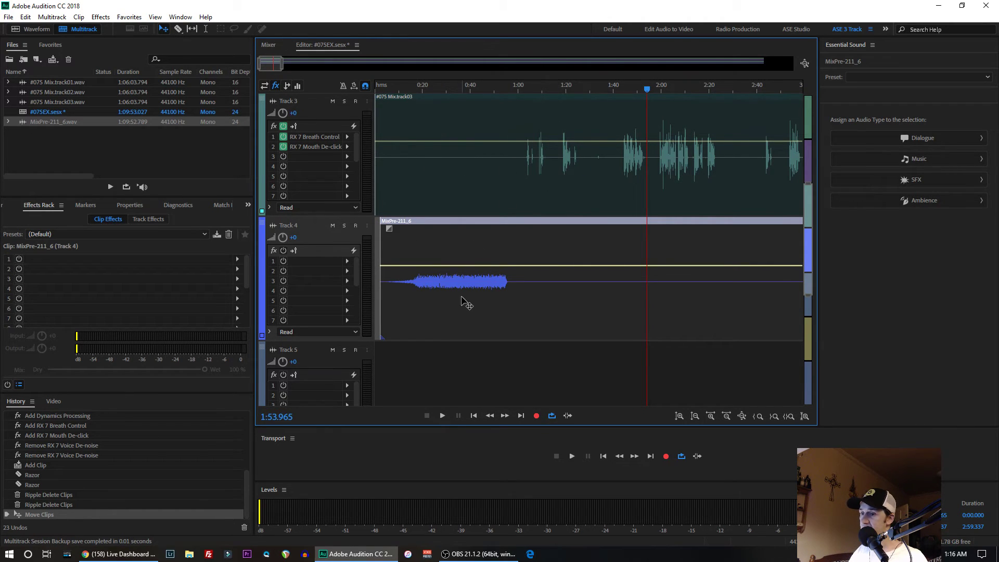
- Examine how the intro music on Track 4 sits against the voice clips on Tracks 1 to 3
scroll(500, 152, "up", 2)
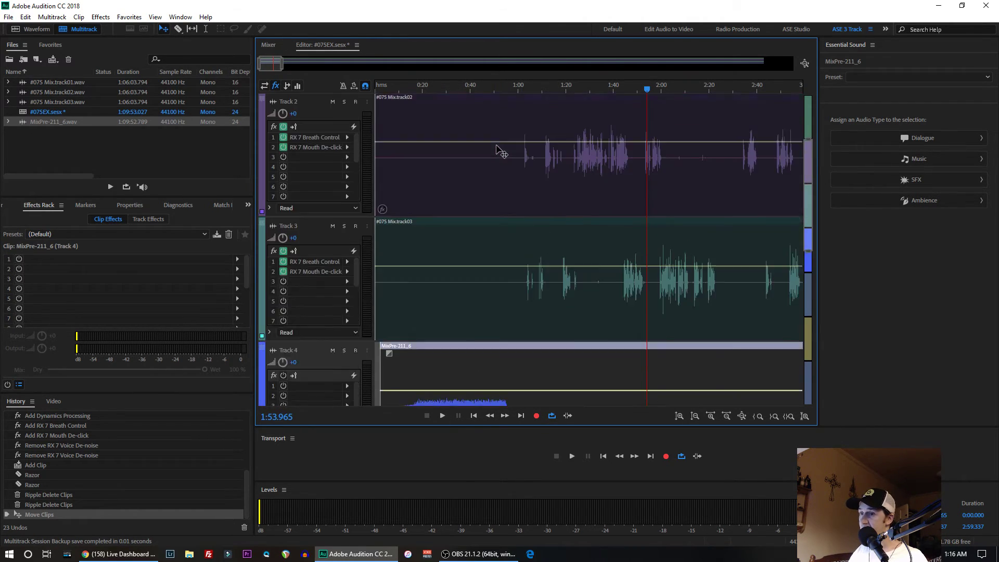
scroll(497, 151, "up", 2)
scroll(497, 151, "down", 5)
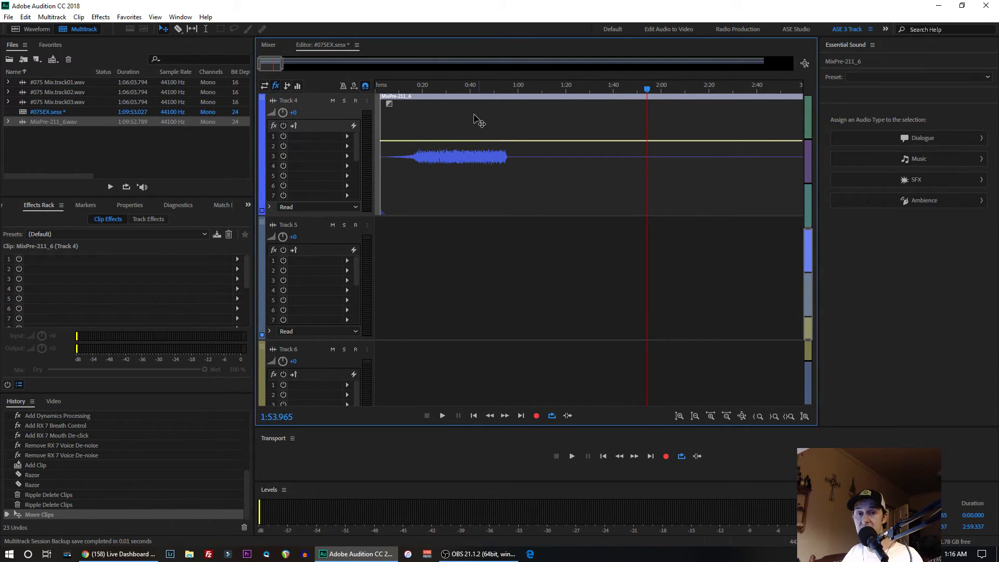
scroll(420, 162, "up", 4)
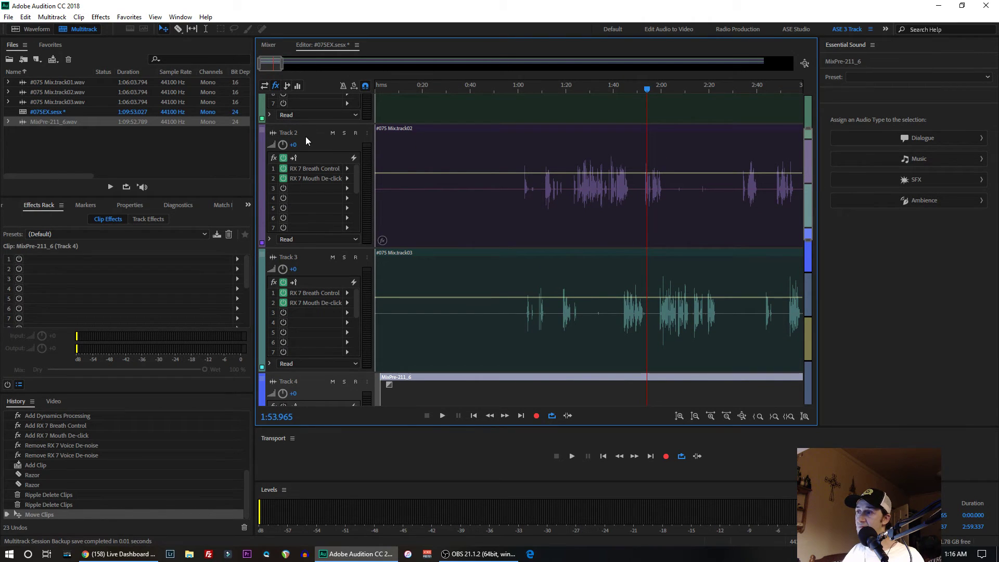
scroll(306, 137, "down", 4)
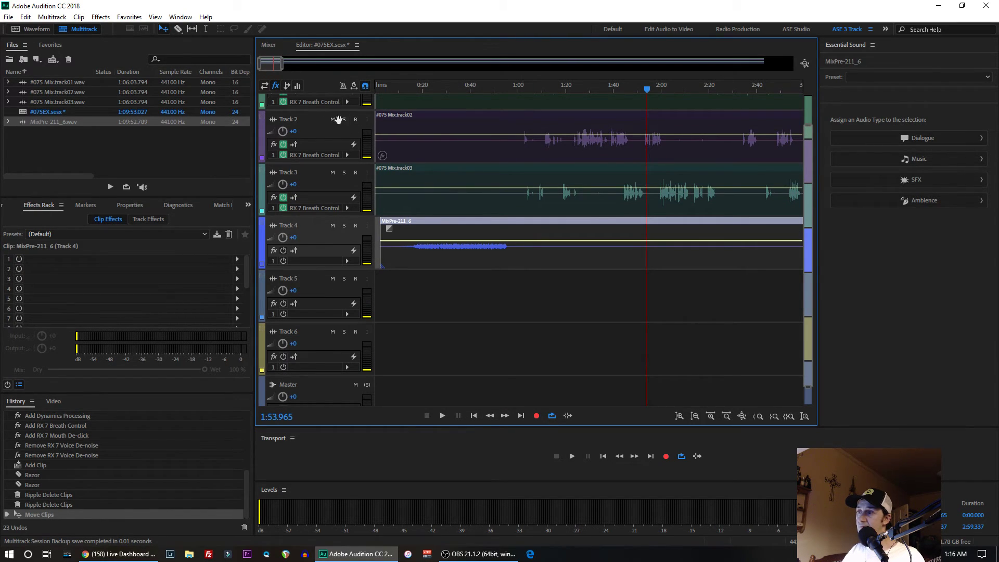
scroll(323, 126, "up", 5)
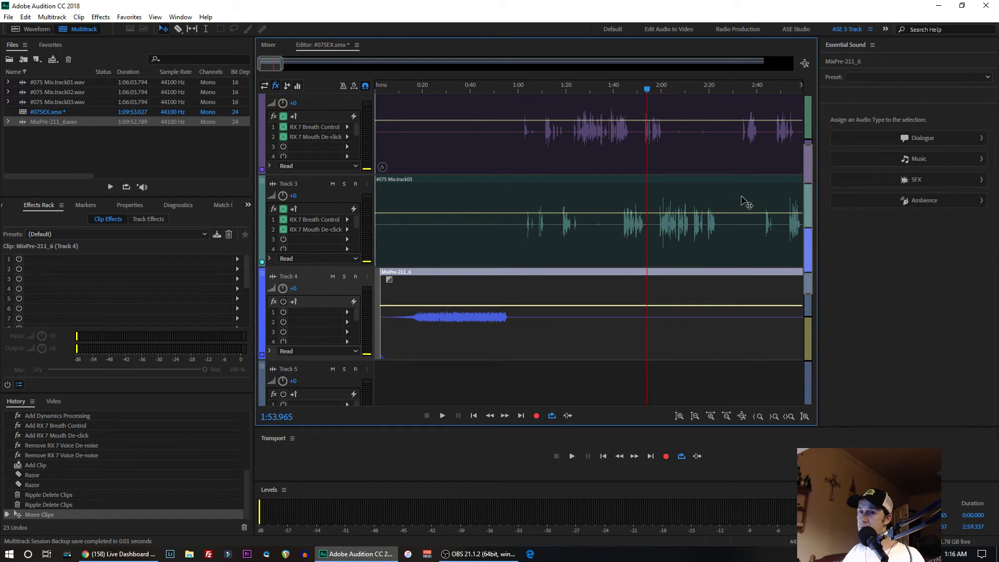
scroll(809, 199, "up", 3)
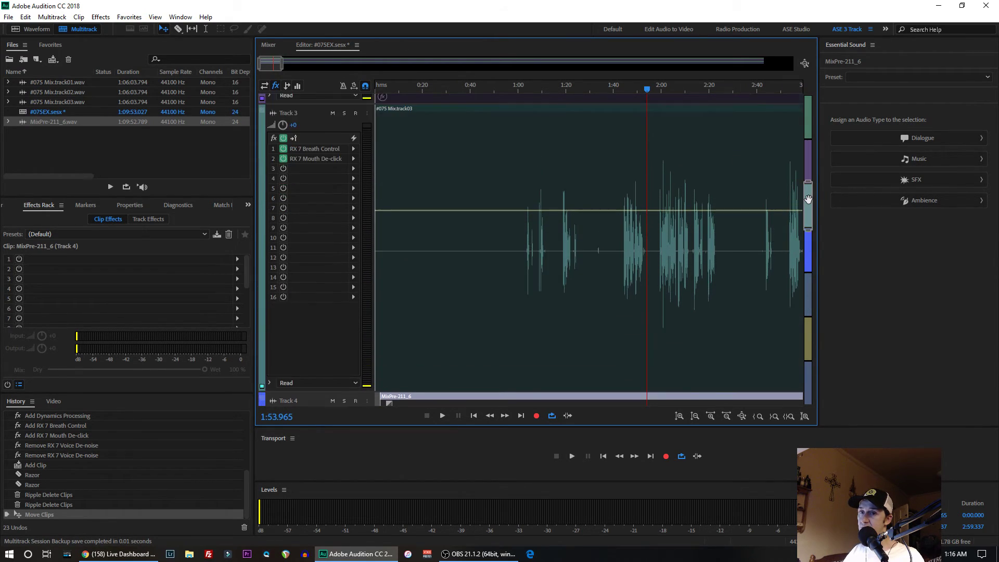
scroll(809, 199, "down", 8)
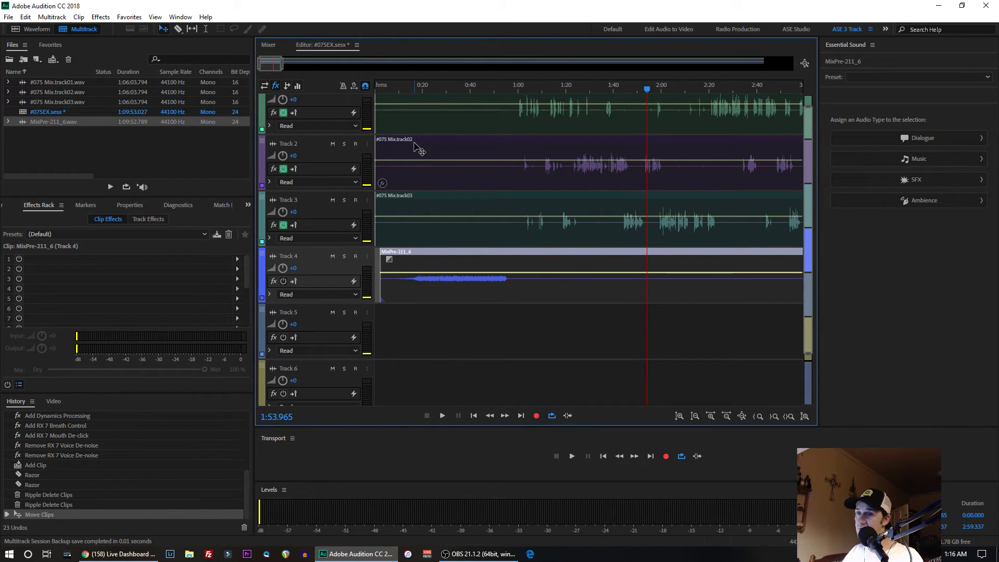
- Select all clips in the session and open the mixdown export settings for the entire session
key("ctrl+a")
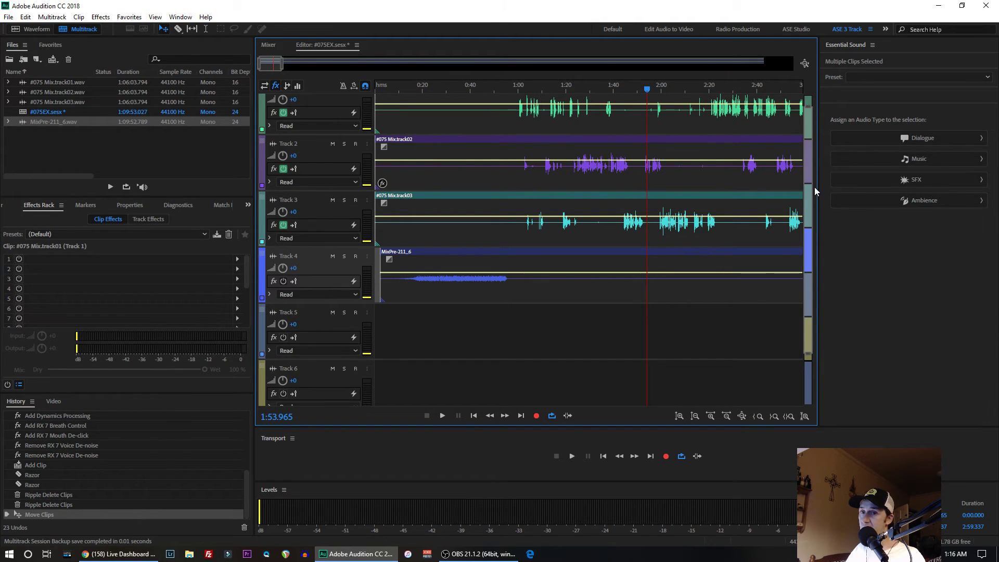
scroll(801, 130, "up", 1)
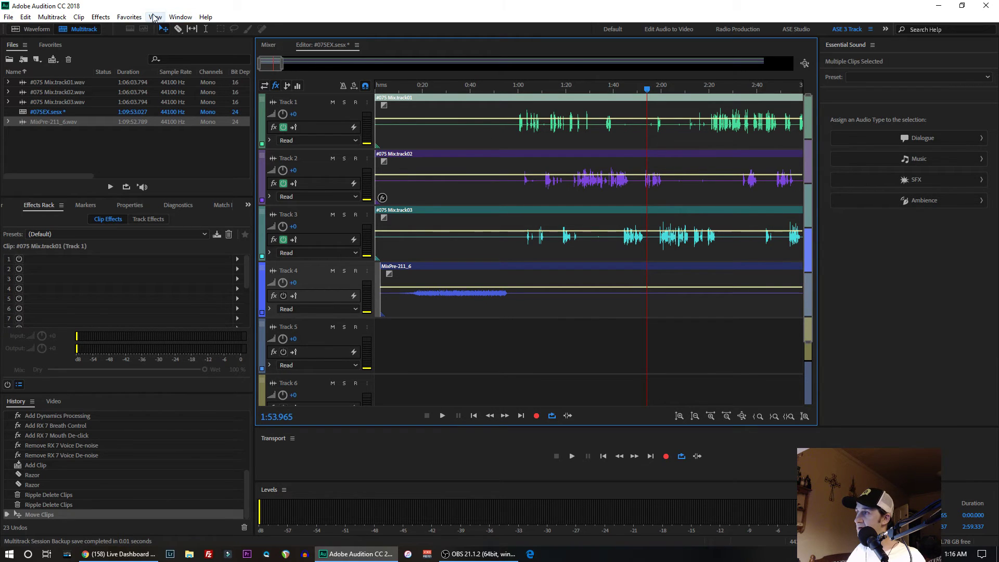
right_click(417, 138)
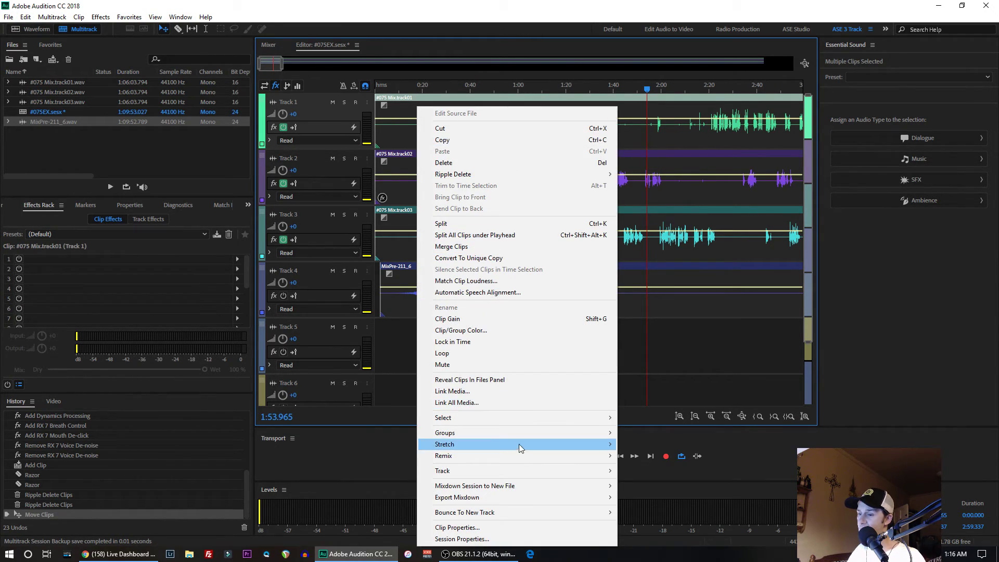
mouse_move(483, 497)
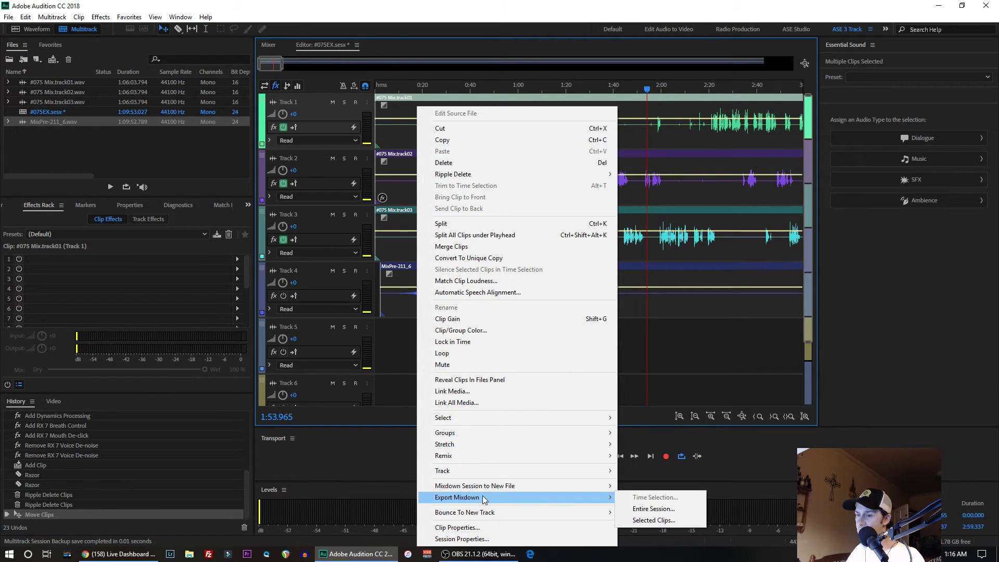
left_click(650, 509)
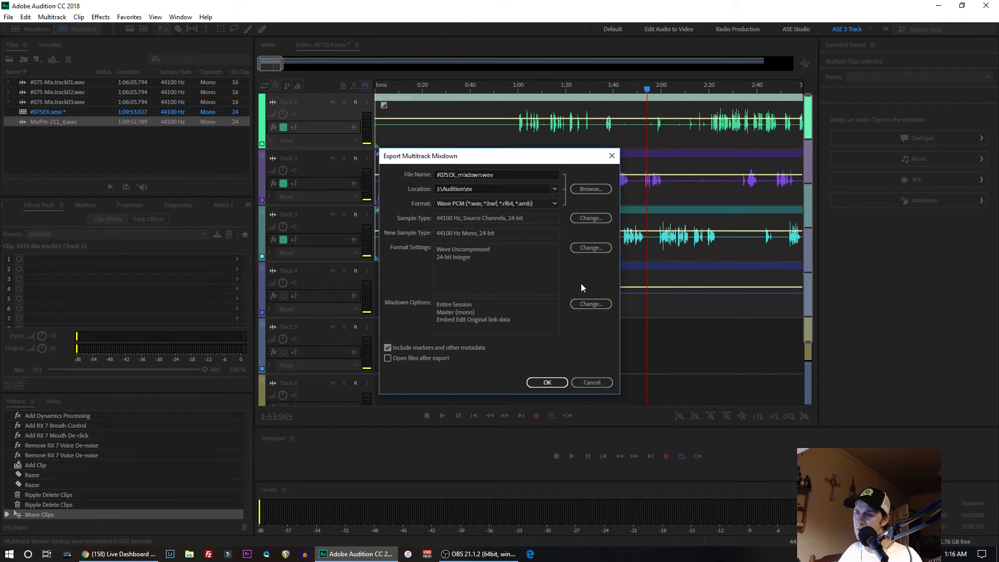
left_click(587, 304)
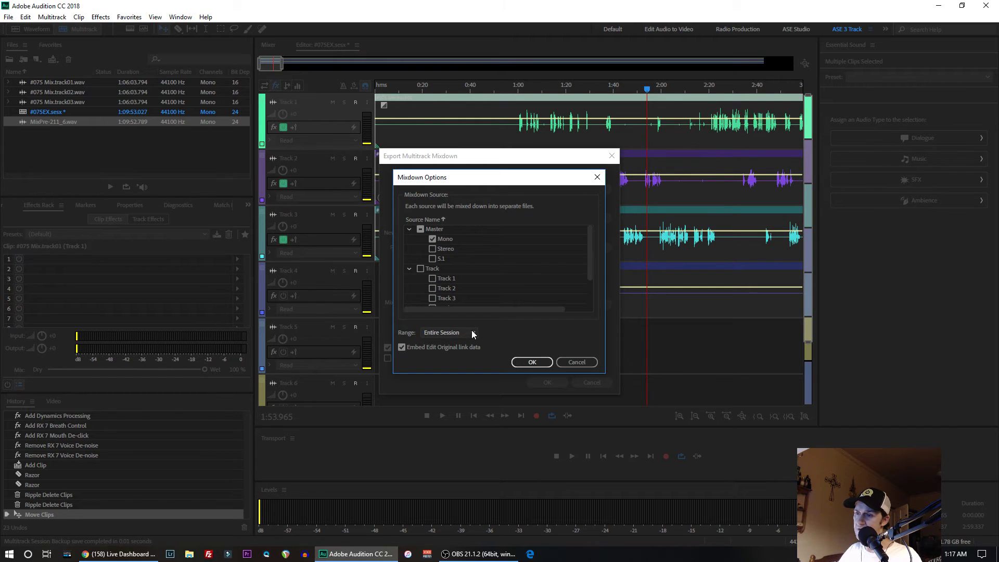
left_click(421, 269)
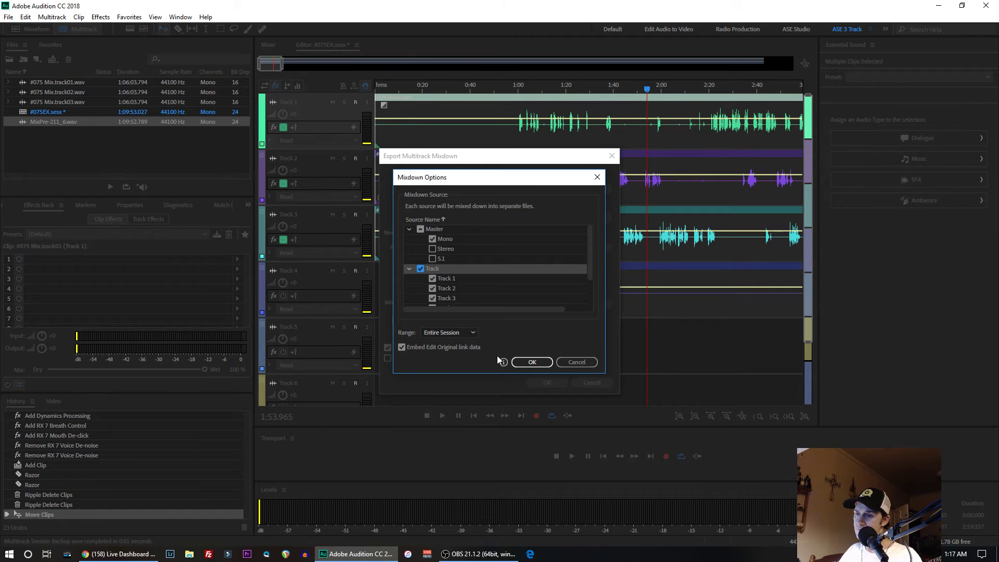
mouse_move(504, 365)
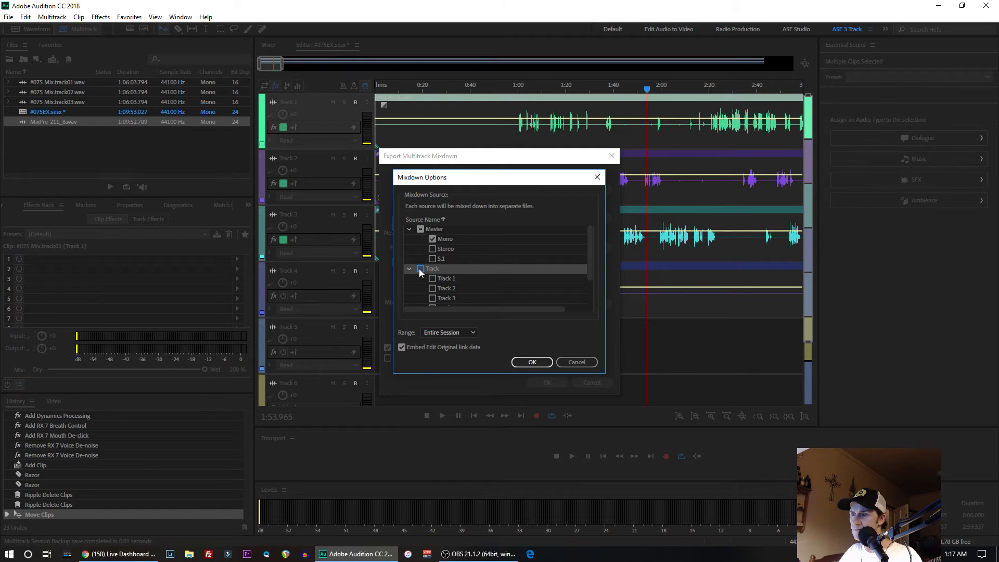
left_click(586, 361)
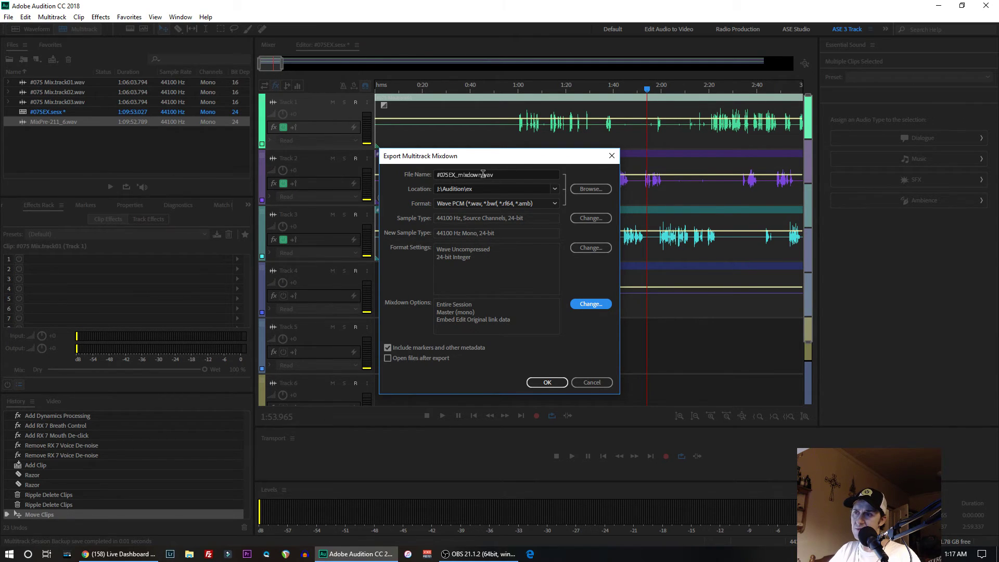
- Name the mixdown export file #075ex1.wav
left_click_drag(482, 174, 448, 167)
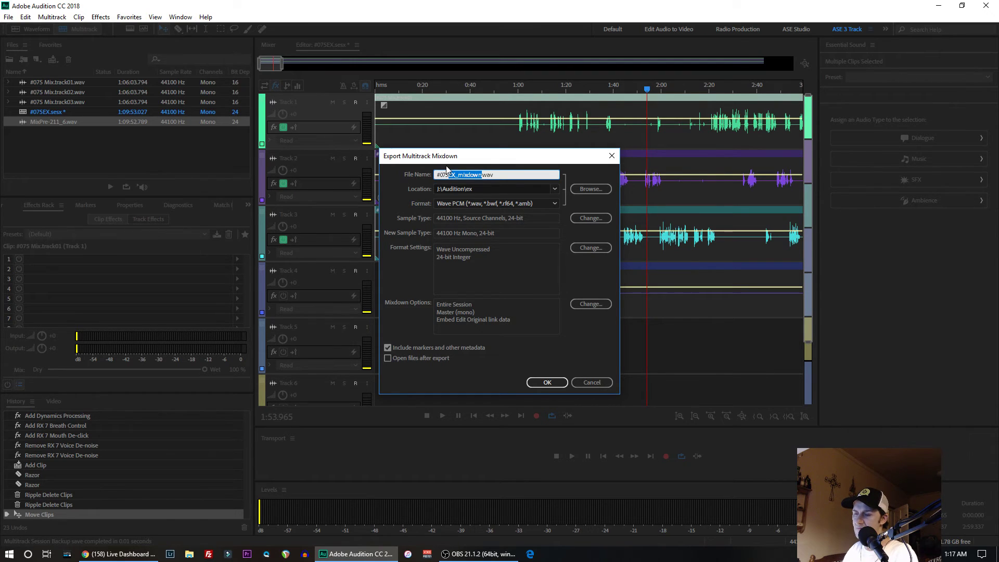
key("BackSpace")
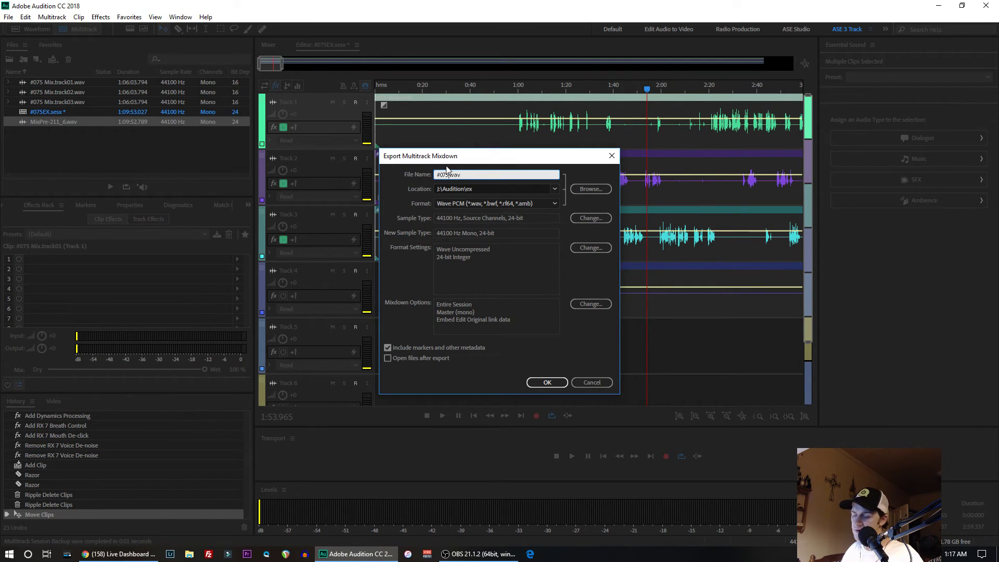
type("ex")
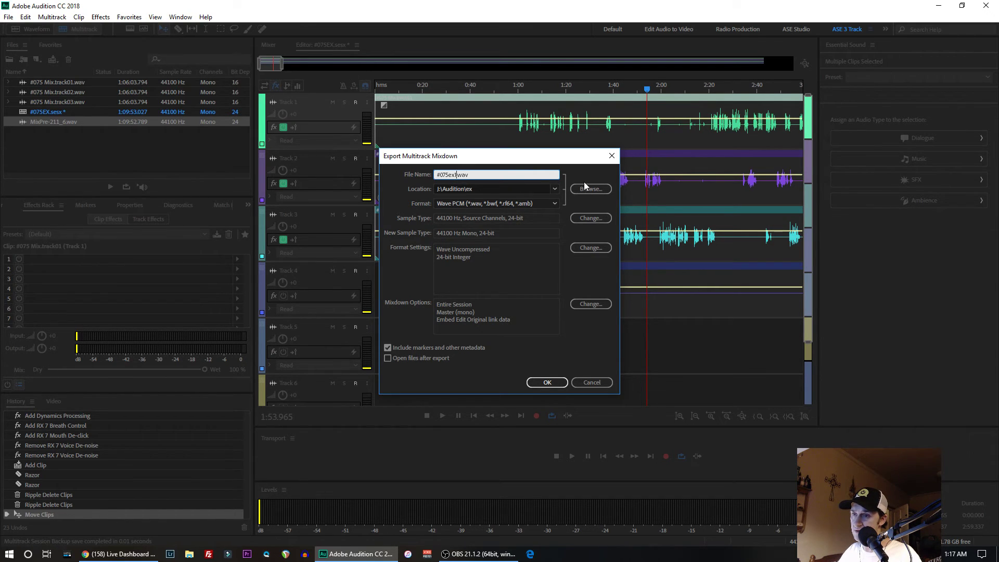
type("1")
- Set the Desktop as the mixdown's save location and start the Wave PCM export, cancelling it while it runs
left_click(586, 187)
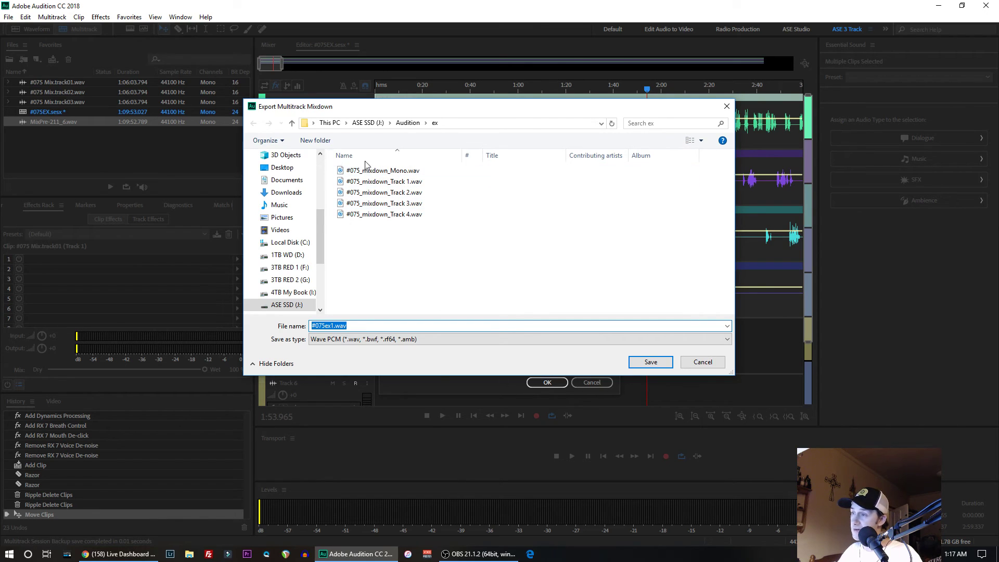
left_click(282, 167)
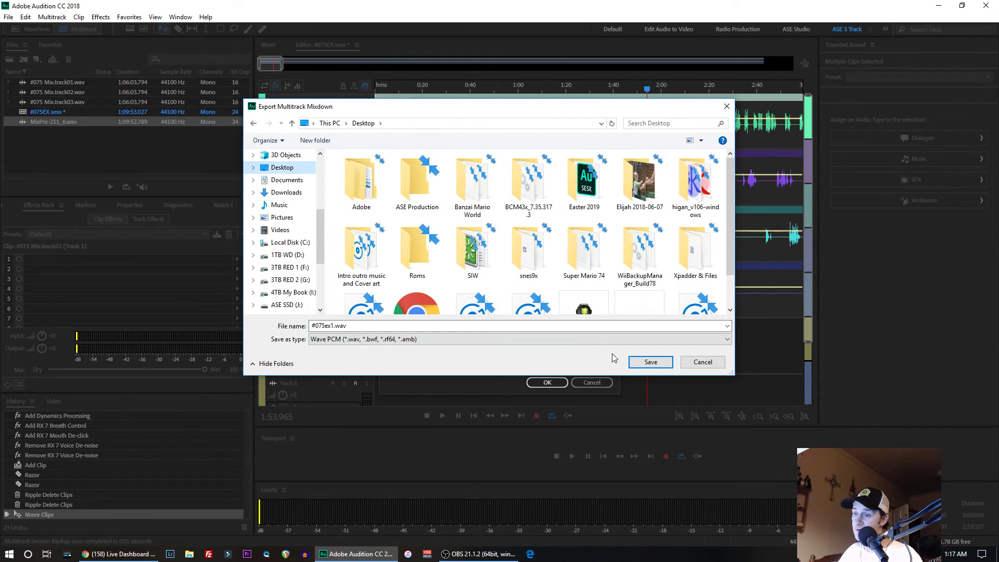
left_click(648, 362)
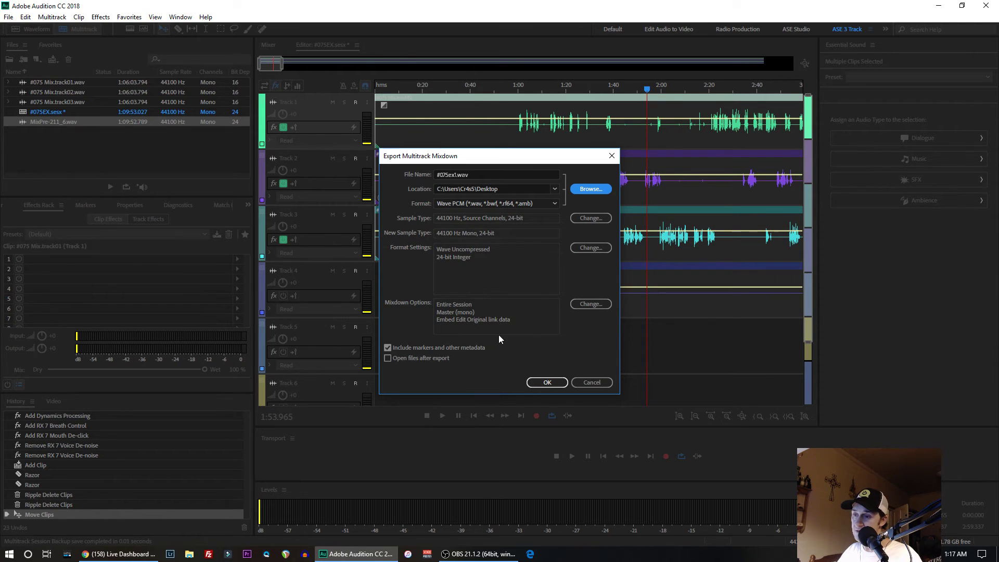
left_click(547, 382)
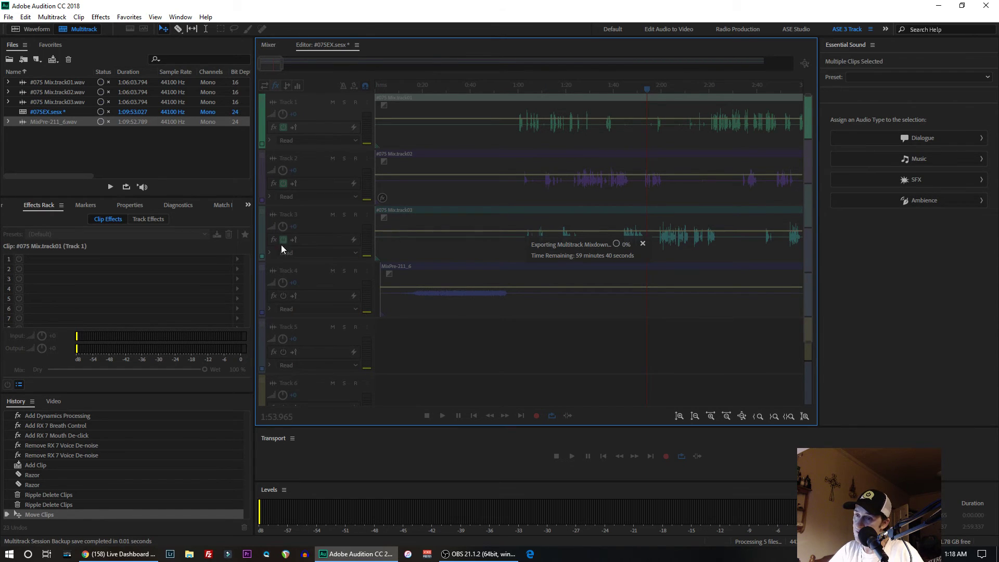
left_click(643, 244)
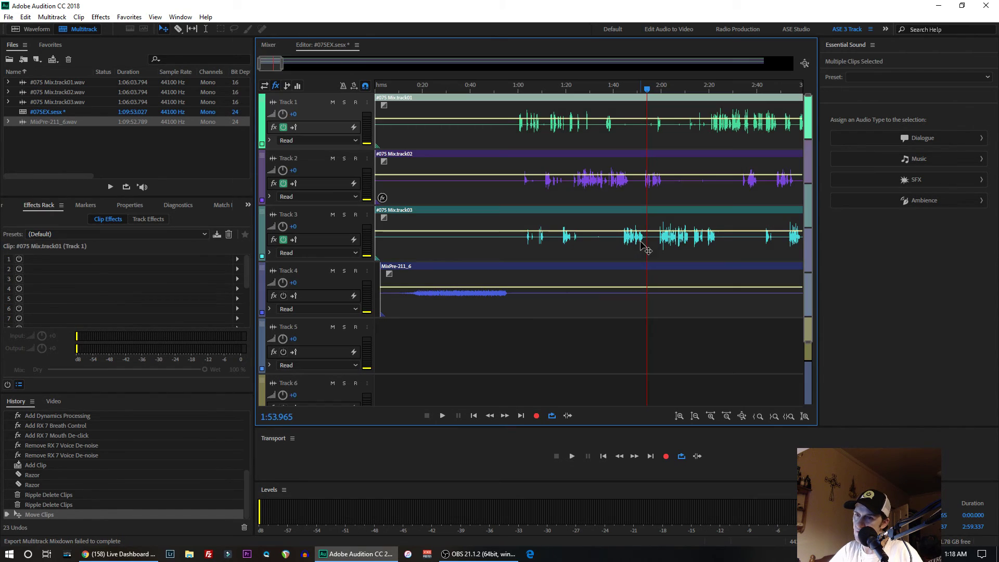
- Compare the single-file waveform view of #075 Mix.track01.wav with the multitrack session and its track effects
left_click(27, 30)
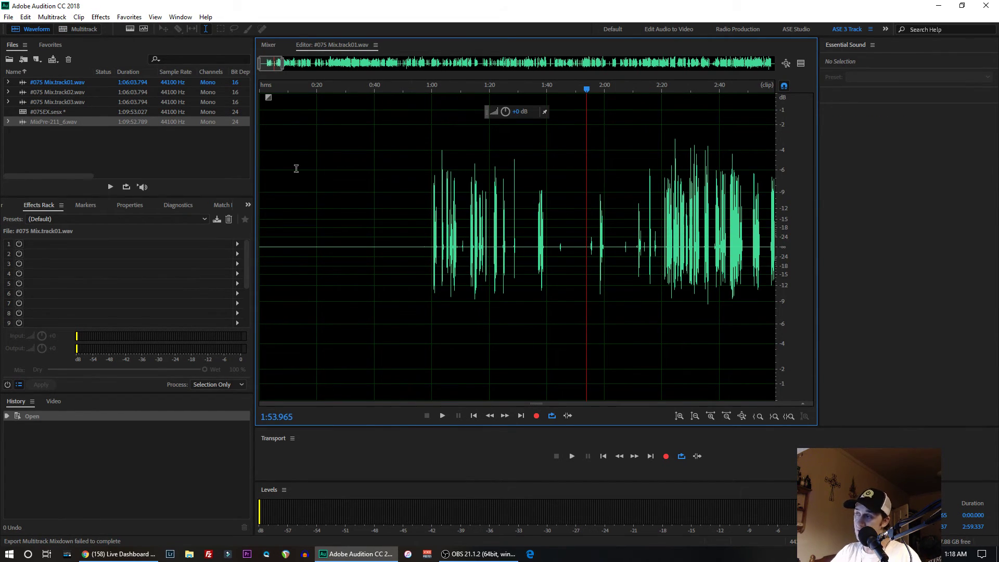
left_click(81, 29)
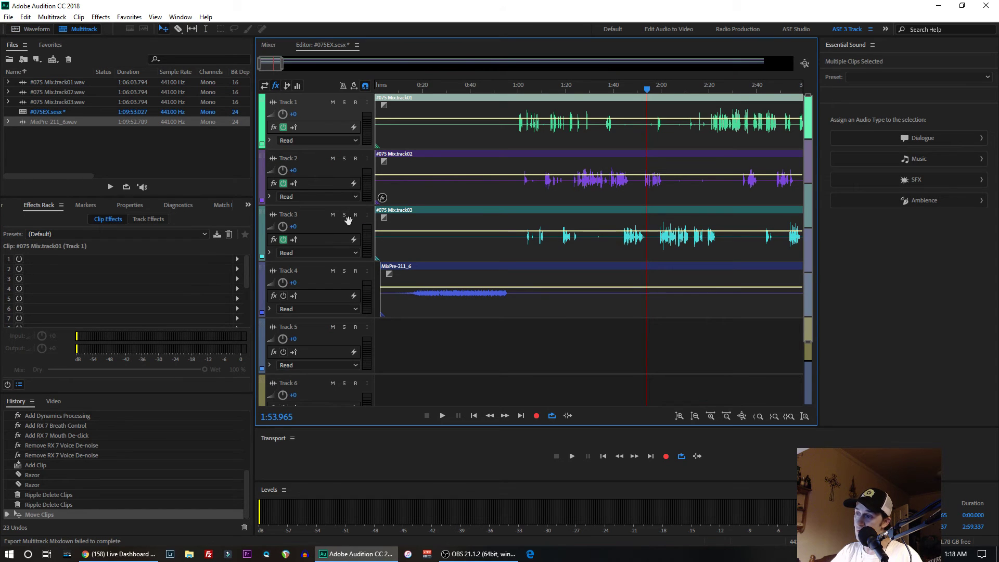
scroll(327, 225, "up", 1)
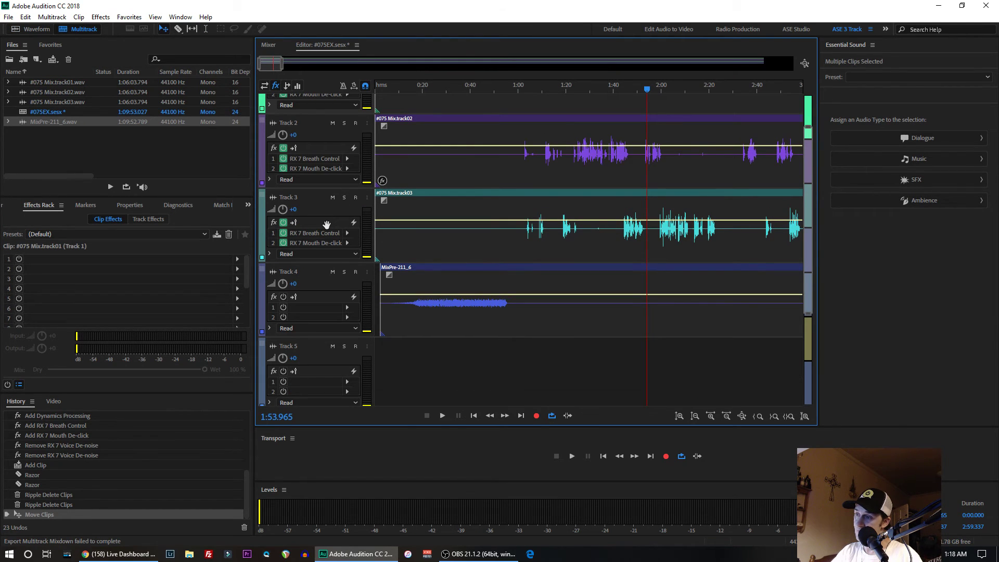
scroll(327, 225, "up", 1)
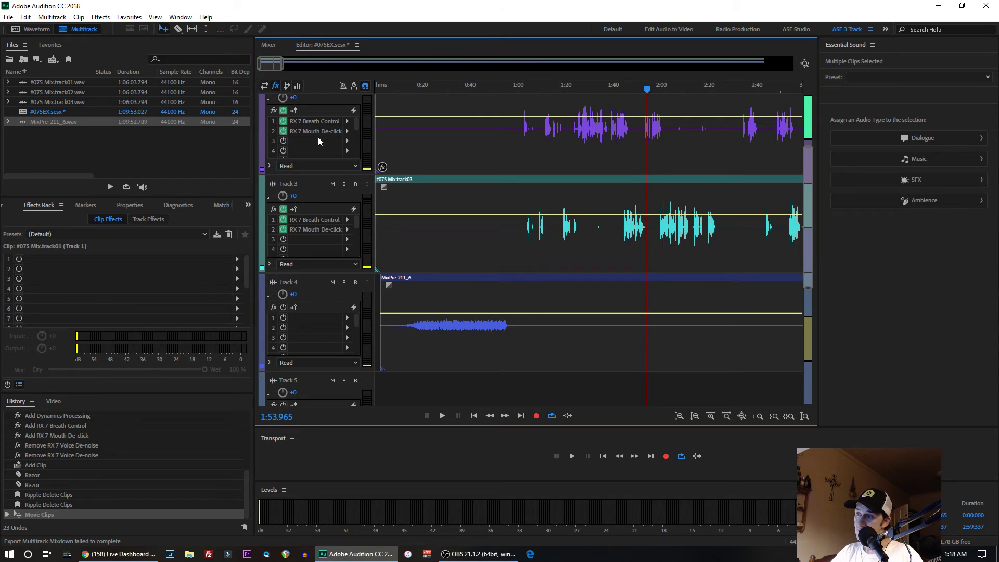
left_click_drag(811, 195, 810, 144)
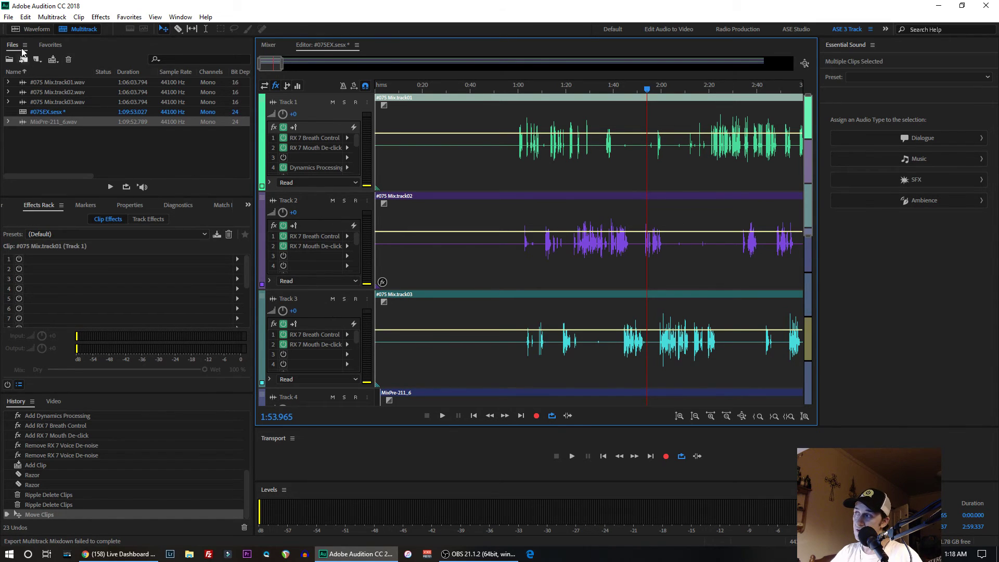
left_click(31, 29)
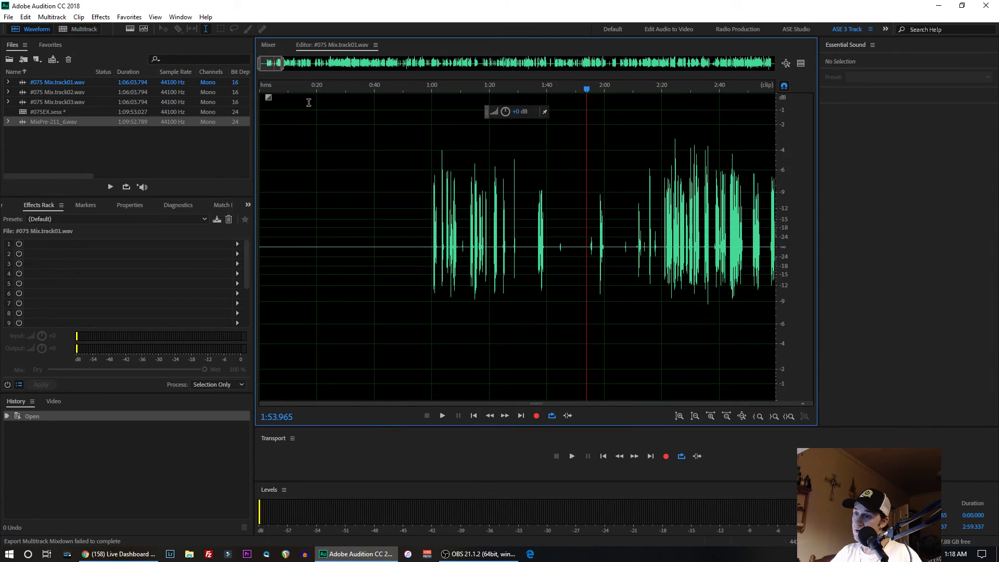
left_click(83, 30)
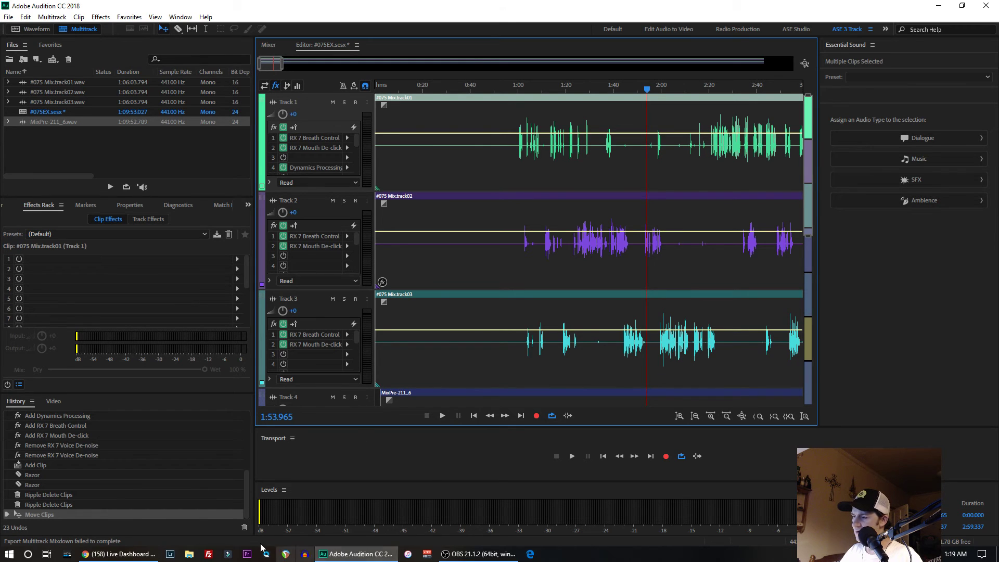
- Switch to Chrome, move a new tab into its own window, and open YouTube from the Social bookmarks
left_click(125, 556)
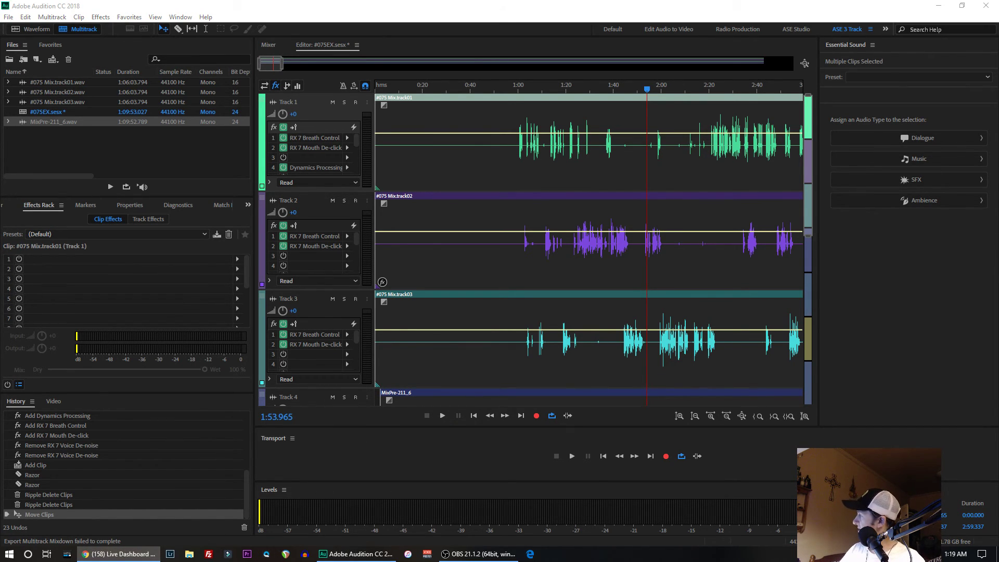
key("ctrl+t")
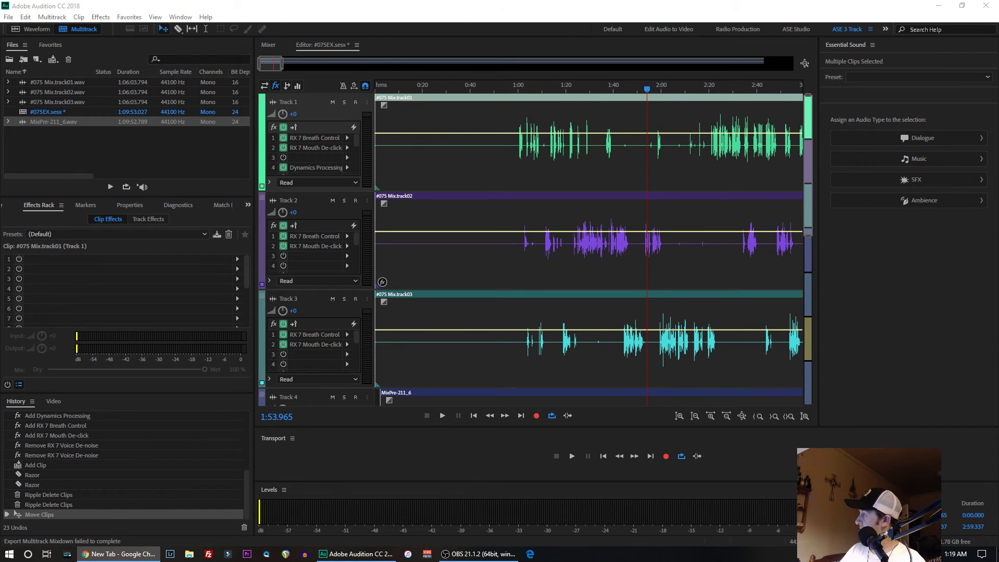
left_click_drag(0, 88, 312, 0)
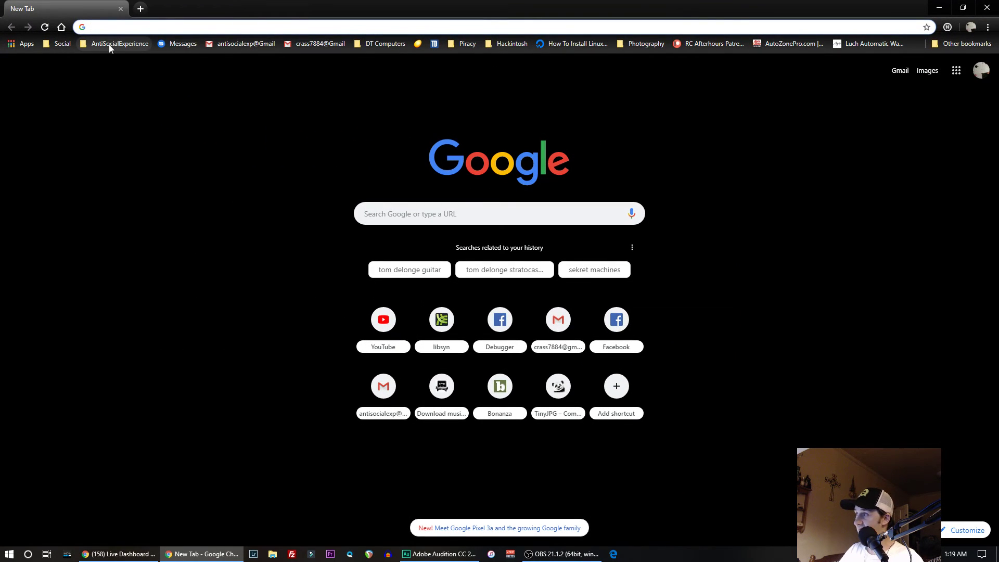
left_click(109, 45)
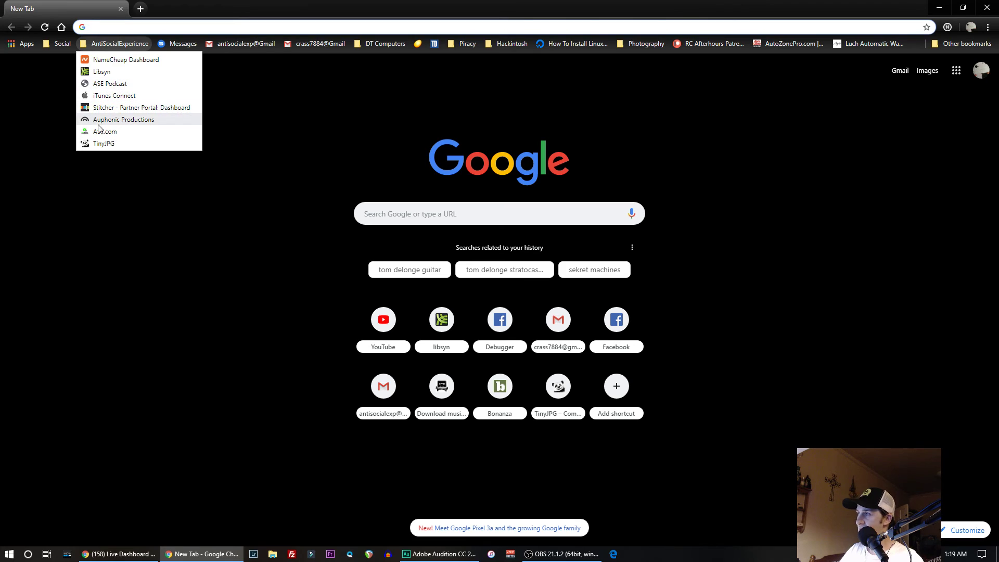
mouse_move(59, 44)
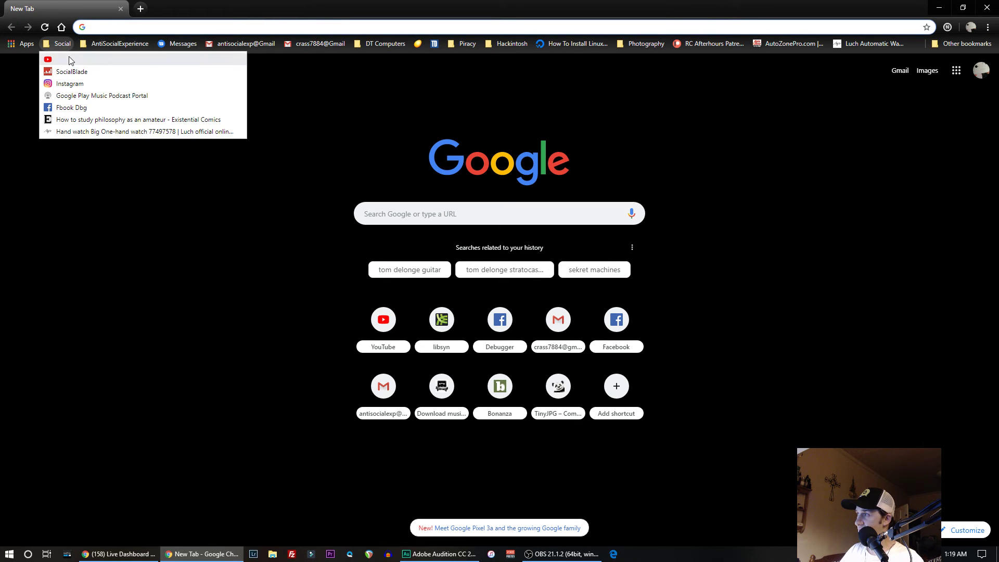
left_click(73, 61)
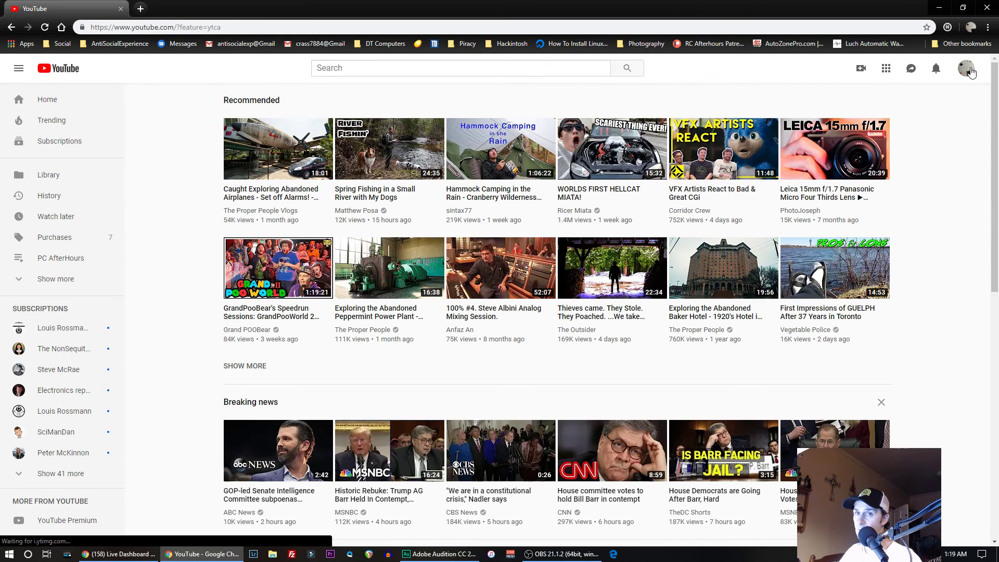
- Switch the YouTube account to Anti Social Experience Podcast and view that account's own channel page
left_click(967, 69)
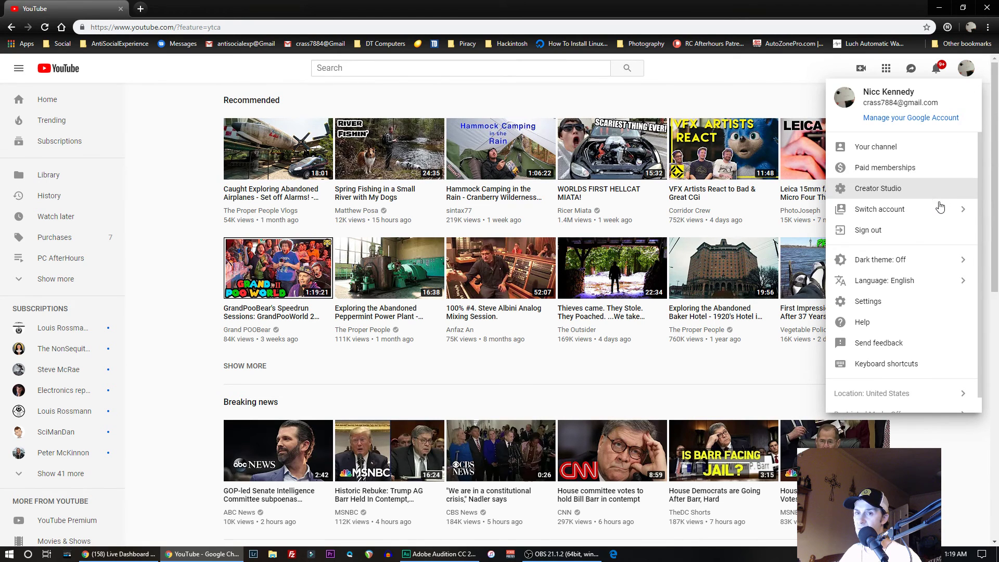
left_click(887, 211)
left_click(895, 254)
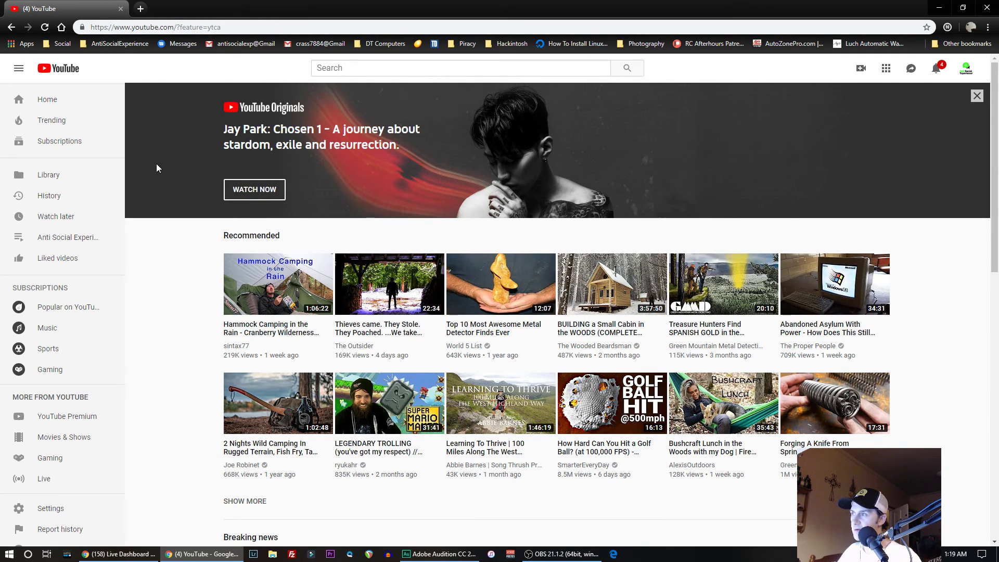
left_click(966, 71)
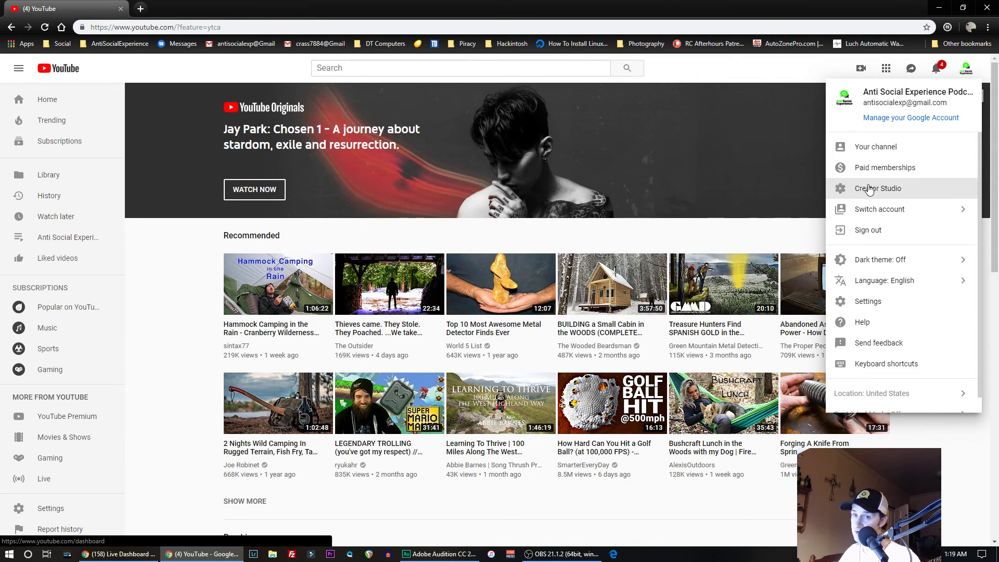
left_click(880, 148)
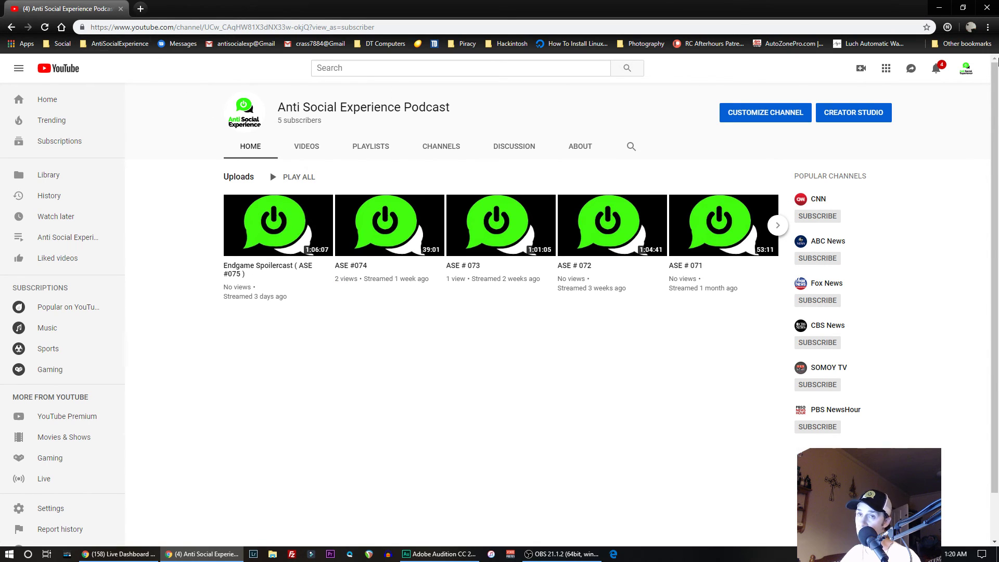
- Switch YouTube back to the personal account with its own channel and open Creator Studio
left_click(962, 75)
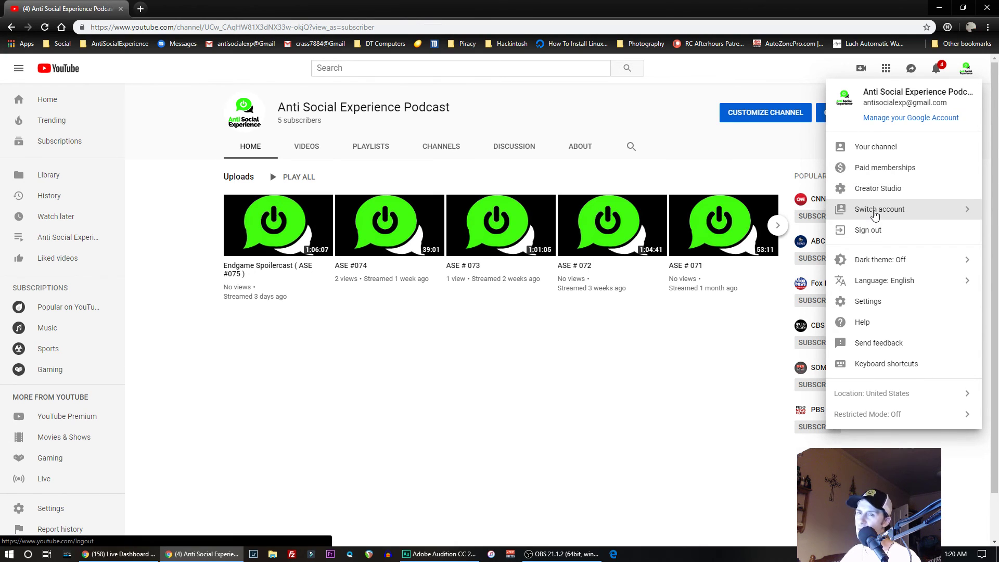
left_click(875, 213)
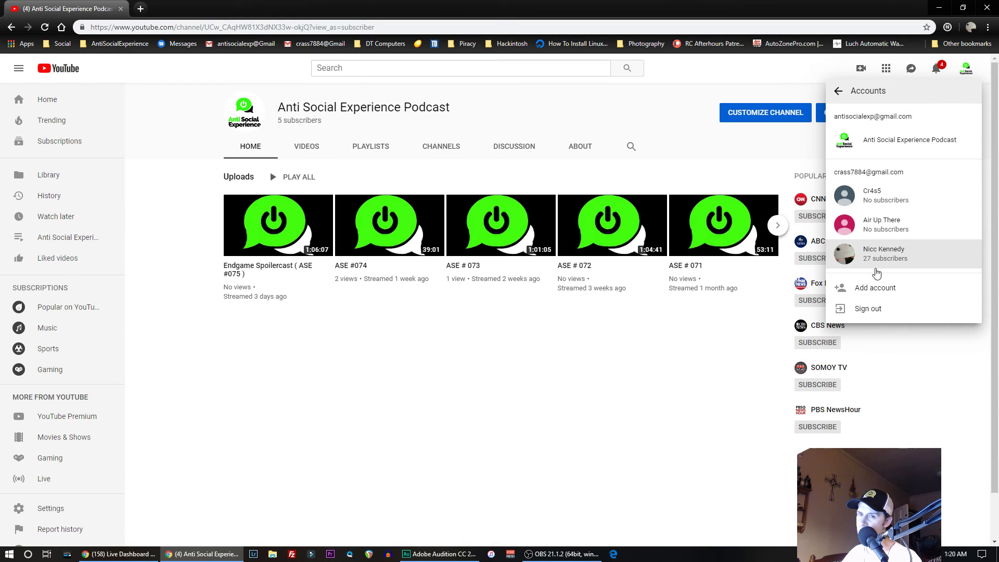
left_click(877, 258)
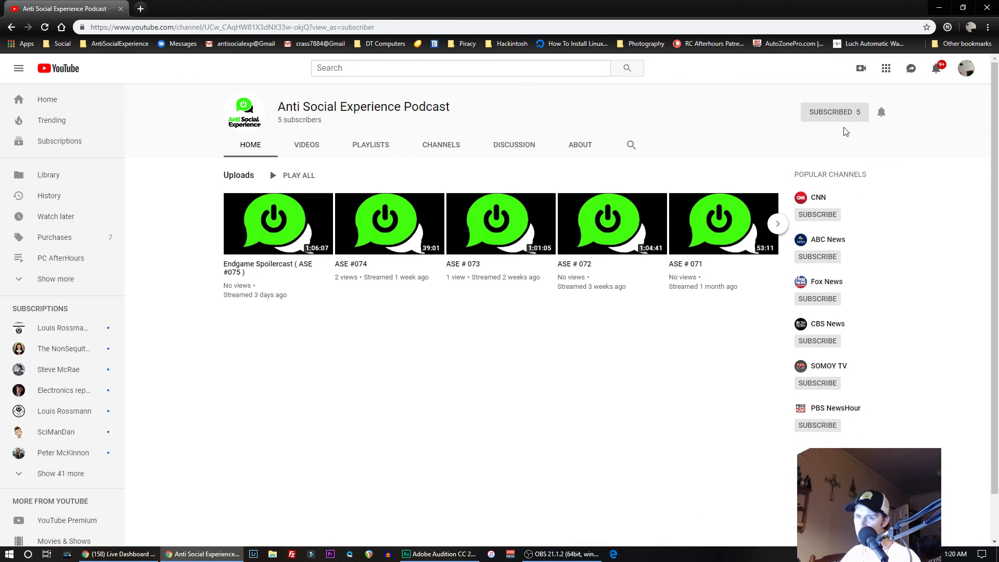
left_click(966, 68)
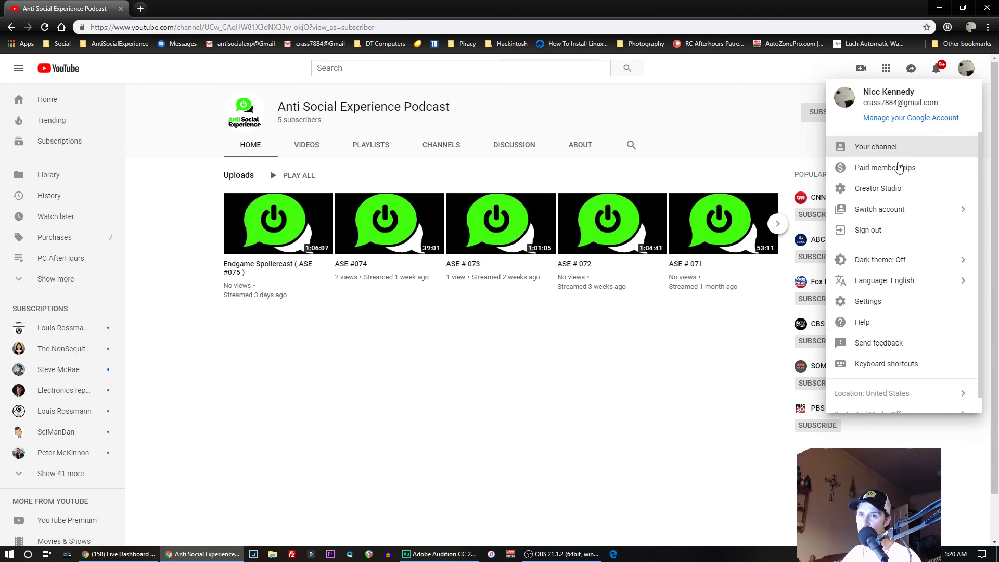
left_click(880, 188)
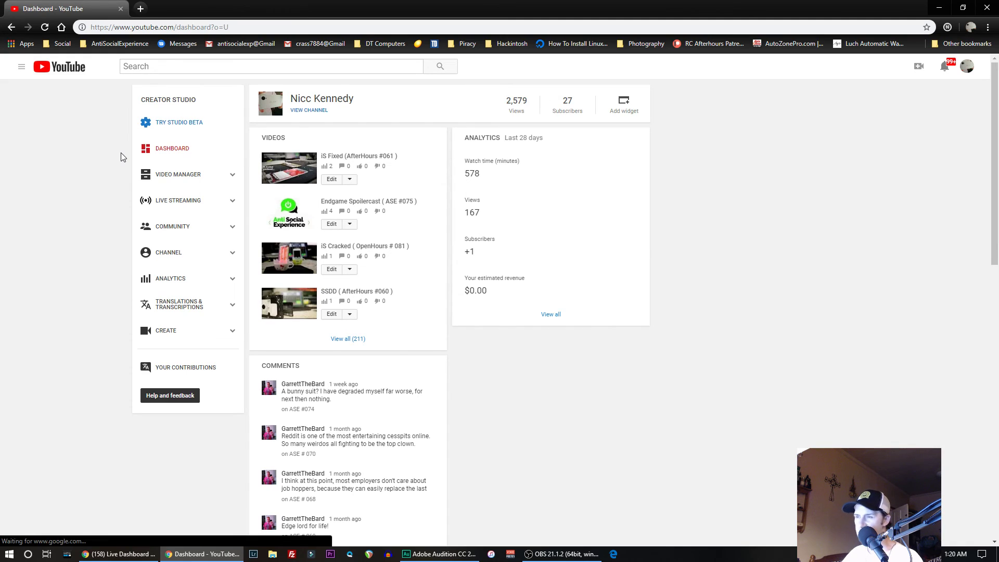
- View the personal channel's live stream, uploads and past live streams, and close the browser window to return to Adobe Audition
left_click(304, 112)
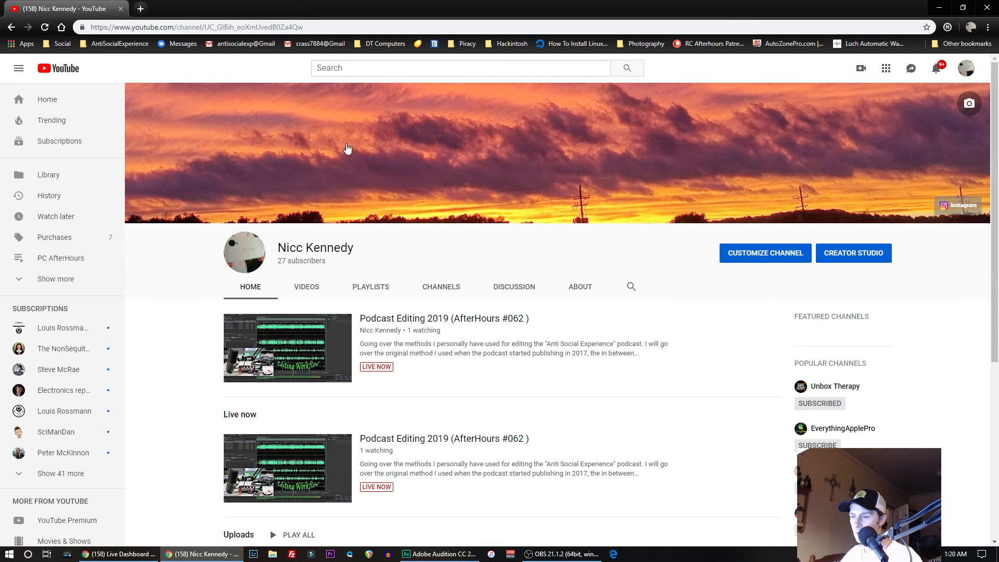
scroll(390, 193, "down", 5)
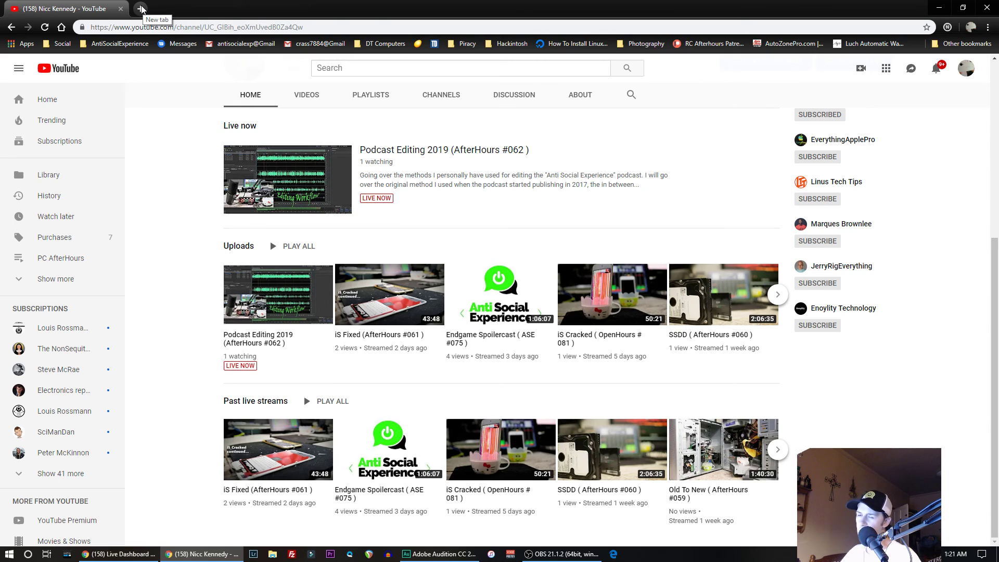
left_click(988, 9)
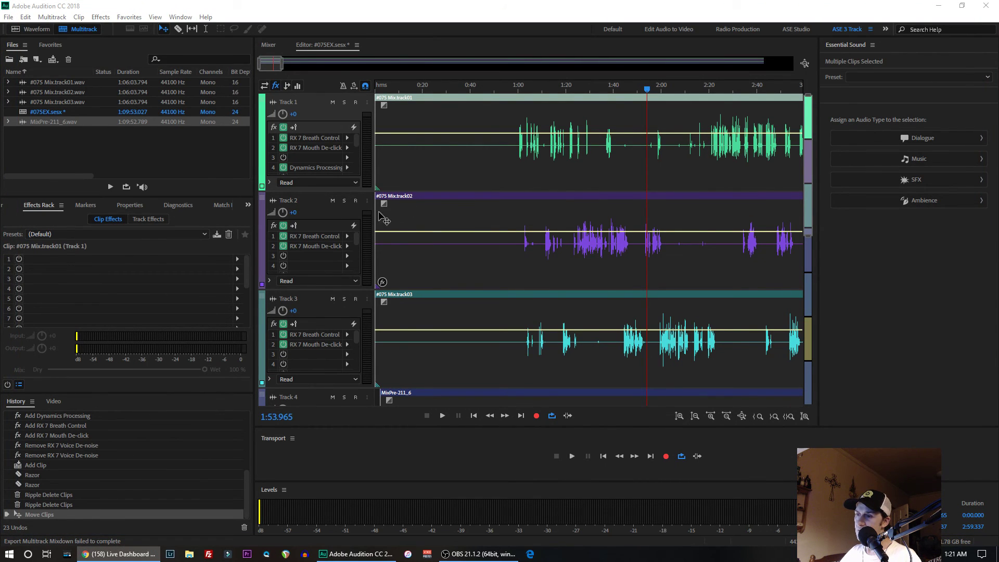